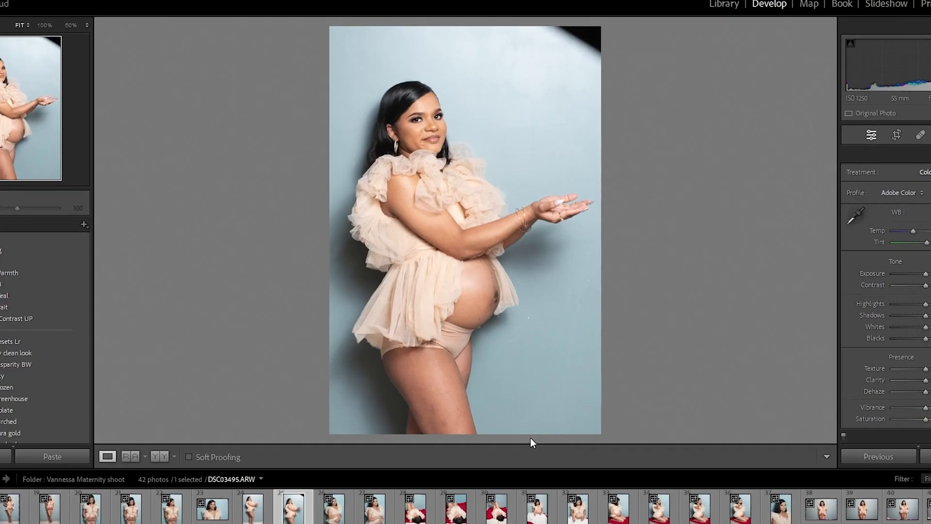
- Browse through the maternity shoot photos and select DSC03495.ARW, the side pose with outstretched hands
{"action": "key", "text": "Right"}
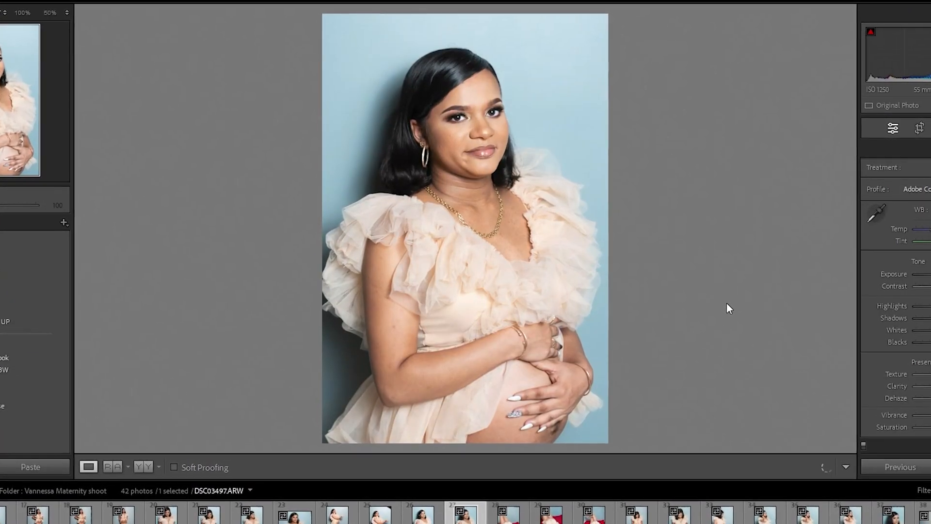
{"action": "key", "text": "Right"}
{"action": "key", "text": "Right"}
{"action": "key", "text": "Right"}
{"action": "key", "text": "Right"}
{"action": "key", "text": "Right"}
{"action": "key", "text": "Right"}
{"action": "key", "text": "Right"}
{"action": "key", "text": "Right"}
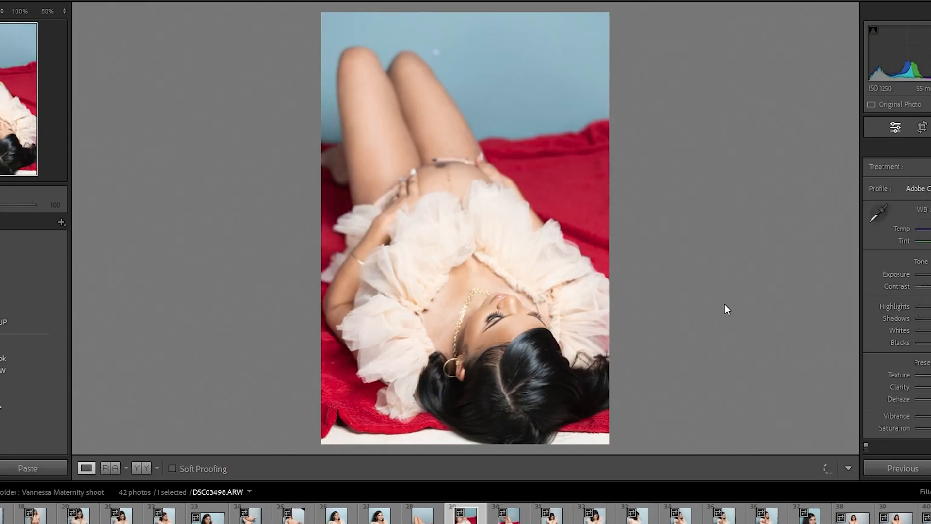
{"action": "key", "text": "Right"}
{"action": "key", "text": "Right"}
{"action": "key", "text": "Right"}
{"action": "key", "text": "Right"}
{"action": "key", "text": "Right"}
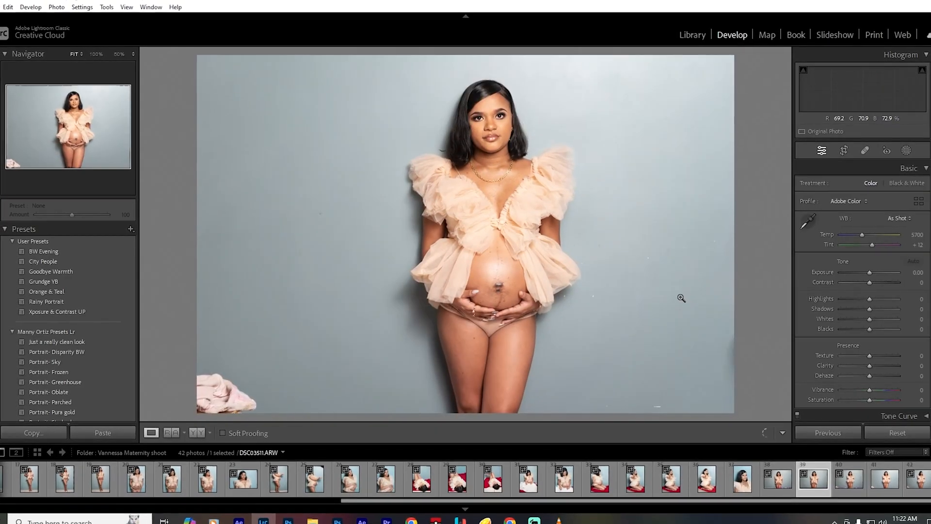
{"action": "key", "text": "Left"}
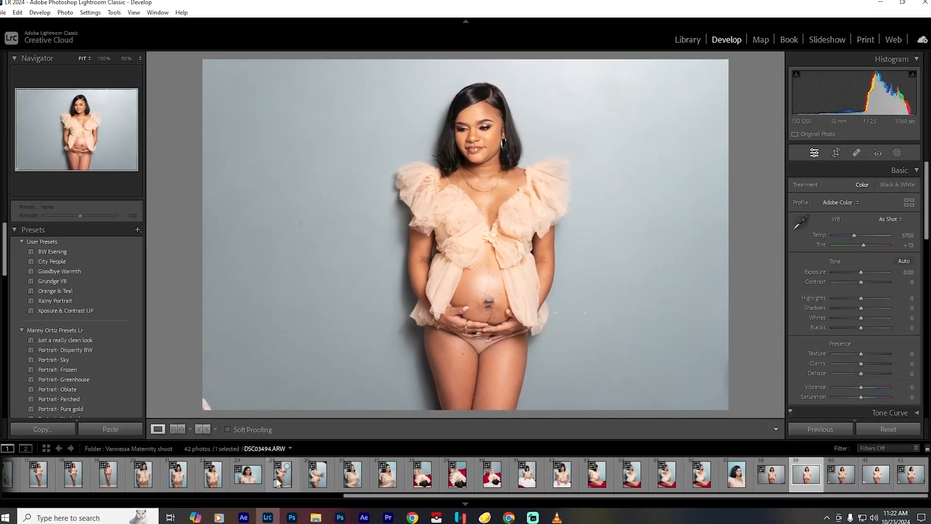
{"action": "left_click", "coordinate": [284, 474]}
{"action": "left_click", "coordinate": [321, 471]}
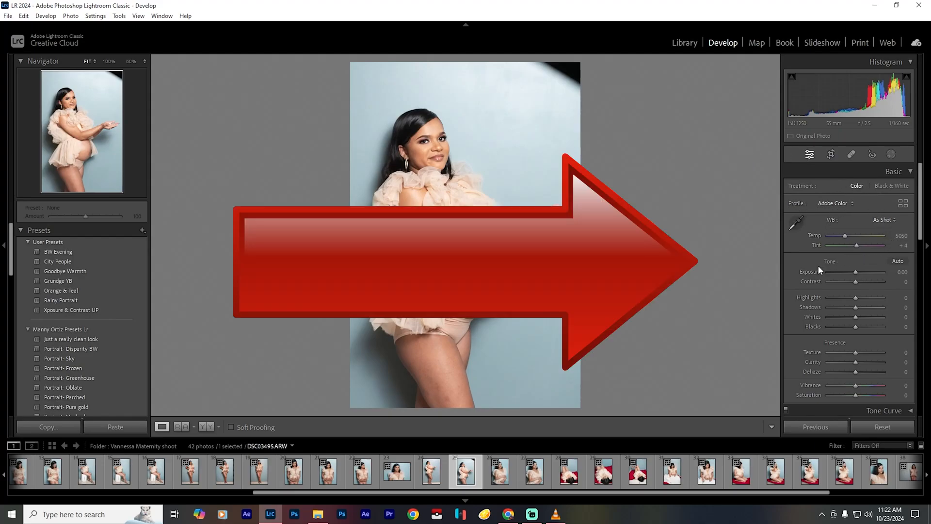
- Examine the photo's lens profile corrections and compare the photo with its before version
{"action": "scroll", "coordinate": [896, 284], "scroll_direction": "down", "scroll_amount": 10}
{"action": "scroll", "coordinate": [896, 286], "scroll_direction": "down", "scroll_amount": 3}
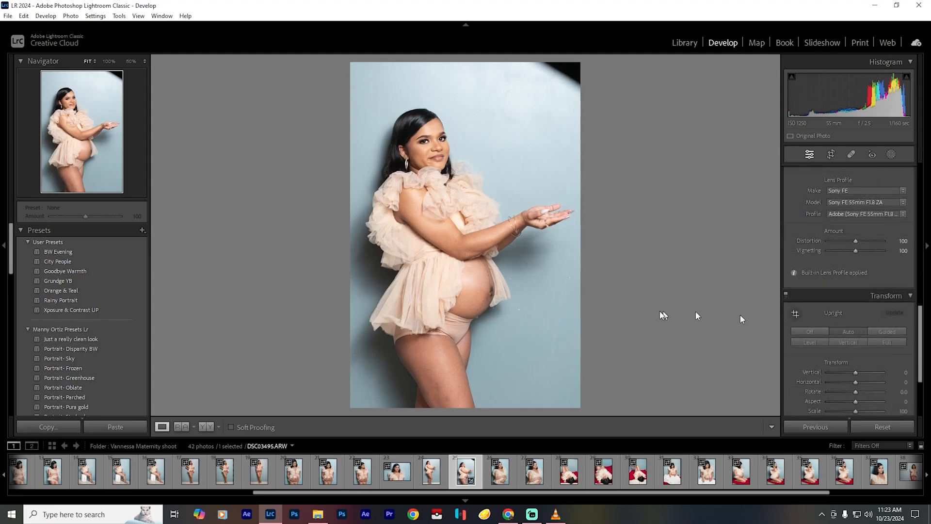
{"action": "key", "text": "backslash"}
{"action": "key", "text": "backslash"}
{"action": "key", "text": "backslash"}
{"action": "scroll", "coordinate": [915, 301], "scroll_direction": "up", "scroll_amount": 10}
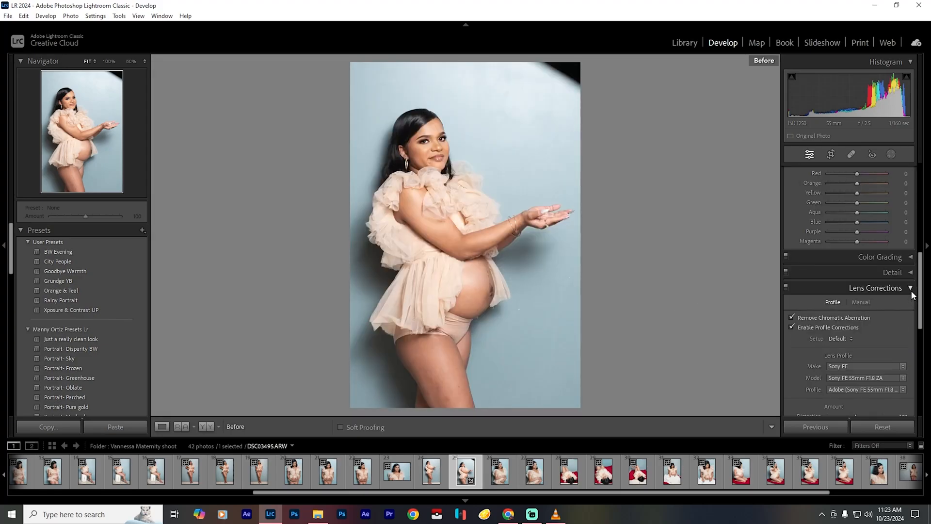
- Try the Auto white balance on the photo and set it back to As Shot
{"action": "left_click", "coordinate": [883, 220]}
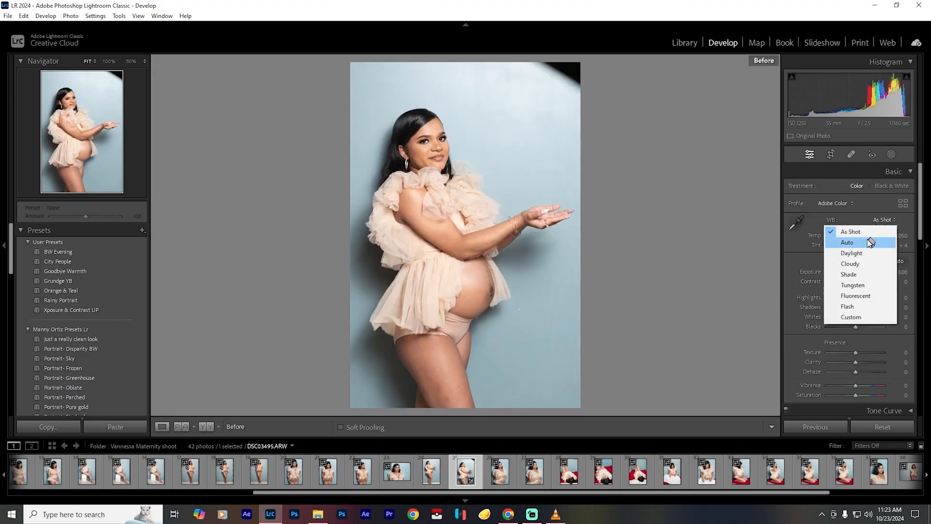
{"action": "left_click", "coordinate": [870, 241]}
{"action": "left_click", "coordinate": [884, 220]}
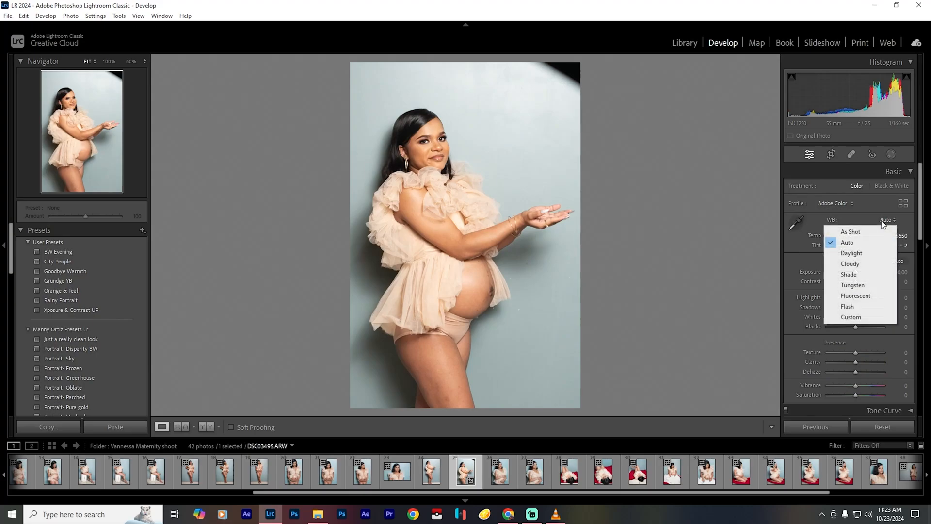
{"action": "left_click", "coordinate": [875, 231]}
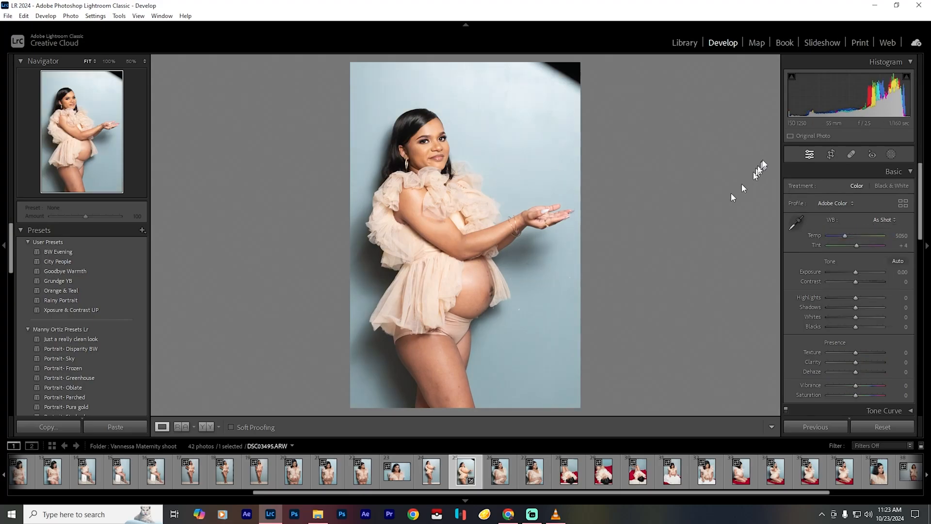
- Crop the photo's upper edge downward to cut off the dark corner, using a custom aspect
{"action": "left_click", "coordinate": [824, 155]}
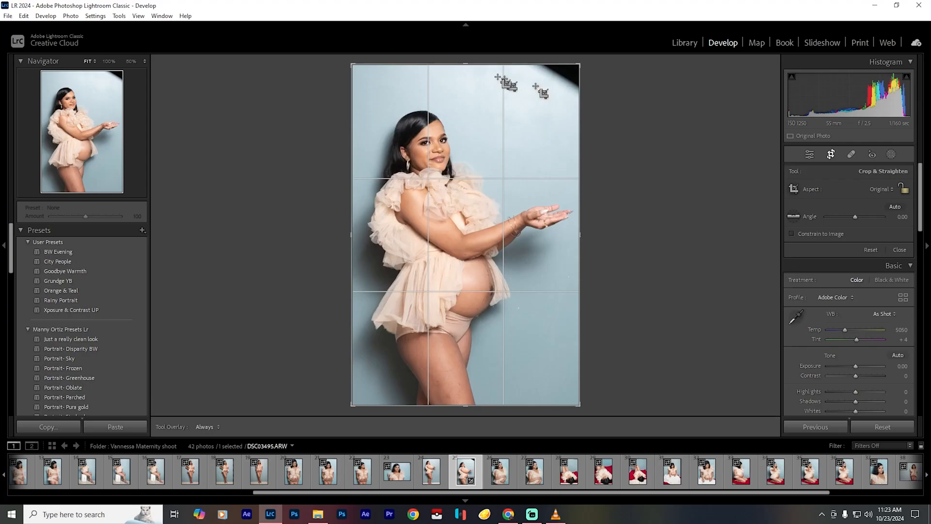
{"action": "left_click_drag", "start_coordinate": [465, 63], "coordinate": [466, 78]}
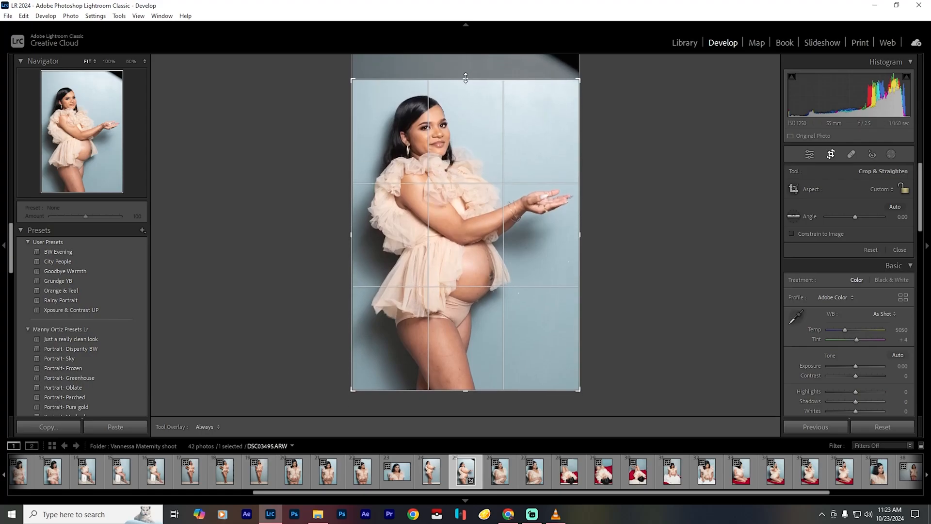
{"action": "key", "text": "Return"}
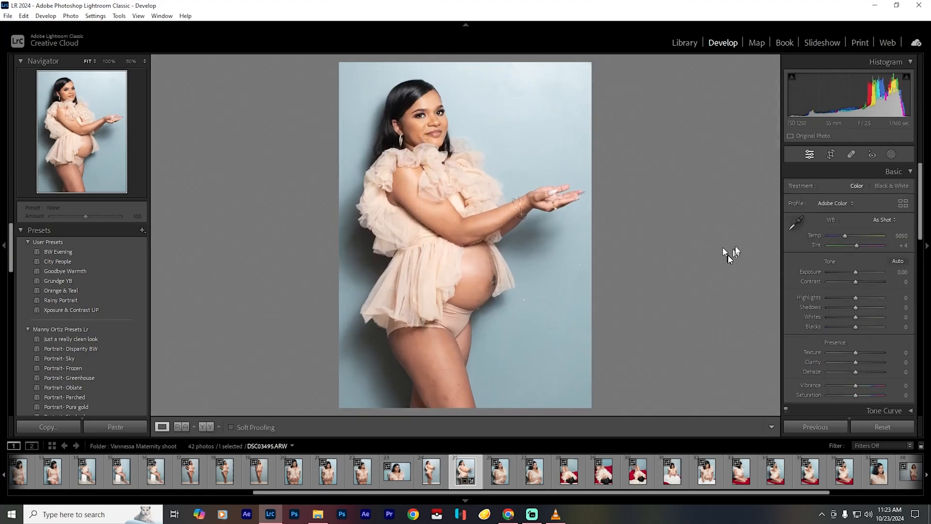
- Begin exporting the photo and choose the client's folder inside Authentic Photography TT Raw as the destination
{"action": "left_click", "coordinate": [9, 16]}
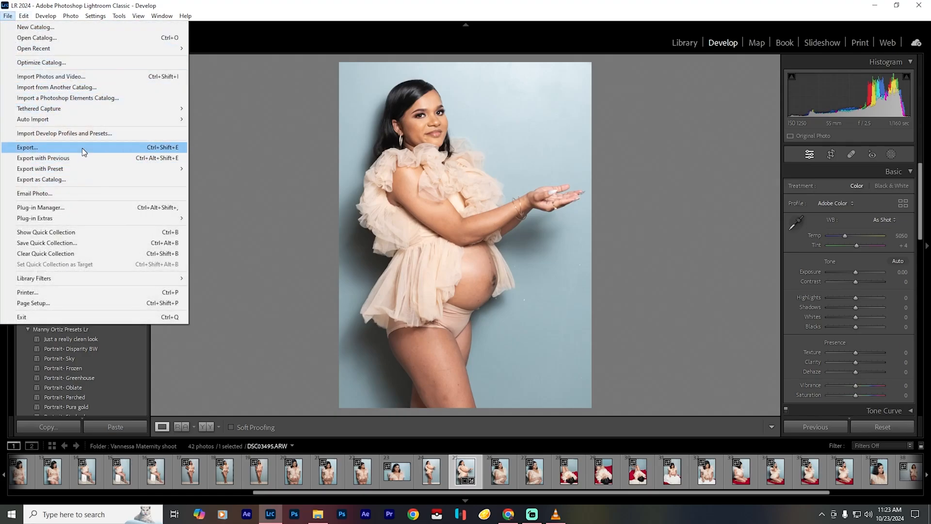
{"action": "left_click", "coordinate": [83, 146]}
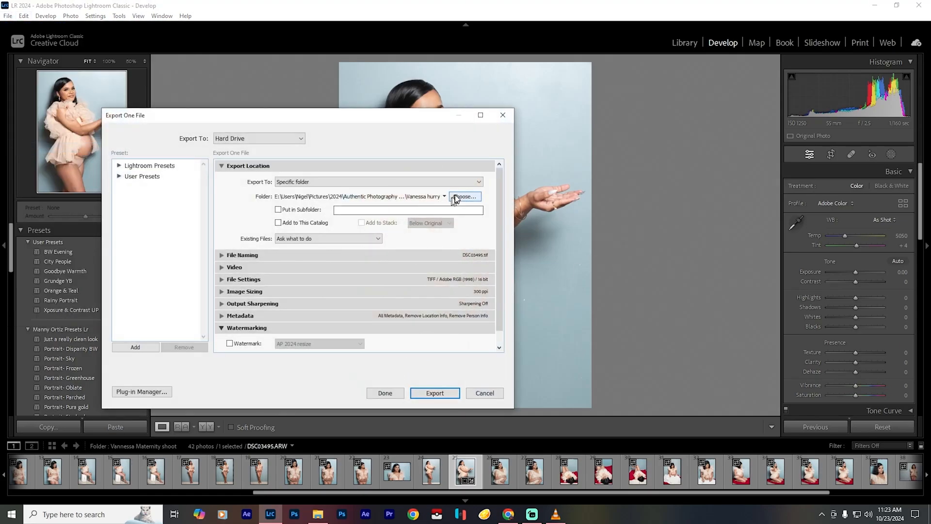
{"action": "left_click", "coordinate": [464, 197]}
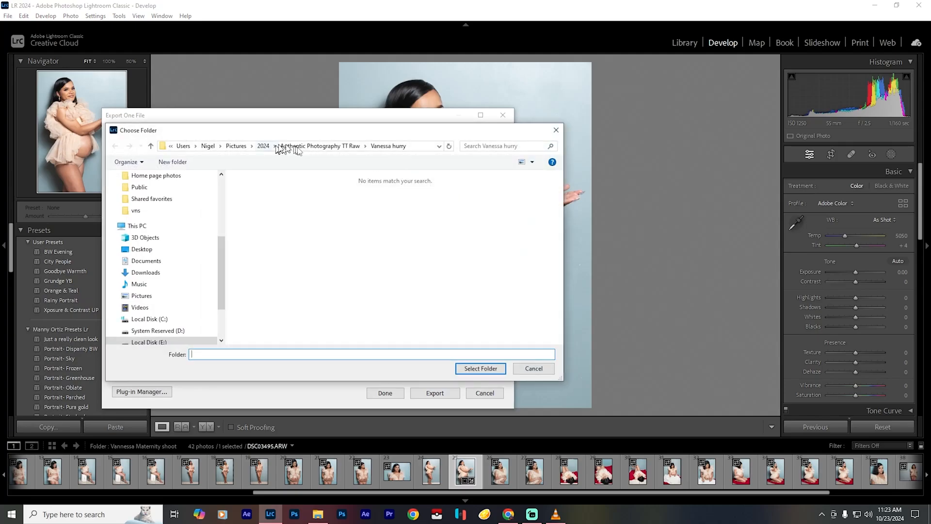
{"action": "left_click", "coordinate": [310, 147]}
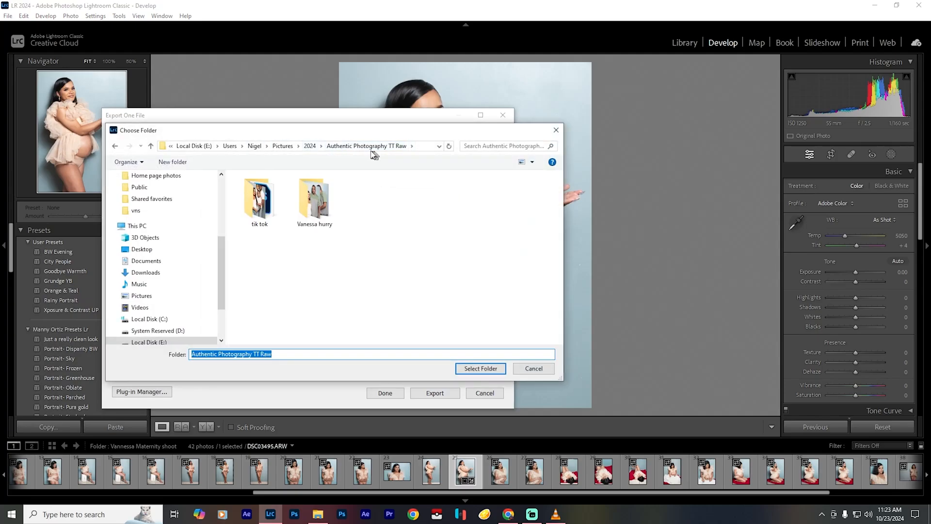
{"action": "double_click", "coordinate": [321, 213]}
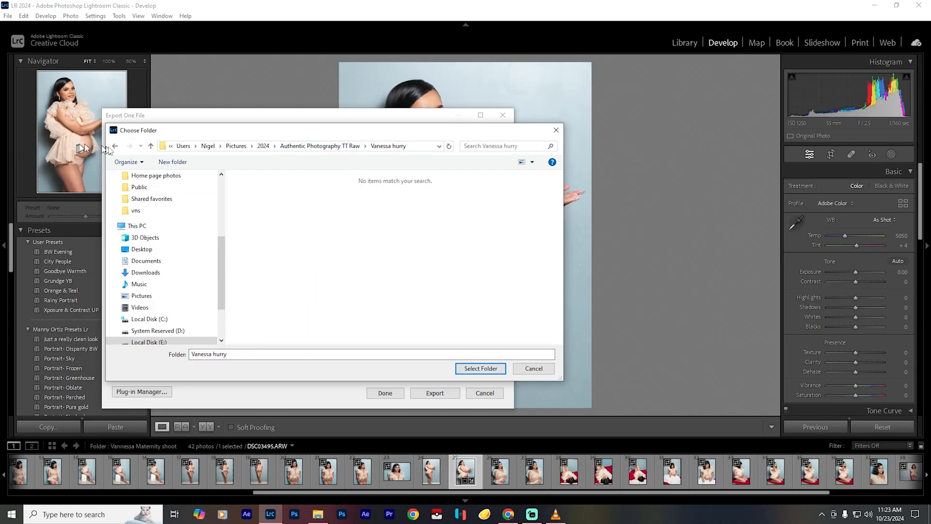
{"action": "left_click", "coordinate": [117, 148]}
{"action": "left_click", "coordinate": [307, 146]}
{"action": "double_click", "coordinate": [312, 199]}
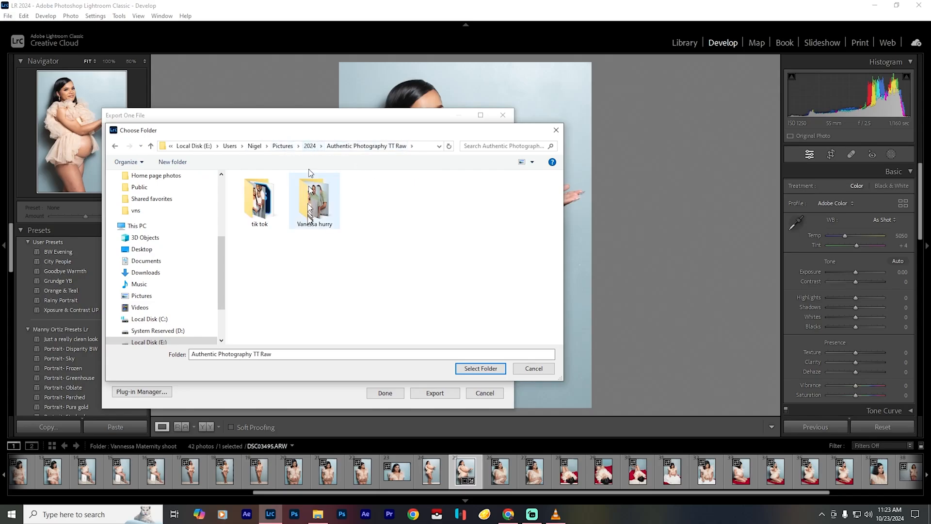
{"action": "left_click", "coordinate": [480, 369]}
- Check the file, sizing and sharpening settings, and export the photo as a 16-bit Adobe RGB (1998) TIFF at 300 ppi without sharpening
{"action": "left_click", "coordinate": [222, 280]}
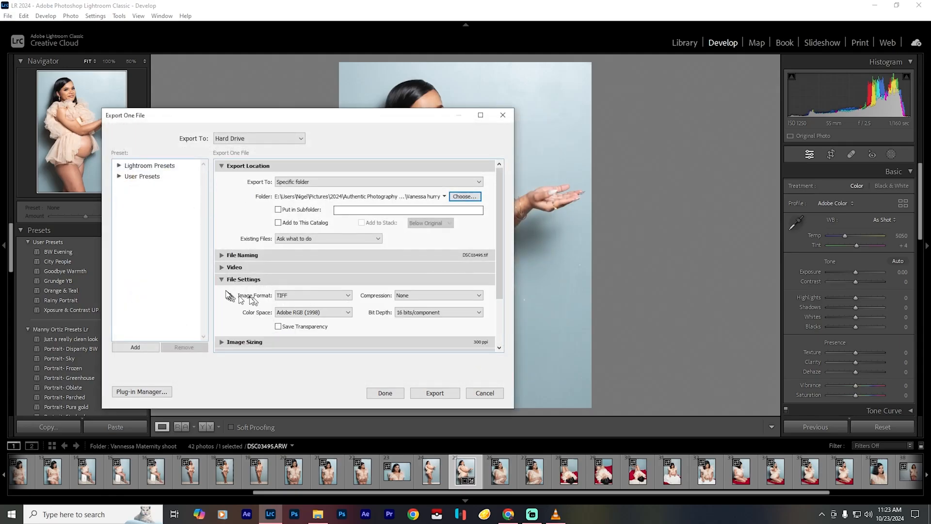
{"action": "left_click", "coordinate": [224, 281]}
{"action": "left_click", "coordinate": [223, 292]}
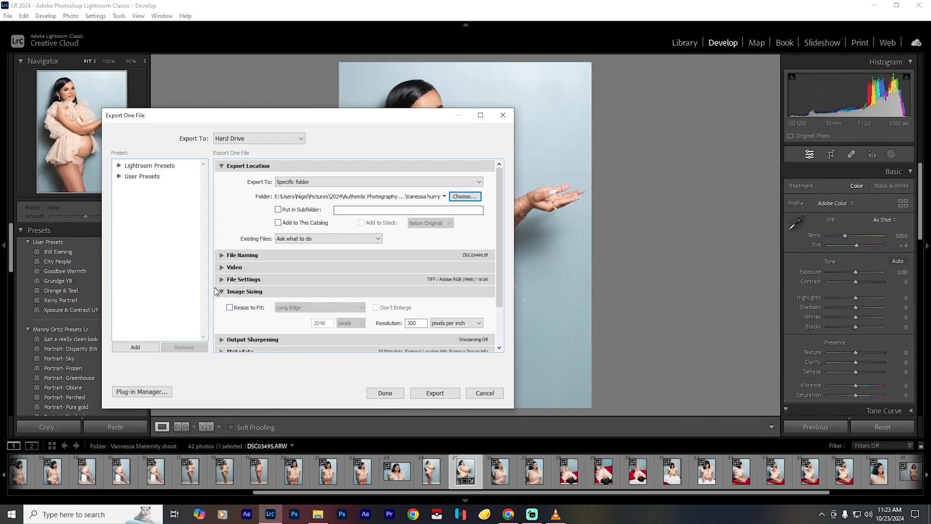
{"action": "left_click", "coordinate": [223, 292]}
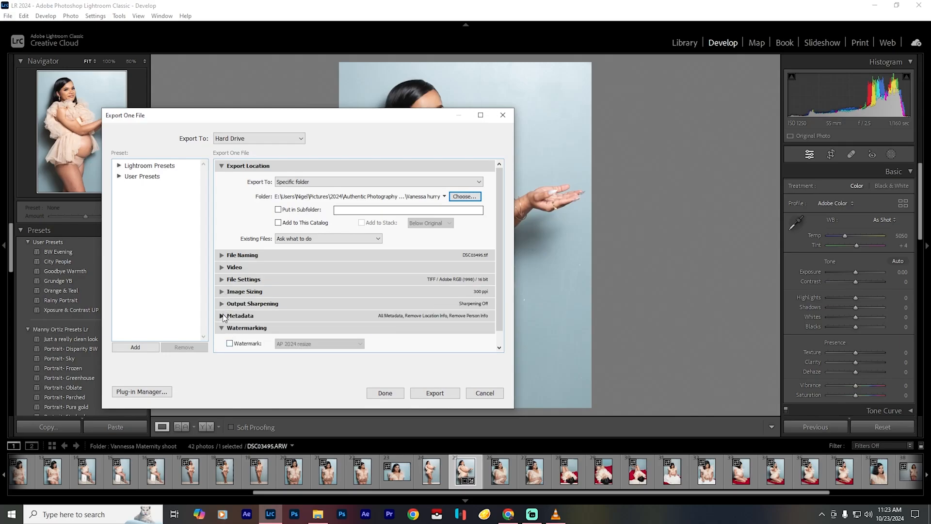
{"action": "left_click", "coordinate": [223, 305]}
{"action": "left_click", "coordinate": [223, 306]}
{"action": "left_click", "coordinate": [431, 394]}
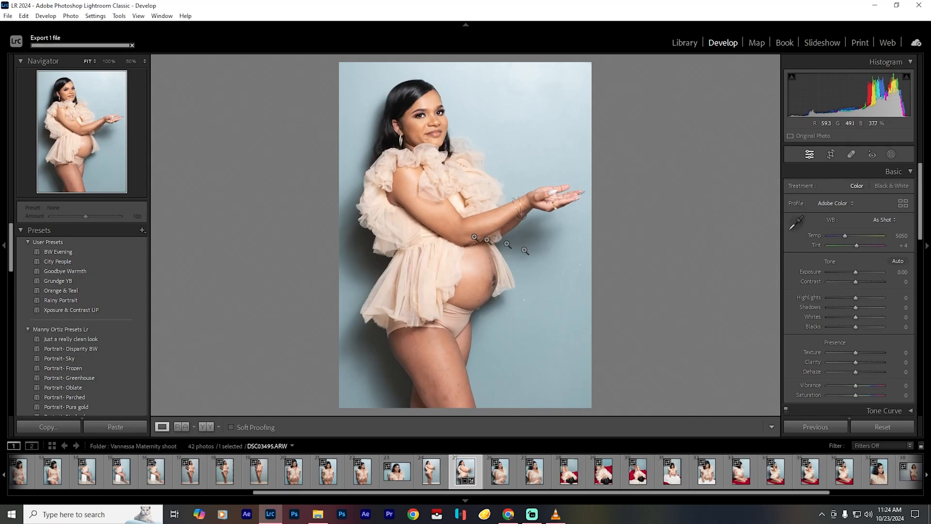
- Switch to Chrome in a maximized window and search Google Images for "cake"
{"action": "left_click", "coordinate": [413, 514]}
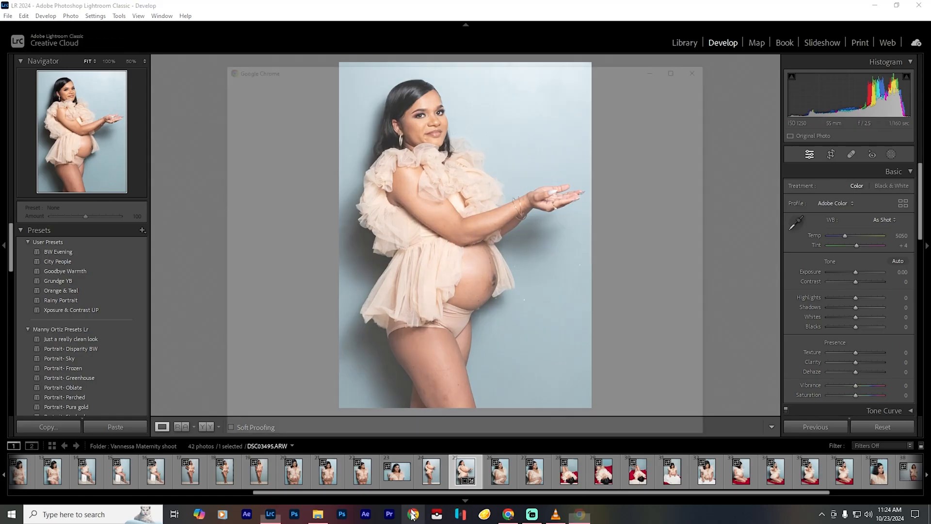
{"action": "scroll", "coordinate": [329, 311], "scroll_direction": "down", "scroll_amount": 2}
{"action": "left_click", "coordinate": [334, 276]}
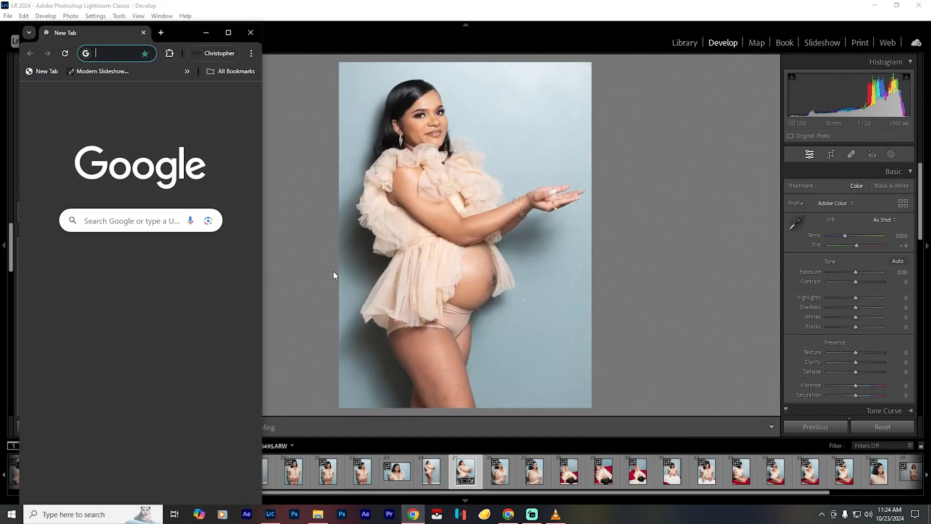
{"action": "left_click", "coordinate": [229, 29]}
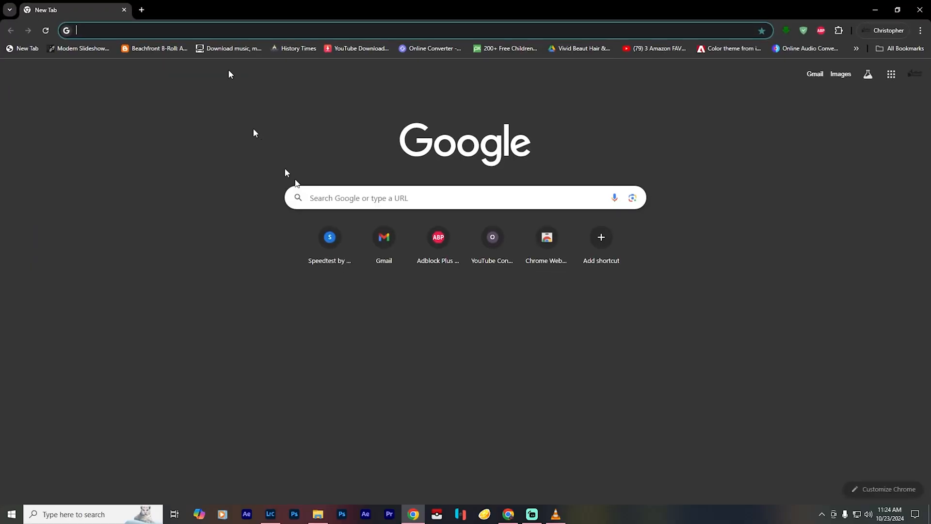
{"action": "left_click", "coordinate": [330, 195]}
{"action": "type", "text": "cake"}
{"action": "key", "text": "Return"}
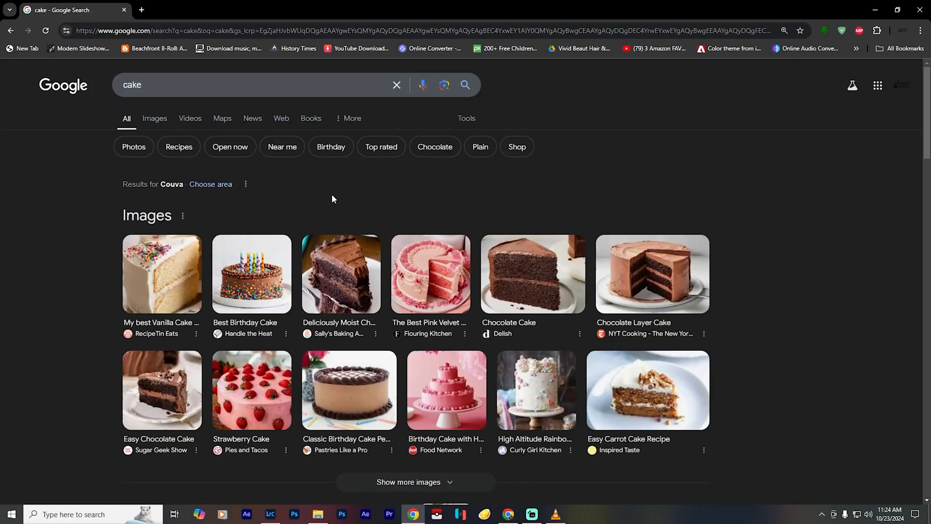
{"action": "left_click", "coordinate": [155, 120]}
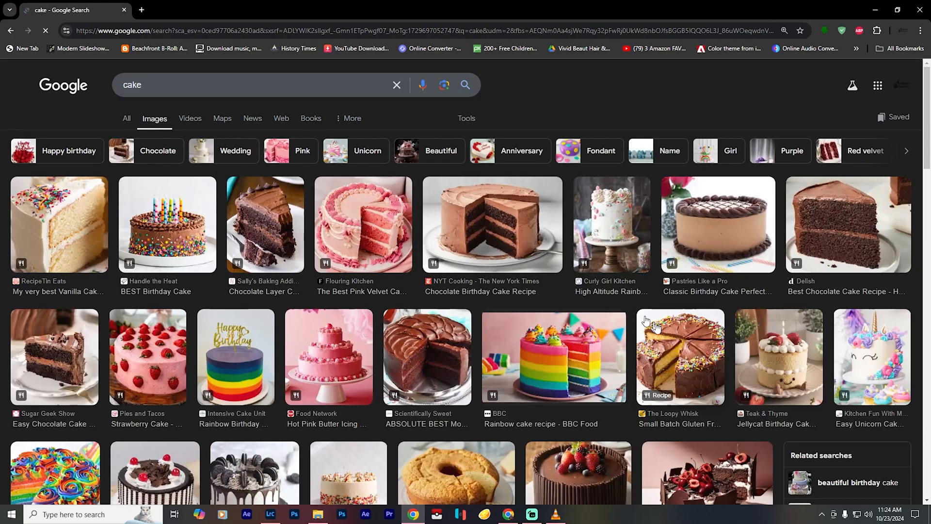
- Browse the cake image results and open the tiered Dark Chocolate Cake picture in a new tab
{"action": "scroll", "coordinate": [456, 333], "scroll_direction": "down", "scroll_amount": 7}
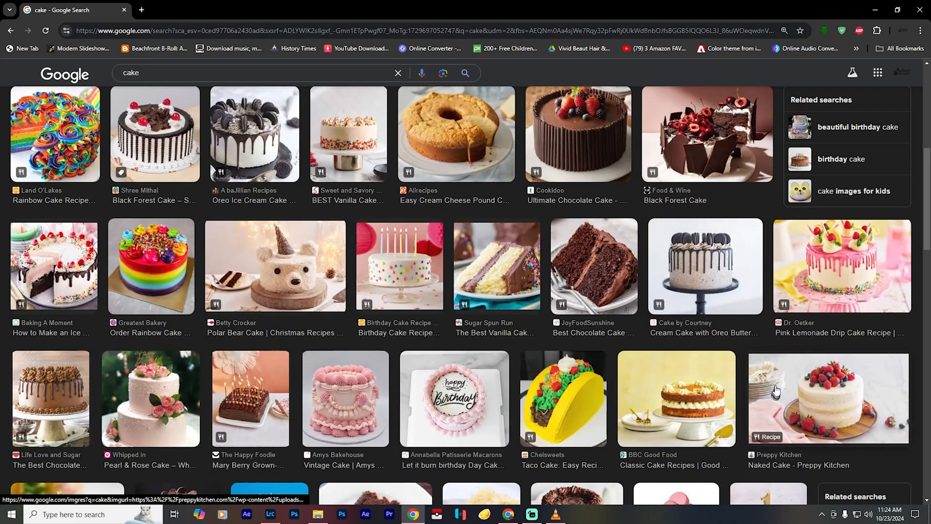
{"action": "scroll", "coordinate": [786, 346], "scroll_direction": "down", "scroll_amount": 3}
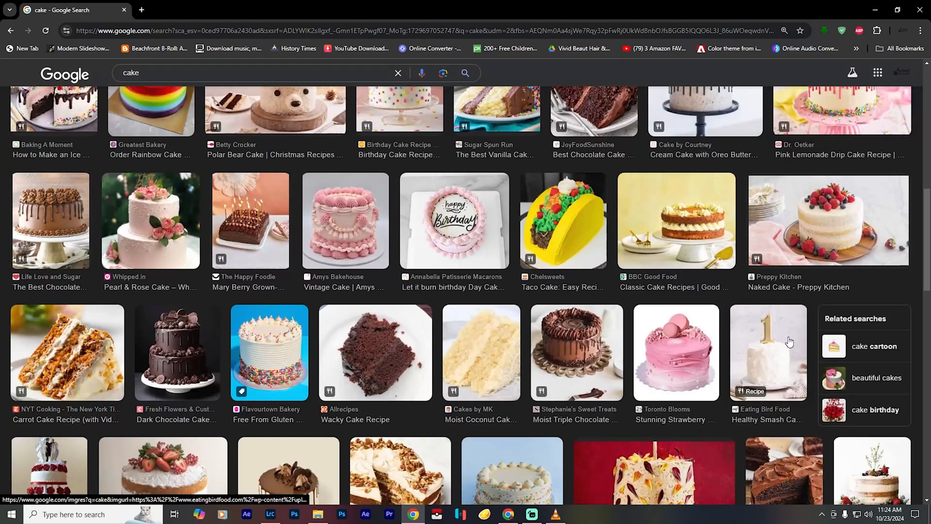
{"action": "scroll", "coordinate": [789, 342], "scroll_direction": "down", "scroll_amount": 3}
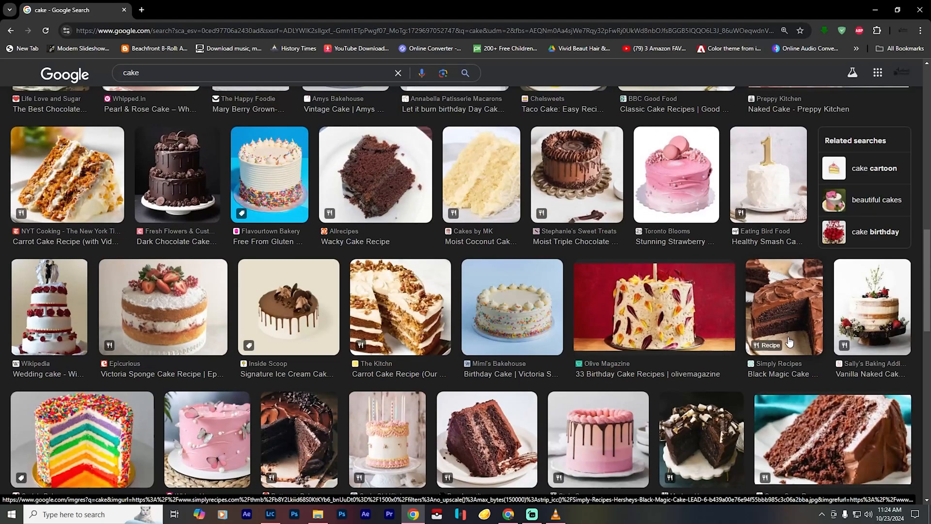
{"action": "middle_click", "coordinate": [173, 181]}
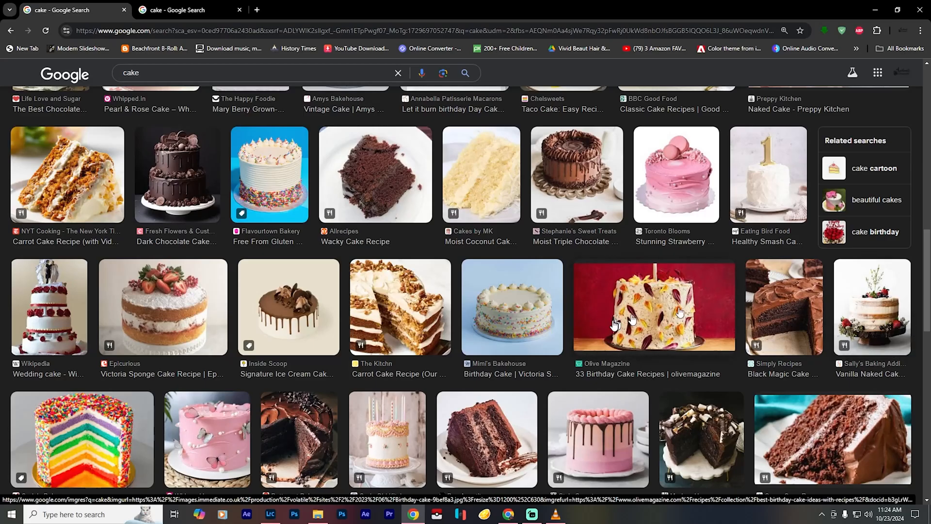
- Look through more of the cake image results and switch to the tab with the tiered Dark Chocolate Cake picture
{"action": "scroll", "coordinate": [611, 326], "scroll_direction": "down", "scroll_amount": 4}
{"action": "scroll", "coordinate": [610, 326], "scroll_direction": "down", "scroll_amount": 3}
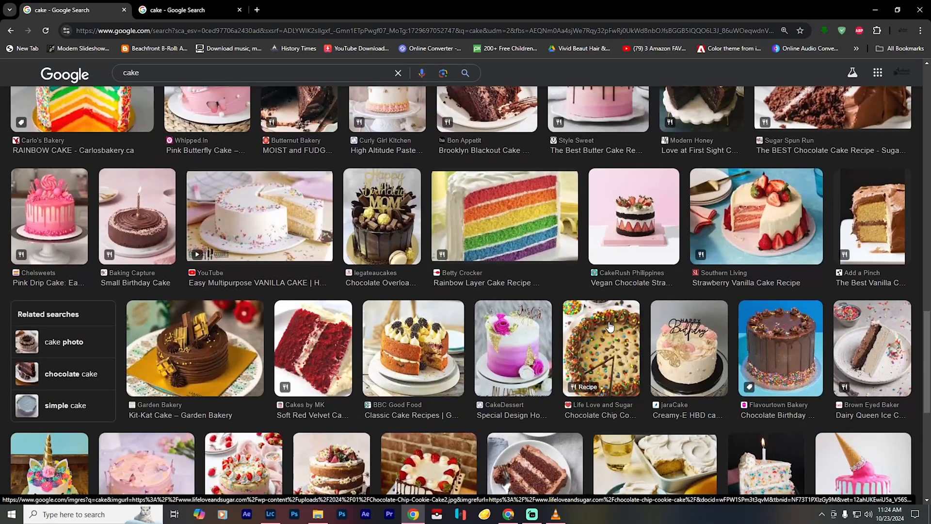
{"action": "left_click", "coordinate": [184, 9]}
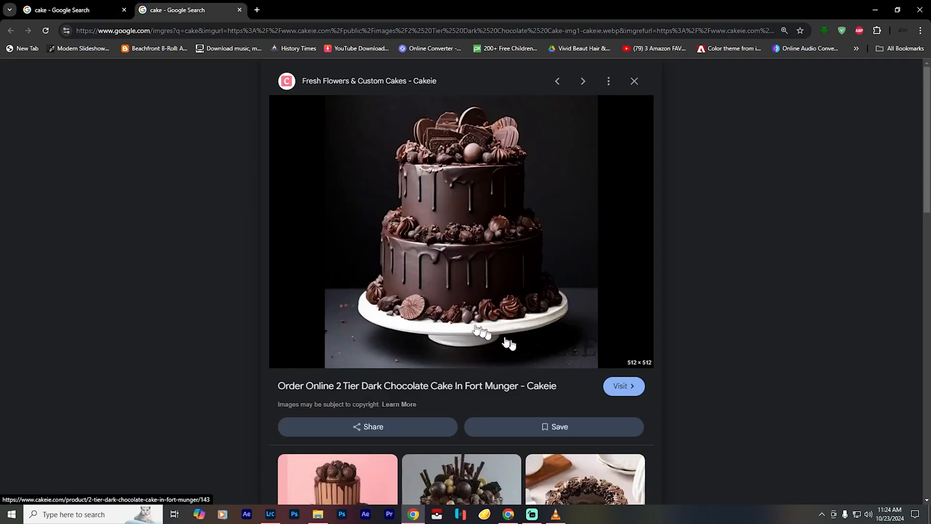
{"action": "right_click", "coordinate": [473, 279]}
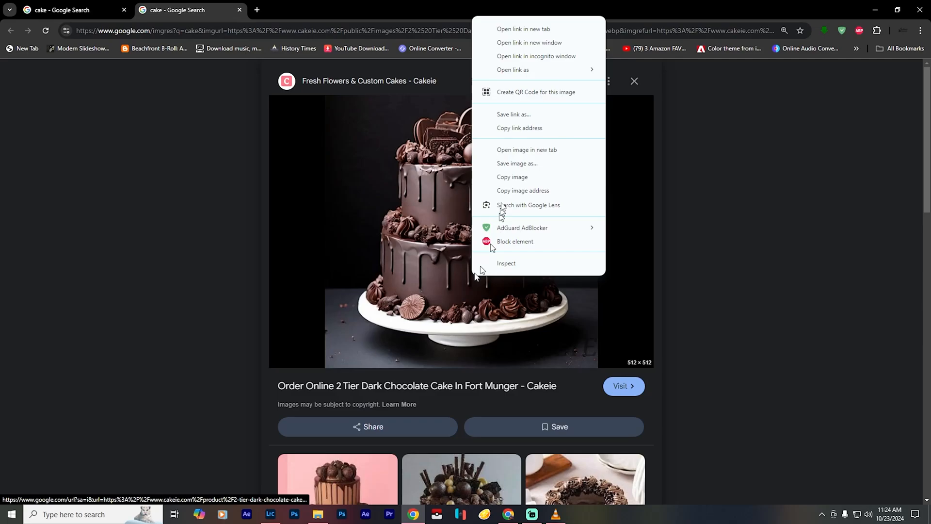
{"action": "left_click", "coordinate": [524, 163]}
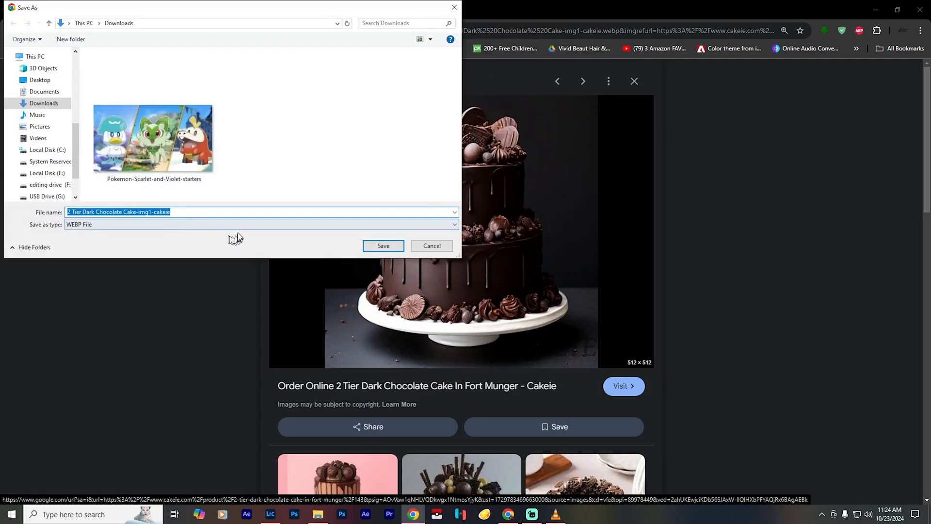
{"action": "left_click", "coordinate": [439, 249]}
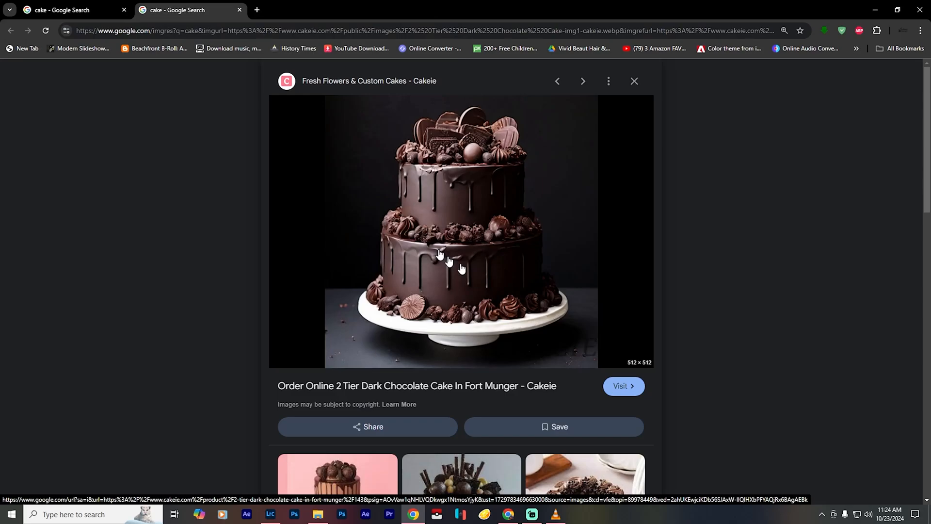
{"action": "left_click", "coordinate": [482, 254]}
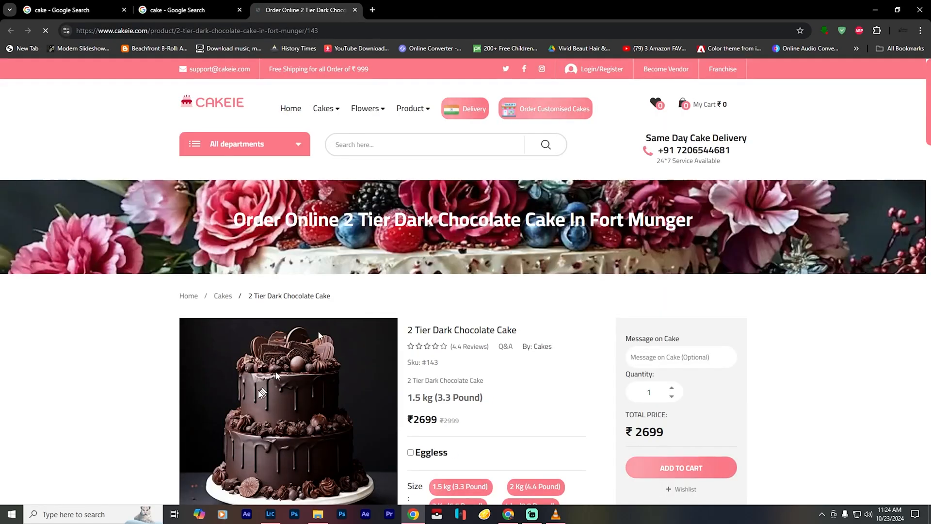
{"action": "scroll", "coordinate": [262, 386], "scroll_direction": "down", "scroll_amount": 9}
{"action": "scroll", "coordinate": [269, 361], "scroll_direction": "up", "scroll_amount": 5}
{"action": "right_click", "coordinate": [283, 294]}
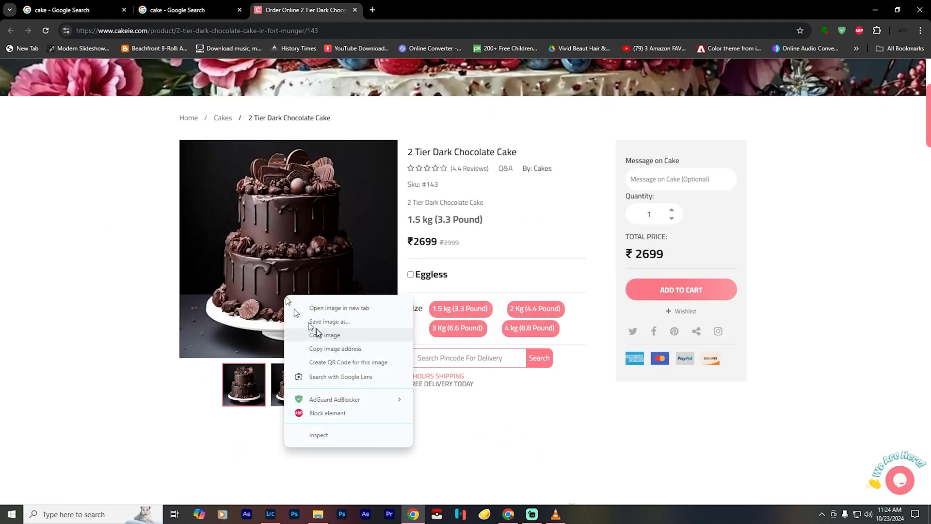
{"action": "left_click", "coordinate": [329, 324]}
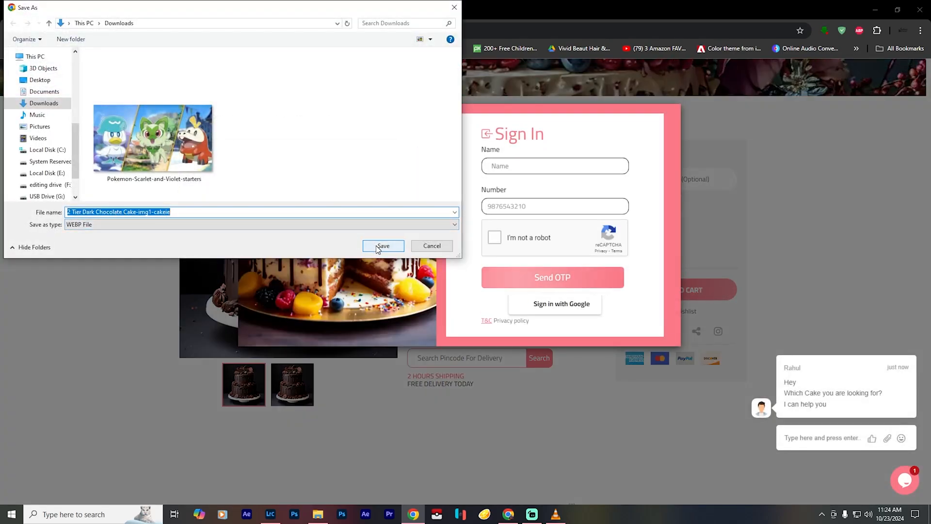
{"action": "left_click", "coordinate": [429, 246]}
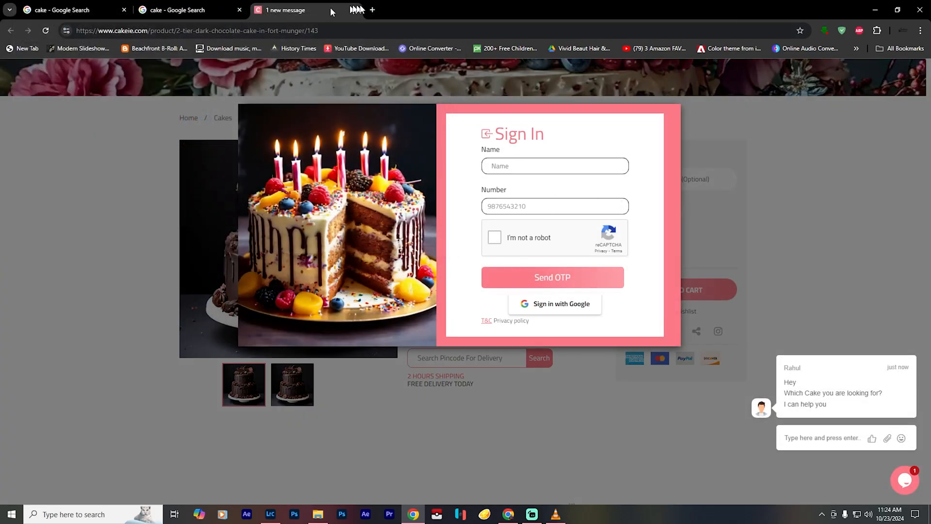
{"action": "left_click", "coordinate": [355, 10]}
- Find The Best Chocolate Cake Recipe picture among the related images and save it to Downloads as the JPEG Best-Moist-Chocolate-Cake1-1
{"action": "scroll", "coordinate": [277, 324], "scroll_direction": "down", "scroll_amount": 7}
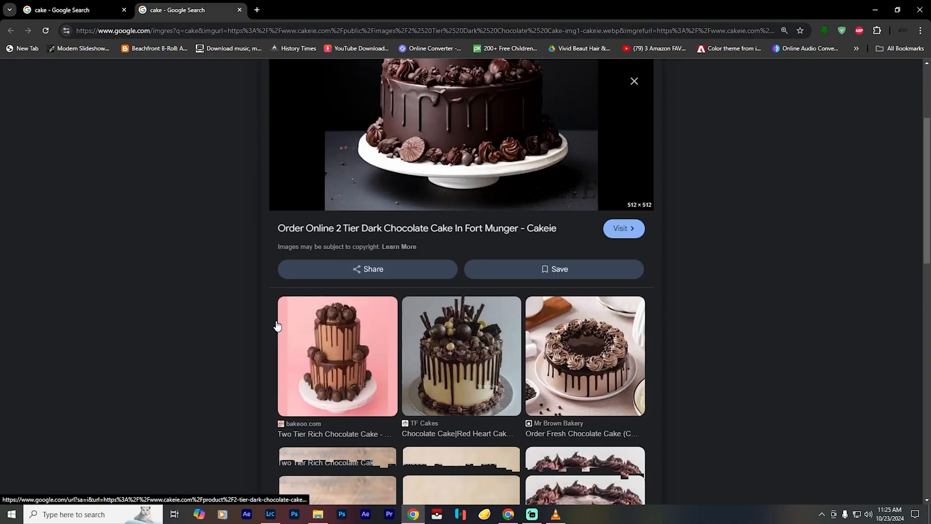
{"action": "scroll", "coordinate": [276, 324], "scroll_direction": "down", "scroll_amount": 4}
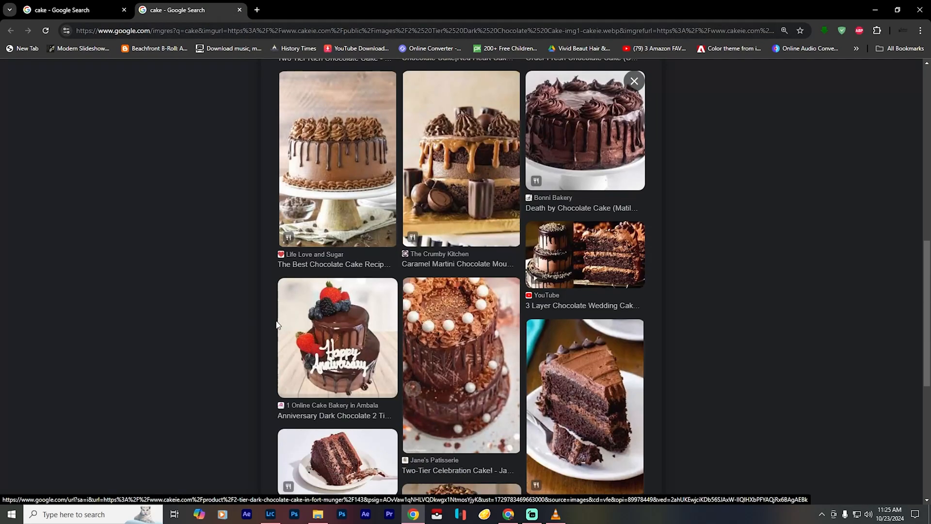
{"action": "left_click", "coordinate": [356, 155]}
{"action": "right_click", "coordinate": [435, 274]}
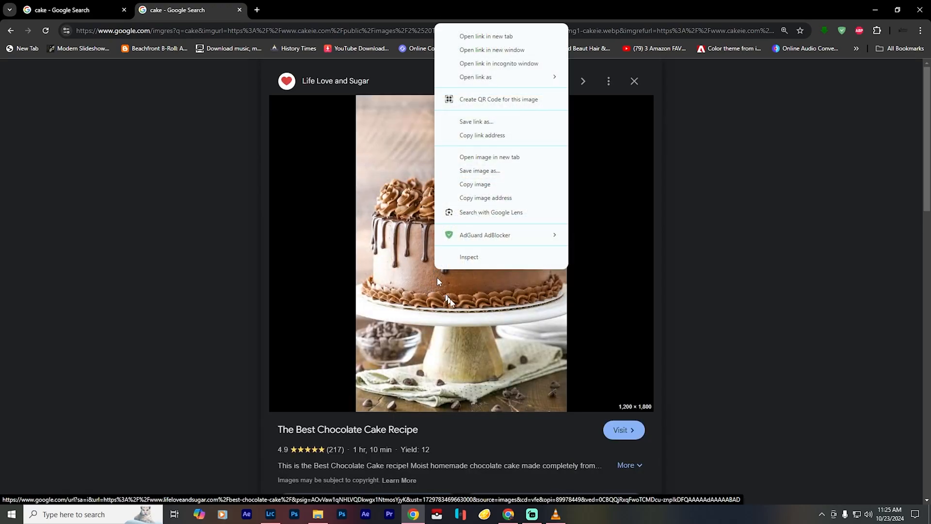
{"action": "left_click", "coordinate": [482, 170]}
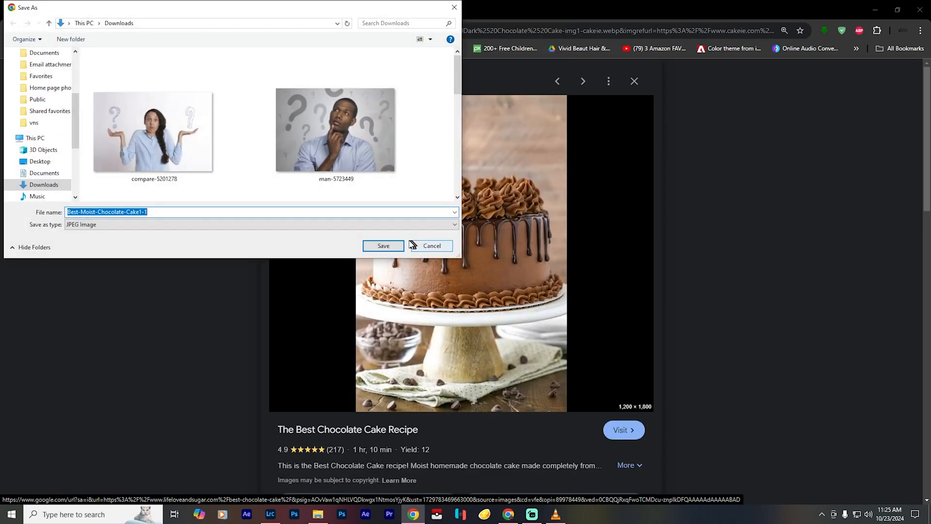
{"action": "left_click", "coordinate": [383, 246]}
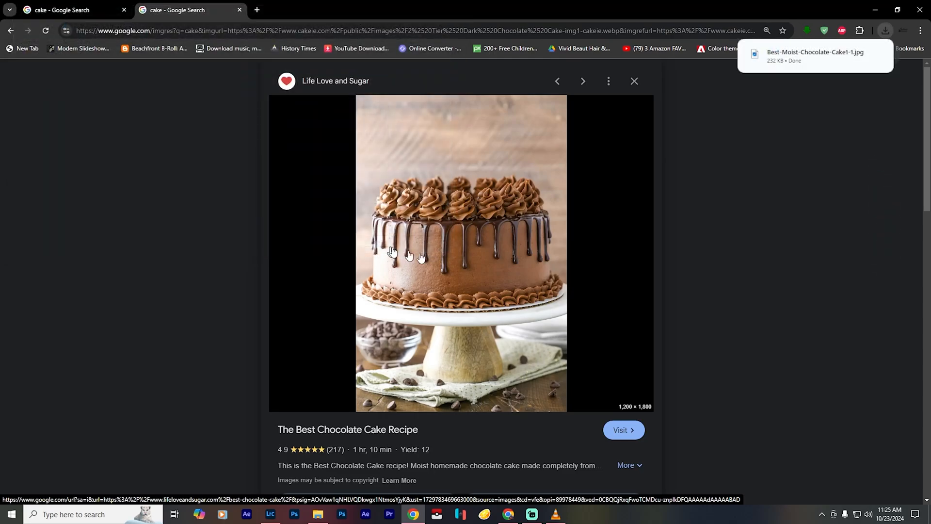
- Minimize the browser and switch to Photoshop
{"action": "left_click", "coordinate": [875, 10]}
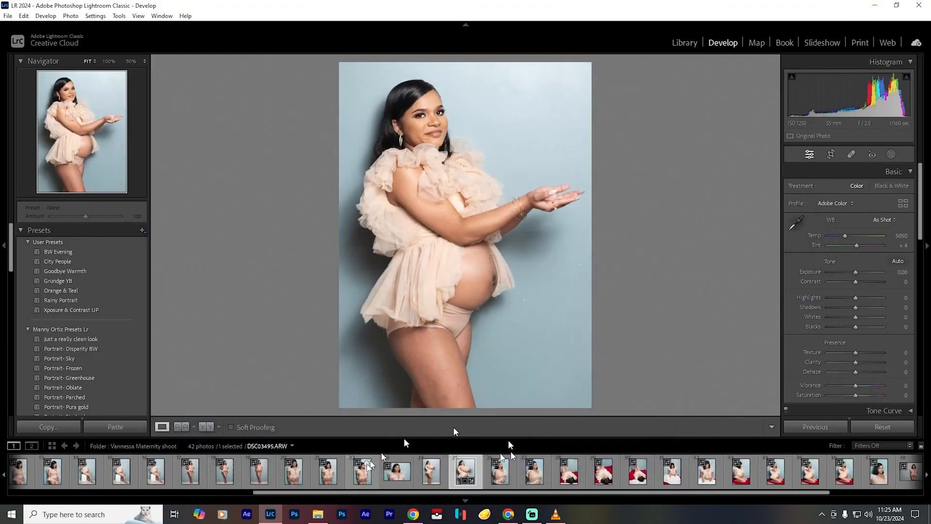
{"action": "left_click", "coordinate": [294, 515]}
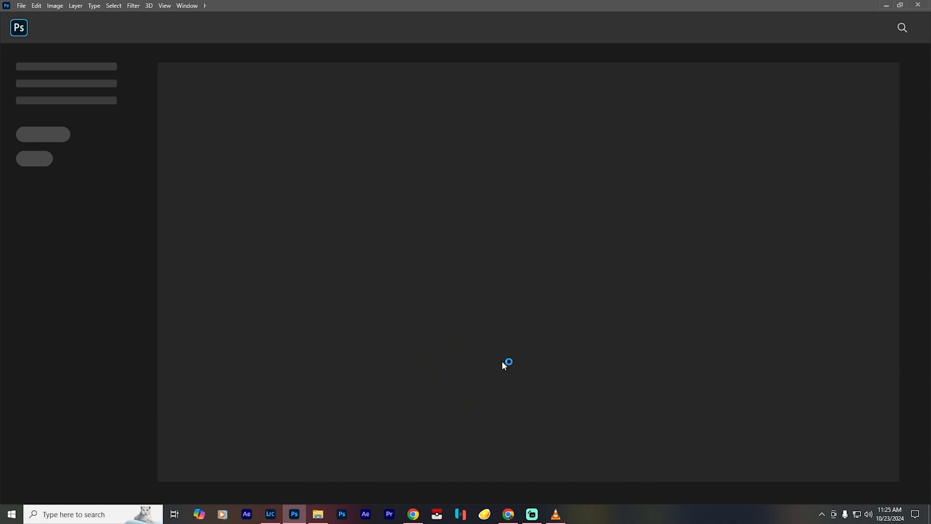
{"action": "left_click", "coordinate": [22, 7]}
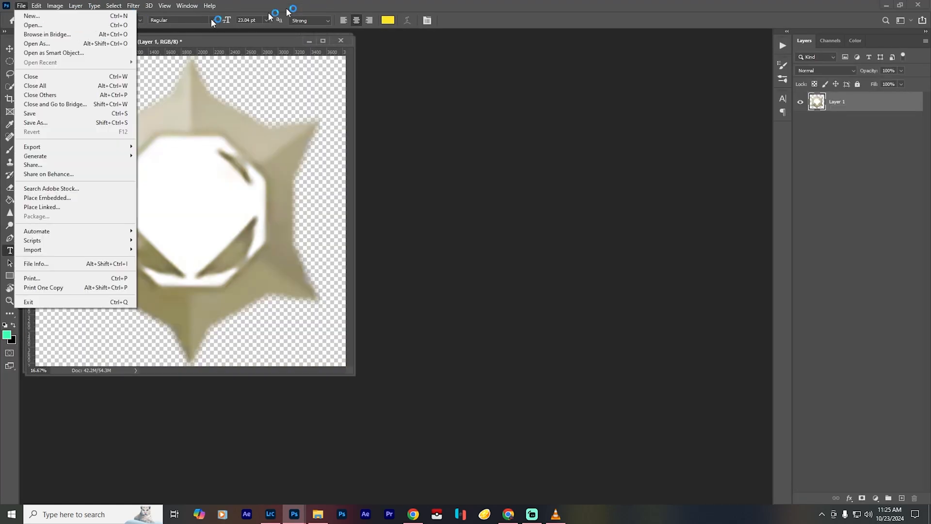
{"action": "left_click", "coordinate": [310, 6]}
{"action": "left_click", "coordinate": [18, 5]}
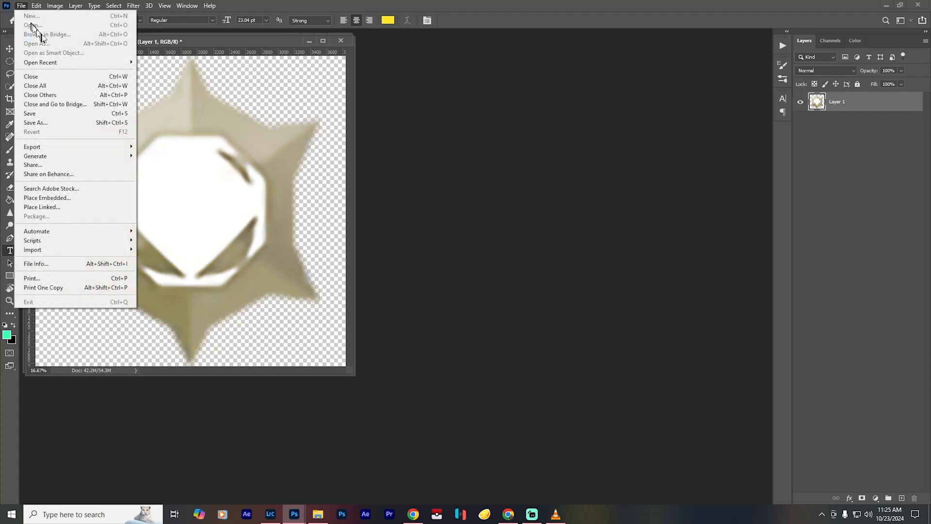
{"action": "left_click", "coordinate": [415, 92]}
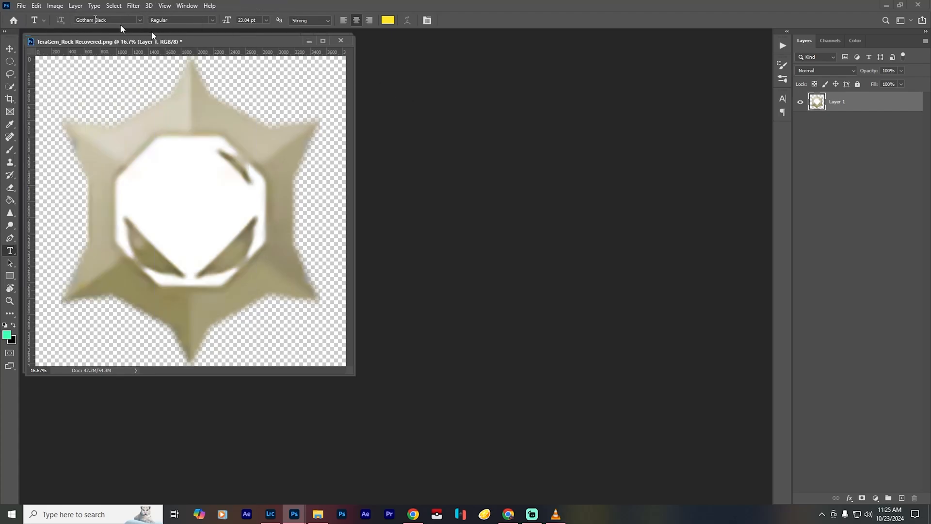
{"action": "left_click", "coordinate": [21, 6]}
{"action": "left_click", "coordinate": [249, 4]}
- Open the image Best-Moist-Chocolate-Cake1-1 from the Downloads folder
{"action": "left_click", "coordinate": [22, 8]}
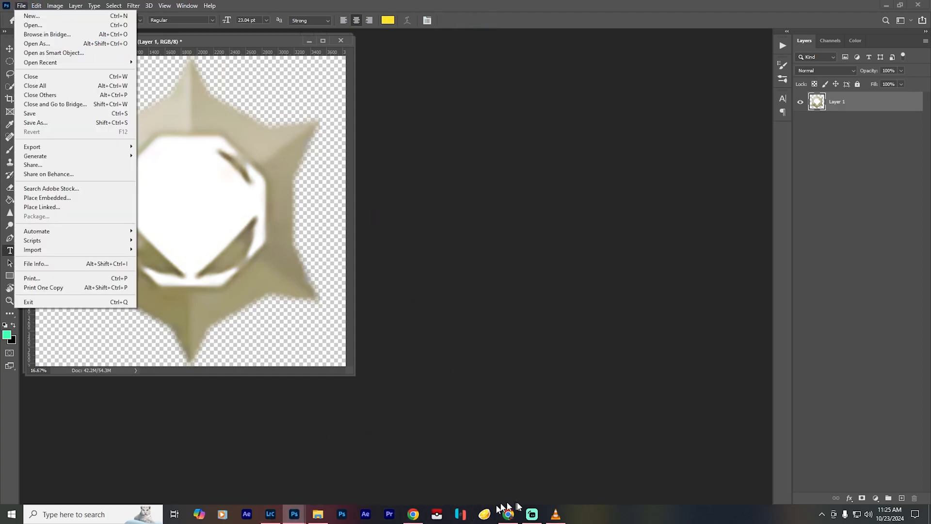
{"action": "left_click", "coordinate": [56, 24]}
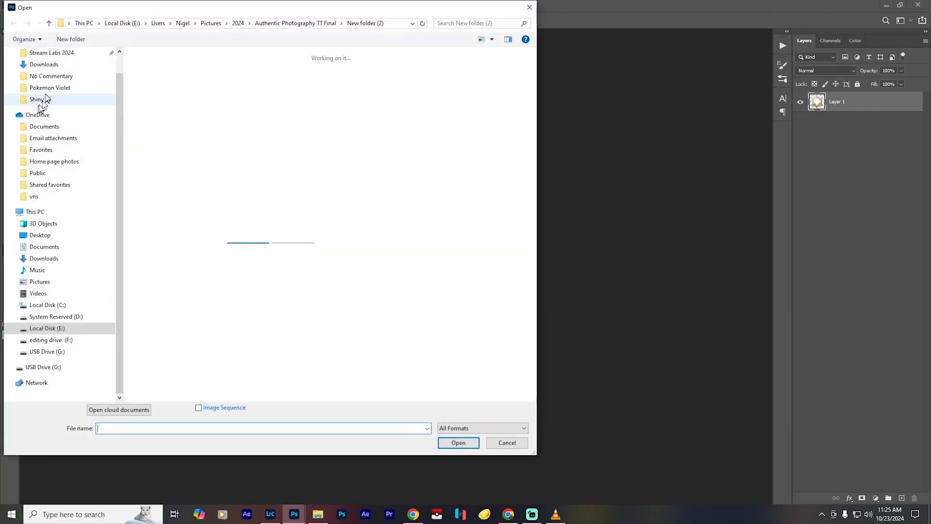
{"action": "scroll", "coordinate": [58, 68], "scroll_direction": "up", "scroll_amount": 3}
{"action": "left_click", "coordinate": [43, 95]}
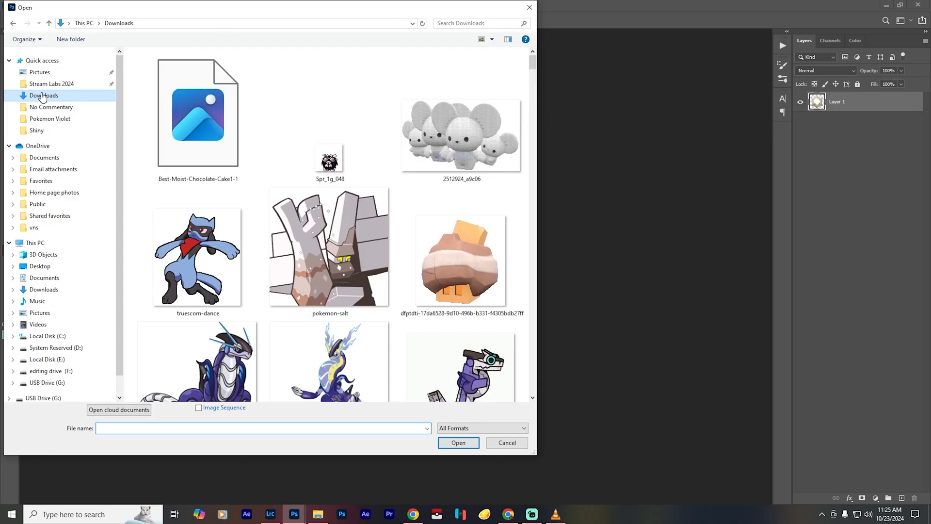
{"action": "left_click", "coordinate": [217, 145]}
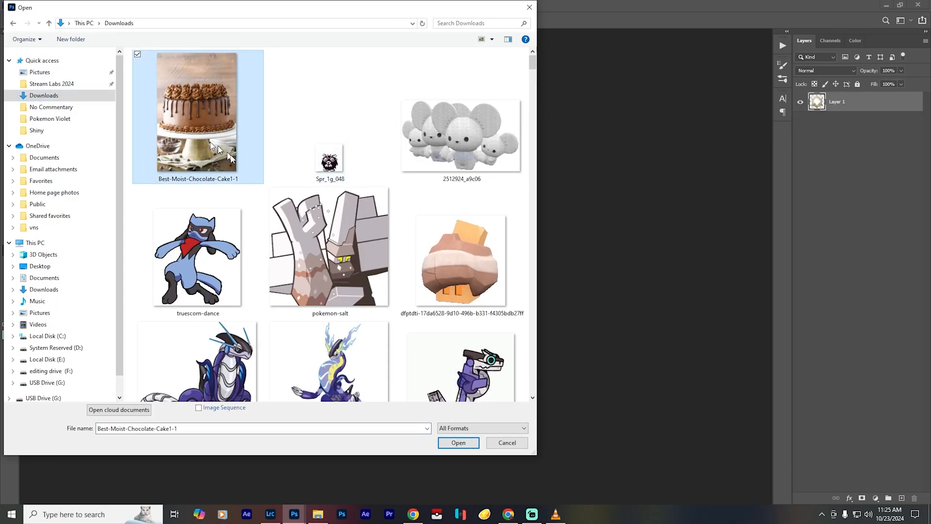
{"action": "left_click", "coordinate": [456, 444]}
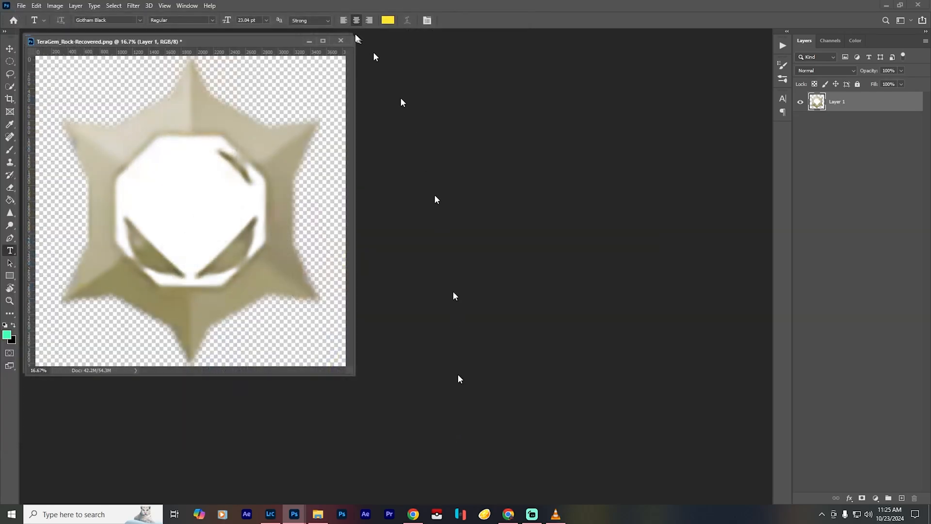
- Close the recovered documents TeraGem_Rock-Recovered.png and Spr_1g_048-Recovered.png without saving their changes
{"action": "left_click", "coordinate": [344, 41]}
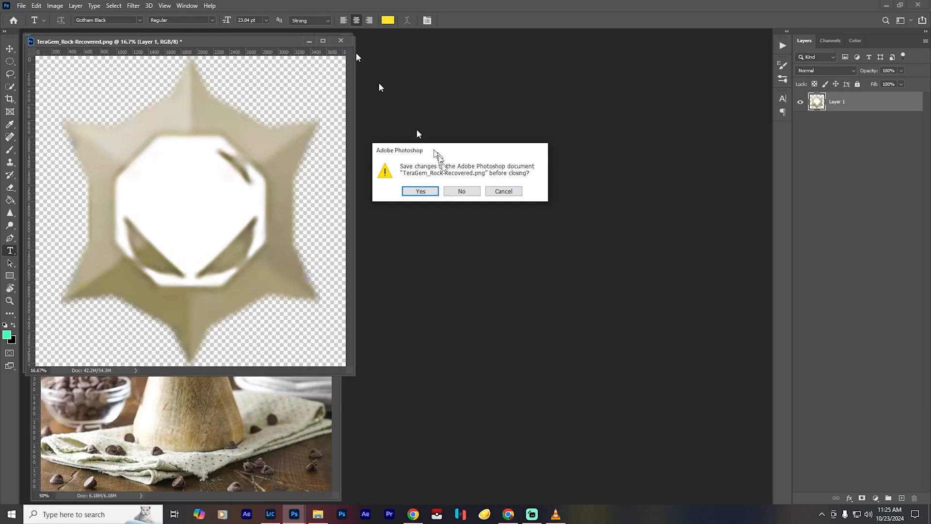
{"action": "left_click", "coordinate": [459, 190]}
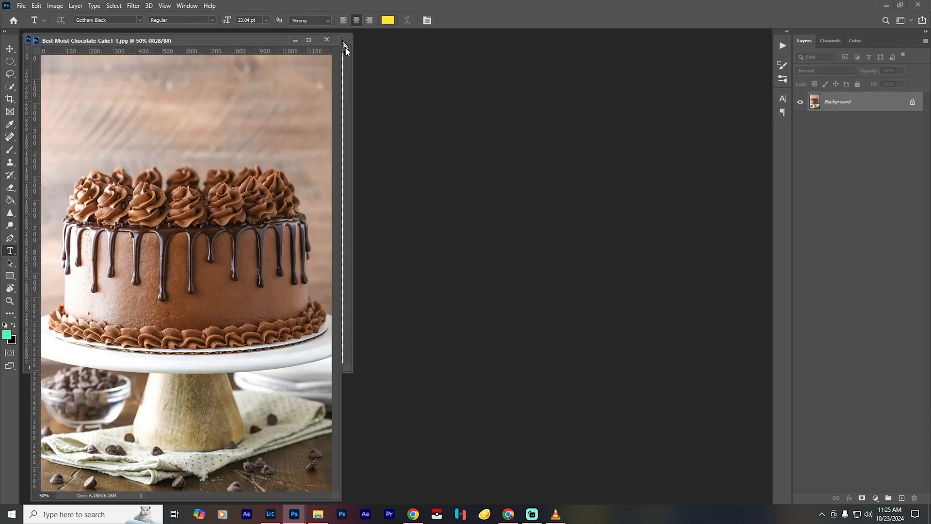
{"action": "left_click", "coordinate": [345, 47]}
{"action": "left_click", "coordinate": [340, 39]}
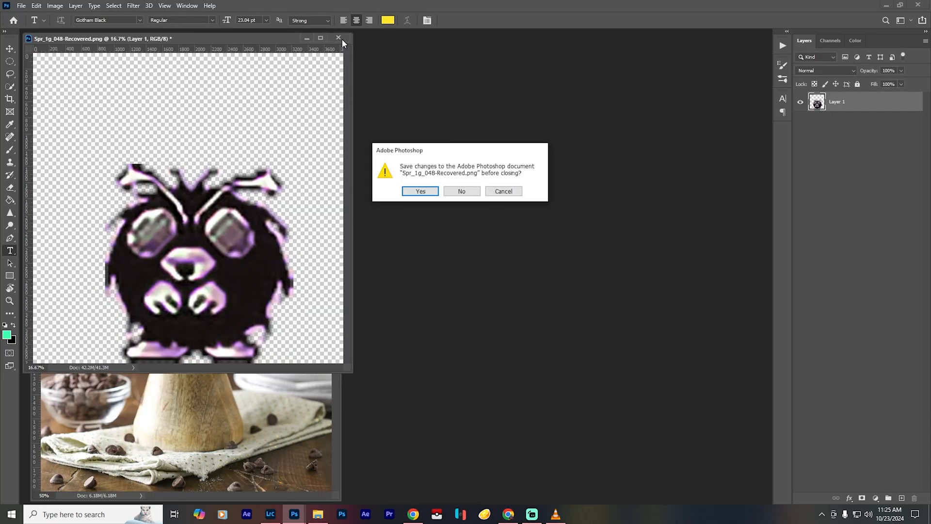
{"action": "left_click", "coordinate": [461, 191]}
- Dock the floating cake document into the workspace and duplicate its background layer
{"action": "left_click_drag", "start_coordinate": [247, 46], "coordinate": [277, 28]}
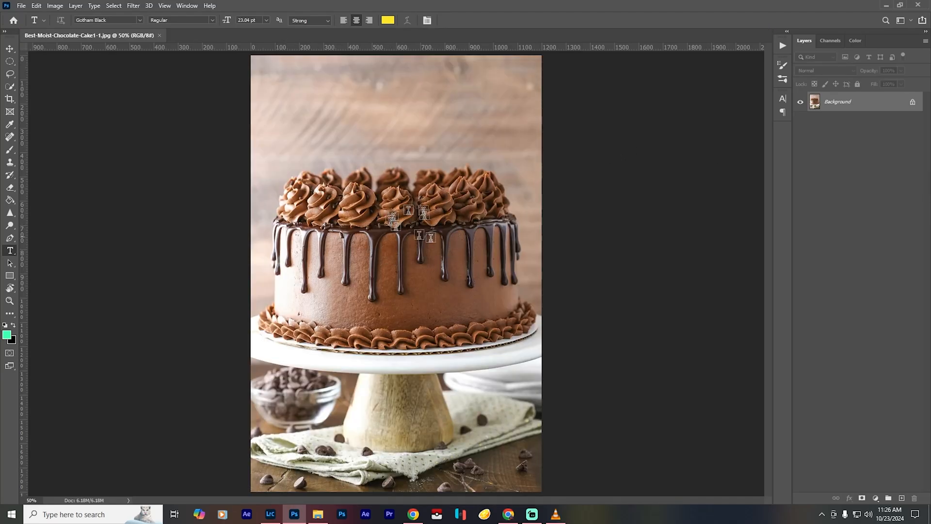
{"action": "key", "text": "ctrl+j"}
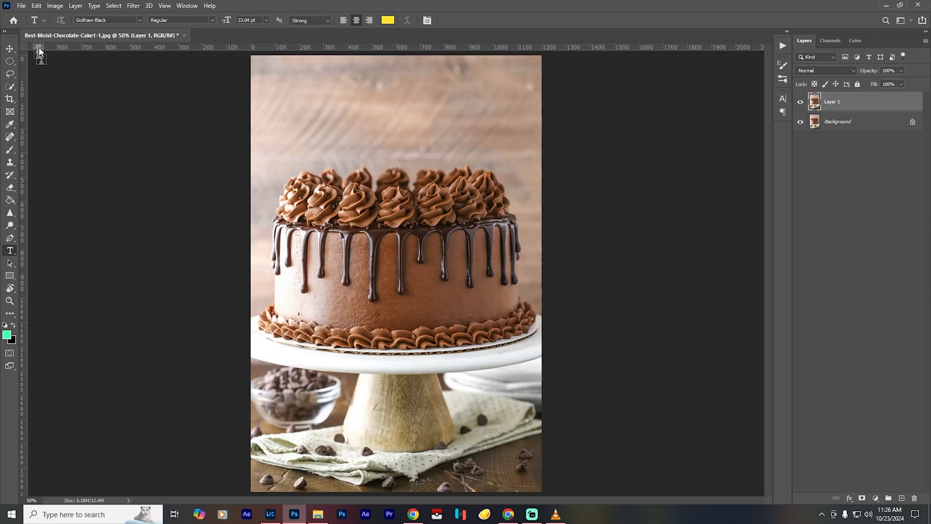
- Open the Image Size settings for the cake picture and try a resolution of 300 pixels/inch with a width of 3840 pixels
{"action": "left_click", "coordinate": [55, 6]}
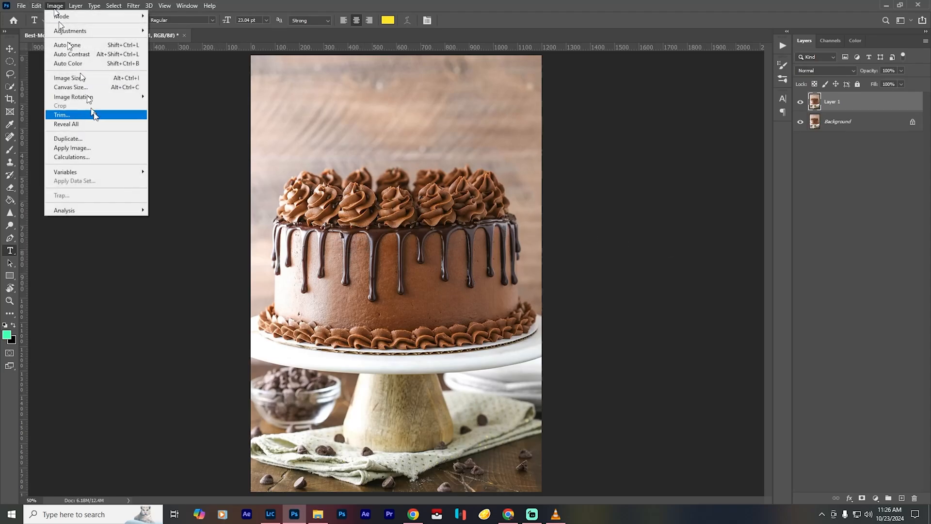
{"action": "left_click", "coordinate": [106, 78]}
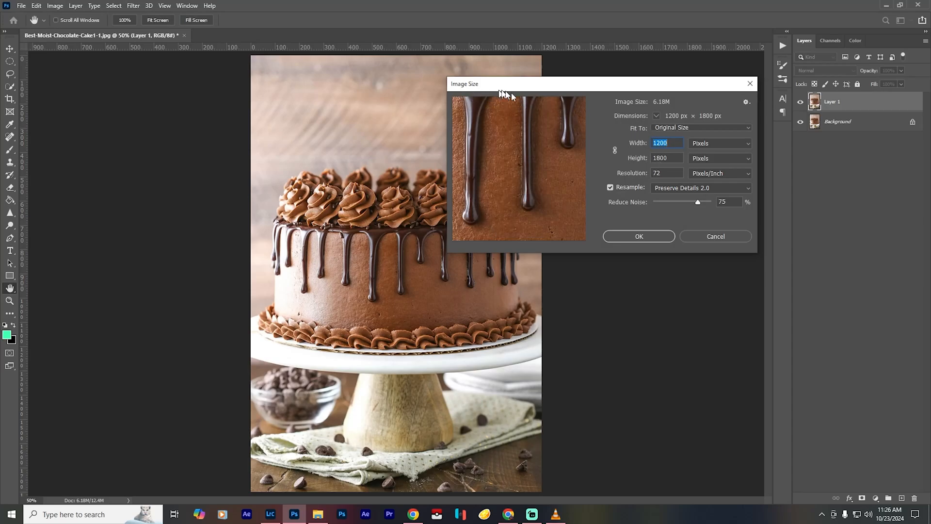
{"action": "type", "text": "300"}
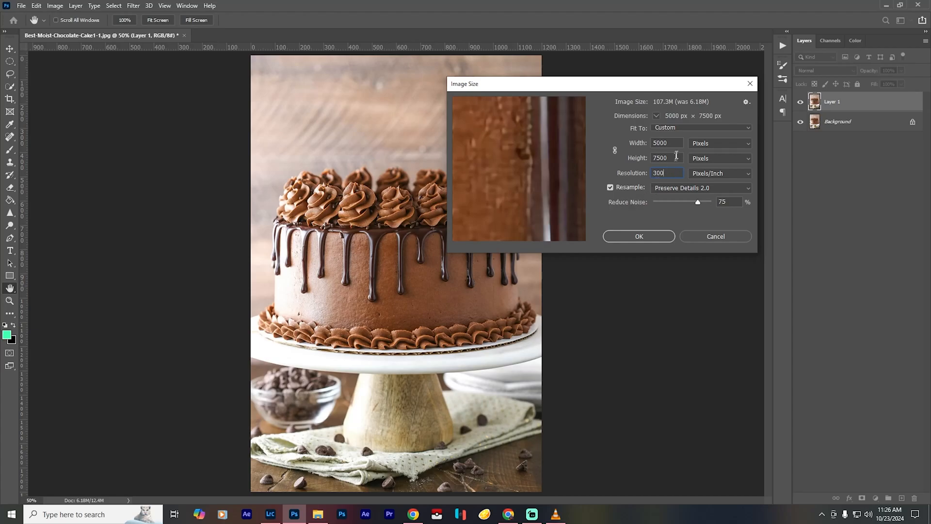
{"action": "type", "text": "3840"}
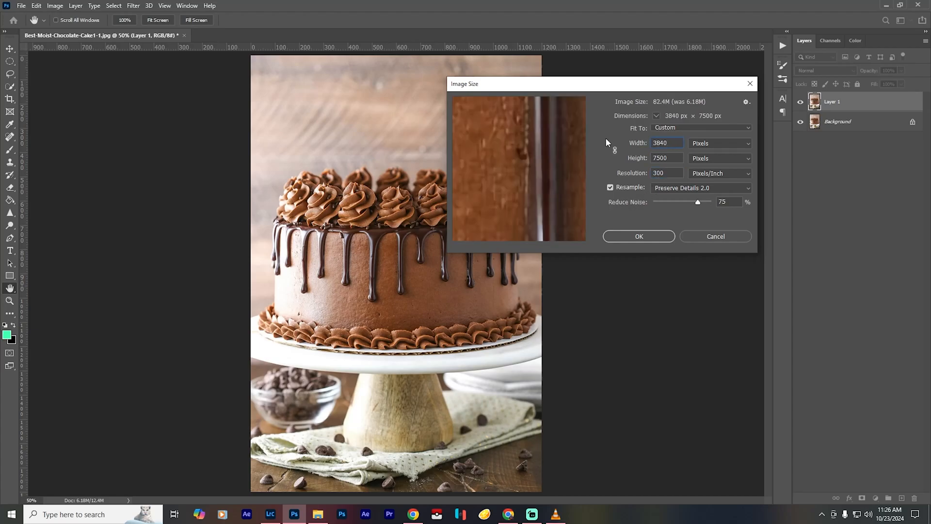
- Resize the cake image with linked proportions at 300 pixels/inch resolution and a width of 3840 pixels
{"action": "left_click", "coordinate": [615, 151]}
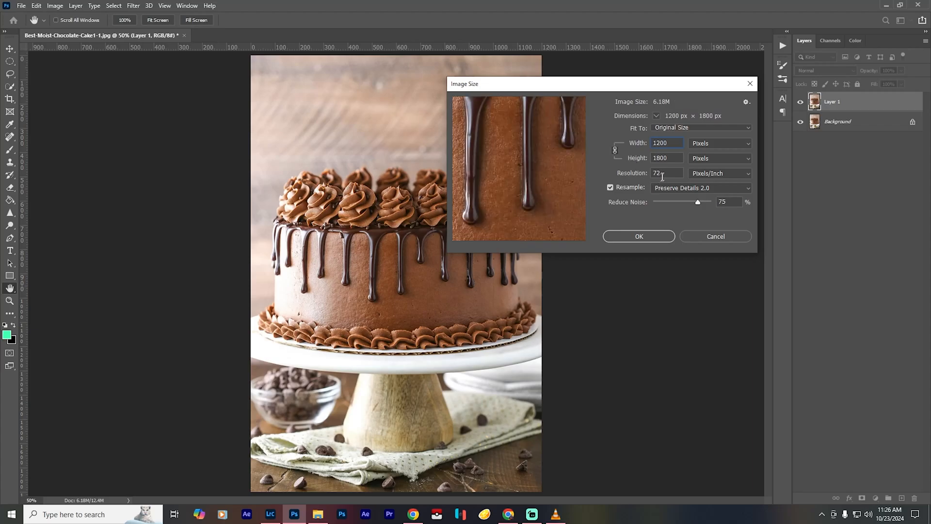
{"action": "type", "text": "300"}
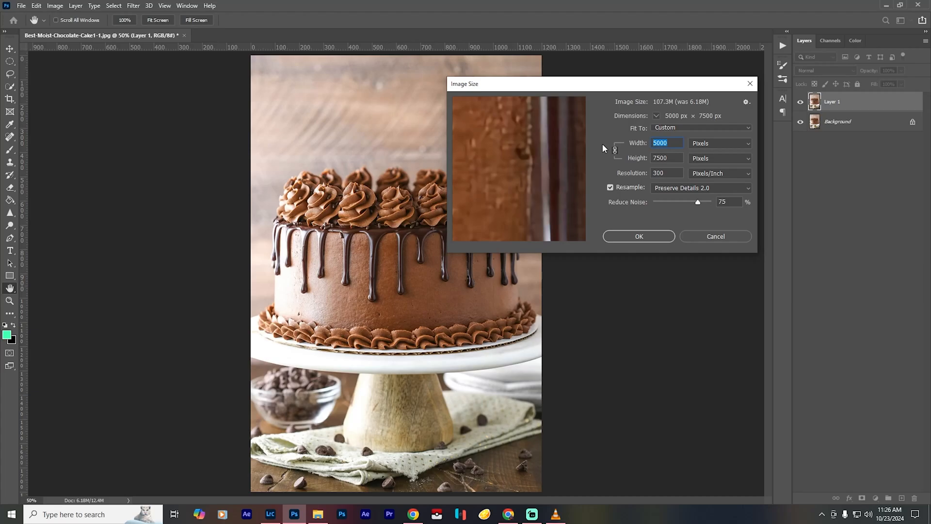
{"action": "type", "text": "3840"}
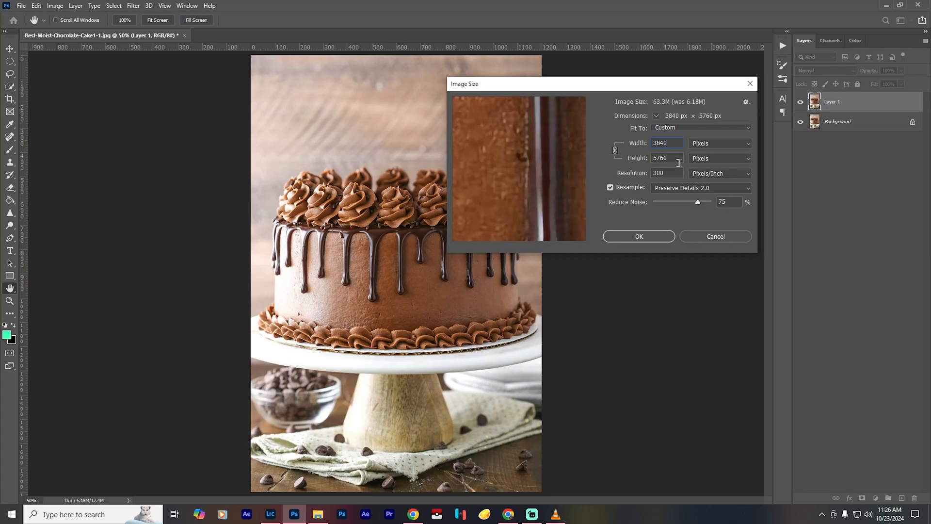
{"action": "left_click", "coordinate": [650, 237]}
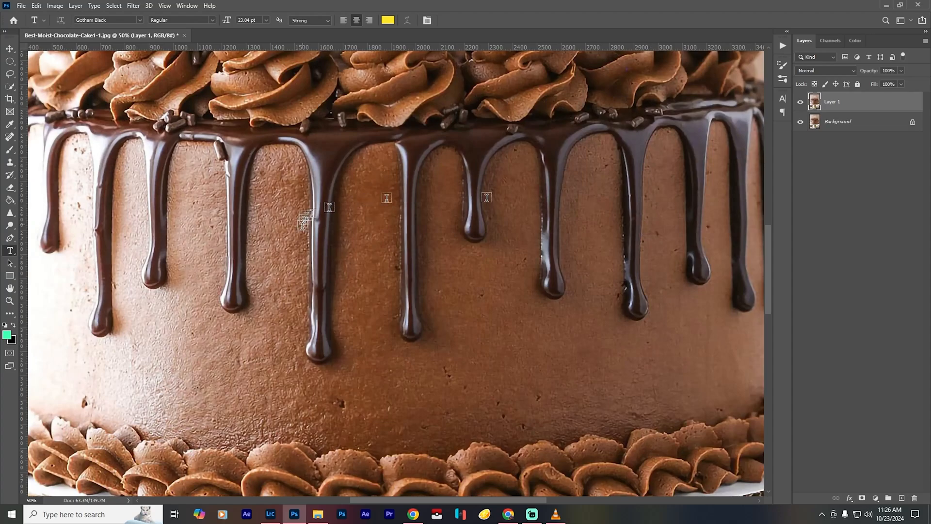
{"action": "key", "text": "v"}
{"action": "key", "text": "b"}
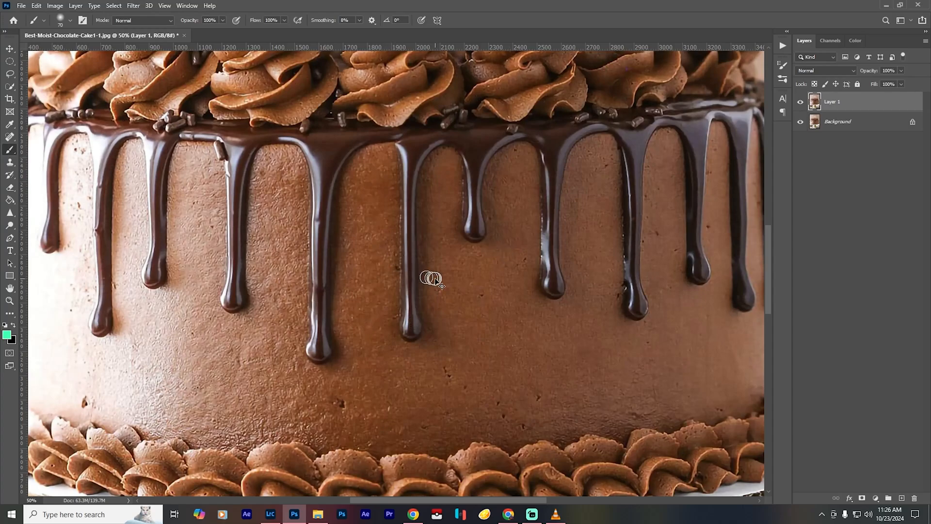
{"action": "key", "text": "ctrl+0"}
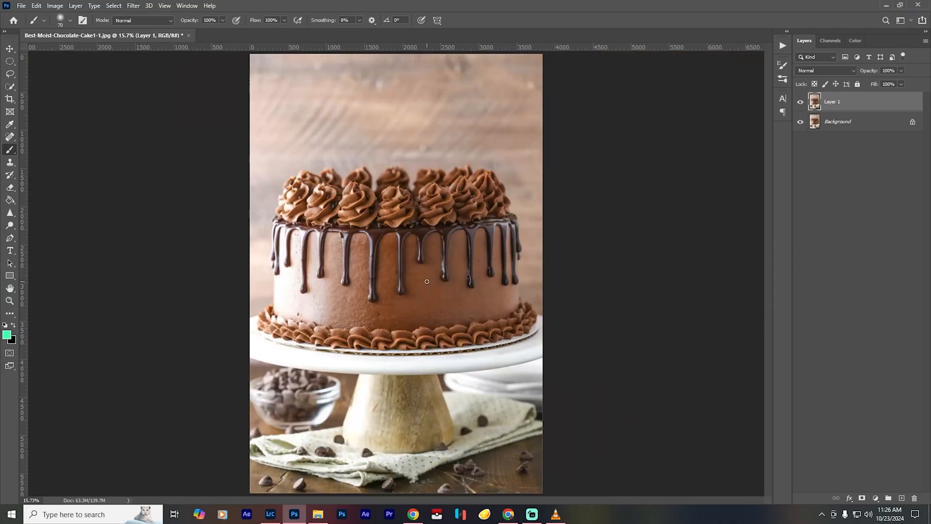
- Crop the cake document to a 5:4 ratio, keeping the cake and the plate of its stand
{"action": "scroll", "coordinate": [427, 281], "scroll_direction": "up", "scroll_amount": 5}
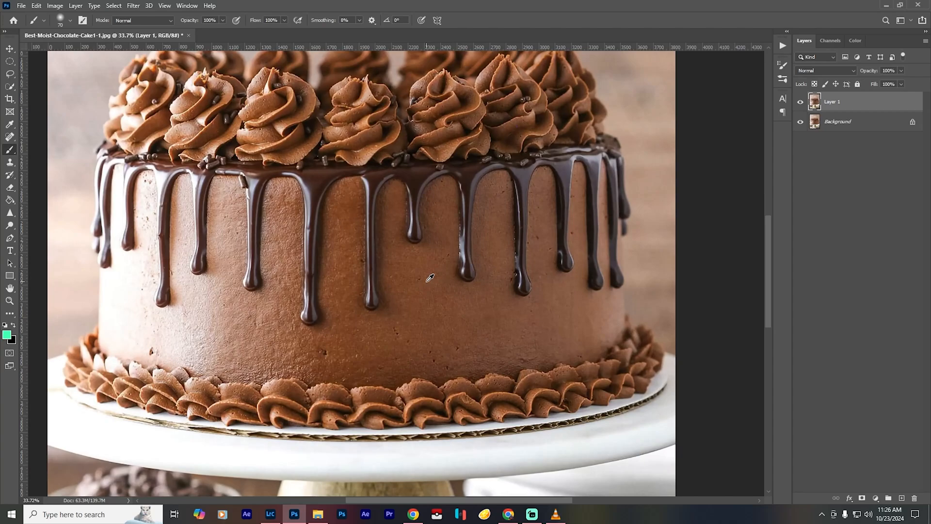
{"action": "scroll", "coordinate": [430, 278], "scroll_direction": "down", "scroll_amount": 5}
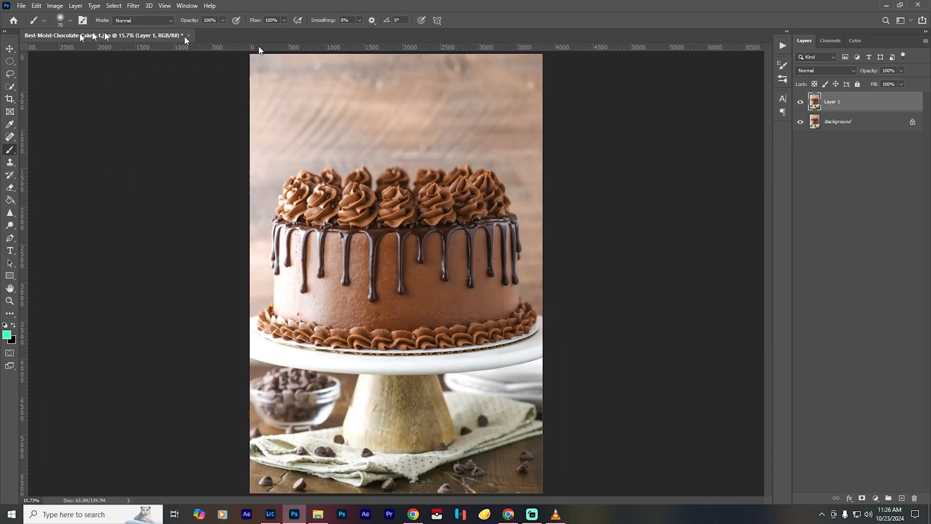
{"action": "left_click", "coordinate": [9, 99]}
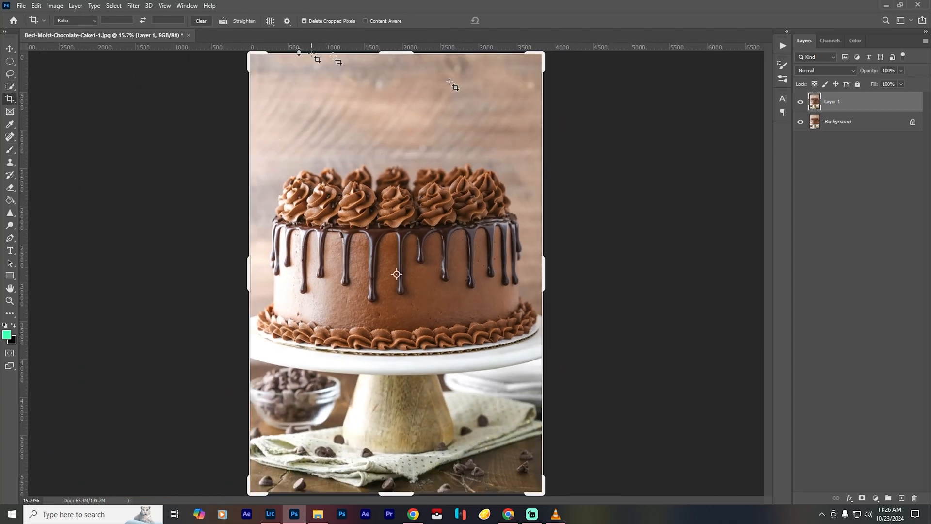
{"action": "left_click", "coordinate": [118, 19]}
{"action": "type", "text": "5"}
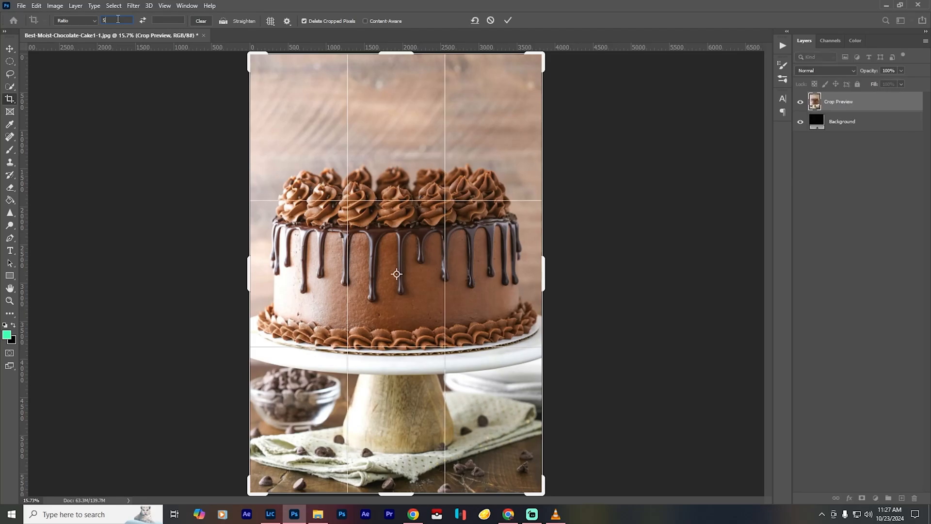
{"action": "key", "text": "Tab"}
{"action": "type", "text": "4"}
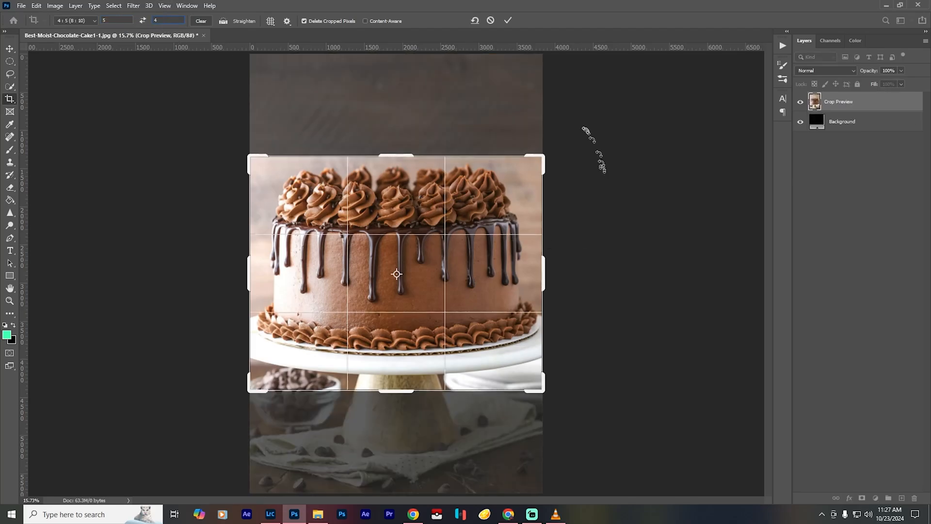
{"action": "left_click", "coordinate": [508, 20]}
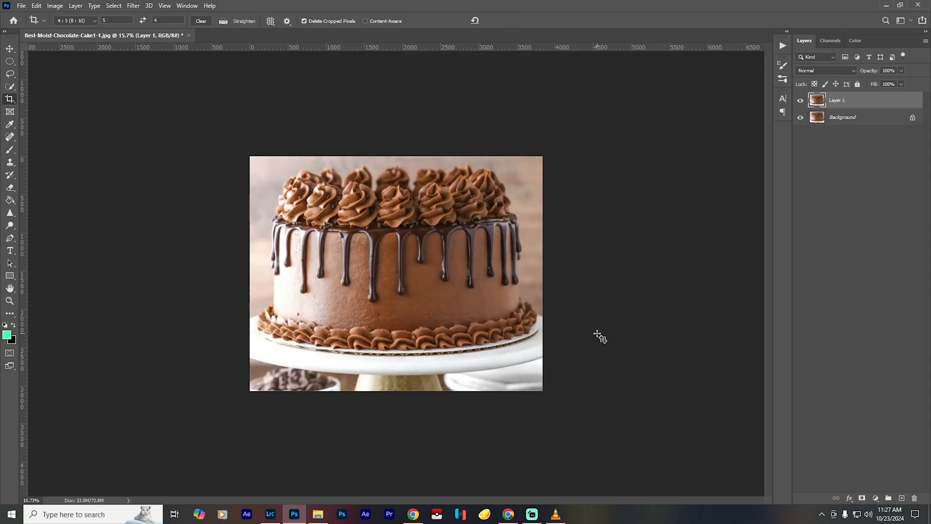
{"action": "key", "text": "ctrl+0"}
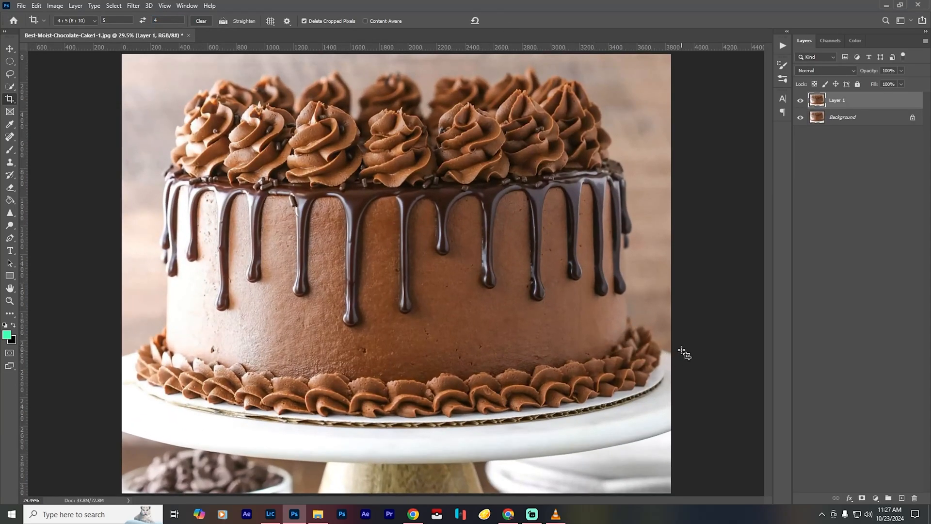
{"action": "scroll", "coordinate": [422, 262], "scroll_direction": "up", "scroll_amount": 5}
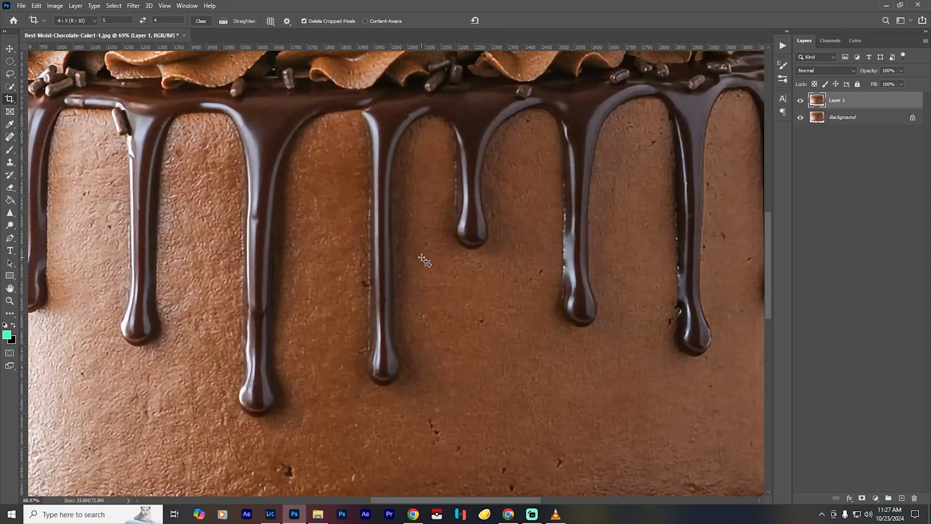
{"action": "key", "text": "ctrl+0"}
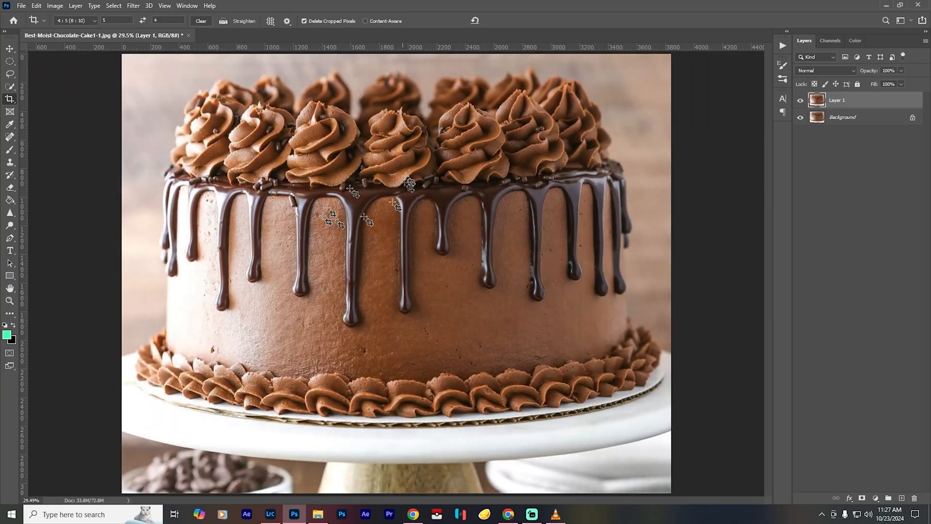
- Open the portrait DSC03495 from the client's folder inside Pictures, 2024, Authentic Photography TT Raw
{"action": "left_click", "coordinate": [21, 6]}
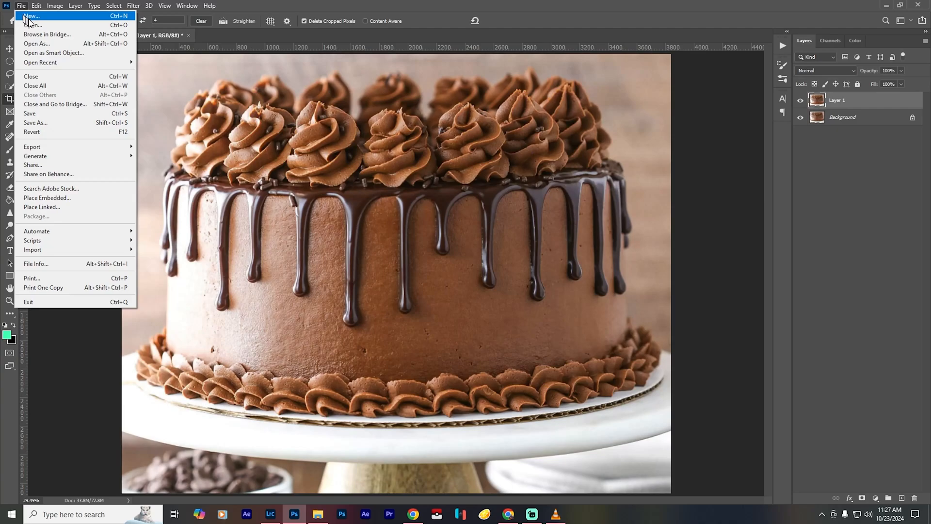
{"action": "left_click", "coordinate": [33, 26]}
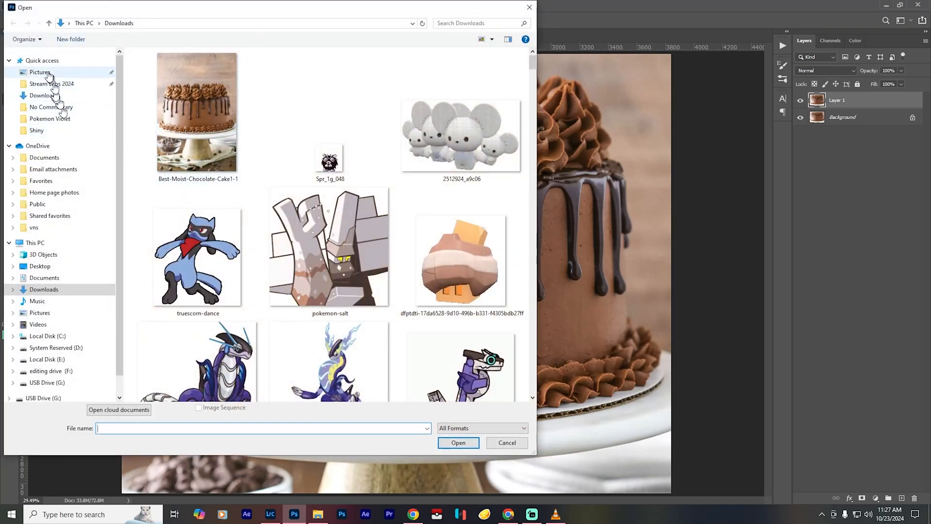
{"action": "left_click", "coordinate": [46, 62]}
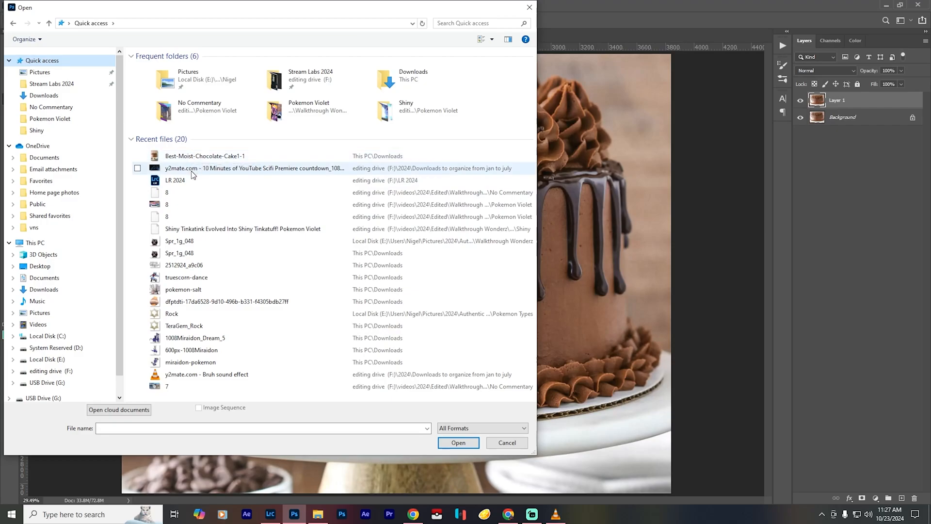
{"action": "left_click", "coordinate": [54, 83]}
{"action": "left_click", "coordinate": [48, 73]}
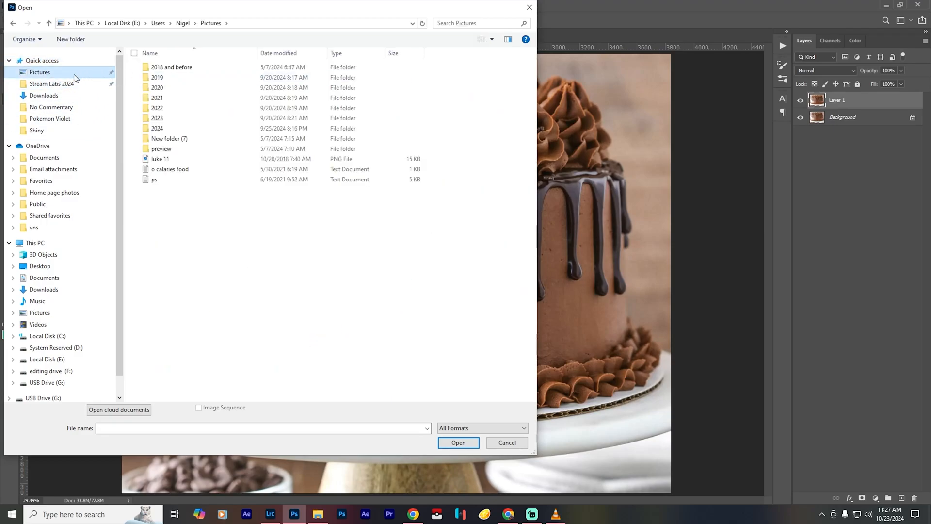
{"action": "double_click", "coordinate": [157, 128]}
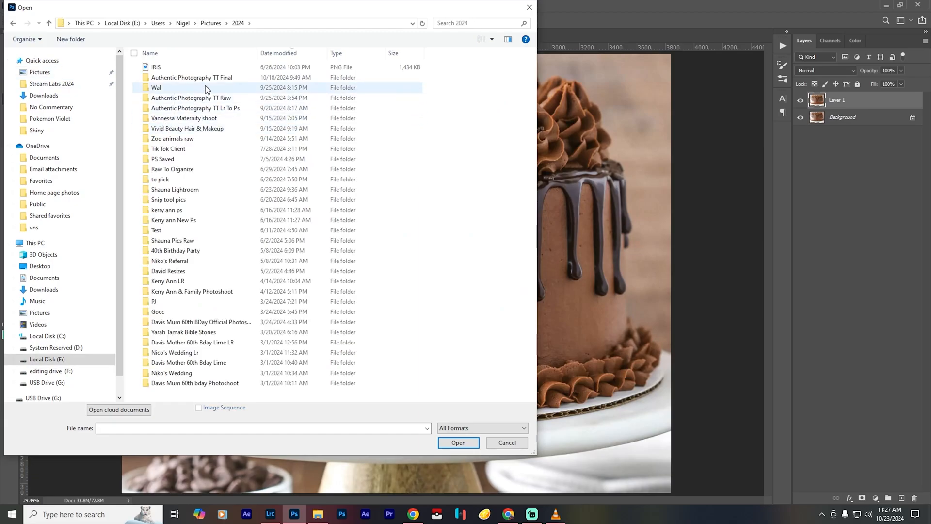
{"action": "double_click", "coordinate": [210, 99]}
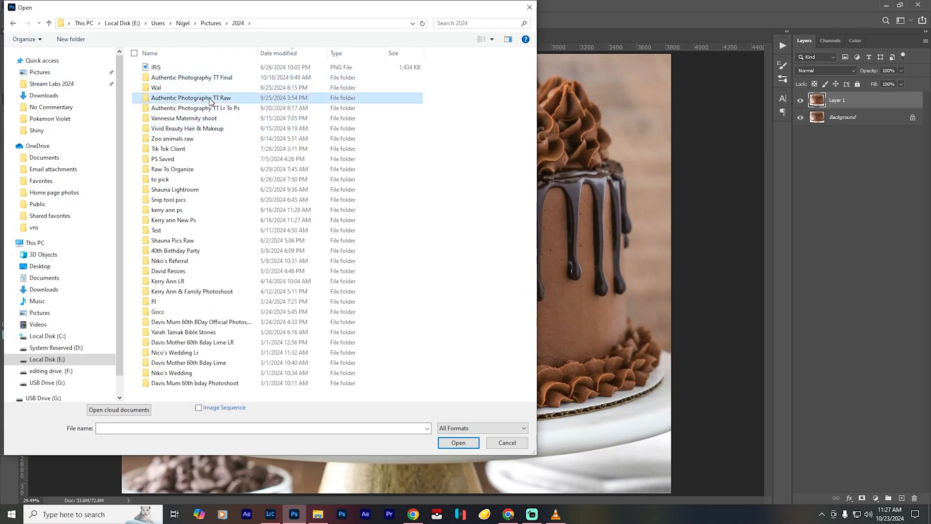
{"action": "double_click", "coordinate": [210, 92]}
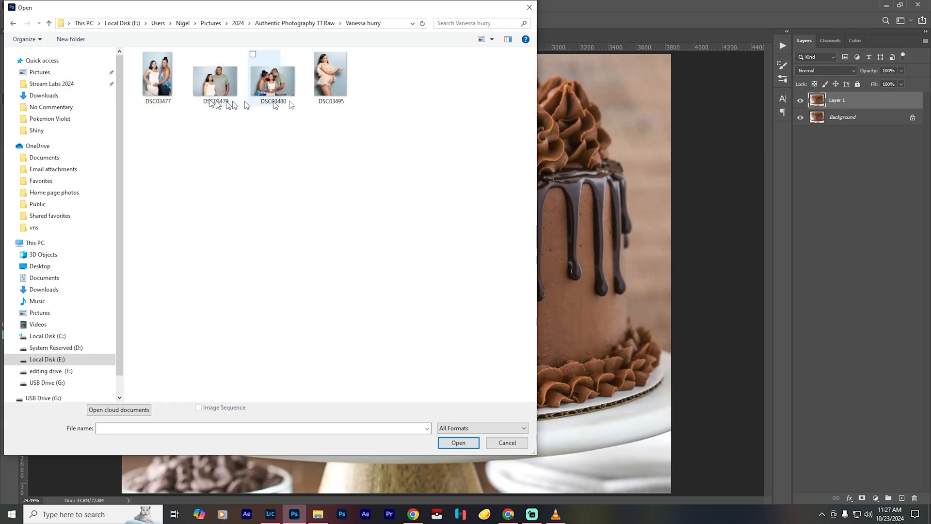
{"action": "left_click", "coordinate": [341, 85]}
{"action": "left_click", "coordinate": [450, 445]}
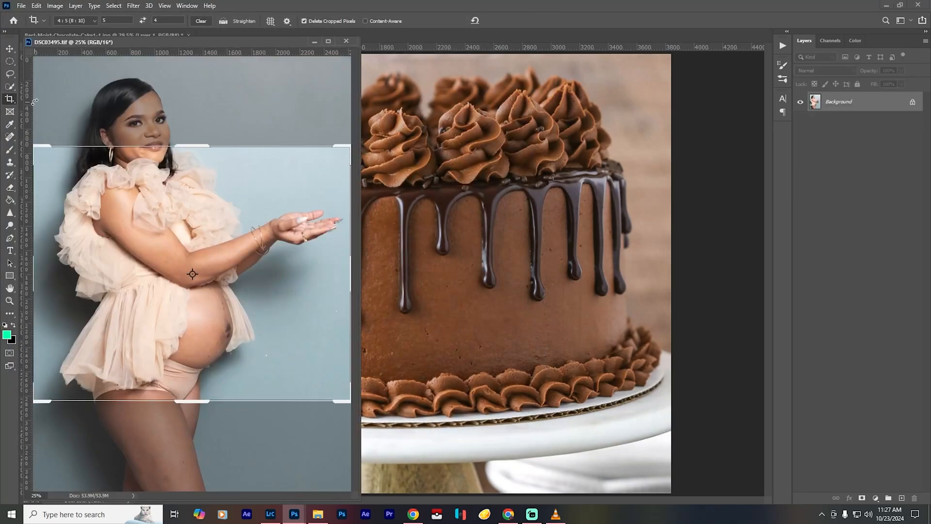
- Leave the crop on the portrait and dock its floating document beside the cake document
{"action": "key", "text": "Escape"}
{"action": "key", "text": "b"}
{"action": "left_click_drag", "start_coordinate": [193, 42], "coordinate": [283, 36]}
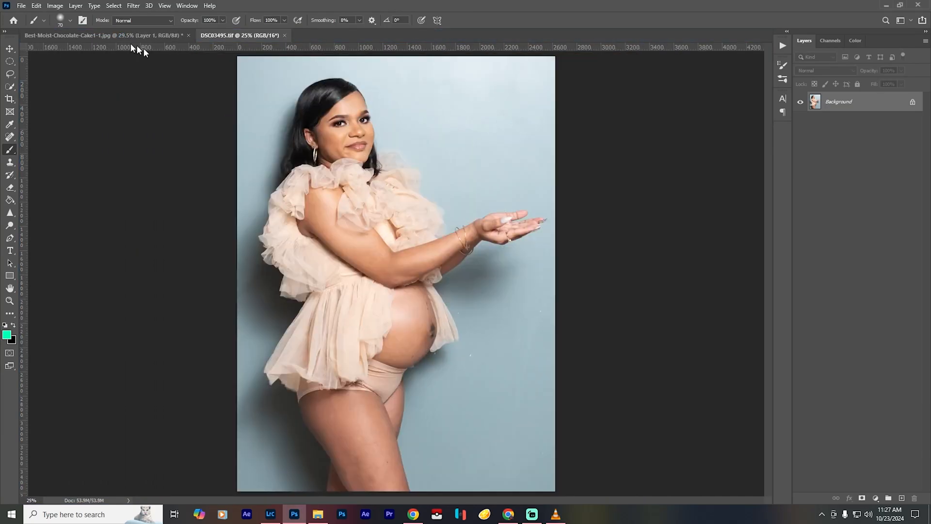
- Copy the cake layer into the portrait document DSC03495.tif and accept the bit depth difference
{"action": "left_click", "coordinate": [119, 35]}
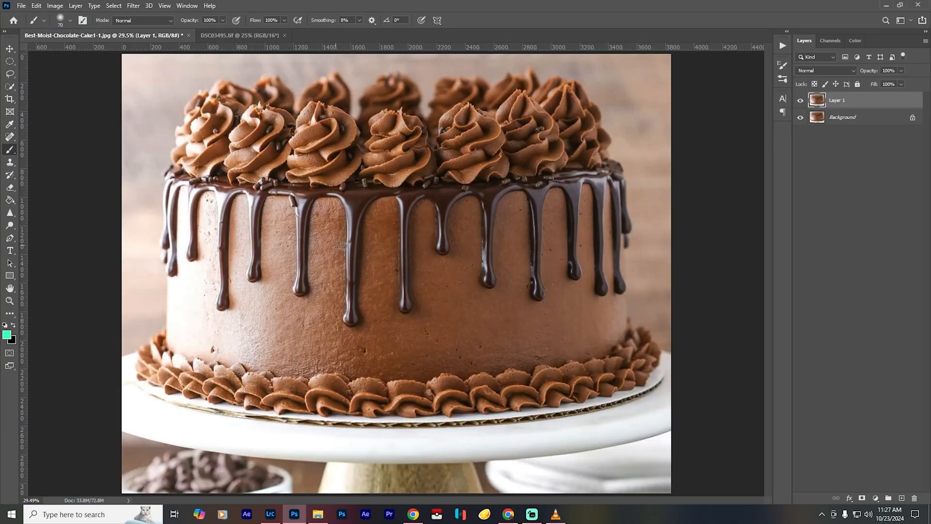
{"action": "left_click", "coordinate": [241, 36]}
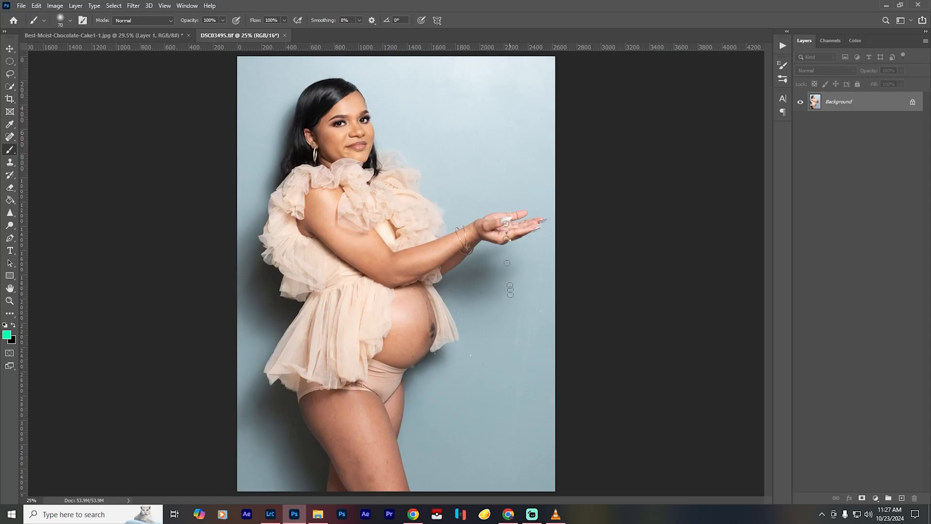
{"action": "left_click", "coordinate": [120, 36]}
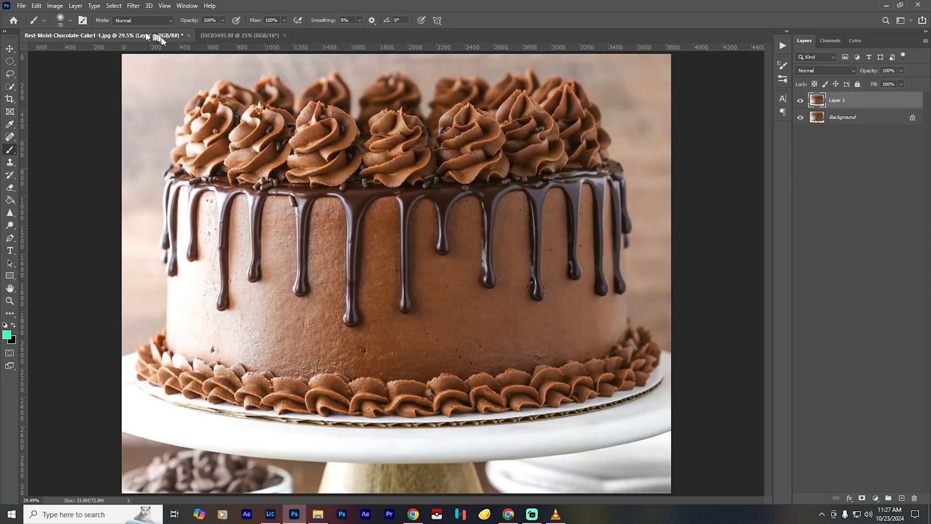
{"action": "key", "text": "v"}
{"action": "left_click_drag", "start_coordinate": [395, 272], "coordinate": [400, 115]}
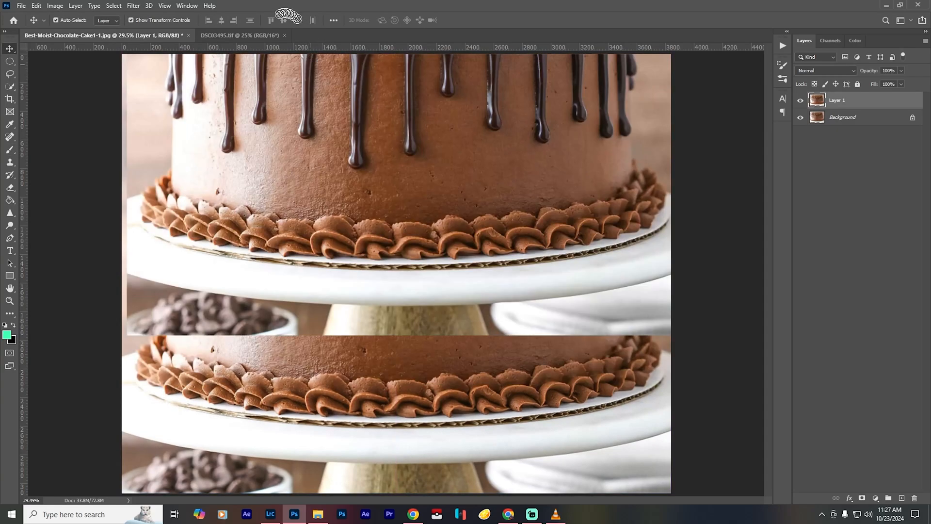
{"action": "left_click_drag", "start_coordinate": [255, 39], "coordinate": [424, 216]}
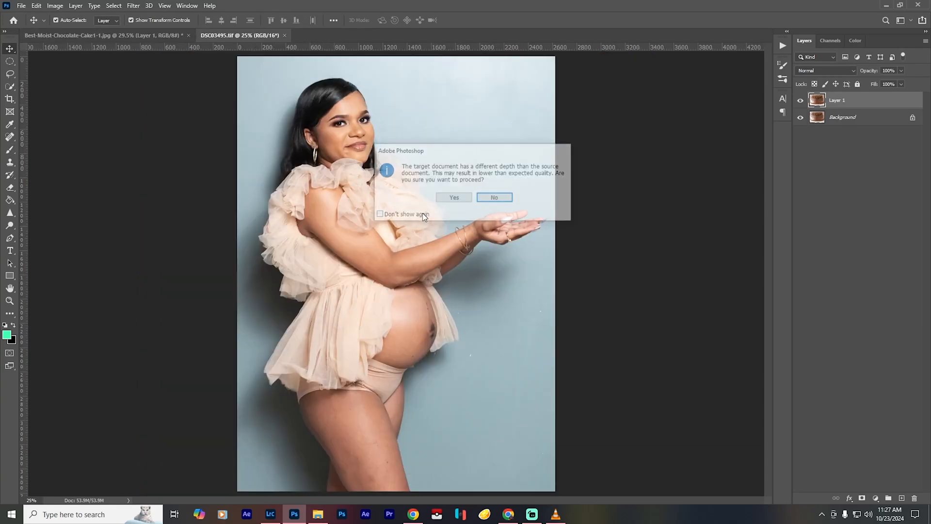
{"action": "left_click", "coordinate": [448, 202]}
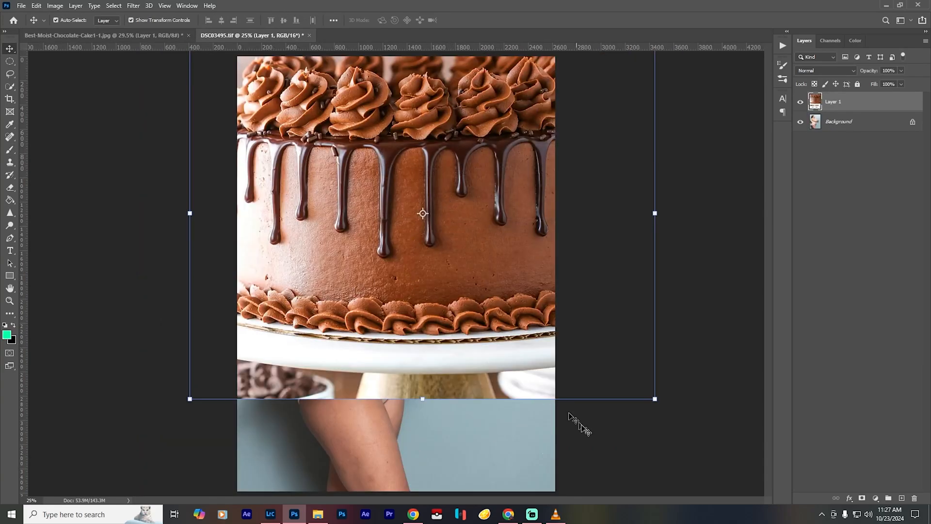
- Scale the cake layer proportionally to just under 30%, place it over the woman's outstretched hands, and hide the layer
{"action": "left_click_drag", "start_coordinate": [656, 398], "coordinate": [534, 223]}
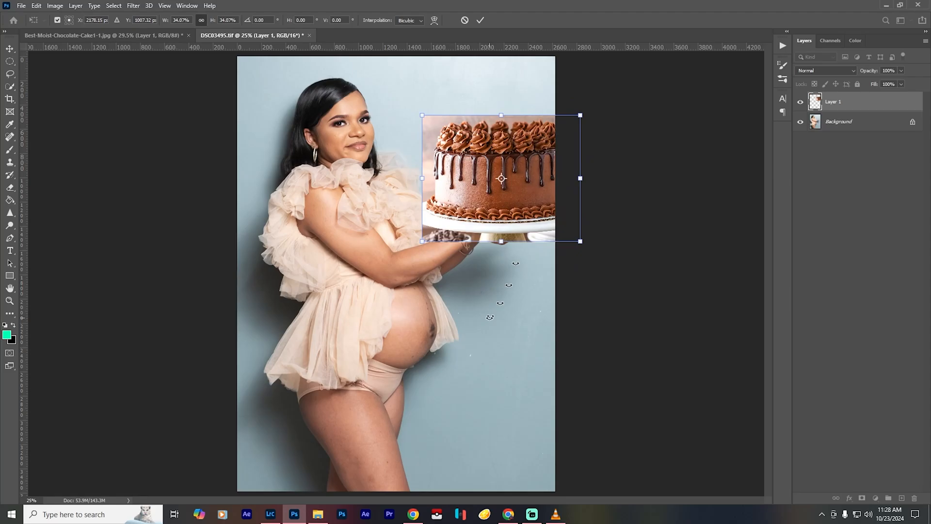
{"action": "left_click_drag", "start_coordinate": [585, 113], "coordinate": [550, 130]}
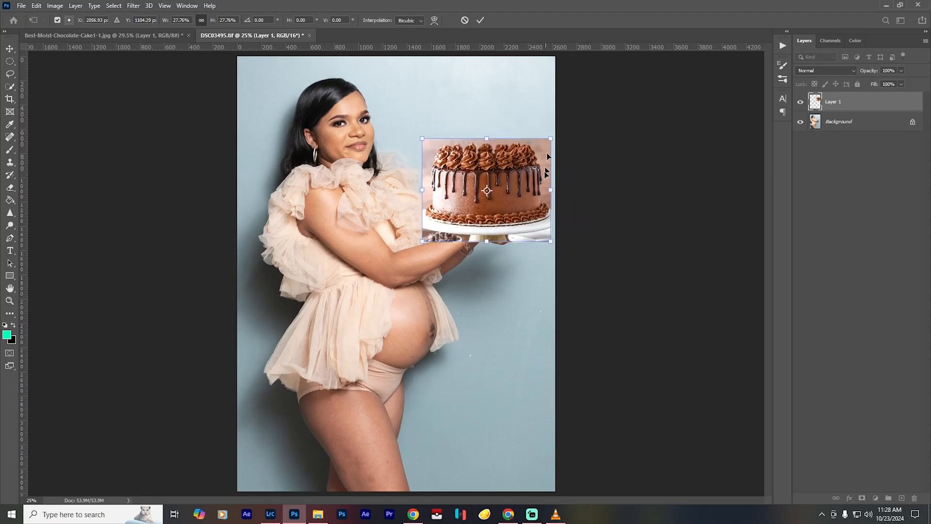
{"action": "mouse_move", "coordinate": [480, 231]}
{"action": "left_mouse_down"}
{"action": "mouse_move", "coordinate": [505, 203]}
{"action": "mouse_move", "coordinate": [492, 228]}
{"action": "left_mouse_up"}
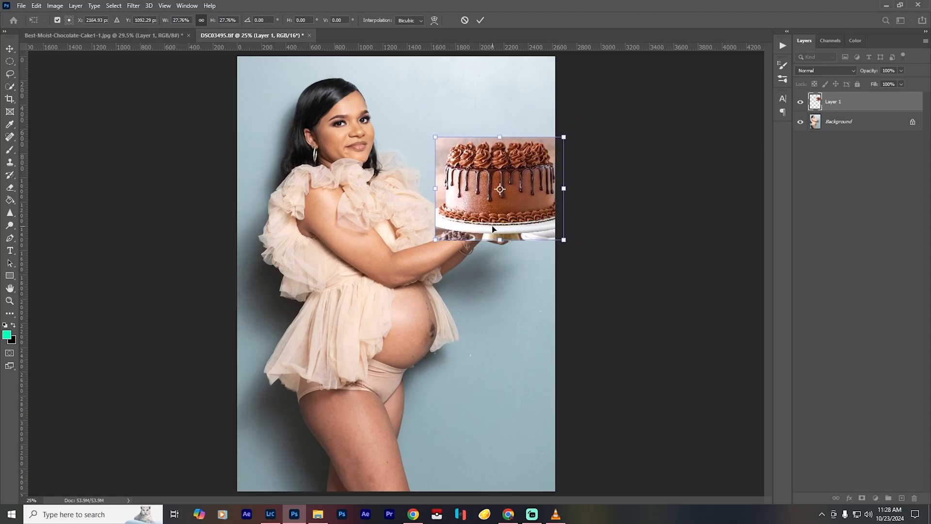
{"action": "left_click", "coordinate": [480, 20]}
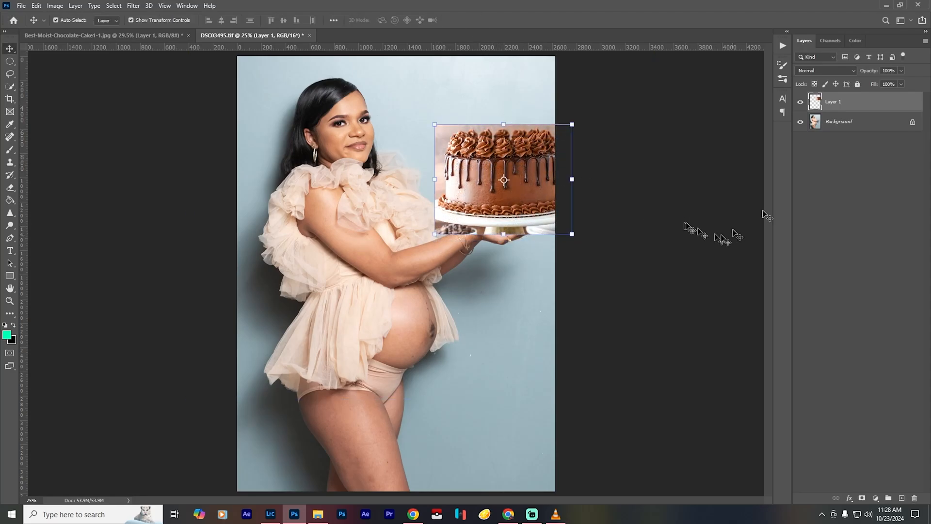
{"action": "left_click", "coordinate": [801, 102]}
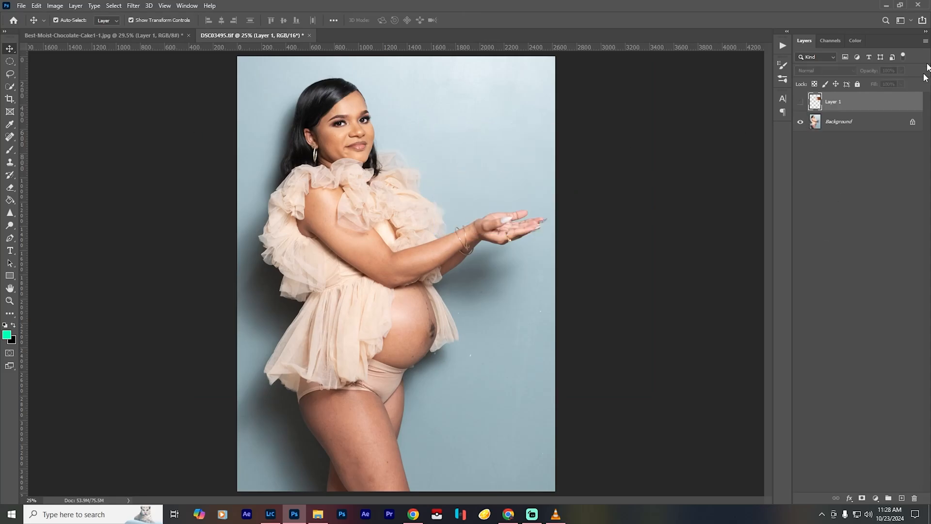
- Duplicate the Background layer and open the copy in the Liquify filter
{"action": "left_click", "coordinate": [857, 123]}
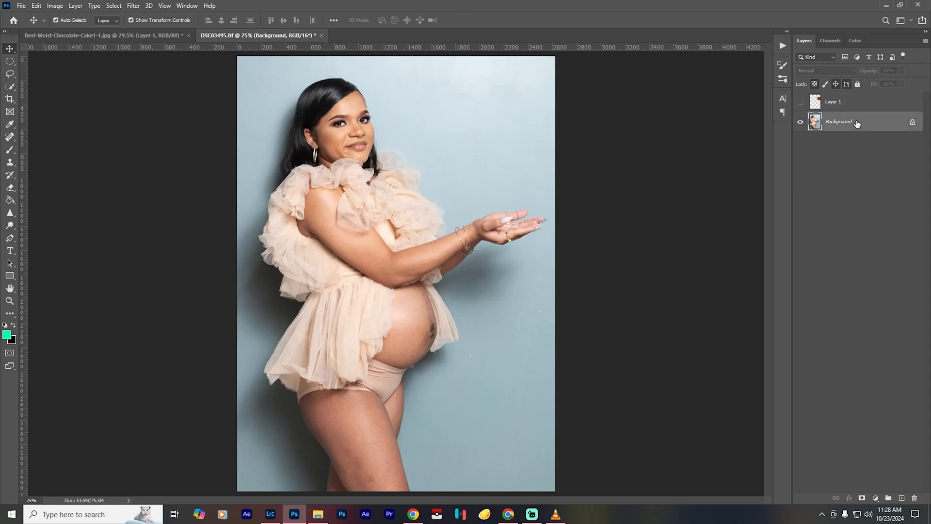
{"action": "key", "text": "ctrl+j"}
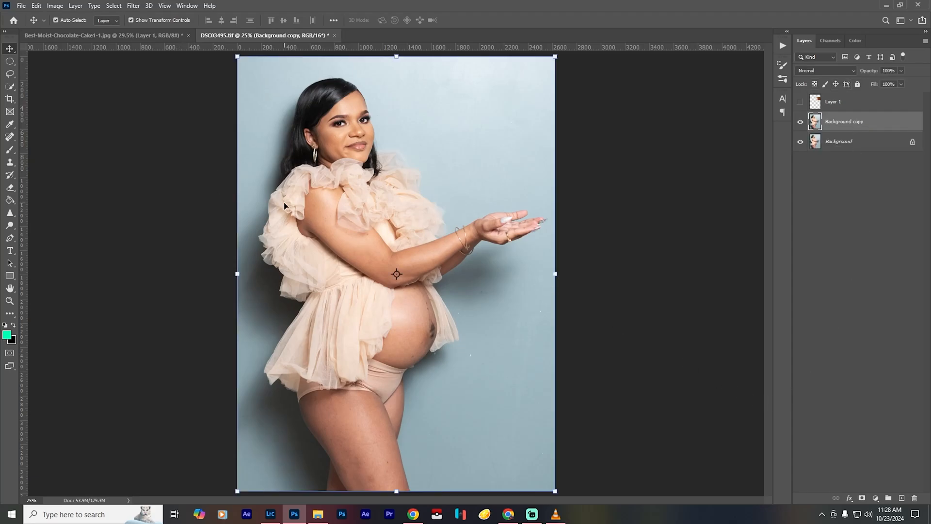
{"action": "key", "text": "b"}
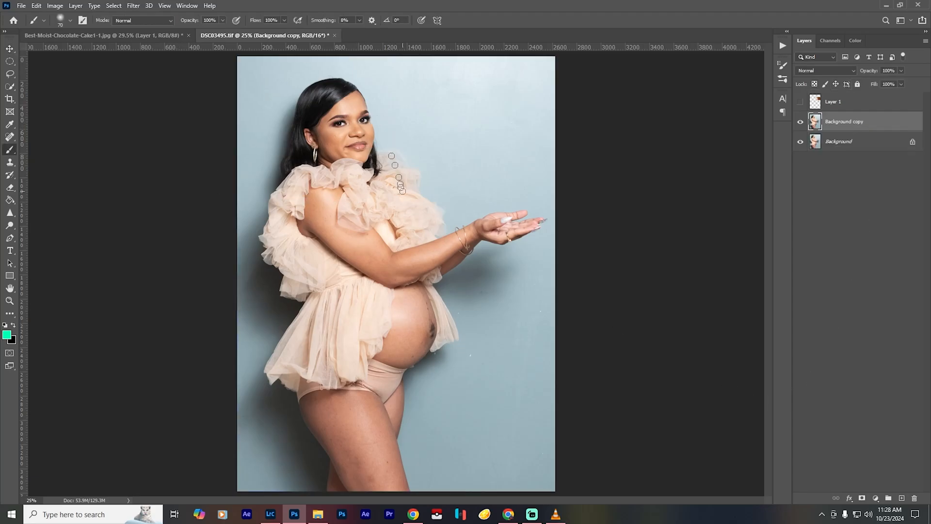
{"action": "scroll", "coordinate": [443, 336], "scroll_direction": "up", "scroll_amount": 6}
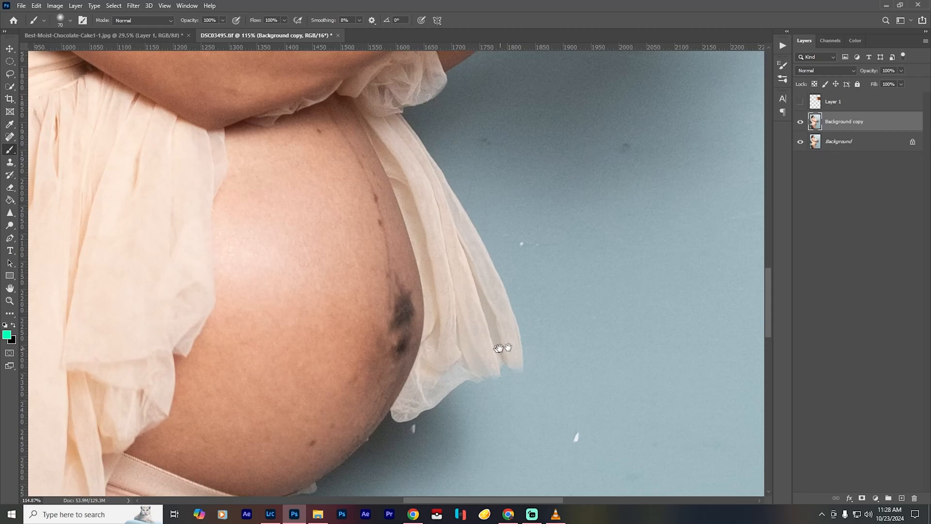
{"action": "left_click_drag", "start_coordinate": [537, 336], "coordinate": [414, 100]}
{"action": "left_click_drag", "start_coordinate": [364, 320], "coordinate": [454, 379]}
{"action": "left_click", "coordinate": [134, 5]}
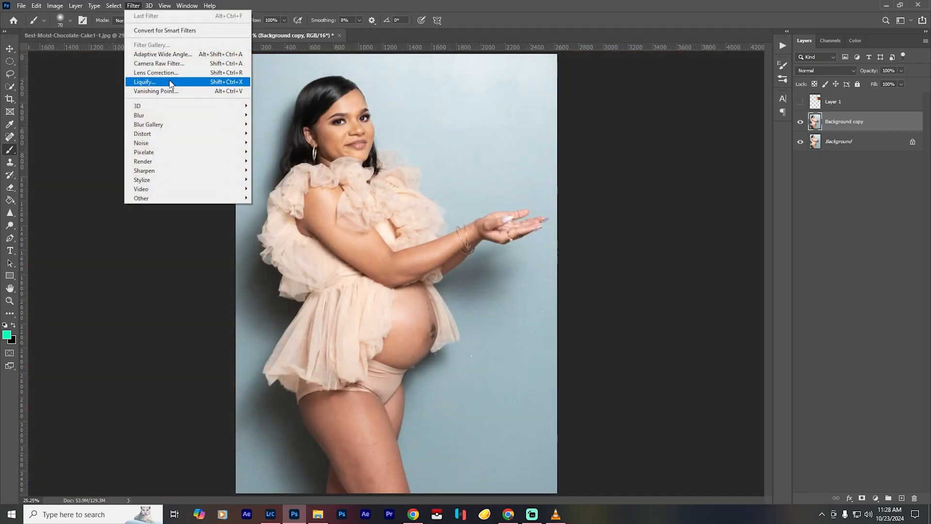
{"action": "left_click", "coordinate": [170, 83]}
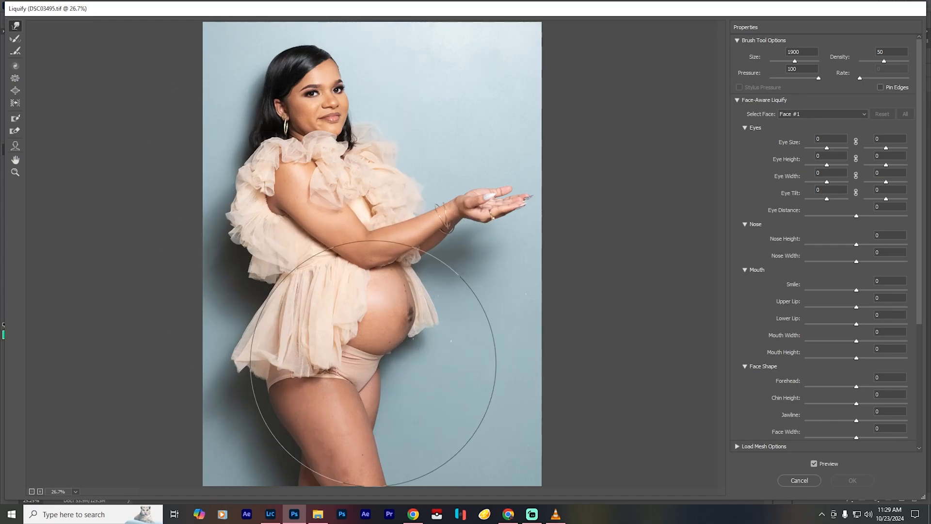
- Reduce the Forward Warp brush size to 900 and push the back of the woman's hip and thigh slightly outward
{"action": "key", "text": "bracketleft"}
{"action": "key", "text": "bracketleft"}
{"action": "key", "text": "bracketleft"}
{"action": "key", "text": "bracketleft"}
{"action": "key", "text": "bracketleft"}
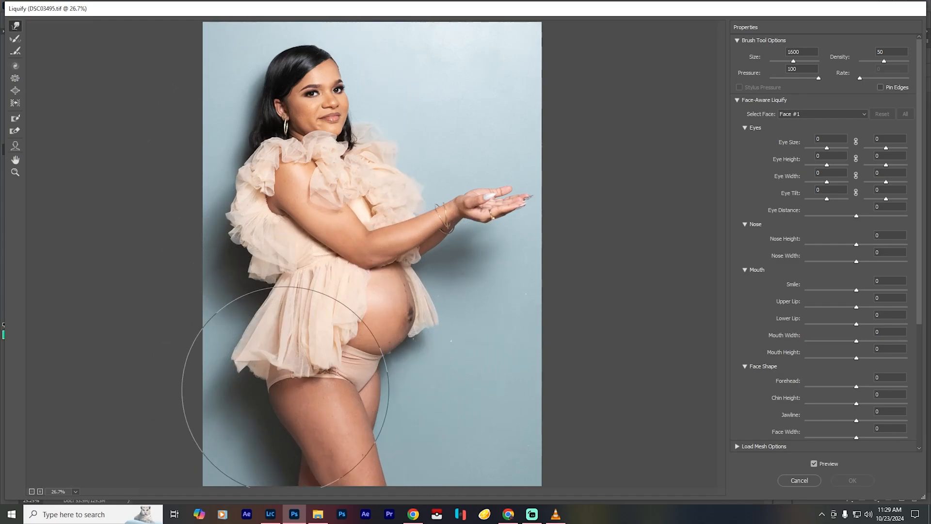
{"action": "key", "text": "bracketleft"}
{"action": "key", "text": "bracketleft"}
{"action": "key", "text": "bracketleft"}
{"action": "key", "text": "bracketleft"}
{"action": "key", "text": "bracketleft"}
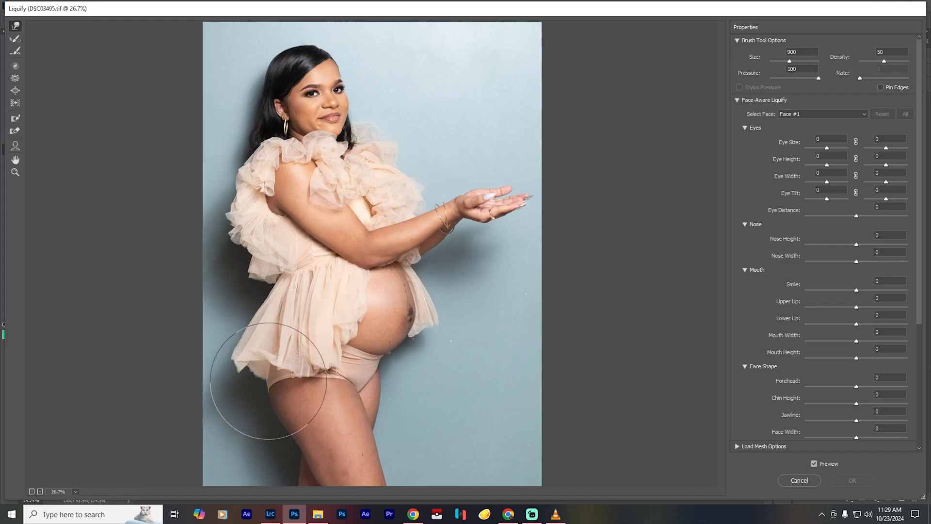
{"action": "left_click_drag", "start_coordinate": [267, 381], "coordinate": [264, 382]}
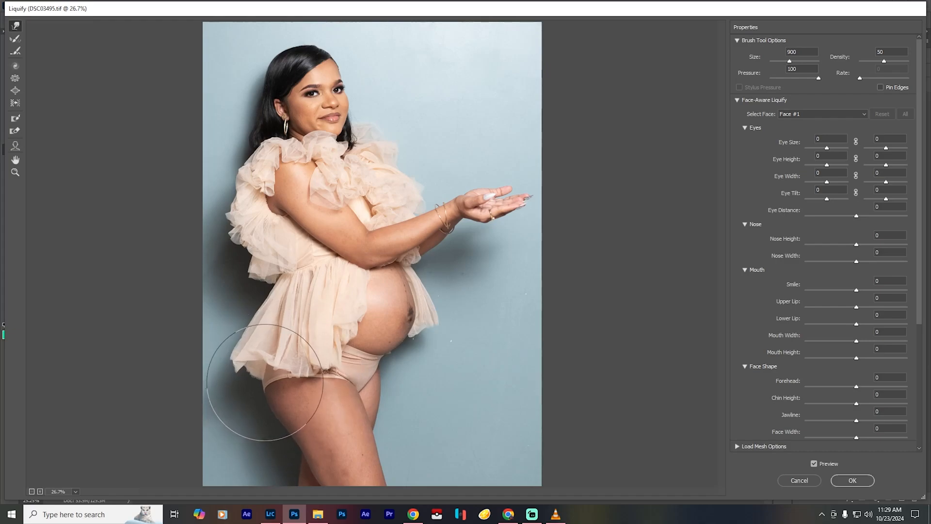
{"action": "key", "text": "ctrl+z"}
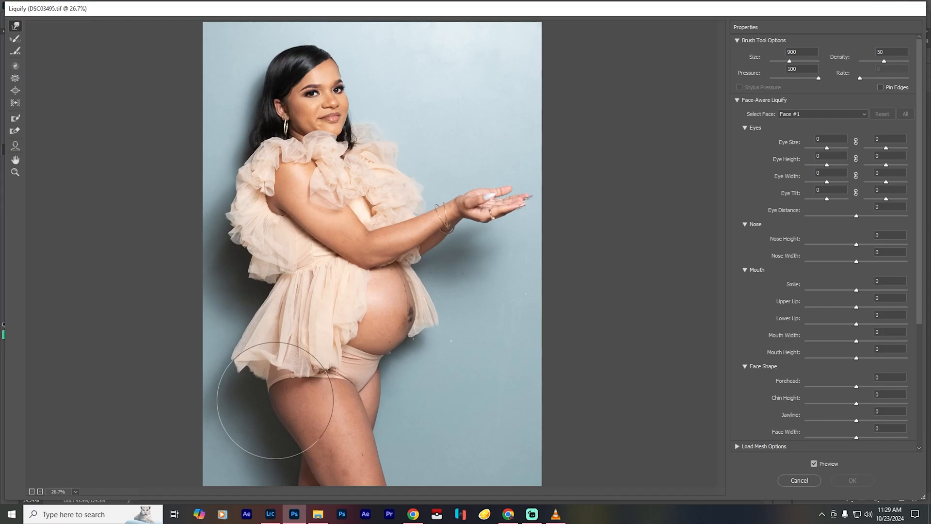
{"action": "left_click_drag", "start_coordinate": [305, 429], "coordinate": [300, 435]}
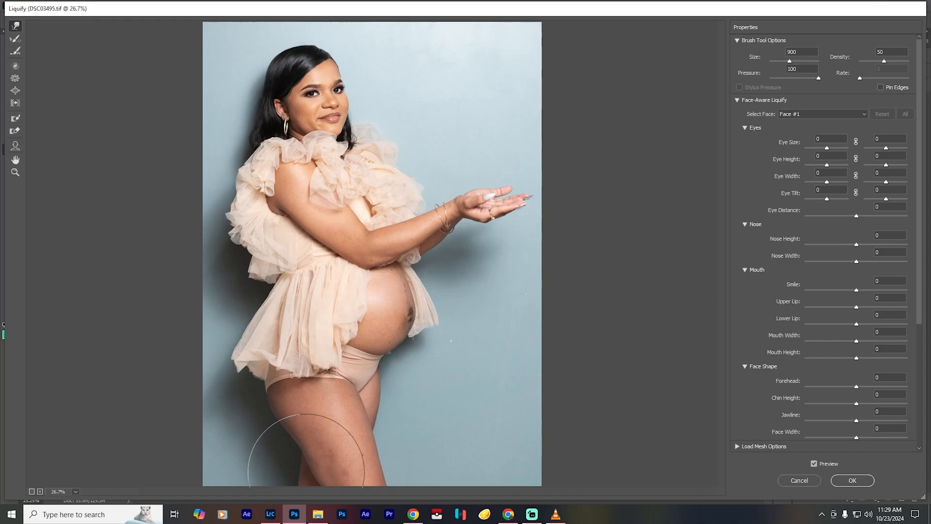
{"action": "key", "text": "bracketleft"}
{"action": "key", "text": "bracketleft"}
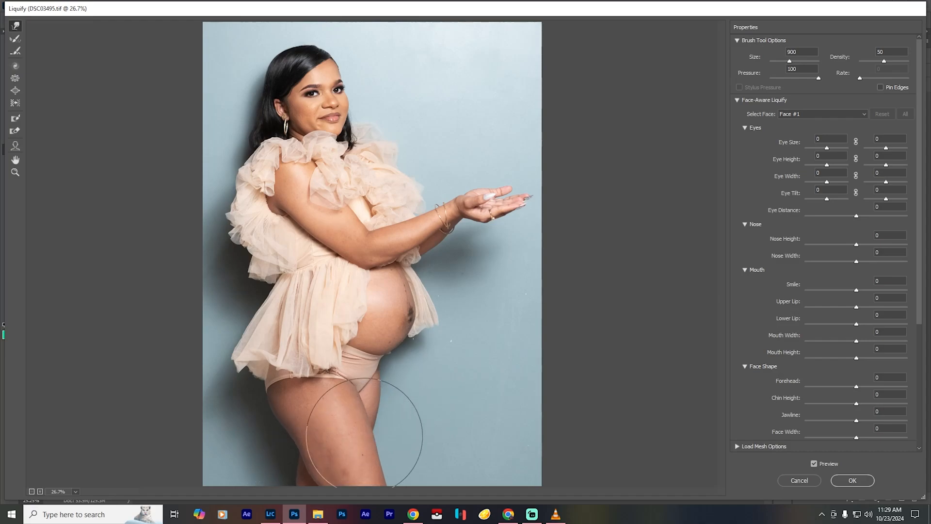
{"action": "key", "text": "bracketright"}
{"action": "key", "text": "bracketright"}
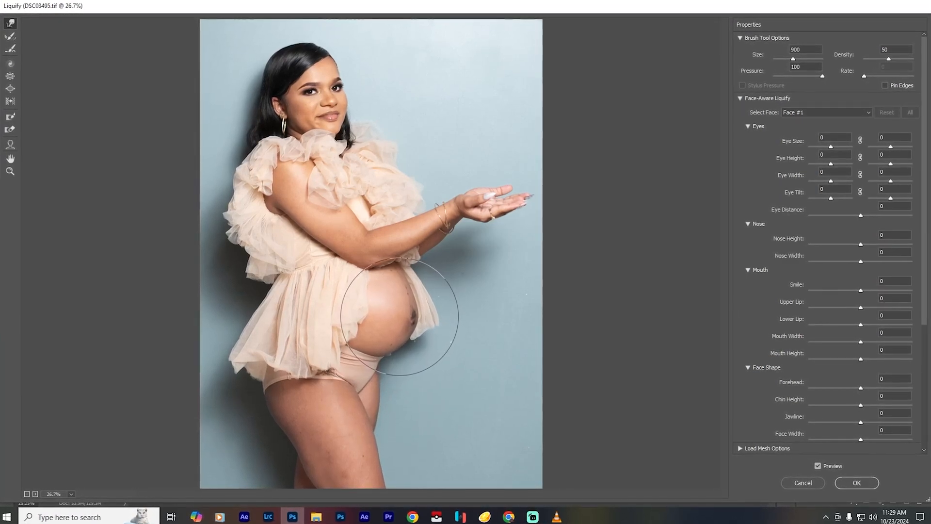
- Push the belly outward into a larger, rounder shape, varying the brush size between 400 and 1000
{"action": "key", "text": "bracketleft"}
{"action": "key", "text": "bracketleft"}
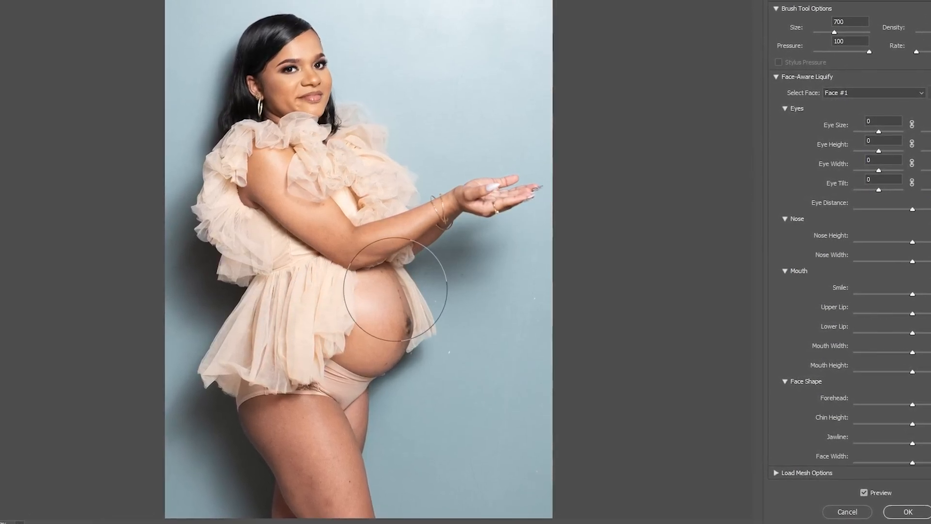
{"action": "key", "text": "bracketleft"}
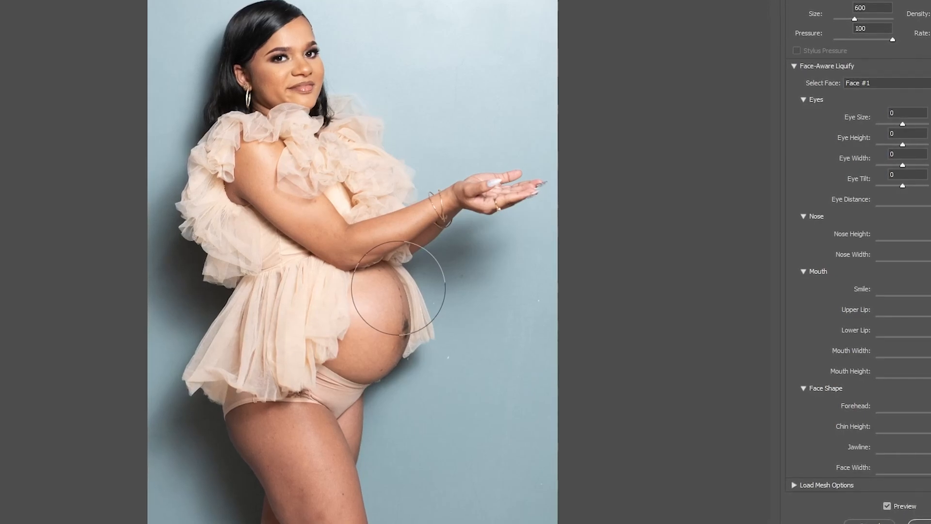
{"action": "key", "text": "bracketleft"}
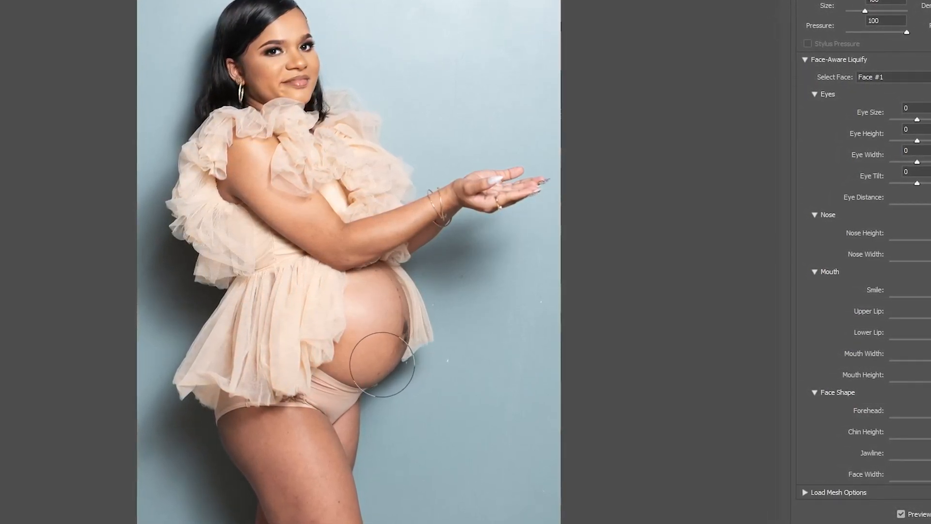
{"action": "key", "text": "bracketright"}
{"action": "key", "text": "bracketright"}
{"action": "key", "text": "bracketright"}
{"action": "key", "text": "bracketright"}
{"action": "key", "text": "bracketright"}
{"action": "key", "text": "bracketright"}
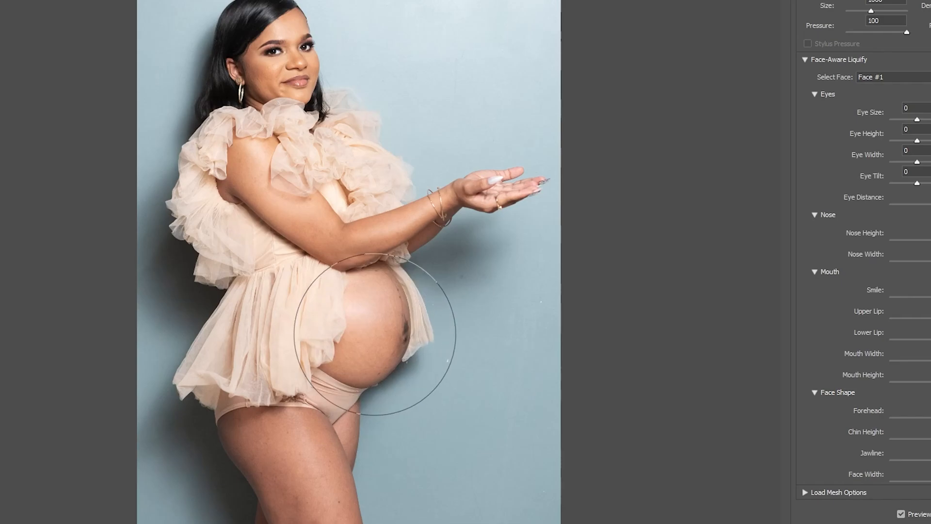
{"action": "left_click_drag", "start_coordinate": [375, 335], "coordinate": [391, 319]}
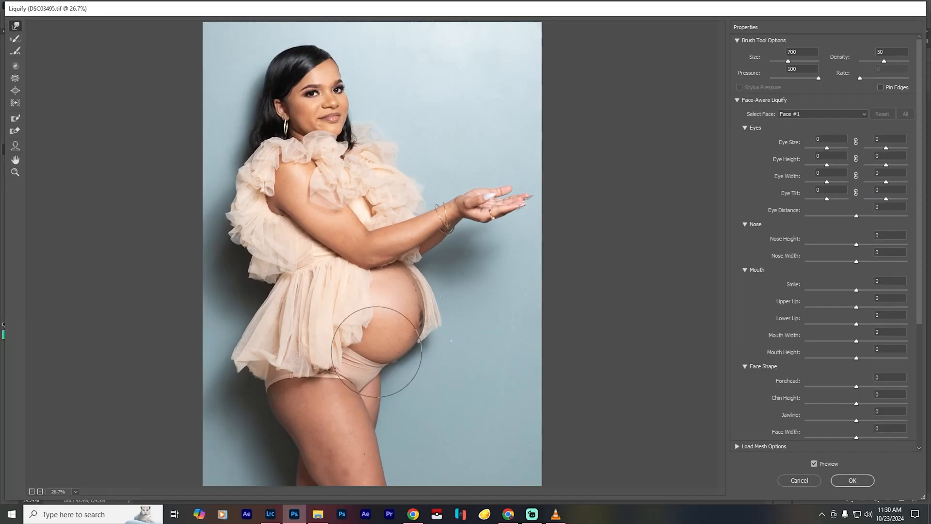
{"action": "key", "text": "bracketleft"}
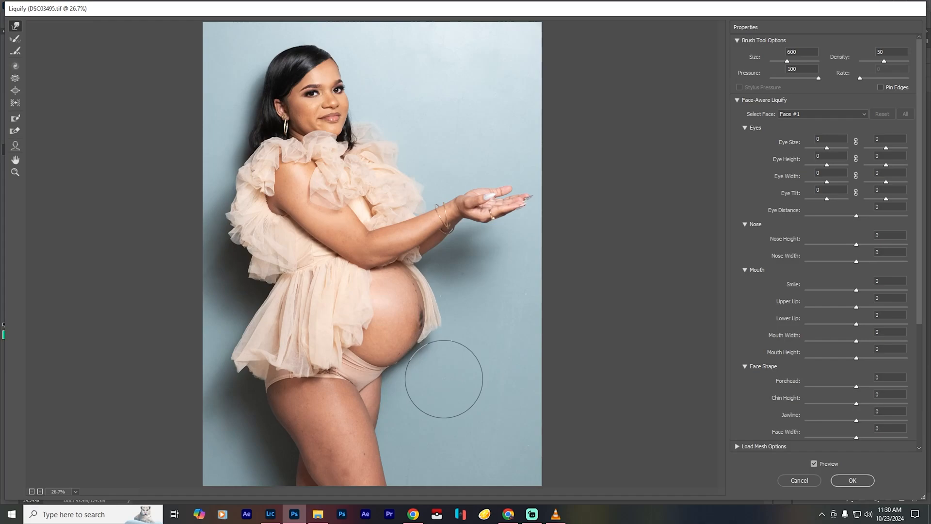
- Push the crown and back of the woman's hair outward for more volume, using brush sizes 300 to 500
{"action": "key", "text": "bracketleft"}
{"action": "key", "text": "bracketleft"}
{"action": "key", "text": "bracketleft"}
{"action": "key", "text": "bracketright"}
{"action": "key", "text": "bracketright"}
{"action": "key", "text": "bracketright"}
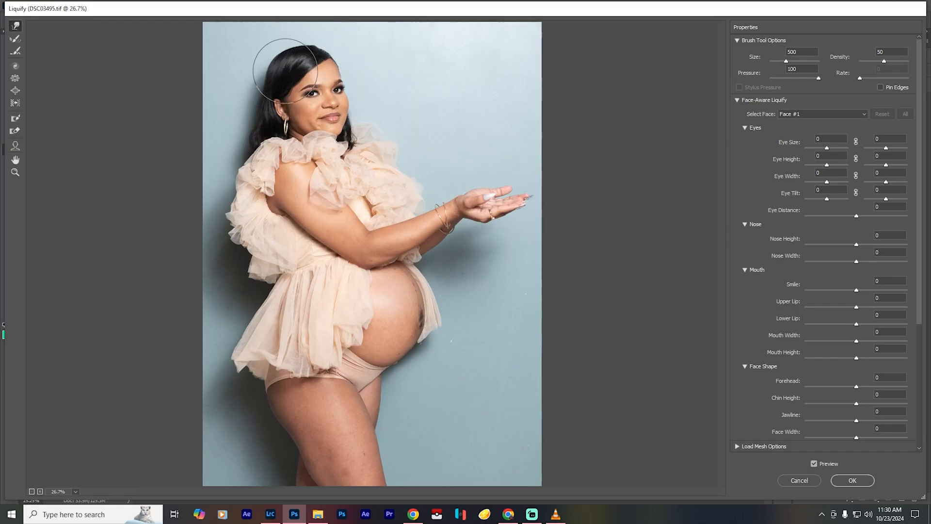
{"action": "left_click_drag", "start_coordinate": [246, 108], "coordinate": [241, 138]}
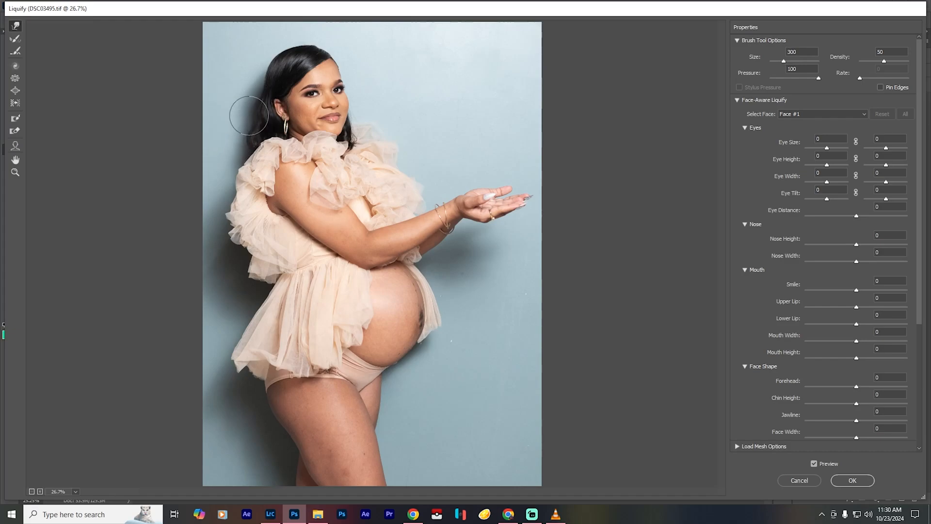
{"action": "key", "text": "bracketright"}
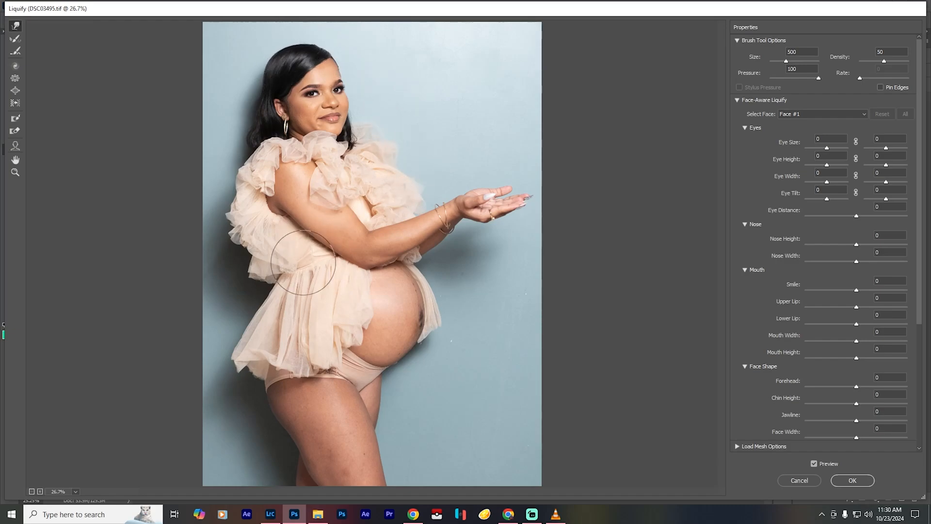
- Enlarge the brush to 800 and push the dress's shoulder and sleeve ruffles outward to make them fuller
{"action": "key", "text": "bracketright"}
{"action": "key", "text": "bracketright"}
{"action": "key", "text": "bracketright"}
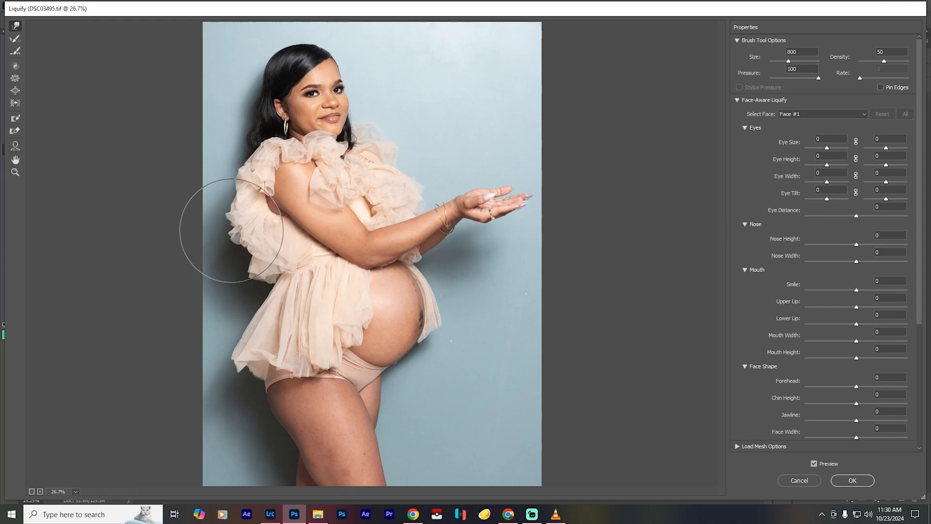
{"action": "mouse_move", "coordinate": [231, 231]}
{"action": "left_mouse_down"}
{"action": "mouse_move", "coordinate": [235, 188]}
{"action": "mouse_move", "coordinate": [223, 178]}
{"action": "mouse_move", "coordinate": [241, 152]}
{"action": "left_mouse_up"}
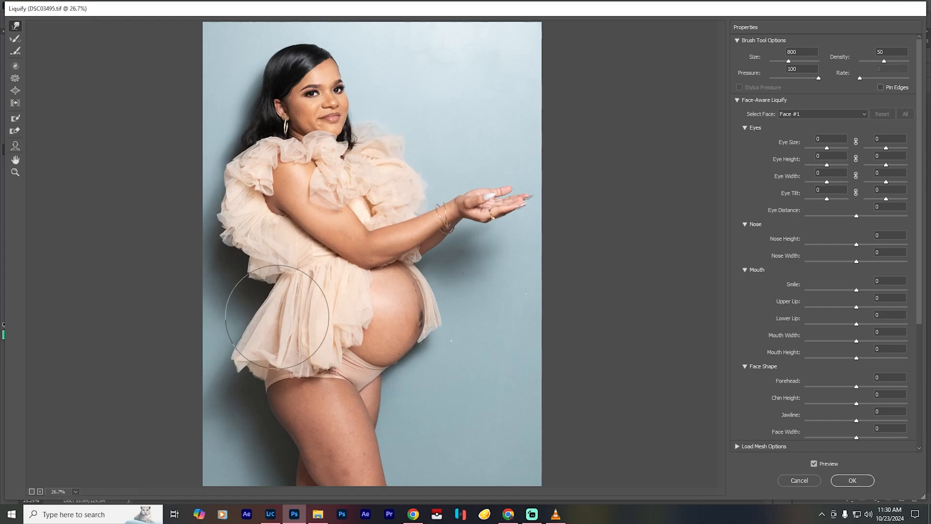
- Pull the back edge of the skirt outward with the 800 brush so the skirt flares wider
{"action": "left_click_drag", "start_coordinate": [277, 316], "coordinate": [228, 312]}
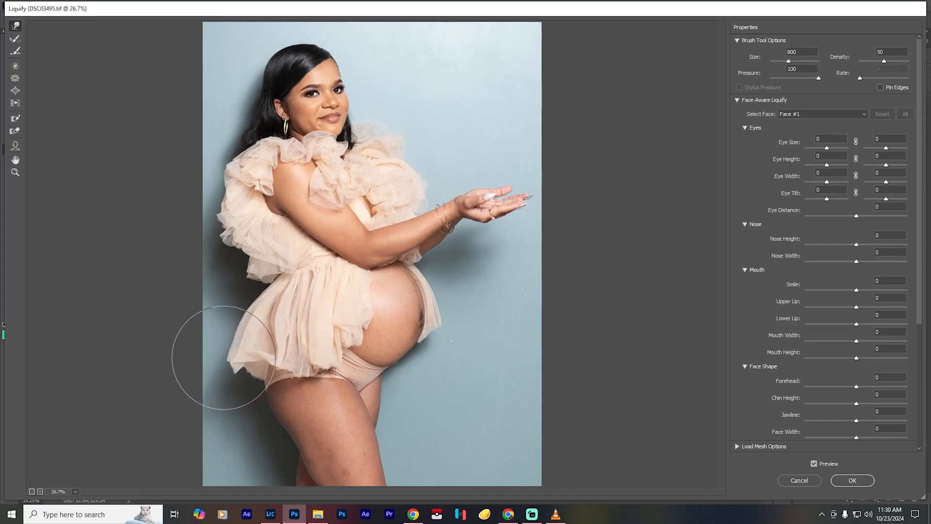
{"action": "left_click_drag", "start_coordinate": [224, 358], "coordinate": [220, 359]}
{"action": "mouse_move", "coordinate": [272, 299]}
{"action": "left_mouse_down"}
{"action": "mouse_move", "coordinate": [308, 343]}
{"action": "mouse_move", "coordinate": [236, 367]}
{"action": "mouse_move", "coordinate": [208, 322]}
{"action": "left_mouse_up"}
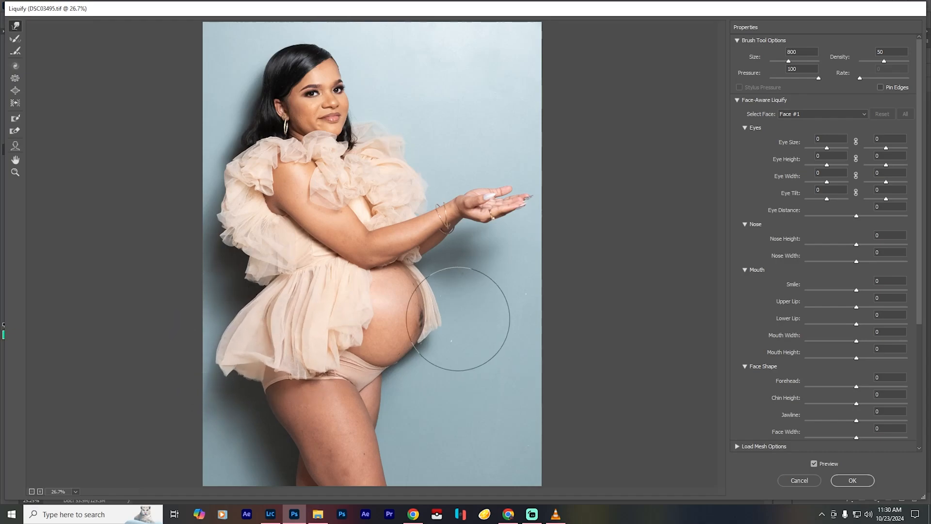
- Extend the skirt's back hem corner and reshape its folds, reducing the brush size to 300 for the hem detail
{"action": "key", "text": "bracketleft"}
{"action": "key", "text": "bracketleft"}
{"action": "key", "text": "bracketleft"}
{"action": "key", "text": "bracketright"}
{"action": "left_click_drag", "start_coordinate": [227, 376], "coordinate": [219, 390]}
{"action": "left_click_drag", "start_coordinate": [292, 324], "coordinate": [281, 325]}
{"action": "key", "text": "bracketleft"}
{"action": "key", "text": "bracketleft"}
{"action": "key", "text": "bracketleft"}
{"action": "left_click_drag", "start_coordinate": [267, 376], "coordinate": [265, 353]}
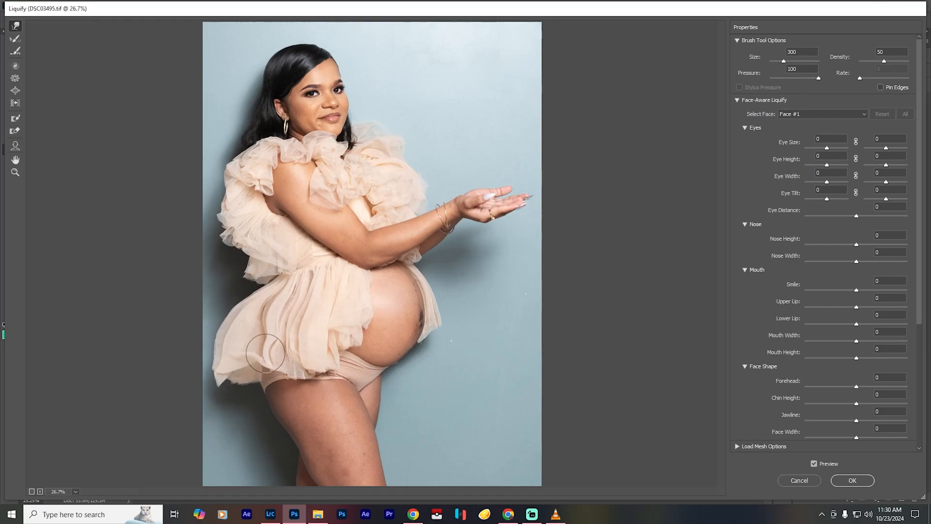
- Push the back sleeve ruffles farther out with brush size 1000, and refine the shoulder ruffles and hair with size 400
{"action": "key", "text": "bracketright"}
{"action": "key", "text": "bracketright"}
{"action": "key", "text": "bracketright"}
{"action": "key", "text": "bracketright"}
{"action": "key", "text": "bracketright"}
{"action": "key", "text": "bracketright"}
{"action": "key", "text": "bracketright"}
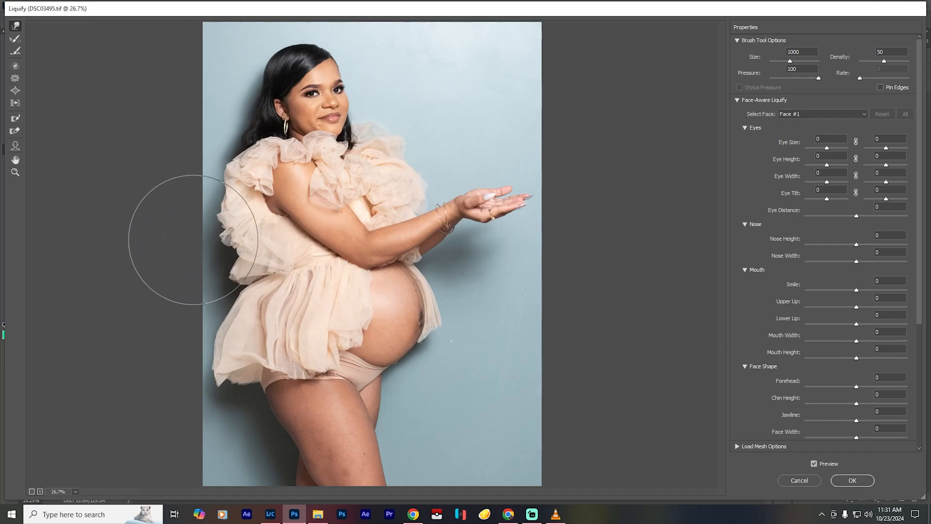
{"action": "key", "text": "bracketleft"}
{"action": "key", "text": "bracketleft"}
{"action": "key", "text": "bracketleft"}
{"action": "key", "text": "bracketleft"}
{"action": "key", "text": "bracketleft"}
{"action": "key", "text": "bracketleft"}
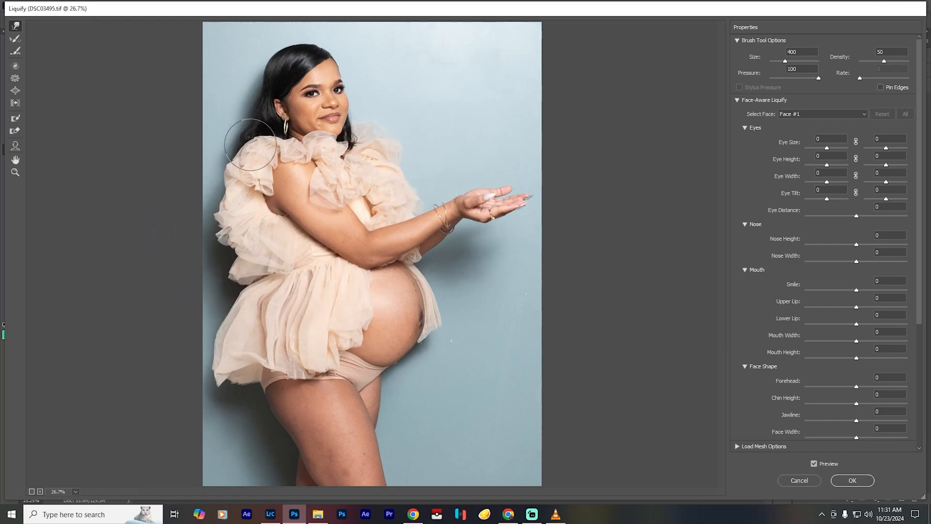
{"action": "left_click_drag", "start_coordinate": [251, 144], "coordinate": [233, 221]}
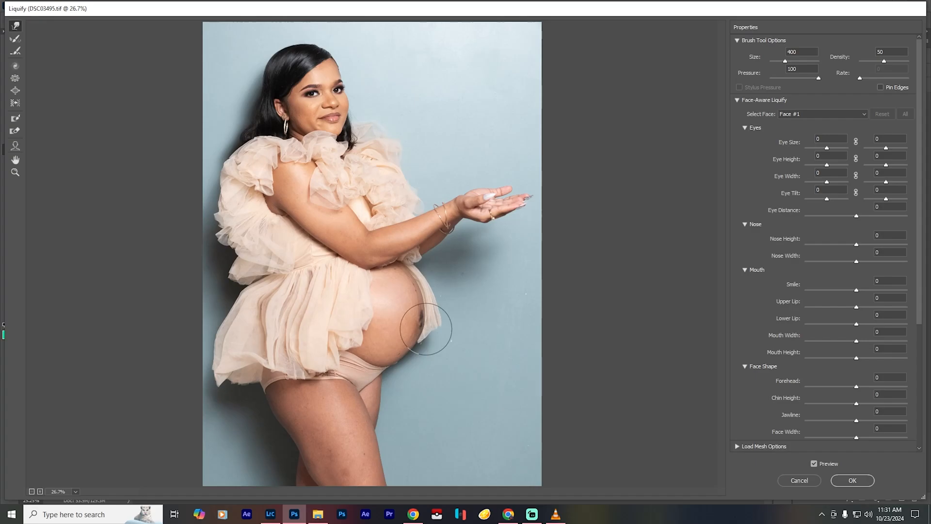
- Compare the reshaped figure with the original image and apply the Liquify changes
{"action": "left_click", "coordinate": [816, 467]}
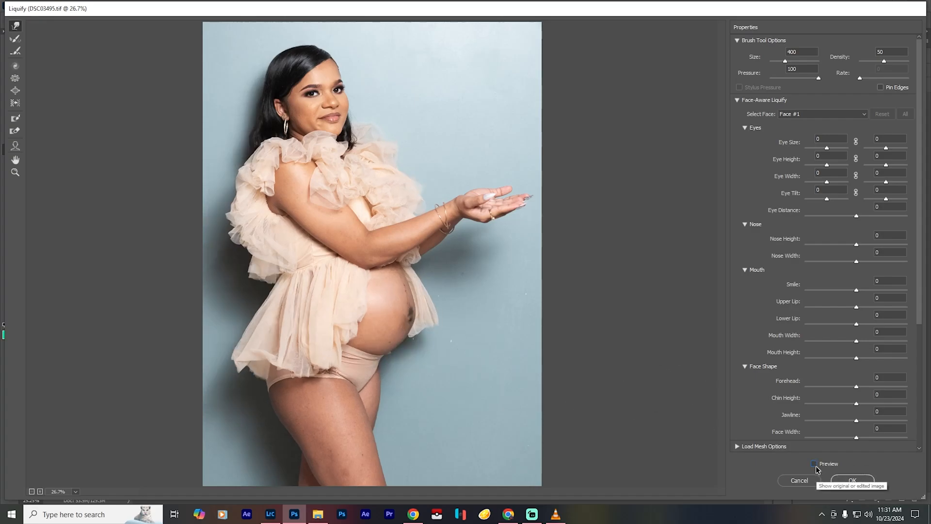
{"action": "left_click", "coordinate": [816, 466]}
{"action": "left_click", "coordinate": [852, 481]}
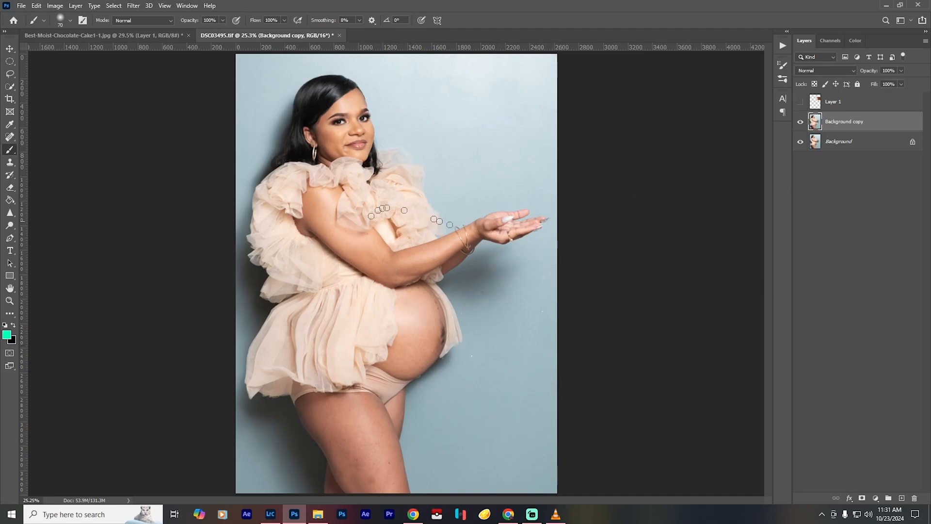
- Crop the portrait to a 4:5 ratio
{"action": "left_click", "coordinate": [9, 99]}
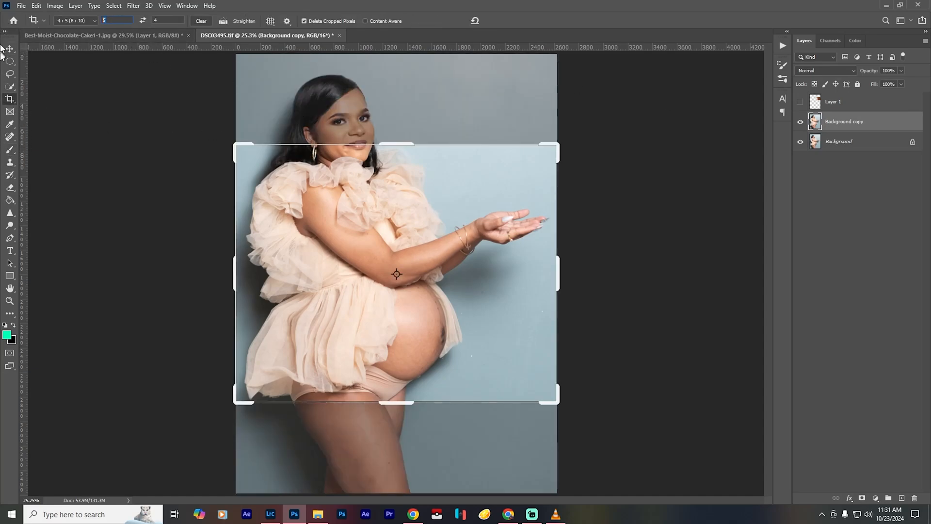
{"action": "type", "text": "4"}
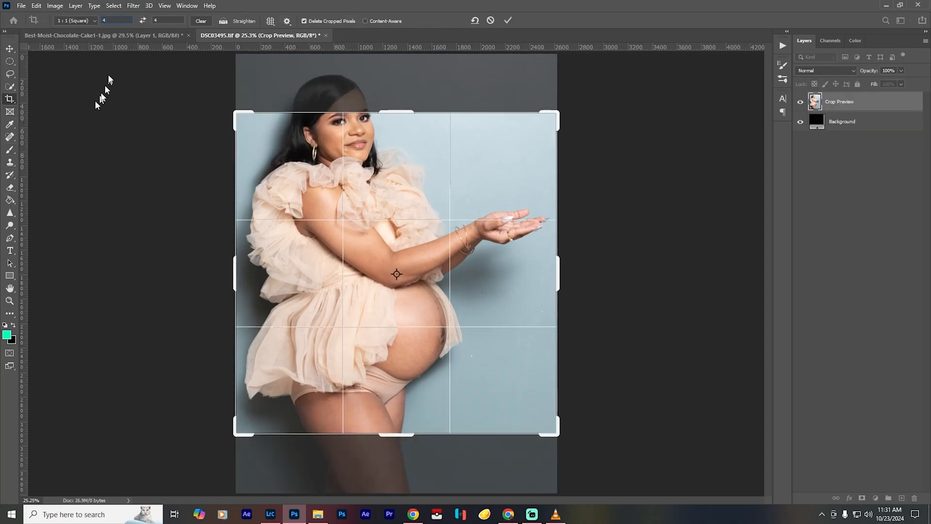
{"action": "type", "text": "5"}
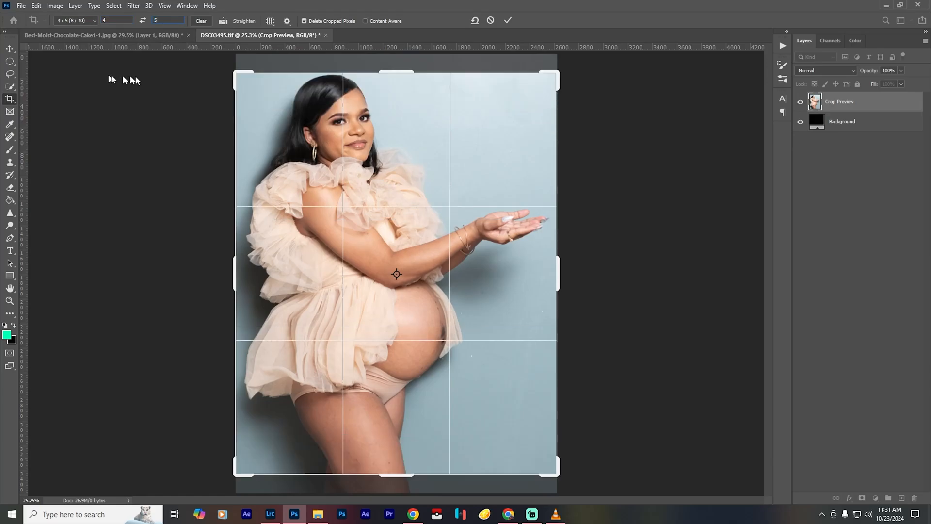
{"action": "left_click", "coordinate": [509, 22]}
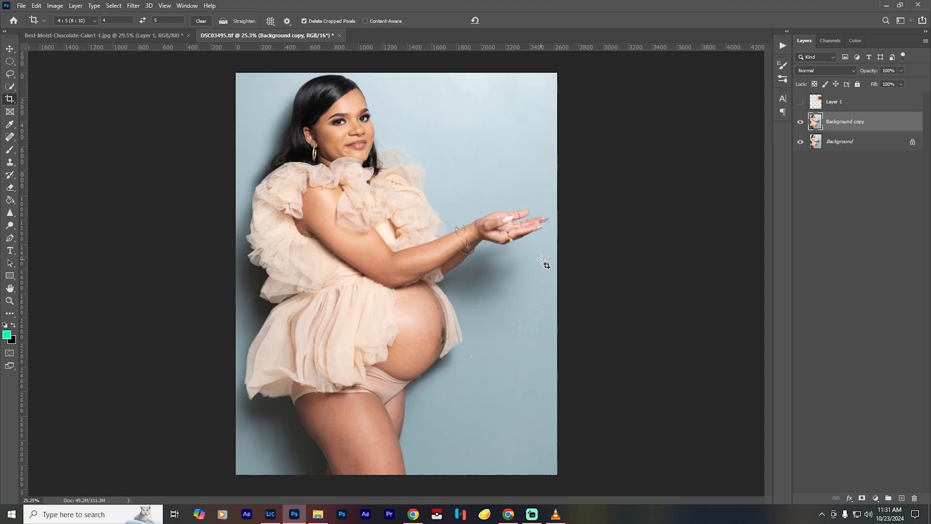
{"action": "key", "text": "b"}
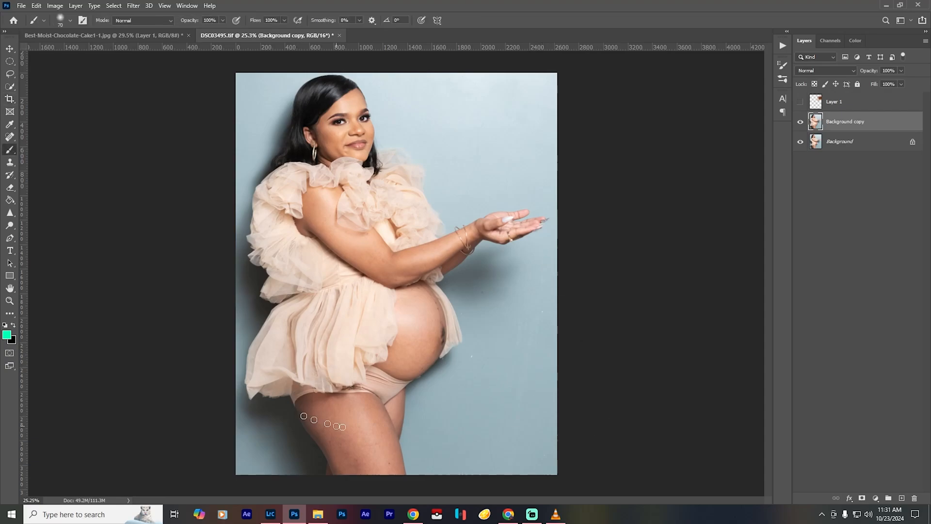
- Compare the reshaped copy with the original background, and add an empty layer above the copy for retouching
{"action": "left_click", "coordinate": [799, 124]}
{"action": "left_click", "coordinate": [799, 124]}
{"action": "left_click", "coordinate": [799, 124]}
{"action": "left_click", "coordinate": [901, 498]}
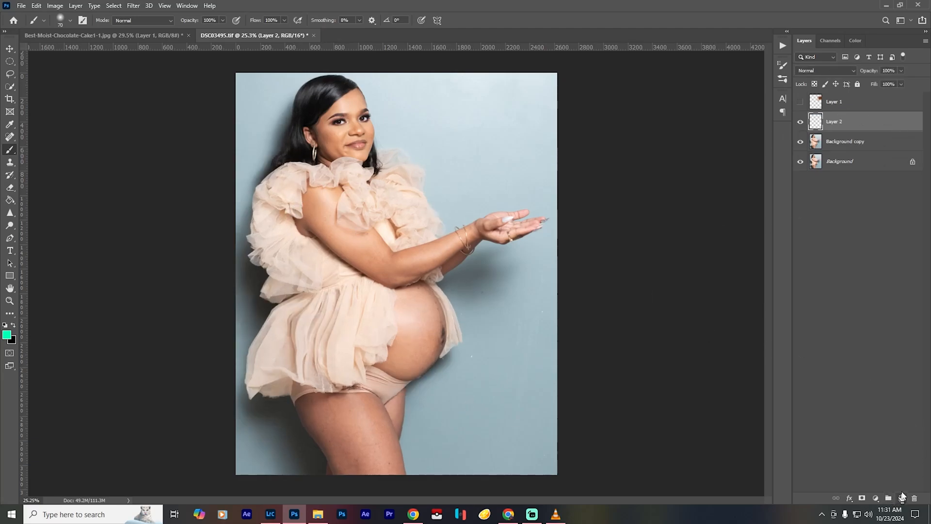
- Remove the spots on the lower thigh on the empty layer using the Spot Healing Brush at size 15
{"action": "left_click", "coordinate": [10, 141]}
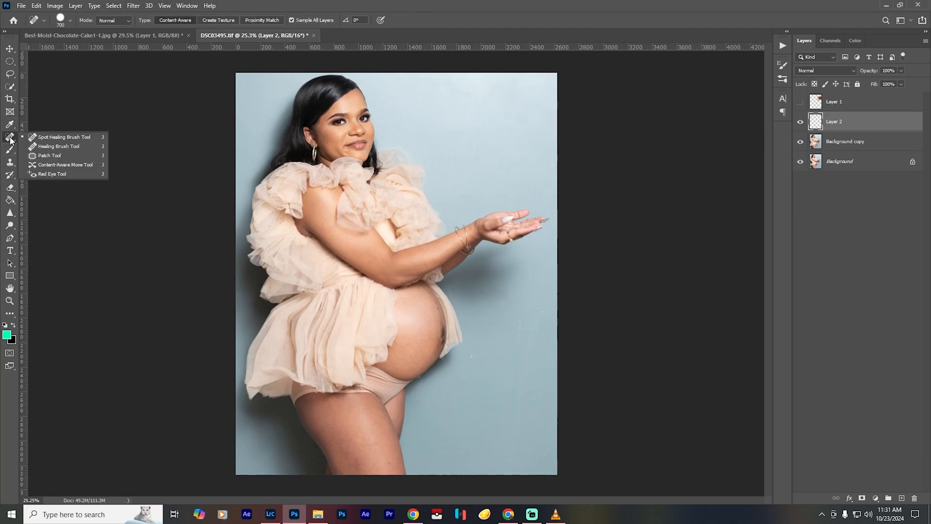
{"action": "left_click", "coordinate": [58, 137]}
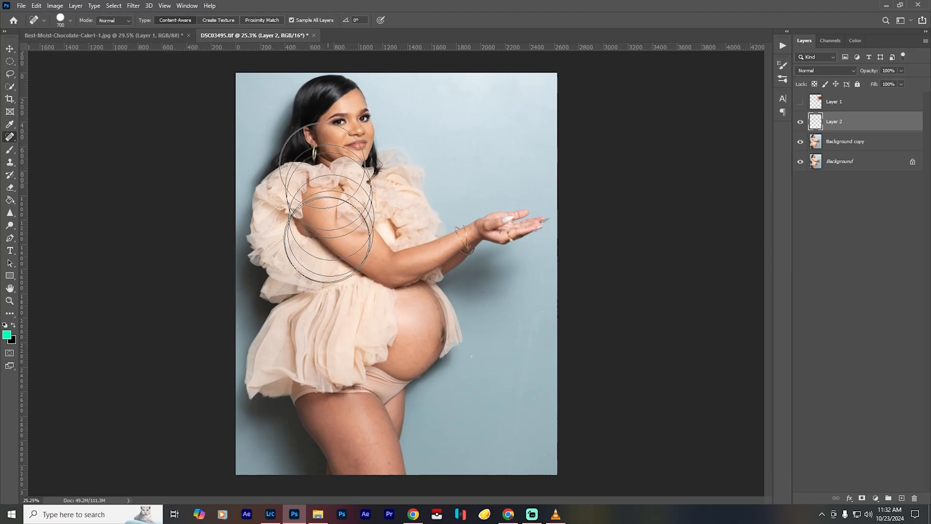
{"action": "scroll", "coordinate": [366, 362], "scroll_direction": "up", "scroll_amount": 10}
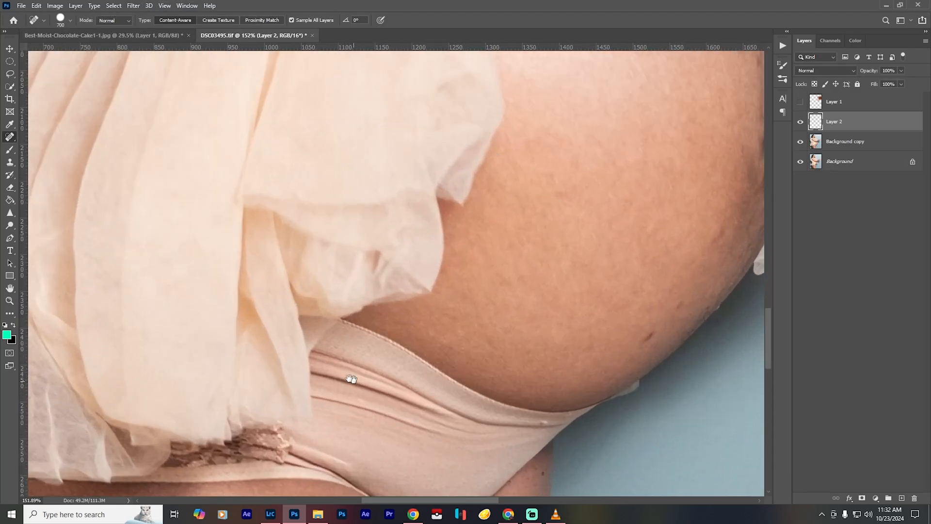
{"action": "left_click_drag", "start_coordinate": [351, 379], "coordinate": [391, 117]}
{"action": "left_click_drag", "start_coordinate": [364, 351], "coordinate": [426, 104]}
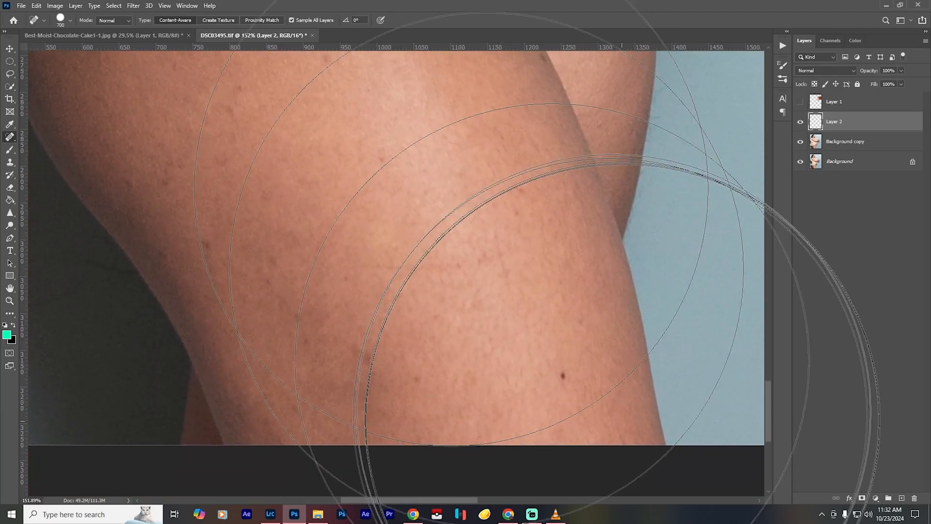
{"action": "key", "text": "bracketleft"}
{"action": "key", "text": "bracketleft"}
{"action": "key", "text": "bracketleft"}
{"action": "key", "text": "bracketleft"}
{"action": "key", "text": "bracketleft"}
{"action": "key", "text": "bracketleft"}
{"action": "key", "text": "bracketleft"}
{"action": "key", "text": "bracketleft"}
{"action": "key", "text": "bracketleft"}
{"action": "key", "text": "bracketleft"}
{"action": "key", "text": "bracketleft"}
{"action": "key", "text": "bracketleft"}
{"action": "key", "text": "bracketleft"}
{"action": "key", "text": "bracketleft"}
{"action": "key", "text": "bracketleft"}
{"action": "key", "text": "bracketleft"}
{"action": "key", "text": "bracketleft"}
{"action": "key", "text": "bracketleft"}
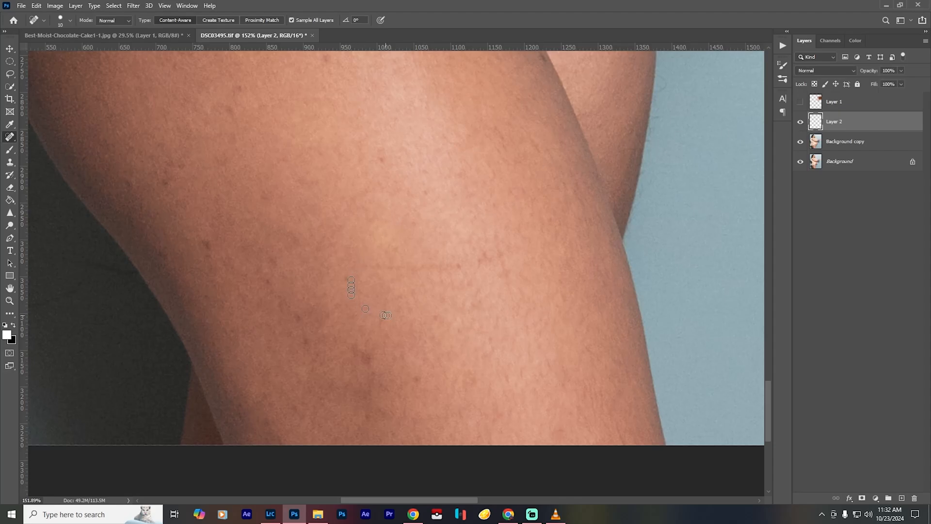
{"action": "left_click", "coordinate": [360, 350]}
{"action": "left_click_drag", "start_coordinate": [290, 309], "coordinate": [316, 339]}
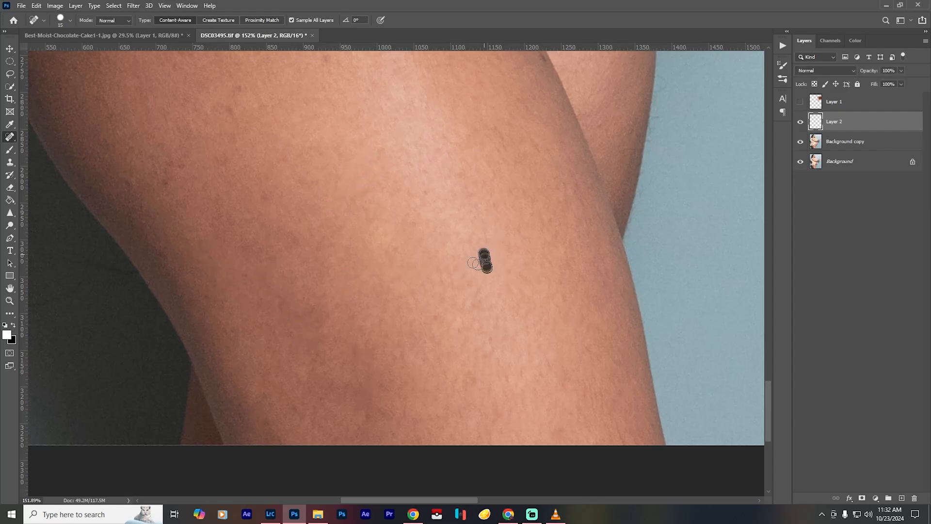
- Heal the blemishes and dark spots on the upper thigh below the underwear line
{"action": "left_click_drag", "start_coordinate": [282, 164], "coordinate": [430, 341]}
{"action": "left_click_drag", "start_coordinate": [381, 306], "coordinate": [370, 333]}
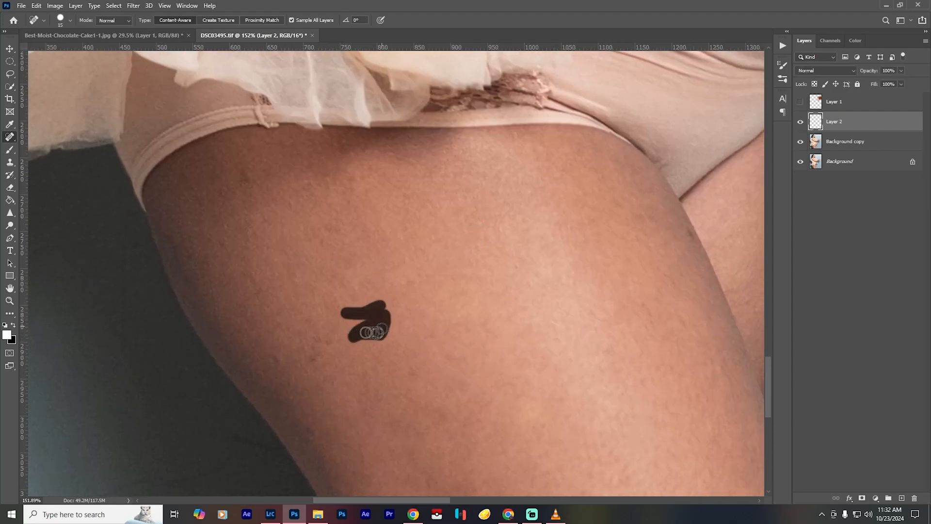
{"action": "left_click", "coordinate": [313, 358]}
{"action": "left_click_drag", "start_coordinate": [431, 376], "coordinate": [412, 375]}
{"action": "left_click_drag", "start_coordinate": [368, 331], "coordinate": [385, 365]}
{"action": "left_click", "coordinate": [241, 198]}
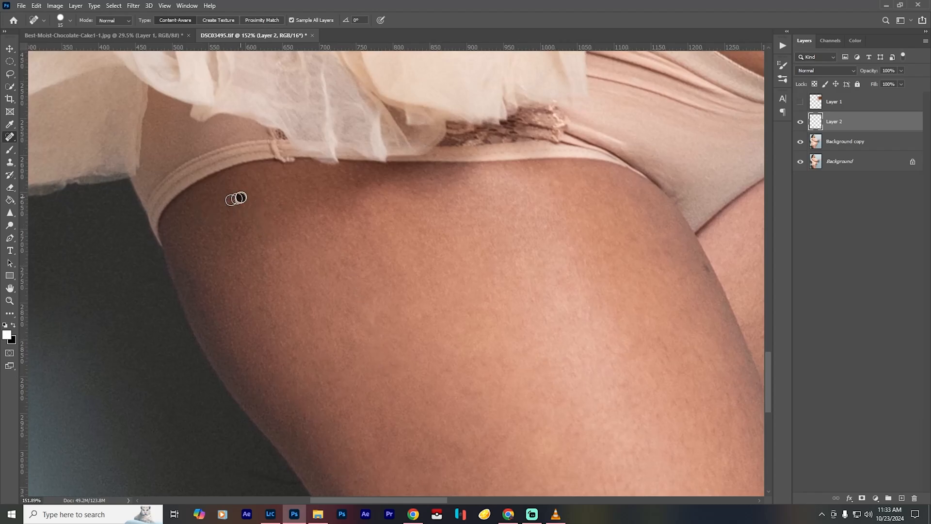
- Add a second empty retouching layer and set the Spot Healing Brush mode to Lighten
{"action": "scroll", "coordinate": [647, 341], "scroll_direction": "down", "scroll_amount": 4}
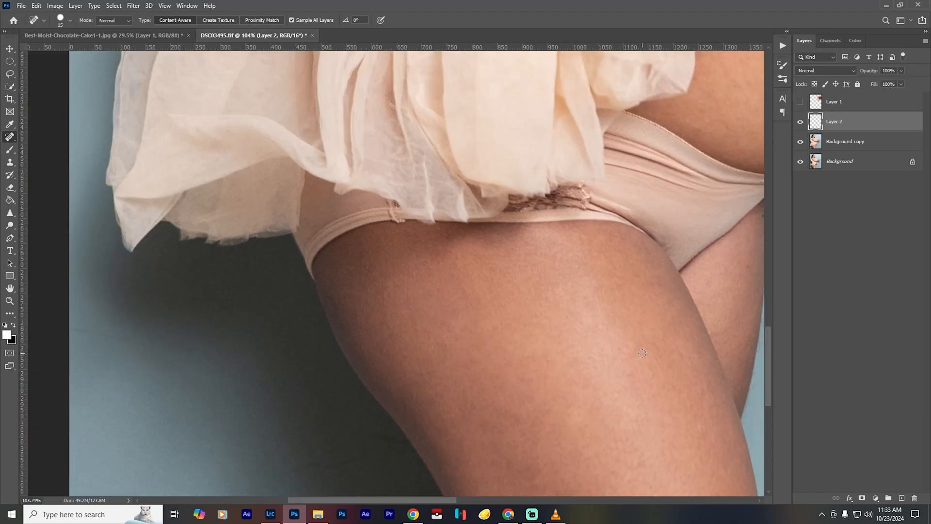
{"action": "left_click_drag", "start_coordinate": [646, 341], "coordinate": [529, 234]}
{"action": "key", "text": "bracketright"}
{"action": "left_click", "coordinate": [902, 498]}
{"action": "left_click", "coordinate": [114, 21]}
{"action": "left_click", "coordinate": [109, 74]}
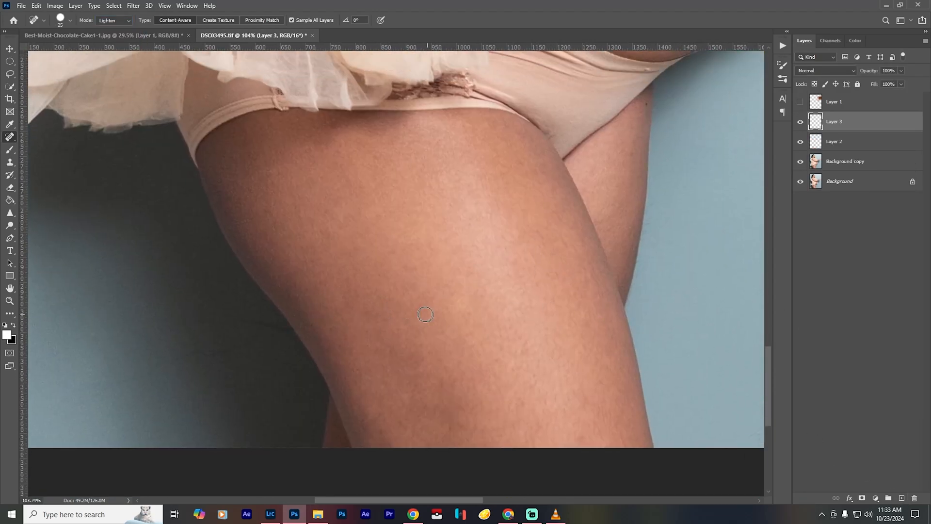
- Even out the darker patches across the thigh with the Lighten healing brush enlarged to size 40
{"action": "key", "text": "bracketright"}
{"action": "key", "text": "bracketright"}
{"action": "key", "text": "bracketright"}
{"action": "left_click_drag", "start_coordinate": [418, 341], "coordinate": [414, 370]}
{"action": "left_click_drag", "start_coordinate": [348, 284], "coordinate": [369, 317]}
{"action": "left_click_drag", "start_coordinate": [408, 271], "coordinate": [408, 279]}
{"action": "left_click_drag", "start_coordinate": [401, 350], "coordinate": [375, 332]}
{"action": "left_click_drag", "start_coordinate": [444, 316], "coordinate": [423, 330]}
{"action": "left_click_drag", "start_coordinate": [471, 429], "coordinate": [523, 428]}
{"action": "key", "text": "ctrl+0"}
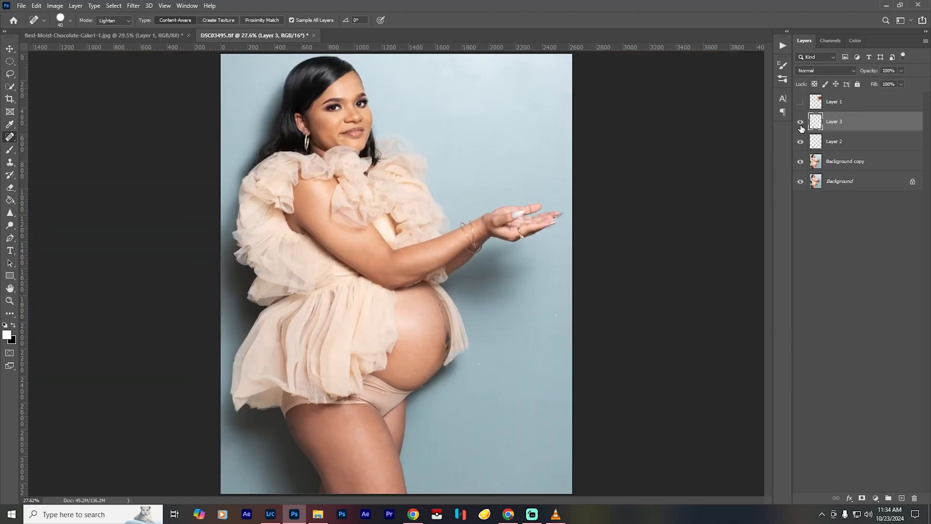
- Lighten the dark patches around the navel on Layer 3 with the healing brush at about size 25
{"action": "scroll", "coordinate": [429, 371], "scroll_direction": "up", "scroll_amount": 6}
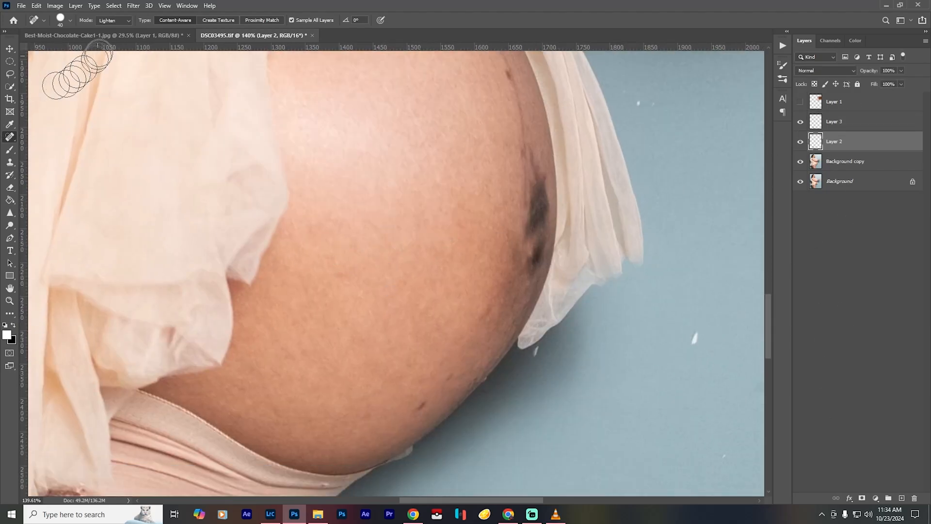
{"action": "left_click_drag", "start_coordinate": [535, 197], "coordinate": [541, 221]}
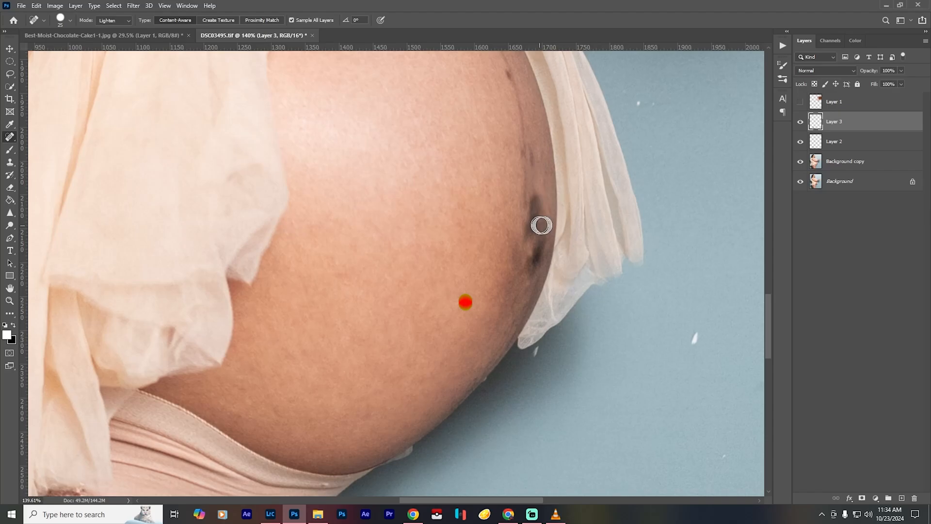
{"action": "left_click_drag", "start_coordinate": [532, 156], "coordinate": [535, 175]}
{"action": "key", "text": "bracketleft"}
{"action": "key", "text": "bracketleft"}
{"action": "mouse_move", "coordinate": [534, 267]}
{"action": "left_mouse_down"}
{"action": "mouse_move", "coordinate": [538, 247]}
{"action": "mouse_move", "coordinate": [526, 230]}
{"action": "left_mouse_up"}
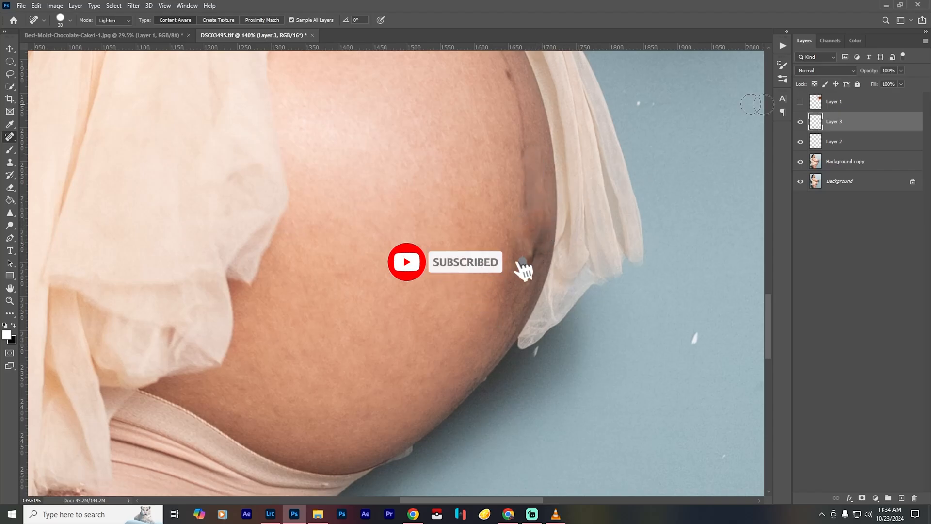
- Touch up the remaining dark areas on the belly with the Lighten healing brush at size 30
{"action": "left_click_drag", "start_coordinate": [466, 170], "coordinate": [440, 344]}
{"action": "key", "text": "bracketright"}
{"action": "key", "text": "bracketright"}
{"action": "key", "text": "bracketright"}
{"action": "left_click", "coordinate": [468, 213]}
{"action": "left_click", "coordinate": [483, 246]}
{"action": "scroll", "coordinate": [607, 389], "scroll_direction": "down", "scroll_amount": 7}
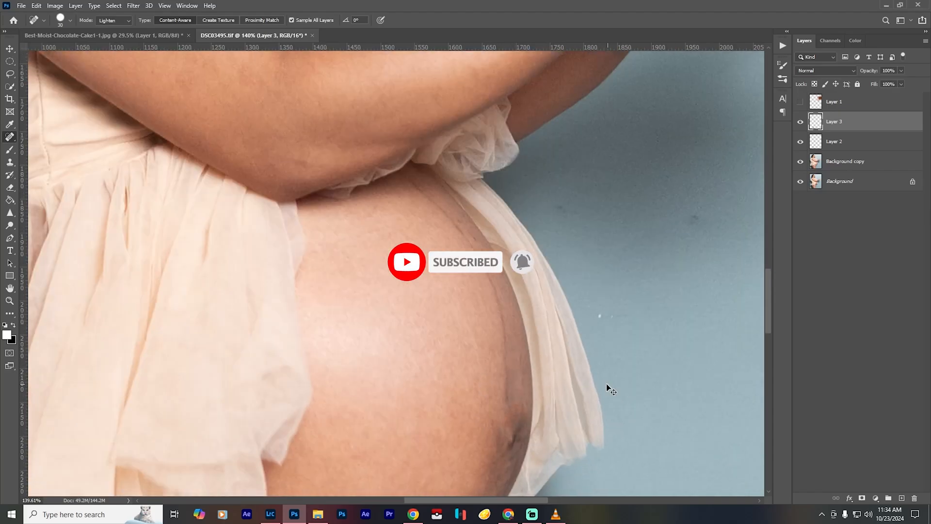
{"action": "scroll", "coordinate": [423, 315], "scroll_direction": "up", "scroll_amount": 6}
{"action": "left_click", "coordinate": [342, 322]}
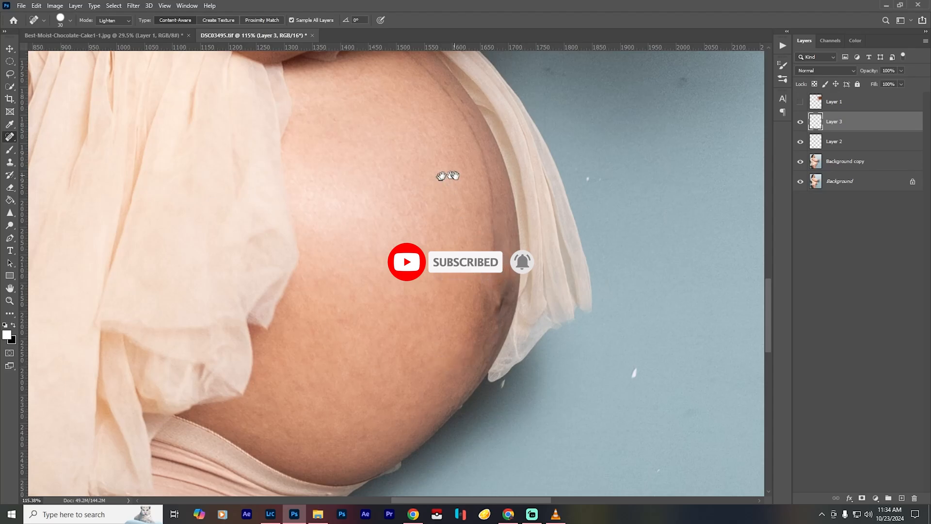
- Heal the white specks and dark marks on the blue backdrop on Layer 2 with the brush mode set to Normal
{"action": "left_click", "coordinate": [844, 142]}
{"action": "left_click", "coordinate": [114, 21]}
{"action": "left_click", "coordinate": [115, 30]}
{"action": "left_click", "coordinate": [636, 375]}
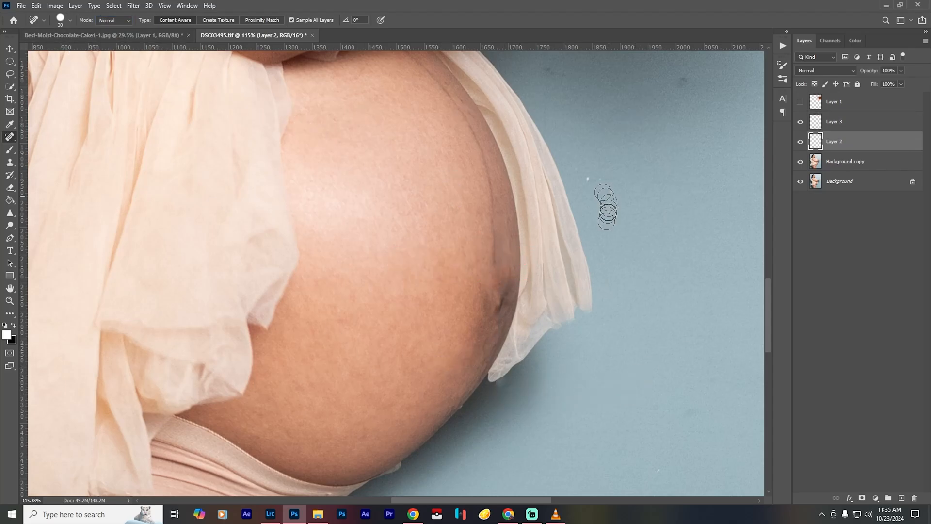
{"action": "scroll", "coordinate": [606, 311], "scroll_direction": "up", "scroll_amount": 3}
{"action": "left_click_drag", "start_coordinate": [543, 120], "coordinate": [570, 123]}
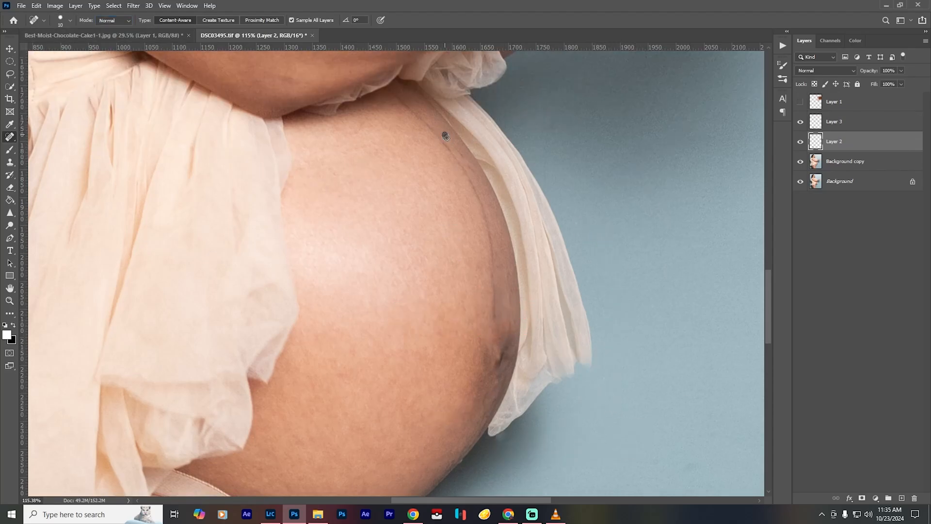
- Remove the small blemishes from the front arm between the shoulder and the elbow
{"action": "scroll", "coordinate": [443, 141], "scroll_direction": "up", "scroll_amount": 10}
{"action": "left_click", "coordinate": [229, 198]}
{"action": "left_click_drag", "start_coordinate": [414, 345], "coordinate": [573, 455]}
{"action": "left_click", "coordinate": [173, 220]}
{"action": "left_click", "coordinate": [212, 226]}
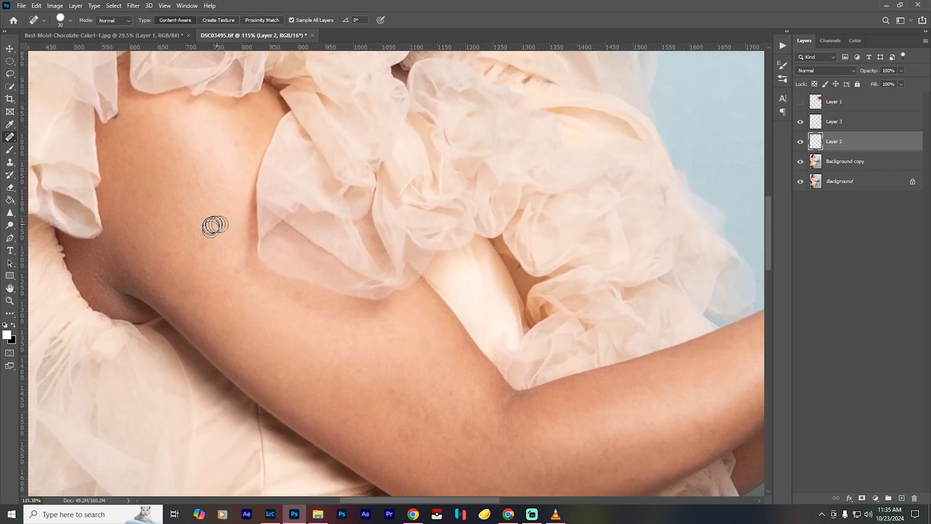
{"action": "left_click", "coordinate": [323, 360]}
{"action": "mouse_move", "coordinate": [393, 391]}
{"action": "left_mouse_down"}
{"action": "mouse_move", "coordinate": [424, 405]}
{"action": "mouse_move", "coordinate": [240, 293]}
{"action": "mouse_move", "coordinate": [164, 322]}
{"action": "left_mouse_up"}
{"action": "left_click", "coordinate": [418, 429]}
- Heal the fine lines and marks on the neck beneath the jaw, then enlarge the healing brush to size 25
{"action": "left_click_drag", "start_coordinate": [97, 107], "coordinate": [387, 434]}
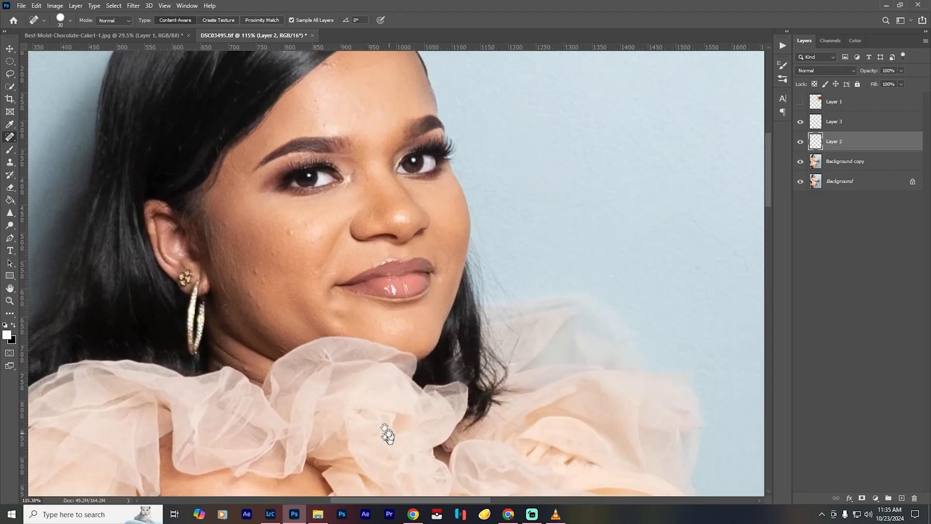
{"action": "scroll", "coordinate": [304, 225], "scroll_direction": "up", "scroll_amount": 11}
{"action": "key", "text": "bracketleft"}
{"action": "key", "text": "bracketleft"}
{"action": "key", "text": "bracketleft"}
{"action": "key", "text": "bracketleft"}
{"action": "key", "text": "bracketleft"}
{"action": "mouse_move", "coordinate": [287, 272]}
{"action": "left_mouse_down"}
{"action": "mouse_move", "coordinate": [230, 237]}
{"action": "mouse_move", "coordinate": [210, 212]}
{"action": "left_mouse_up"}
{"action": "left_click_drag", "start_coordinate": [212, 264], "coordinate": [238, 278]}
{"action": "left_click_drag", "start_coordinate": [310, 318], "coordinate": [344, 329]}
{"action": "key", "text": "bracketright"}
{"action": "key", "text": "bracketright"}
{"action": "key", "text": "bracketright"}
{"action": "key", "text": "bracketright"}
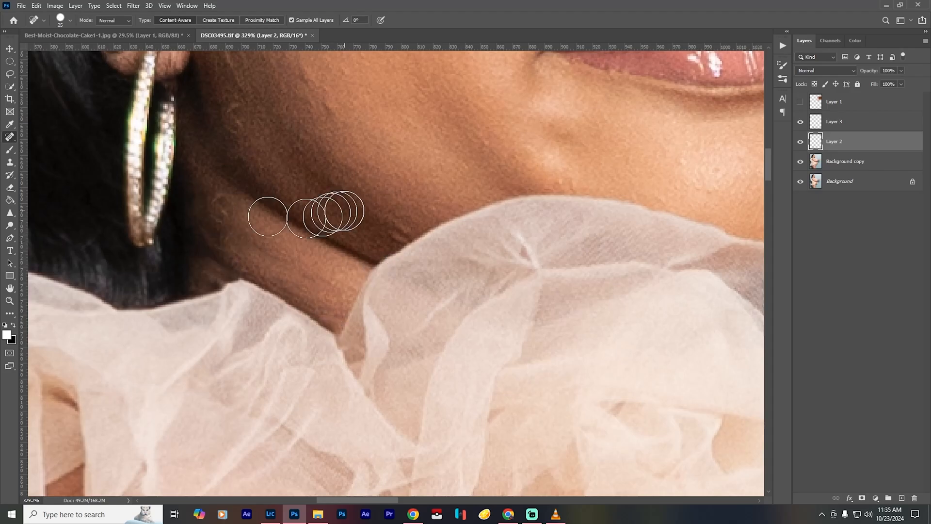
- Clean up the crease between the jaw and neck with a small healing brush, and blend it at size 25
{"action": "left_click_drag", "start_coordinate": [376, 193], "coordinate": [322, 264]}
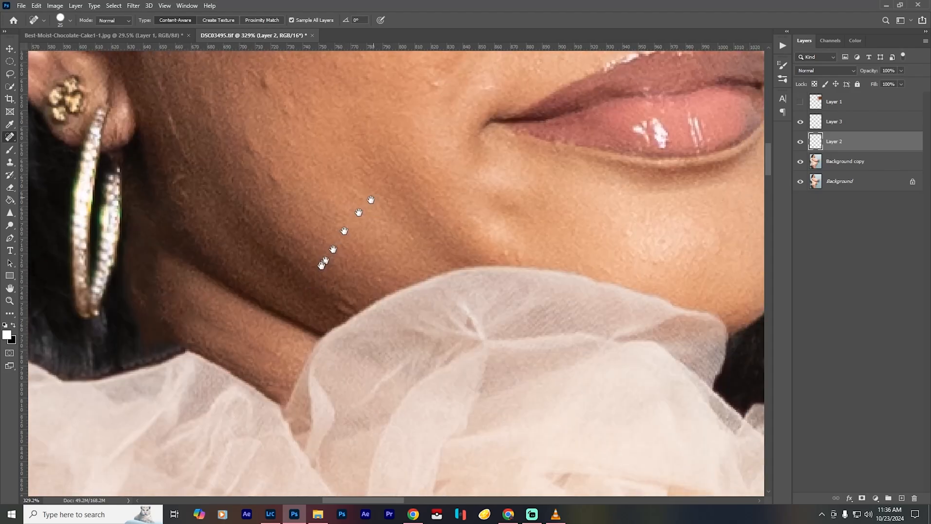
{"action": "key", "text": "bracketleft"}
{"action": "key", "text": "bracketleft"}
{"action": "key", "text": "bracketleft"}
{"action": "left_click_drag", "start_coordinate": [181, 260], "coordinate": [330, 334]}
{"action": "key", "text": "bracketright"}
{"action": "key", "text": "bracketright"}
{"action": "key", "text": "bracketright"}
{"action": "left_click_drag", "start_coordinate": [318, 322], "coordinate": [183, 251]}
{"action": "left_click_drag", "start_coordinate": [323, 304], "coordinate": [344, 300]}
{"action": "key", "text": "ctrl+0"}
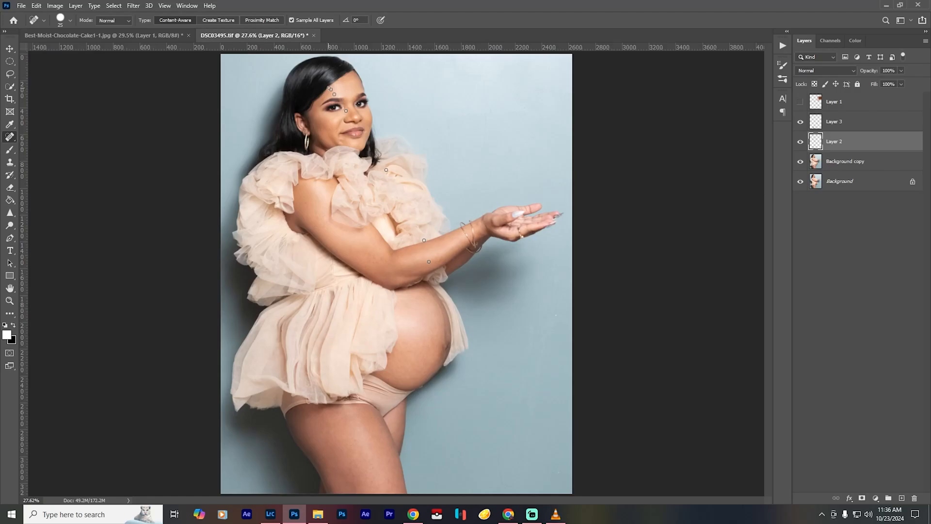
- Remove the bumps and spots on the cheek and jaw beside the earring with the healing brush at size 10
{"action": "scroll", "coordinate": [321, 121], "scroll_direction": "up", "scroll_amount": 12}
{"action": "key", "text": "bracketleft"}
{"action": "key", "text": "bracketleft"}
{"action": "key", "text": "bracketleft"}
{"action": "left_click_drag", "start_coordinate": [391, 325], "coordinate": [429, 321]}
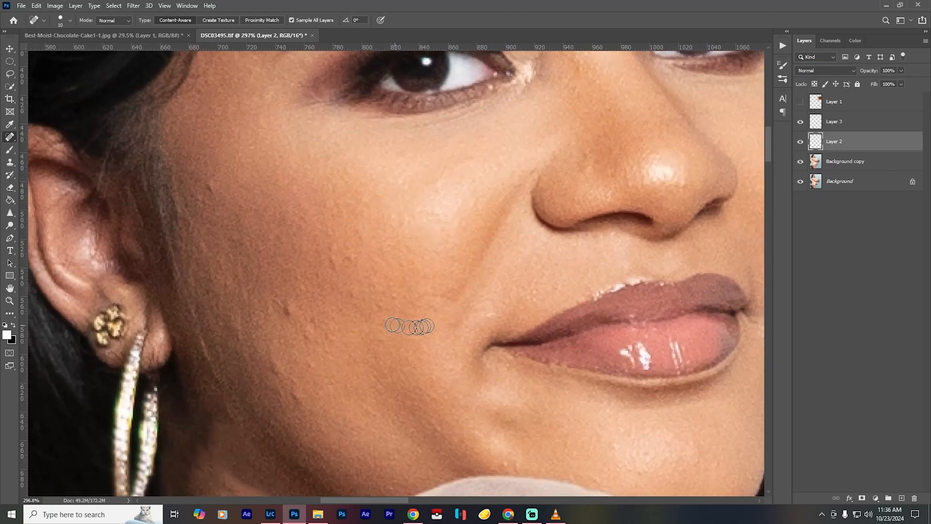
{"action": "left_click_drag", "start_coordinate": [279, 300], "coordinate": [303, 324]}
{"action": "left_click_drag", "start_coordinate": [300, 393], "coordinate": [302, 401]}
{"action": "left_click_drag", "start_coordinate": [236, 324], "coordinate": [237, 353]}
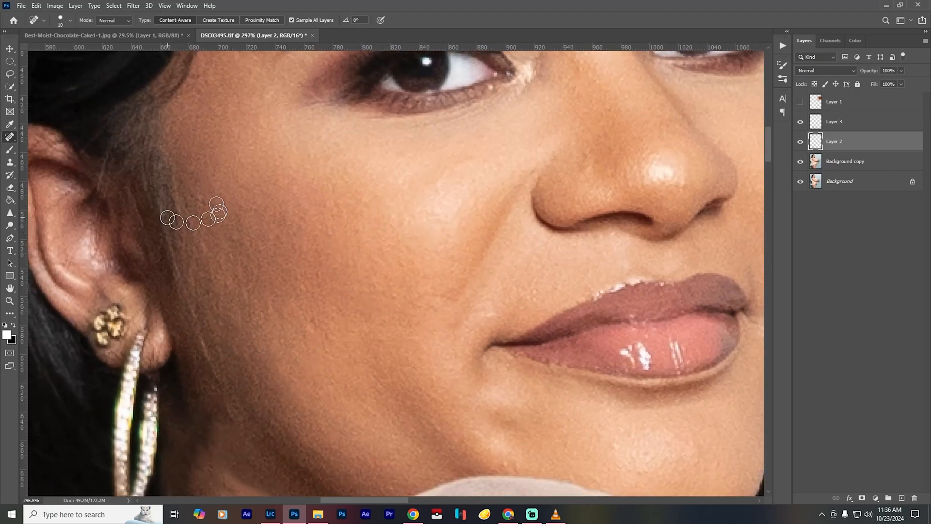
{"action": "left_click_drag", "start_coordinate": [177, 193], "coordinate": [200, 255]}
{"action": "left_click_drag", "start_coordinate": [313, 323], "coordinate": [338, 360]}
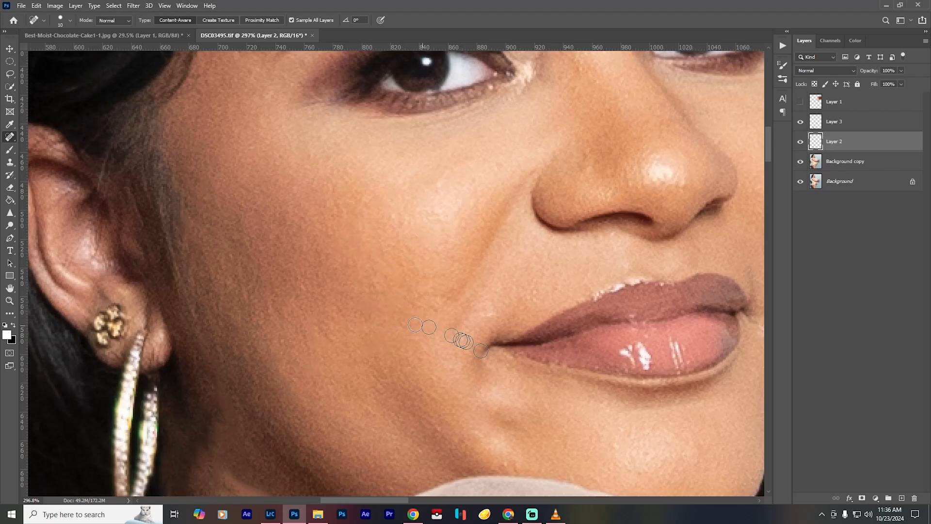
- Heal the blemishes on the temple, the forehead and the area between the eyebrows
{"action": "scroll", "coordinate": [291, 332], "scroll_direction": "up", "scroll_amount": 6}
{"action": "left_click_drag", "start_coordinate": [291, 274], "coordinate": [324, 249]}
{"action": "left_click_drag", "start_coordinate": [234, 269], "coordinate": [248, 326]}
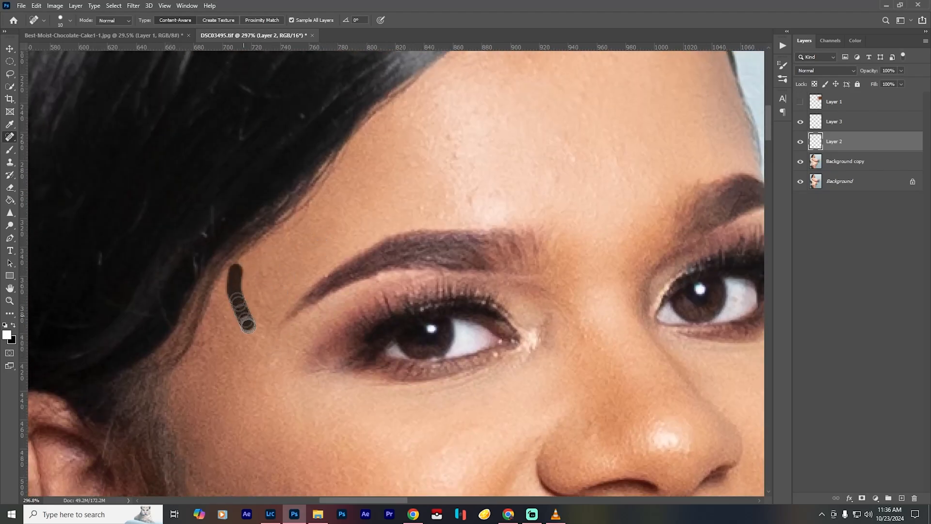
{"action": "mouse_move", "coordinate": [395, 189]}
{"action": "left_mouse_down"}
{"action": "mouse_move", "coordinate": [279, 294]}
{"action": "mouse_move", "coordinate": [326, 306]}
{"action": "left_mouse_up"}
{"action": "left_click", "coordinate": [353, 307]}
{"action": "left_click_drag", "start_coordinate": [283, 275], "coordinate": [313, 258]}
{"action": "left_click_drag", "start_coordinate": [298, 235], "coordinate": [312, 252]}
{"action": "left_click_drag", "start_coordinate": [297, 218], "coordinate": [304, 224]}
{"action": "left_click_drag", "start_coordinate": [362, 149], "coordinate": [406, 161]}
{"action": "left_click_drag", "start_coordinate": [461, 238], "coordinate": [482, 261]}
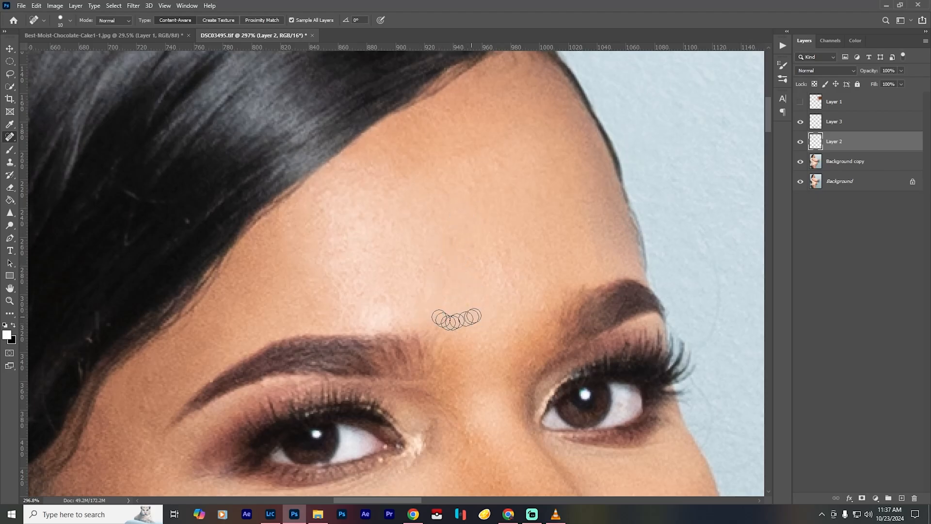
- Inspect the retouched face from the brows and eyes down to the lips and chin, and return to the full portrait
{"action": "left_click_drag", "start_coordinate": [499, 472], "coordinate": [380, 225]}
{"action": "left_click_drag", "start_coordinate": [388, 284], "coordinate": [385, 186]}
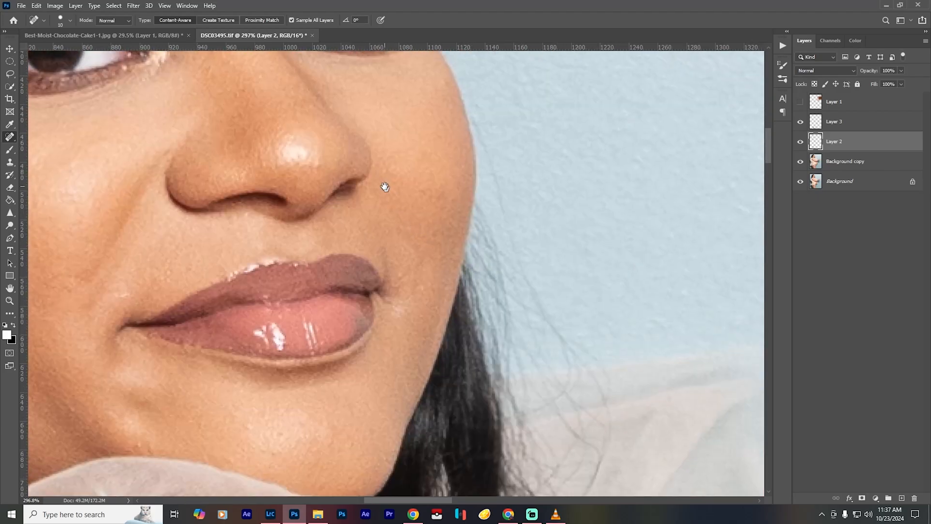
{"action": "left_click_drag", "start_coordinate": [317, 140], "coordinate": [410, 250]}
{"action": "left_click_drag", "start_coordinate": [307, 156], "coordinate": [312, 289]}
{"action": "scroll", "coordinate": [312, 289], "scroll_direction": "up", "scroll_amount": 4}
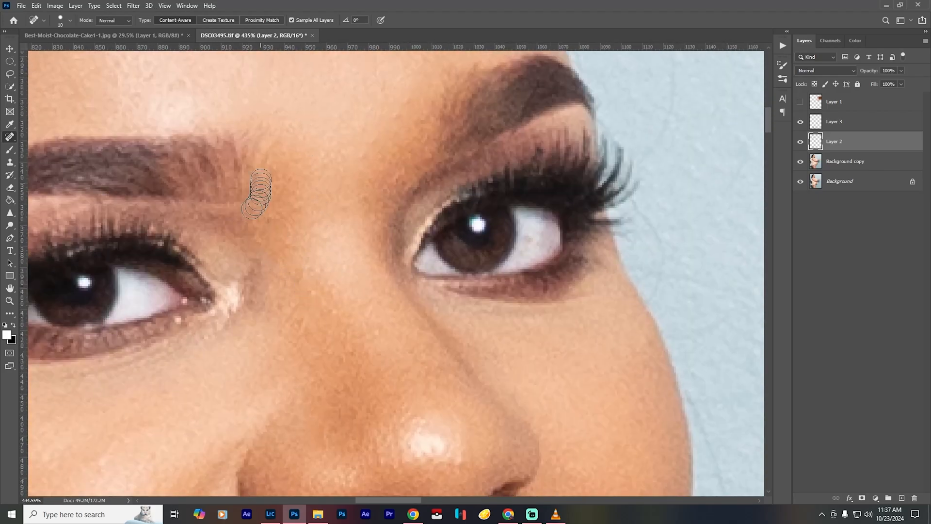
{"action": "scroll", "coordinate": [353, 349], "scroll_direction": "down", "scroll_amount": 2}
{"action": "scroll", "coordinate": [256, 343], "scroll_direction": "down", "scroll_amount": 2}
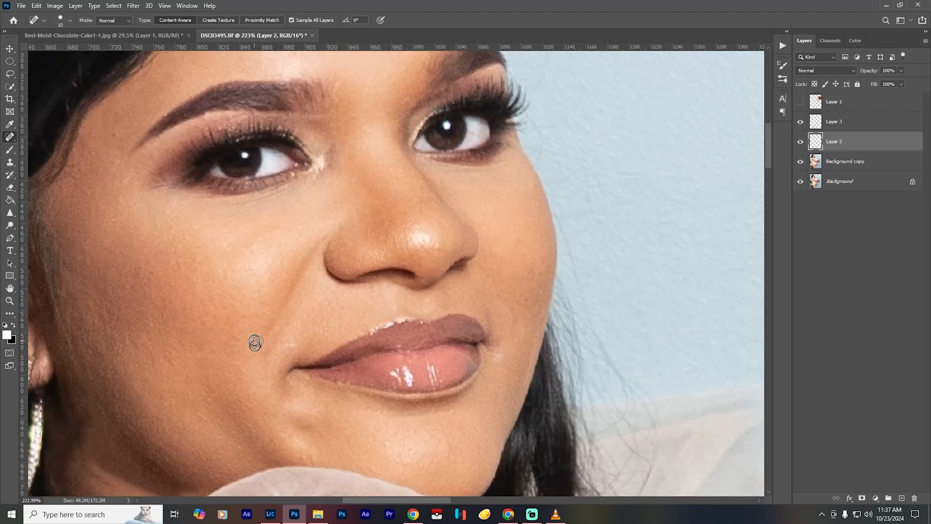
{"action": "key", "text": "ctrl+0"}
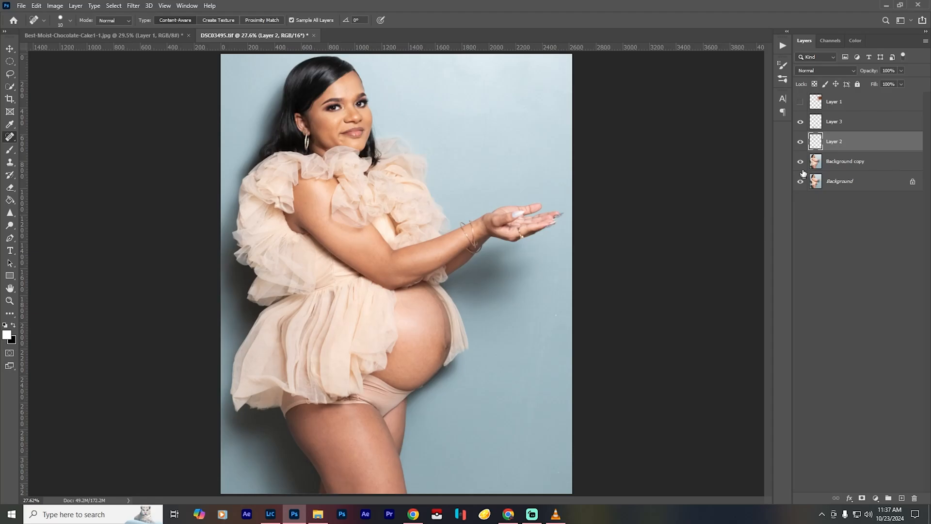
- Stamp all visible layers into a new merged layer above Layer 3, and hide the retouching layers and Background copy beneath it
{"action": "left_click", "coordinate": [843, 122], "text": "shift"}
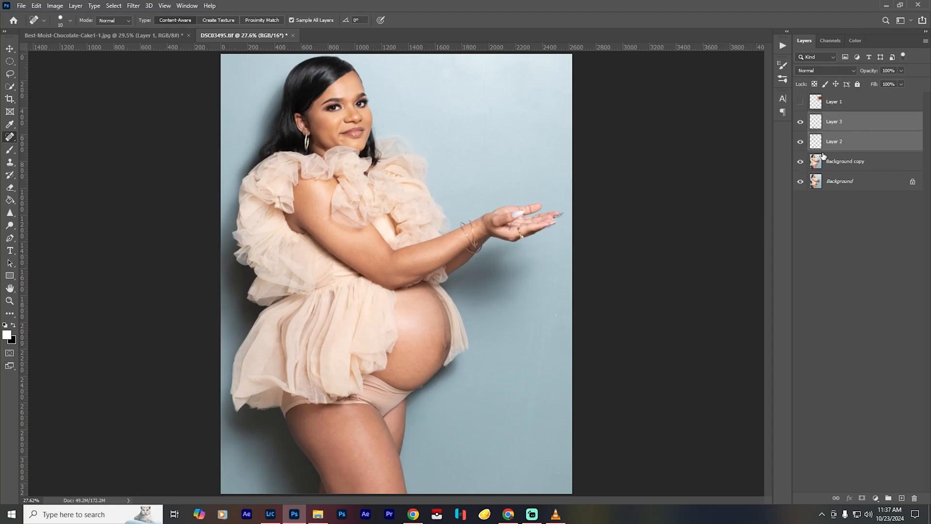
{"action": "left_click", "coordinate": [844, 122]}
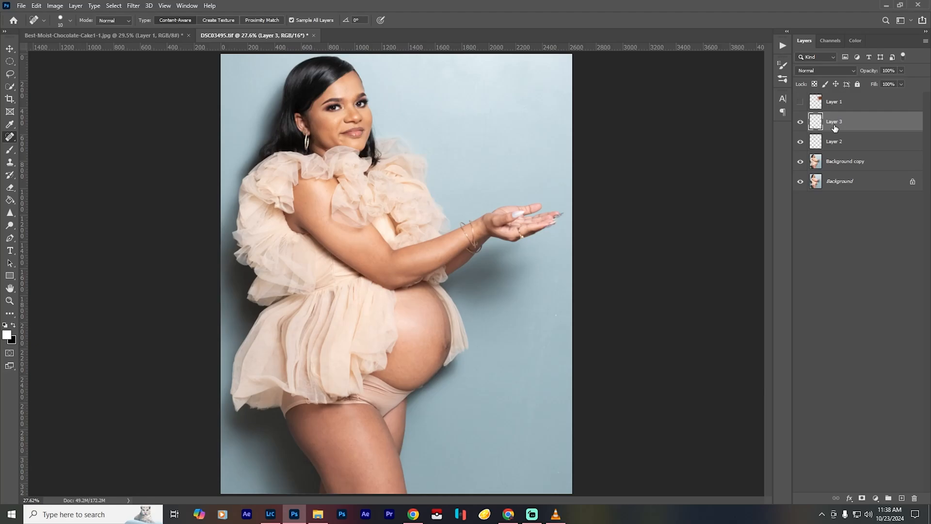
{"action": "key", "text": "ctrl+shift+alt+e"}
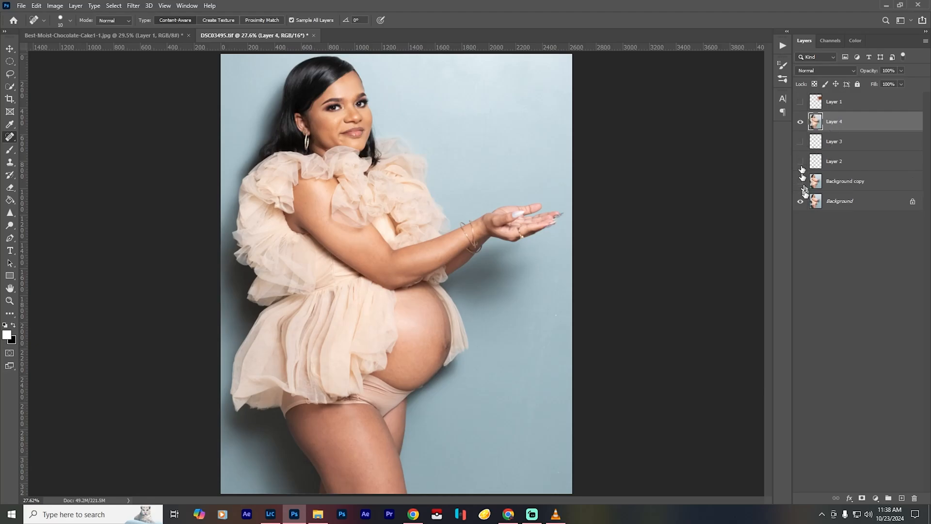
- Compare the merged retouched portrait with the original Background by toggling the merged layer's visibility
{"action": "left_click", "coordinate": [800, 122]}
{"action": "left_click", "coordinate": [800, 122]}
{"action": "left_click", "coordinate": [799, 123]}
{"action": "left_click", "coordinate": [799, 123]}
{"action": "left_click", "coordinate": [800, 123]}
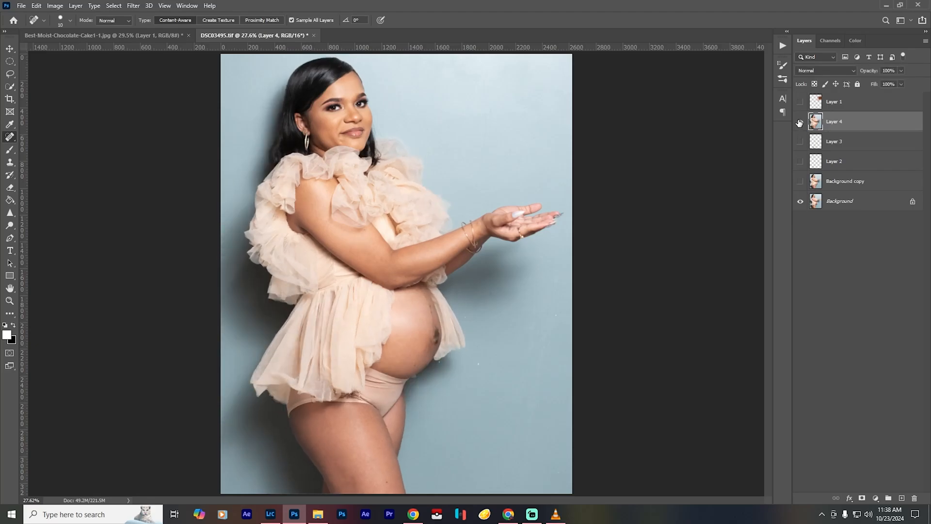
{"action": "left_click", "coordinate": [799, 123]}
{"action": "left_click", "coordinate": [799, 123]}
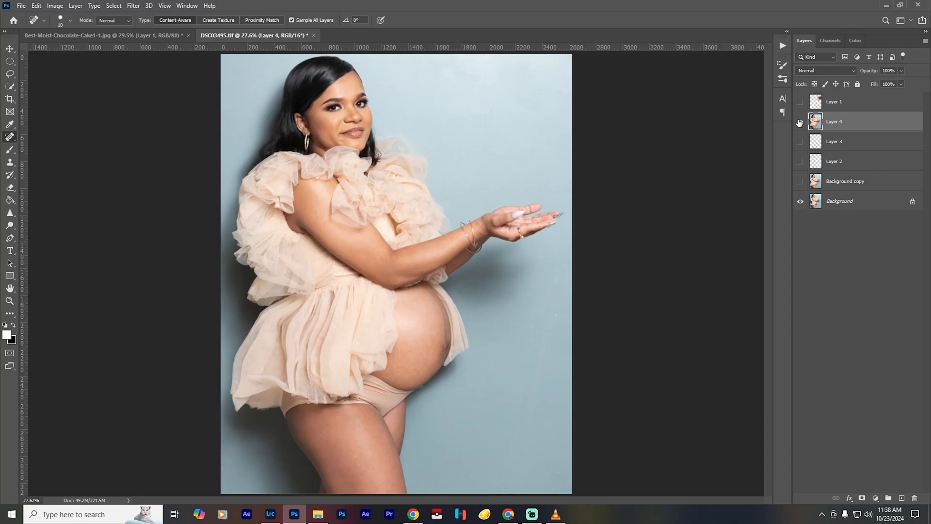
{"action": "left_click", "coordinate": [799, 123]}
{"action": "left_click", "coordinate": [800, 121]}
{"action": "left_click", "coordinate": [800, 122]}
- Duplicate the merged layer twice, group the two copies, hide the upper copy and select the lower one
{"action": "key", "text": "ctrl+j"}
{"action": "key", "text": "ctrl+j"}
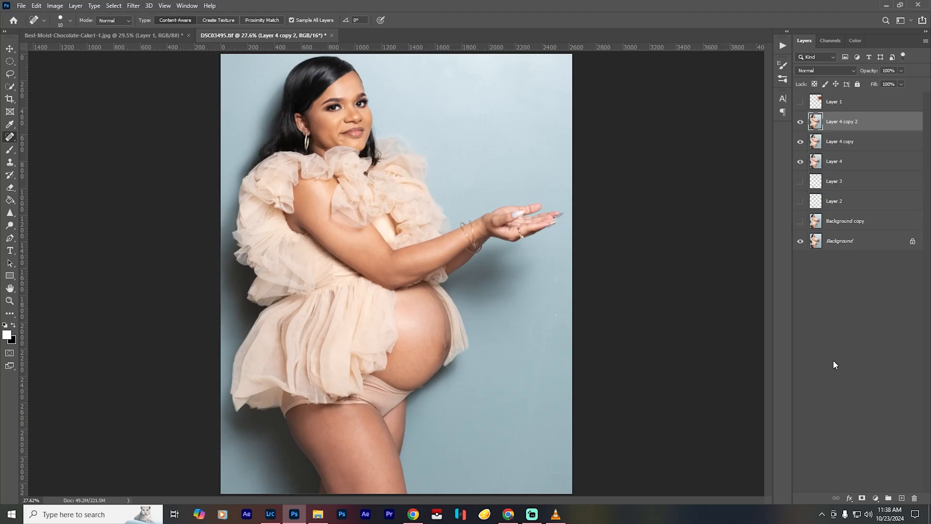
{"action": "left_click", "coordinate": [854, 147], "text": "shift"}
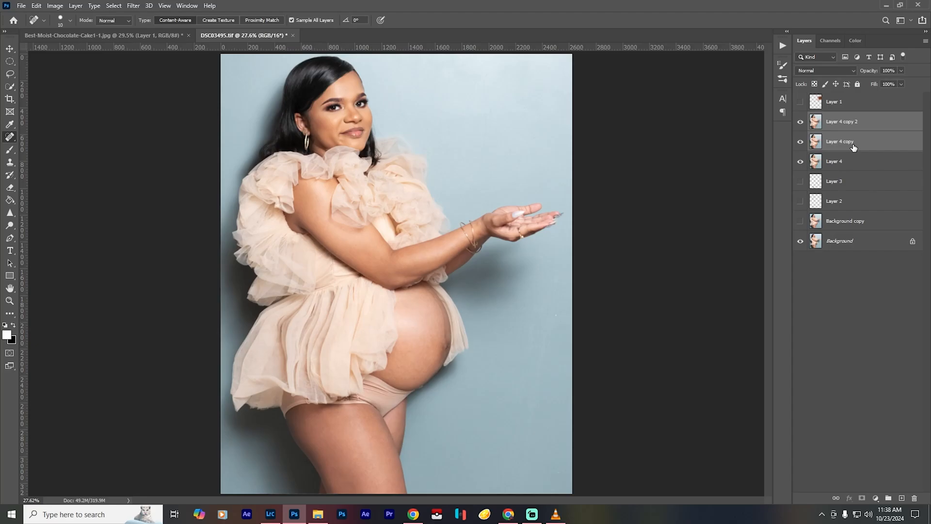
{"action": "key", "text": "ctrl+g"}
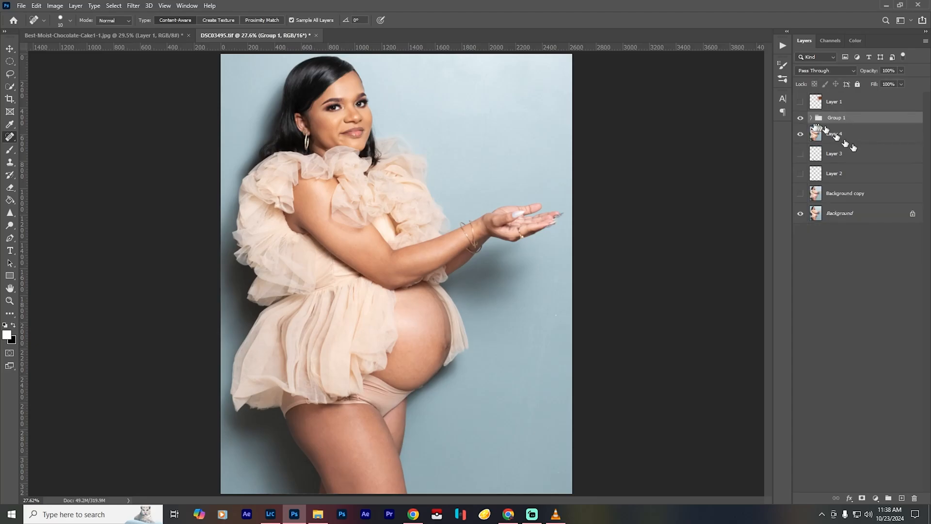
{"action": "left_click", "coordinate": [811, 118]}
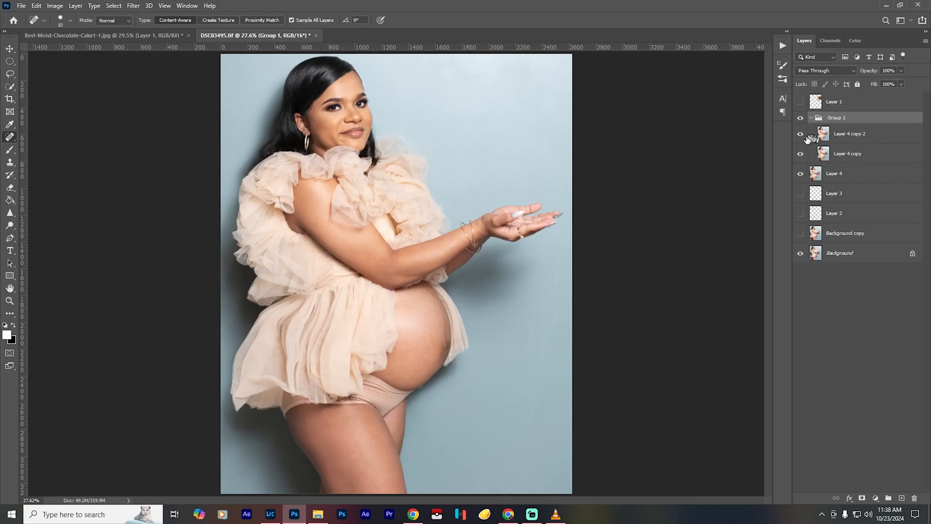
{"action": "left_click", "coordinate": [837, 159]}
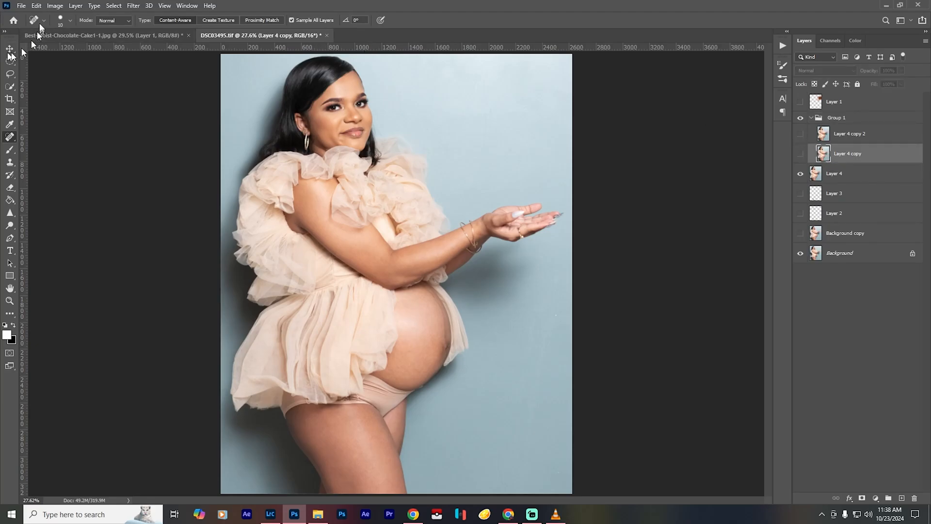
- Assign the keyboard shortcut Ctrl+. to the Gaussian Blur filter and save the shortcut settings
{"action": "left_click", "coordinate": [22, 6]}
{"action": "mouse_move", "coordinate": [36, 5]}
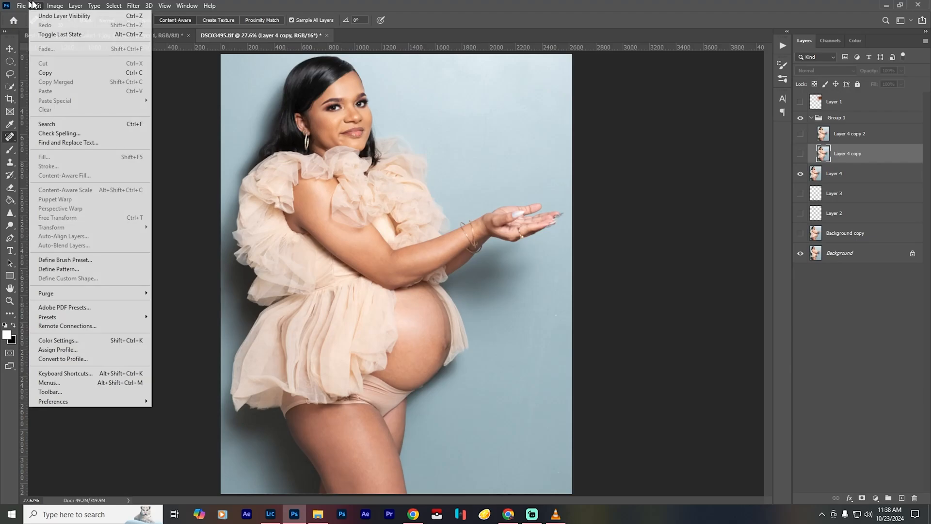
{"action": "left_click", "coordinate": [118, 373]}
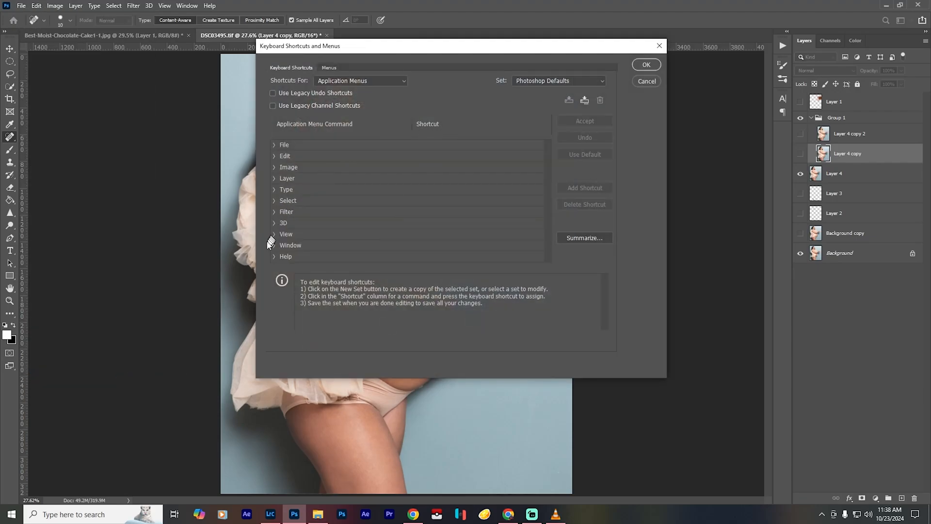
{"action": "left_click", "coordinate": [275, 211]}
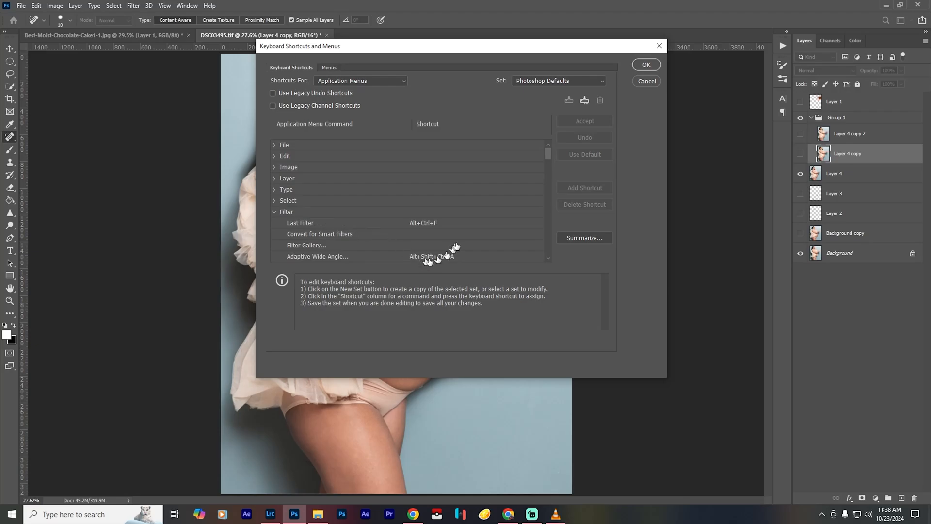
{"action": "scroll", "coordinate": [459, 243], "scroll_direction": "down", "scroll_amount": 3}
{"action": "scroll", "coordinate": [459, 243], "scroll_direction": "down", "scroll_amount": 3}
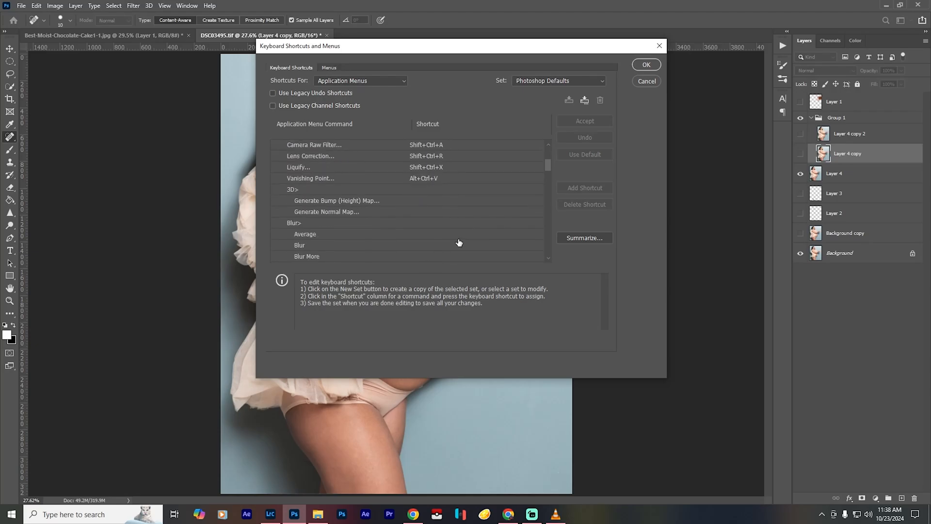
{"action": "left_click", "coordinate": [298, 215]}
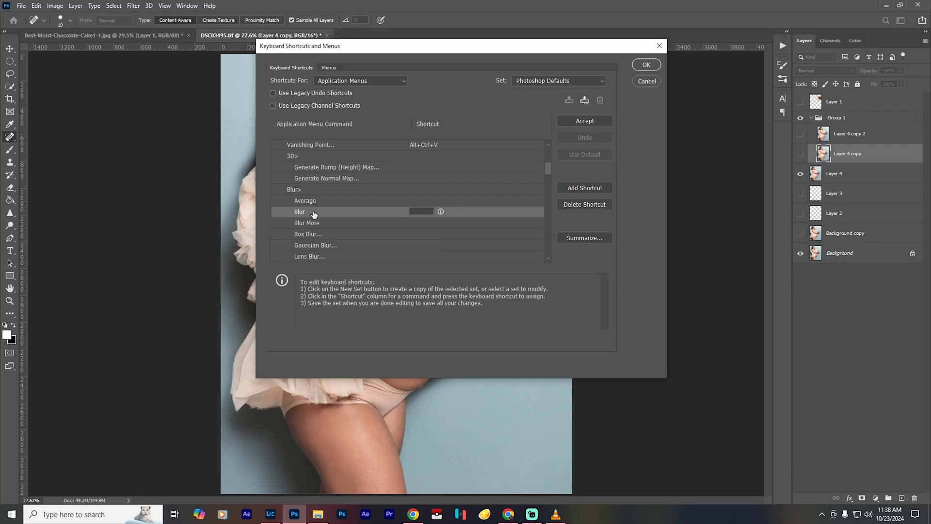
{"action": "left_click", "coordinate": [336, 245]}
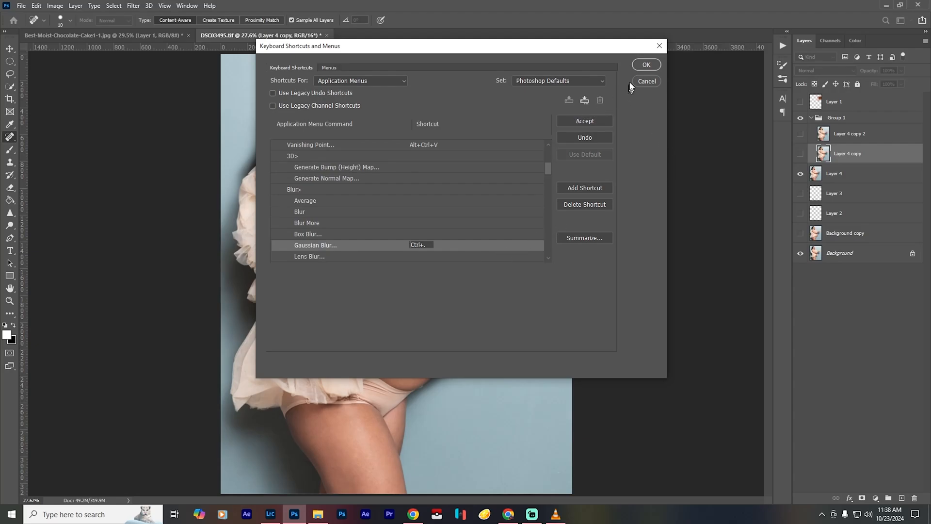
{"action": "left_click", "coordinate": [640, 68]}
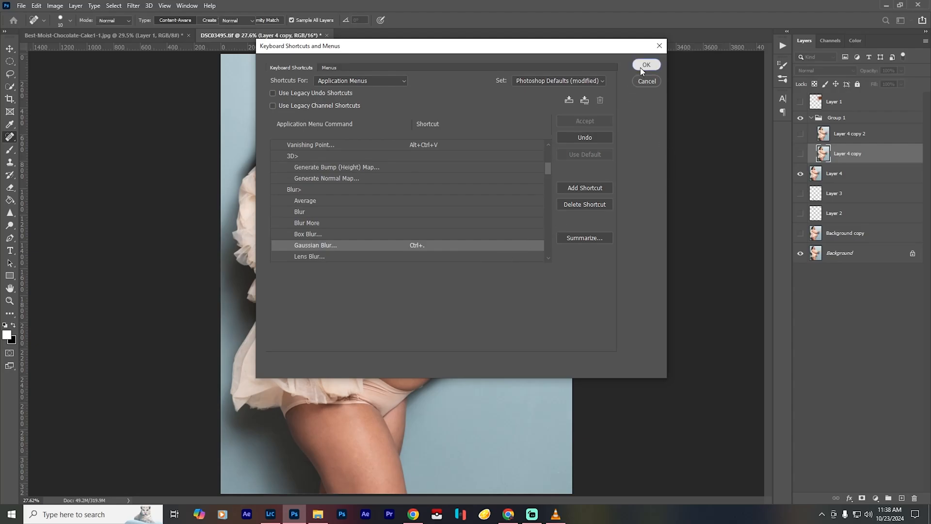
{"action": "left_click", "coordinate": [641, 67]}
- Apply a Gaussian Blur with a 5-pixel radius to the lower copy, and show and select the upper copy
{"action": "key", "text": "ctrl+period"}
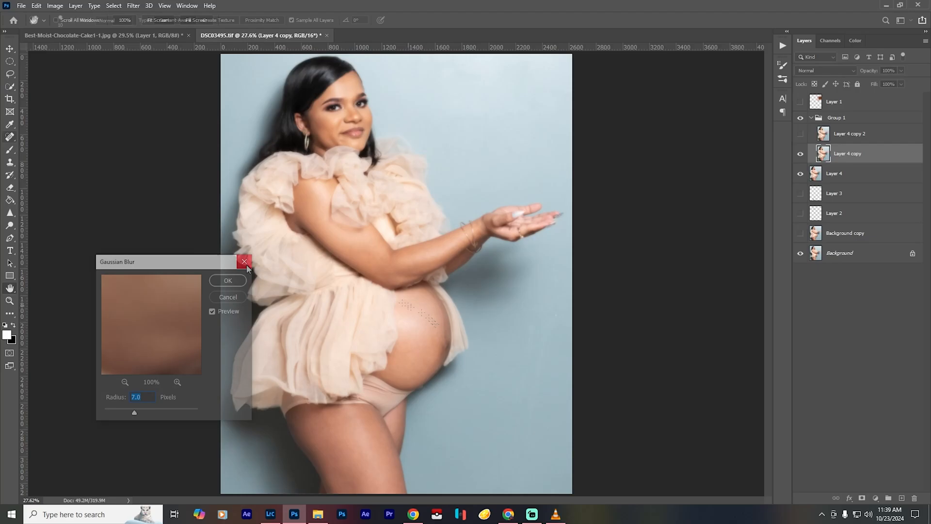
{"action": "left_click", "coordinate": [244, 262]}
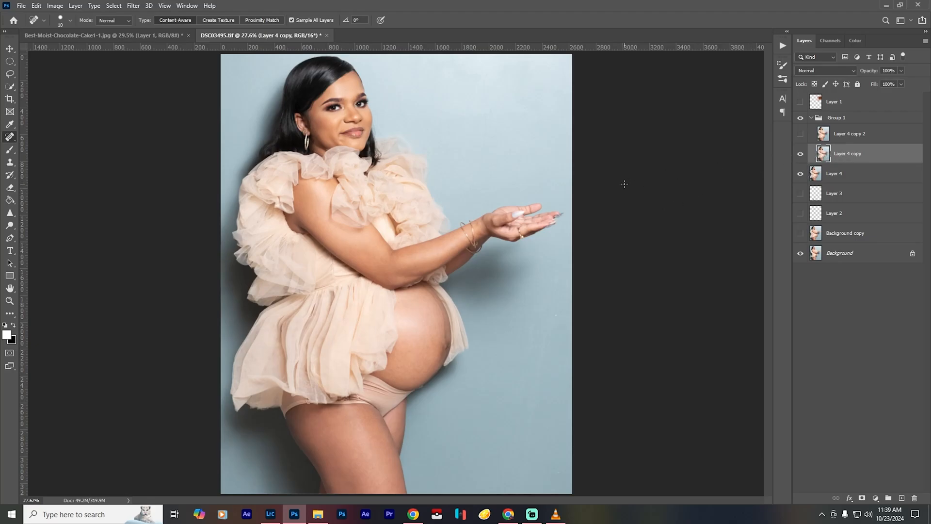
{"action": "key", "text": "ctrl+alt+f"}
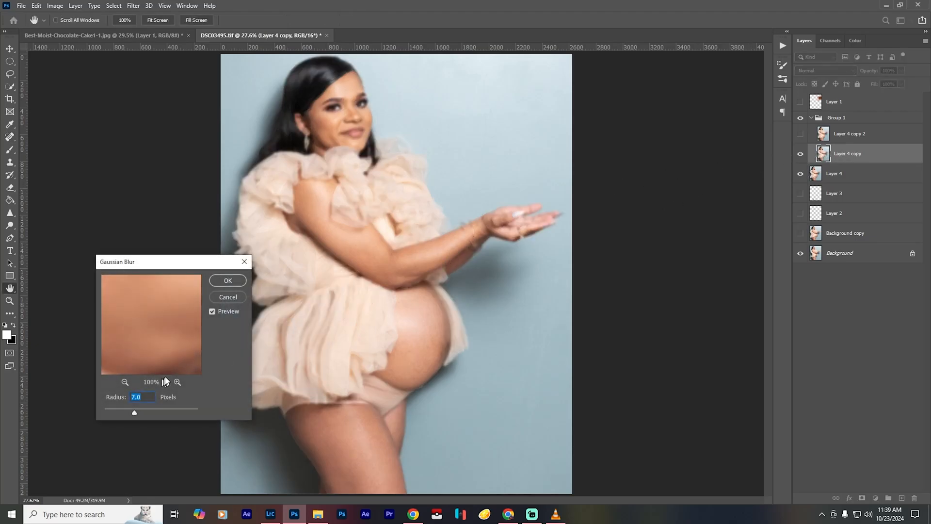
{"action": "left_click_drag", "start_coordinate": [153, 261], "coordinate": [120, 262]}
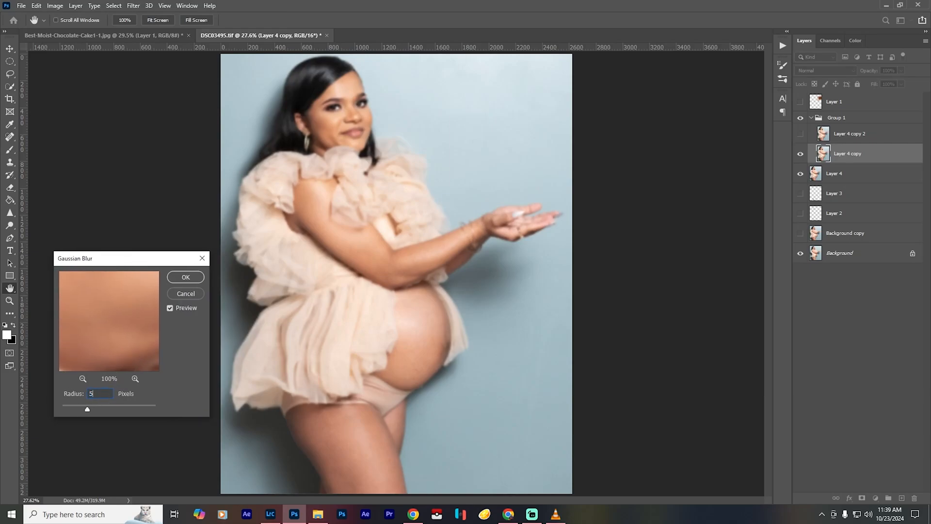
{"action": "left_click", "coordinate": [185, 277]}
{"action": "left_click", "coordinate": [800, 134]}
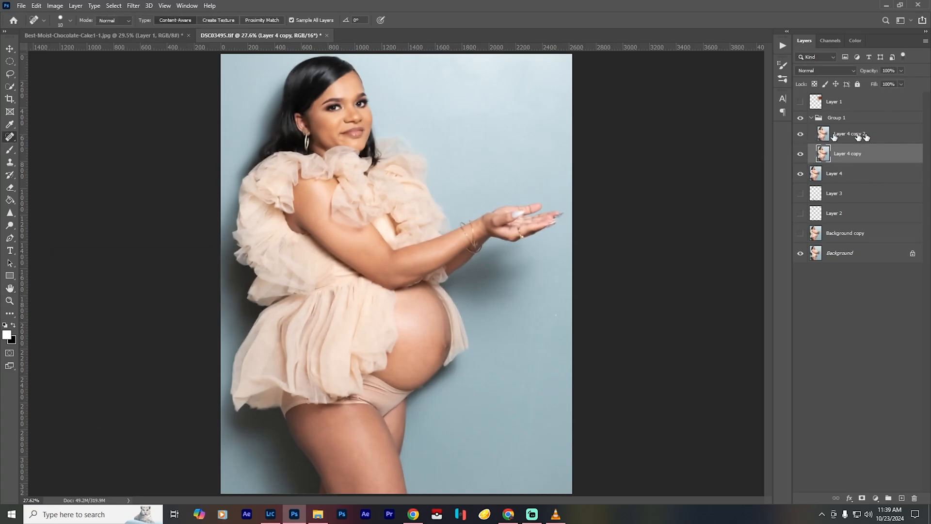
{"action": "left_click", "coordinate": [848, 134]}
{"action": "left_click", "coordinate": [54, 5]}
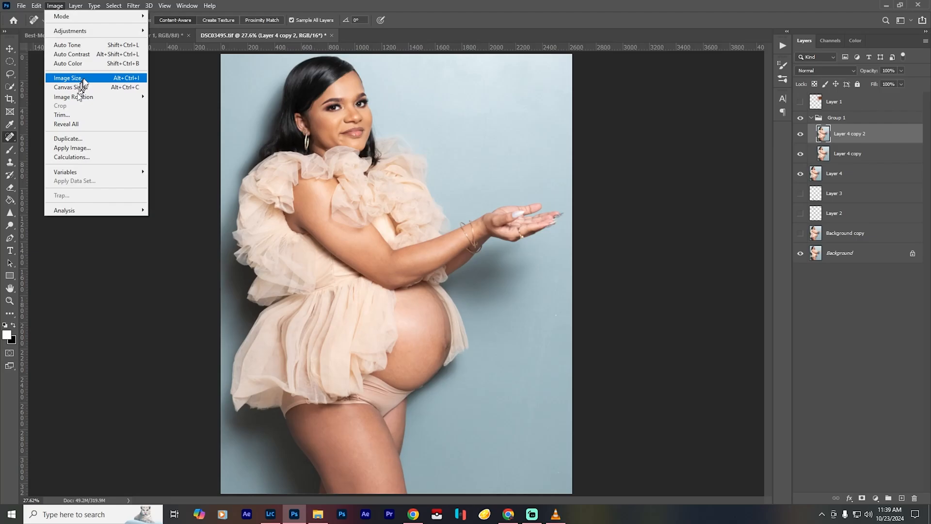
{"action": "left_click", "coordinate": [67, 79]}
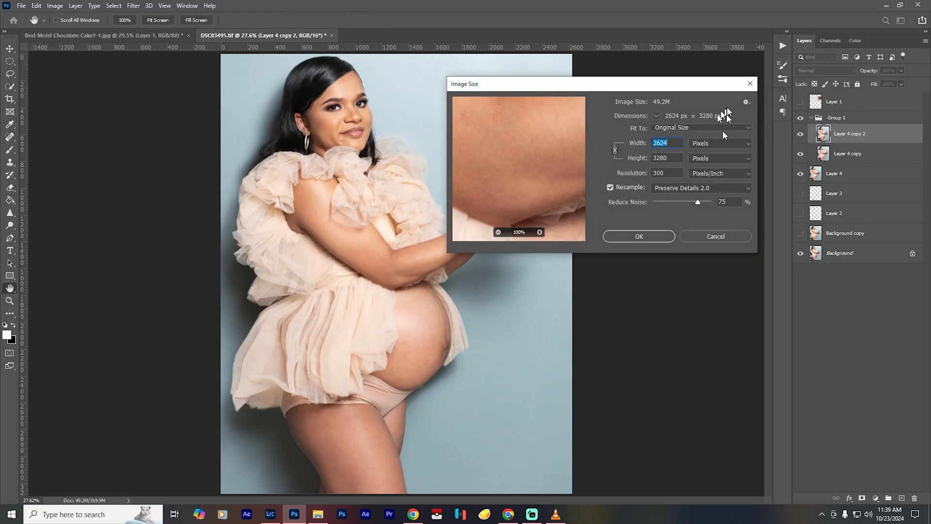
{"action": "left_click", "coordinate": [694, 236]}
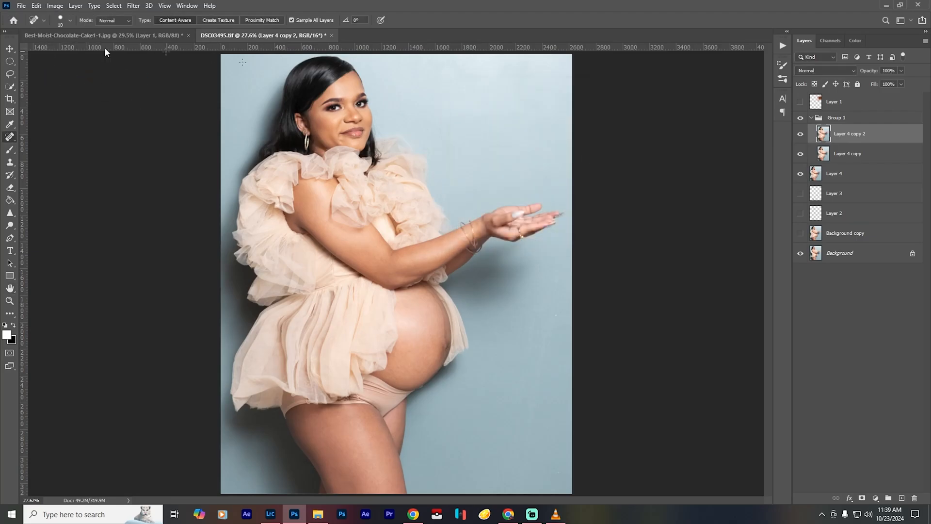
- Subtract Layer 4 copy from the upper copy using Apply Image with scale 2 and offset 128, and set its blend mode to Linear Light
{"action": "left_click", "coordinate": [54, 5]}
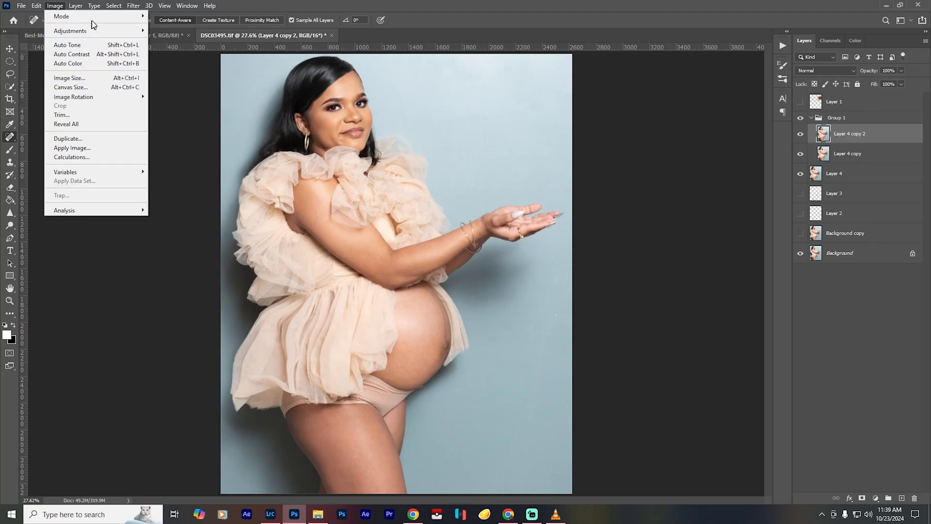
{"action": "mouse_move", "coordinate": [114, 32]}
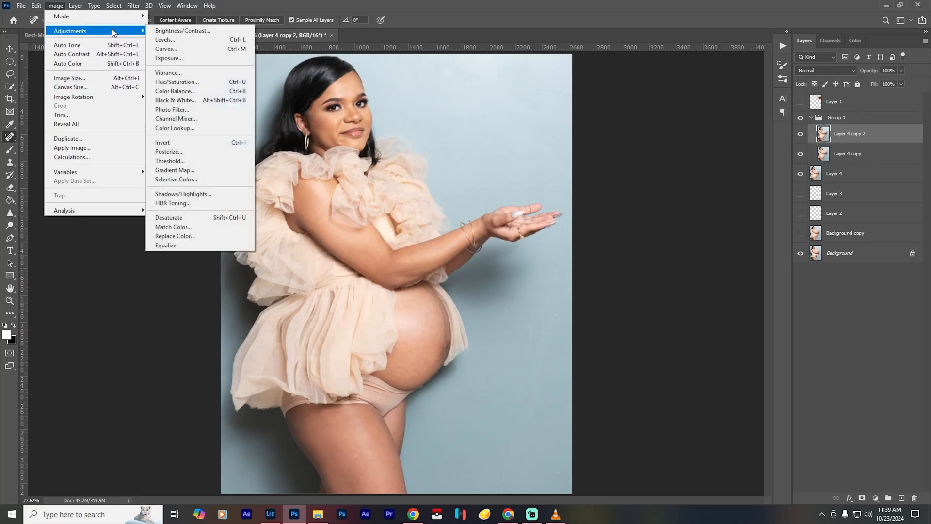
{"action": "left_click", "coordinate": [92, 147]}
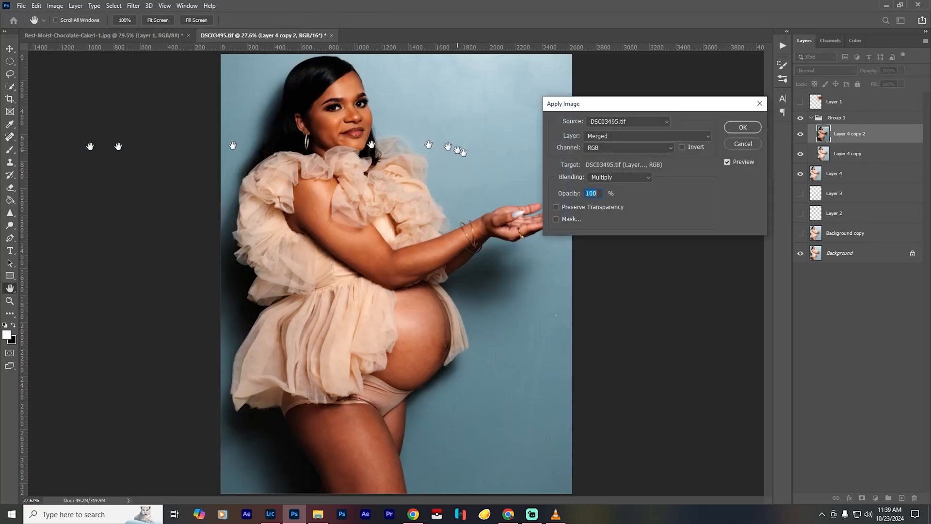
{"action": "left_click", "coordinate": [679, 135]}
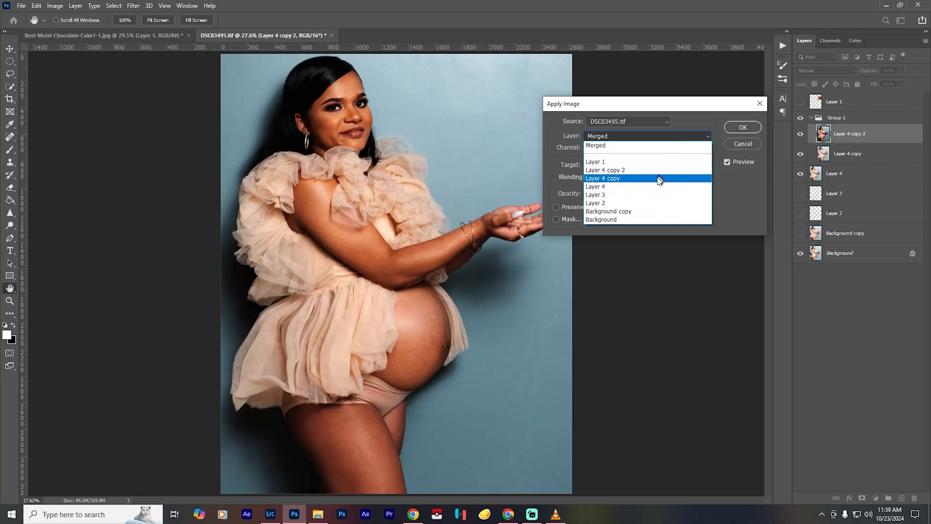
{"action": "left_click", "coordinate": [659, 180]}
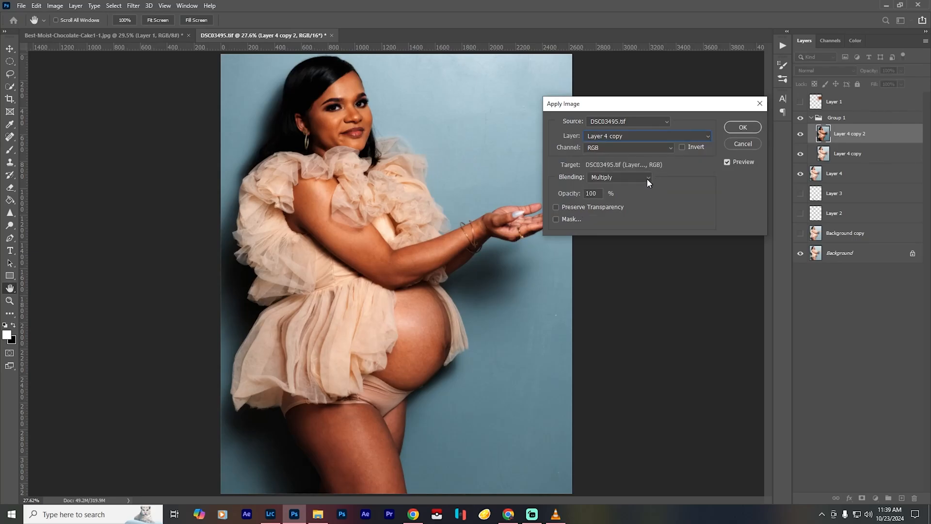
{"action": "left_click", "coordinate": [649, 177]}
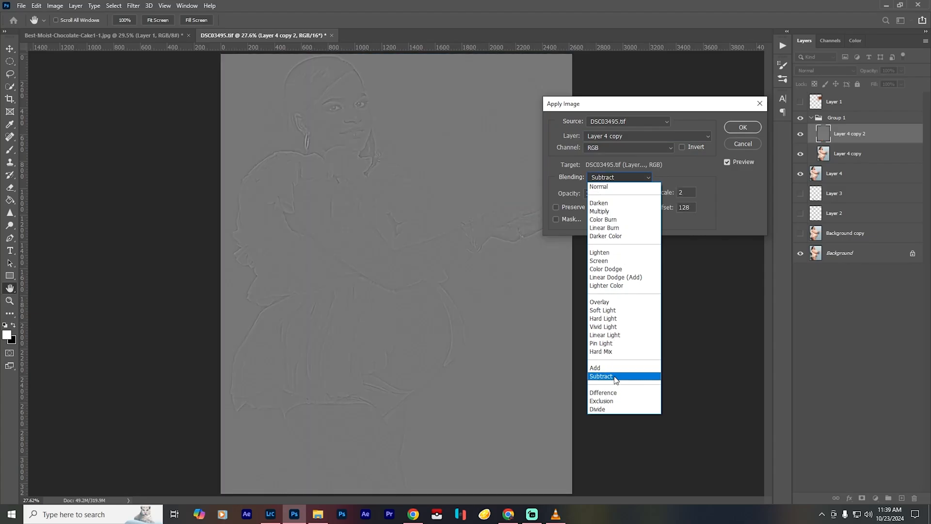
{"action": "left_click", "coordinate": [602, 376]}
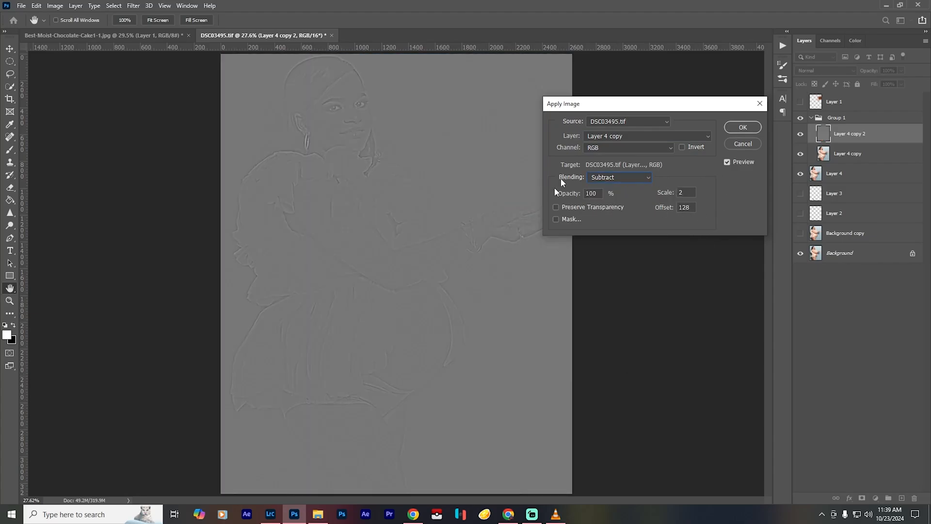
{"action": "left_click", "coordinate": [743, 128]}
{"action": "left_click", "coordinate": [833, 70]}
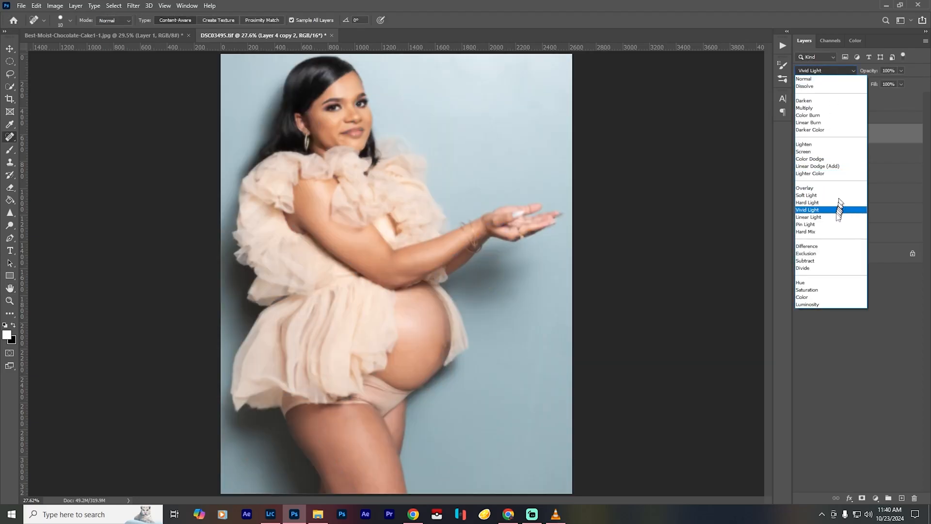
{"action": "left_click", "coordinate": [837, 218]}
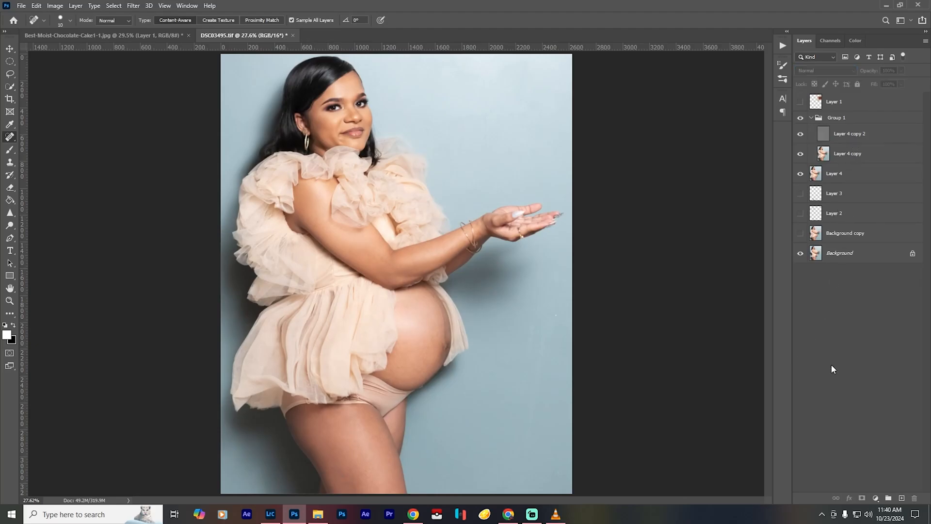
- Select Layer 4 copy and lasso the central skin area of the belly
{"action": "left_click", "coordinate": [841, 156]}
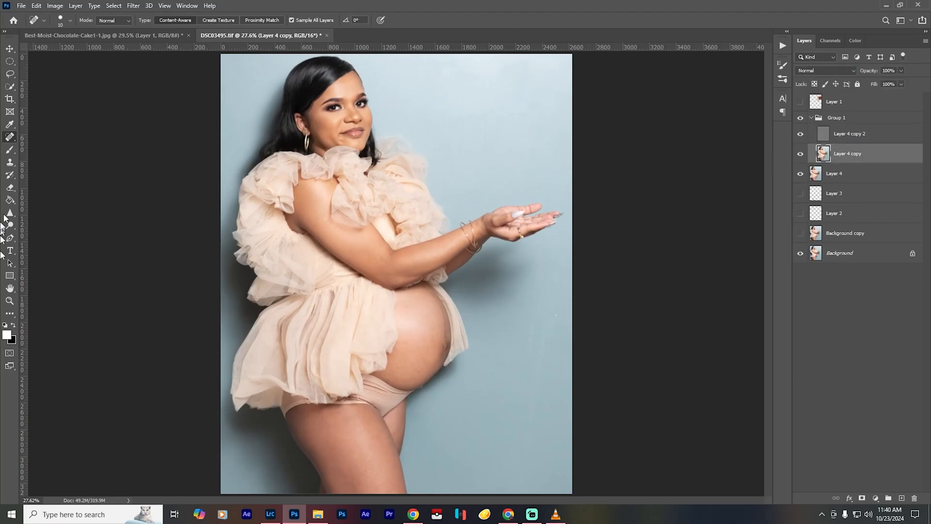
{"action": "left_click", "coordinate": [11, 75]}
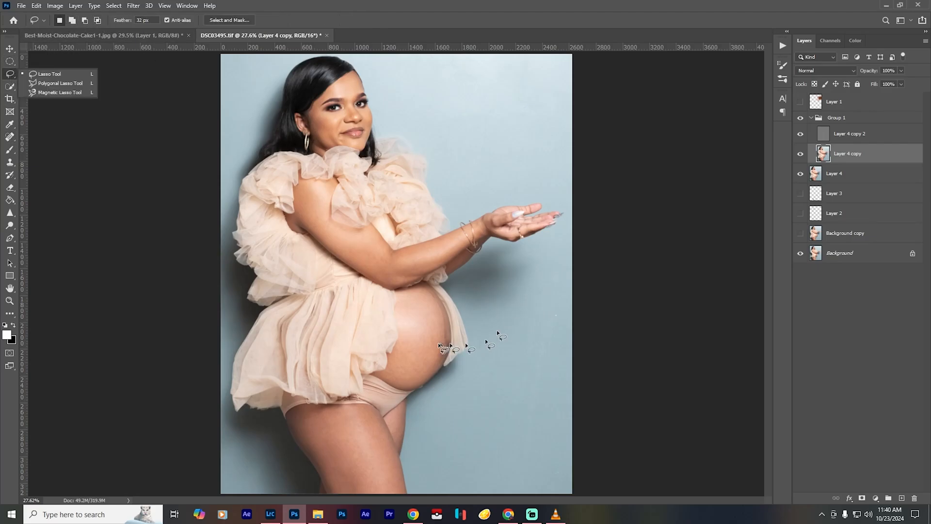
{"action": "scroll", "coordinate": [441, 346], "scroll_direction": "up", "scroll_amount": 5}
{"action": "scroll", "coordinate": [449, 363], "scroll_direction": "up", "scroll_amount": 2}
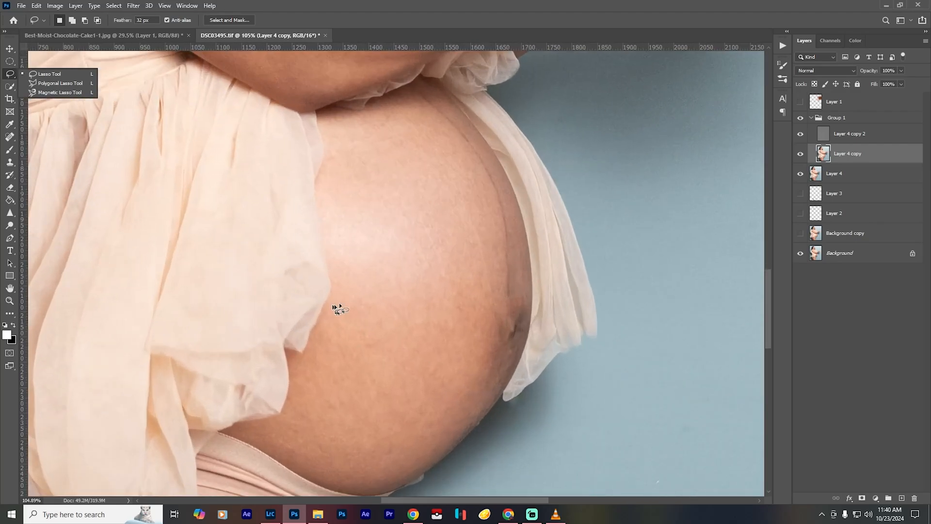
{"action": "scroll", "coordinate": [367, 301], "scroll_direction": "up", "scroll_amount": 2}
{"action": "left_click_drag", "start_coordinate": [295, 308], "coordinate": [348, 304]}
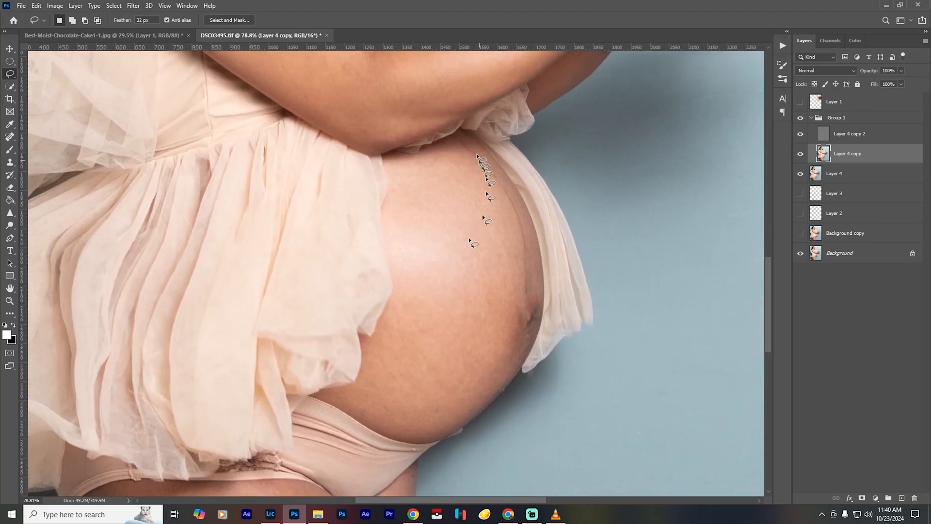
{"action": "mouse_move", "coordinate": [453, 148]}
{"action": "left_mouse_down"}
{"action": "mouse_move", "coordinate": [401, 186]}
{"action": "mouse_move", "coordinate": [393, 209]}
{"action": "mouse_move", "coordinate": [406, 250]}
{"action": "mouse_move", "coordinate": [402, 330]}
{"action": "mouse_move", "coordinate": [375, 379]}
{"action": "mouse_move", "coordinate": [391, 415]}
{"action": "mouse_move", "coordinate": [423, 437]}
{"action": "mouse_move", "coordinate": [472, 419]}
{"action": "mouse_move", "coordinate": [454, 427]}
{"action": "mouse_move", "coordinate": [478, 403]}
{"action": "mouse_move", "coordinate": [485, 359]}
{"action": "left_mouse_up"}
{"action": "mouse_move", "coordinate": [505, 299]}
{"action": "left_mouse_down"}
{"action": "mouse_move", "coordinate": [499, 198]}
{"action": "mouse_move", "coordinate": [453, 152]}
{"action": "left_mouse_up"}
- Apply a Gaussian Blur with a 31.8-pixel radius to the central belly area, deselect it and compare the result using Group 1's visibility
{"action": "key", "text": "ctrl+alt+f"}
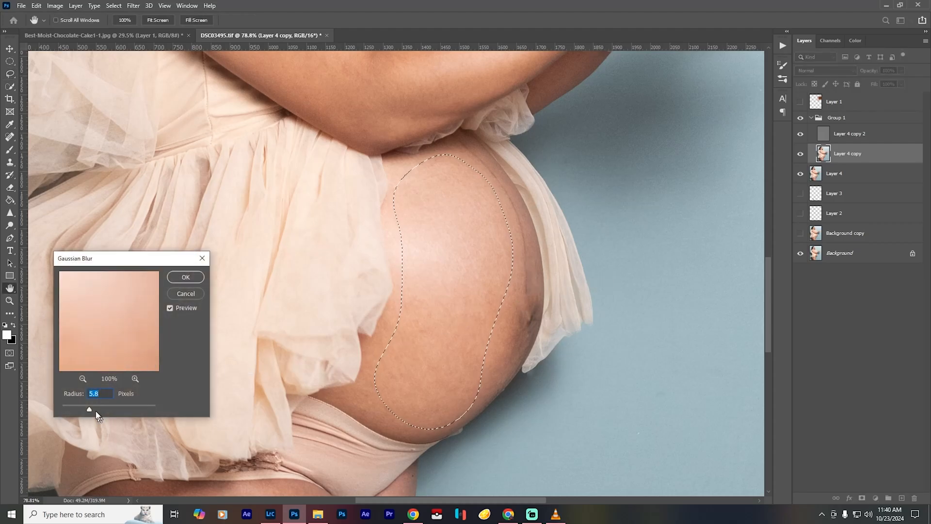
{"action": "left_click_drag", "start_coordinate": [89, 409], "coordinate": [62, 410]}
{"action": "left_click_drag", "start_coordinate": [106, 411], "coordinate": [107, 410]}
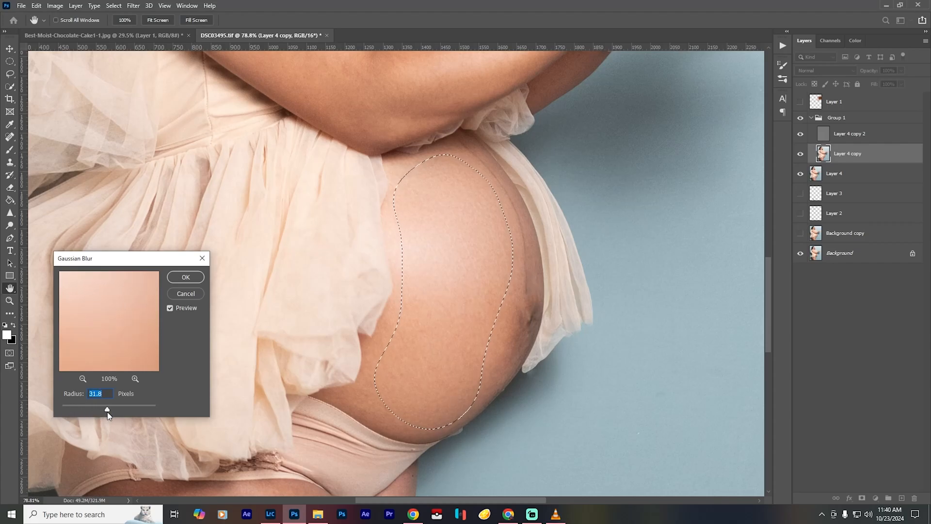
{"action": "left_click", "coordinate": [169, 308]}
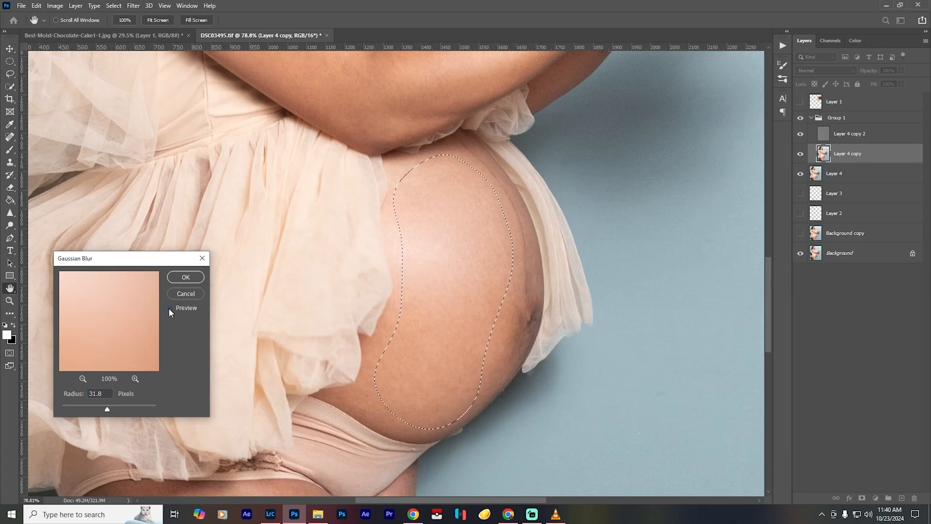
{"action": "left_click", "coordinate": [170, 308]}
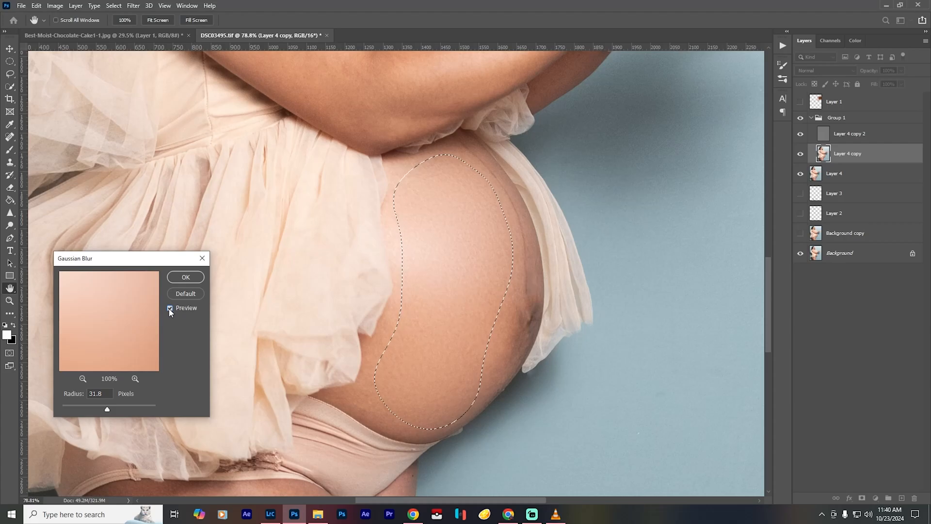
{"action": "key", "text": "ctrl+0"}
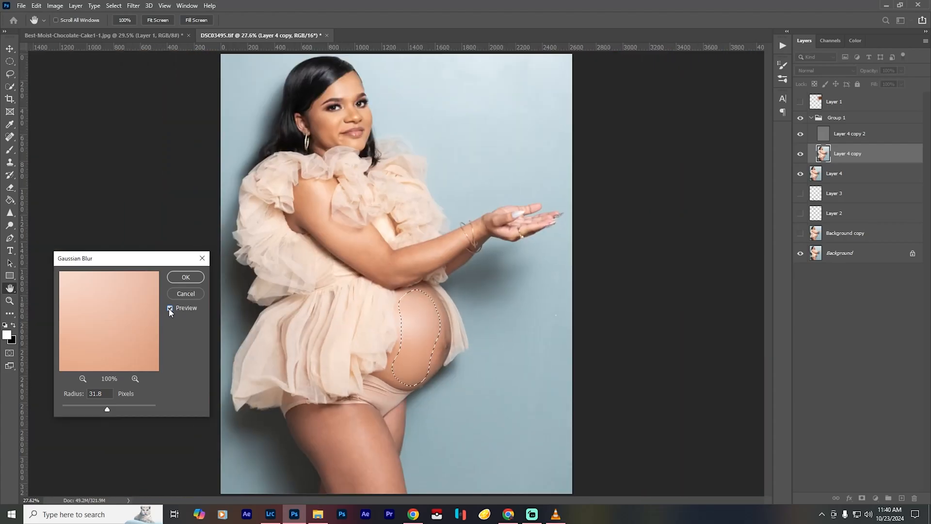
{"action": "left_click", "coordinate": [186, 277]}
{"action": "key", "text": "ctrl+d"}
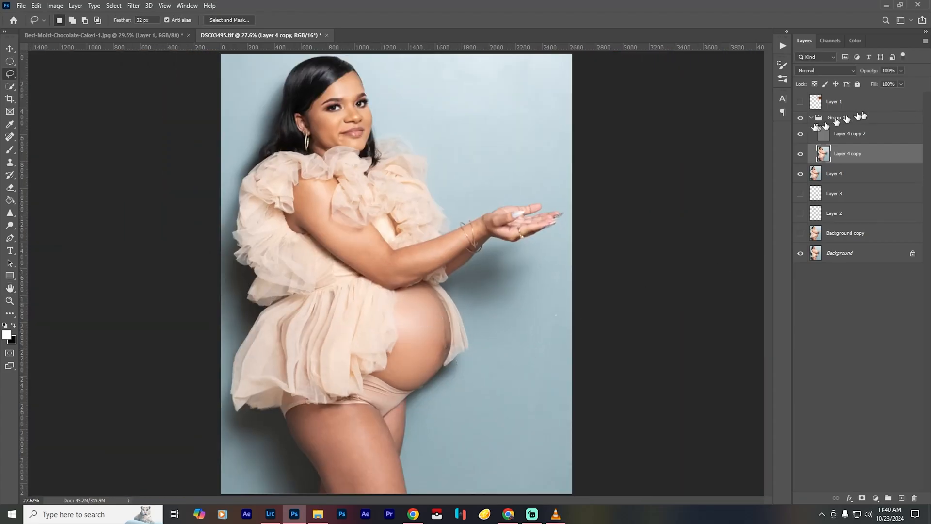
{"action": "left_click", "coordinate": [800, 118]}
- Lasso the curved strip of skin along the belly's outer edge, including the navel
{"action": "scroll", "coordinate": [423, 344], "scroll_direction": "up", "scroll_amount": 1}
{"action": "scroll", "coordinate": [423, 342], "scroll_direction": "up", "scroll_amount": 5}
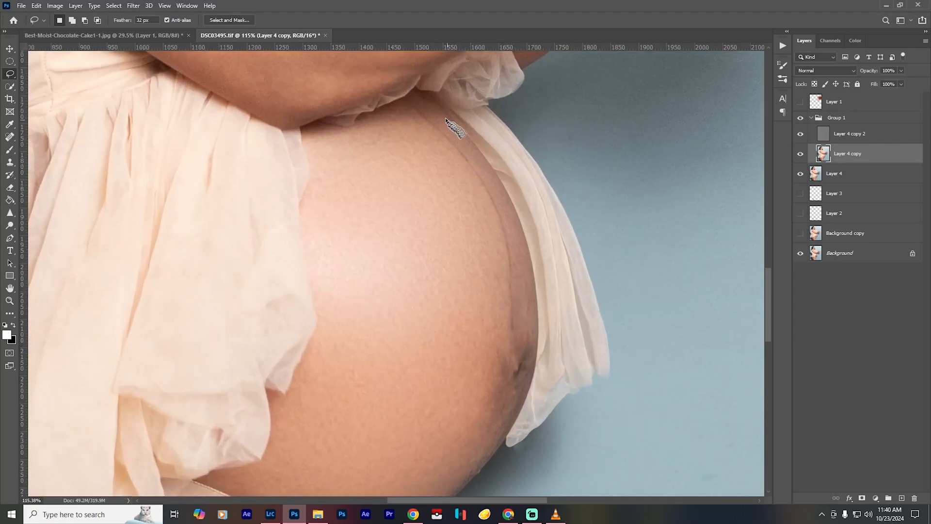
{"action": "mouse_move", "coordinate": [434, 109]}
{"action": "left_mouse_down"}
{"action": "mouse_move", "coordinate": [431, 197]}
{"action": "mouse_move", "coordinate": [473, 271]}
{"action": "mouse_move", "coordinate": [491, 353]}
{"action": "mouse_move", "coordinate": [491, 436]}
{"action": "mouse_move", "coordinate": [528, 369]}
{"action": "mouse_move", "coordinate": [532, 289]}
{"action": "left_mouse_up"}
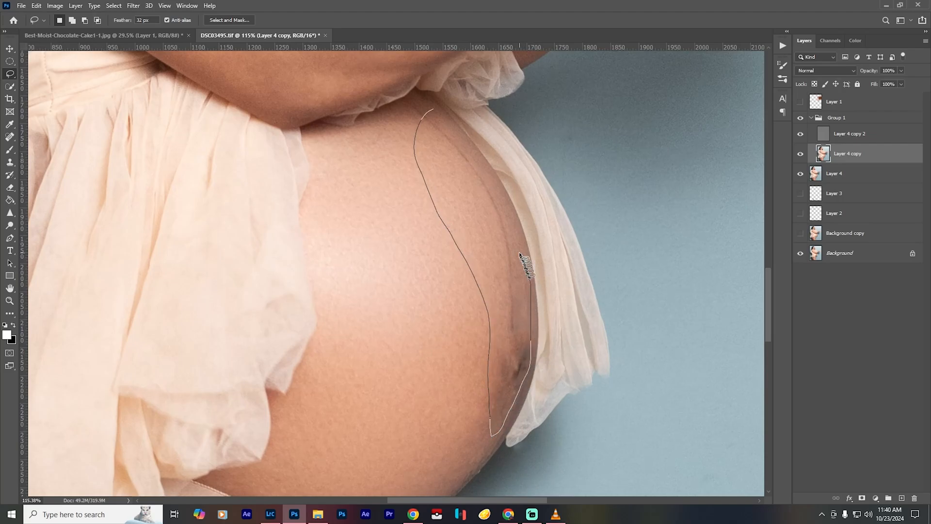
{"action": "left_click_drag", "start_coordinate": [519, 252], "coordinate": [521, 255]}
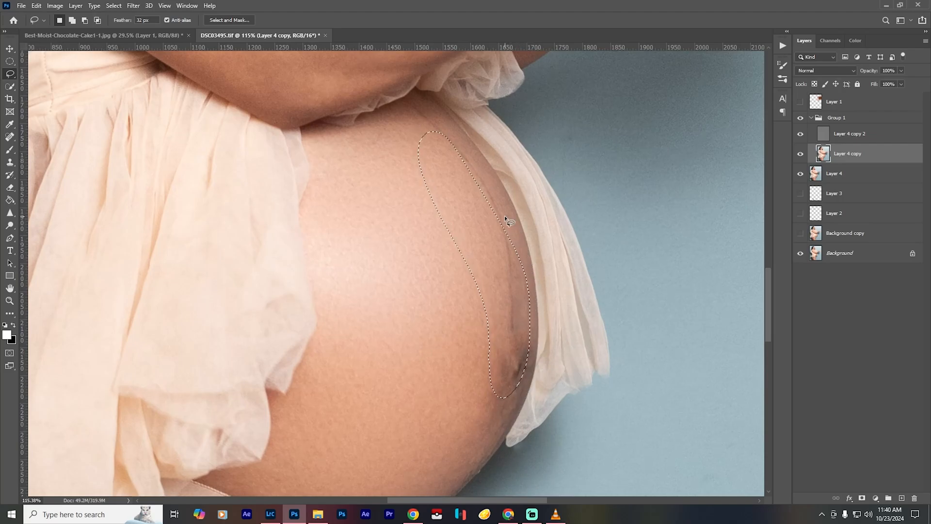
- Apply a Gaussian Blur with a 21-pixel radius to the belly-edge strip and compare the result by toggling Group 1's visibility
{"action": "key", "text": "ctrl+alt+f"}
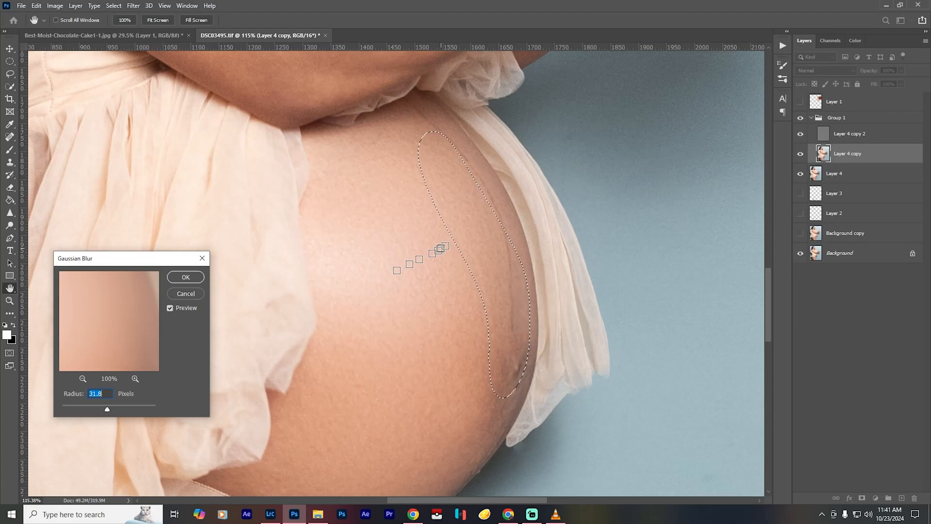
{"action": "left_click", "coordinate": [469, 228]}
{"action": "key", "text": "ctrl+h"}
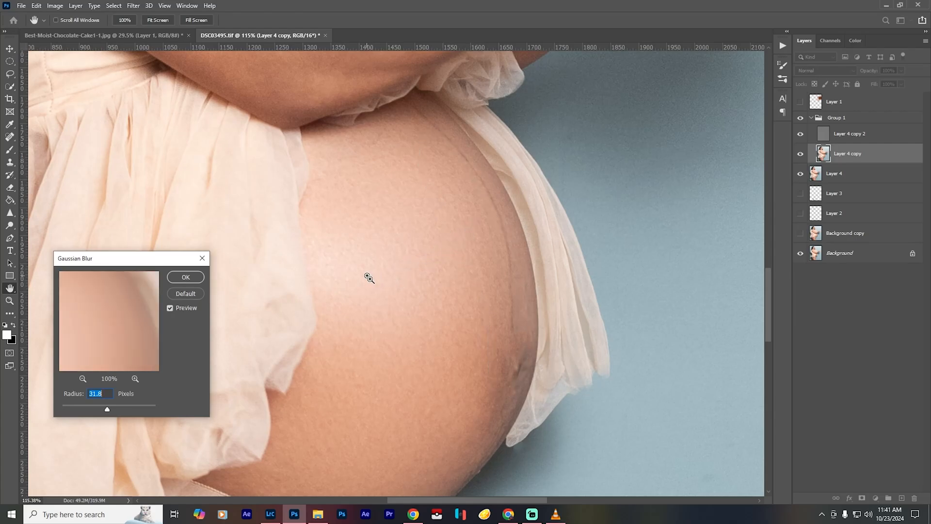
{"action": "key", "text": "ctrl+0"}
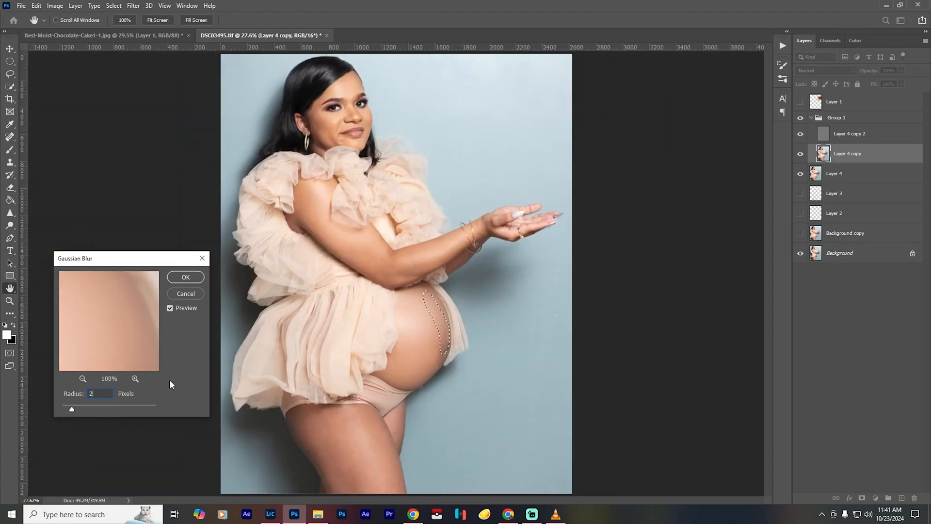
{"action": "type", "text": "1"}
{"action": "left_click", "coordinate": [185, 277]}
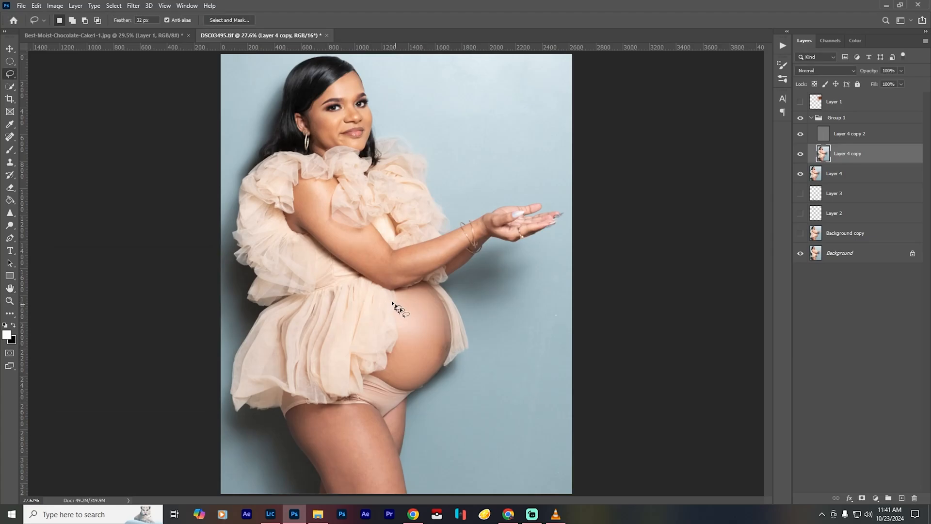
{"action": "left_click", "coordinate": [800, 118]}
{"action": "left_click", "coordinate": [801, 118]}
- Lasso the shadowed back half of the near thigh, from below the underwear to the picture's lower edge
{"action": "scroll", "coordinate": [340, 451], "scroll_direction": "up", "scroll_amount": 5}
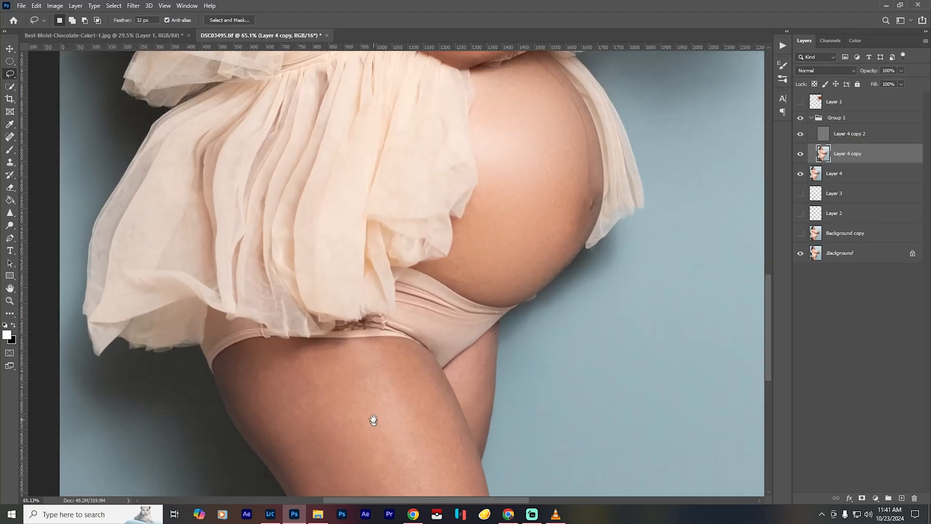
{"action": "left_click_drag", "start_coordinate": [374, 417], "coordinate": [367, 229]}
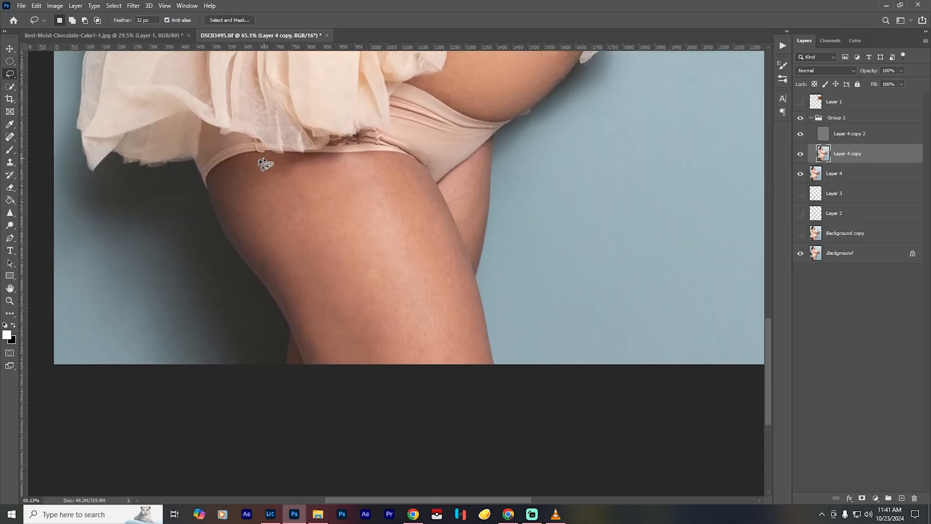
{"action": "mouse_move", "coordinate": [265, 156]}
{"action": "left_mouse_down"}
{"action": "mouse_move", "coordinate": [223, 170]}
{"action": "mouse_move", "coordinate": [221, 206]}
{"action": "mouse_move", "coordinate": [245, 256]}
{"action": "mouse_move", "coordinate": [311, 350]}
{"action": "mouse_move", "coordinate": [356, 379]}
{"action": "mouse_move", "coordinate": [386, 369]}
{"action": "mouse_move", "coordinate": [355, 240]}
{"action": "mouse_move", "coordinate": [312, 168]}
{"action": "mouse_move", "coordinate": [269, 157]}
{"action": "left_mouse_up"}
- Apply a Gaussian Blur with a 28-pixel radius to the shadowed thigh area and compare the result by toggling Group 1's visibility
{"action": "key", "text": "ctrl+alt+f"}
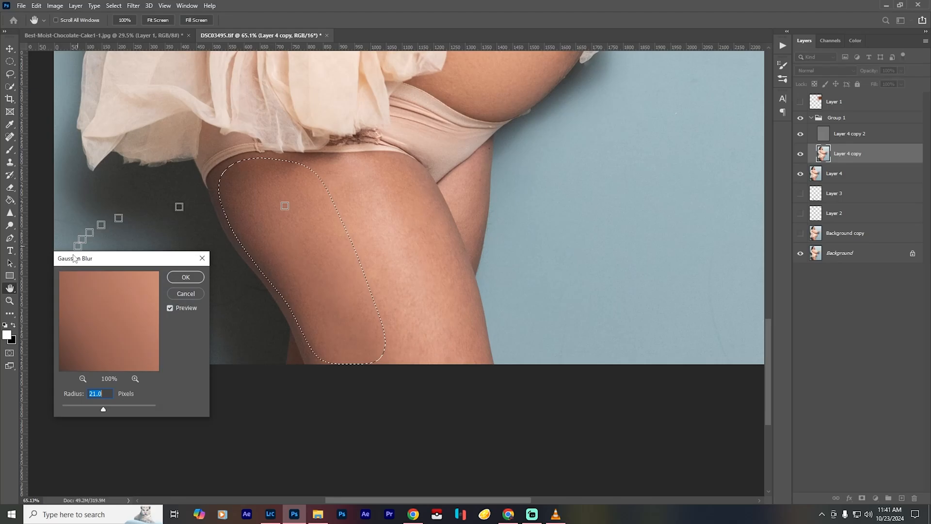
{"action": "key", "text": "ctrl+0"}
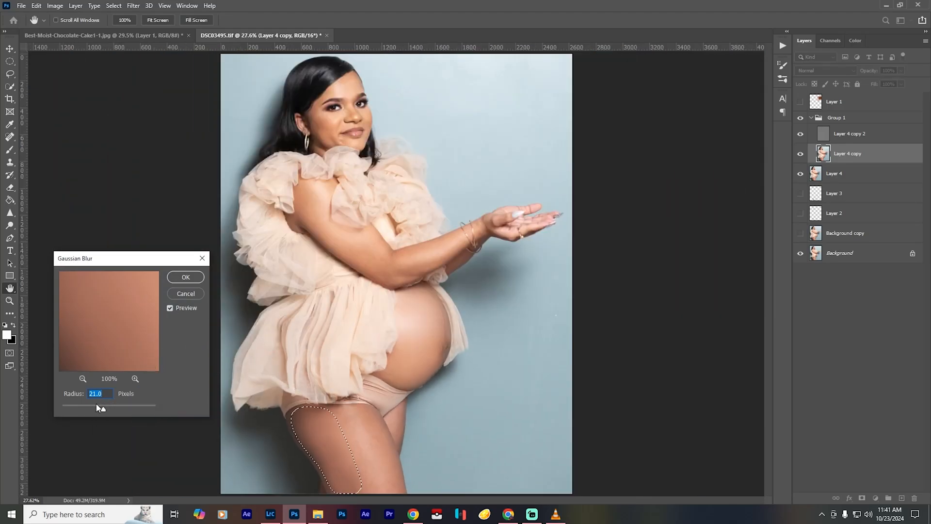
{"action": "type", "text": "14"}
{"action": "left_click", "coordinate": [64, 397]}
{"action": "type", "text": "28"}
{"action": "left_click", "coordinate": [185, 277]}
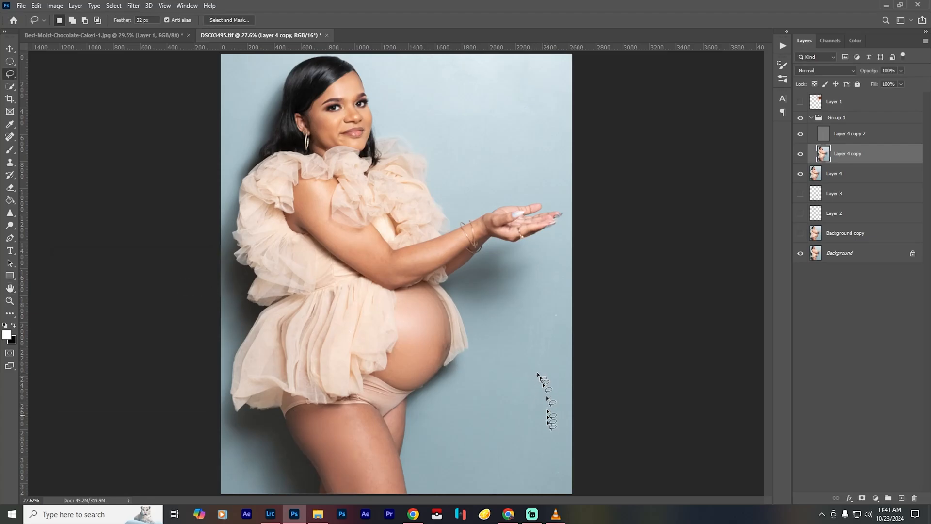
{"action": "left_click", "coordinate": [803, 118]}
{"action": "left_click", "coordinate": [803, 117]}
- Lasso the lighter front half of the near thigh down to the picture's lower edge
{"action": "scroll", "coordinate": [371, 457], "scroll_direction": "up", "scroll_amount": 11}
{"action": "mouse_move", "coordinate": [357, 439]}
{"action": "left_mouse_down"}
{"action": "mouse_move", "coordinate": [291, 268]}
{"action": "mouse_move", "coordinate": [292, 331]}
{"action": "left_mouse_up"}
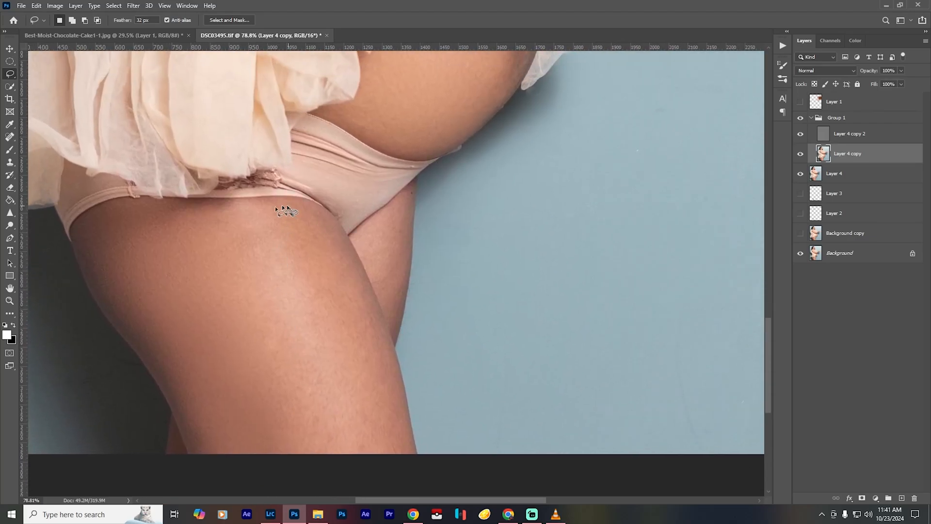
{"action": "mouse_move", "coordinate": [286, 208]}
{"action": "left_mouse_down"}
{"action": "mouse_move", "coordinate": [202, 225]}
{"action": "mouse_move", "coordinate": [294, 461]}
{"action": "mouse_move", "coordinate": [410, 484]}
{"action": "mouse_move", "coordinate": [394, 402]}
{"action": "mouse_move", "coordinate": [326, 218]}
{"action": "mouse_move", "coordinate": [291, 208]}
{"action": "left_mouse_up"}
- Apply a Gaussian Blur with a 21-pixel radius to the lighter front half of the near thigh and remove the selection
{"action": "key", "text": "ctrl+alt+f"}
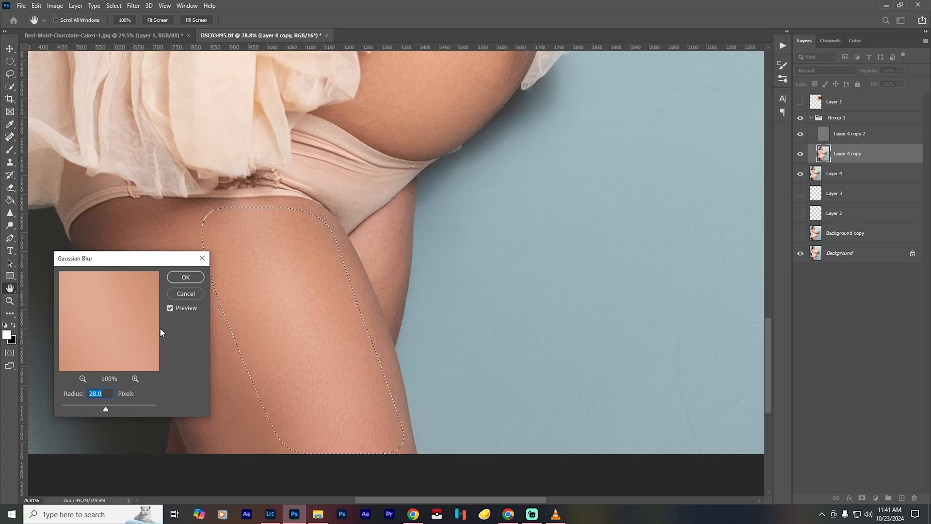
{"action": "type", "text": "21"}
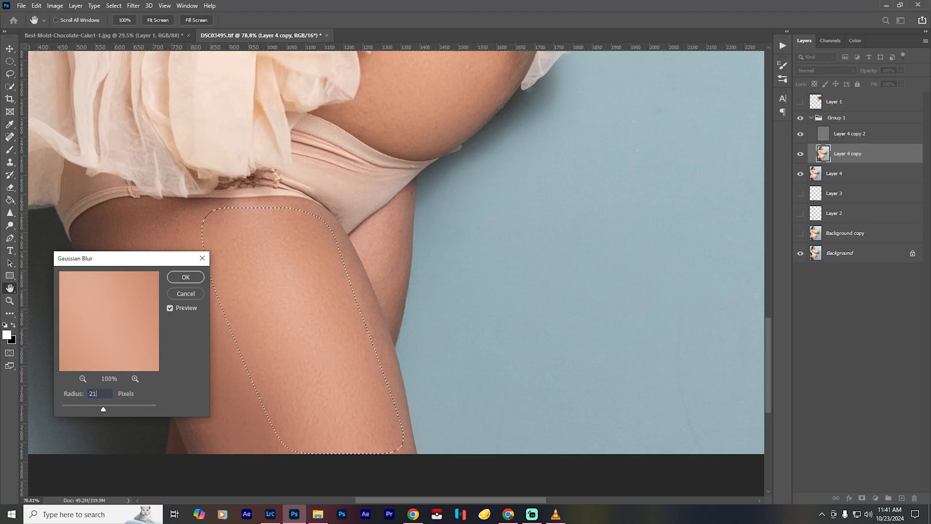
{"action": "left_click", "coordinate": [186, 278]}
{"action": "key", "text": "l"}
{"action": "key", "text": "ctrl+d"}
{"action": "key", "text": "ctrl+0"}
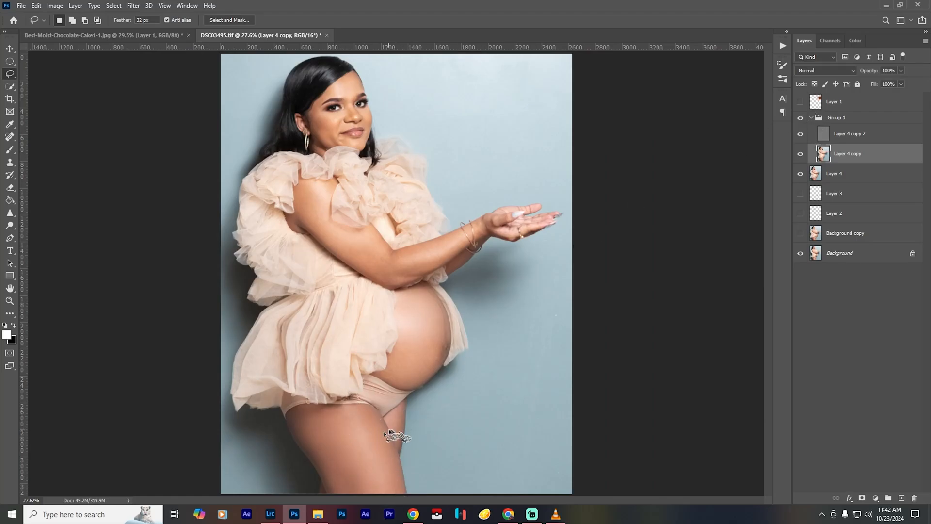
- Lasso the visible skin of the far thigh, apply a Gaussian Blur with a 7-pixel radius, and remove the selection
{"action": "scroll", "coordinate": [381, 421], "scroll_direction": "up", "scroll_amount": 2}
{"action": "scroll", "coordinate": [382, 421], "scroll_direction": "up", "scroll_amount": 5}
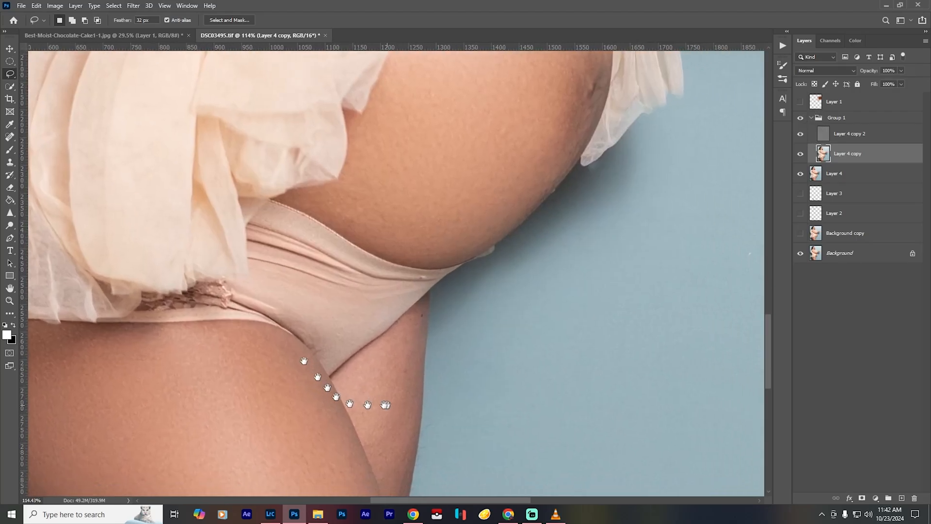
{"action": "mouse_move", "coordinate": [382, 421]}
{"action": "left_mouse_down"}
{"action": "mouse_move", "coordinate": [304, 360]}
{"action": "mouse_move", "coordinate": [286, 321]}
{"action": "mouse_move", "coordinate": [373, 250]}
{"action": "mouse_move", "coordinate": [356, 416]}
{"action": "left_mouse_up"}
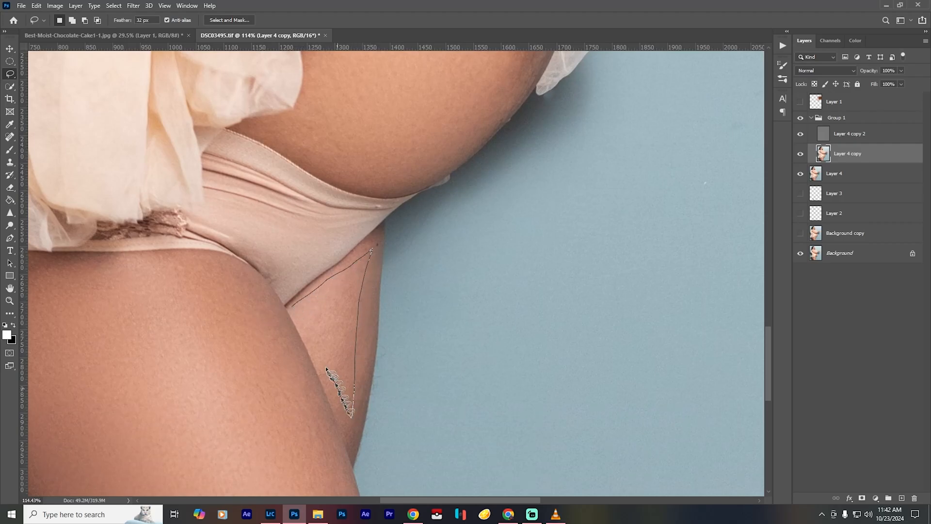
{"action": "left_click_drag", "start_coordinate": [314, 344], "coordinate": [311, 335]}
{"action": "key", "text": "ctrl+alt+f"}
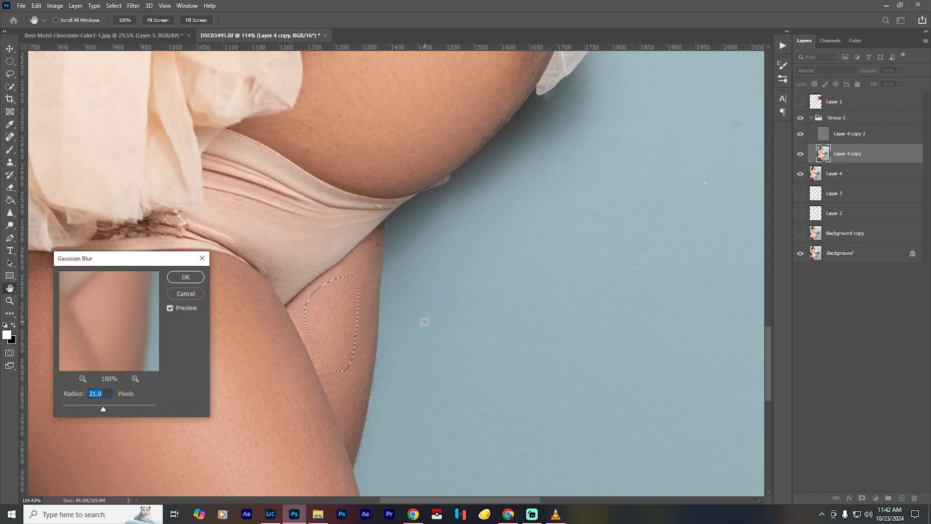
{"action": "type", "text": "7"}
{"action": "left_click", "coordinate": [186, 277]}
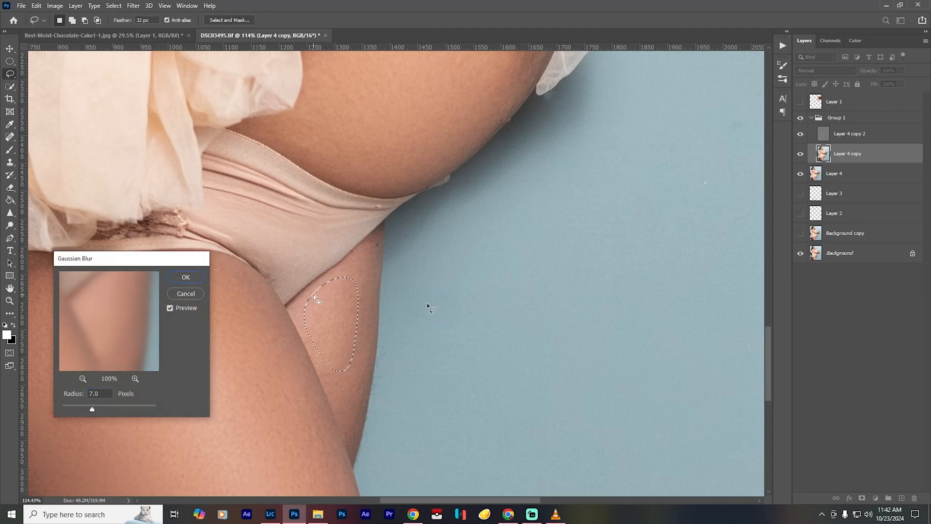
{"action": "key", "text": "ctrl+d"}
{"action": "key", "text": "ctrl+0"}
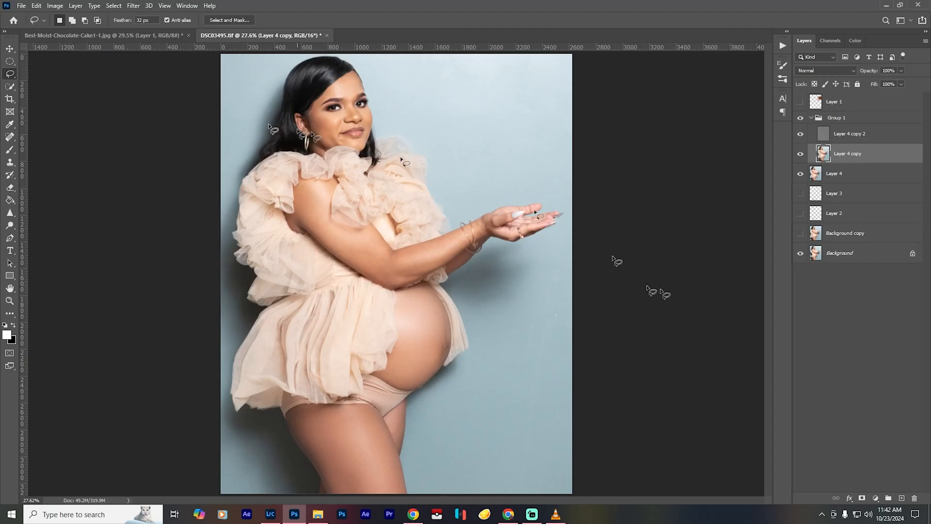
- Lasso the bare shoulder between the ruffles and soften it with a Gaussian Blur
{"action": "scroll", "coordinate": [325, 147], "scroll_direction": "up", "scroll_amount": 5}
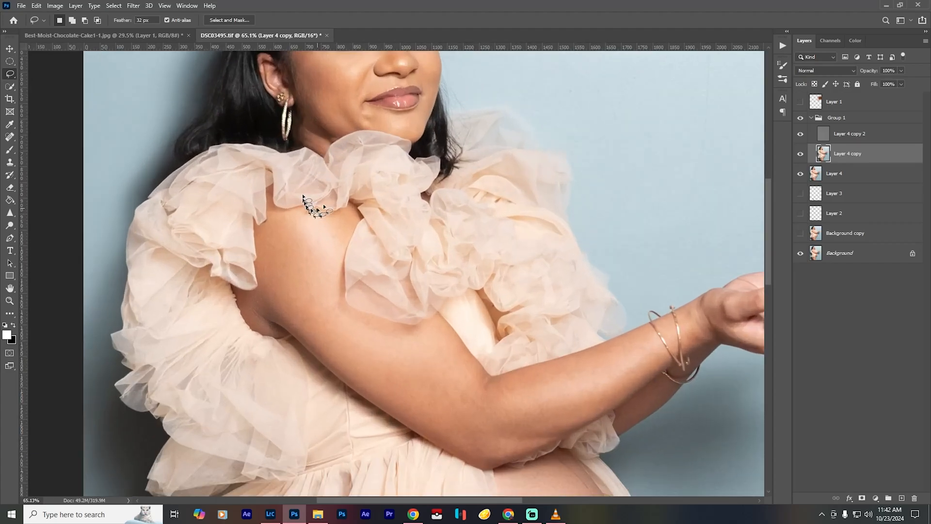
{"action": "mouse_move", "coordinate": [342, 218]}
{"action": "left_mouse_down"}
{"action": "mouse_move", "coordinate": [273, 211]}
{"action": "mouse_move", "coordinate": [254, 308]}
{"action": "mouse_move", "coordinate": [262, 327]}
{"action": "mouse_move", "coordinate": [275, 310]}
{"action": "mouse_move", "coordinate": [327, 318]}
{"action": "mouse_move", "coordinate": [348, 219]}
{"action": "left_mouse_up"}
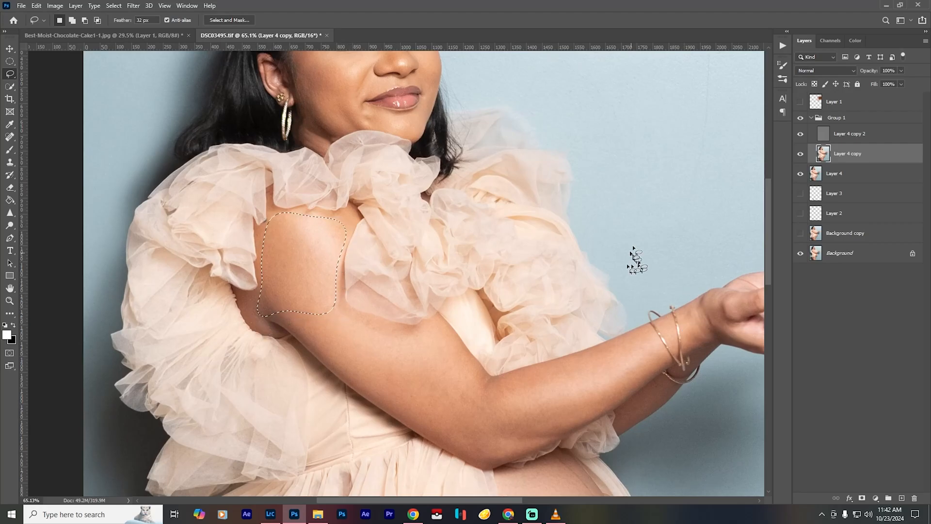
{"action": "key", "text": "ctrl+alt+f"}
{"action": "key", "text": "Return"}
- Lasso the upper arm down to the elbow and apply a Gaussian Blur with a 21-pixel radius
{"action": "mouse_move", "coordinate": [330, 293]}
{"action": "left_mouse_down"}
{"action": "mouse_move", "coordinate": [297, 323]}
{"action": "mouse_move", "coordinate": [458, 357]}
{"action": "left_mouse_up"}
{"action": "key", "text": "ctrl+alt+f"}
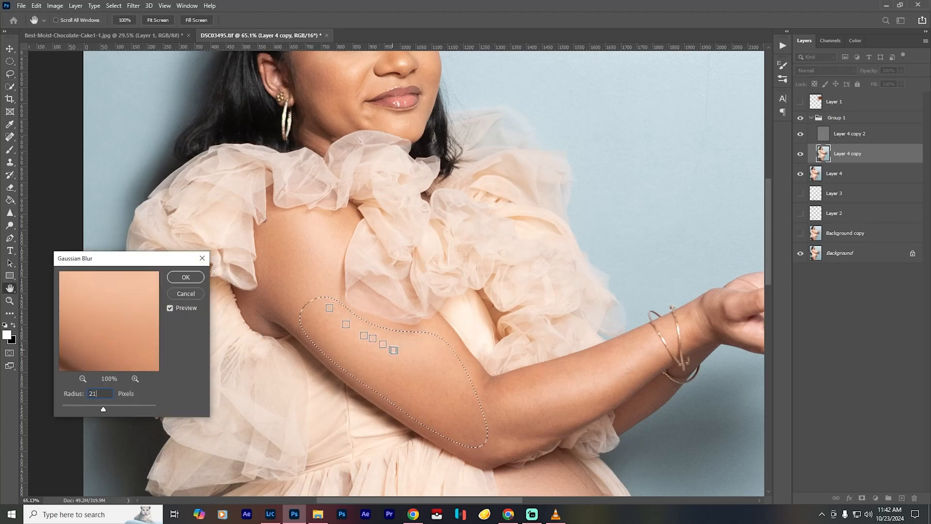
{"action": "key", "text": "ctrl+0"}
{"action": "left_click", "coordinate": [181, 275]}
- Lasso the forearm skin and apply a Gaussian Blur with a 21-pixel radius
{"action": "scroll", "coordinate": [423, 257], "scroll_direction": "up", "scroll_amount": 13}
{"action": "mouse_move", "coordinate": [526, 189]}
{"action": "left_mouse_down"}
{"action": "mouse_move", "coordinate": [406, 228]}
{"action": "mouse_move", "coordinate": [547, 215]}
{"action": "mouse_move", "coordinate": [538, 192]}
{"action": "left_mouse_up"}
{"action": "key", "text": "ctrl+alt+f"}
{"action": "left_click", "coordinate": [183, 277]}
{"action": "key", "text": "ctrl+0"}
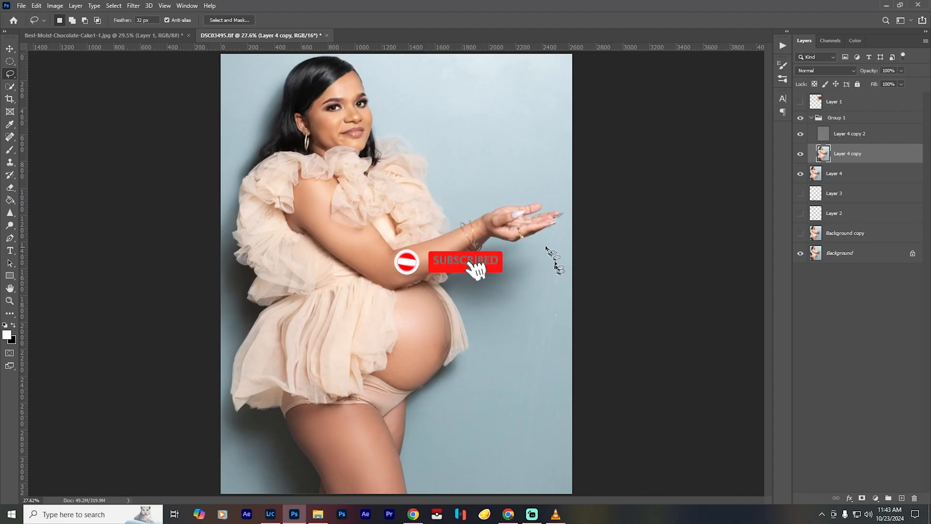
- Lasso the forehead between hairline and eyebrows and apply a Gaussian Blur with a 21-pixel radius
{"action": "scroll", "coordinate": [335, 80], "scroll_direction": "up", "scroll_amount": 14}
{"action": "left_click_drag", "start_coordinate": [330, 123], "coordinate": [379, 173]}
{"action": "left_click_drag", "start_coordinate": [433, 127], "coordinate": [347, 195]}
{"action": "key", "text": "ctrl+alt+f"}
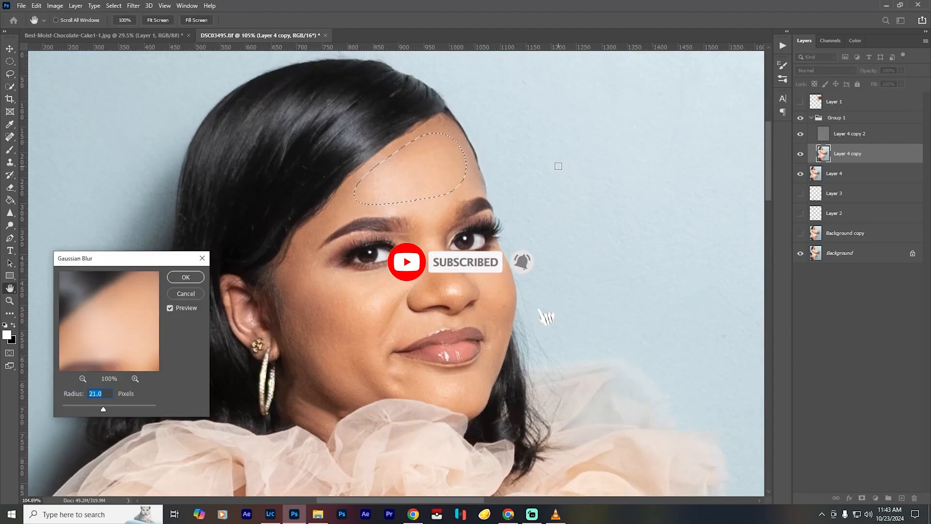
{"action": "key", "text": "ctrl+0"}
{"action": "left_click", "coordinate": [182, 278]}
- Lasso the near cheek from beside the eye down to the jaw and apply a Gaussian Blur with a 21-pixel radius
{"action": "scroll", "coordinate": [307, 125], "scroll_direction": "up", "scroll_amount": 6}
{"action": "scroll", "coordinate": [307, 125], "scroll_direction": "up", "scroll_amount": 3}
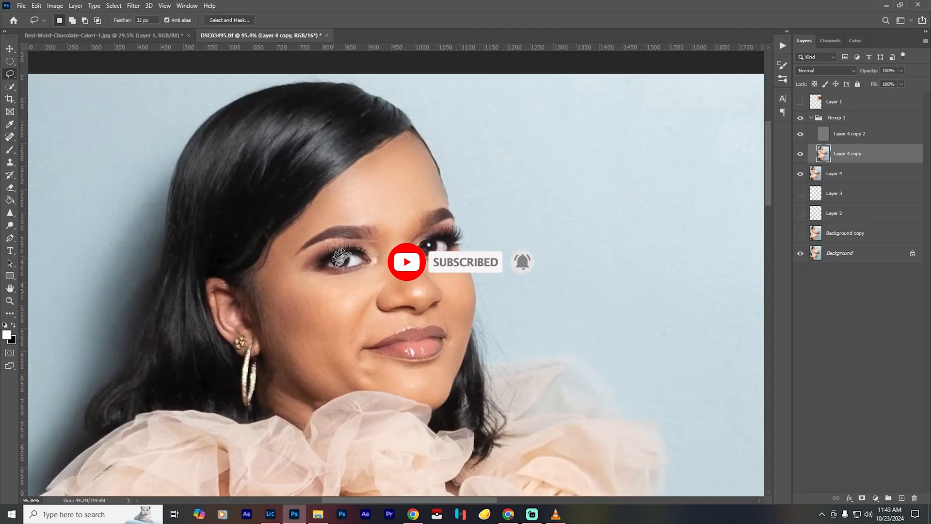
{"action": "mouse_move", "coordinate": [280, 257]}
{"action": "left_mouse_down"}
{"action": "mouse_move", "coordinate": [266, 354]}
{"action": "mouse_move", "coordinate": [328, 400]}
{"action": "mouse_move", "coordinate": [353, 345]}
{"action": "mouse_move", "coordinate": [280, 257]}
{"action": "left_mouse_up"}
{"action": "key", "text": "ctrl+alt+f"}
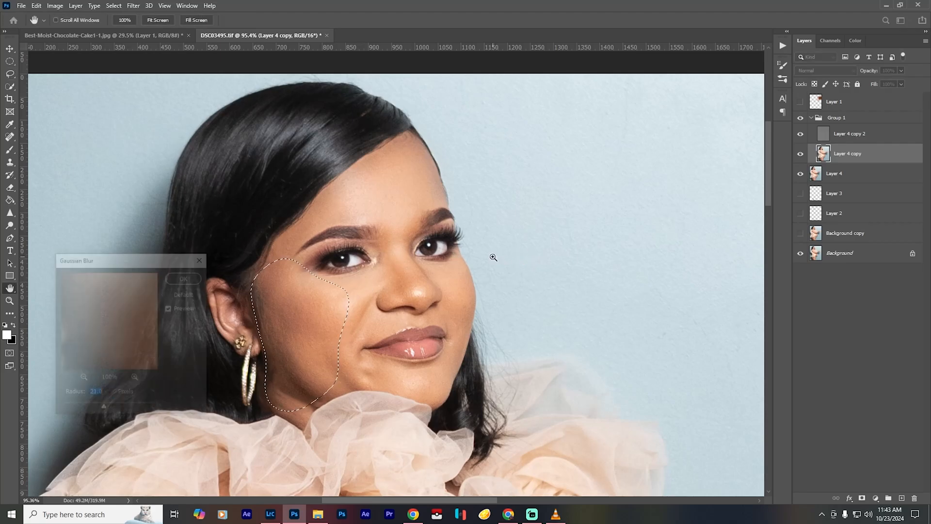
{"action": "left_click", "coordinate": [185, 277]}
{"action": "key", "text": "ctrl+0"}
- Lasso the bridge of the nose between the eyes down to its tip and apply a 21-pixel Gaussian Blur
{"action": "scroll", "coordinate": [306, 125], "scroll_direction": "up", "scroll_amount": 10}
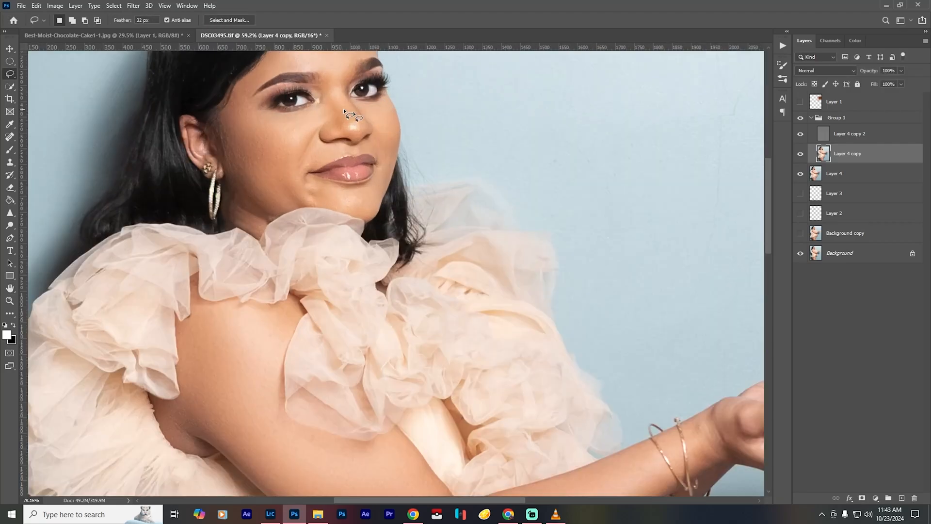
{"action": "mouse_move", "coordinate": [340, 157]}
{"action": "left_mouse_down"}
{"action": "mouse_move", "coordinate": [298, 264]}
{"action": "mouse_move", "coordinate": [354, 191]}
{"action": "mouse_move", "coordinate": [340, 156]}
{"action": "left_mouse_up"}
{"action": "key", "text": "ctrl+alt+f"}
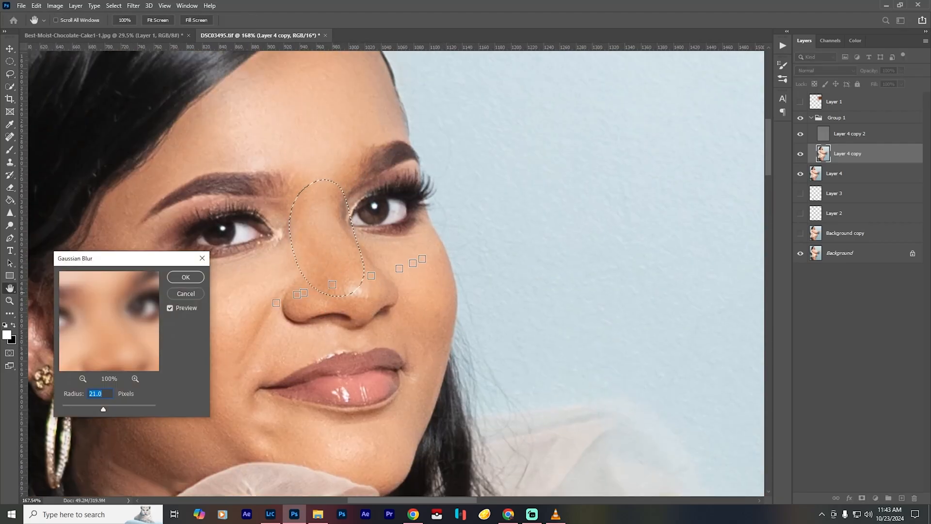
{"action": "left_click", "coordinate": [184, 277]}
- Lasso the small far cheek area beside the nose and apply a 21-pixel Gaussian Blur
{"action": "mouse_move", "coordinate": [416, 233]}
{"action": "left_mouse_down"}
{"action": "mouse_move", "coordinate": [360, 242]}
{"action": "mouse_move", "coordinate": [416, 234]}
{"action": "left_mouse_up"}
{"action": "key", "text": "ctrl+alt+f"}
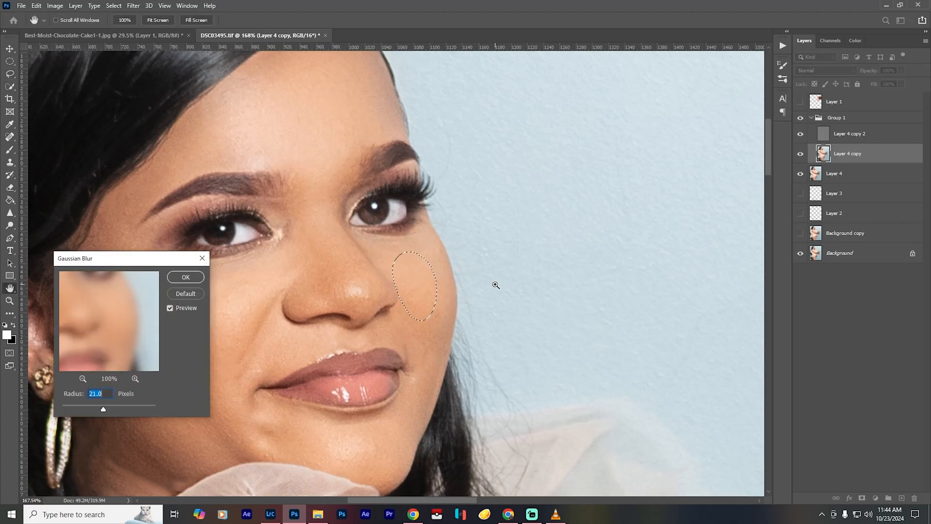
{"action": "key", "text": "Return"}
{"action": "key", "text": "ctrl+0"}
- Lasso the chin below the lips and apply a Gaussian Blur with a 21-pixel radius
{"action": "scroll", "coordinate": [388, 151], "scroll_direction": "up", "scroll_amount": 10}
{"action": "mouse_move", "coordinate": [396, 141]}
{"action": "left_mouse_down"}
{"action": "mouse_move", "coordinate": [427, 150]}
{"action": "mouse_move", "coordinate": [396, 141]}
{"action": "left_mouse_up"}
{"action": "key", "text": "ctrl+alt+f"}
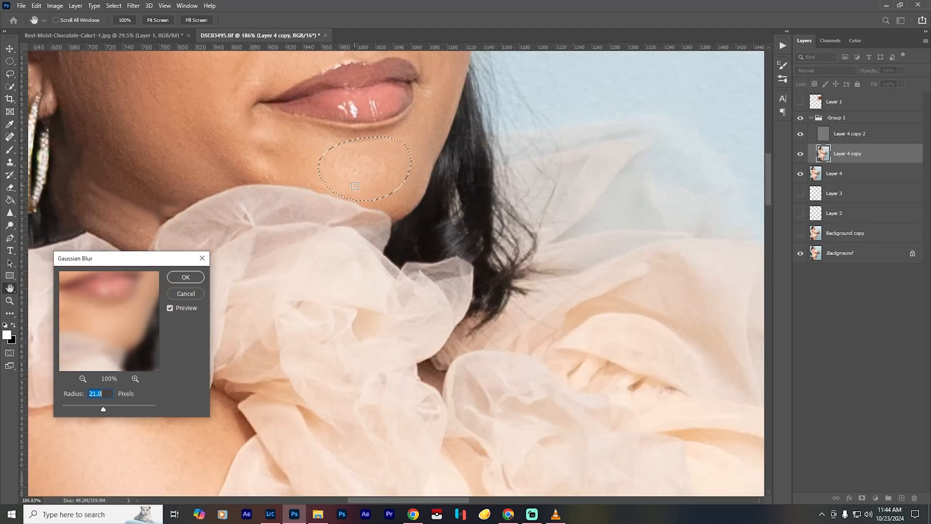
{"action": "key", "text": "Return"}
{"action": "key", "text": "ctrl+0"}
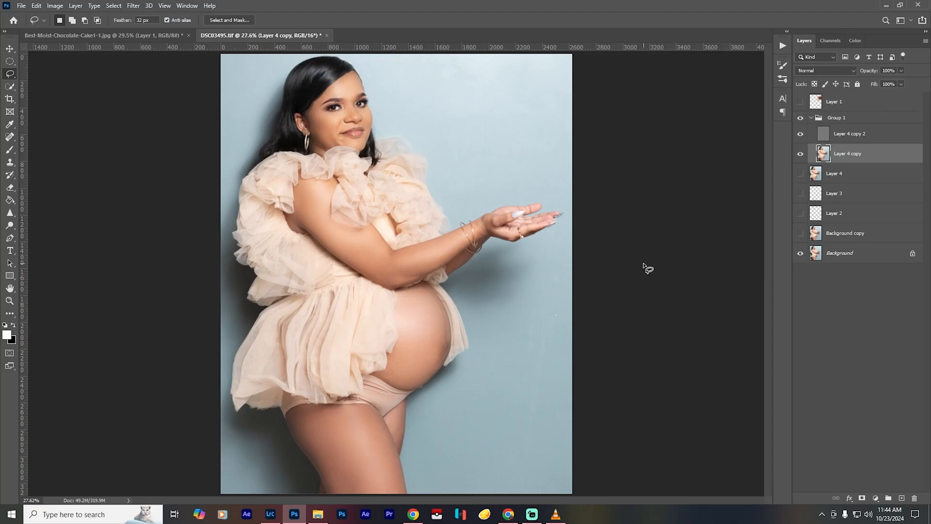
- Compare the retouched portrait with the original by toggling Group 1's visibility
{"action": "left_click", "coordinate": [801, 121]}
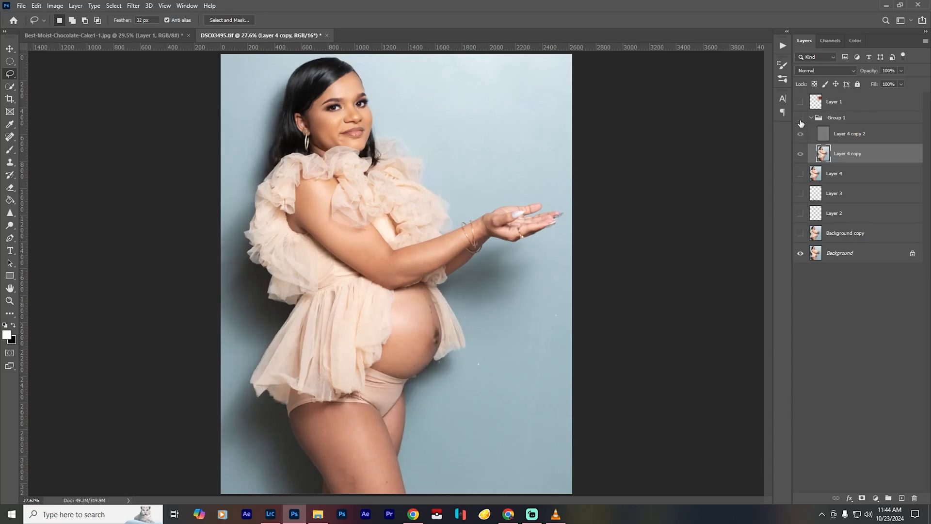
{"action": "left_click", "coordinate": [800, 121]}
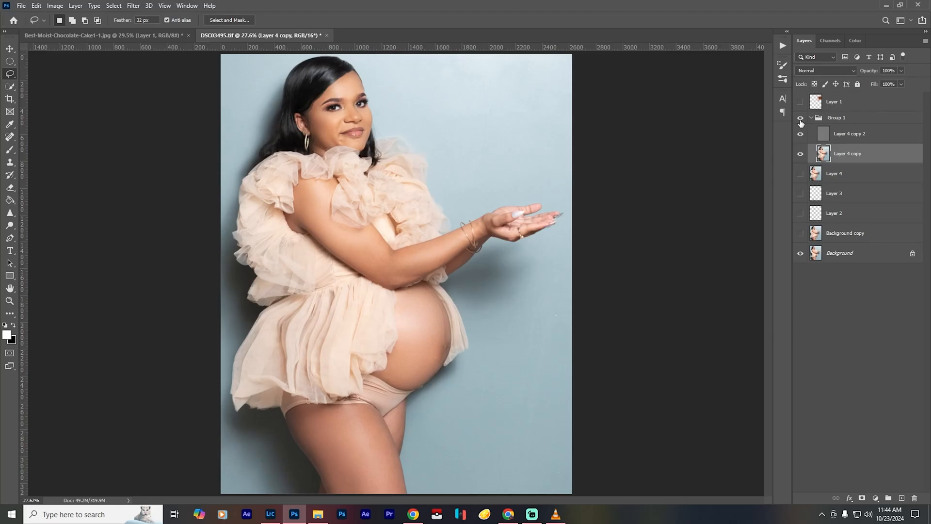
{"action": "left_click", "coordinate": [801, 121]}
{"action": "left_click", "coordinate": [801, 121]}
- Collapse Group 1, add a strongly brightening Curves adjustment layer above it, and invert its mask to black
{"action": "left_click", "coordinate": [812, 117]}
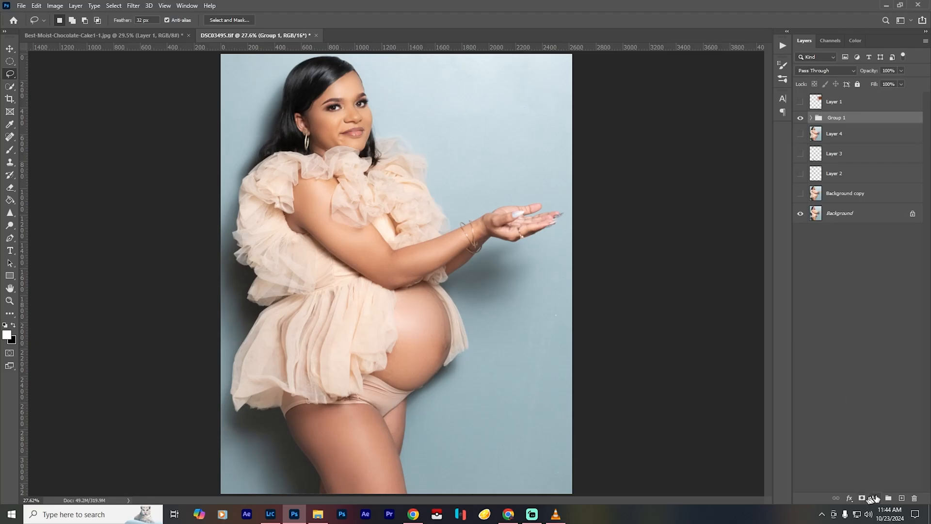
{"action": "left_click", "coordinate": [876, 497]}
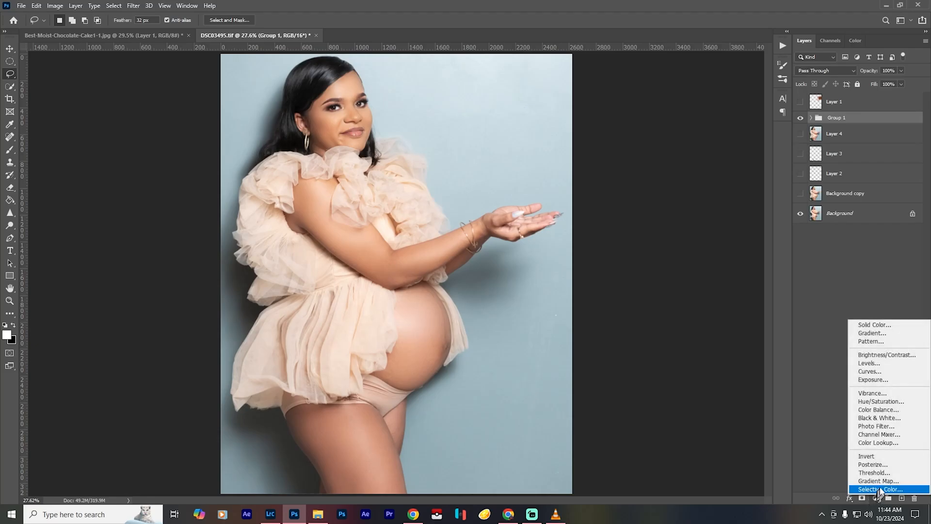
{"action": "left_click", "coordinate": [903, 373]}
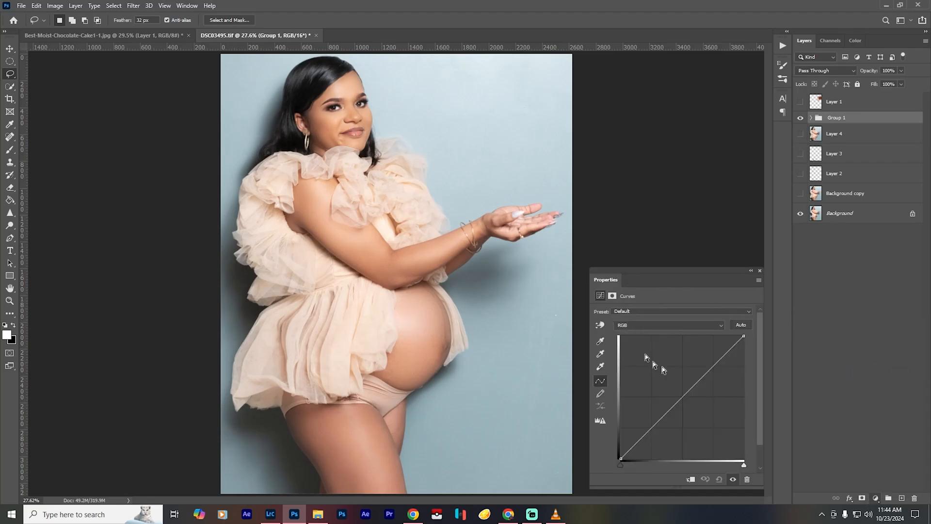
{"action": "left_click_drag", "start_coordinate": [683, 397], "coordinate": [670, 377]}
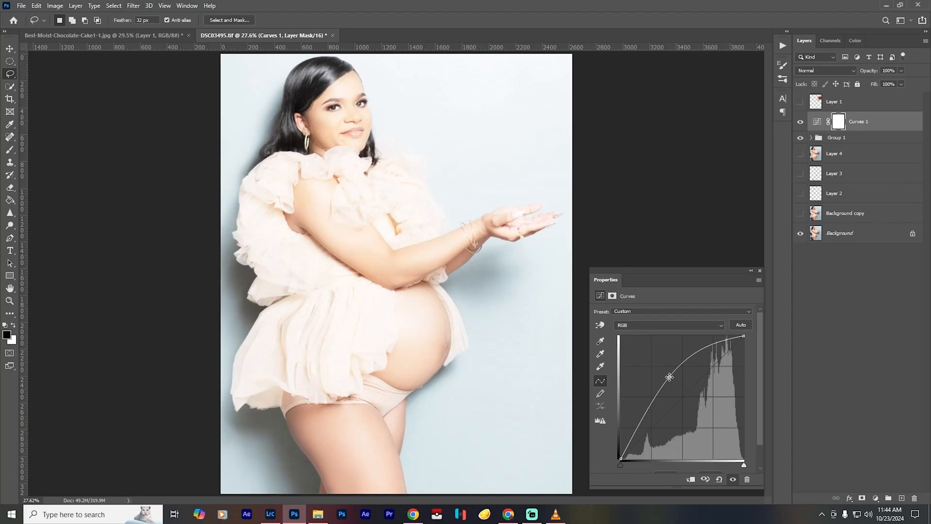
{"action": "key", "text": "ctrl+i"}
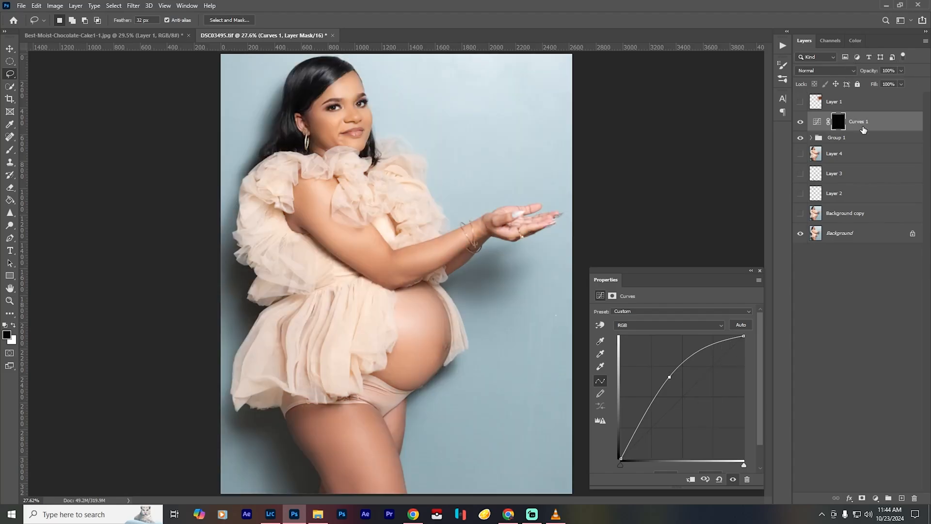
- Rename the brightening Curves layer as dodge and close its curve settings
{"action": "double_click", "coordinate": [858, 124]}
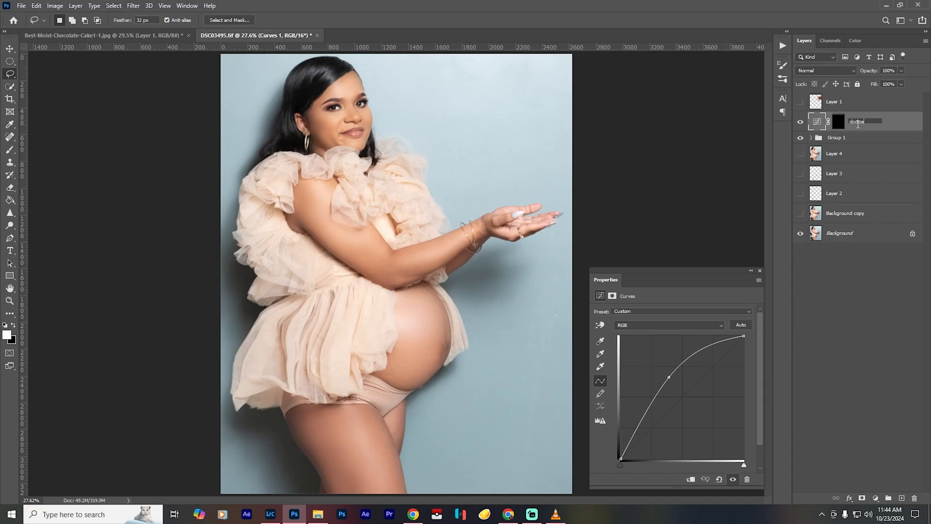
{"action": "type", "text": "dodge"}
{"action": "key", "text": "Return"}
{"action": "left_click", "coordinate": [760, 271]}
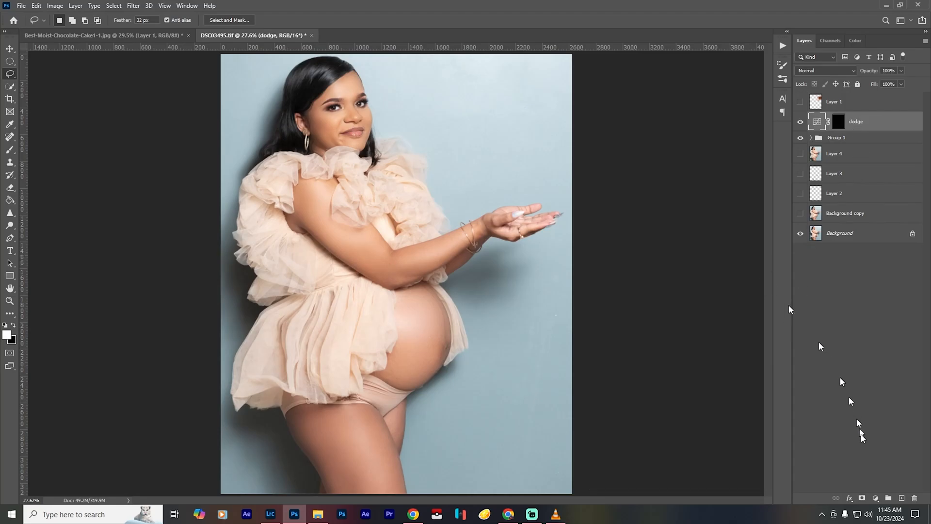
- Add a strongly darkening Curves adjustment layer above the dodge layer and invert its mask to black
{"action": "left_click", "coordinate": [876, 498]}
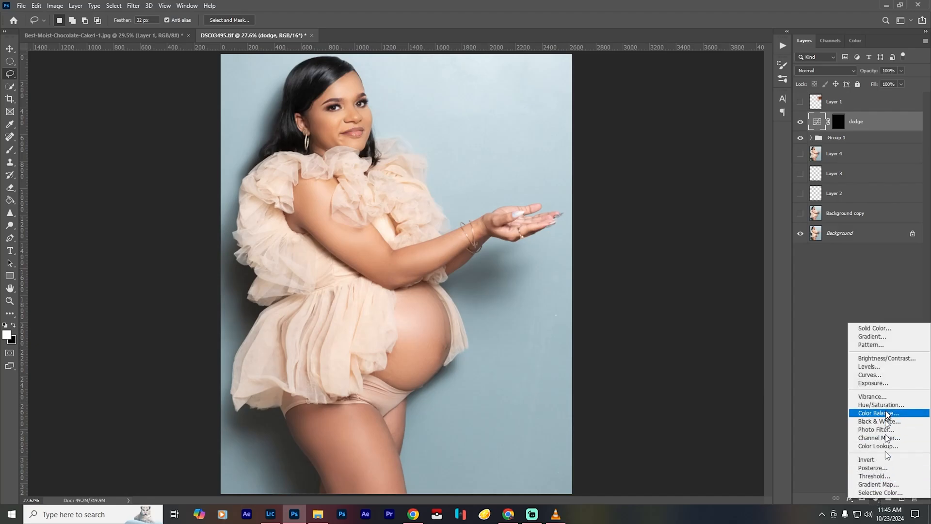
{"action": "left_click", "coordinate": [888, 375]}
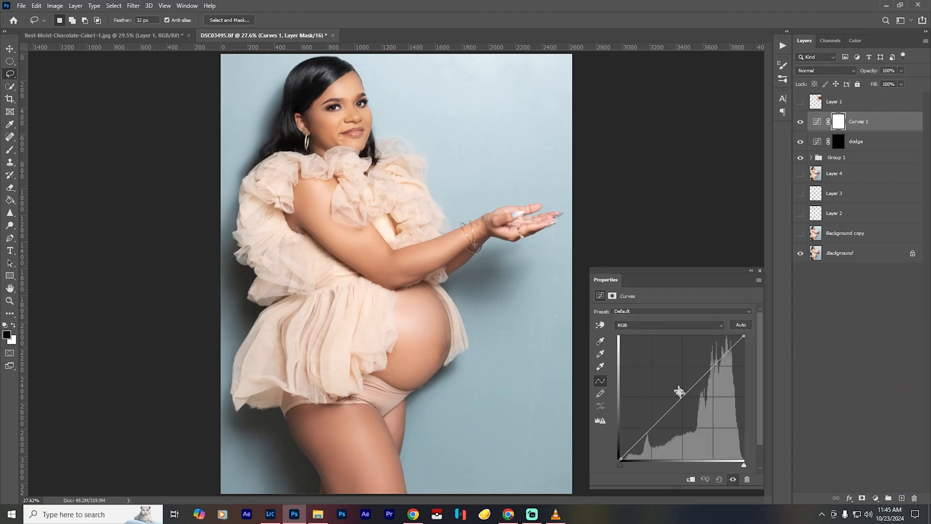
{"action": "left_click_drag", "start_coordinate": [684, 395], "coordinate": [704, 413]}
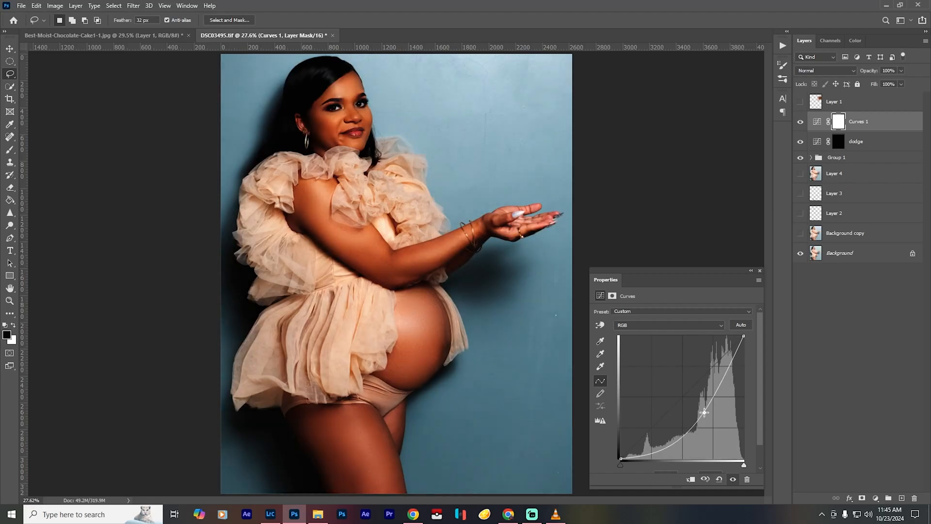
{"action": "key", "text": "ctrl+i"}
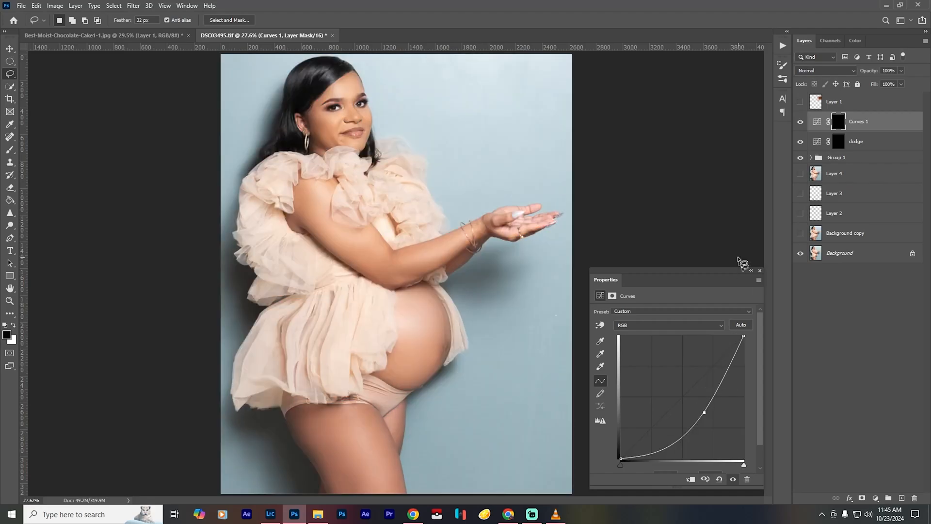
{"action": "left_click", "coordinate": [760, 272]}
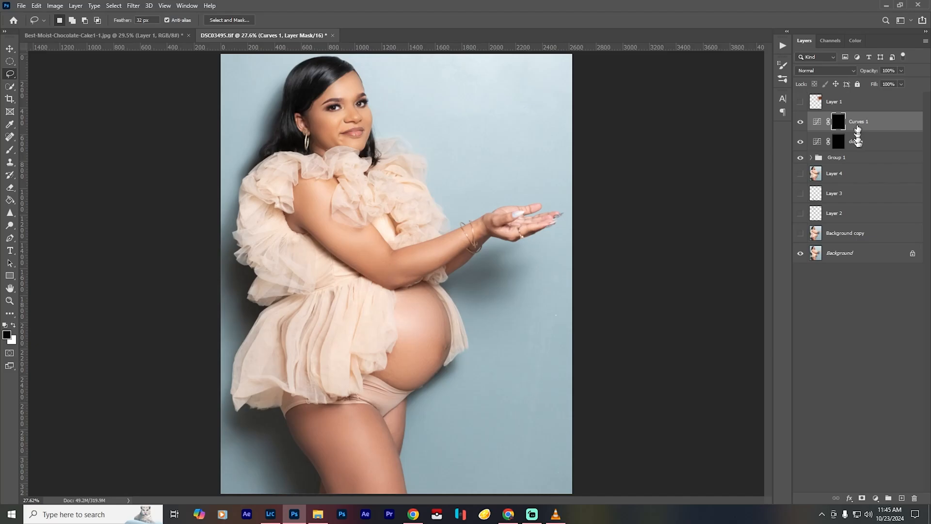
- Rename the darkening Curves layer as burn, group it with the dodge layer, and expand the group
{"action": "double_click", "coordinate": [858, 124]}
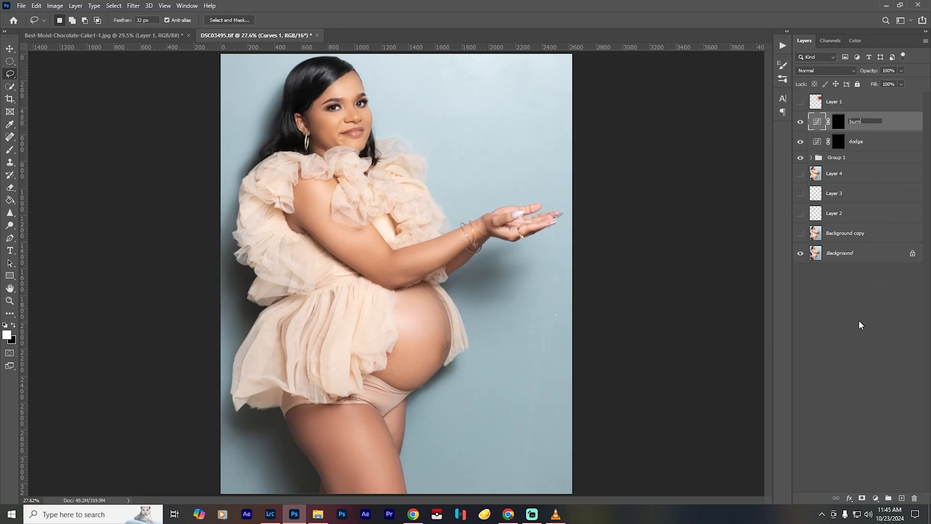
{"action": "key", "text": "Return"}
{"action": "left_click", "coordinate": [879, 148], "text": "shift"}
{"action": "key", "text": "ctrl+g"}
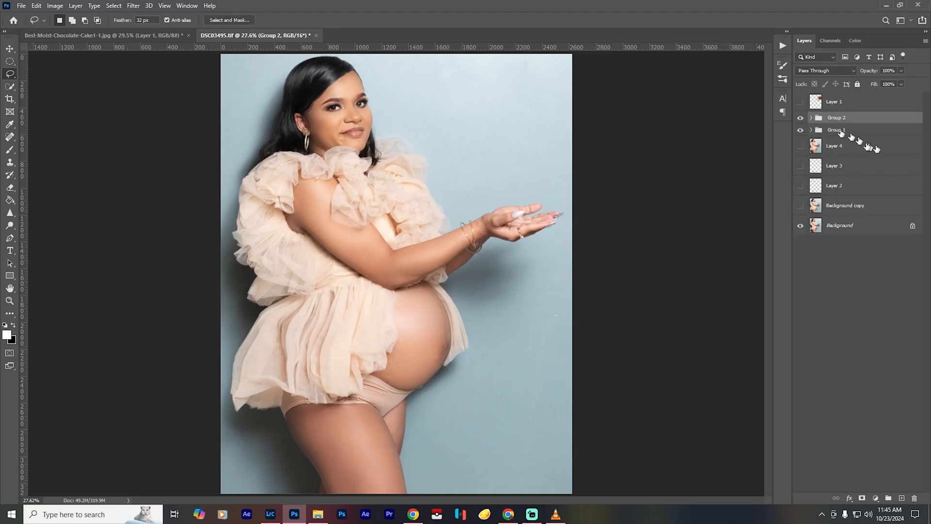
{"action": "left_click", "coordinate": [811, 118]}
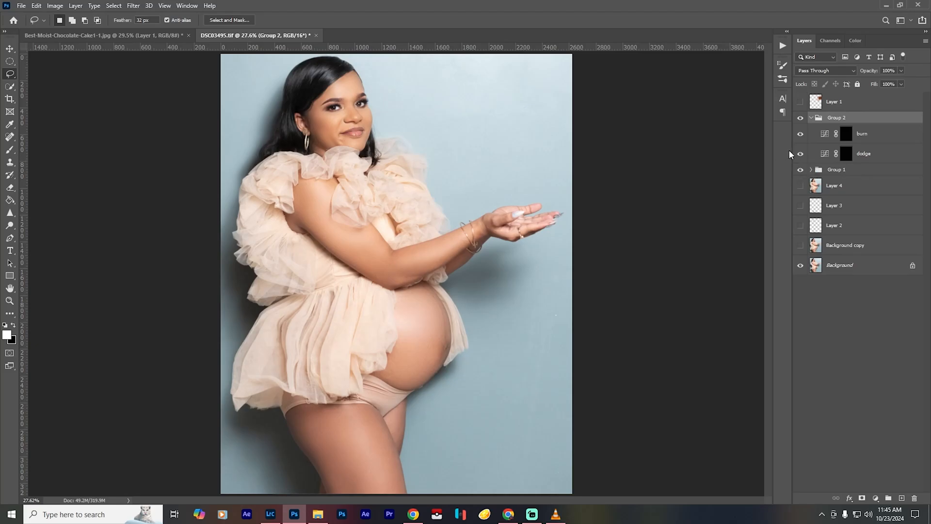
- Target the burn layer's mask and prepare a smaller soft Brush for painting on the belly
{"action": "left_click", "coordinate": [846, 155]}
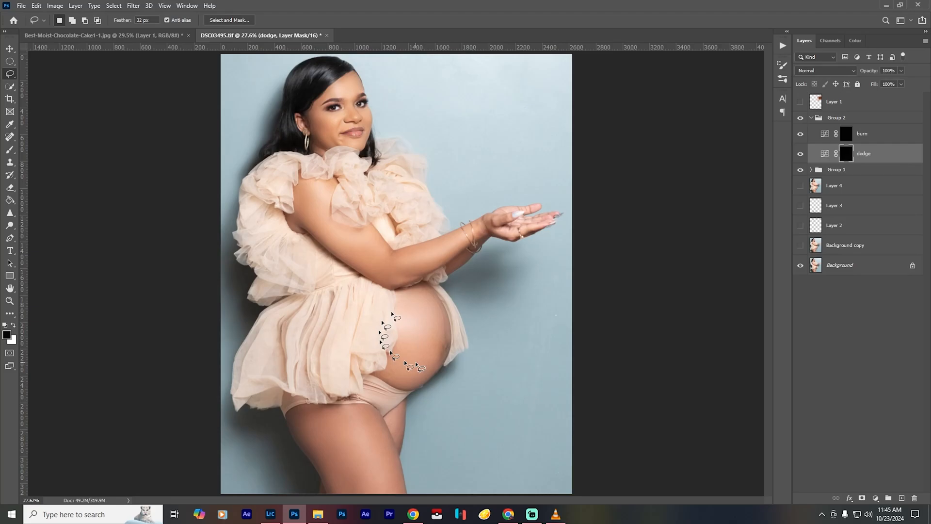
{"action": "left_click", "coordinate": [866, 134]}
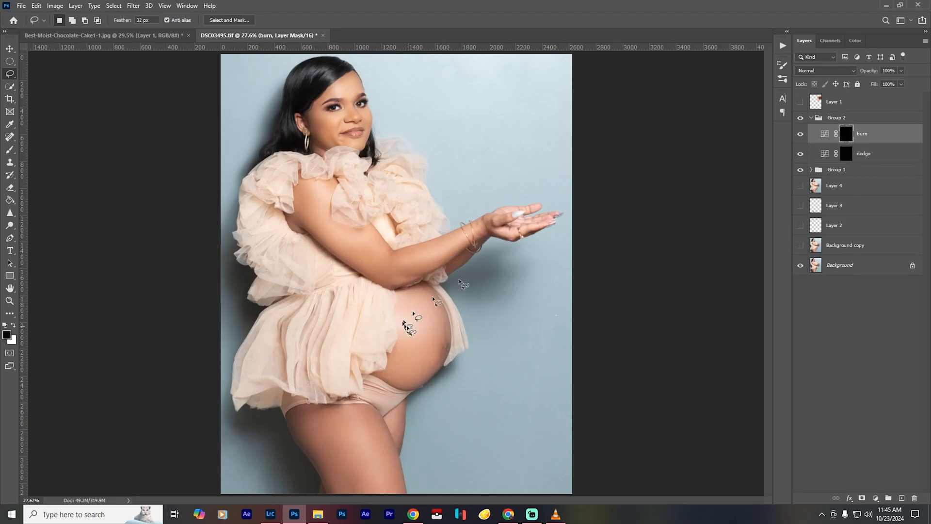
{"action": "key", "text": "b"}
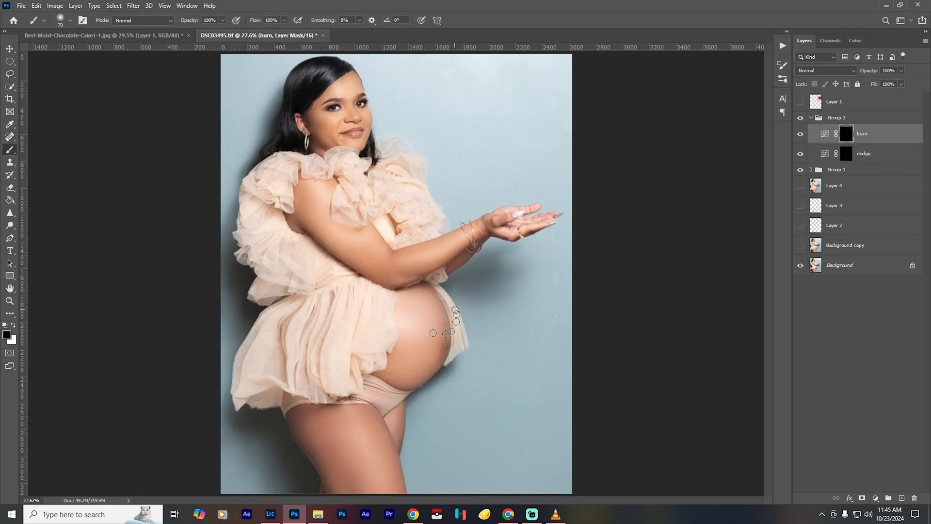
{"action": "scroll", "coordinate": [446, 309], "scroll_direction": "up", "scroll_amount": 5}
{"action": "scroll", "coordinate": [446, 310], "scroll_direction": "up", "scroll_amount": 2}
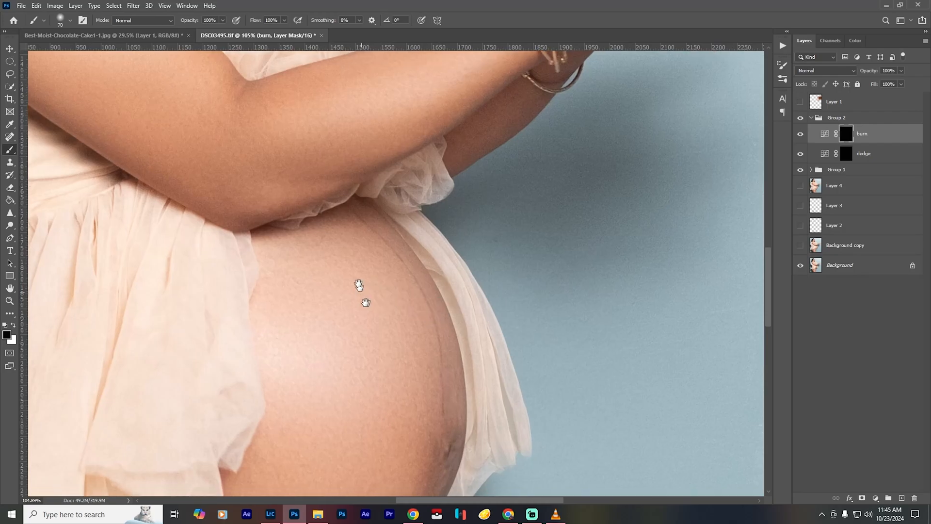
{"action": "left_click_drag", "start_coordinate": [359, 291], "coordinate": [318, 173]}
{"action": "key", "text": "bracketleft"}
{"action": "key", "text": "bracketleft"}
{"action": "key", "text": "bracketleft"}
{"action": "key", "text": "bracketleft"}
{"action": "key", "text": "bracketleft"}
{"action": "key", "text": "bracketleft"}
{"action": "key", "text": "bracketleft"}
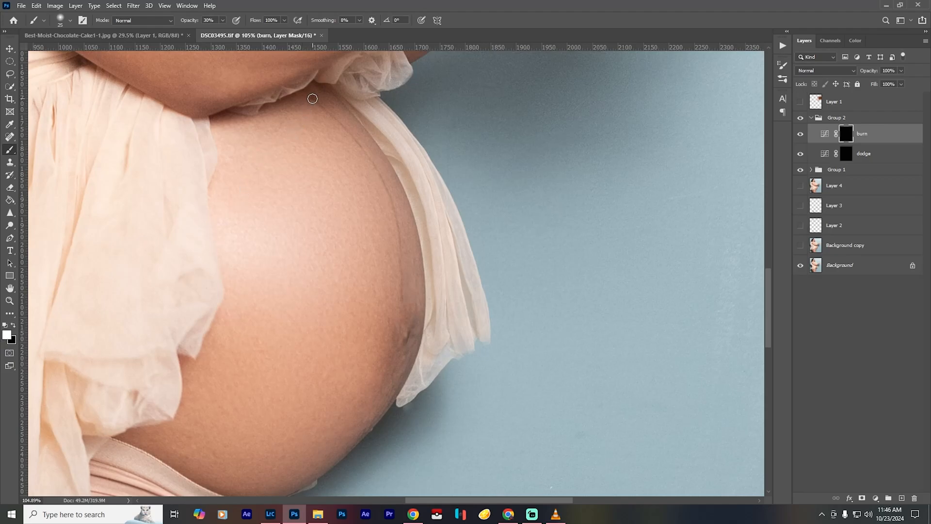
- Try to burn the thin dark line down the belly with a soft 25-pixel brush at 30% opacity
{"action": "mouse_move", "coordinate": [320, 106]}
{"action": "left_mouse_down"}
{"action": "mouse_move", "coordinate": [371, 156]}
{"action": "mouse_move", "coordinate": [392, 202]}
{"action": "mouse_move", "coordinate": [401, 348]}
{"action": "left_mouse_up"}
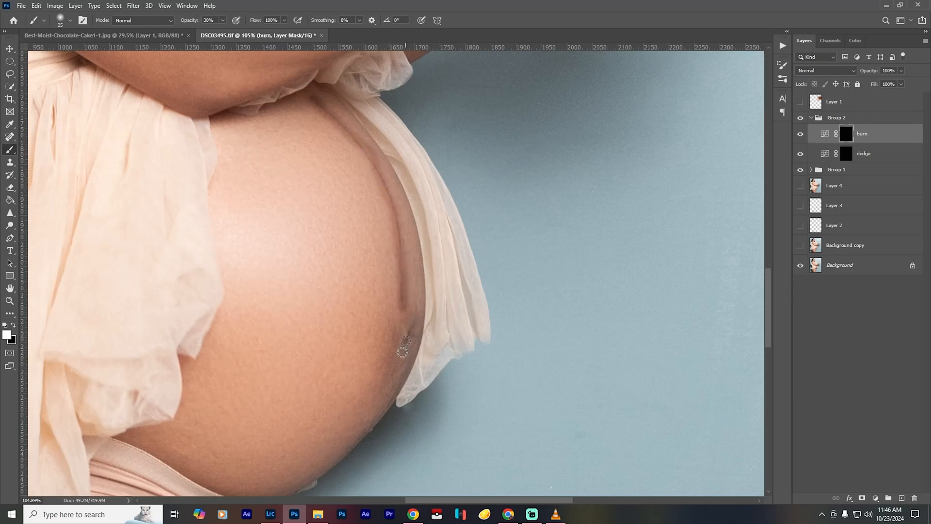
{"action": "key", "text": "ctrl+0"}
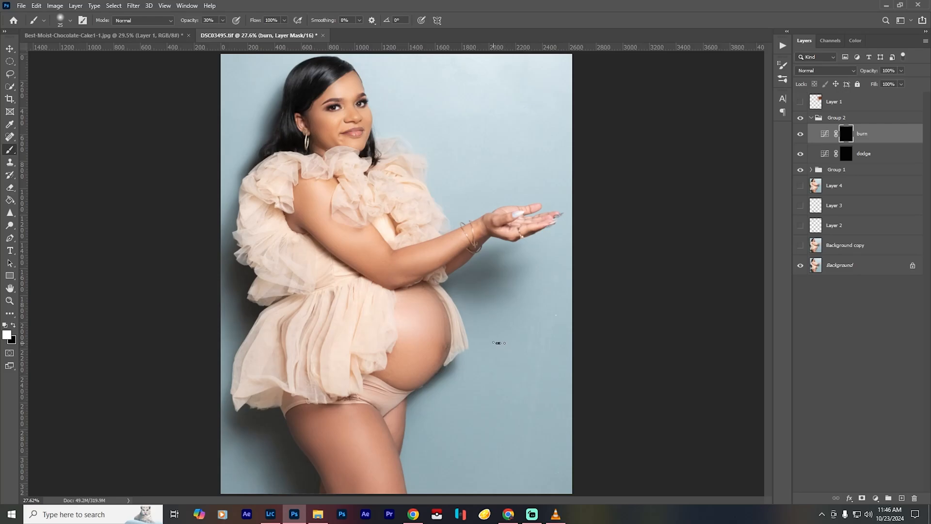
- Burn the upper part of the thin belly line with a much smaller brush at 14% opacity
{"action": "scroll", "coordinate": [454, 334], "scroll_direction": "up", "scroll_amount": 8}
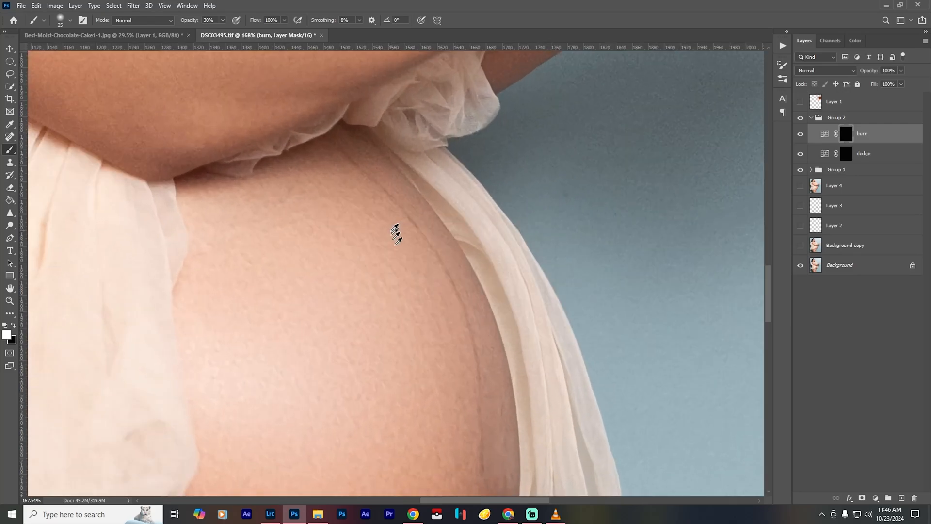
{"action": "scroll", "coordinate": [390, 228], "scroll_direction": "up", "scroll_amount": 2}
{"action": "key", "text": "["}
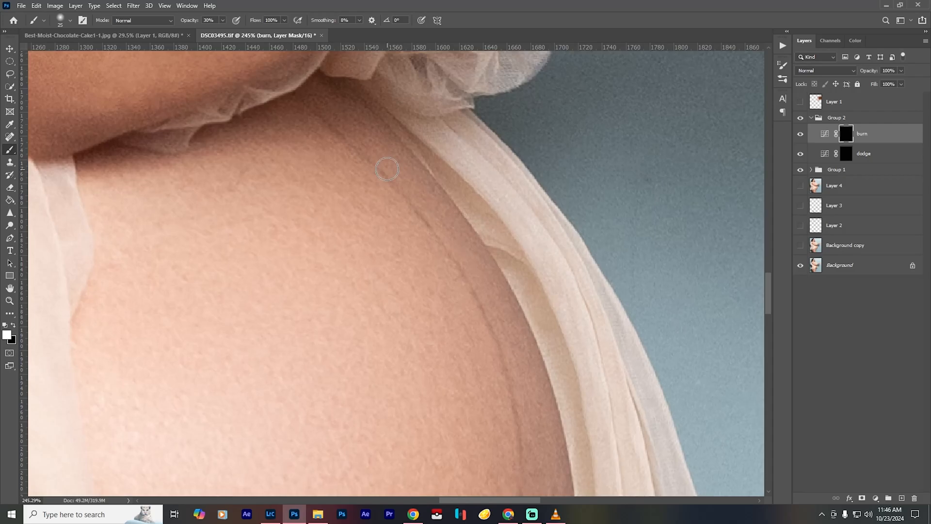
{"action": "key", "text": "["}
{"action": "key", "text": "["}
{"action": "key", "text": "["}
{"action": "key", "text": "ctrl+0"}
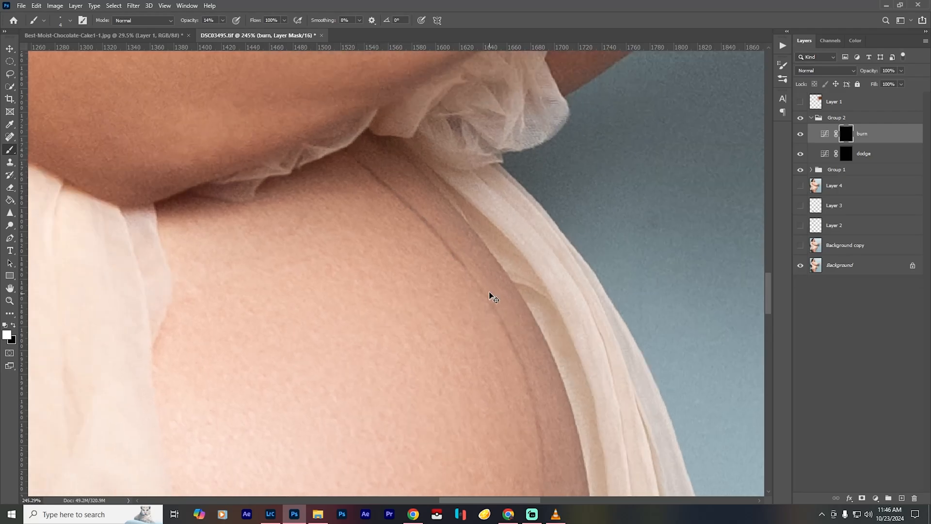
- Continue burning the belly line down toward the navel at 14% opacity and compare the image with and without the burn layer
{"action": "scroll", "coordinate": [439, 322], "scroll_direction": "up", "scroll_amount": 10}
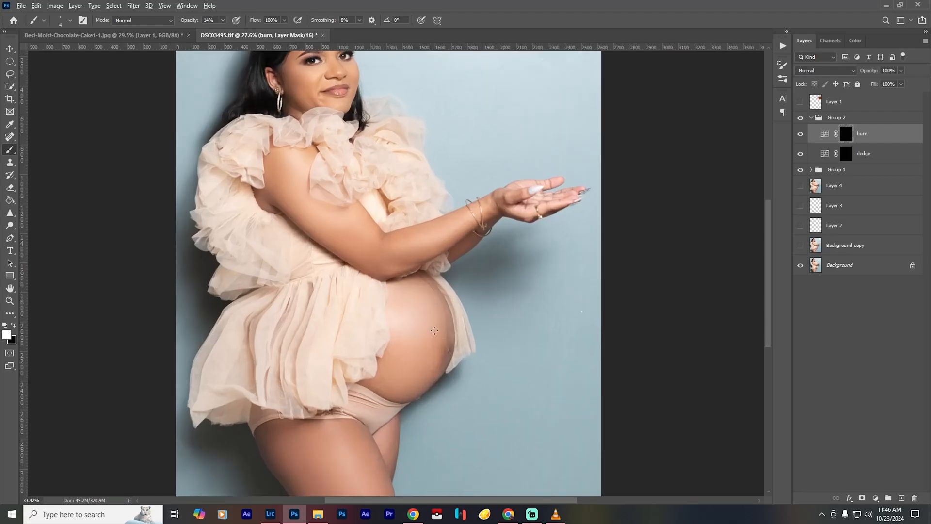
{"action": "scroll", "coordinate": [439, 322], "scroll_direction": "up", "scroll_amount": 1}
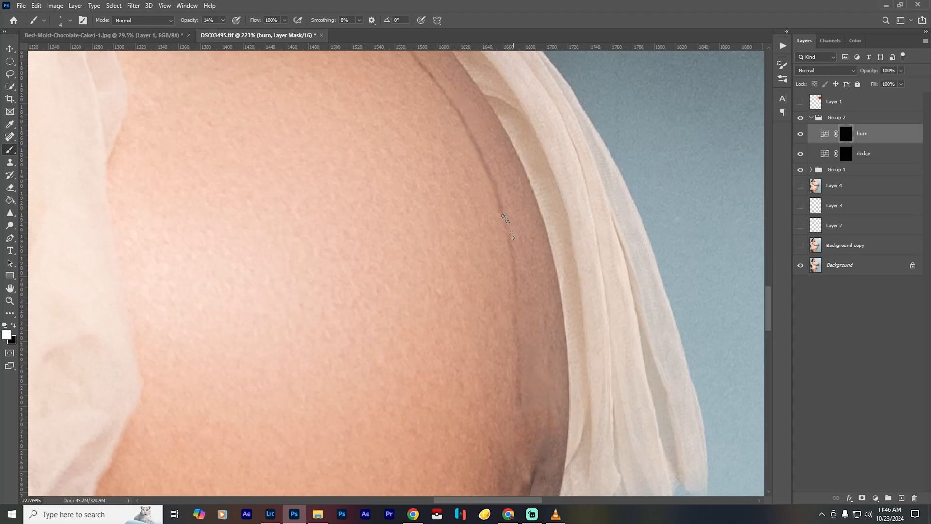
{"action": "left_click_drag", "start_coordinate": [505, 219], "coordinate": [410, 150]}
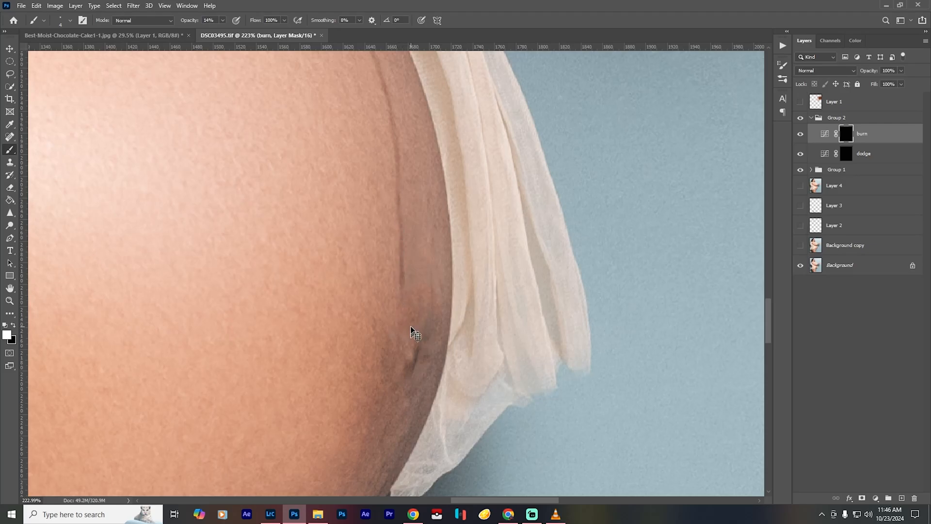
{"action": "key", "text": "ctrl+0"}
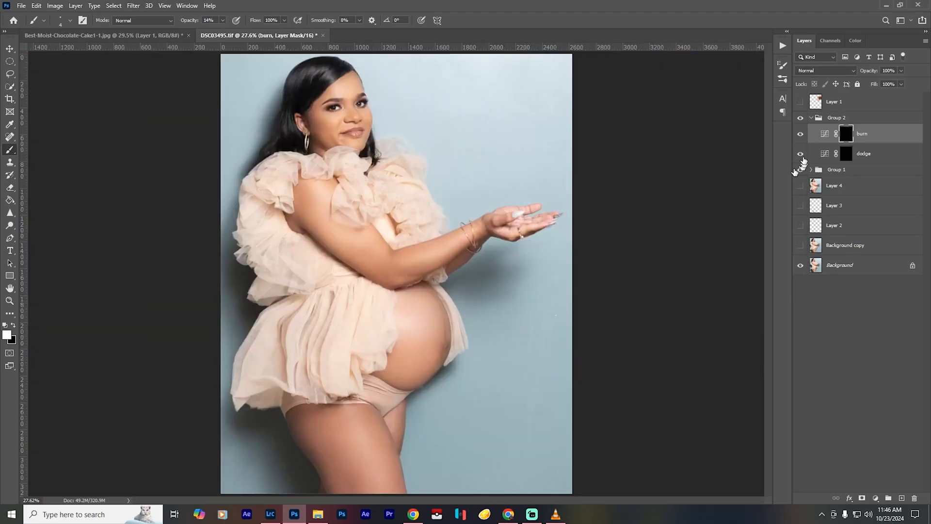
{"action": "left_click", "coordinate": [801, 135]}
{"action": "left_click", "coordinate": [801, 134]}
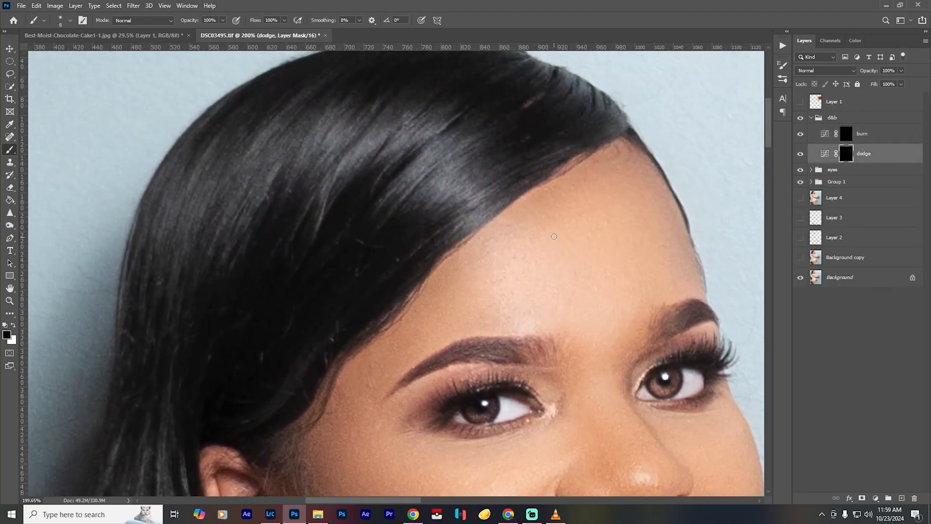
{"action": "scroll", "coordinate": [554, 236], "scroll_direction": "down", "scroll_amount": 2}
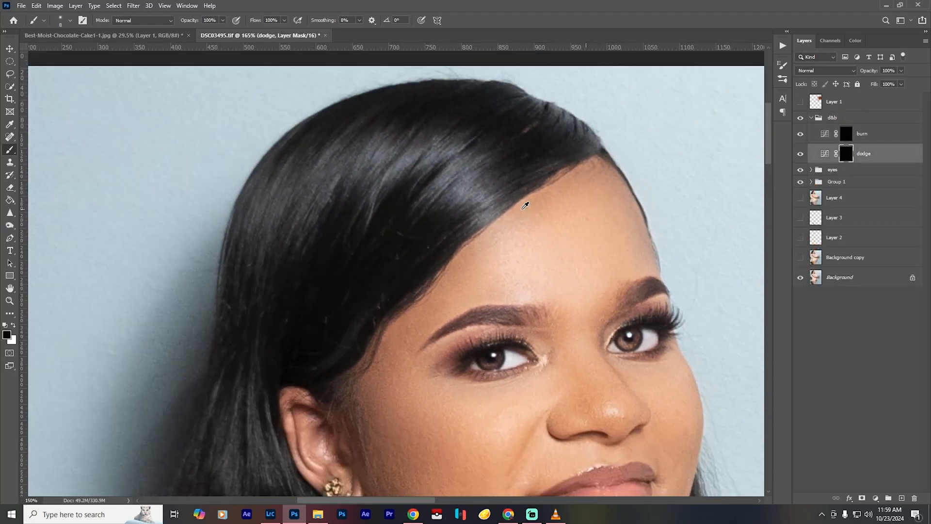
- Darken the hair beside the parting by painting white on the burn layer's mask with a soft brush at 35% opacity
{"action": "left_click", "coordinate": [847, 134]}
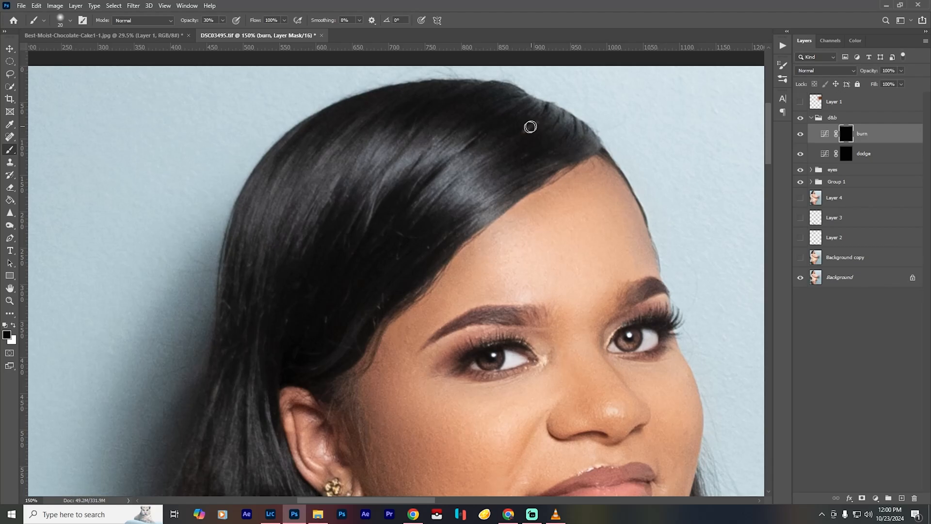
{"action": "key", "text": "bracketright"}
{"action": "key", "text": "x"}
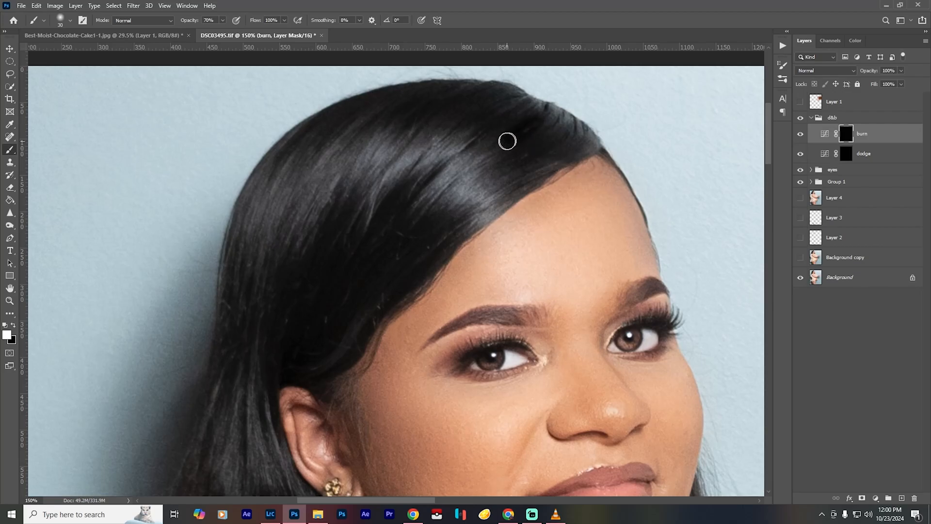
{"action": "mouse_move", "coordinate": [540, 121]}
{"action": "left_mouse_down"}
{"action": "mouse_move", "coordinate": [561, 116]}
{"action": "mouse_move", "coordinate": [541, 121]}
{"action": "left_mouse_up"}
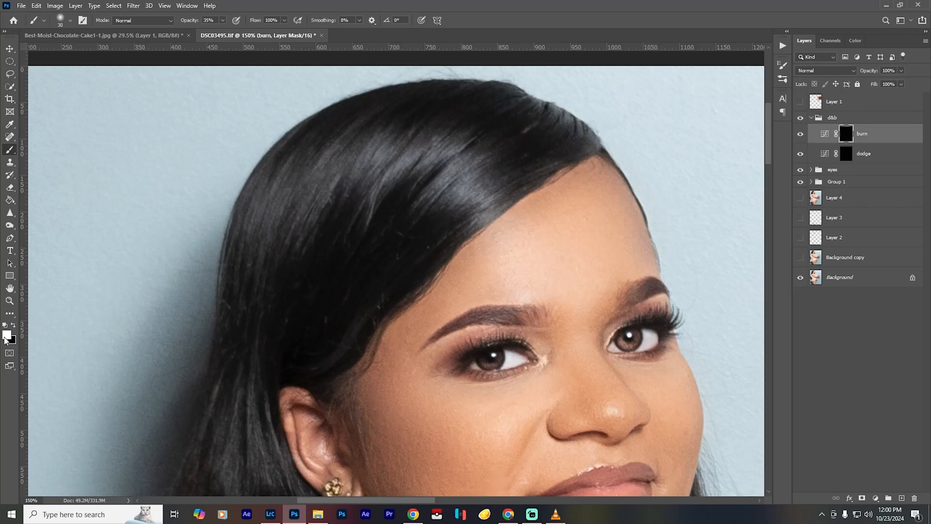
{"action": "key", "text": "bracketleft"}
{"action": "key", "text": "bracketleft"}
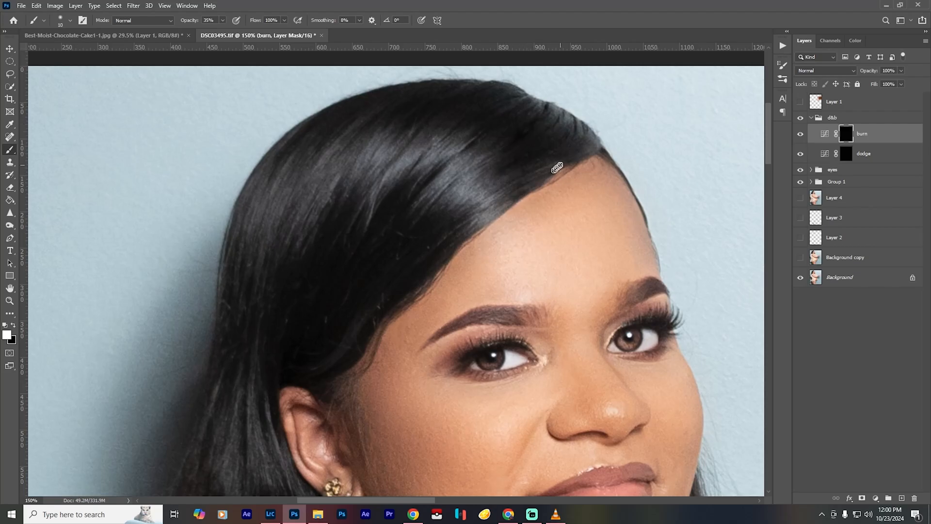
{"action": "mouse_move", "coordinate": [533, 130]}
{"action": "left_mouse_down"}
{"action": "mouse_move", "coordinate": [515, 138]}
{"action": "mouse_move", "coordinate": [543, 109]}
{"action": "mouse_move", "coordinate": [535, 127]}
{"action": "mouse_move", "coordinate": [468, 168]}
{"action": "mouse_move", "coordinate": [483, 142]}
{"action": "left_mouse_up"}
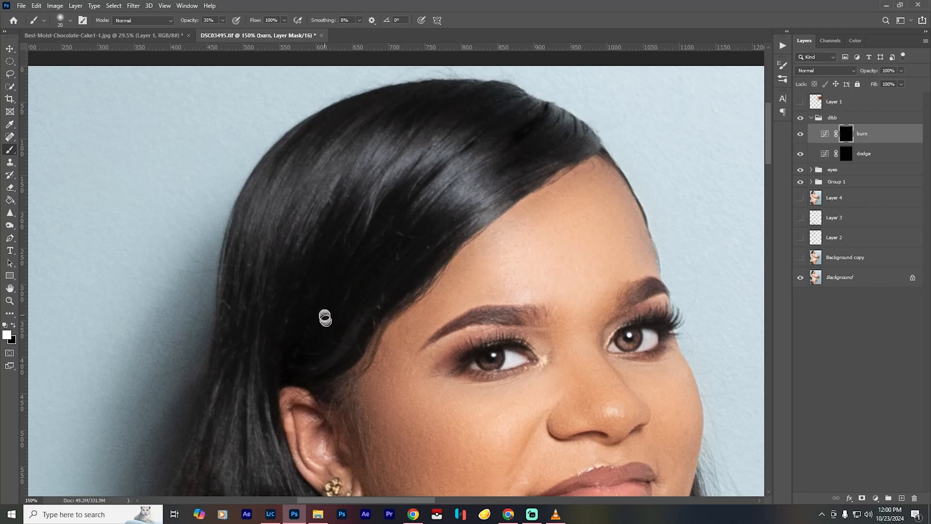
{"action": "left_click", "coordinate": [798, 135]}
- Burn the dark hair strands along the hairline above the brow with a 9-pixel brush at 35% opacity
{"action": "scroll", "coordinate": [436, 246], "scroll_direction": "up", "scroll_amount": 6}
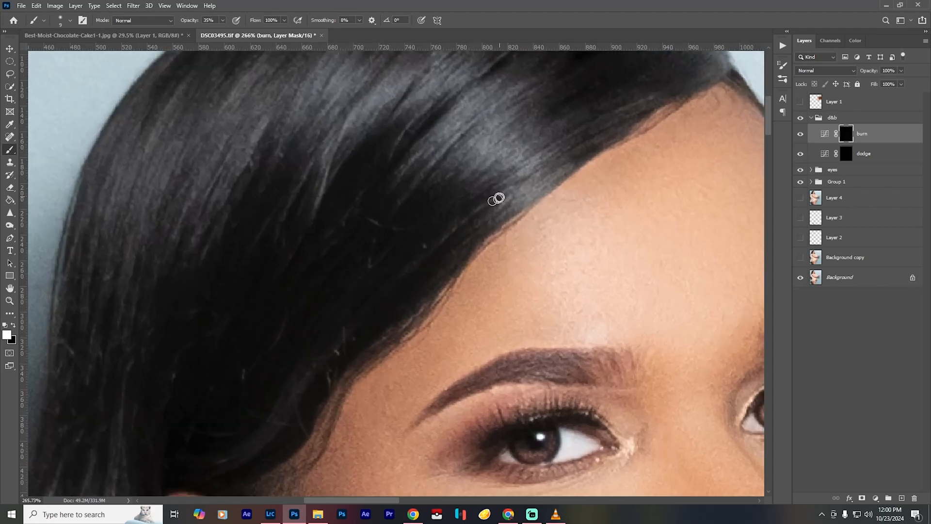
{"action": "left_click_drag", "start_coordinate": [499, 198], "coordinate": [387, 287]}
{"action": "mouse_move", "coordinate": [482, 215]}
{"action": "left_mouse_down"}
{"action": "mouse_move", "coordinate": [431, 255]}
{"action": "mouse_move", "coordinate": [480, 226]}
{"action": "mouse_move", "coordinate": [472, 235]}
{"action": "mouse_move", "coordinate": [416, 277]}
{"action": "left_mouse_up"}
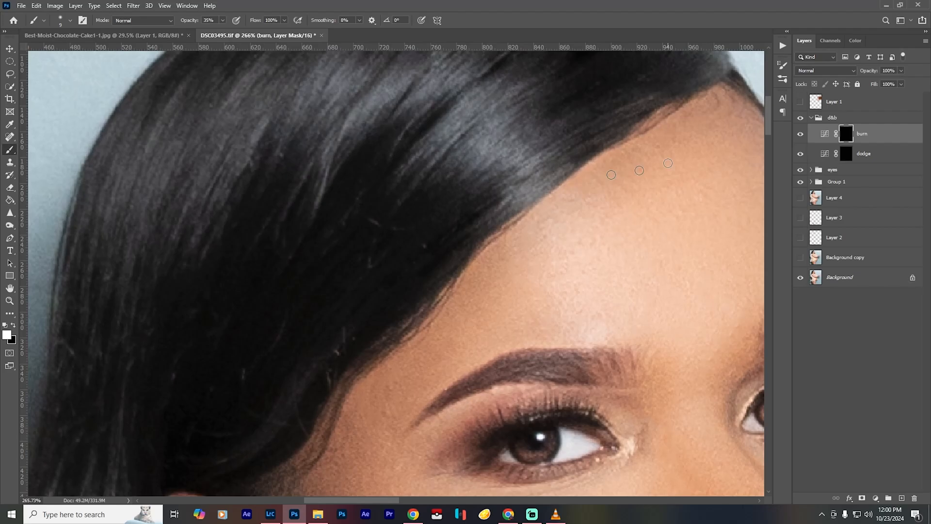
{"action": "key", "text": "ctrl+0"}
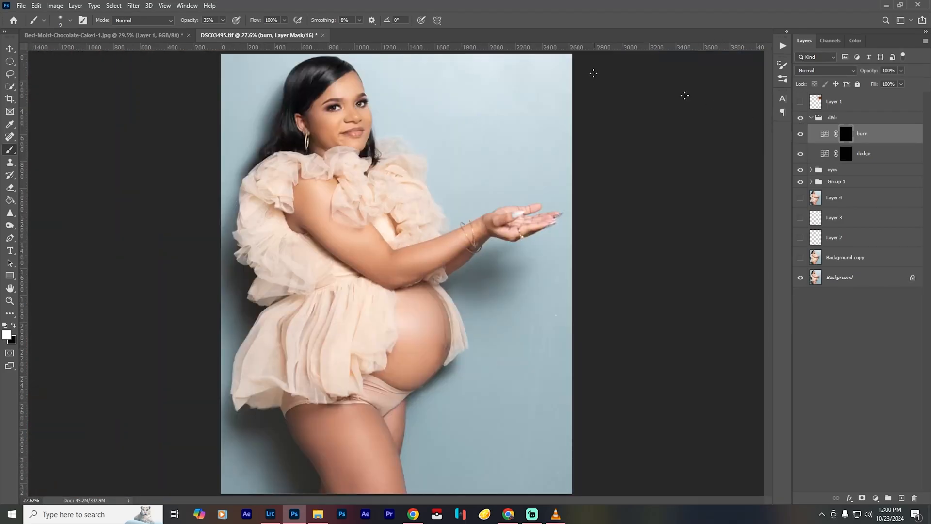
- Burn the hair between the temple and the ear with a larger soft brush of up to 25 pixels at 35% opacity
{"action": "scroll", "coordinate": [300, 110], "scroll_direction": "up", "scroll_amount": 10}
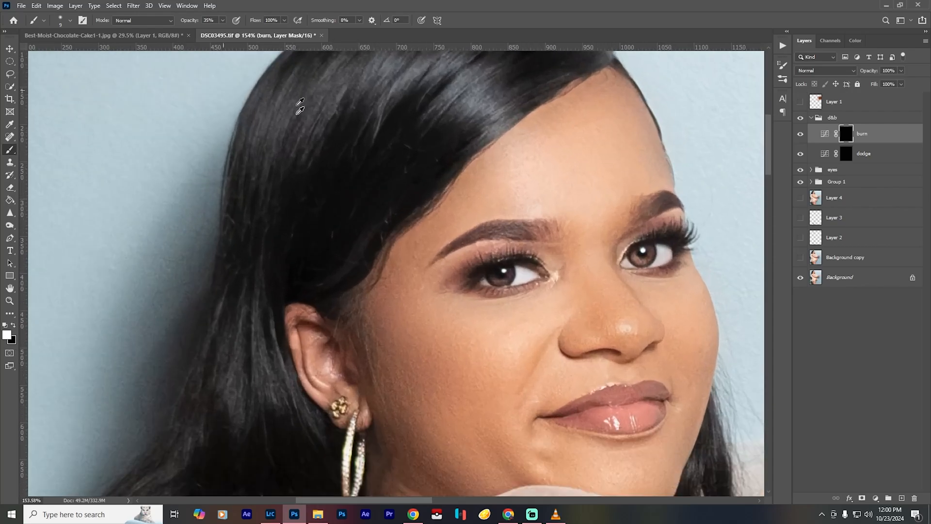
{"action": "scroll", "coordinate": [312, 188], "scroll_direction": "up", "scroll_amount": 2}
{"action": "scroll", "coordinate": [340, 266], "scroll_direction": "up", "scroll_amount": 4}
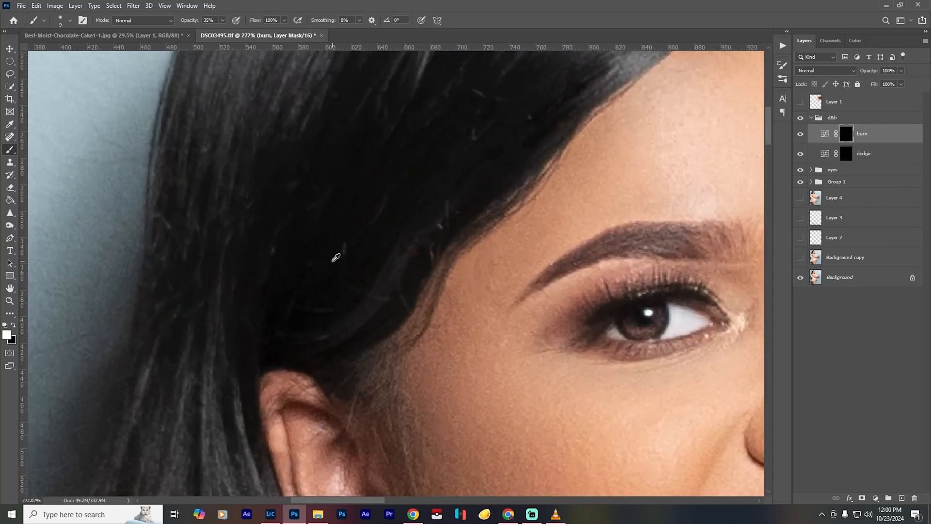
{"action": "scroll", "coordinate": [337, 257], "scroll_direction": "up", "scroll_amount": 3}
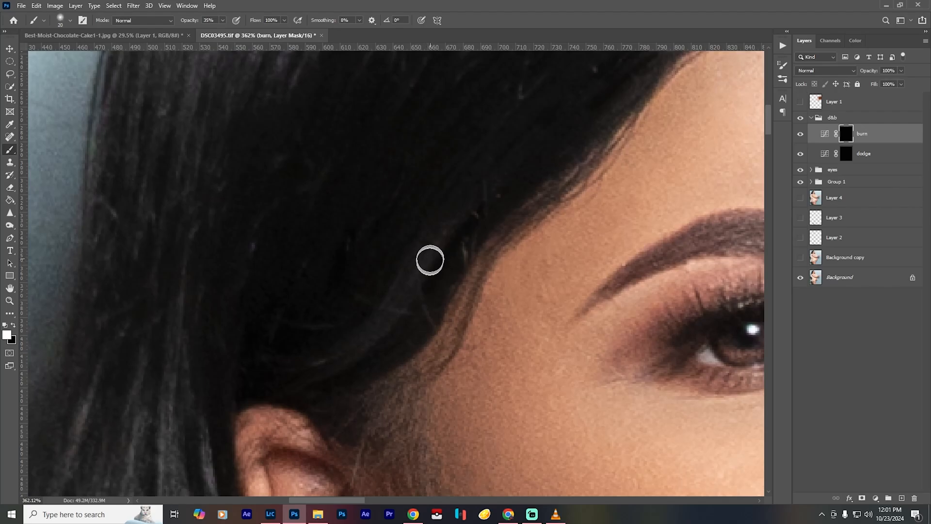
{"action": "key", "text": "bracketright"}
{"action": "key", "text": "bracketright"}
{"action": "key", "text": "bracketright"}
{"action": "key", "text": "bracketright"}
{"action": "mouse_move", "coordinate": [305, 360]}
{"action": "left_mouse_down"}
{"action": "mouse_move", "coordinate": [267, 359]}
{"action": "mouse_move", "coordinate": [367, 326]}
{"action": "mouse_move", "coordinate": [361, 319]}
{"action": "mouse_move", "coordinate": [295, 333]}
{"action": "mouse_move", "coordinate": [339, 324]}
{"action": "mouse_move", "coordinate": [341, 348]}
{"action": "mouse_move", "coordinate": [396, 313]}
{"action": "mouse_move", "coordinate": [507, 168]}
{"action": "mouse_move", "coordinate": [493, 193]}
{"action": "mouse_move", "coordinate": [385, 229]}
{"action": "mouse_move", "coordinate": [262, 344]}
{"action": "mouse_move", "coordinate": [315, 331]}
{"action": "left_mouse_up"}
{"action": "key", "text": "ctrl+0"}
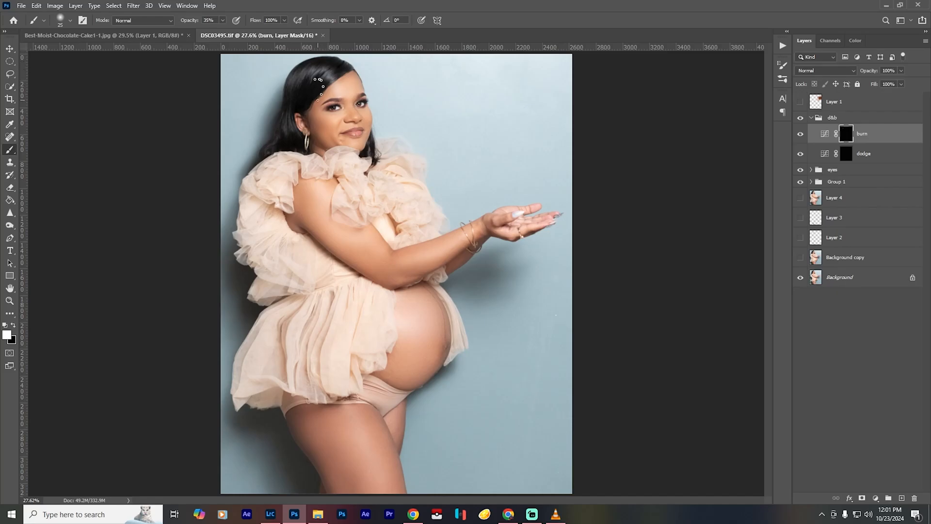
- Burn the hair above and behind the ear, enlarging the soft brush to 45 pixels at 35% opacity
{"action": "scroll", "coordinate": [310, 105], "scroll_direction": "up", "scroll_amount": 10}
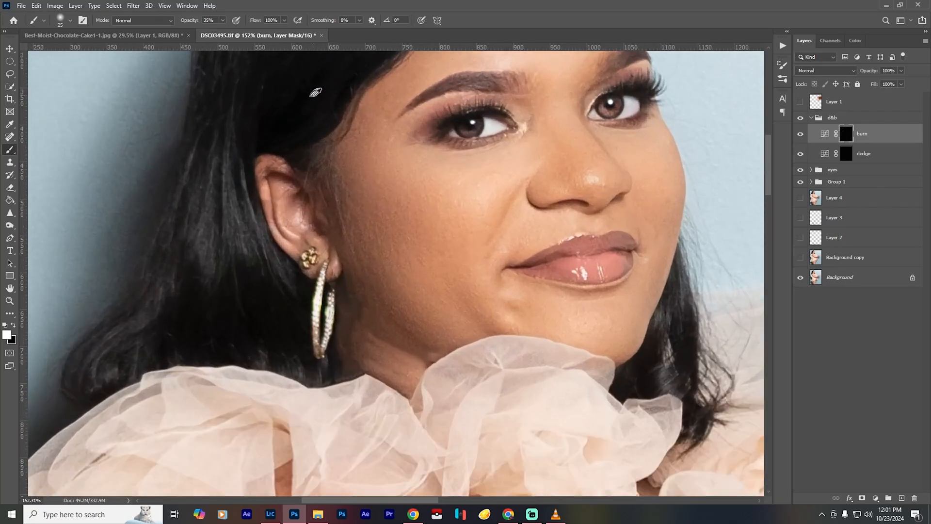
{"action": "scroll", "coordinate": [321, 106], "scroll_direction": "up", "scroll_amount": 2}
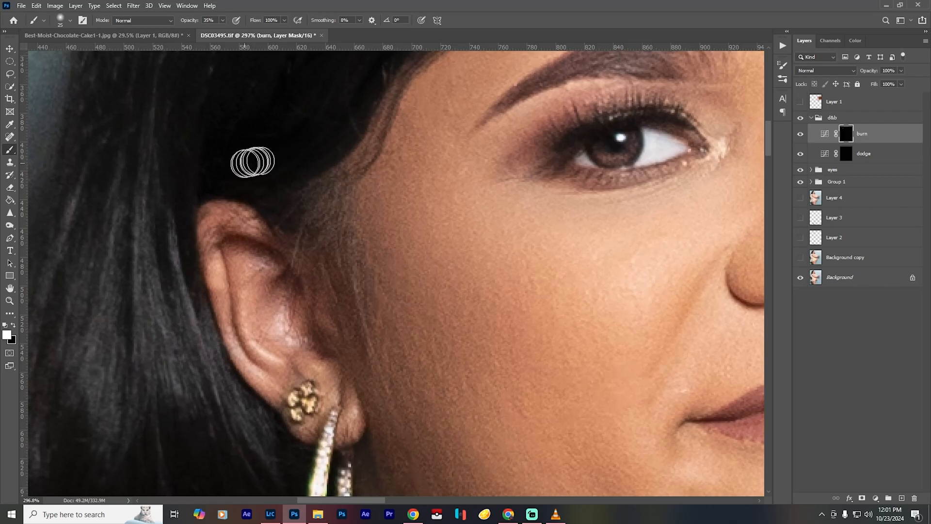
{"action": "key", "text": "space"}
{"action": "mouse_move", "coordinate": [252, 125]}
{"action": "left_mouse_down"}
{"action": "mouse_move", "coordinate": [388, 417]}
{"action": "mouse_move", "coordinate": [424, 291]}
{"action": "mouse_move", "coordinate": [417, 280]}
{"action": "left_mouse_up"}
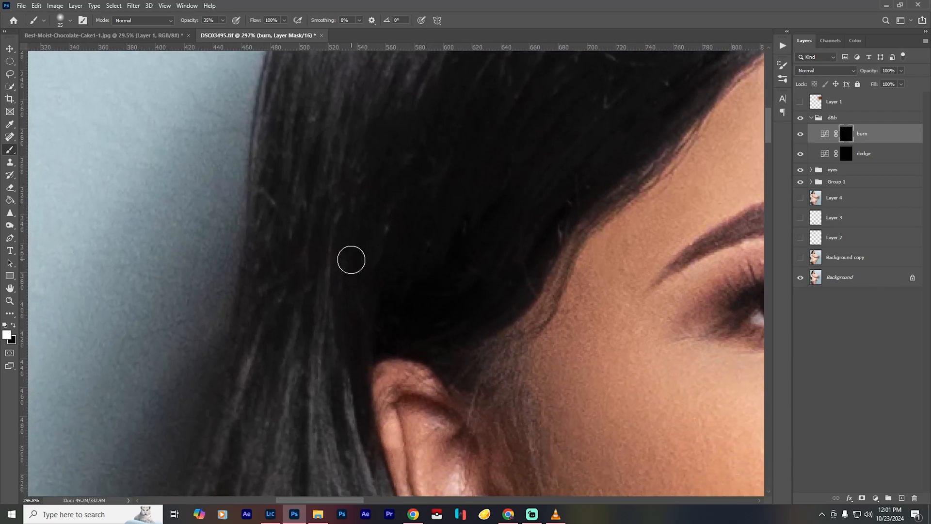
{"action": "key", "text": "bracketright"}
{"action": "key", "text": "bracketright"}
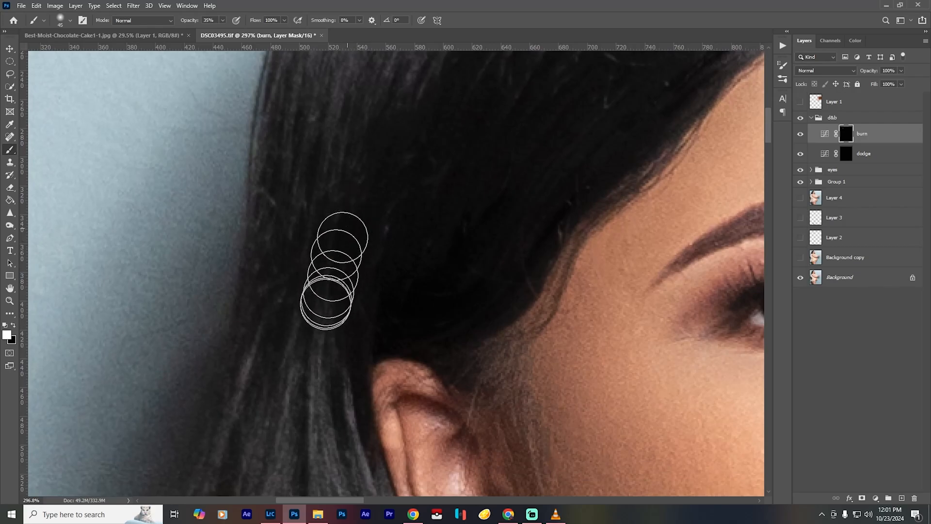
{"action": "mouse_move", "coordinate": [326, 304]}
{"action": "left_mouse_down"}
{"action": "mouse_move", "coordinate": [321, 236]}
{"action": "mouse_move", "coordinate": [297, 303]}
{"action": "mouse_move", "coordinate": [284, 274]}
{"action": "mouse_move", "coordinate": [287, 230]}
{"action": "mouse_move", "coordinate": [263, 320]}
{"action": "mouse_move", "coordinate": [284, 248]}
{"action": "mouse_move", "coordinate": [287, 210]}
{"action": "mouse_move", "coordinate": [277, 208]}
{"action": "mouse_move", "coordinate": [264, 318]}
{"action": "mouse_move", "coordinate": [333, 260]}
{"action": "left_mouse_up"}
{"action": "key", "text": "ctrl+0"}
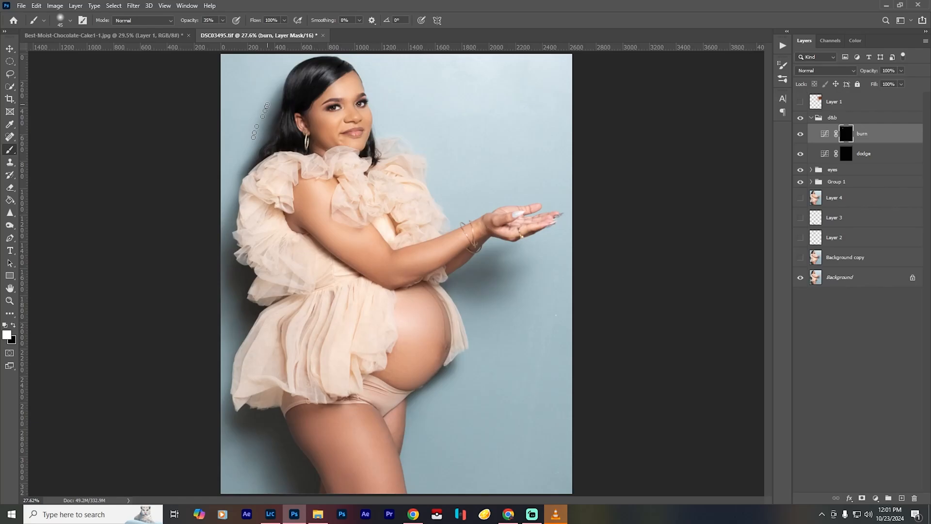
- Brighten the shine across the top of the hair on the dodge layer's mask and compare with the d&b group hidden
{"action": "scroll", "coordinate": [311, 103], "scroll_direction": "up", "scroll_amount": 8}
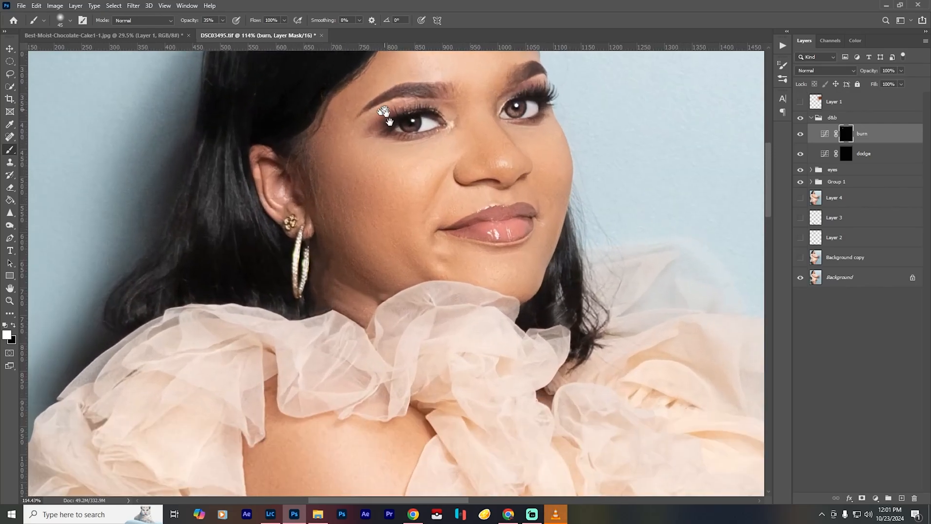
{"action": "mouse_move", "coordinate": [390, 121]}
{"action": "left_mouse_down"}
{"action": "mouse_move", "coordinate": [505, 306]}
{"action": "mouse_move", "coordinate": [497, 267]}
{"action": "left_mouse_up"}
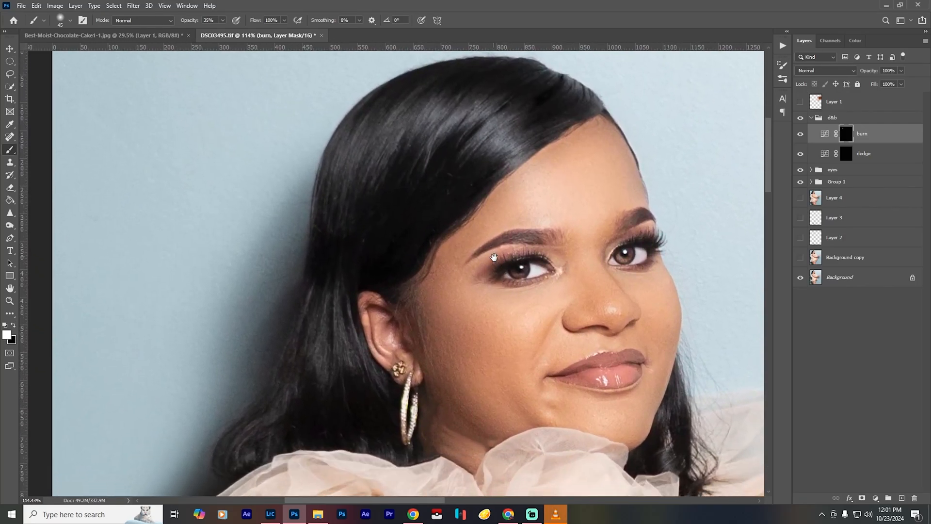
{"action": "left_click", "coordinate": [847, 154]}
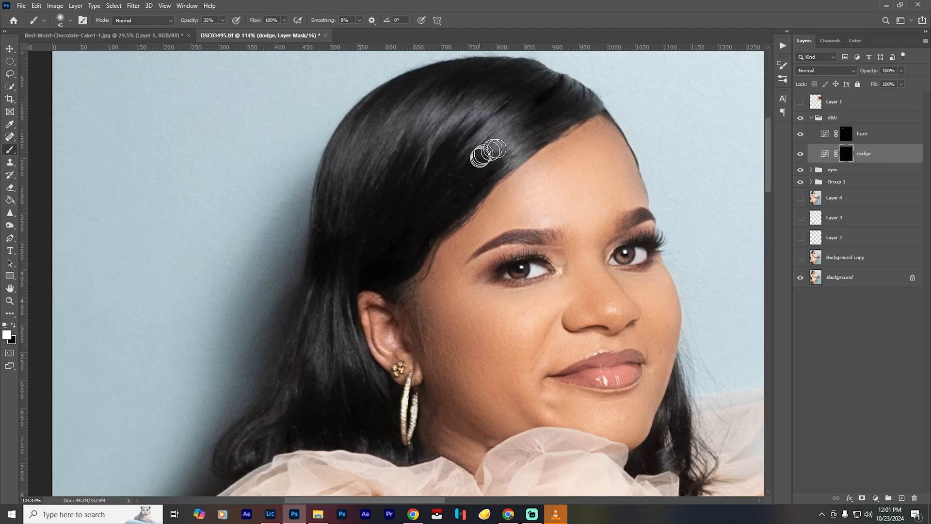
{"action": "mouse_move", "coordinate": [526, 145]}
{"action": "left_mouse_down"}
{"action": "mouse_move", "coordinate": [501, 167]}
{"action": "mouse_move", "coordinate": [519, 138]}
{"action": "mouse_move", "coordinate": [493, 148]}
{"action": "mouse_move", "coordinate": [512, 117]}
{"action": "mouse_move", "coordinate": [471, 149]}
{"action": "mouse_move", "coordinate": [500, 113]}
{"action": "mouse_move", "coordinate": [494, 103]}
{"action": "mouse_move", "coordinate": [452, 125]}
{"action": "mouse_move", "coordinate": [462, 104]}
{"action": "mouse_move", "coordinate": [434, 135]}
{"action": "mouse_move", "coordinate": [442, 107]}
{"action": "mouse_move", "coordinate": [402, 146]}
{"action": "mouse_move", "coordinate": [432, 93]}
{"action": "mouse_move", "coordinate": [419, 96]}
{"action": "mouse_move", "coordinate": [381, 161]}
{"action": "mouse_move", "coordinate": [419, 91]}
{"action": "mouse_move", "coordinate": [390, 126]}
{"action": "mouse_move", "coordinate": [369, 181]}
{"action": "mouse_move", "coordinate": [360, 164]}
{"action": "mouse_move", "coordinate": [365, 136]}
{"action": "mouse_move", "coordinate": [347, 206]}
{"action": "mouse_move", "coordinate": [356, 127]}
{"action": "mouse_move", "coordinate": [329, 203]}
{"action": "mouse_move", "coordinate": [357, 129]}
{"action": "mouse_move", "coordinate": [356, 192]}
{"action": "mouse_move", "coordinate": [395, 114]}
{"action": "mouse_move", "coordinate": [376, 166]}
{"action": "mouse_move", "coordinate": [442, 104]}
{"action": "mouse_move", "coordinate": [426, 137]}
{"action": "mouse_move", "coordinate": [470, 108]}
{"action": "mouse_move", "coordinate": [428, 154]}
{"action": "mouse_move", "coordinate": [483, 111]}
{"action": "mouse_move", "coordinate": [509, 142]}
{"action": "left_mouse_up"}
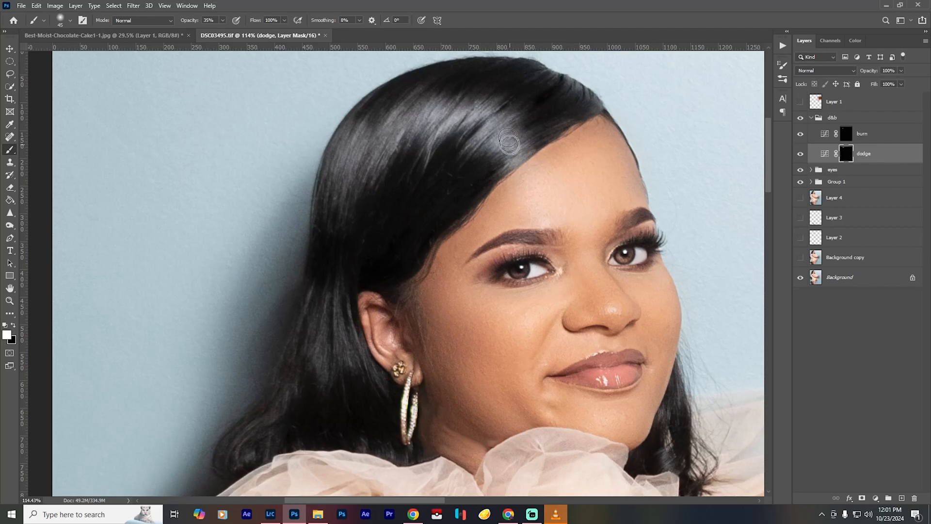
{"action": "key", "text": "ctrl+0"}
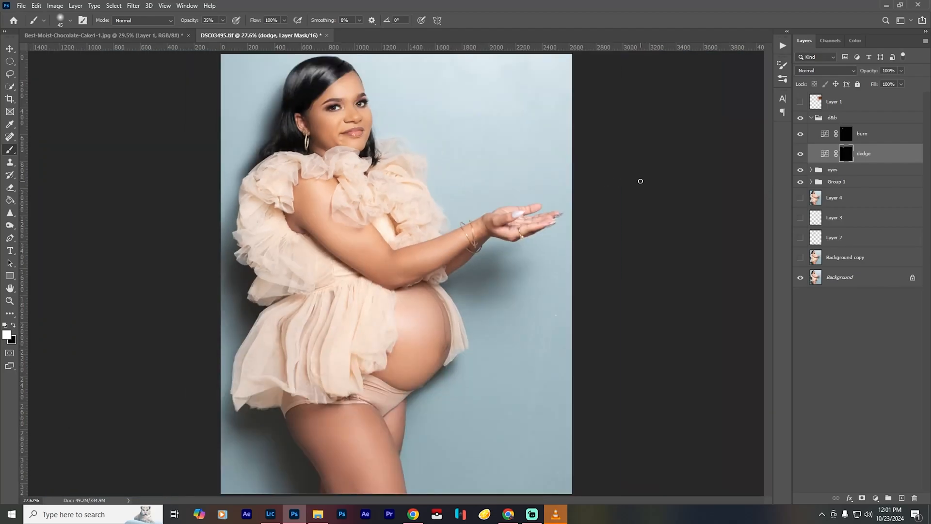
{"action": "left_click", "coordinate": [800, 118]}
{"action": "left_click", "coordinate": [800, 118]}
{"action": "left_click", "coordinate": [800, 120]}
{"action": "left_click", "coordinate": [801, 120]}
- Dodge the hair strands behind the ear and earring with a soft 45-pixel brush at 35% opacity
{"action": "scroll", "coordinate": [285, 137], "scroll_direction": "up", "scroll_amount": 18}
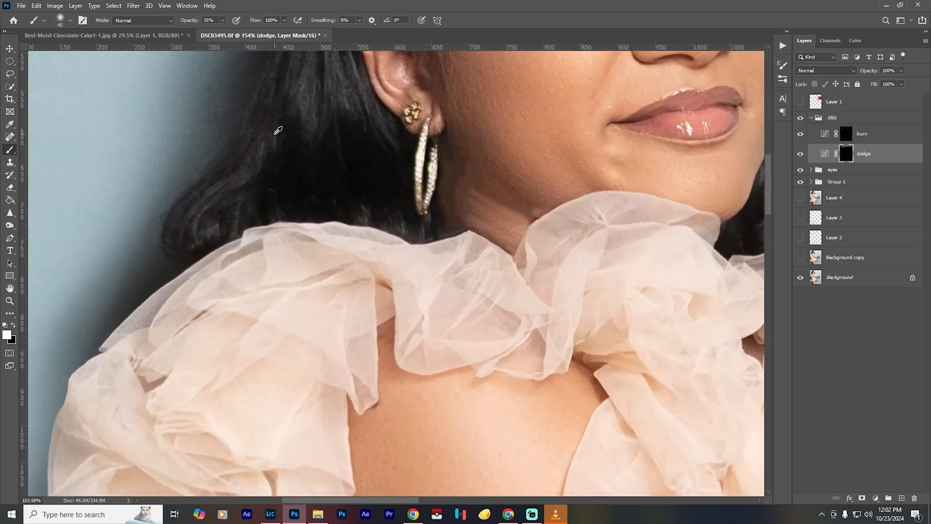
{"action": "left_click_drag", "start_coordinate": [350, 122], "coordinate": [388, 214]}
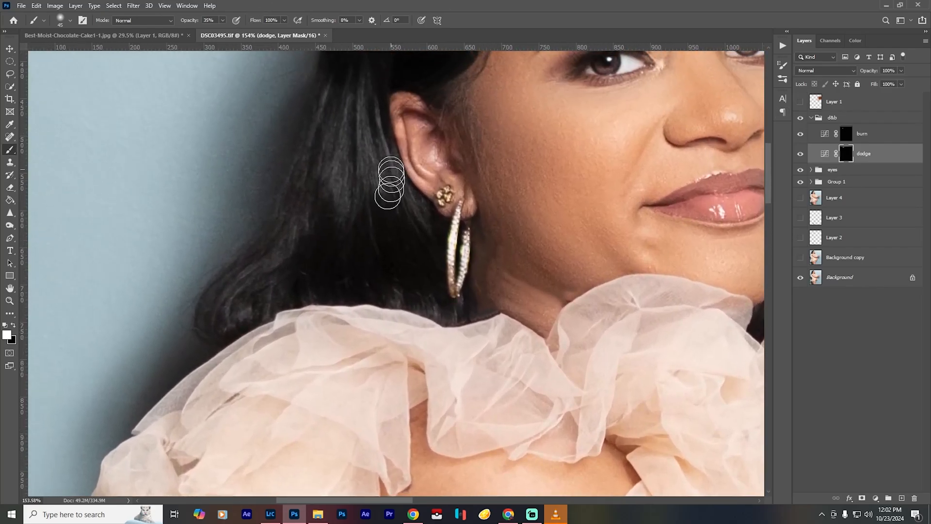
{"action": "mouse_move", "coordinate": [372, 114]}
{"action": "left_mouse_down"}
{"action": "mouse_move", "coordinate": [370, 174]}
{"action": "mouse_move", "coordinate": [357, 97]}
{"action": "mouse_move", "coordinate": [342, 189]}
{"action": "mouse_move", "coordinate": [335, 120]}
{"action": "mouse_move", "coordinate": [318, 192]}
{"action": "mouse_move", "coordinate": [330, 130]}
{"action": "mouse_move", "coordinate": [327, 200]}
{"action": "mouse_move", "coordinate": [357, 132]}
{"action": "mouse_move", "coordinate": [370, 206]}
{"action": "mouse_move", "coordinate": [380, 125]}
{"action": "mouse_move", "coordinate": [392, 204]}
{"action": "mouse_move", "coordinate": [413, 227]}
{"action": "mouse_move", "coordinate": [415, 213]}
{"action": "mouse_move", "coordinate": [393, 172]}
{"action": "mouse_move", "coordinate": [413, 268]}
{"action": "mouse_move", "coordinate": [444, 281]}
{"action": "left_mouse_up"}
{"action": "key", "text": "ctrl+0"}
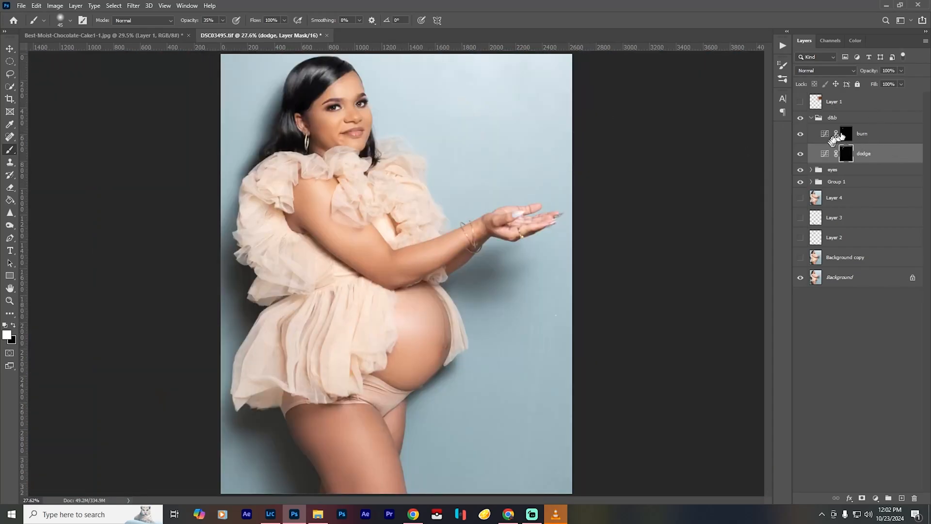
- Burn the outer edge of the hair at the back of the head on the burn mask with a soft 45-pixel brush at 35% opacity
{"action": "left_click", "coordinate": [846, 134]}
{"action": "scroll", "coordinate": [260, 132], "scroll_direction": "up", "scroll_amount": 10, "text": "alt"}
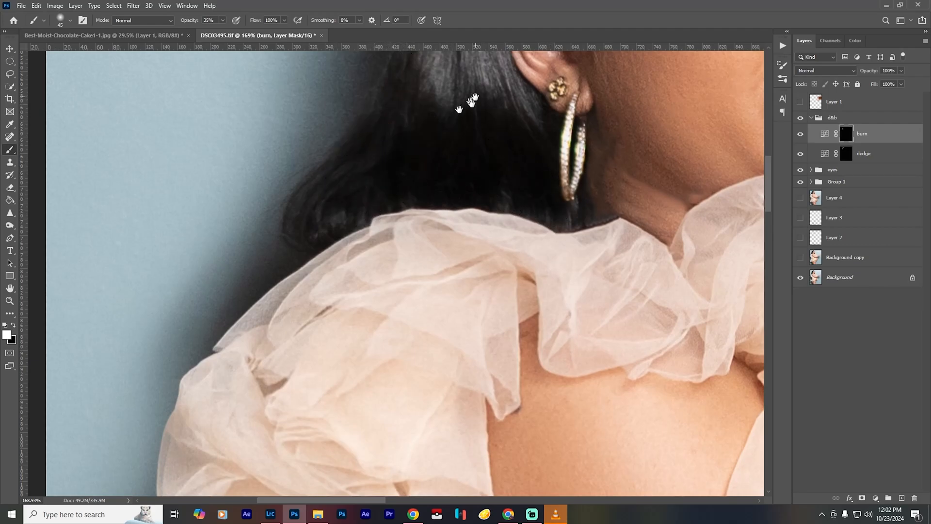
{"action": "left_click_drag", "start_coordinate": [475, 97], "coordinate": [386, 387]}
{"action": "left_click_drag", "start_coordinate": [429, 114], "coordinate": [387, 215]}
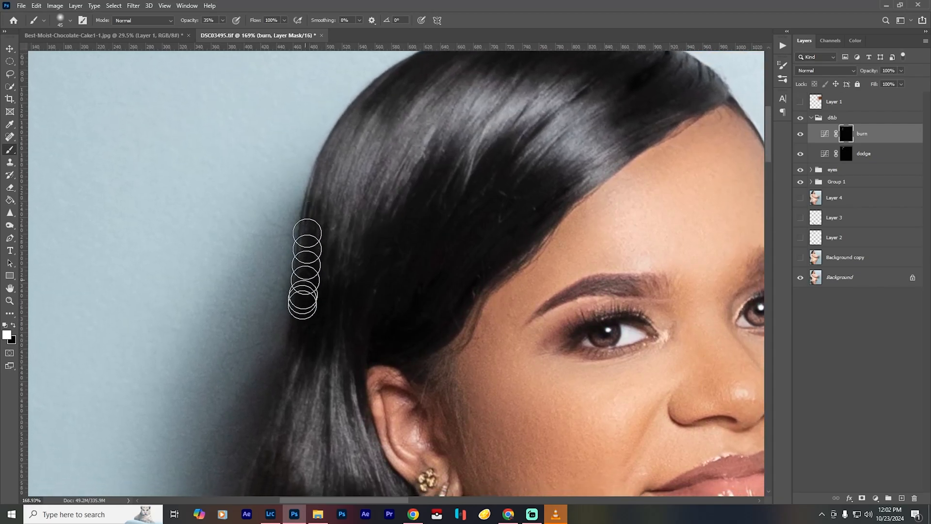
{"action": "left_click_drag", "start_coordinate": [355, 122], "coordinate": [351, 170]}
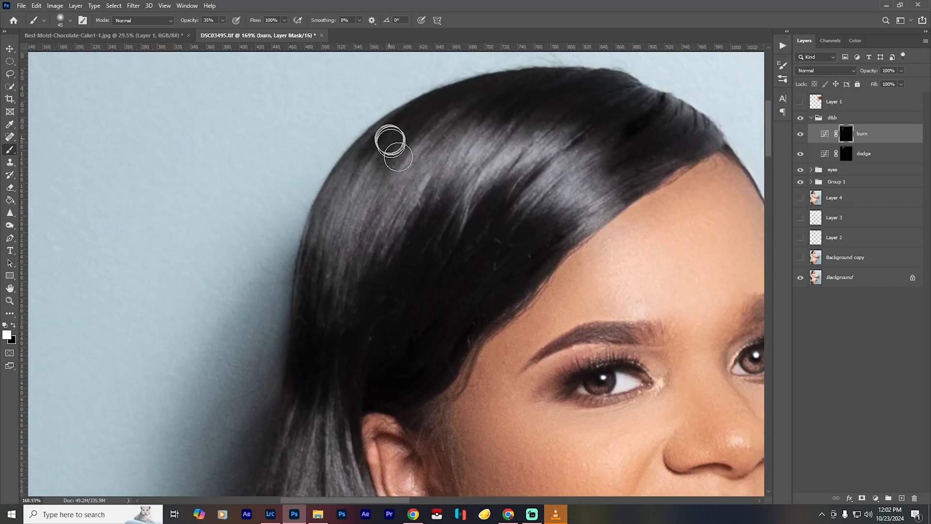
- Burn the crown and darker sections of the hair above the ear with the 45-pixel brush, lowering its opacity to 10%
{"action": "mouse_move", "coordinate": [391, 140]}
{"action": "left_mouse_down"}
{"action": "mouse_move", "coordinate": [362, 147]}
{"action": "mouse_move", "coordinate": [418, 97]}
{"action": "left_mouse_up"}
{"action": "mouse_move", "coordinate": [392, 158]}
{"action": "left_mouse_down"}
{"action": "mouse_move", "coordinate": [446, 93]}
{"action": "mouse_move", "coordinate": [501, 80]}
{"action": "mouse_move", "coordinate": [450, 111]}
{"action": "mouse_move", "coordinate": [561, 73]}
{"action": "mouse_move", "coordinate": [521, 95]}
{"action": "mouse_move", "coordinate": [629, 97]}
{"action": "mouse_move", "coordinate": [591, 126]}
{"action": "left_mouse_up"}
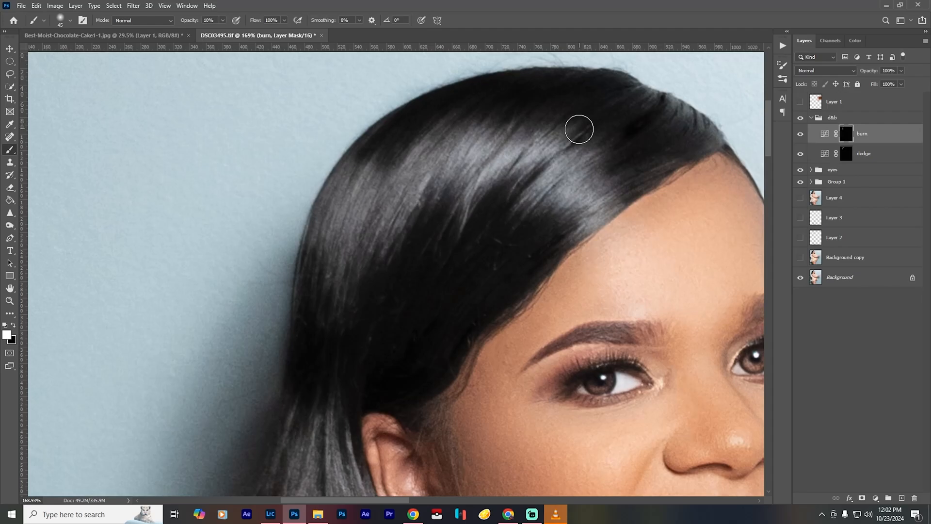
{"action": "mouse_move", "coordinate": [369, 307]}
{"action": "left_mouse_down"}
{"action": "mouse_move", "coordinate": [430, 82]}
{"action": "mouse_move", "coordinate": [422, 153]}
{"action": "mouse_move", "coordinate": [398, 179]}
{"action": "mouse_move", "coordinate": [414, 199]}
{"action": "mouse_move", "coordinate": [374, 165]}
{"action": "mouse_move", "coordinate": [353, 208]}
{"action": "mouse_move", "coordinate": [335, 275]}
{"action": "mouse_move", "coordinate": [339, 326]}
{"action": "mouse_move", "coordinate": [350, 318]}
{"action": "mouse_move", "coordinate": [401, 370]}
{"action": "mouse_move", "coordinate": [401, 297]}
{"action": "mouse_move", "coordinate": [454, 395]}
{"action": "mouse_move", "coordinate": [495, 417]}
{"action": "left_mouse_up"}
{"action": "key", "text": "1"}
{"action": "key", "text": "ctrl+0"}
{"action": "key", "text": "ctrl+0"}
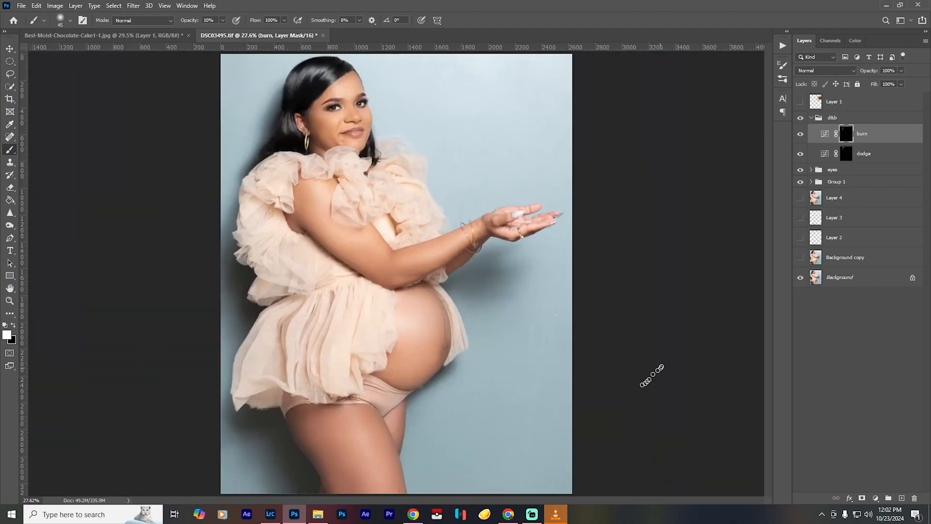
- Compare the whole portrait with the d&b group hidden and shown
{"action": "left_click", "coordinate": [799, 119]}
{"action": "left_click", "coordinate": [800, 119]}
{"action": "left_click", "coordinate": [800, 118]}
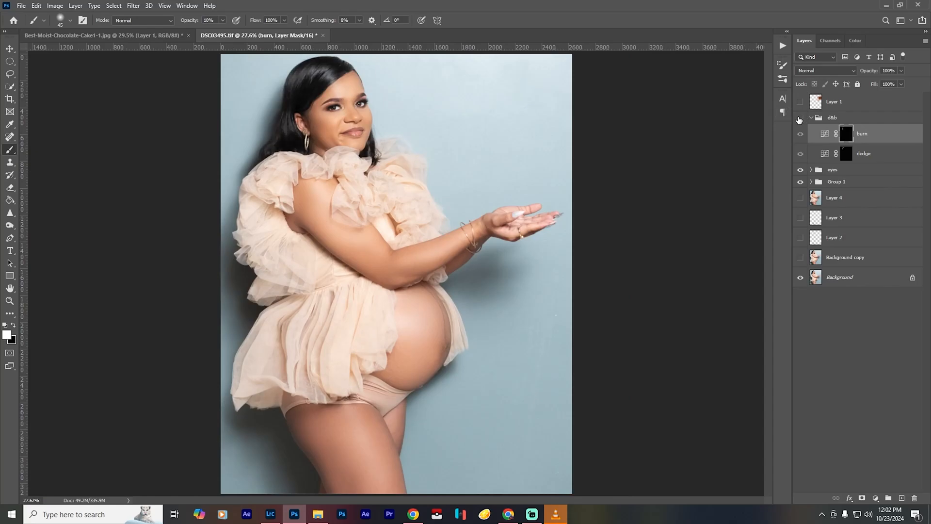
{"action": "left_click", "coordinate": [799, 119]}
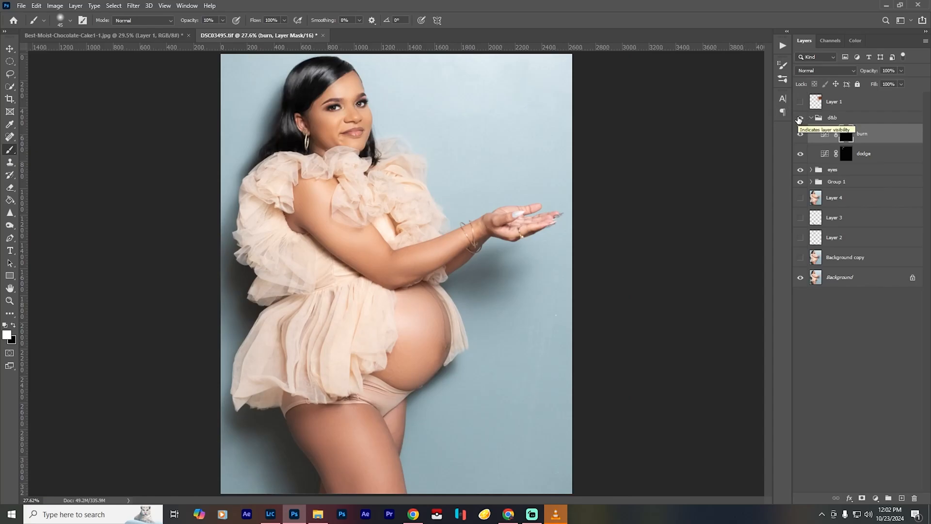
{"action": "left_click", "coordinate": [798, 119]}
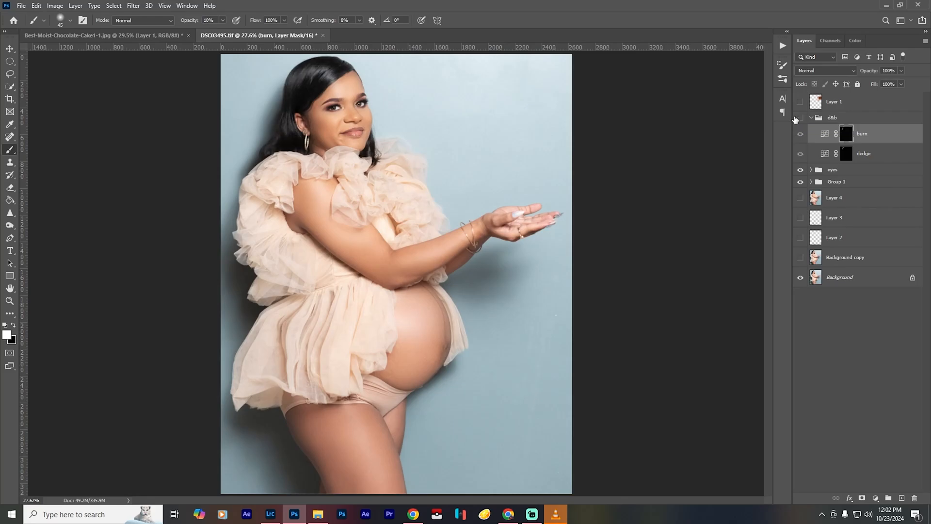
{"action": "left_click", "coordinate": [797, 119]}
{"action": "left_click", "coordinate": [797, 118]}
{"action": "left_click", "coordinate": [798, 119]}
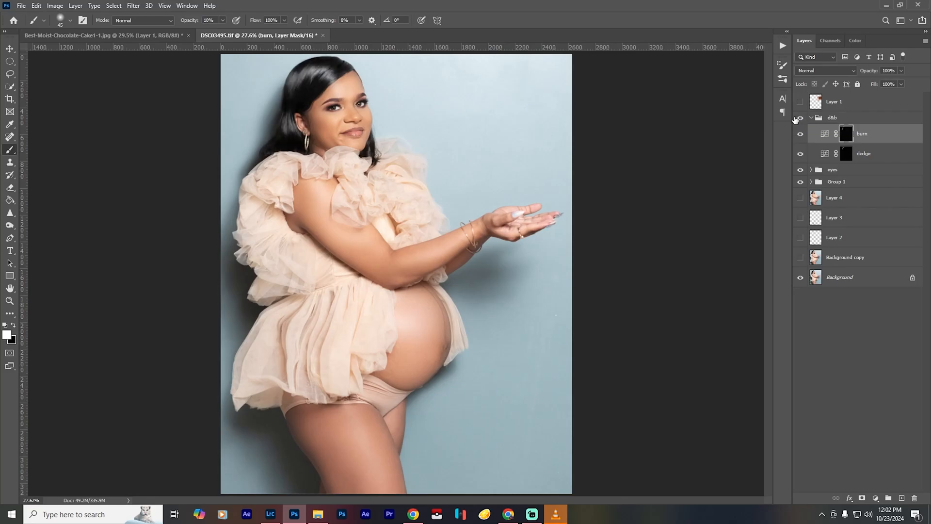
{"action": "left_click", "coordinate": [798, 119]}
{"action": "left_click", "coordinate": [798, 119]}
- Burn the dark lock of hair beside the chin with a soft 25-pixel brush at 80% opacity
{"action": "scroll", "coordinate": [391, 138], "scroll_direction": "up", "scroll_amount": 10}
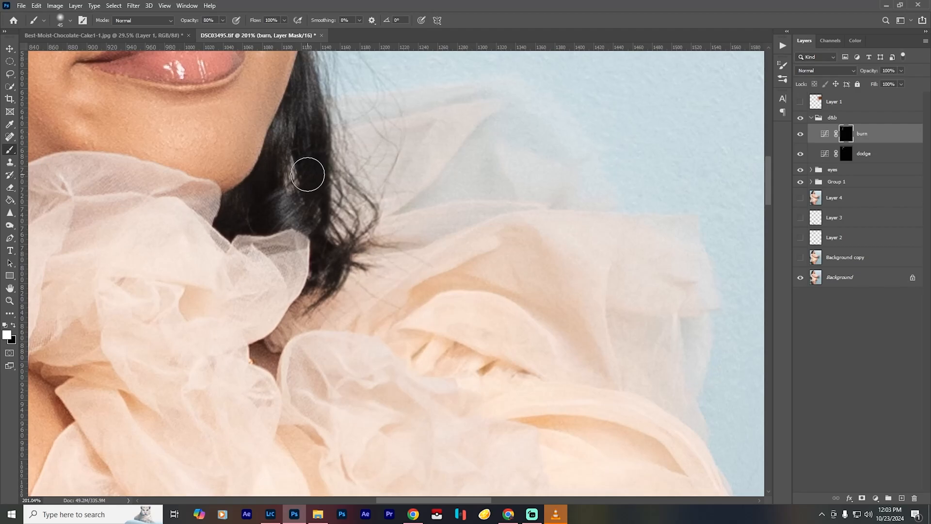
{"action": "key", "text": "bracketleft"}
{"action": "key", "text": "bracketleft"}
{"action": "key", "text": "bracketleft"}
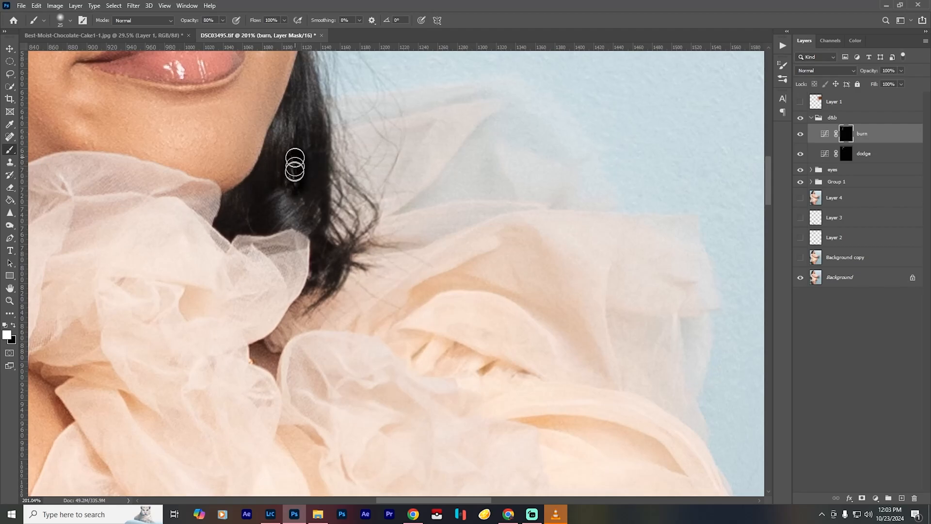
- Dodge the shine on the lock beside the chin on the dodge layer's mask at 80% opacity
{"action": "left_click", "coordinate": [846, 153]}
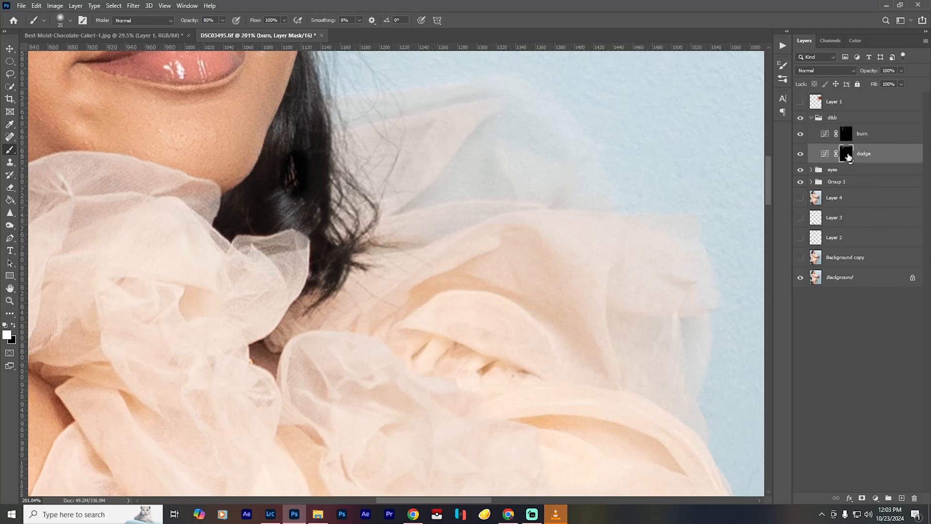
{"action": "mouse_move", "coordinate": [306, 106]}
{"action": "left_mouse_down"}
{"action": "mouse_move", "coordinate": [277, 133]}
{"action": "mouse_move", "coordinate": [303, 142]}
{"action": "mouse_move", "coordinate": [279, 204]}
{"action": "mouse_move", "coordinate": [336, 235]}
{"action": "mouse_move", "coordinate": [359, 223]}
{"action": "left_mouse_up"}
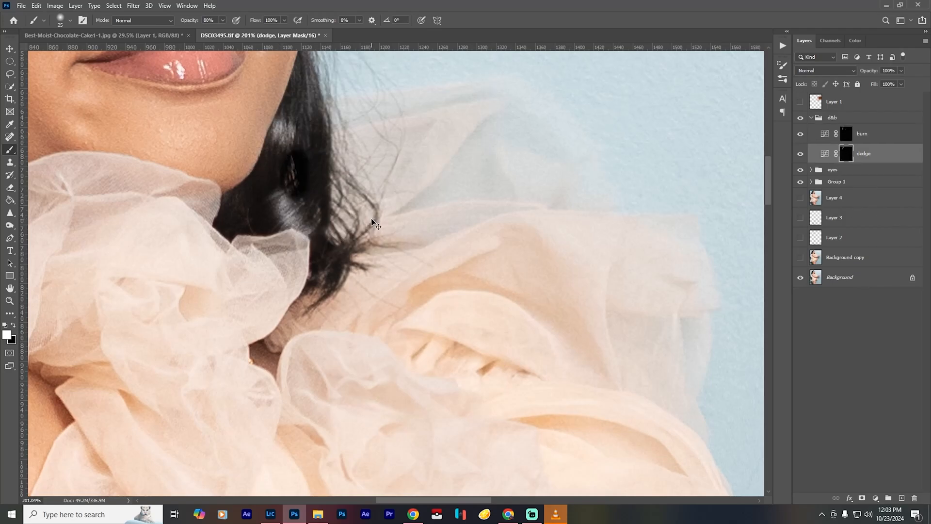
{"action": "key", "text": "ctrl+0"}
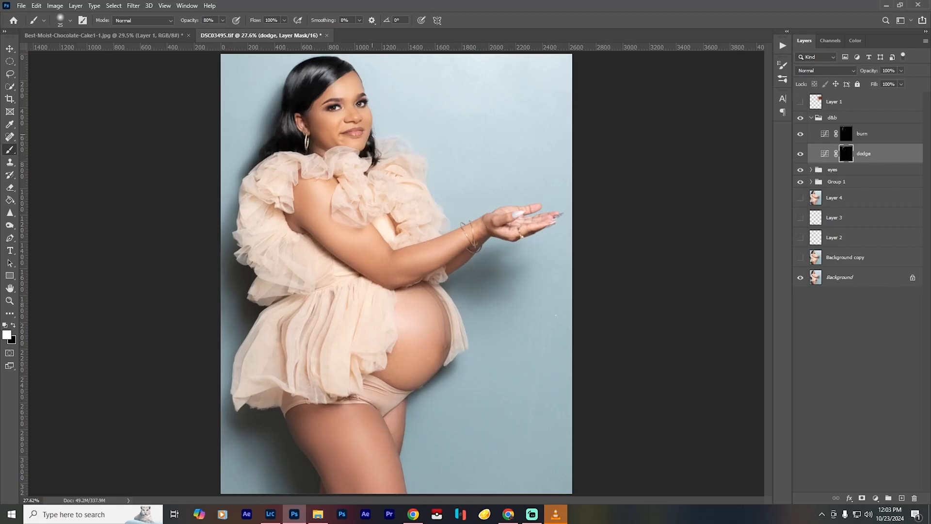
- Burn the hair along the jaw on the burn layer at 30% opacity and compare with the d&b group hidden
{"action": "scroll", "coordinate": [374, 168], "scroll_direction": "up", "scroll_amount": 8}
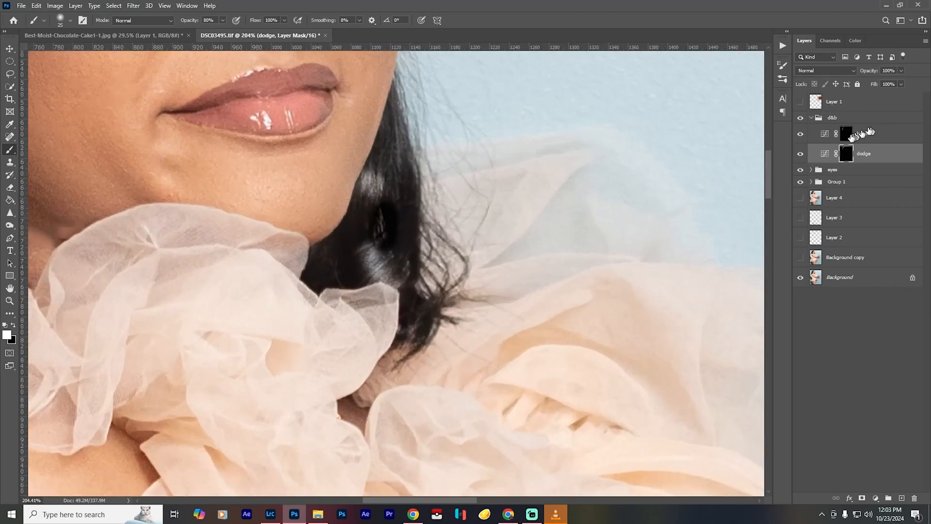
{"action": "left_click", "coordinate": [868, 133]}
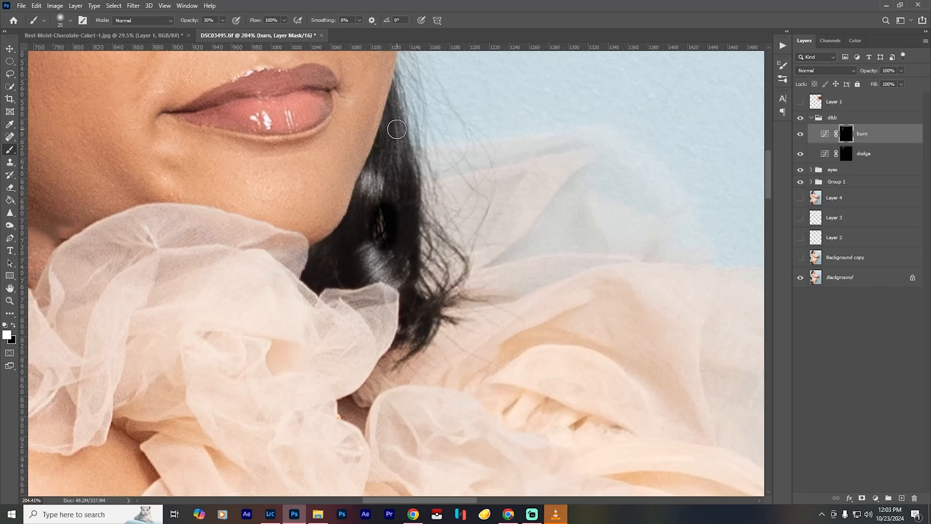
{"action": "mouse_move", "coordinate": [393, 126]}
{"action": "left_mouse_down"}
{"action": "mouse_move", "coordinate": [410, 260]}
{"action": "mouse_move", "coordinate": [328, 248]}
{"action": "mouse_move", "coordinate": [321, 260]}
{"action": "mouse_move", "coordinate": [430, 320]}
{"action": "mouse_move", "coordinate": [413, 305]}
{"action": "mouse_move", "coordinate": [404, 324]}
{"action": "mouse_move", "coordinate": [428, 290]}
{"action": "mouse_move", "coordinate": [428, 308]}
{"action": "mouse_move", "coordinate": [412, 145]}
{"action": "mouse_move", "coordinate": [397, 99]}
{"action": "left_mouse_up"}
{"action": "key", "text": "ctrl+0"}
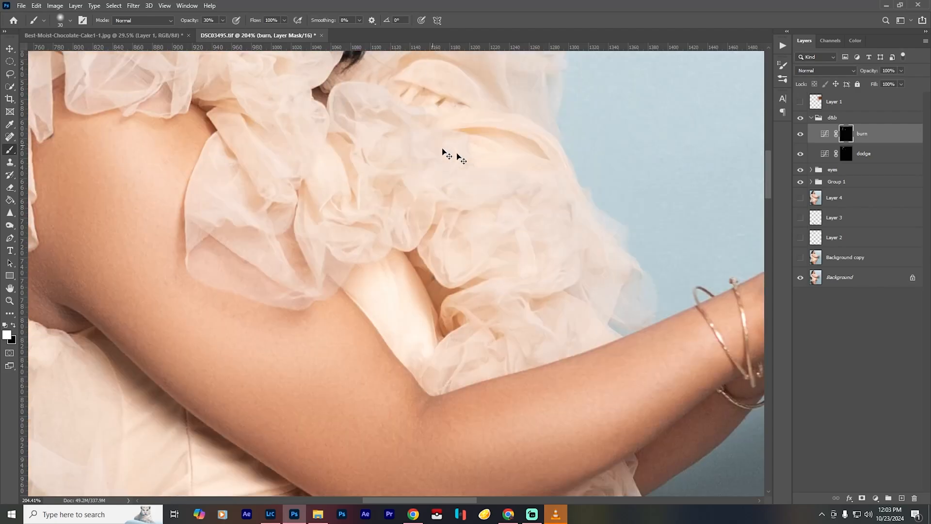
{"action": "left_click", "coordinate": [801, 118]}
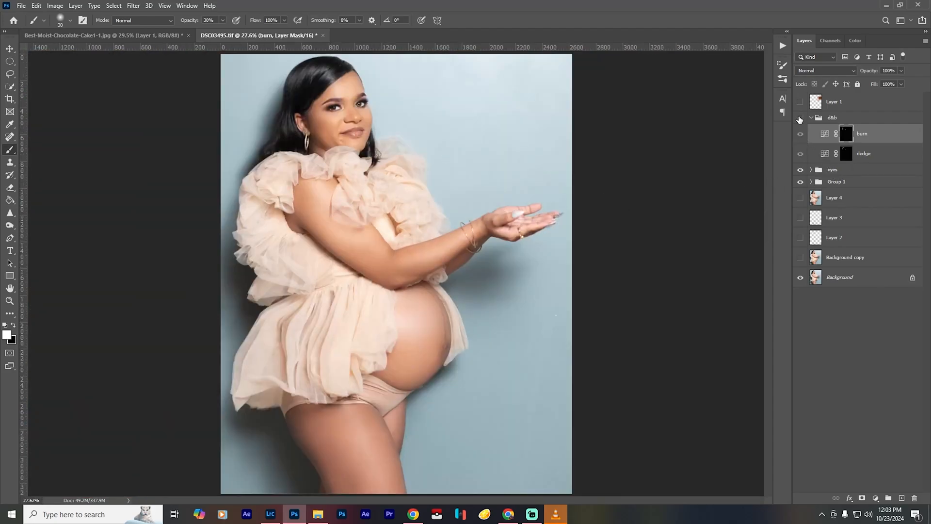
{"action": "left_click", "coordinate": [801, 118]}
{"action": "left_click", "coordinate": [800, 119]}
{"action": "left_click", "coordinate": [800, 119]}
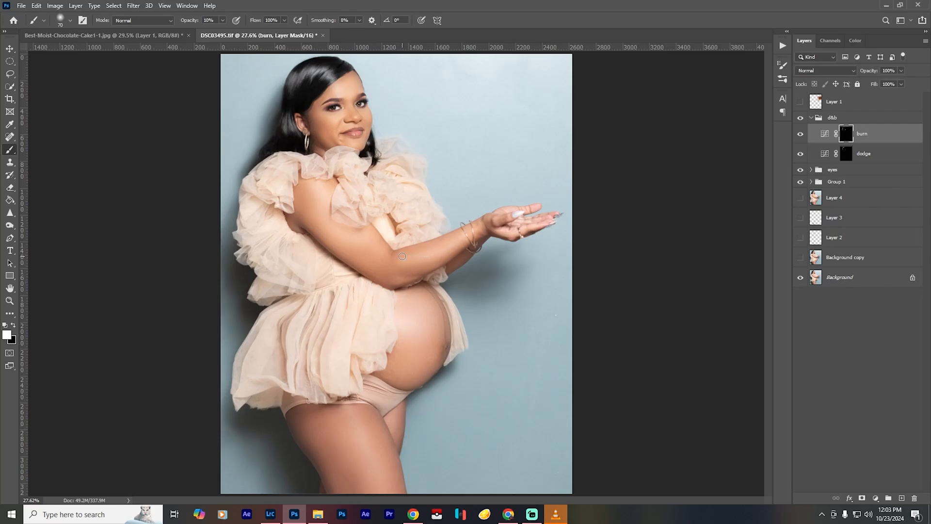
- Burn the underside of the near arm from elbow to shoulder with a soft brush of 100 to 125 pixels at 10% opacity
{"action": "scroll", "coordinate": [416, 253], "scroll_direction": "up", "scroll_amount": 5}
{"action": "scroll", "coordinate": [395, 208], "scroll_direction": "up", "scroll_amount": 3}
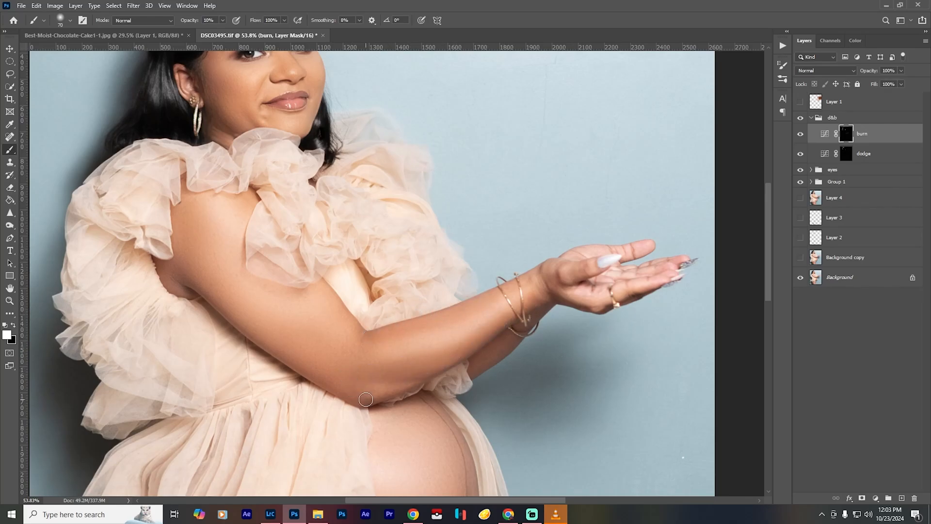
{"action": "key", "text": "]"}
{"action": "key", "text": "]"}
{"action": "key", "text": "]"}
{"action": "key", "text": "]"}
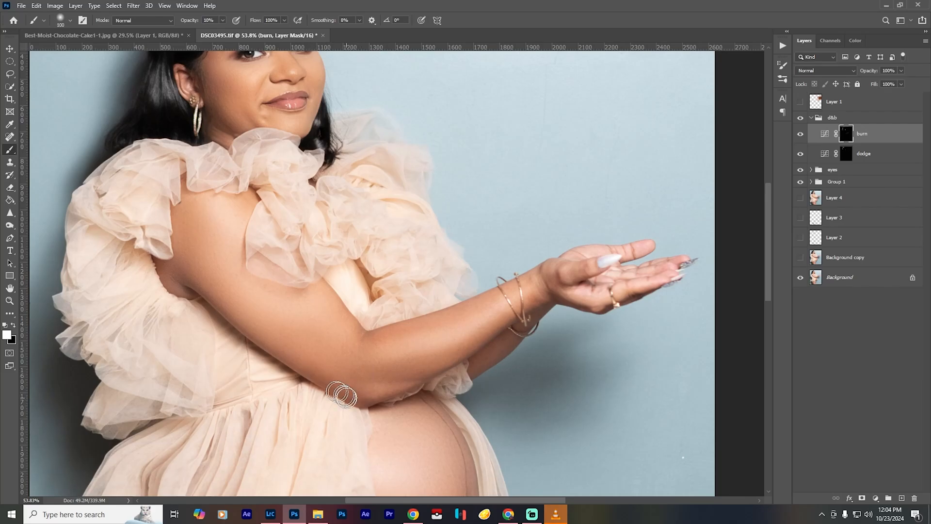
{"action": "mouse_move", "coordinate": [348, 399]}
{"action": "left_mouse_down"}
{"action": "mouse_move", "coordinate": [257, 343]}
{"action": "mouse_move", "coordinate": [188, 274]}
{"action": "mouse_move", "coordinate": [239, 309]}
{"action": "left_mouse_up"}
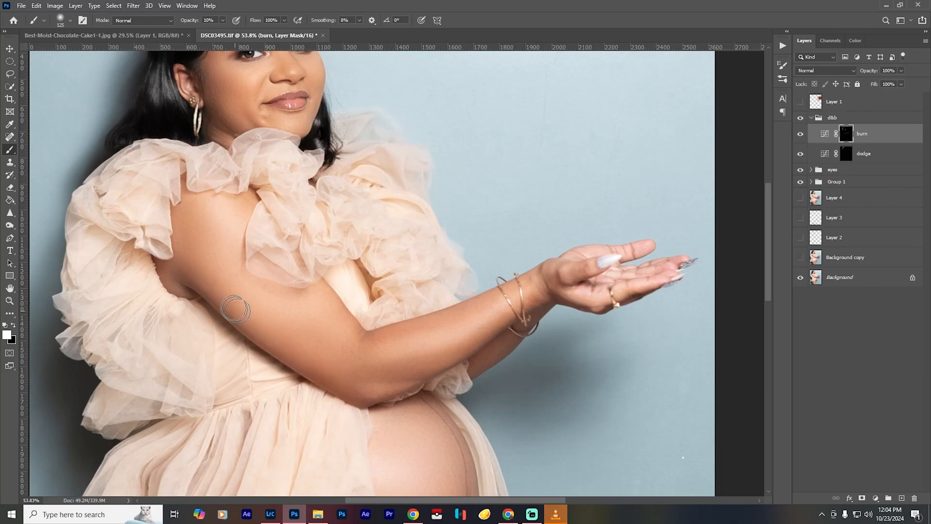
{"action": "key", "text": "["}
{"action": "key", "text": "["}
{"action": "key", "text": "["}
{"action": "mouse_move", "coordinate": [204, 270]}
{"action": "left_mouse_down"}
{"action": "mouse_move", "coordinate": [268, 340]}
{"action": "mouse_move", "coordinate": [385, 394]}
{"action": "left_mouse_up"}
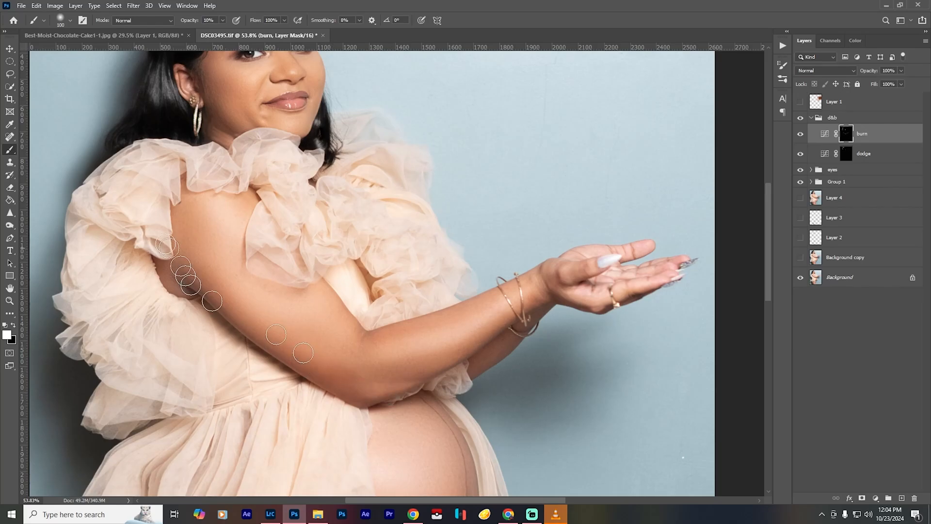
- Burn the near arm's upper edge and the far forearm at 10% opacity, reducing the brush from 125 to 60 pixels, and compare with the burn layer hidden
{"action": "key", "text": "bracketright"}
{"action": "key", "text": "bracketright"}
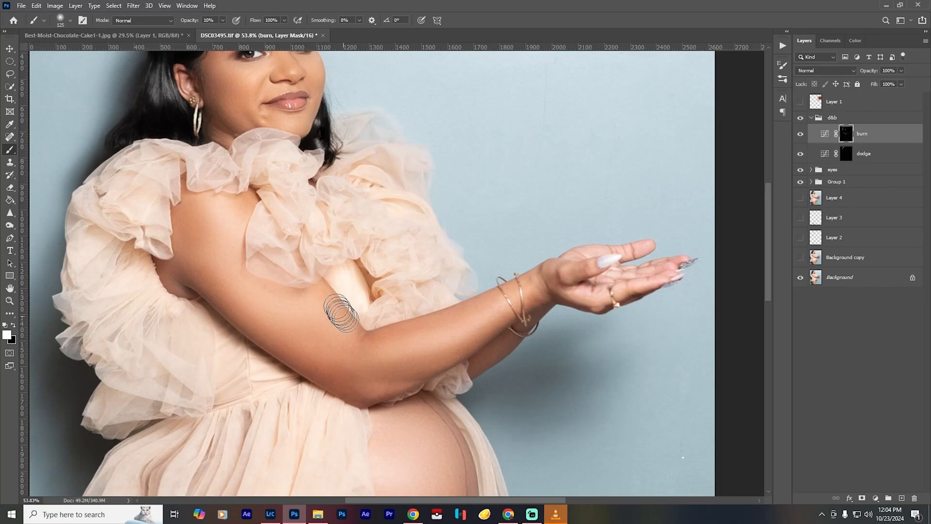
{"action": "key", "text": "bracketleft"}
{"action": "left_click_drag", "start_coordinate": [363, 330], "coordinate": [458, 306]}
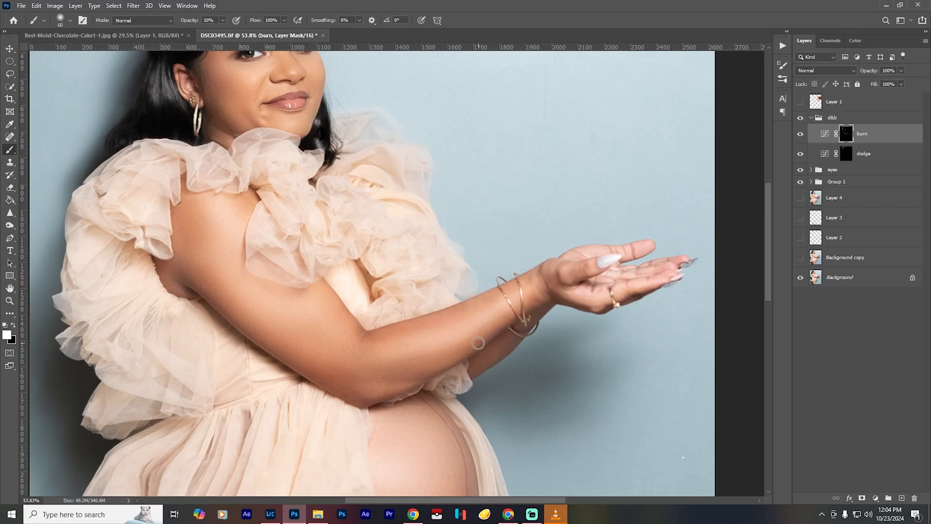
{"action": "mouse_move", "coordinate": [469, 358]}
{"action": "left_mouse_down"}
{"action": "mouse_move", "coordinate": [498, 349]}
{"action": "mouse_move", "coordinate": [493, 341]}
{"action": "mouse_move", "coordinate": [488, 358]}
{"action": "mouse_move", "coordinate": [545, 316]}
{"action": "left_mouse_up"}
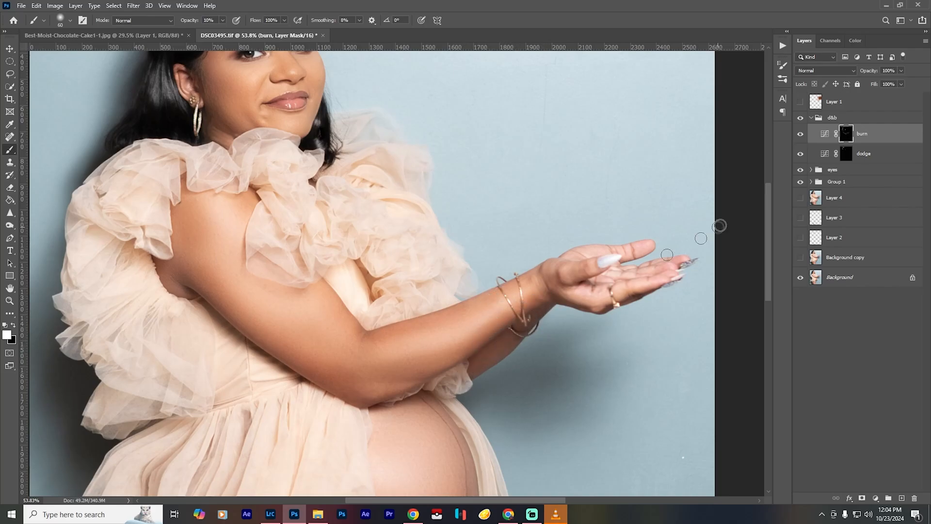
{"action": "left_click", "coordinate": [800, 134]}
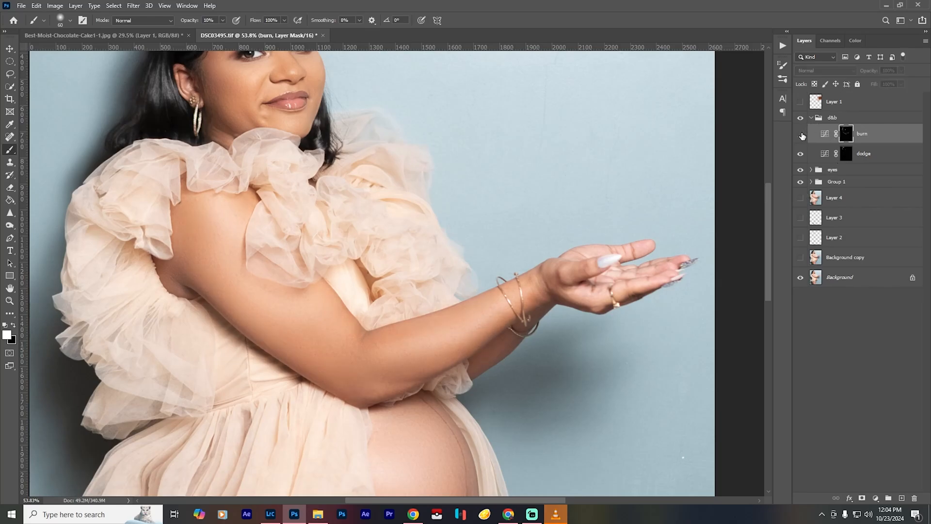
{"action": "left_click", "coordinate": [801, 134]}
- Burn across the upper arm and forearm with a 100-pixel brush at 10% opacity and compare with the burn layer hidden
{"action": "key", "text": "]"}
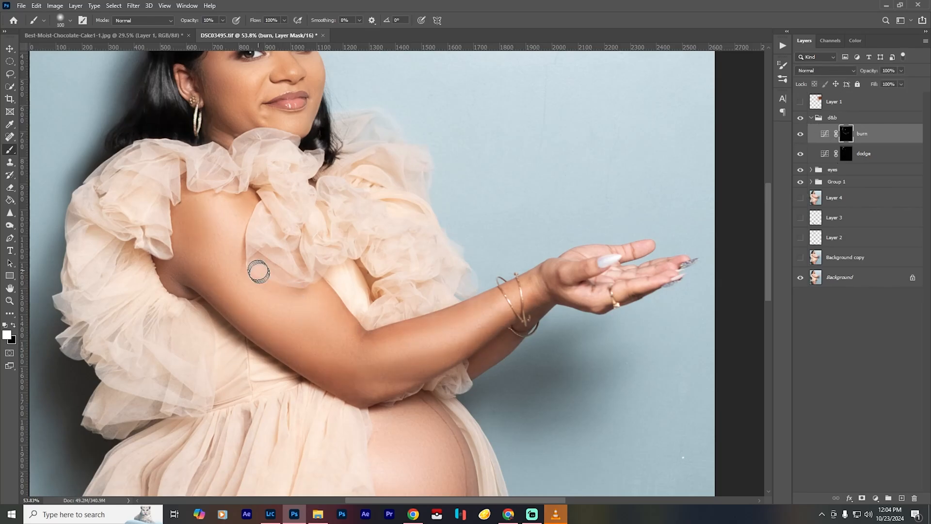
{"action": "mouse_move", "coordinate": [259, 272]}
{"action": "left_mouse_down"}
{"action": "mouse_move", "coordinate": [292, 282]}
{"action": "mouse_move", "coordinate": [263, 275]}
{"action": "mouse_move", "coordinate": [303, 278]}
{"action": "mouse_move", "coordinate": [317, 268]}
{"action": "mouse_move", "coordinate": [304, 282]}
{"action": "mouse_move", "coordinate": [330, 265]}
{"action": "mouse_move", "coordinate": [295, 281]}
{"action": "mouse_move", "coordinate": [339, 300]}
{"action": "mouse_move", "coordinate": [319, 302]}
{"action": "mouse_move", "coordinate": [319, 292]}
{"action": "mouse_move", "coordinate": [362, 333]}
{"action": "mouse_move", "coordinate": [311, 331]}
{"action": "mouse_move", "coordinate": [361, 328]}
{"action": "mouse_move", "coordinate": [312, 330]}
{"action": "mouse_move", "coordinate": [407, 345]}
{"action": "left_mouse_up"}
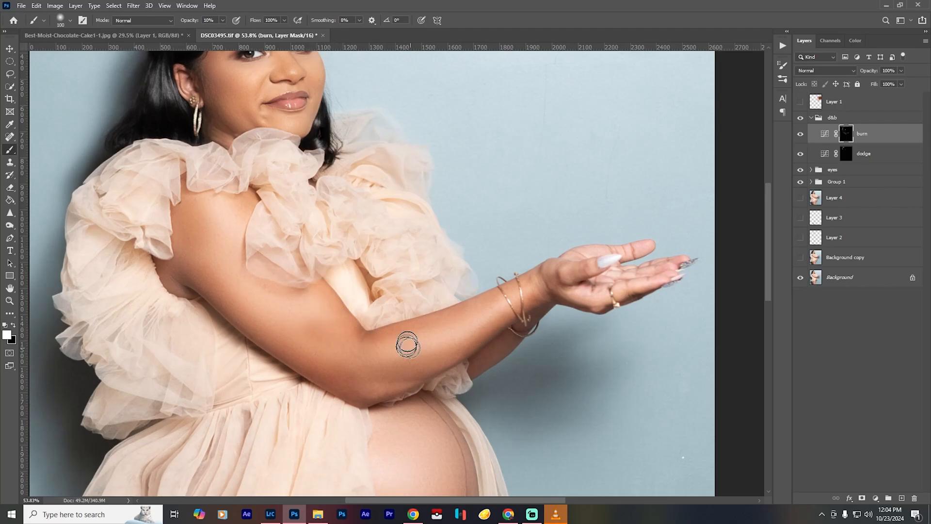
{"action": "key", "text": "ctrl+0"}
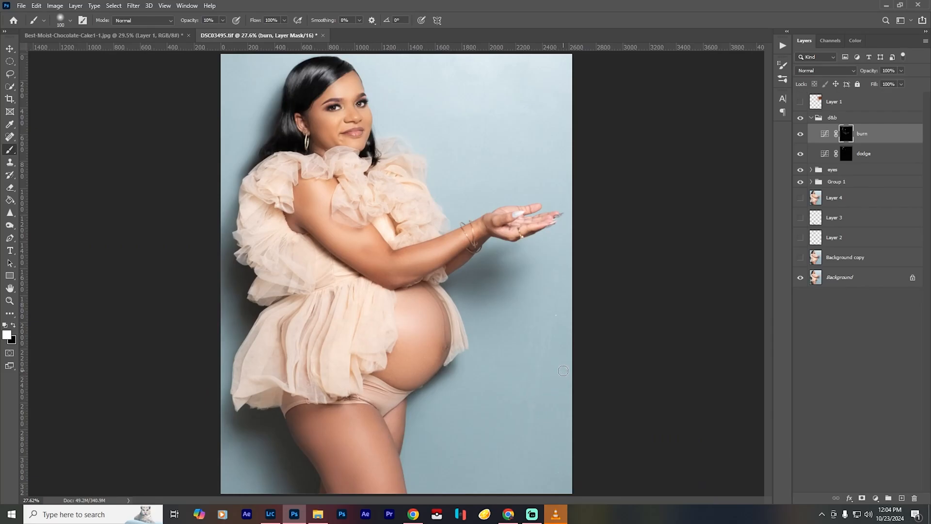
{"action": "left_click", "coordinate": [801, 134]}
{"action": "left_click", "coordinate": [801, 135]}
{"action": "left_click", "coordinate": [801, 136]}
{"action": "left_click", "coordinate": [800, 135]}
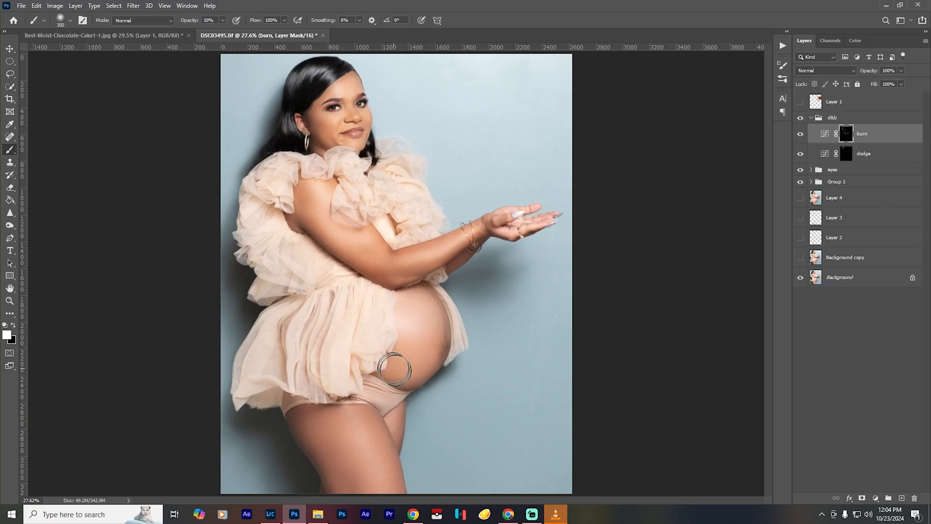
- Burn around the belly's edges with a soft 300-pixel brush at 10% opacity and compare with the d&b group hidden
{"action": "mouse_move", "coordinate": [394, 369]}
{"action": "left_mouse_down"}
{"action": "mouse_move", "coordinate": [415, 374]}
{"action": "mouse_move", "coordinate": [443, 347]}
{"action": "left_mouse_up"}
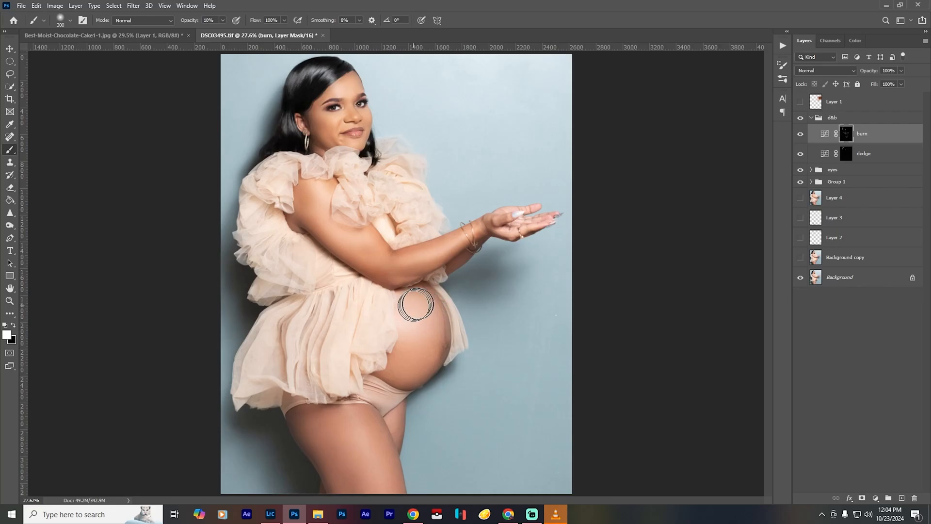
{"action": "mouse_move", "coordinate": [416, 305]}
{"action": "left_mouse_down"}
{"action": "mouse_move", "coordinate": [439, 321]}
{"action": "mouse_move", "coordinate": [436, 358]}
{"action": "mouse_move", "coordinate": [390, 394]}
{"action": "left_mouse_up"}
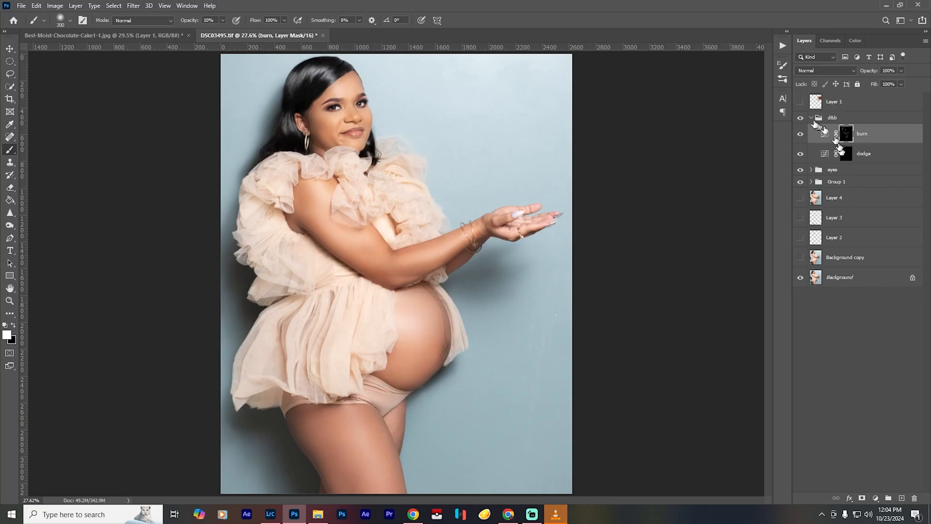
{"action": "left_click", "coordinate": [799, 122]}
{"action": "left_click", "coordinate": [799, 123]}
- Reduce the soft burn brush to 175 pixels and its opacity to 4%
{"action": "key", "text": "bracketleft"}
{"action": "key", "text": "bracketleft"}
{"action": "key", "text": "bracketleft"}
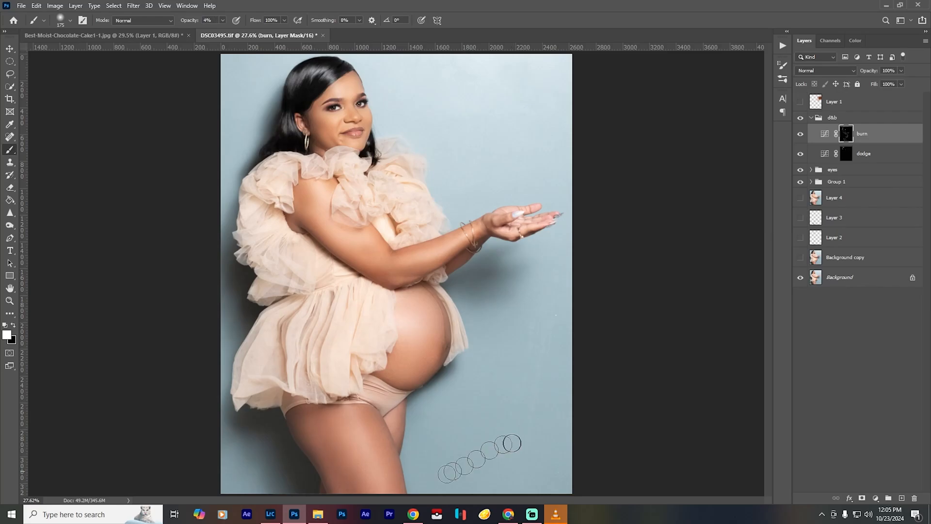
{"action": "key", "text": "0"}
{"action": "key", "text": "4"}
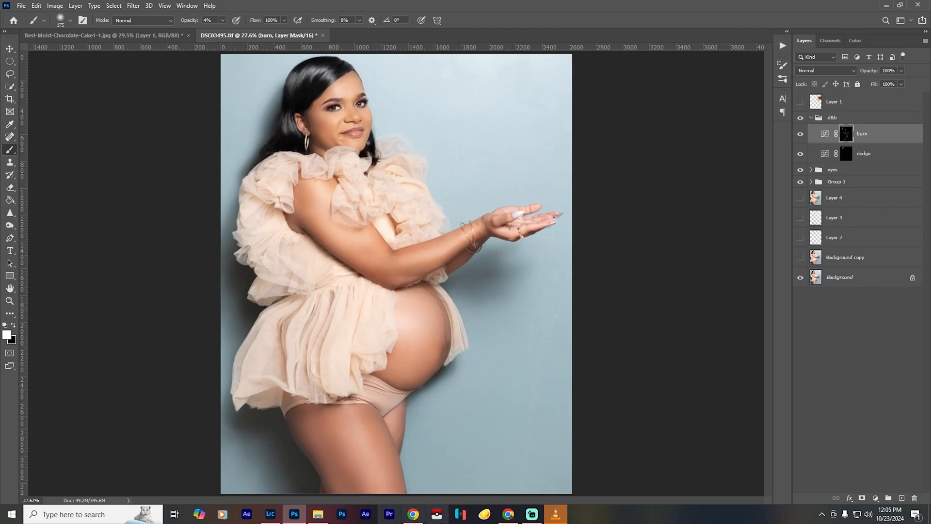
- Enlarge the soft burn brush to 300 pixels at 4% opacity and compare the portrait with the burn layer hidden
{"action": "key", "text": "bracketright"}
{"action": "key", "text": "bracketright"}
{"action": "key", "text": "bracketright"}
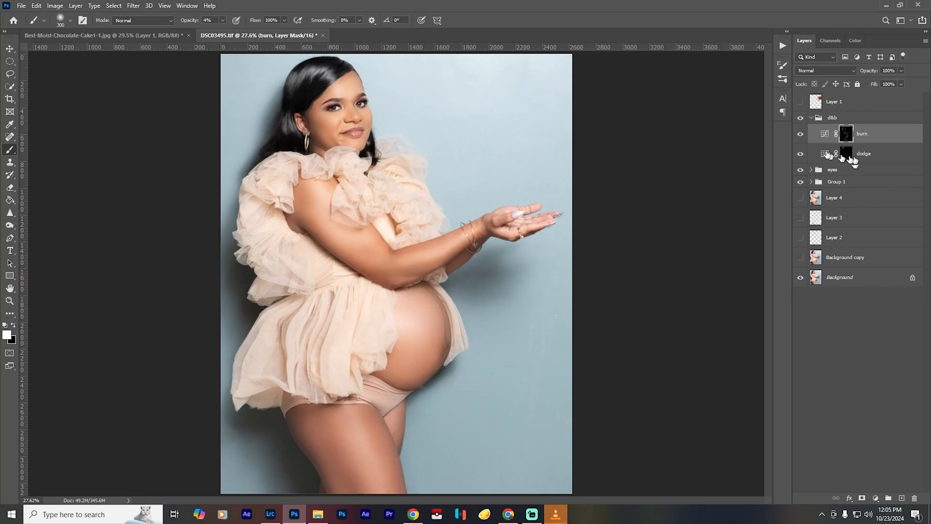
{"action": "left_click", "coordinate": [801, 137]}
{"action": "left_click", "coordinate": [801, 137]}
- Dodge the centre of both thighs on the dodge mask with a soft 150-pixel brush at 4% opacity, enlarging it for the final stroke
{"action": "left_click", "coordinate": [851, 153]}
{"action": "key", "text": "bracketleft"}
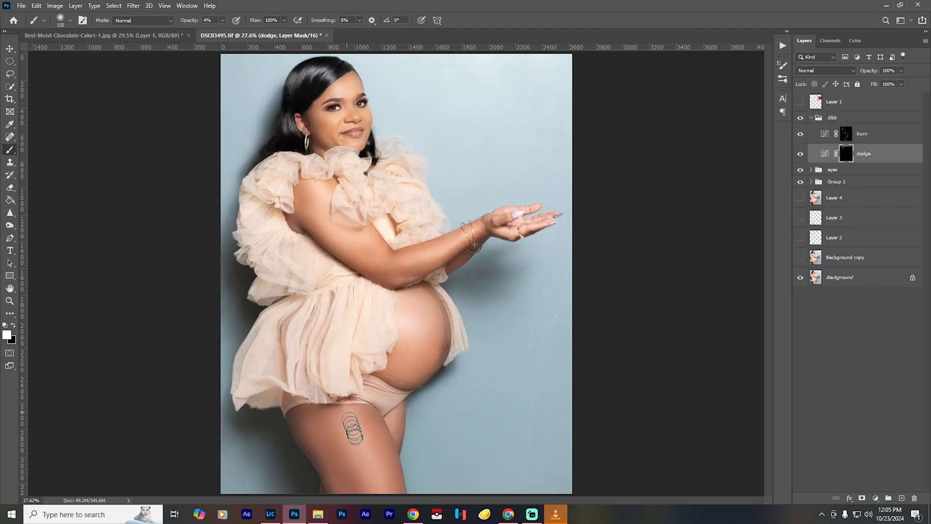
{"action": "left_click_drag", "start_coordinate": [356, 437], "coordinate": [383, 501]}
{"action": "left_click_drag", "start_coordinate": [356, 420], "coordinate": [390, 516]}
{"action": "left_click_drag", "start_coordinate": [307, 427], "coordinate": [341, 506]}
{"action": "key", "text": "bracketright"}
{"action": "left_click_drag", "start_coordinate": [351, 421], "coordinate": [382, 505]}
- Burn the side of the nose with a 25-pixel brush at 10% opacity and the temple near the ear with a 90-pixel brush
{"action": "scroll", "coordinate": [342, 88], "scroll_direction": "up", "scroll_amount": 17}
{"action": "left_click", "coordinate": [846, 134]}
{"action": "key", "text": "bracketleft"}
{"action": "key", "text": "bracketleft"}
{"action": "key", "text": "bracketleft"}
{"action": "key", "text": "bracketleft"}
{"action": "key", "text": "bracketleft"}
{"action": "key", "text": "bracketleft"}
{"action": "key", "text": "bracketleft"}
{"action": "key", "text": "bracketleft"}
{"action": "key", "text": "1"}
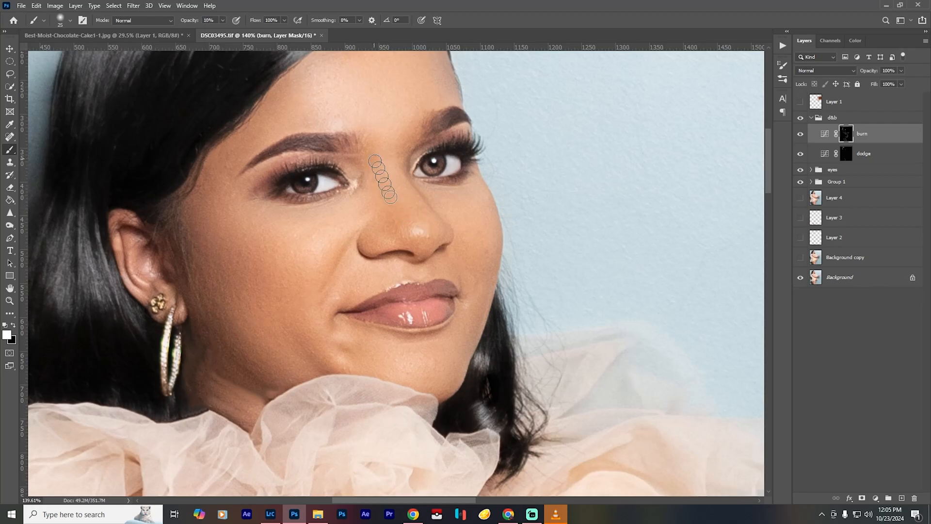
{"action": "key", "text": "bracketright"}
{"action": "key", "text": "bracketright"}
{"action": "key", "text": "bracketright"}
{"action": "key", "text": "bracketright"}
{"action": "key", "text": "bracketright"}
{"action": "key", "text": "bracketright"}
{"action": "key", "text": "bracketright"}
{"action": "key", "text": "bracketright"}
{"action": "key", "text": "bracketright"}
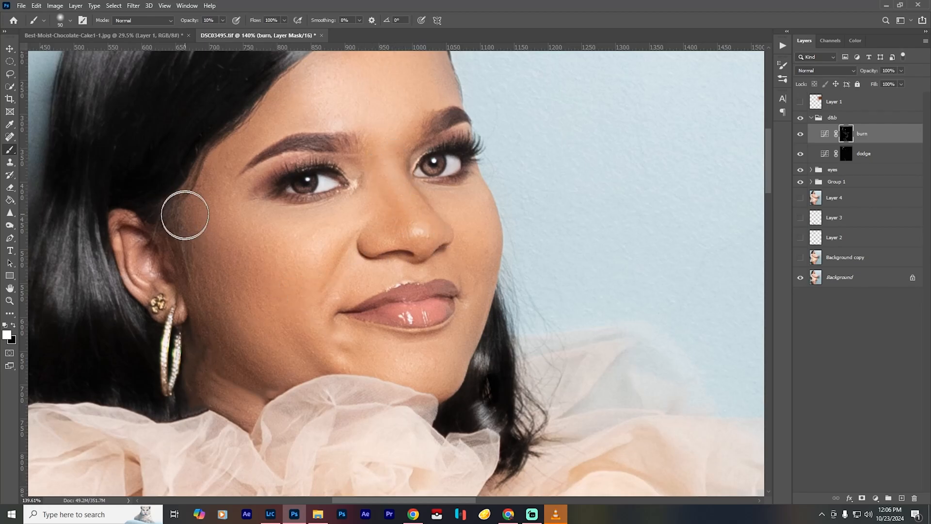
- Dodge the facial highlights on the dodge mask at 10% opacity, reducing the brush from 45 to 35 pixels
{"action": "left_click", "coordinate": [846, 154]}
{"action": "key", "text": "bracketleft"}
{"action": "key", "text": "bracketleft"}
{"action": "key", "text": "bracketleft"}
{"action": "key", "text": "bracketleft"}
{"action": "key", "text": "bracketleft"}
{"action": "key", "text": "bracketleft"}
{"action": "key", "text": "bracketleft"}
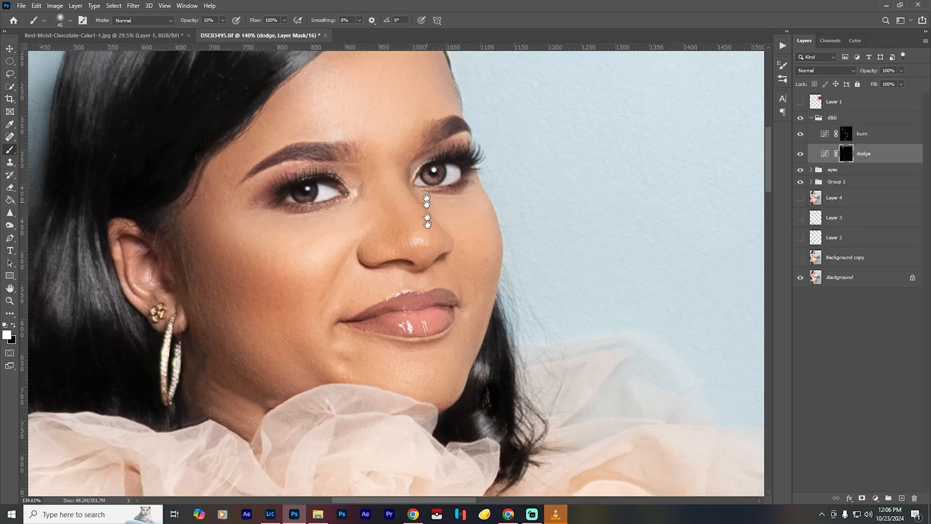
{"action": "scroll", "coordinate": [380, 228], "scroll_direction": "up", "scroll_amount": 3}
{"action": "key", "text": "ctrl+0"}
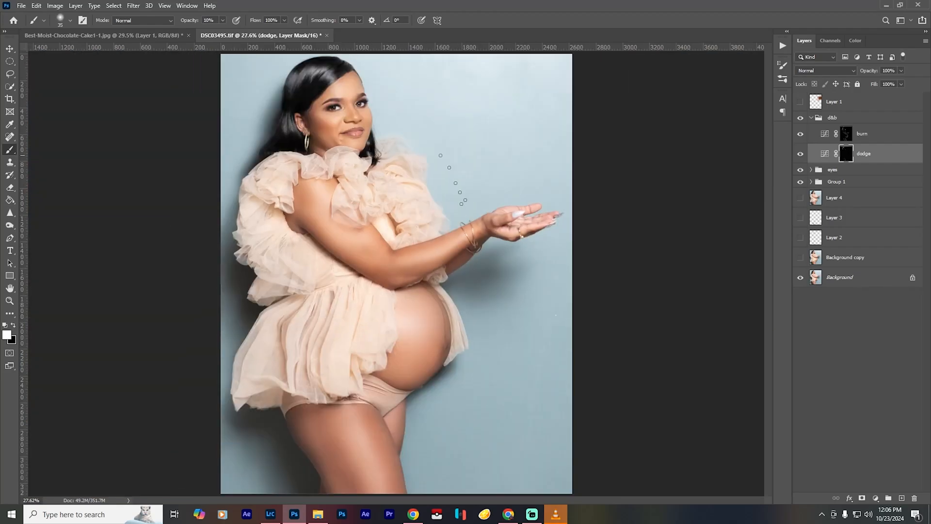
- Burn the lower face around the chin on the burn mask at 10% opacity with a 100-pixel brush, reducing it to 80 pixels
{"action": "scroll", "coordinate": [343, 87], "scroll_direction": "up", "scroll_amount": 12}
{"action": "left_click_drag", "start_coordinate": [343, 87], "coordinate": [363, 193]}
{"action": "left_click", "coordinate": [846, 134]}
{"action": "key", "text": "bracketright"}
{"action": "key", "text": "bracketright"}
{"action": "key", "text": "bracketright"}
{"action": "key", "text": "bracketright"}
{"action": "key", "text": "bracketright"}
{"action": "key", "text": "bracketright"}
{"action": "key", "text": "bracketright"}
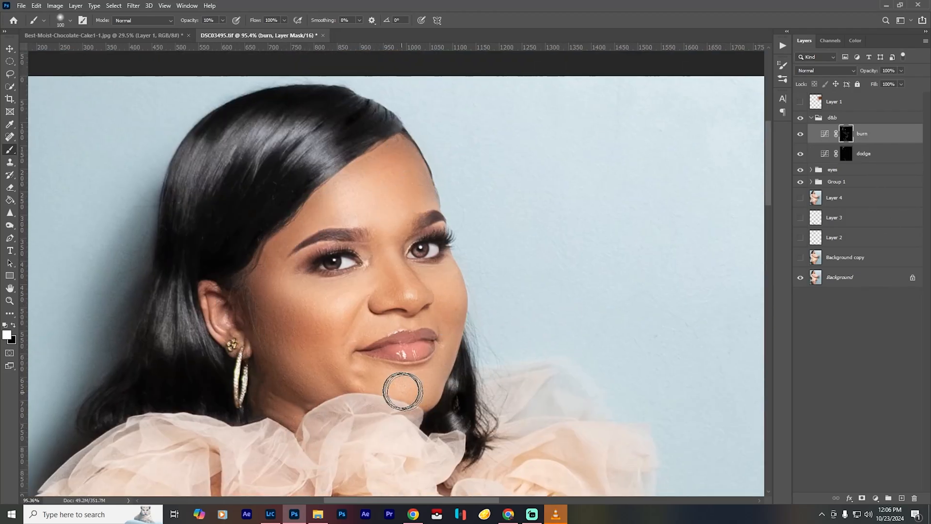
{"action": "key", "text": "bracketleft"}
{"action": "key", "text": "bracketleft"}
{"action": "key", "text": "ctrl+0"}
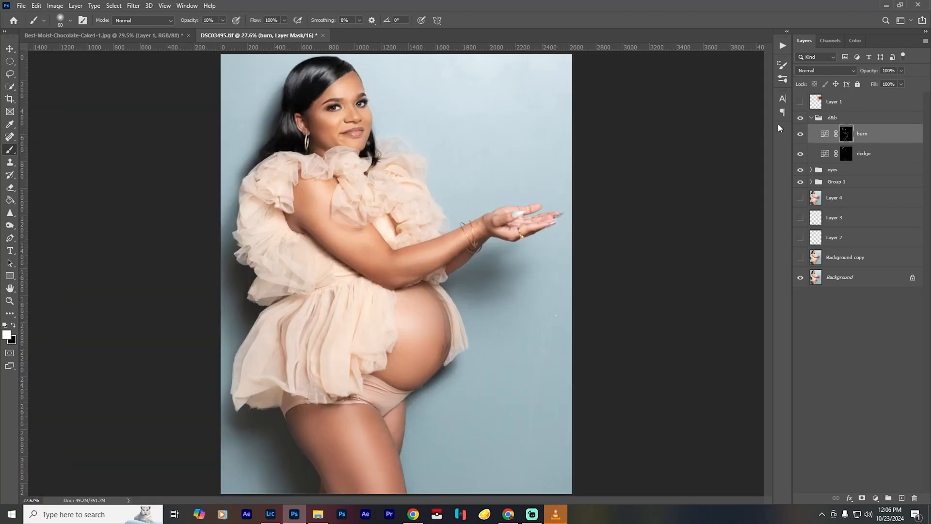
- Burn the outer edge of the nostril on the burn mask with a 9-pixel brush at 100% opacity
{"action": "scroll", "coordinate": [335, 101], "scroll_direction": "up", "scroll_amount": 10}
{"action": "key", "text": "bracketleft"}
{"action": "key", "text": "bracketleft"}
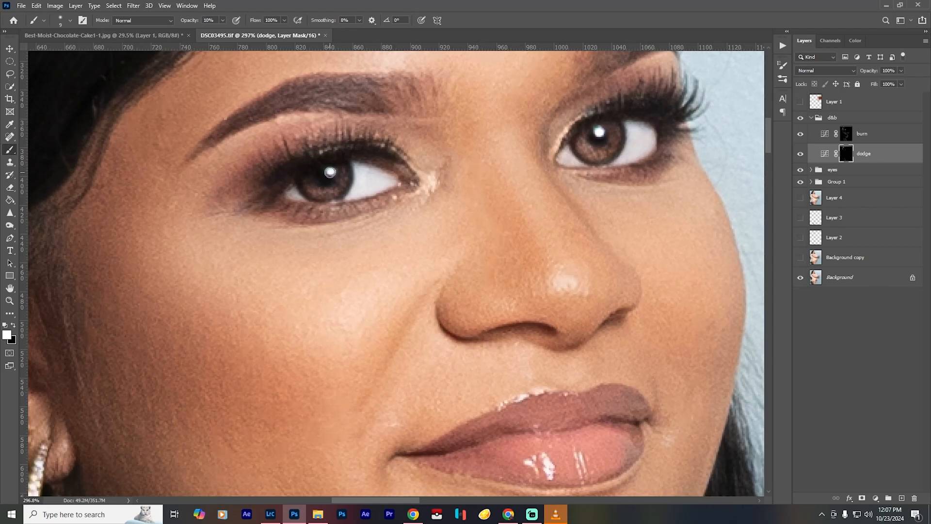
{"action": "left_click", "coordinate": [846, 134]}
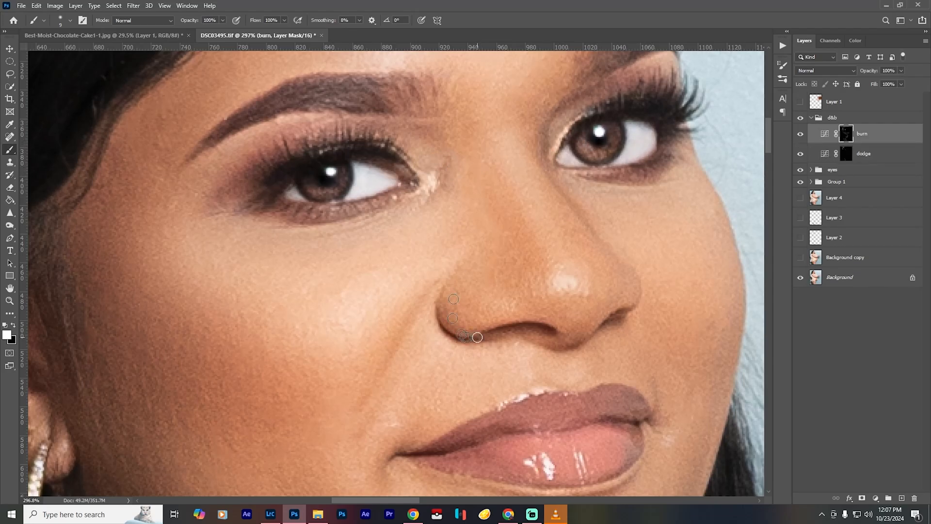
{"action": "scroll", "coordinate": [469, 334], "scroll_direction": "down", "scroll_amount": 10}
- Dodge the cheek below the eye on the dodge mask with a 45-pixel brush at 10% opacity
{"action": "left_click", "coordinate": [845, 154]}
{"action": "key", "text": "bracketright"}
{"action": "key", "text": "bracketright"}
{"action": "key", "text": "bracketright"}
{"action": "key", "text": "bracketright"}
{"action": "key", "text": "bracketright"}
{"action": "key", "text": "bracketright"}
{"action": "key", "text": "bracketright"}
{"action": "key", "text": "bracketright"}
{"action": "key", "text": "1"}
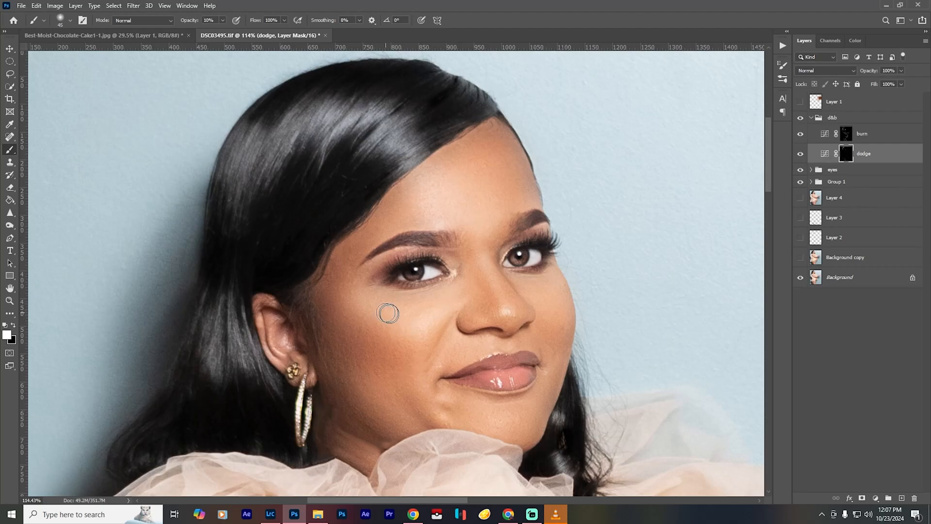
{"action": "key", "text": "ctrl+0"}
- Dodge the forehead above the eyebrow with an 80-pixel brush and the lower lip with a 30-pixel brush at 10% opacity
{"action": "scroll", "coordinate": [349, 97], "scroll_direction": "up", "scroll_amount": 15}
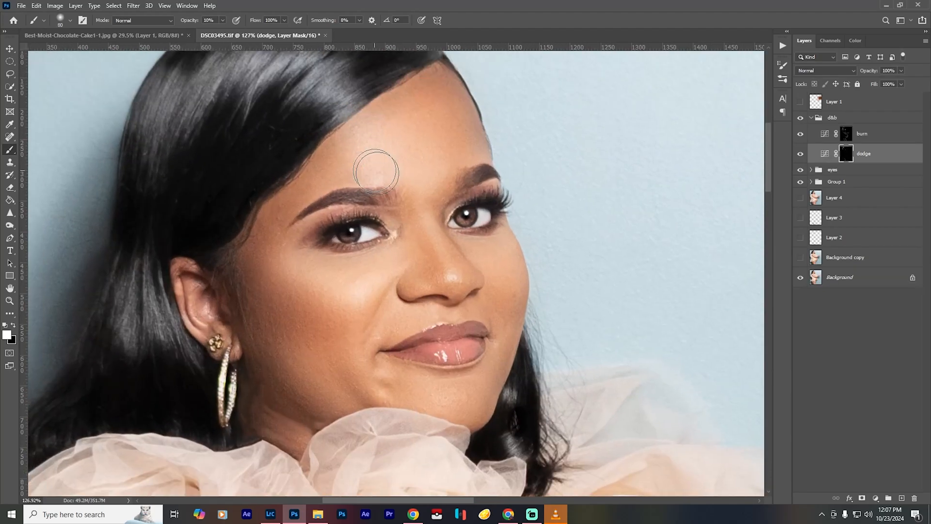
{"action": "key", "text": "bracketright"}
{"action": "key", "text": "bracketright"}
{"action": "key", "text": "bracketright"}
{"action": "key", "text": "bracketright"}
{"action": "key", "text": "bracketright"}
{"action": "key", "text": "bracketleft"}
{"action": "key", "text": "bracketleft"}
{"action": "key", "text": "bracketleft"}
{"action": "key", "text": "bracketleft"}
{"action": "key", "text": "bracketleft"}
{"action": "key", "text": "bracketleft"}
{"action": "key", "text": "bracketleft"}
{"action": "key", "text": "bracketleft"}
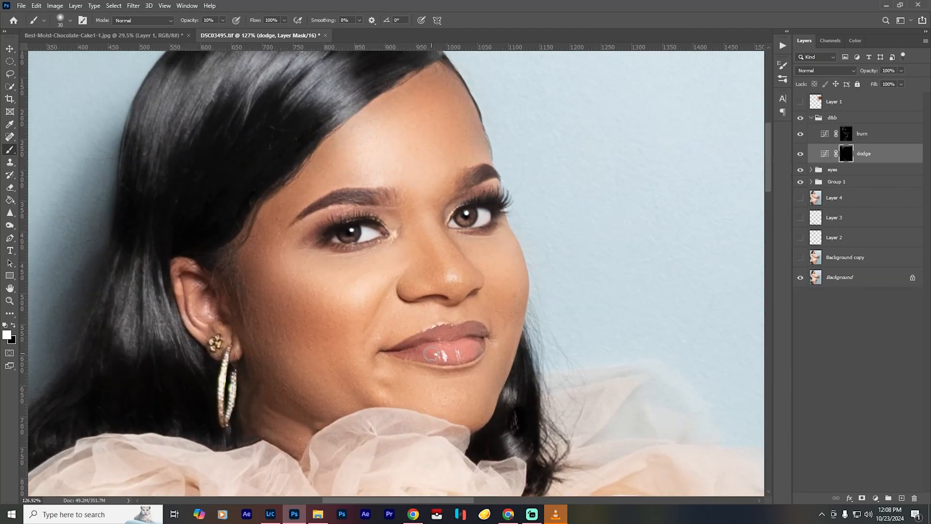
- Burn around the eyes with a 30-pixel brush at 10% opacity and dodge the inner eye area at 70% opacity
{"action": "key", "text": "alt+bracketright"}
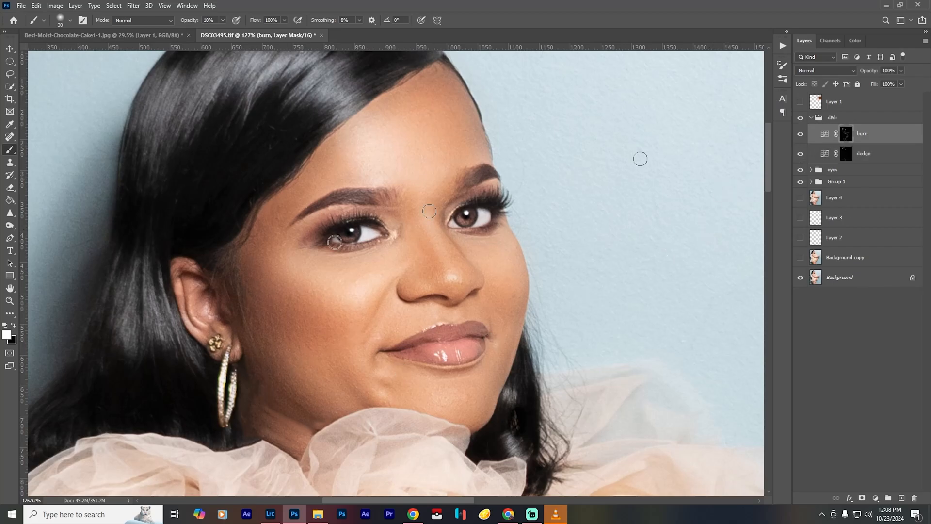
{"action": "key", "text": "alt+bracketleft"}
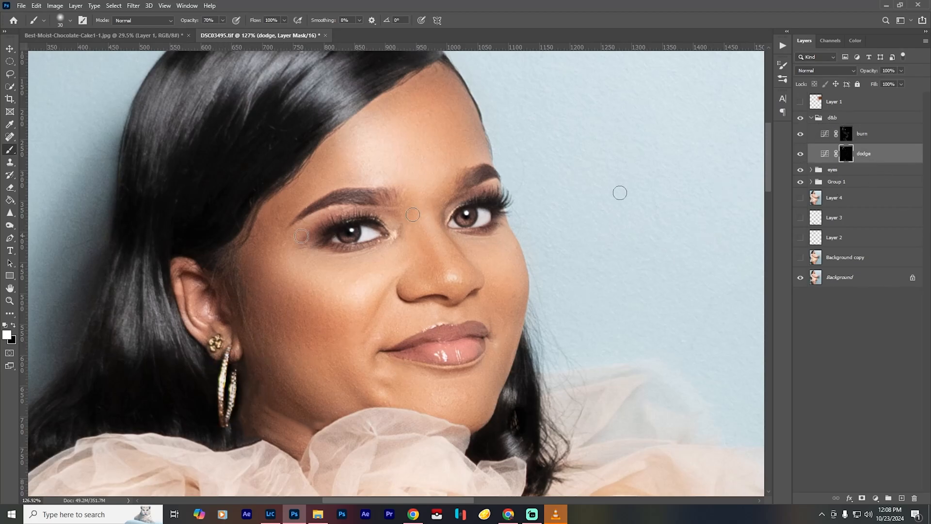
{"action": "key", "text": "7"}
{"action": "key", "text": "ctrl+0"}
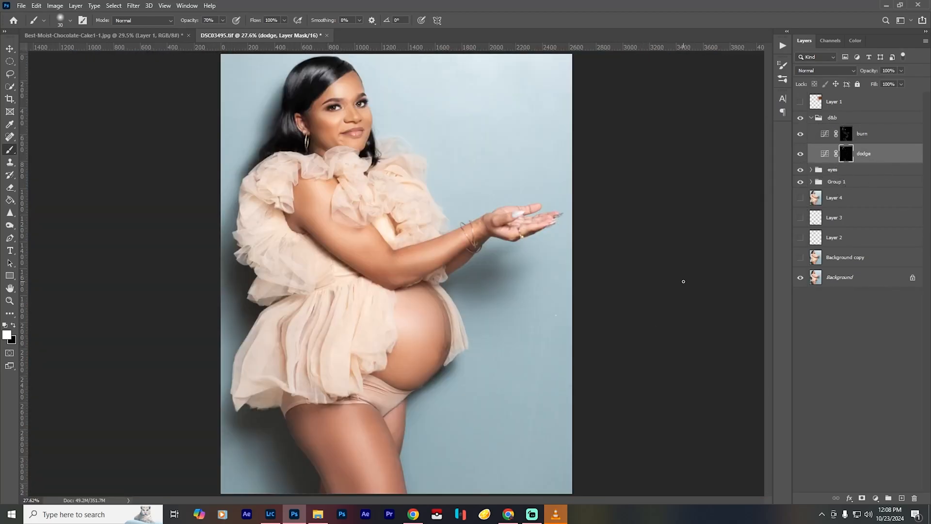
- Burn over the fingers of the outstretched hand on the burn mask with a soft 300-pixel brush at 10% opacity
{"action": "left_click", "coordinate": [847, 134]}
{"action": "key", "text": "1"}
{"action": "key", "text": "bracketright"}
{"action": "key", "text": "bracketright"}
{"action": "key", "text": "bracketright"}
{"action": "key", "text": "bracketright"}
{"action": "key", "text": "bracketright"}
{"action": "key", "text": "bracketright"}
{"action": "key", "text": "bracketright"}
{"action": "key", "text": "bracketright"}
{"action": "key", "text": "bracketright"}
{"action": "key", "text": "bracketright"}
{"action": "key", "text": "bracketright"}
{"action": "key", "text": "bracketright"}
{"action": "key", "text": "bracketright"}
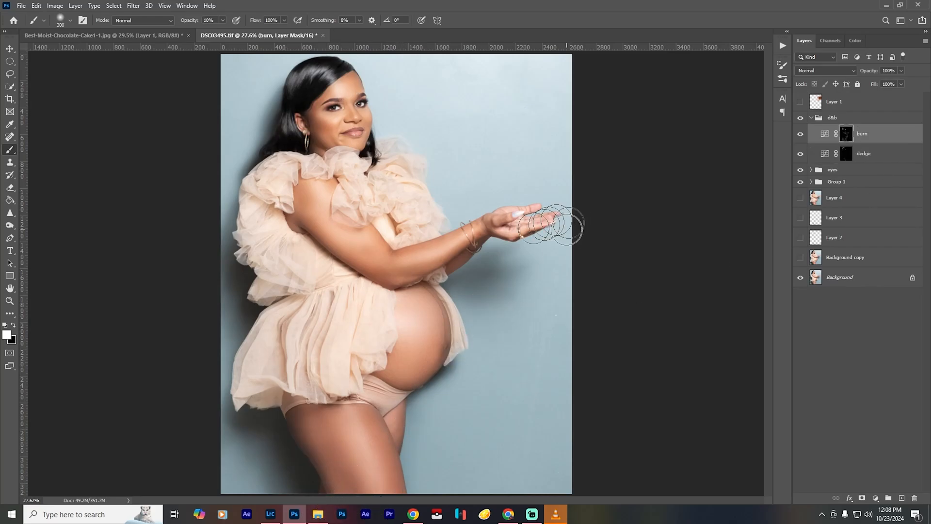
- Dodge the palm and fingers on the dodge mask with a 25-pixel brush at 30% opacity
{"action": "scroll", "coordinate": [507, 207], "scroll_direction": "up", "scroll_amount": 6}
{"action": "key", "text": "alt+bracketleft"}
{"action": "key", "text": "3"}
{"action": "key", "text": "bracketleft"}
{"action": "key", "text": "bracketleft"}
{"action": "key", "text": "bracketleft"}
{"action": "key", "text": "bracketleft"}
{"action": "key", "text": "bracketleft"}
{"action": "key", "text": "bracketleft"}
{"action": "key", "text": "bracketleft"}
{"action": "key", "text": "bracketleft"}
{"action": "key", "text": "bracketleft"}
{"action": "key", "text": "bracketleft"}
{"action": "key", "text": "bracketleft"}
{"action": "key", "text": "bracketleft"}
{"action": "key", "text": "bracketleft"}
{"action": "key", "text": "bracketleft"}
{"action": "key", "text": "bracketleft"}
{"action": "key", "text": "bracketleft"}
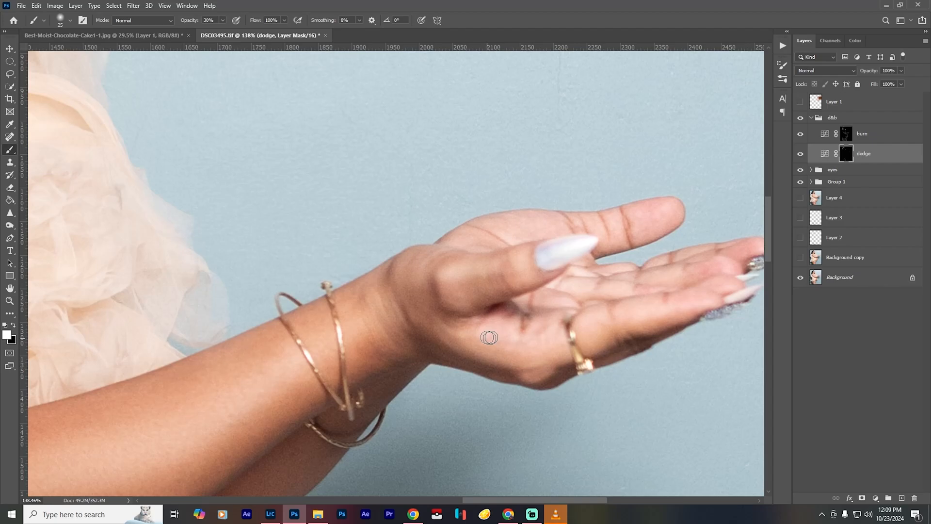
{"action": "left_click_drag", "start_coordinate": [707, 278], "coordinate": [625, 257]}
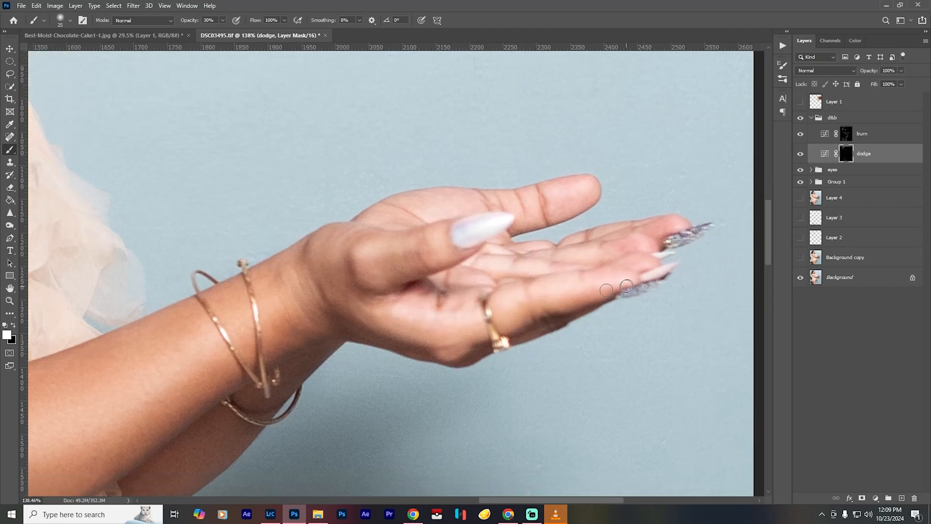
{"action": "key", "text": "ctrl+0"}
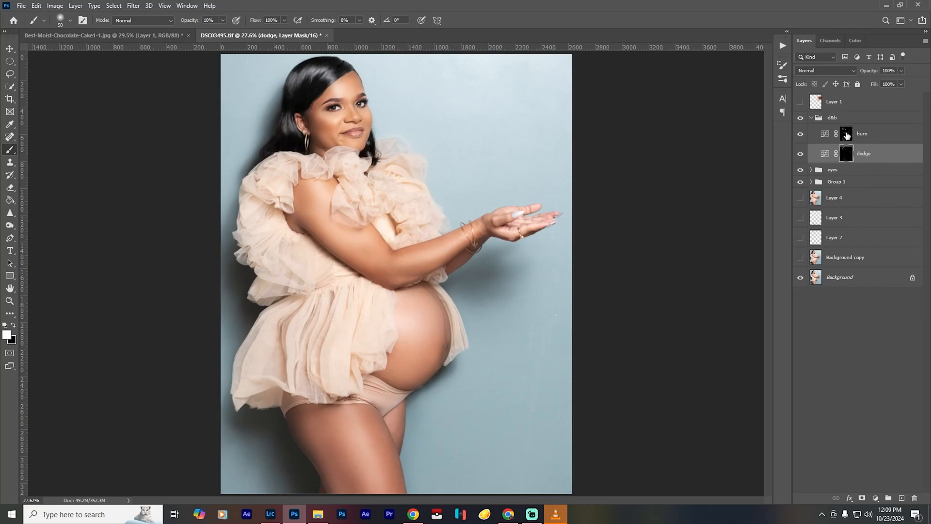
- Collapse the d&b group, stamp all visible layers into a new layer above it, and compare the retouch with the original
{"action": "left_click", "coordinate": [811, 118]}
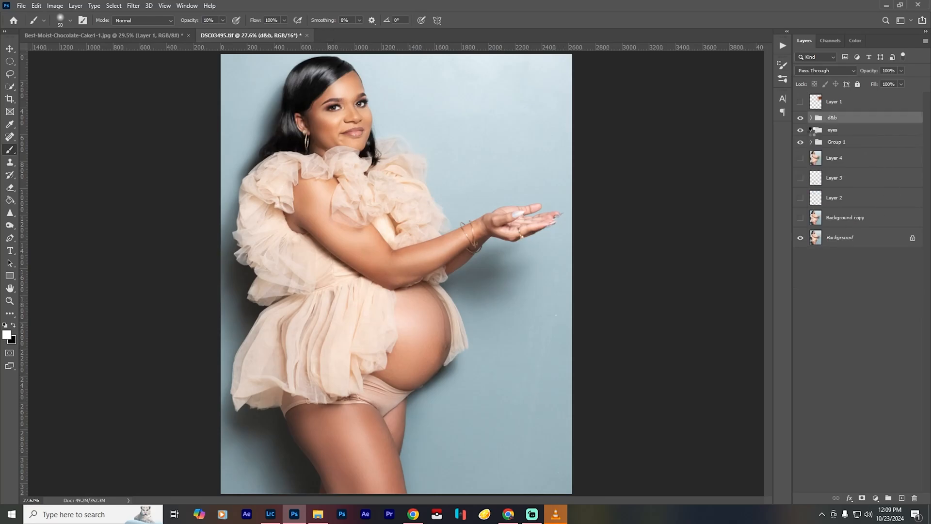
{"action": "key", "text": "ctrl+shift+alt+e"}
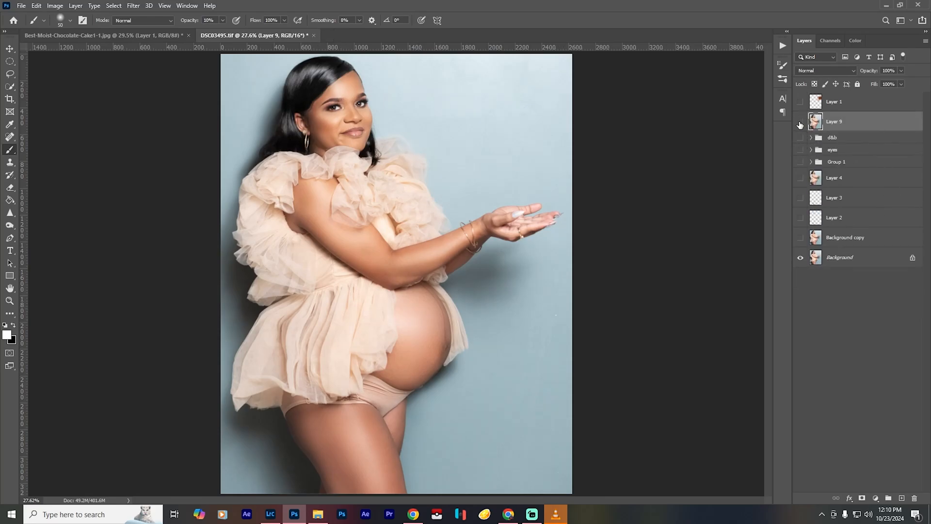
{"action": "left_click", "coordinate": [800, 124]}
{"action": "left_click", "coordinate": [800, 124]}
{"action": "left_click", "coordinate": [799, 124]}
{"action": "left_click", "coordinate": [800, 124]}
- Show the placed cake layer, Layer 1, and delete it from the portrait
{"action": "left_click", "coordinate": [800, 103]}
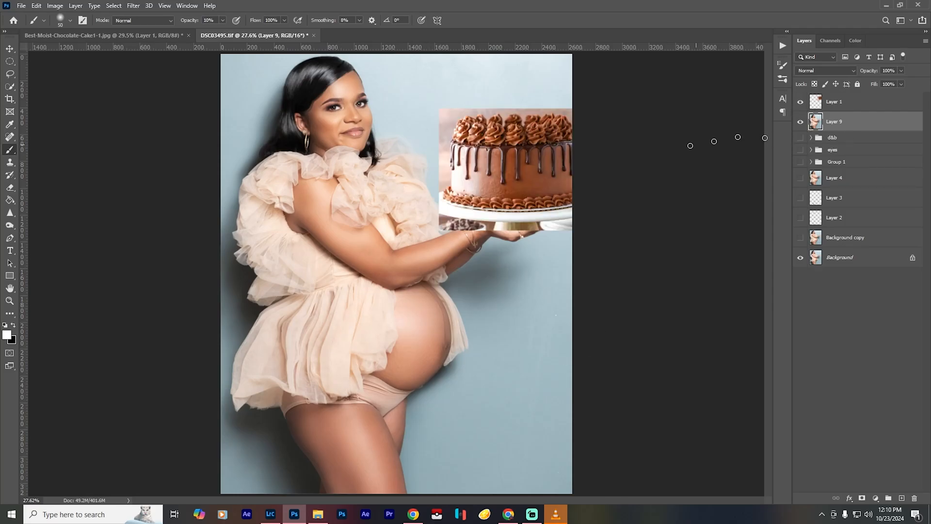
{"action": "left_click", "coordinate": [861, 105]}
{"action": "key", "text": "Delete"}
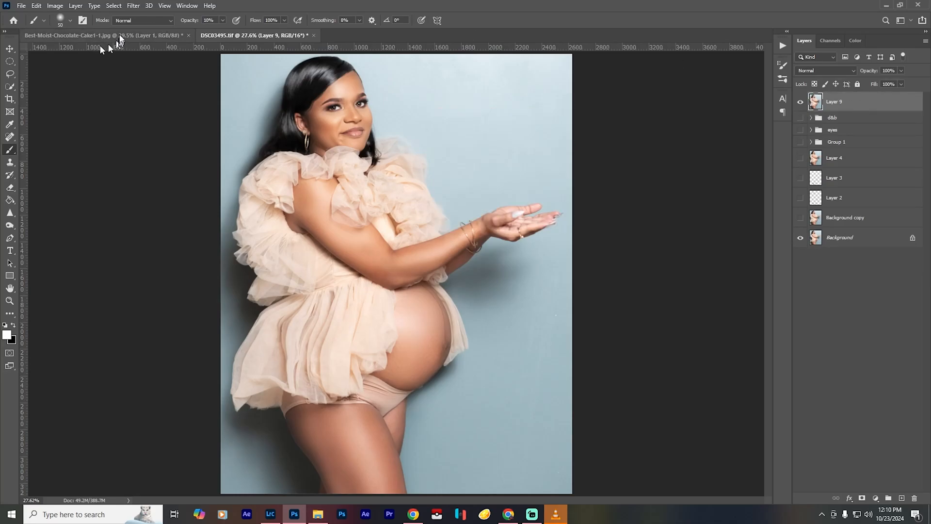
- Switch to the Best-Moist-Chocolate-Cake1-1.jpg document and select the cake with the Subject command
{"action": "key", "text": "ctrl+Tab"}
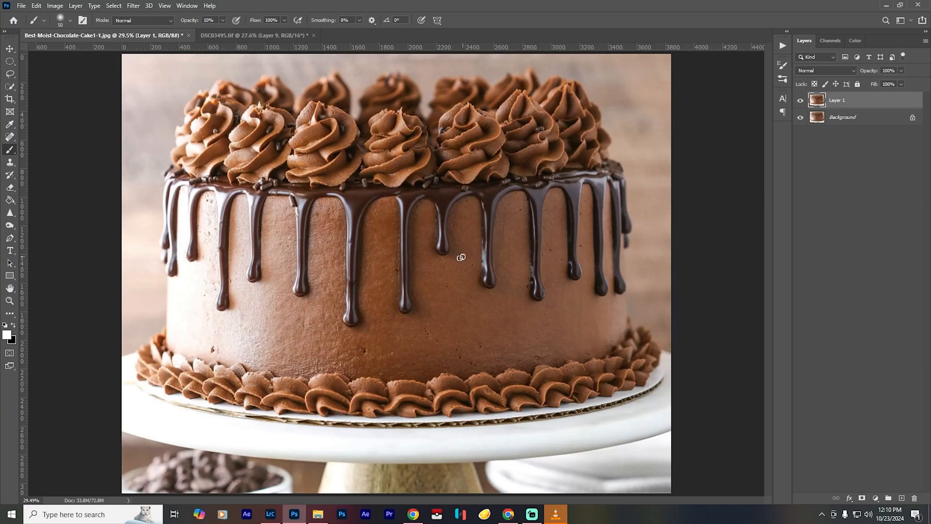
{"action": "key", "text": "ctrl+minus"}
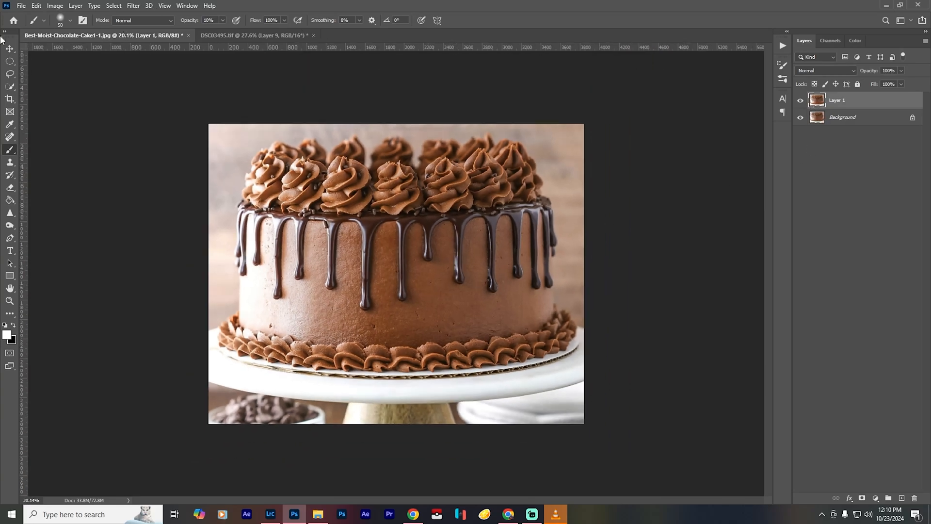
{"action": "left_click", "coordinate": [114, 5]}
{"action": "left_click", "coordinate": [141, 119]}
{"action": "key", "text": "j"}
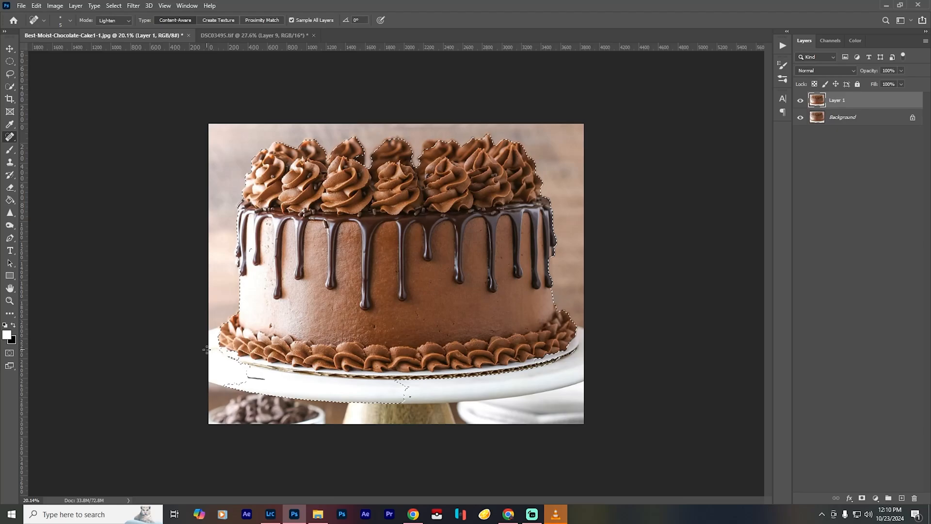
- Refine the selection to the cake and its whole white plate with Quick Selection, copy it to a new layer, and hide the layers below
{"action": "left_click", "coordinate": [10, 86]}
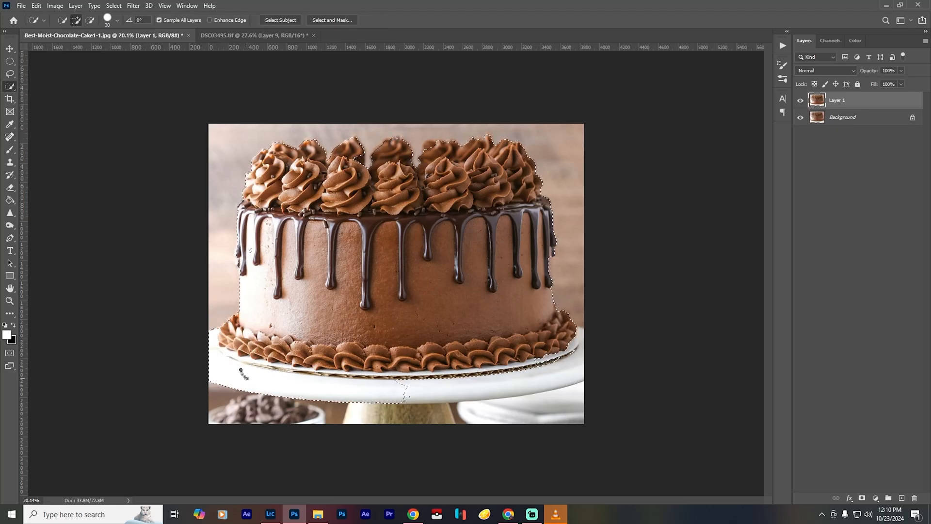
{"action": "left_click_drag", "start_coordinate": [432, 384], "coordinate": [524, 368]}
{"action": "left_click_drag", "start_coordinate": [351, 420], "coordinate": [378, 418]}
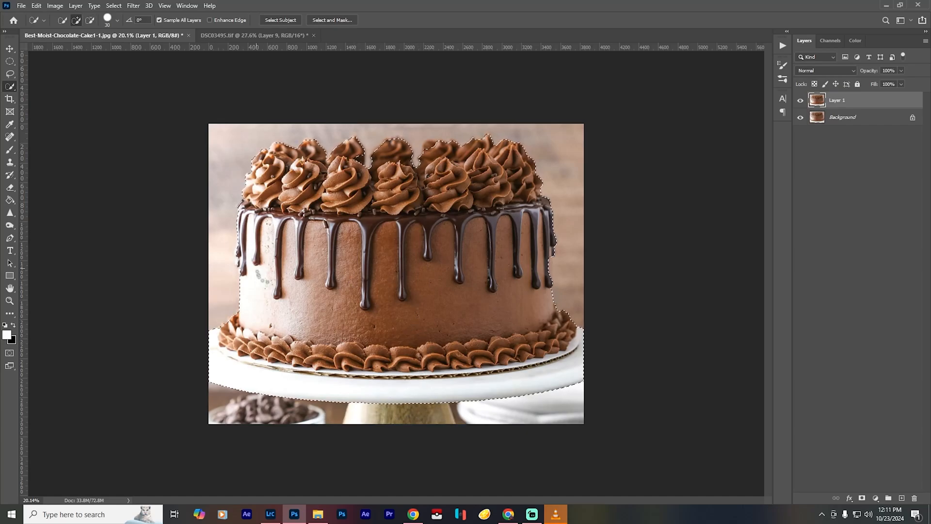
{"action": "key", "text": "ctrl+j"}
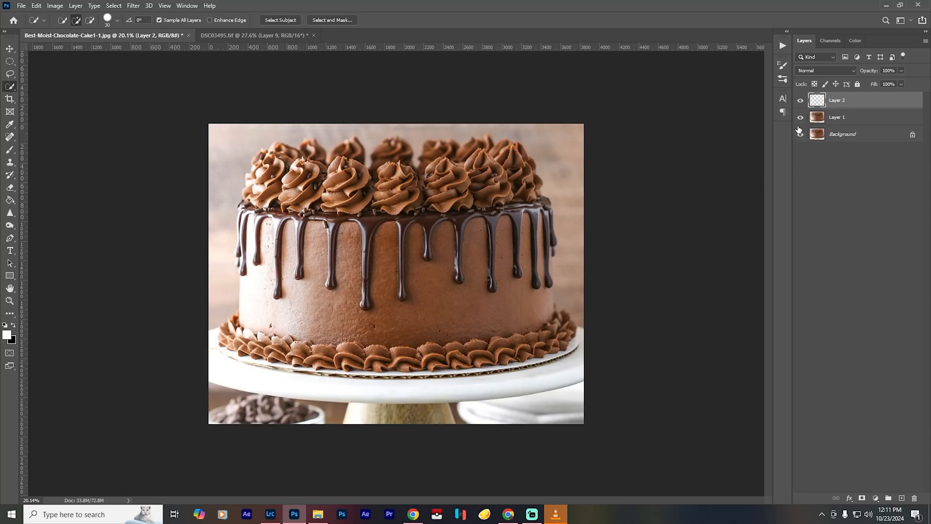
{"action": "left_click", "coordinate": [800, 134]}
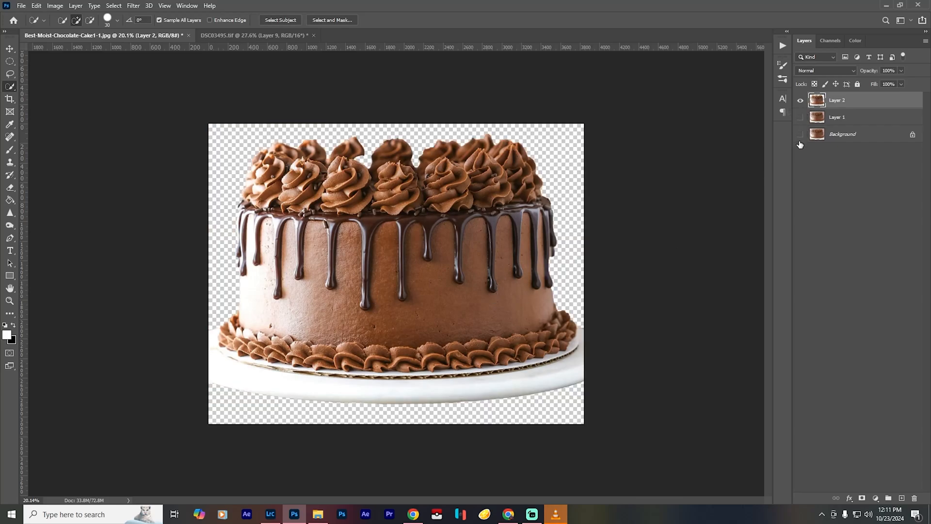
- Switch to Chrome, browse the Google image results for cake, and open the pink drip Best Butter Cake picture
{"action": "left_click", "coordinate": [414, 515]}
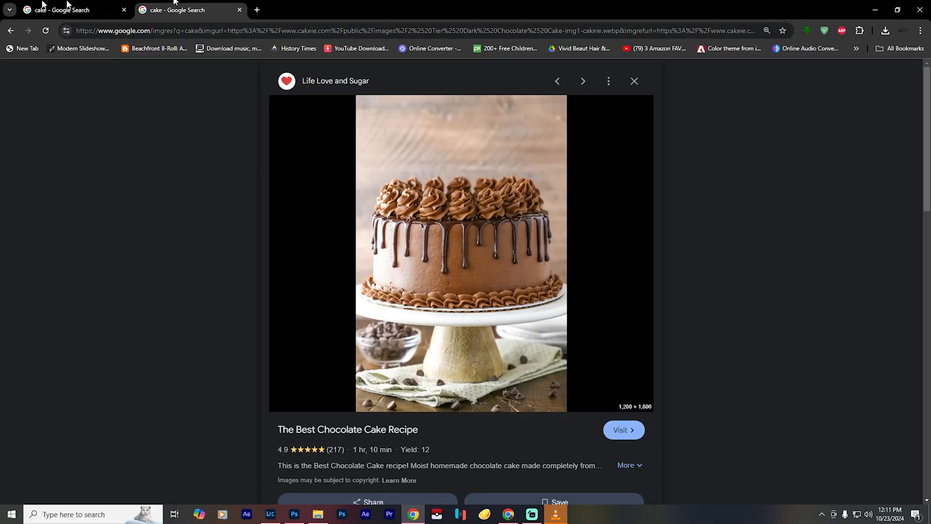
{"action": "left_click", "coordinate": [42, 6]}
{"action": "scroll", "coordinate": [771, 330], "scroll_direction": "down", "scroll_amount": 6}
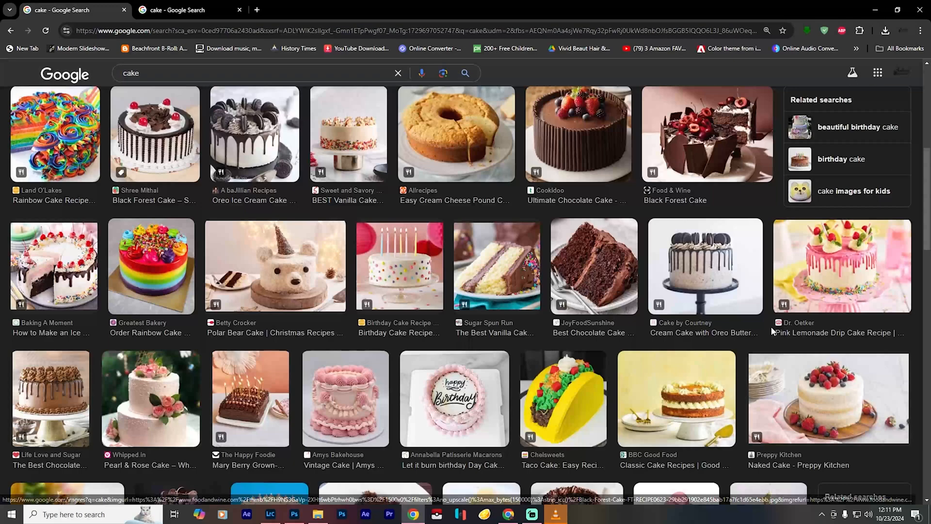
{"action": "left_click", "coordinate": [348, 138]}
{"action": "left_click", "coordinate": [884, 112]}
{"action": "scroll", "coordinate": [698, 334], "scroll_direction": "down", "scroll_amount": 3}
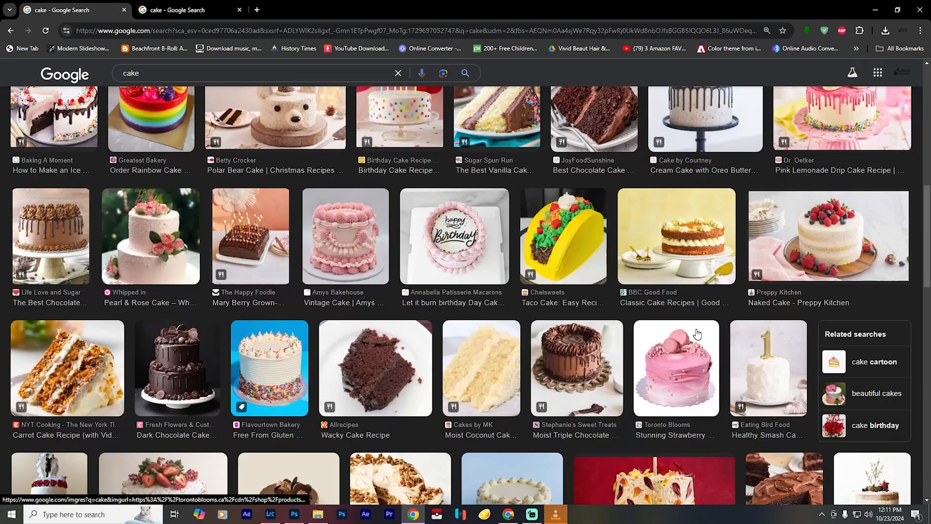
{"action": "scroll", "coordinate": [697, 334], "scroll_direction": "down", "scroll_amount": 6}
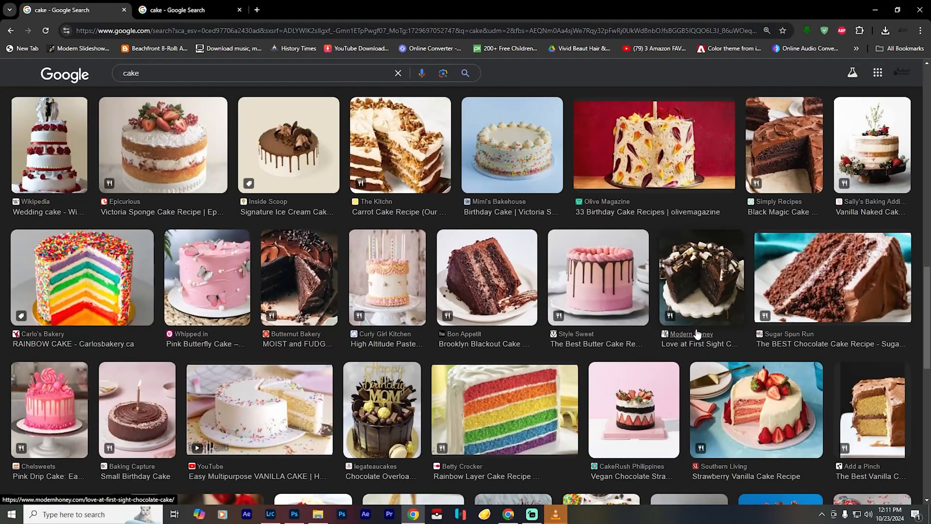
{"action": "left_click", "coordinate": [599, 279]}
- Save the picture to Downloads as the JPEG DripBestButterCake_Featured-500x500 and return to Photoshop
{"action": "right_click", "coordinate": [755, 298]}
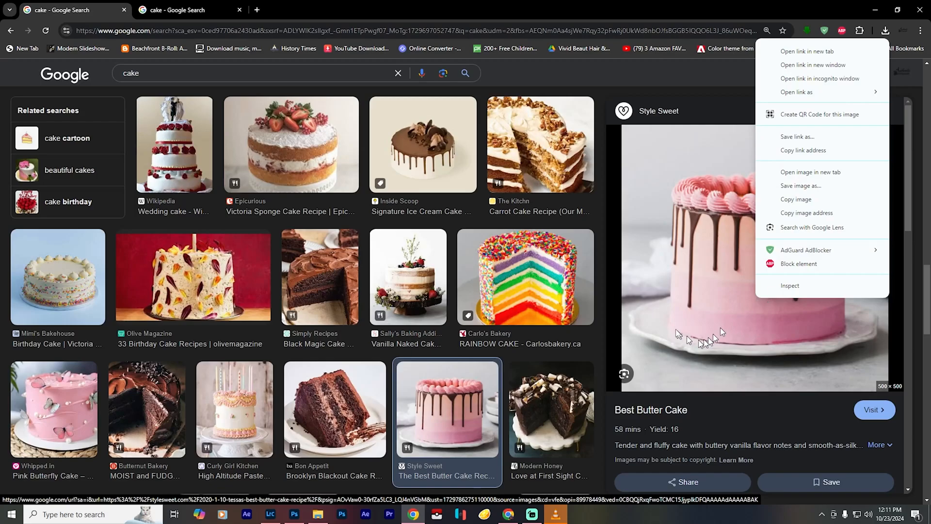
{"action": "left_click", "coordinate": [808, 186]}
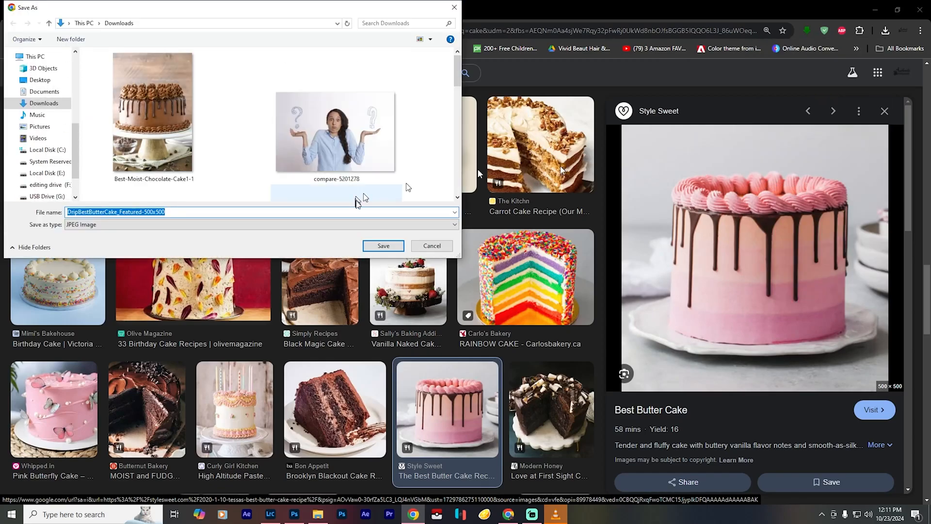
{"action": "left_click", "coordinate": [383, 246]}
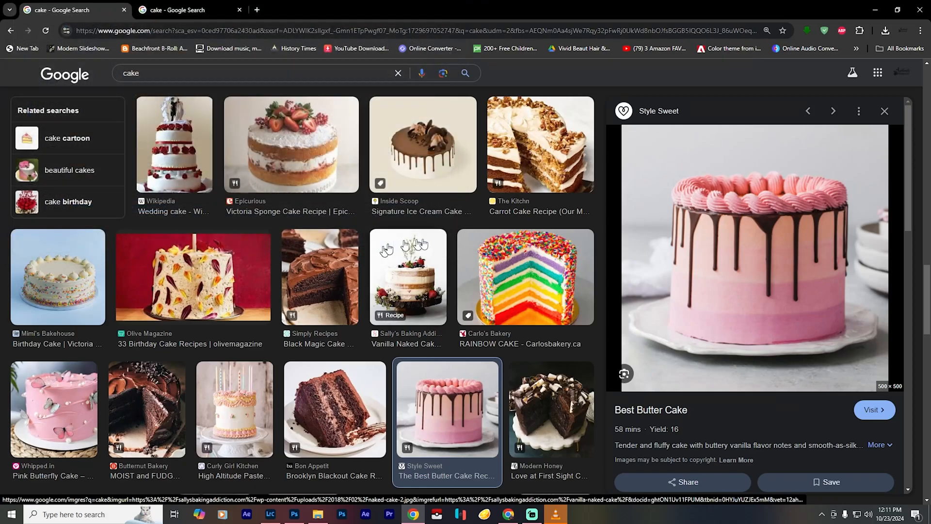
{"action": "left_click", "coordinate": [875, 18]}
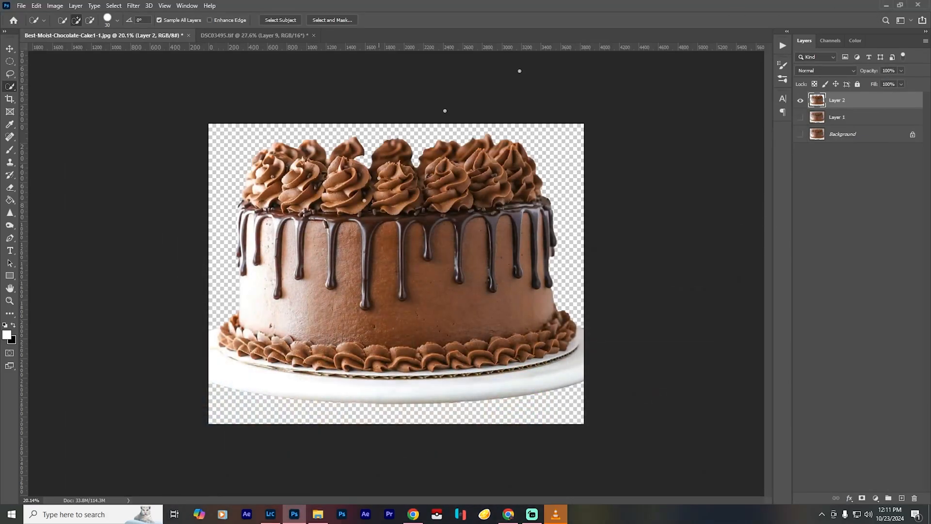
- Open DripBestButterCake_Featured-500x500.jpg from the Downloads folder
{"action": "left_click", "coordinate": [21, 6]}
{"action": "left_click", "coordinate": [30, 26]}
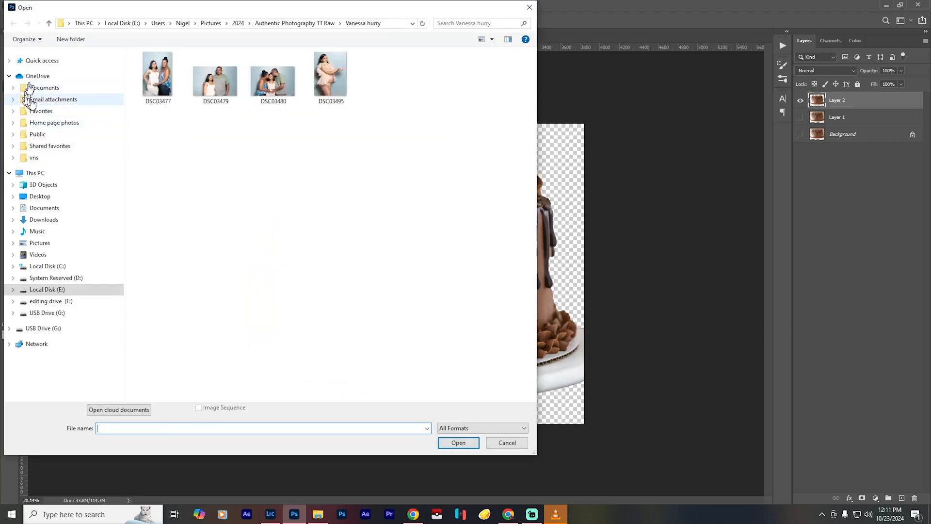
{"action": "left_click", "coordinate": [43, 95]}
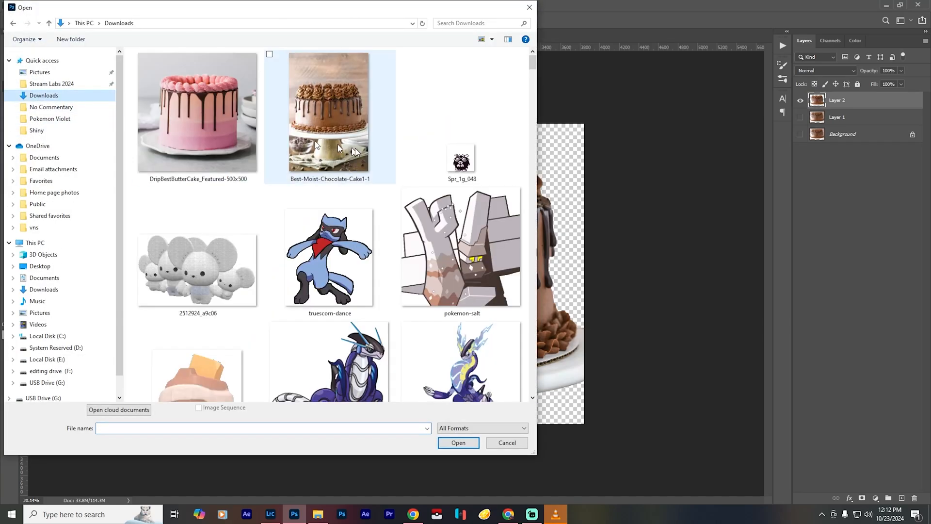
{"action": "left_click", "coordinate": [197, 116]}
{"action": "left_click", "coordinate": [463, 447]}
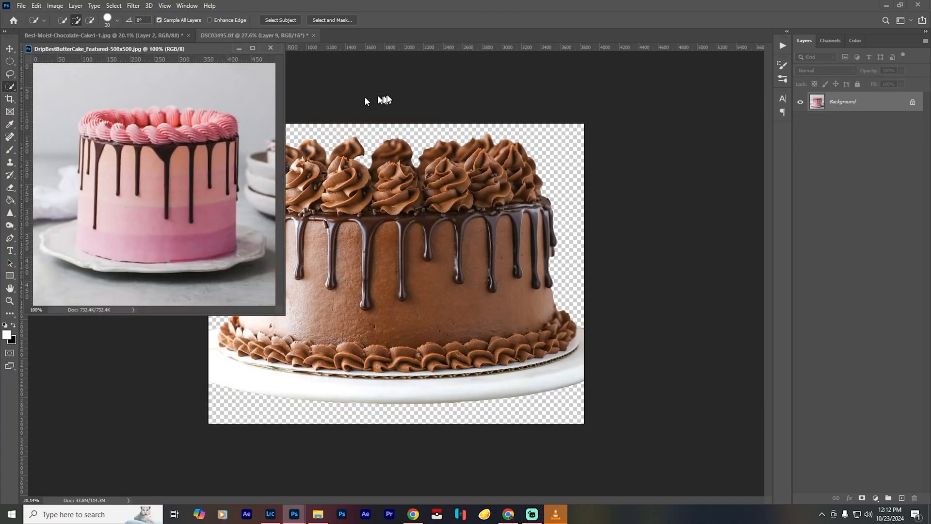
- Close the Best-Moist-Chocolate-Cake1-1.jpg document without saving and dock the floating pink cake document as a tab
{"action": "left_click", "coordinate": [364, 100]}
{"action": "left_click", "coordinate": [189, 35]}
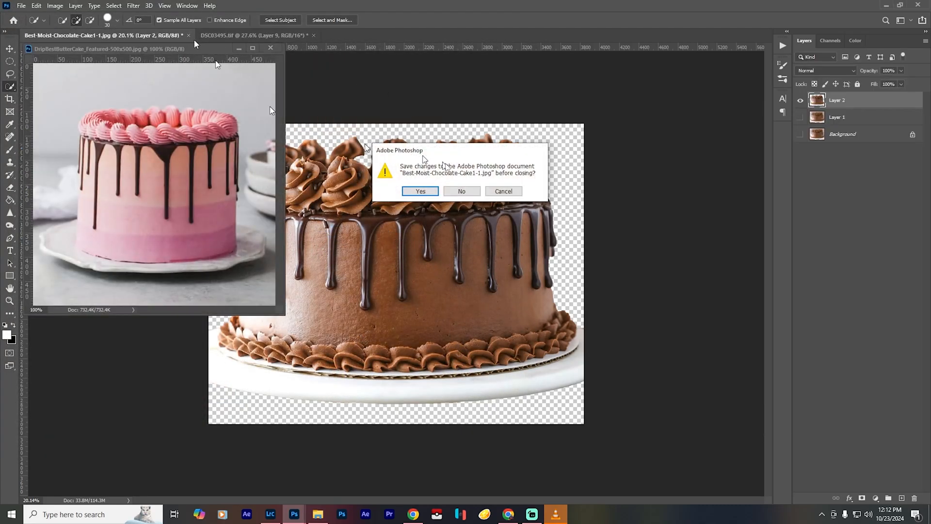
{"action": "left_click", "coordinate": [507, 189]}
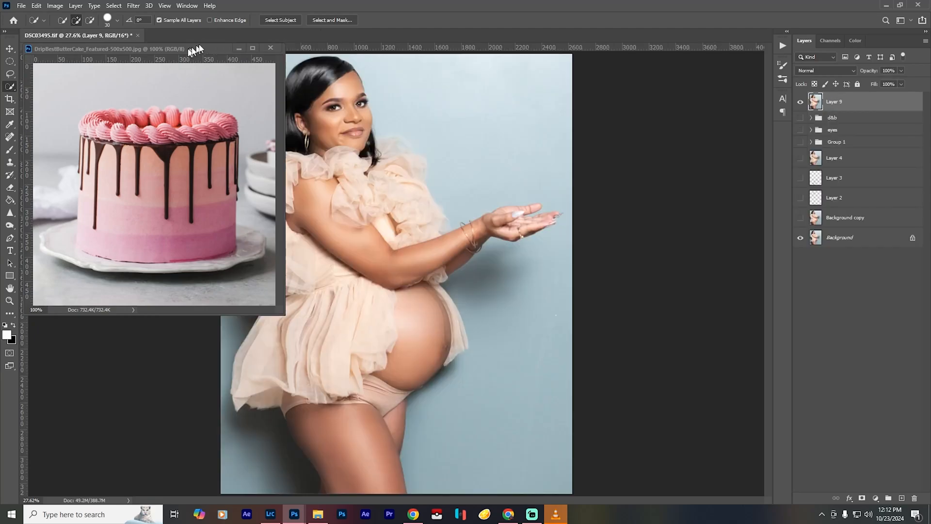
{"action": "left_click_drag", "start_coordinate": [188, 48], "coordinate": [247, 41]}
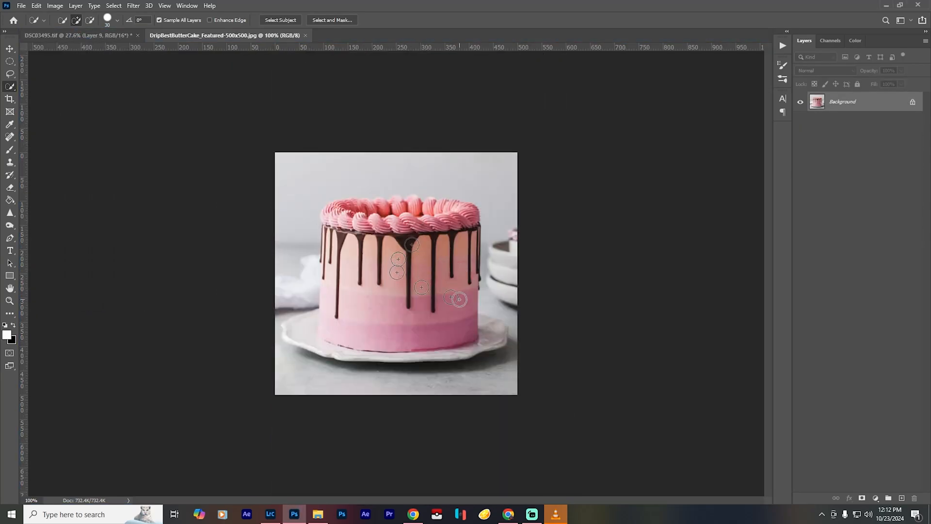
- Duplicate the pink cake's background layer and resize the image to 3840 by 3840 pixels
{"action": "key", "text": "ctrl+j"}
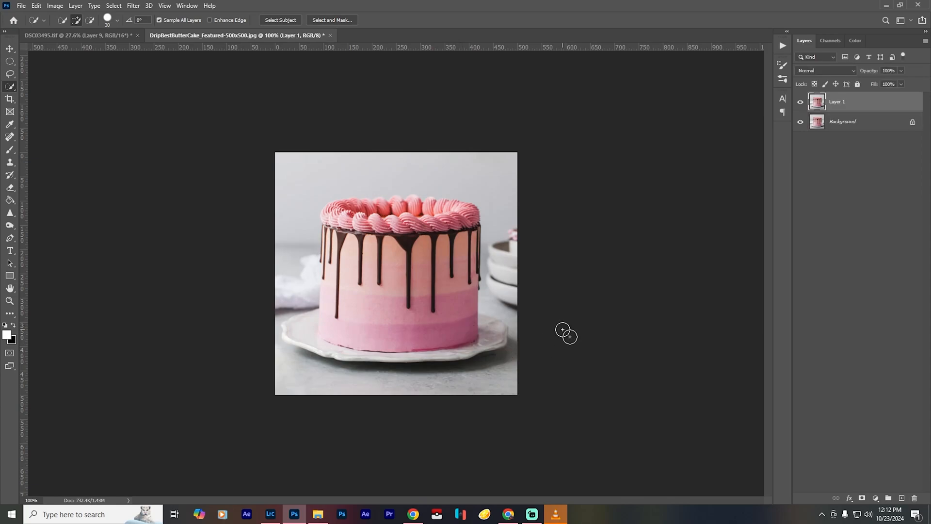
{"action": "key", "text": "ctrl+0"}
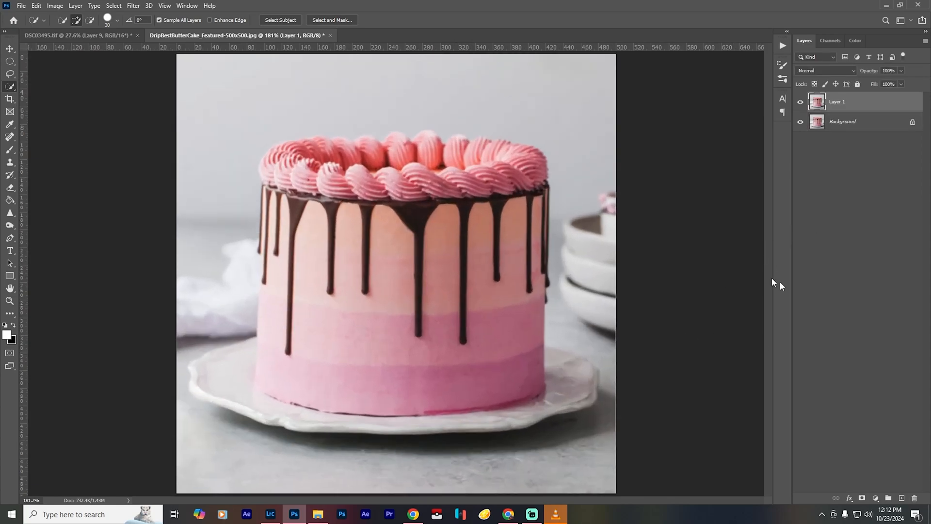
{"action": "left_click", "coordinate": [55, 5]}
{"action": "left_click", "coordinate": [84, 78]}
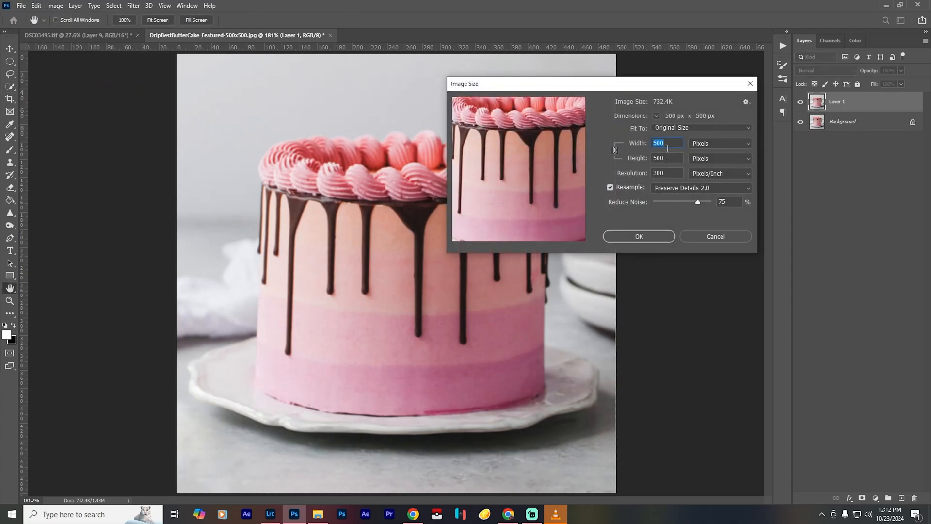
{"action": "type", "text": "3840"}
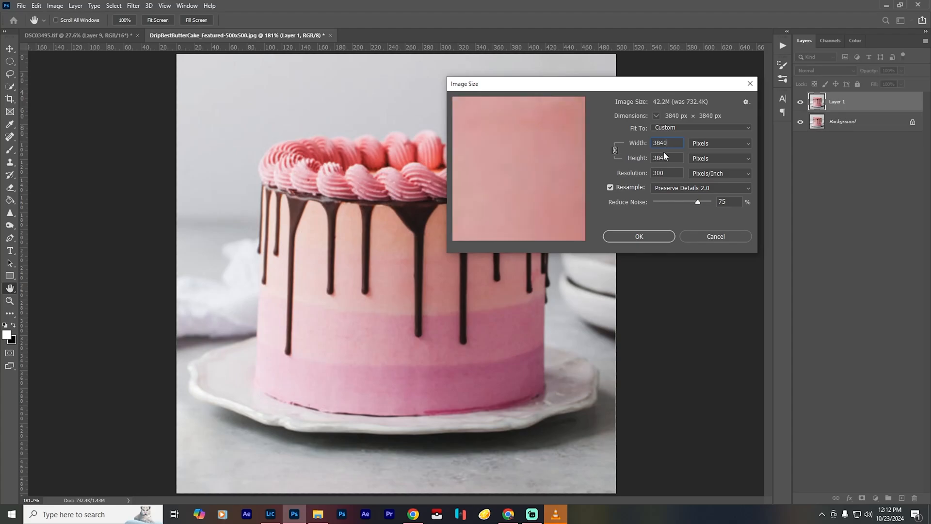
{"action": "left_click", "coordinate": [650, 237]}
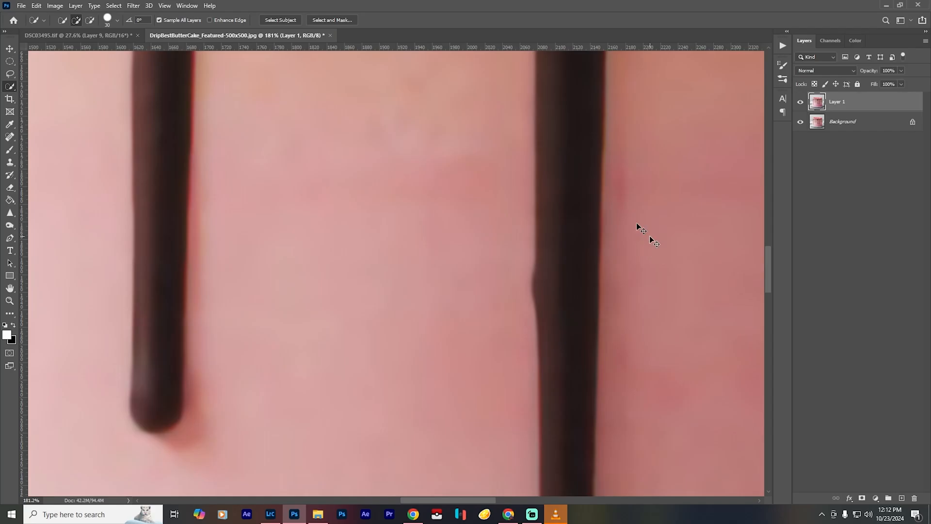
{"action": "key", "text": "ctrl+0"}
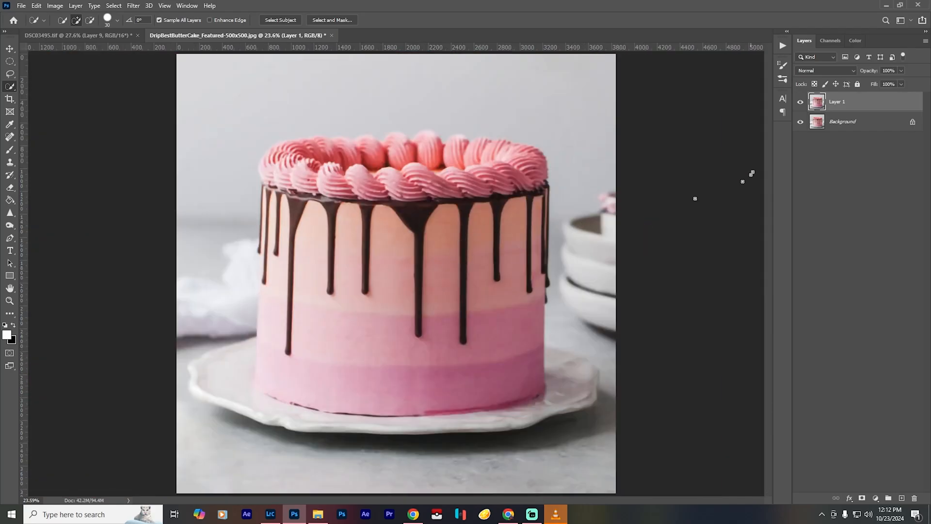
- Select the pink cake with the Subject command and refine the selection with Quick Selection to include only the cake and its whole plate
{"action": "left_click", "coordinate": [114, 6]}
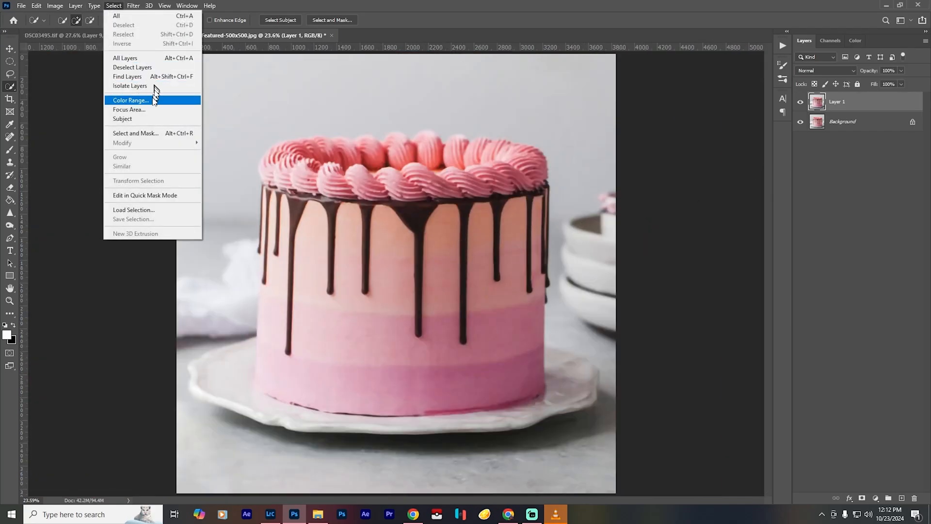
{"action": "left_click", "coordinate": [144, 119]}
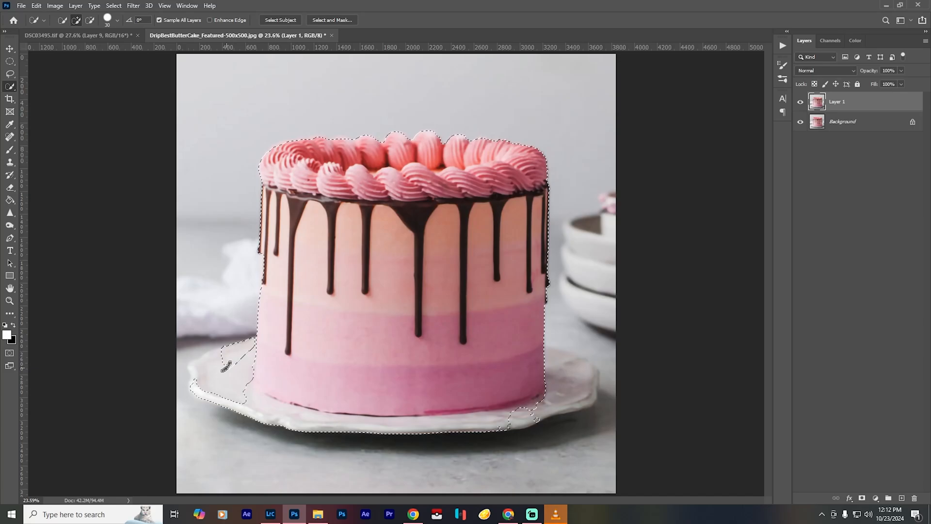
{"action": "mouse_move", "coordinate": [228, 388]}
{"action": "left_mouse_down"}
{"action": "mouse_move", "coordinate": [290, 404]}
{"action": "mouse_move", "coordinate": [406, 406]}
{"action": "mouse_move", "coordinate": [526, 398]}
{"action": "mouse_move", "coordinate": [578, 390]}
{"action": "mouse_move", "coordinate": [567, 369]}
{"action": "left_mouse_up"}
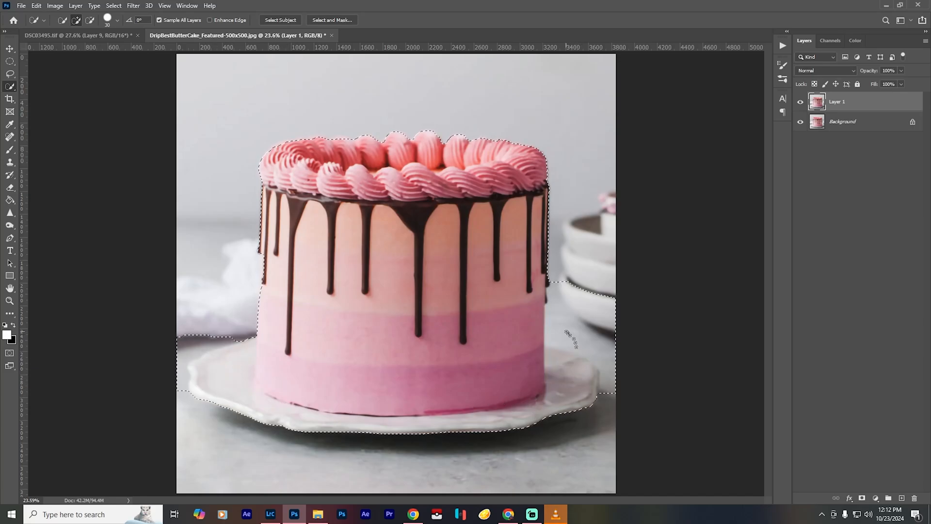
{"action": "mouse_move", "coordinate": [566, 330]}
{"action": "left_mouse_down"}
{"action": "mouse_move", "coordinate": [597, 338]}
{"action": "mouse_move", "coordinate": [563, 321]}
{"action": "mouse_move", "coordinate": [617, 393]}
{"action": "mouse_move", "coordinate": [551, 356]}
{"action": "left_mouse_up"}
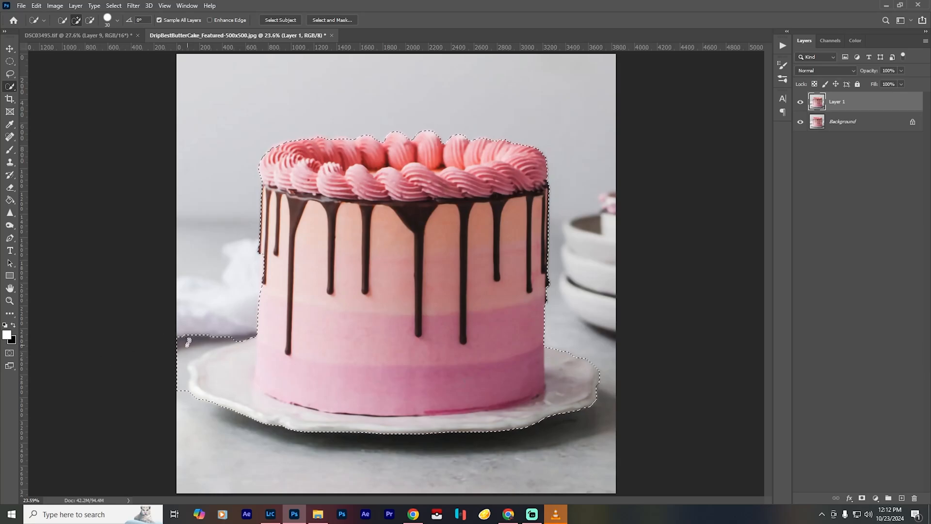
{"action": "key", "text": "alt"}
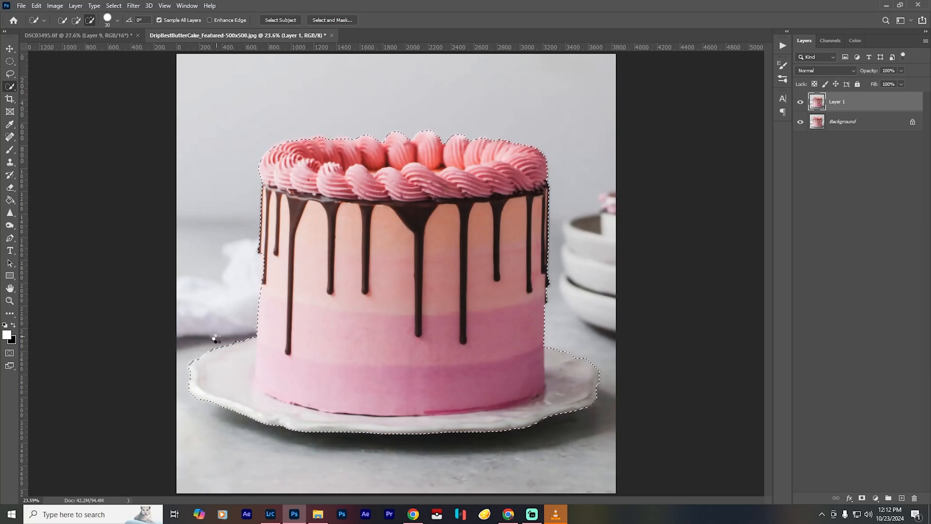
{"action": "scroll", "coordinate": [215, 338], "scroll_direction": "up", "scroll_amount": 5}
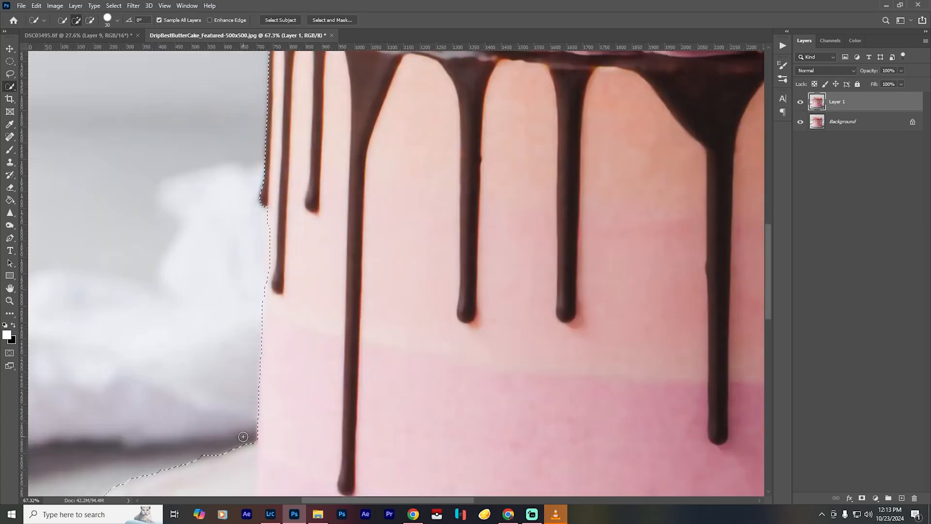
{"action": "scroll", "coordinate": [349, 353], "scroll_direction": "down", "scroll_amount": 5}
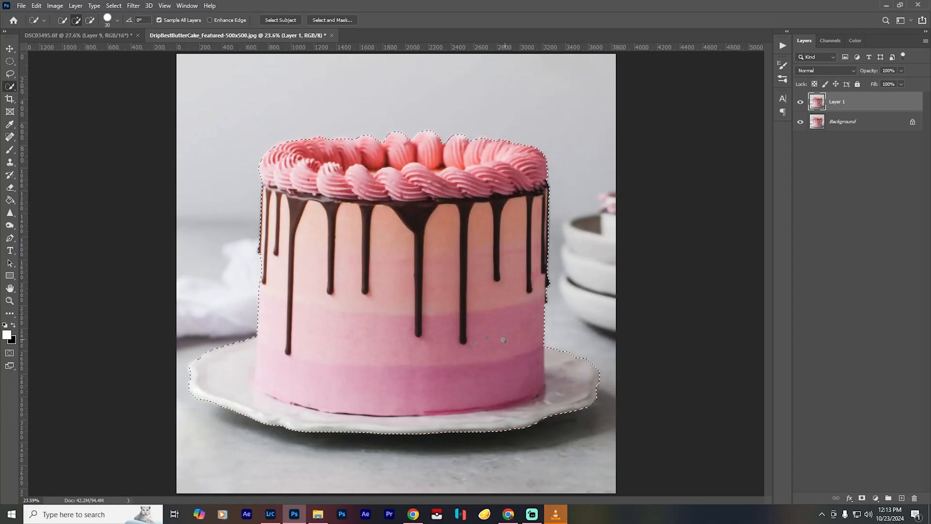
- Expand the selection by 2 pixels twice, copy the cake and plate to a new layer, and hide the layers below
{"action": "left_click", "coordinate": [116, 5]}
{"action": "mouse_move", "coordinate": [160, 143]}
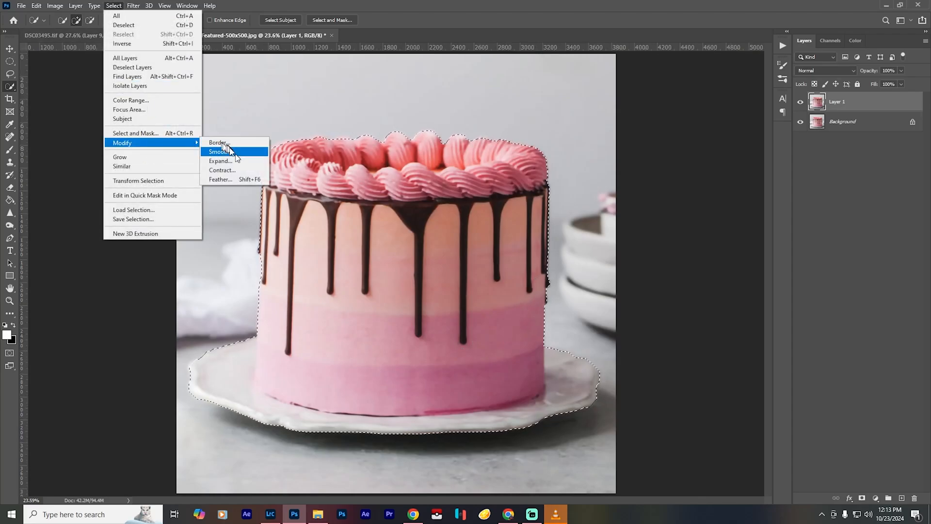
{"action": "left_click", "coordinate": [220, 160]}
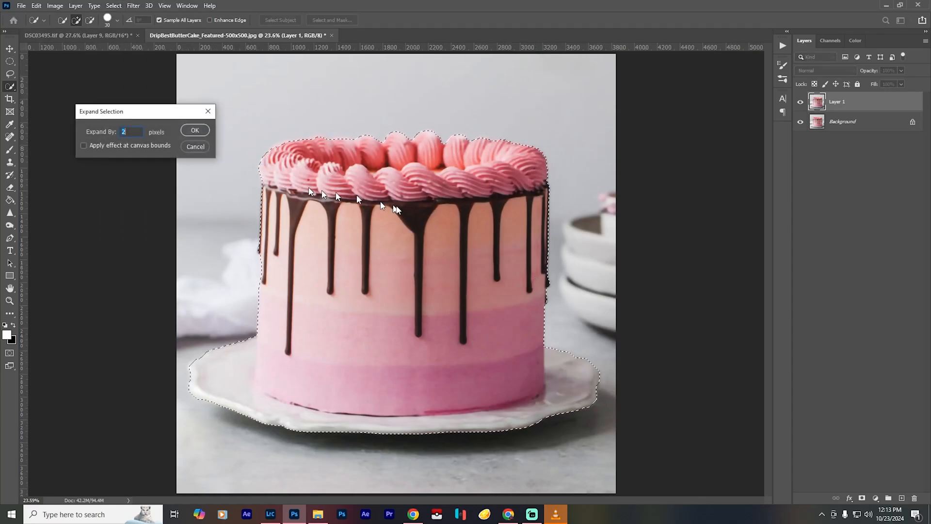
{"action": "left_click", "coordinate": [192, 129]}
{"action": "left_click", "coordinate": [113, 6]}
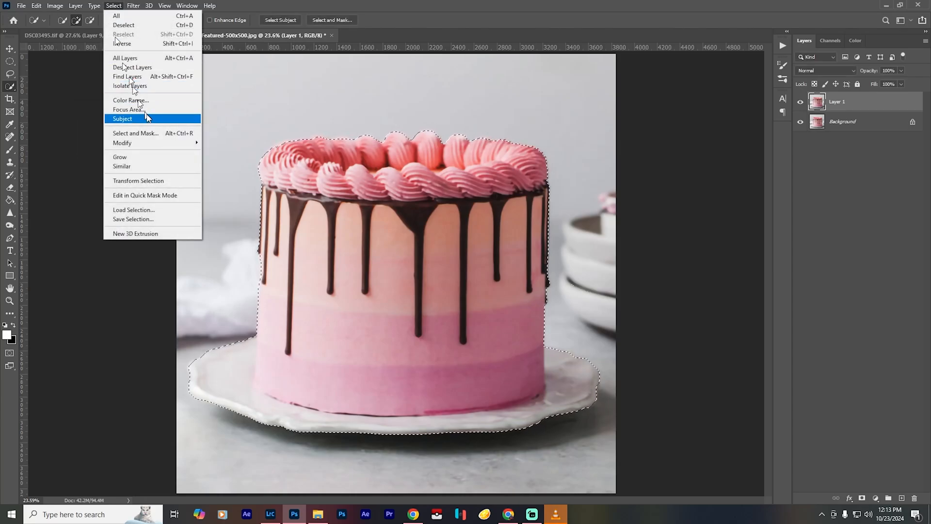
{"action": "mouse_move", "coordinate": [163, 143]}
{"action": "left_click", "coordinate": [220, 160]}
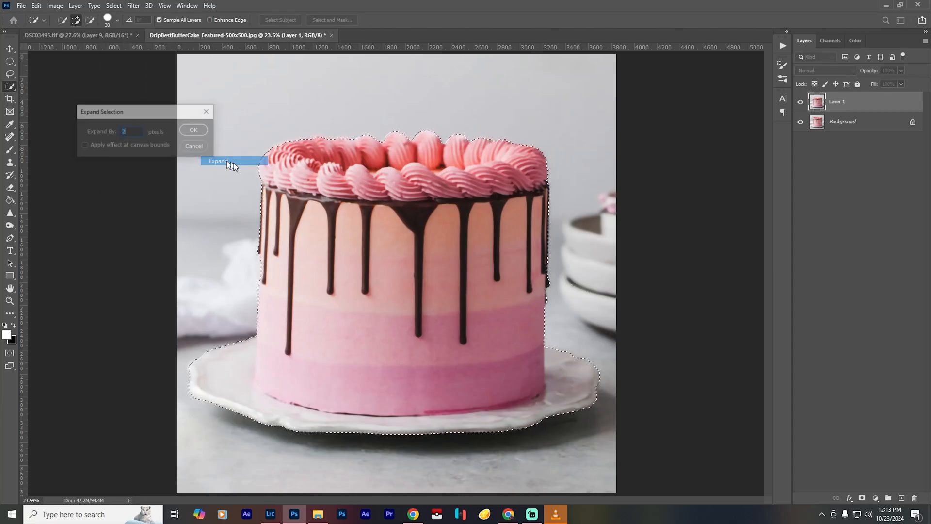
{"action": "left_click", "coordinate": [195, 130]}
{"action": "key", "text": "ctrl+j"}
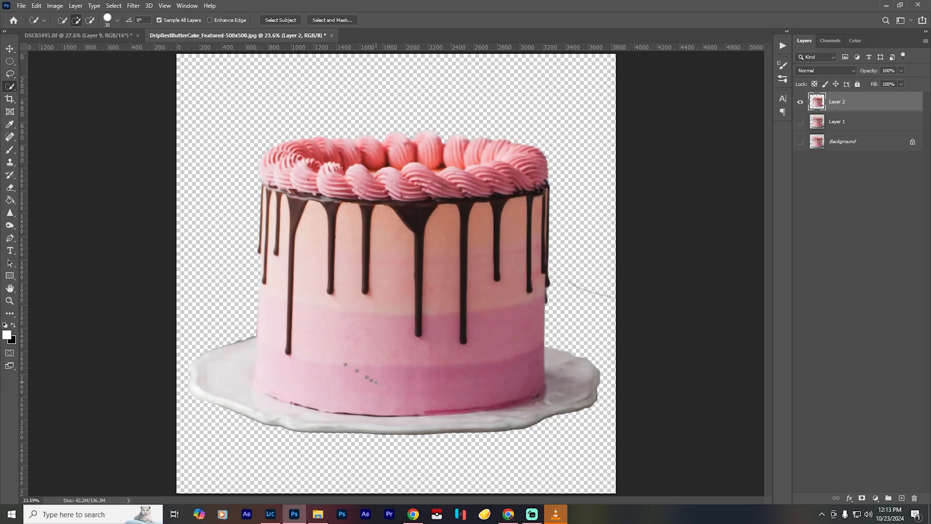
- Bring the cut-out cake and plate layer into the DSC03495.tif portrait, accepting the color profile conversion
{"action": "key", "text": "v"}
{"action": "left_click_drag", "start_coordinate": [459, 330], "coordinate": [517, 218]}
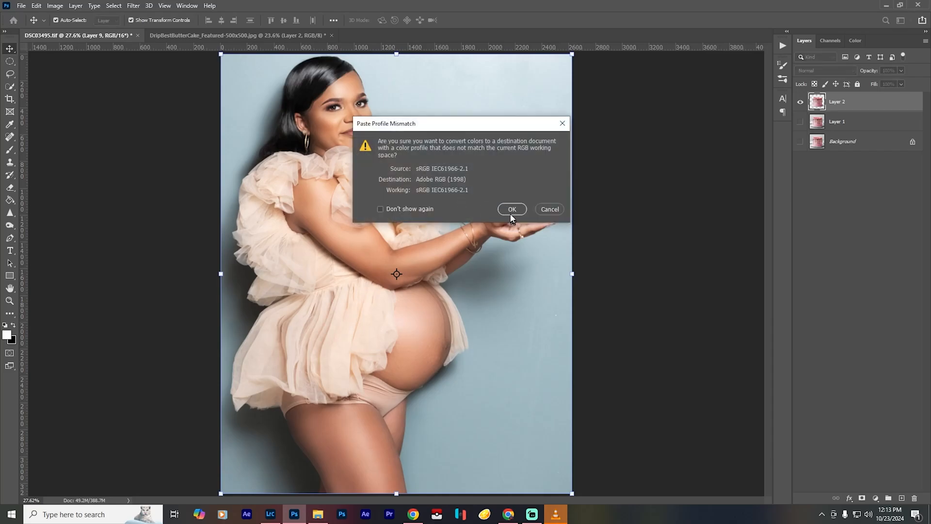
{"action": "left_click", "coordinate": [511, 210]}
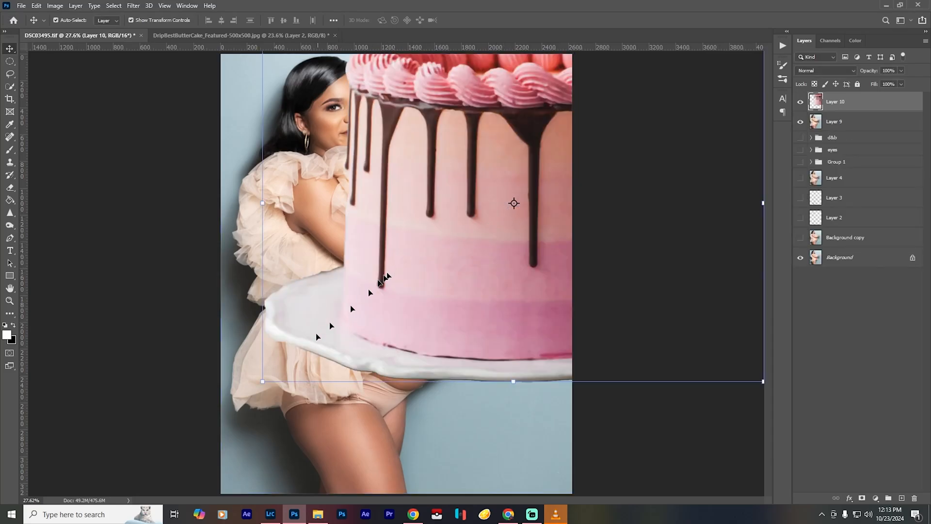
- Scale the cake layer down to about 34% and place it above the woman's outstretched hands
{"action": "left_click_drag", "start_coordinate": [263, 382], "coordinate": [432, 256]}
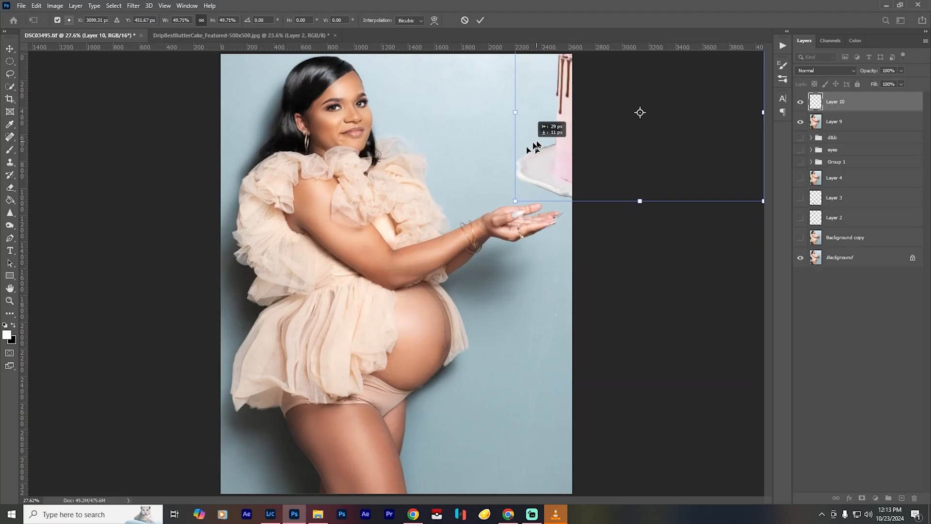
{"action": "left_click_drag", "start_coordinate": [536, 143], "coordinate": [343, 226]}
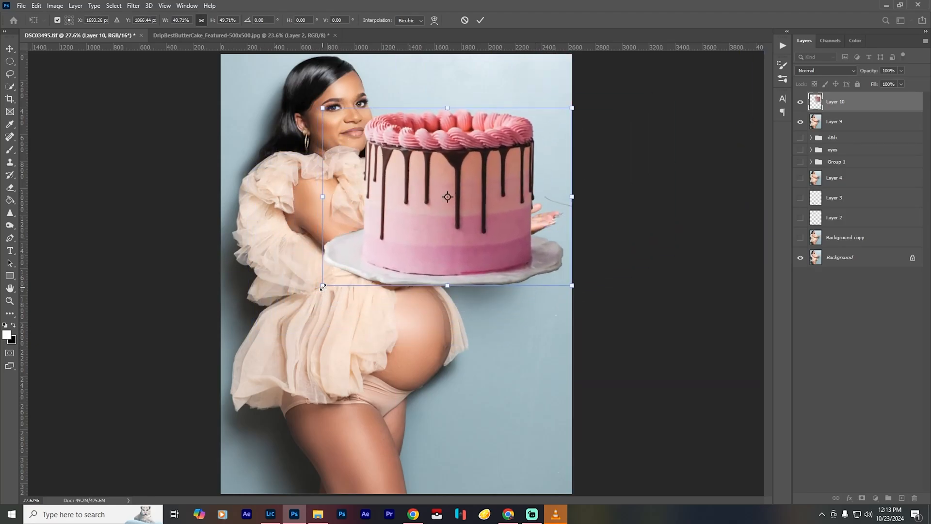
{"action": "left_click_drag", "start_coordinate": [325, 296], "coordinate": [403, 232]}
{"action": "left_click_drag", "start_coordinate": [480, 193], "coordinate": [518, 194]}
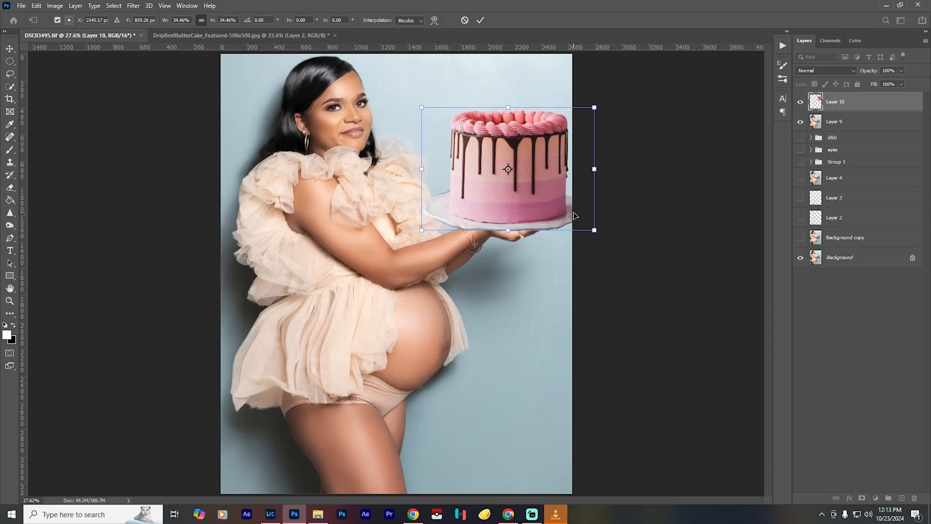
{"action": "key", "text": "Return"}
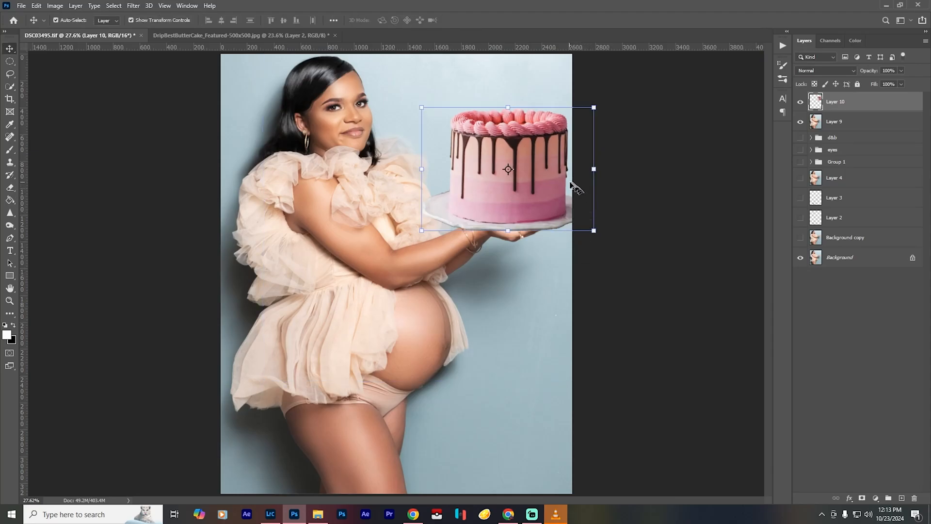
- Shrink the cake a little more and reposition it so the plate rests on the woman's hands
{"action": "left_click_drag", "start_coordinate": [593, 105], "coordinate": [579, 107]}
{"action": "left_click_drag", "start_coordinate": [508, 171], "coordinate": [532, 179]}
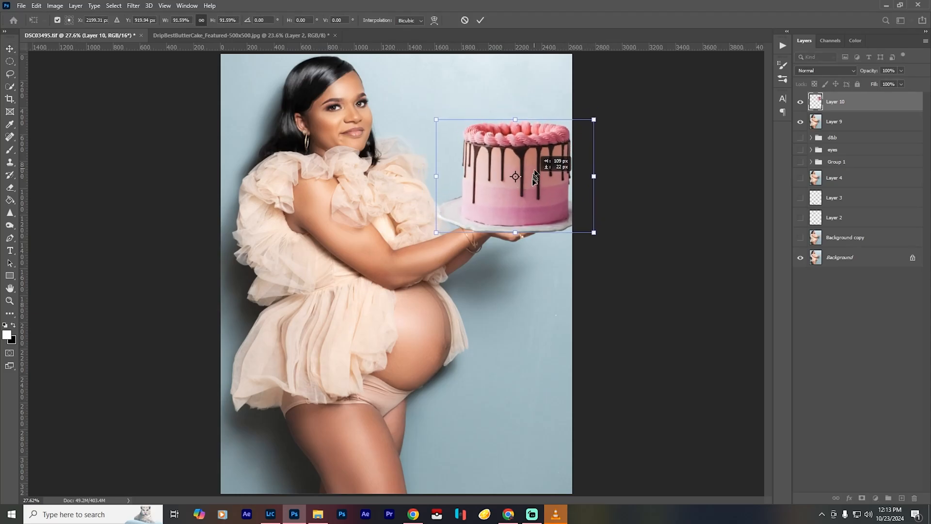
{"action": "left_click_drag", "start_coordinate": [435, 173], "coordinate": [447, 173]}
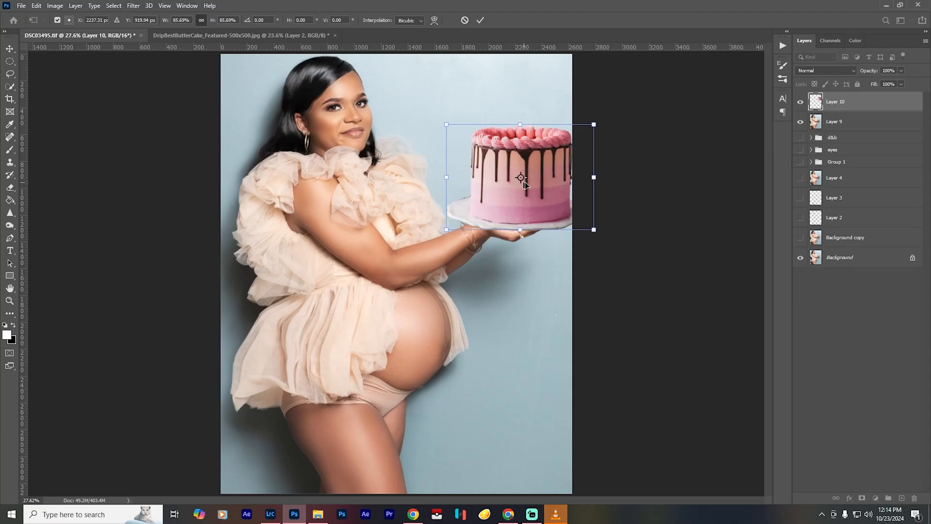
{"action": "left_click_drag", "start_coordinate": [533, 187], "coordinate": [526, 187]}
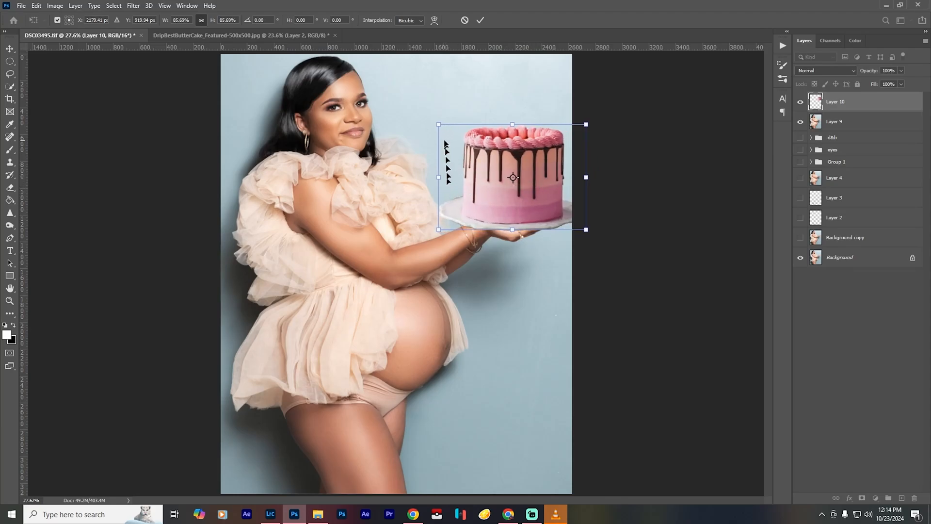
{"action": "left_click_drag", "start_coordinate": [512, 125], "coordinate": [512, 122]}
{"action": "key", "text": "Return"}
{"action": "key", "text": "b"}
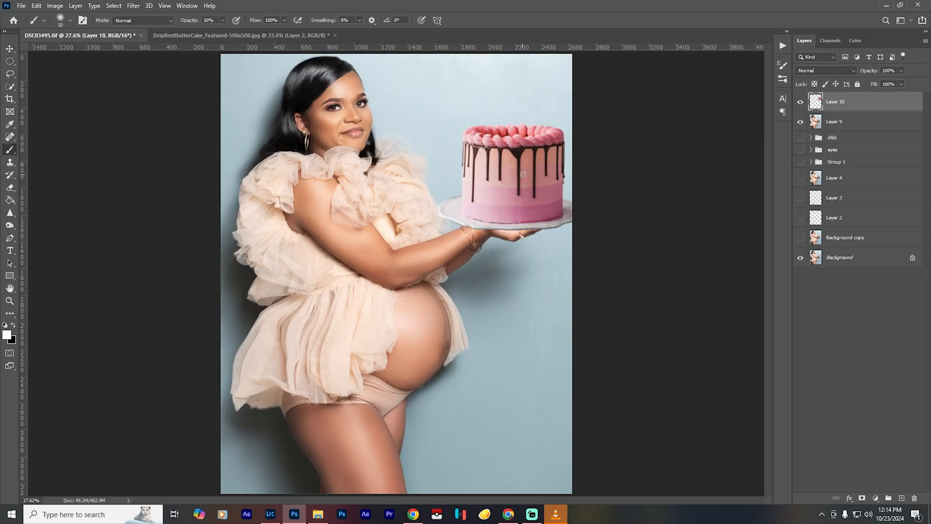
{"action": "left_click", "coordinate": [800, 102]}
{"action": "left_click", "coordinate": [801, 103]}
- Adjust the cake layer's perspective with a free transform, slightly narrowing its top and shifting its base
{"action": "key", "text": "v"}
{"action": "mouse_move", "coordinate": [528, 200]}
{"action": "left_mouse_down"}
{"action": "mouse_move", "coordinate": [529, 188]}
{"action": "mouse_move", "coordinate": [529, 200]}
{"action": "left_mouse_up"}
{"action": "right_click", "coordinate": [528, 199]}
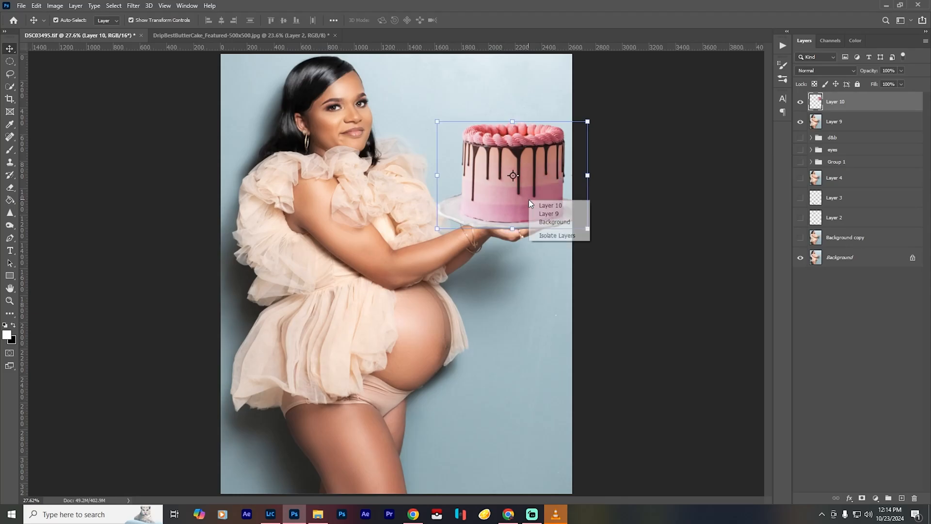
{"action": "left_click", "coordinate": [513, 192]}
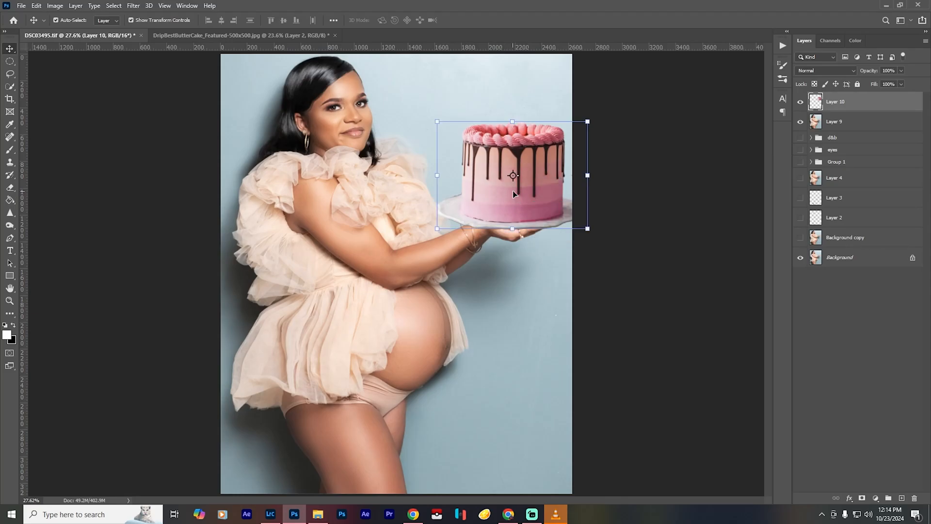
{"action": "key", "text": "ctrl+t"}
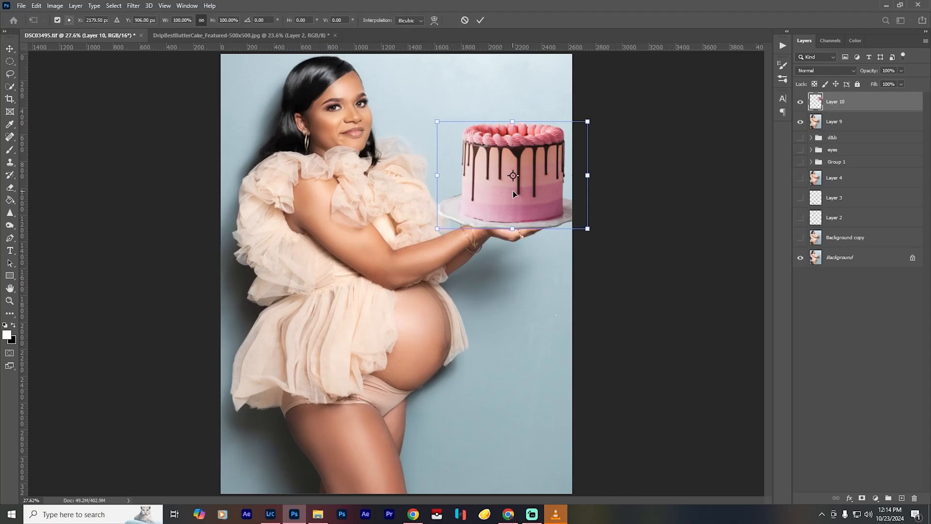
{"action": "right_click", "coordinate": [513, 191]}
{"action": "left_click", "coordinate": [556, 245]}
{"action": "left_click_drag", "start_coordinate": [471, 137], "coordinate": [426, 124]}
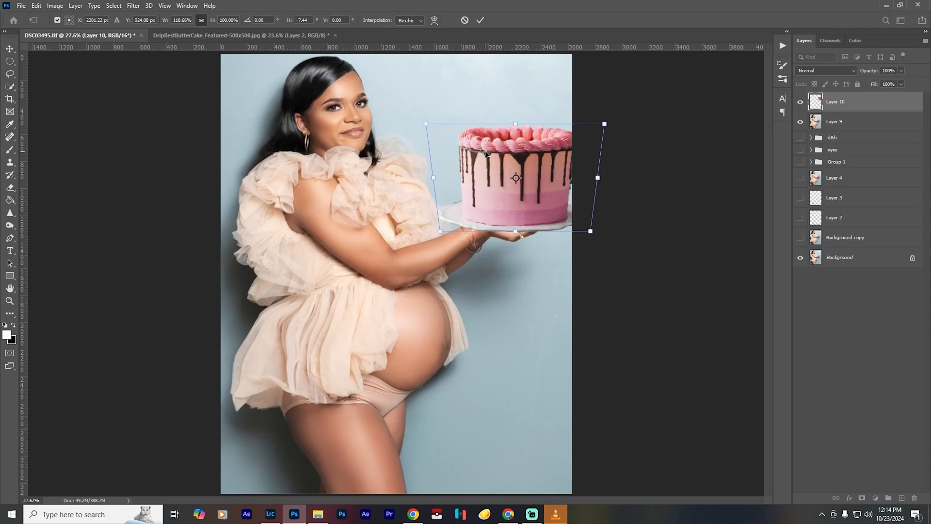
{"action": "key", "text": "ctrl+z"}
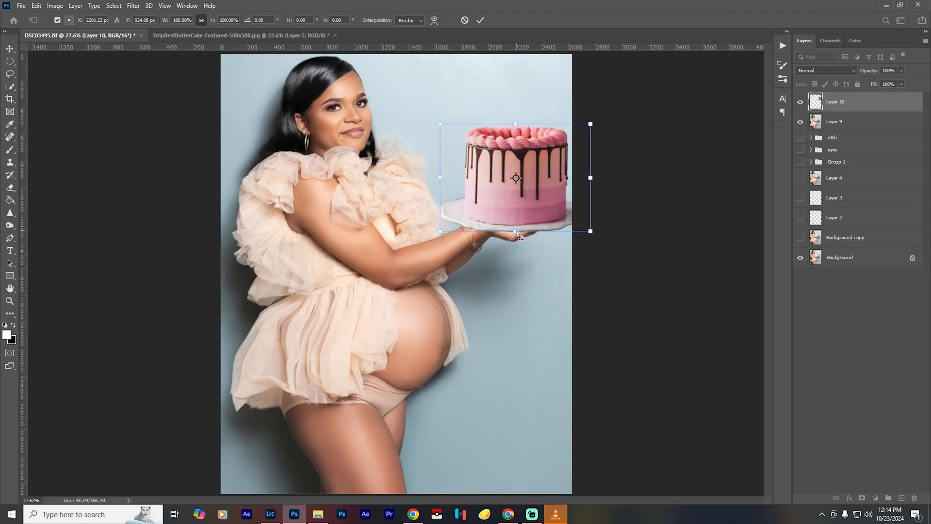
{"action": "left_click_drag", "start_coordinate": [517, 231], "coordinate": [517, 236]}
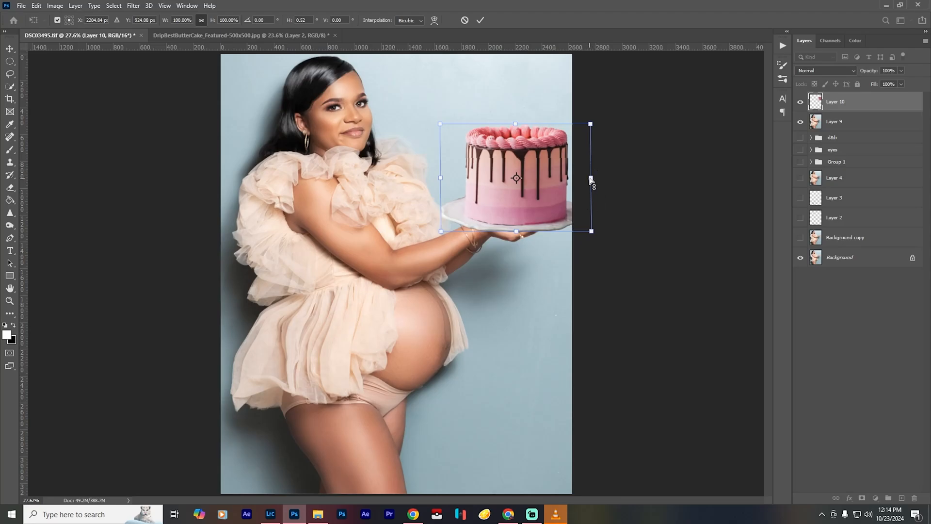
{"action": "left_click_drag", "start_coordinate": [593, 180], "coordinate": [592, 179]}
{"action": "left_click_drag", "start_coordinate": [522, 232], "coordinate": [524, 233]}
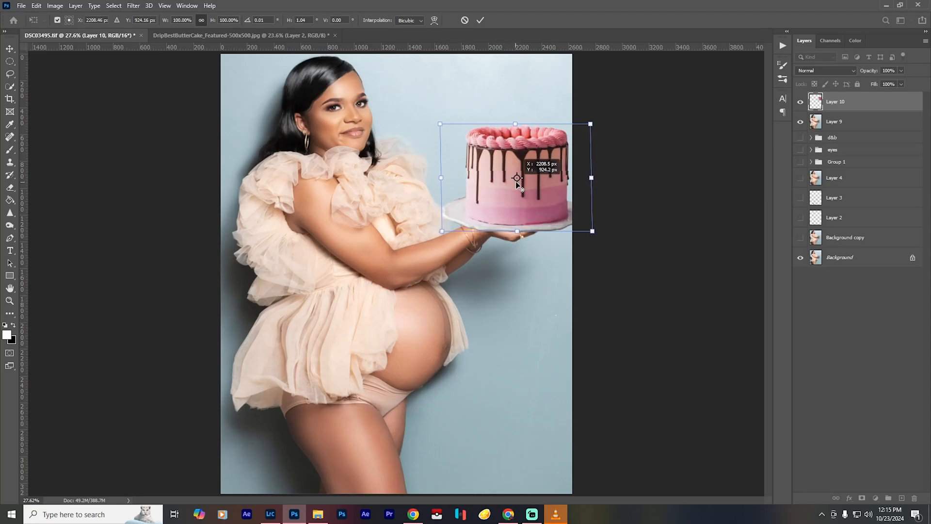
{"action": "left_click_drag", "start_coordinate": [440, 124], "coordinate": [447, 127]}
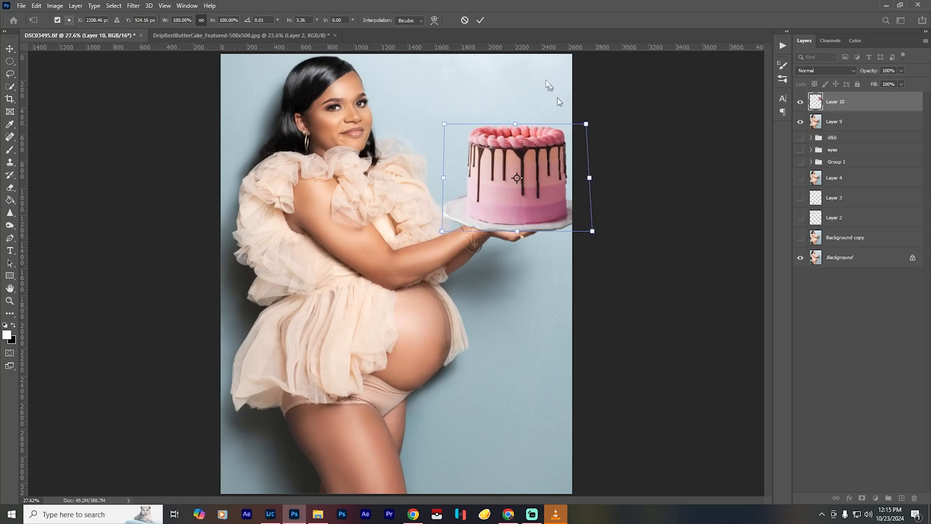
{"action": "left_click", "coordinate": [480, 20]}
{"action": "key", "text": "b"}
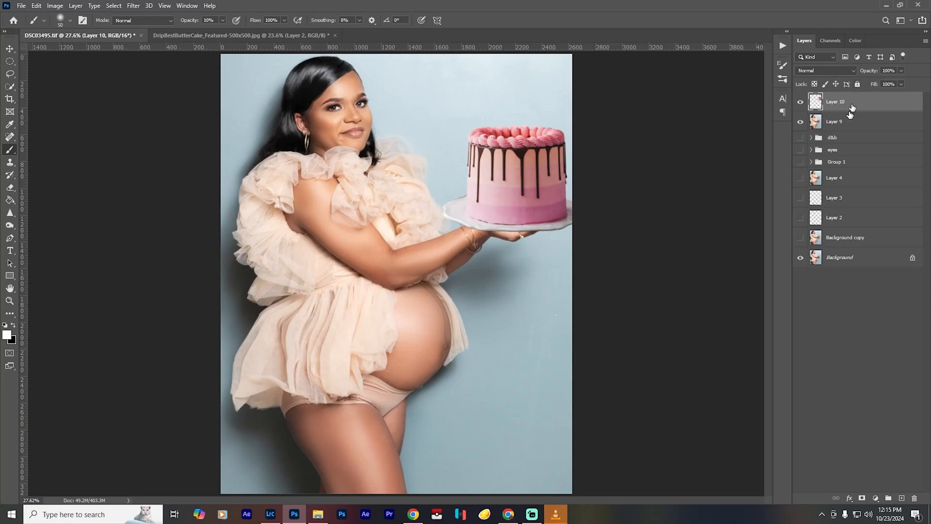
- Add a Levels adjustment clipped to the cake layer with black input 11 and white input 242
{"action": "left_click", "coordinate": [876, 498]}
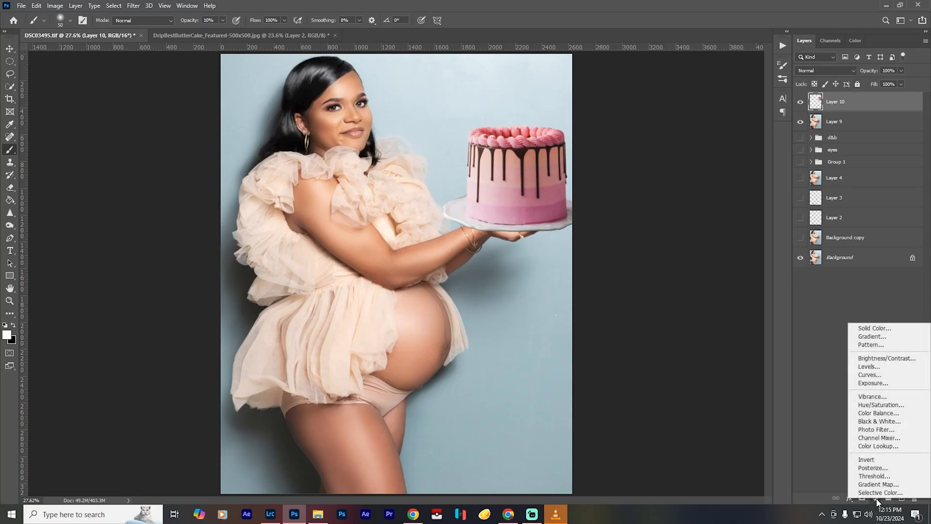
{"action": "left_click", "coordinate": [868, 367]}
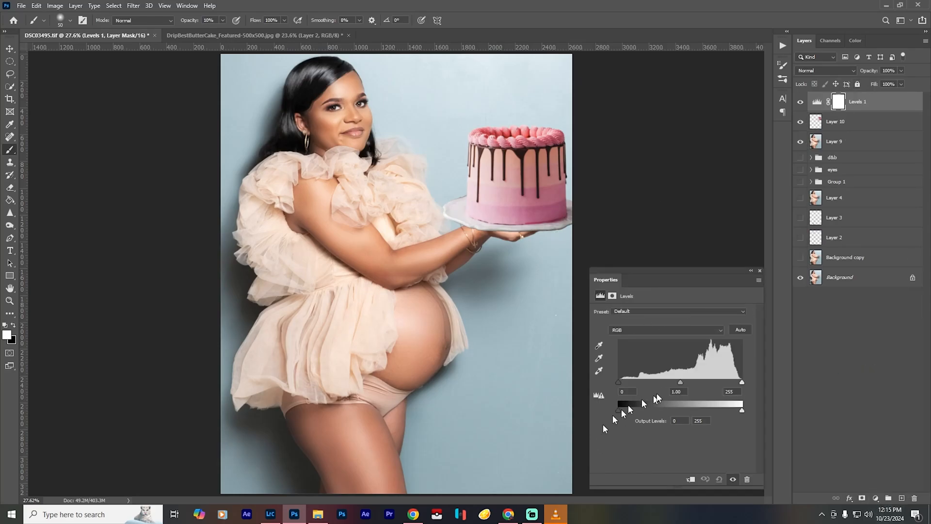
{"action": "left_click_drag", "start_coordinate": [742, 382], "coordinate": [736, 383]}
{"action": "left_click", "coordinate": [691, 480]}
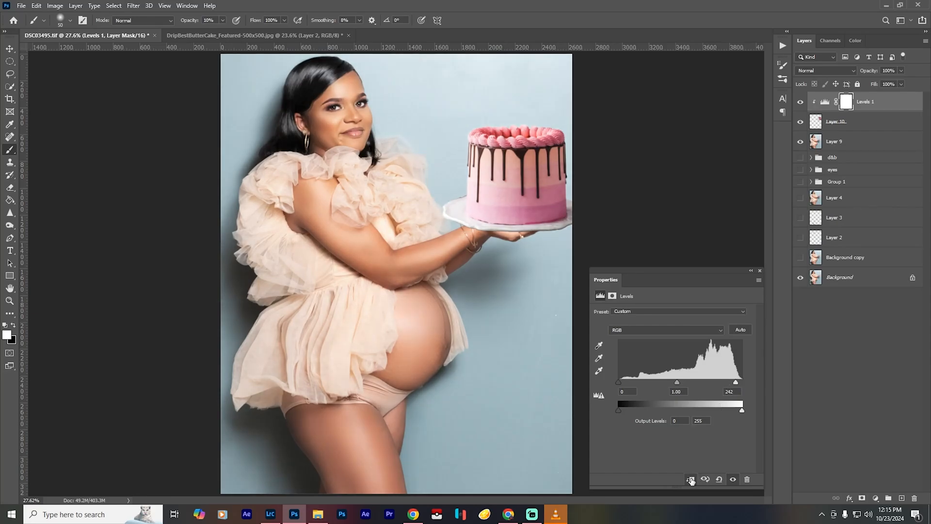
{"action": "left_click_drag", "start_coordinate": [619, 383], "coordinate": [623, 382]}
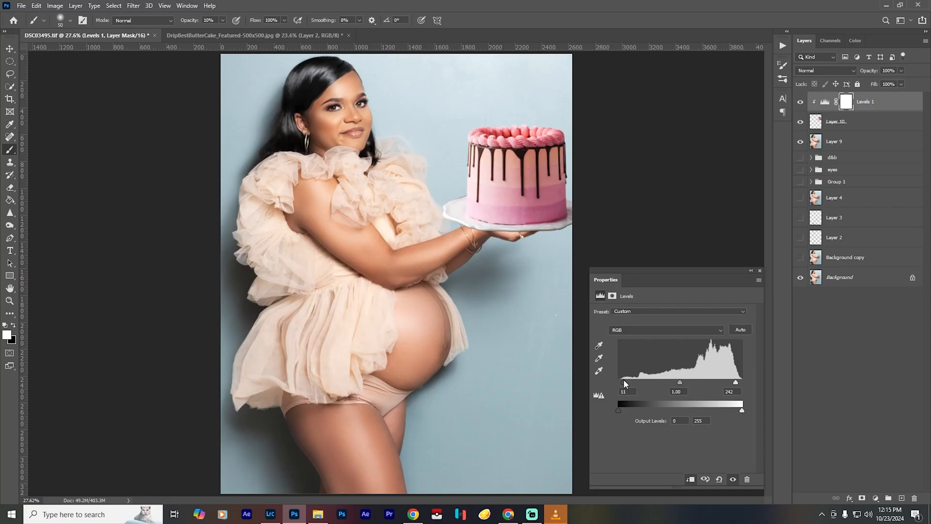
{"action": "left_click", "coordinate": [760, 270]}
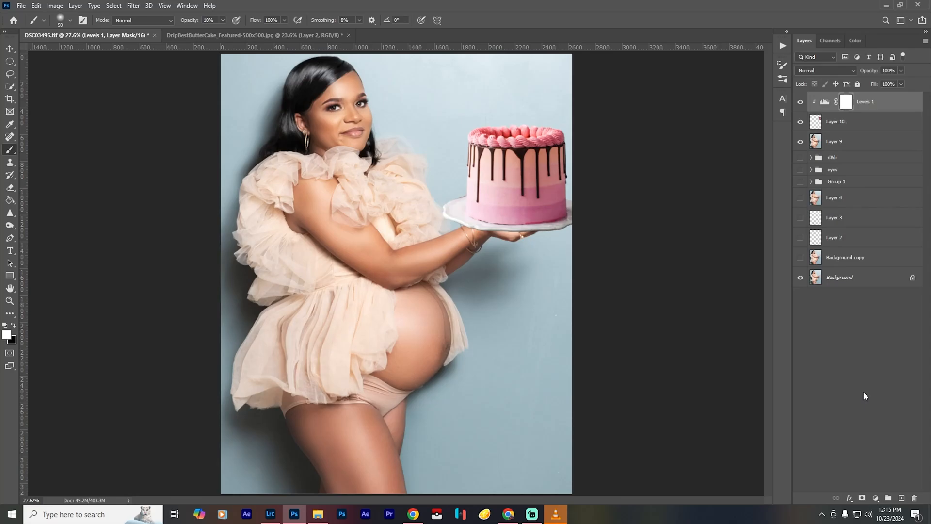
- Try a 4-pixel Gaussian Blur directly on the cake layer
{"action": "key", "text": "ctrl+alt+f"}
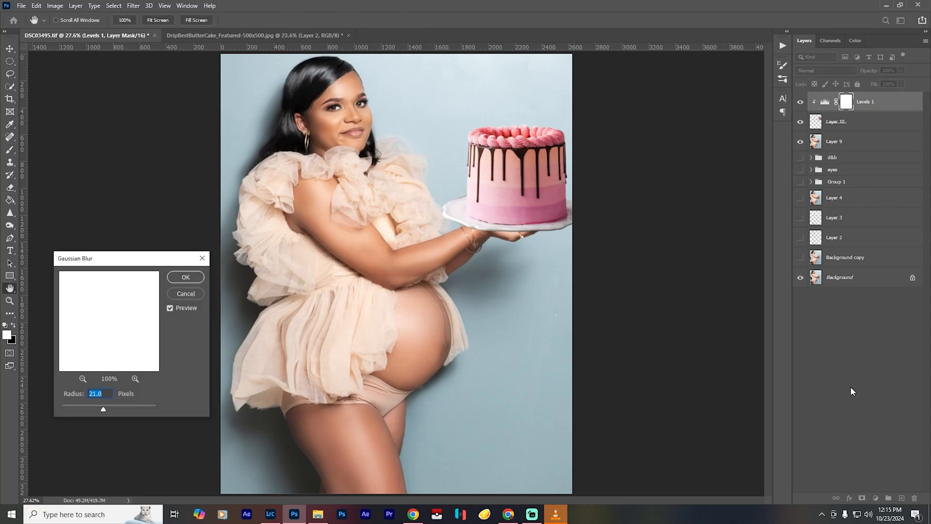
{"action": "left_click", "coordinate": [173, 295]}
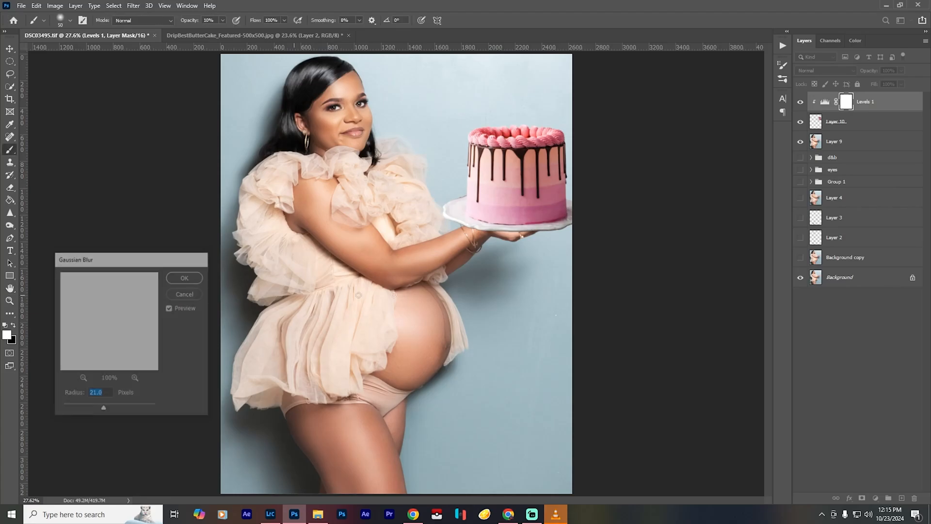
{"action": "left_click_drag", "start_coordinate": [844, 122], "coordinate": [845, 122]}
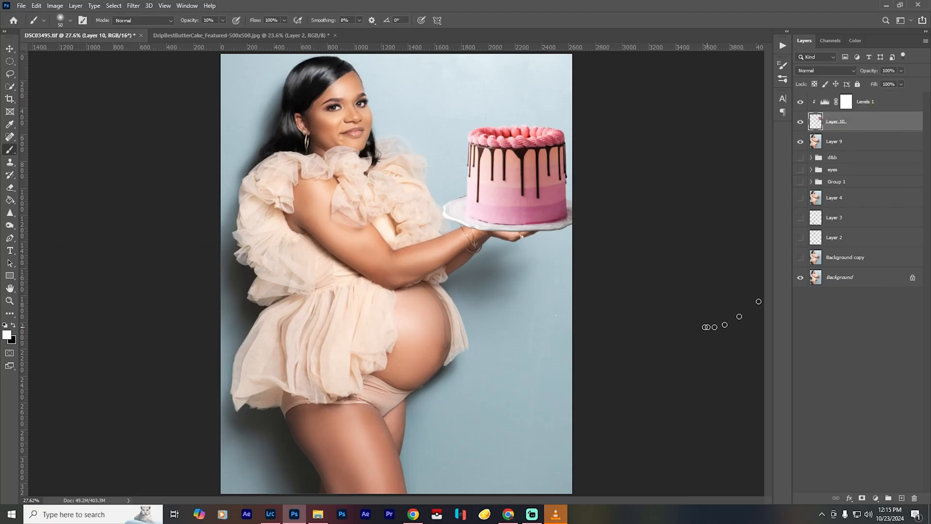
{"action": "key", "text": "ctrl+alt+f"}
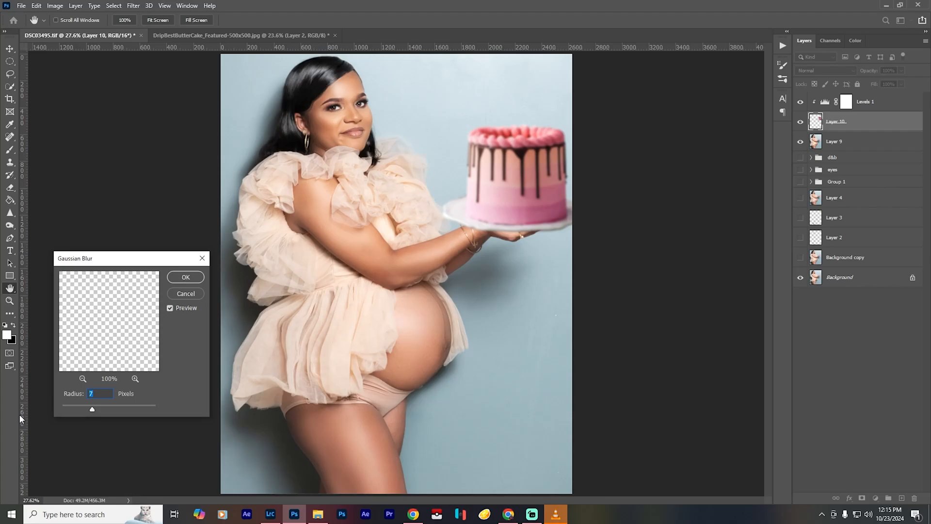
{"action": "type", "text": "4"}
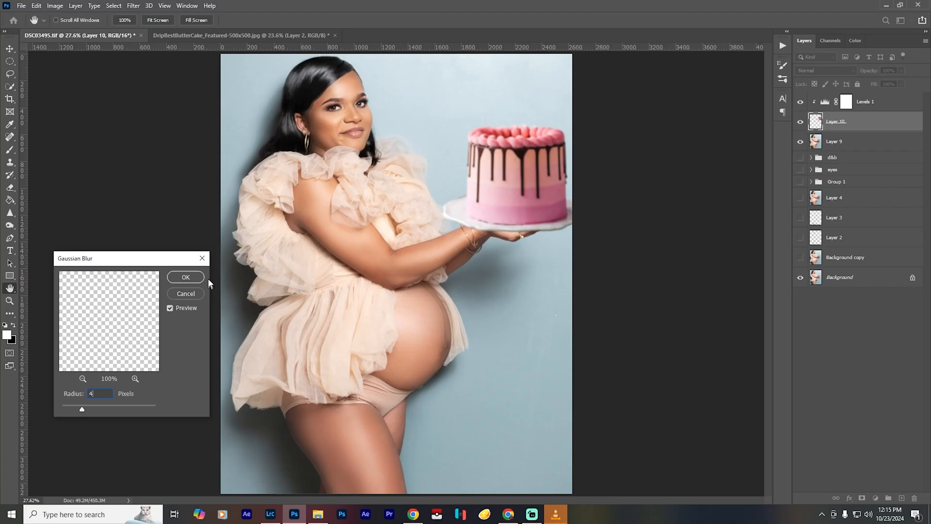
{"action": "left_click", "coordinate": [188, 278]}
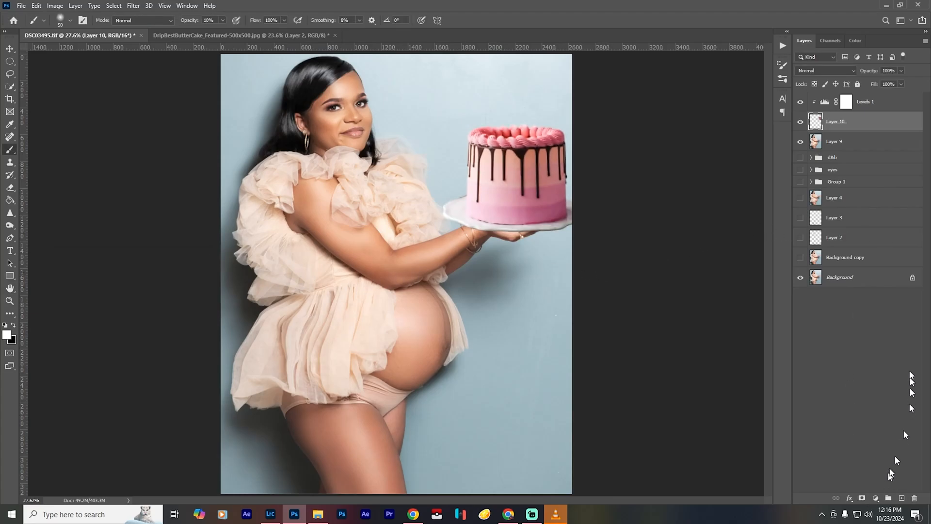
- Apply a 4-pixel Gaussian Blur to the cake layer as a smart filter and select the filter's mask
{"action": "right_click", "coordinate": [863, 126]}
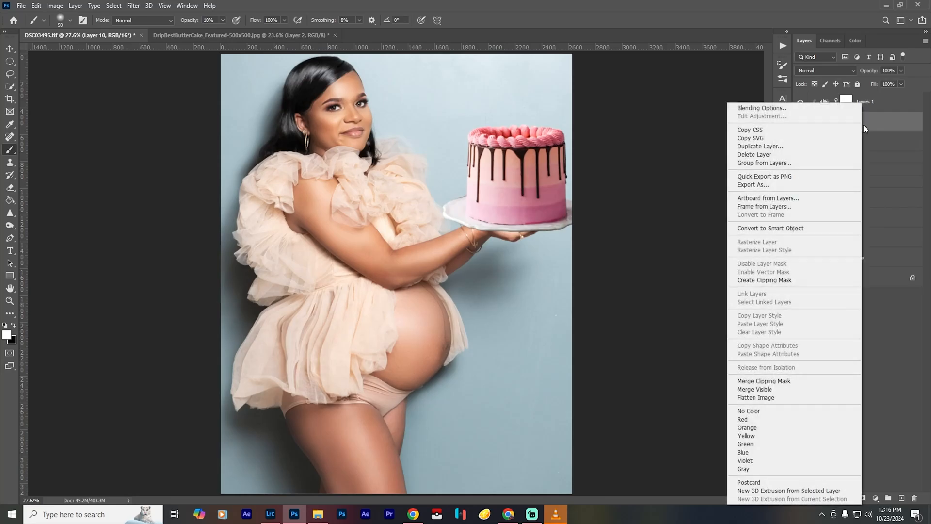
{"action": "left_click", "coordinate": [811, 228]}
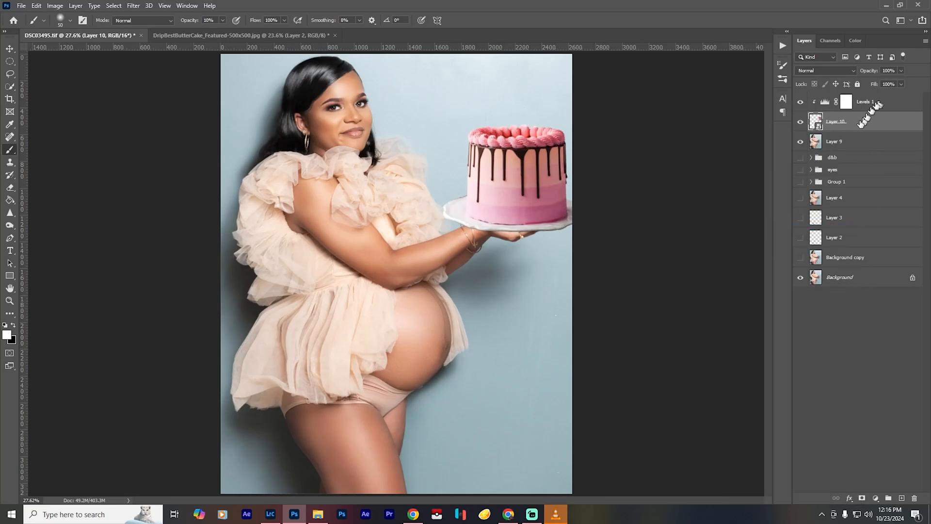
{"action": "key", "text": "ctrl+alt+f"}
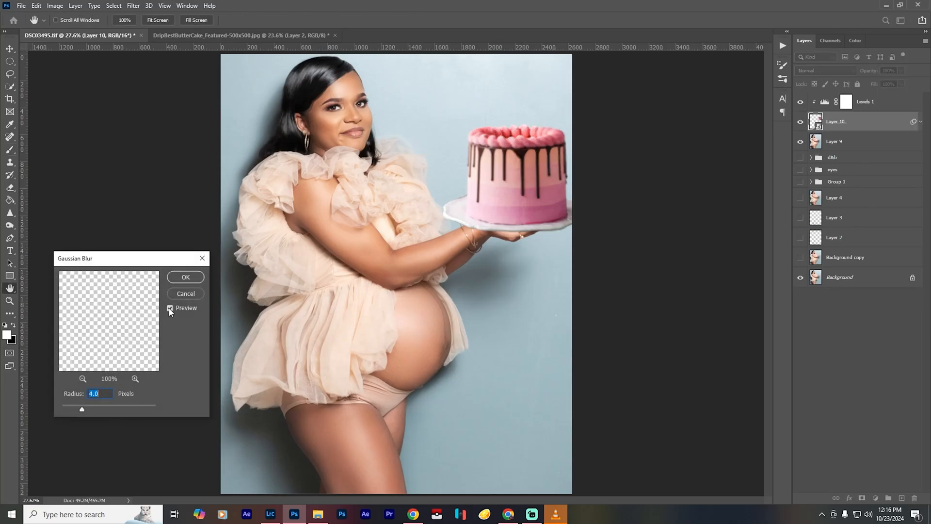
{"action": "left_click", "coordinate": [186, 277]}
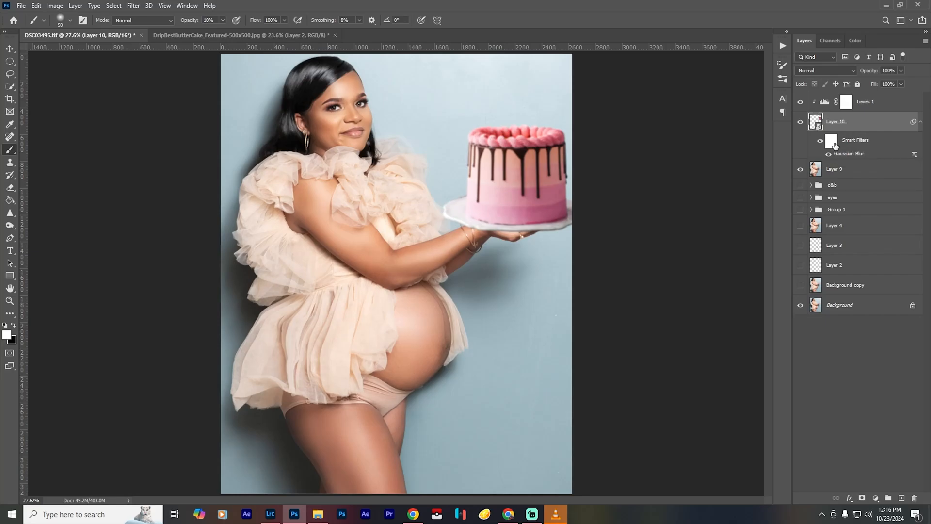
{"action": "left_click", "coordinate": [831, 141]}
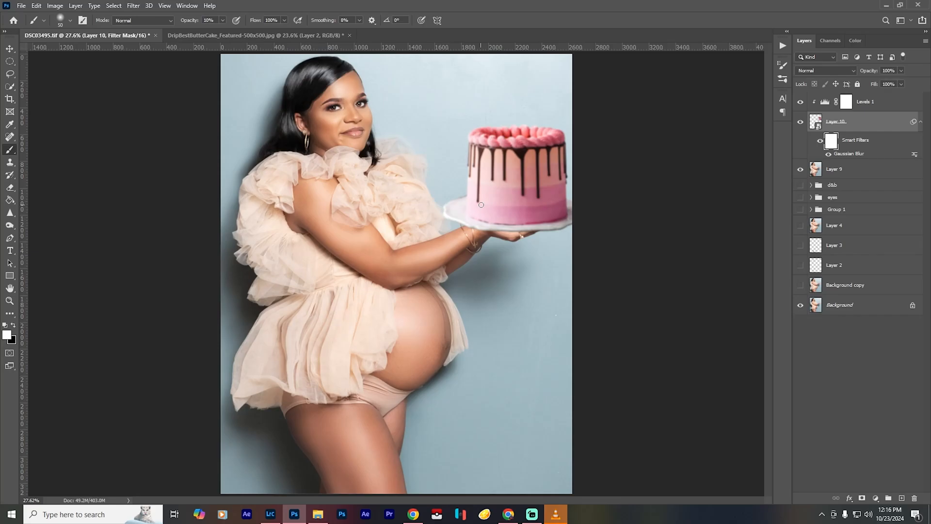
- Paint black on the cake's smart filter mask with a 200-pixel brush at 100% opacity to remove the blur from the cake's front
{"action": "key", "text": "x"}
{"action": "key", "text": "bracketright"}
{"action": "key", "text": "bracketright"}
{"action": "key", "text": "bracketright"}
{"action": "key", "text": "bracketright"}
{"action": "key", "text": "bracketright"}
{"action": "key", "text": "bracketright"}
{"action": "key", "text": "bracketright"}
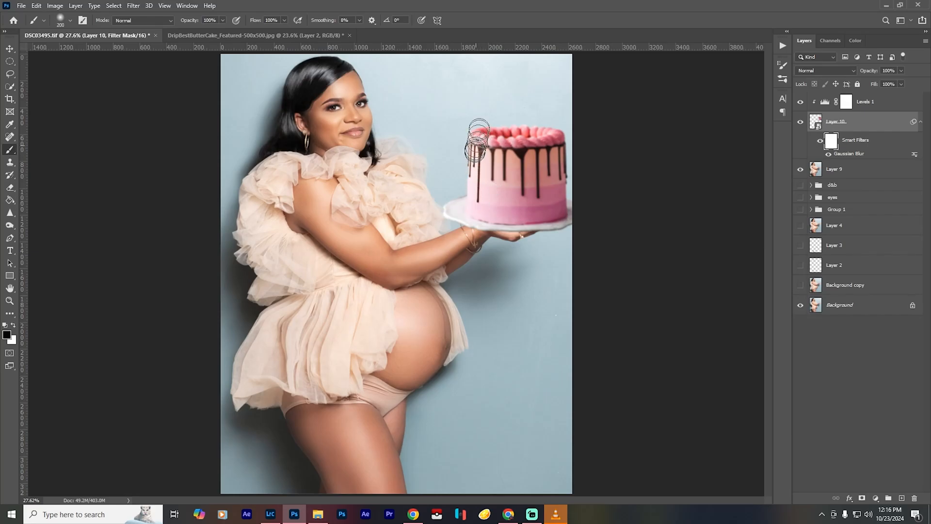
{"action": "mouse_move", "coordinate": [491, 148]}
{"action": "left_mouse_down"}
{"action": "mouse_move", "coordinate": [482, 202]}
{"action": "mouse_move", "coordinate": [535, 203]}
{"action": "mouse_move", "coordinate": [514, 169]}
{"action": "left_mouse_up"}
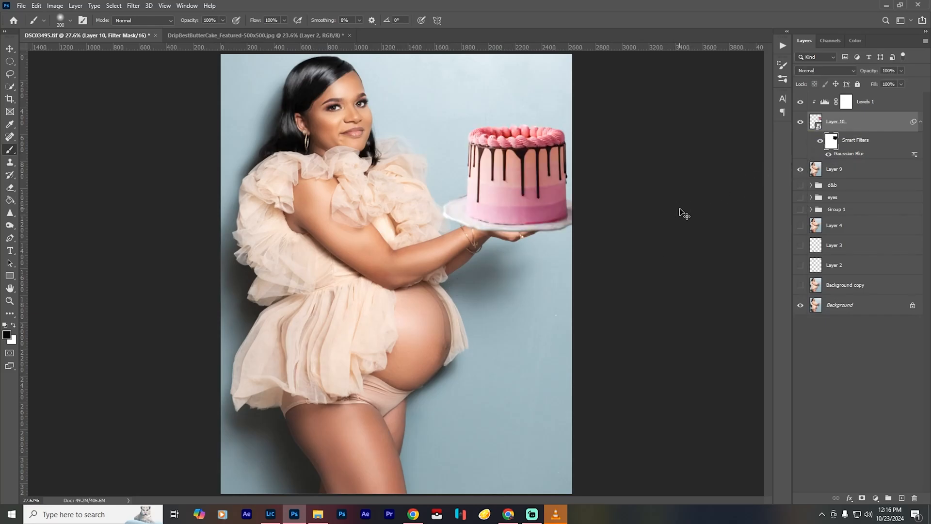
{"action": "key", "text": "ctrl+t"}
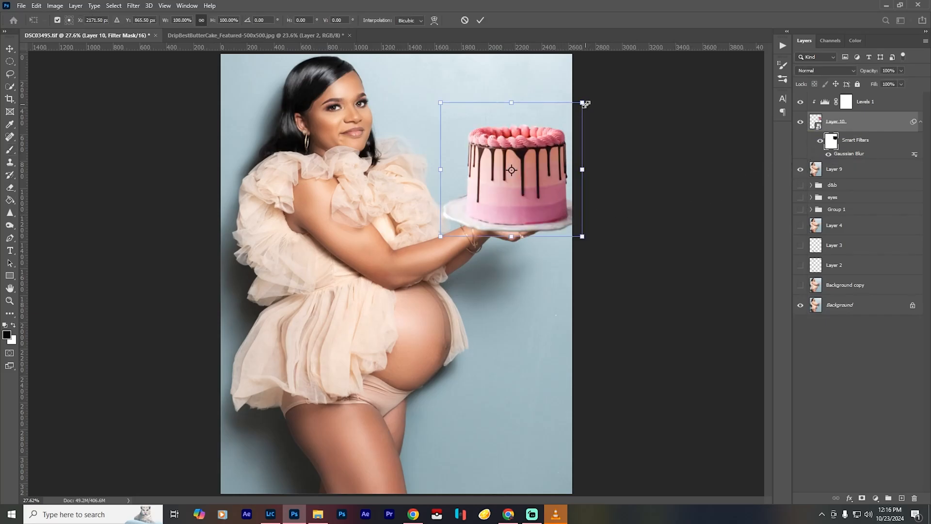
{"action": "left_click_drag", "start_coordinate": [586, 104], "coordinate": [576, 114]}
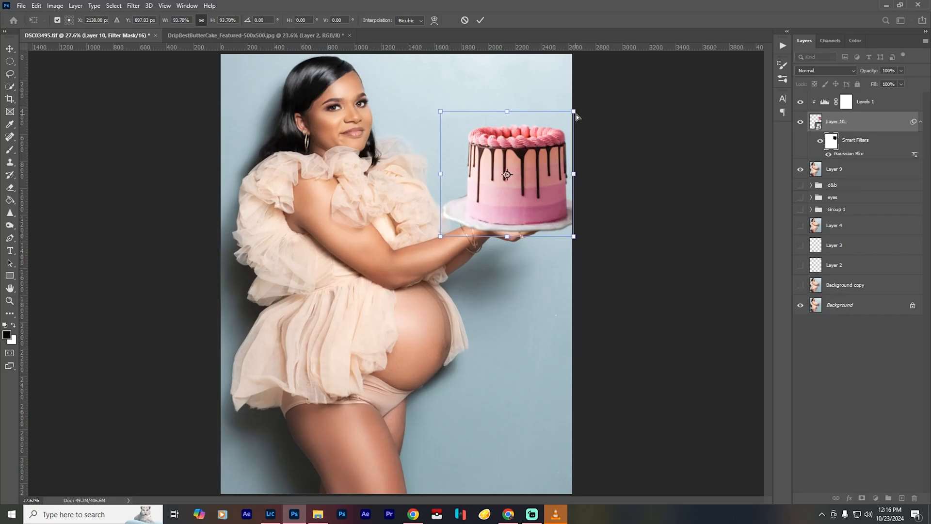
{"action": "key", "text": "Return"}
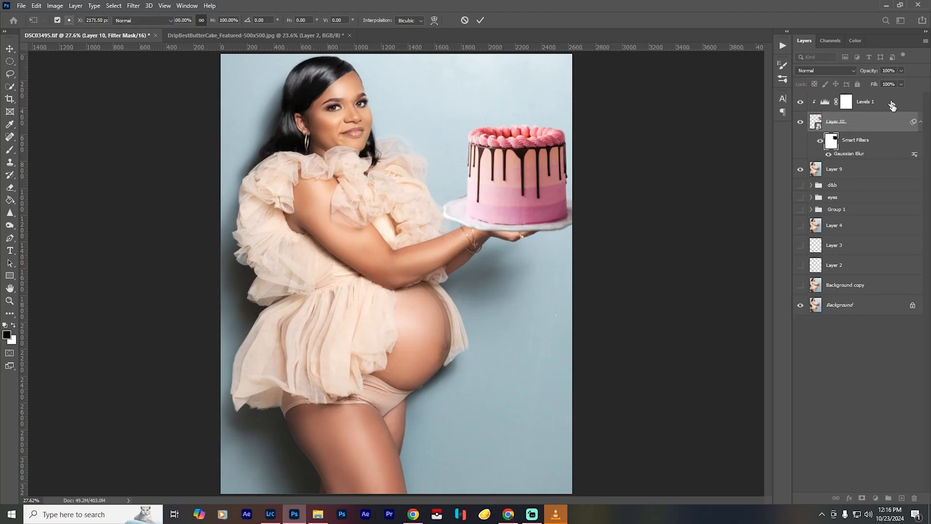
- Merge the clipped Levels adjustment and the cake layer into a single layer
{"action": "left_click", "coordinate": [890, 104]}
{"action": "left_click", "coordinate": [875, 150]}
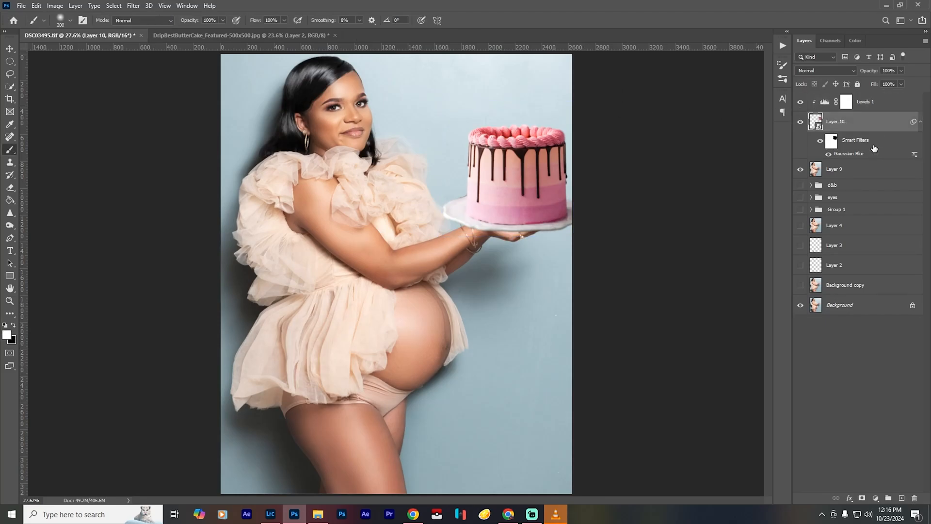
{"action": "left_click", "coordinate": [881, 102]}
{"action": "right_click", "coordinate": [882, 104]}
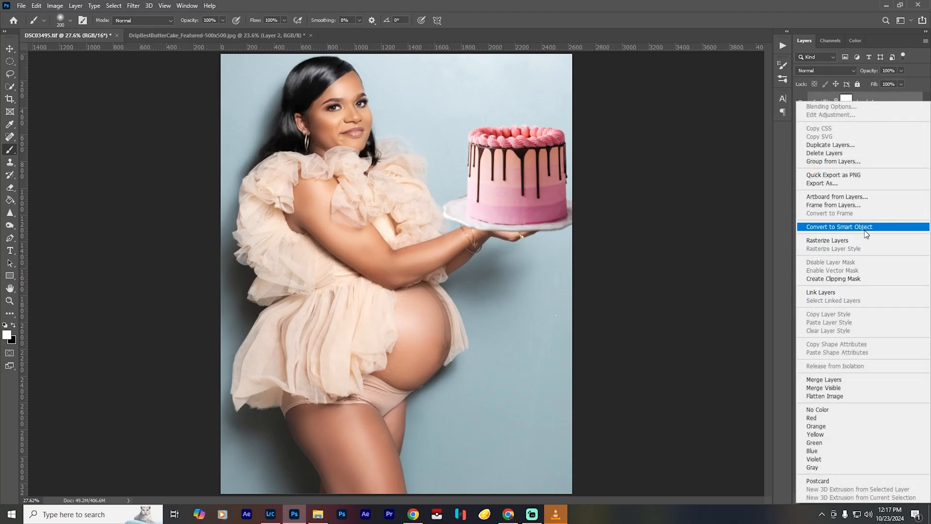
{"action": "left_click", "coordinate": [820, 379]}
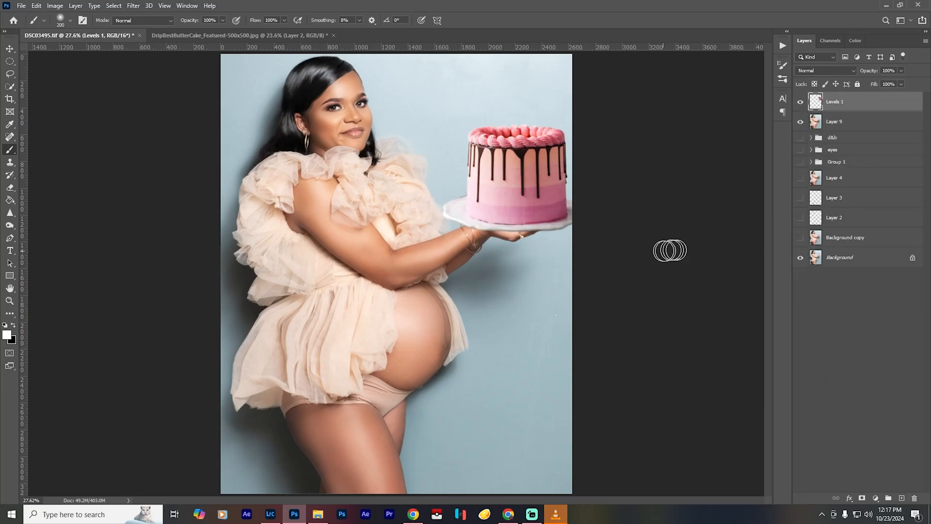
- Scale the merged cake layer down proportionally and reposition it so the whole plate fits the frame and rests on the hands
{"action": "key", "text": "ctrl+t"}
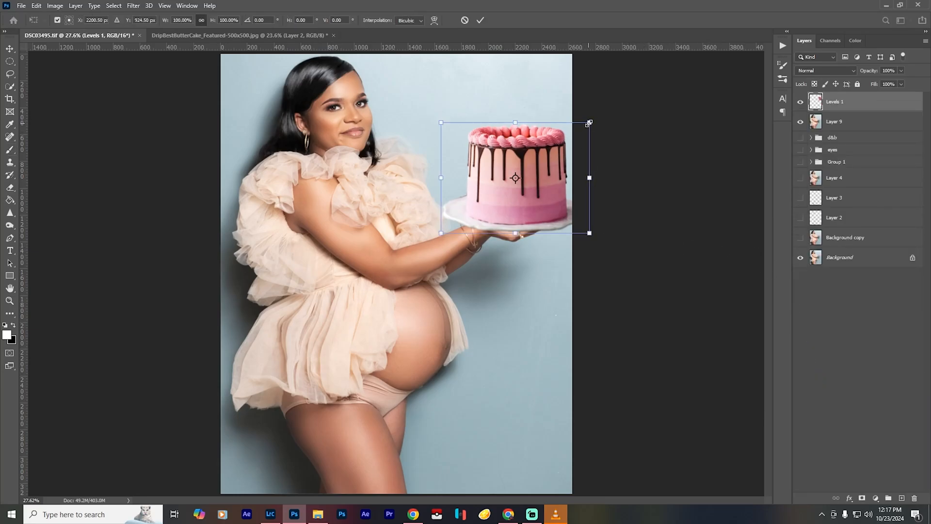
{"action": "left_click_drag", "start_coordinate": [589, 123], "coordinate": [570, 133]}
{"action": "left_click_drag", "start_coordinate": [539, 184], "coordinate": [548, 183]}
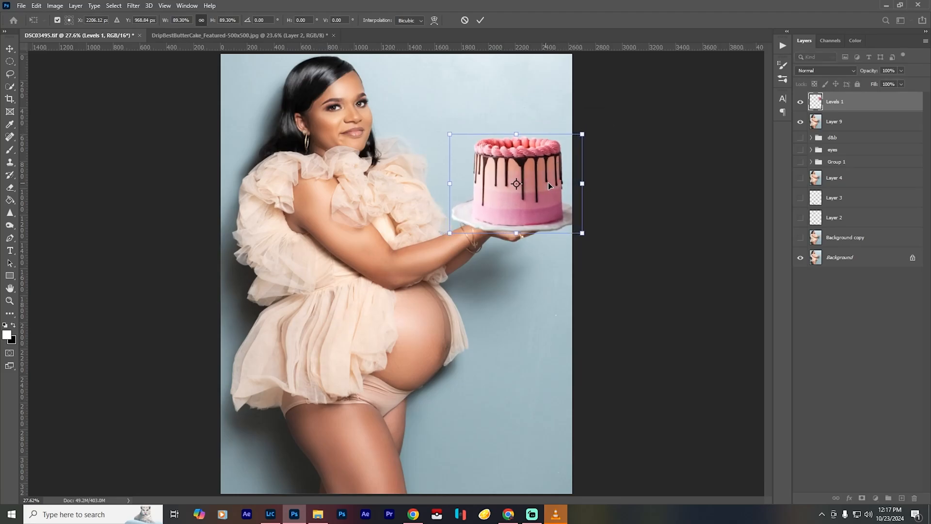
{"action": "left_click_drag", "start_coordinate": [583, 134], "coordinate": [577, 141]}
{"action": "key", "text": "Return"}
{"action": "key", "text": "b"}
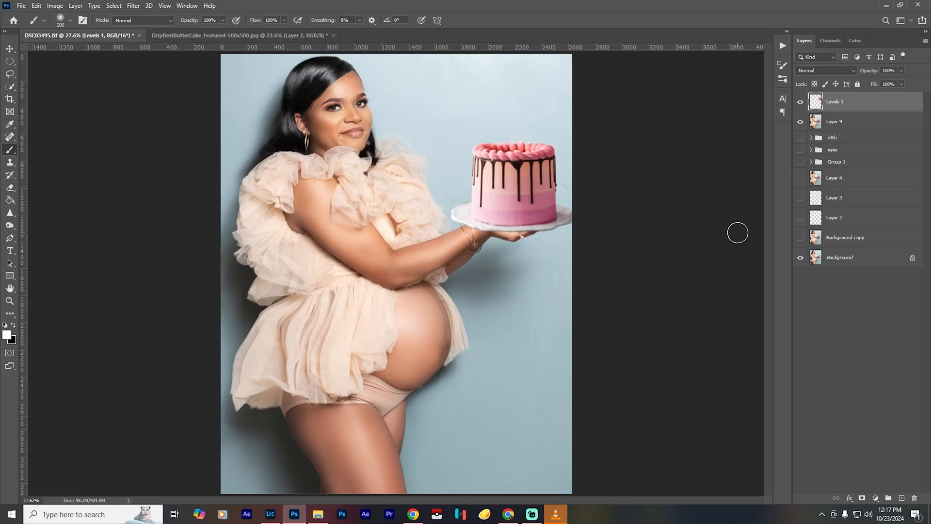
- Add a Selective Color adjustment on top, setting the Reds' cyan to -7% and fine-tuning their magenta and yellow
{"action": "left_click", "coordinate": [876, 499]}
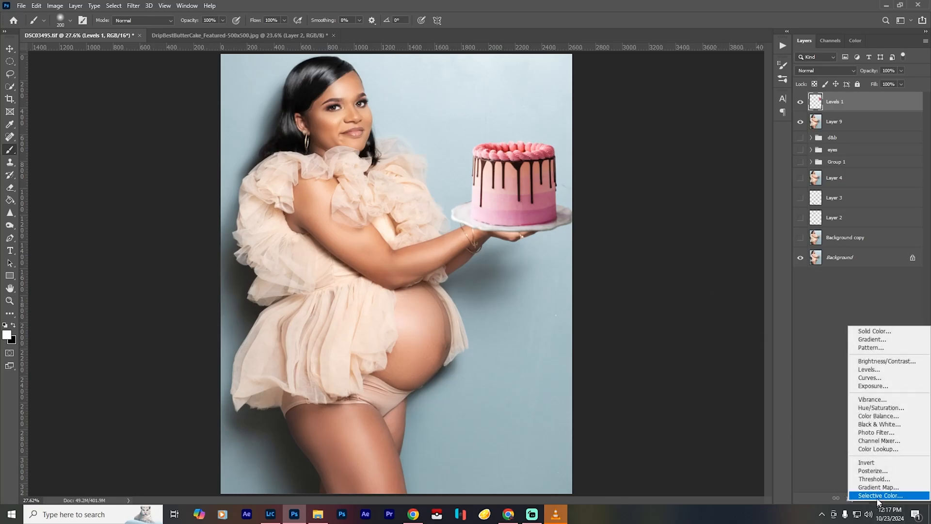
{"action": "left_click", "coordinate": [876, 497]}
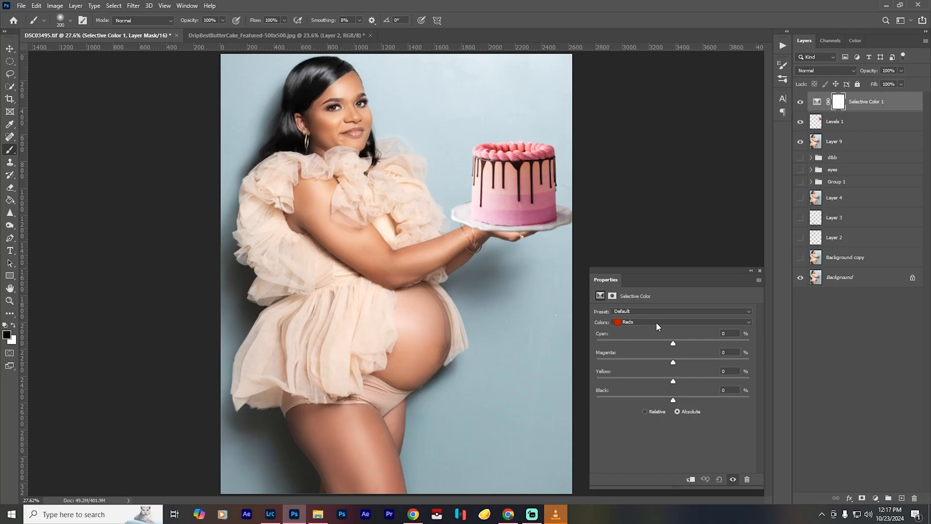
{"action": "left_click", "coordinate": [656, 322]}
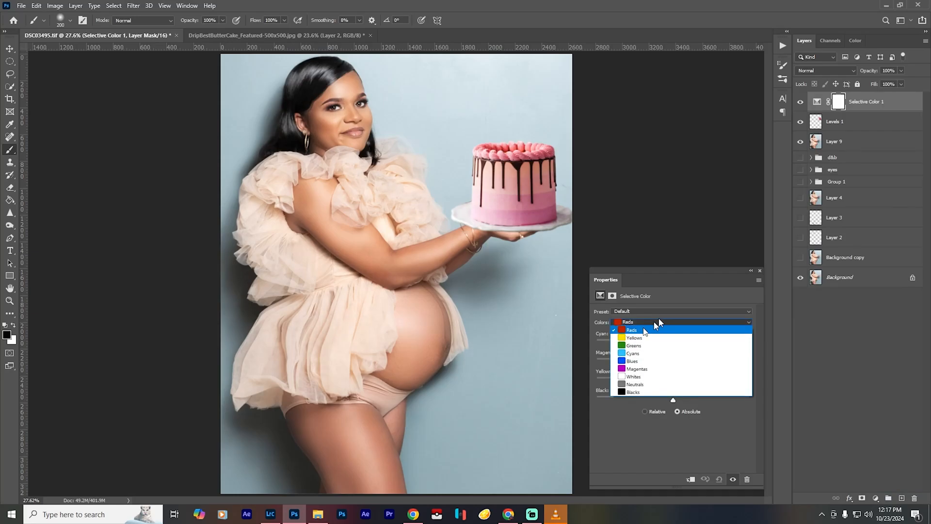
{"action": "left_click", "coordinate": [670, 330]}
{"action": "mouse_move", "coordinate": [674, 349]}
{"action": "left_mouse_down"}
{"action": "mouse_move", "coordinate": [640, 349]}
{"action": "mouse_move", "coordinate": [678, 345]}
{"action": "mouse_move", "coordinate": [664, 353]}
{"action": "left_mouse_up"}
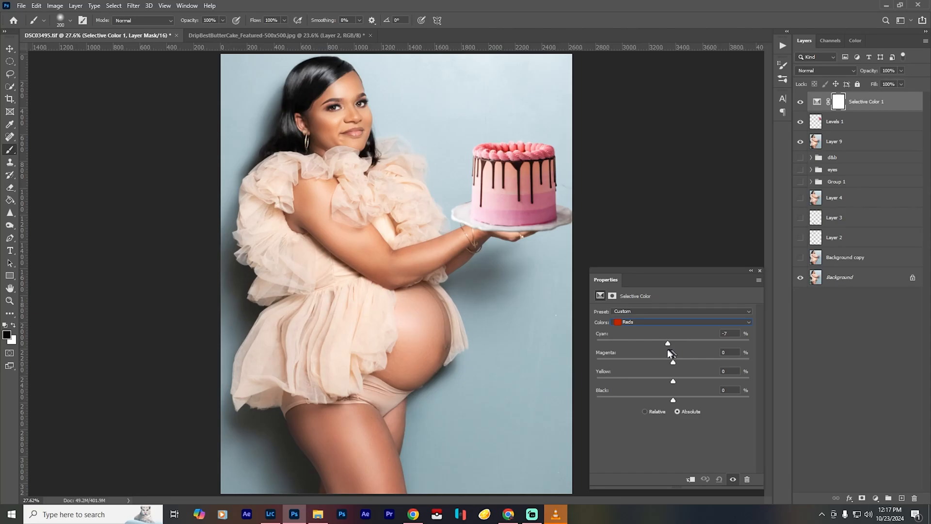
{"action": "left_click_drag", "start_coordinate": [673, 363], "coordinate": [678, 381]}
- Fine-tune the Selective Color adjustment's Yellows in cyan and magenta and its Neutrals in cyan and yellow
{"action": "left_click", "coordinate": [659, 322]}
{"action": "left_click", "coordinate": [655, 342]}
{"action": "left_click_drag", "start_coordinate": [673, 344], "coordinate": [681, 366]}
{"action": "left_click", "coordinate": [665, 322]}
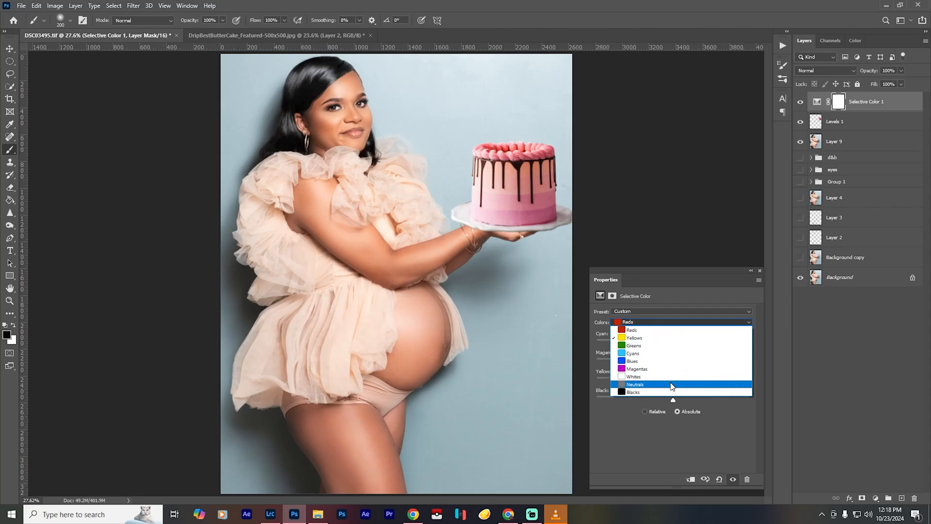
{"action": "left_click", "coordinate": [672, 385]}
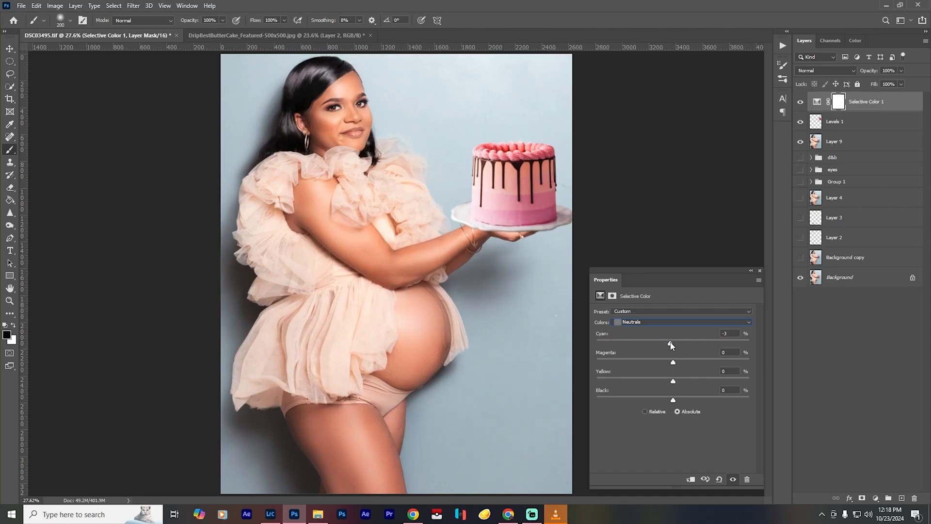
{"action": "left_click_drag", "start_coordinate": [672, 345], "coordinate": [674, 346]}
{"action": "left_click_drag", "start_coordinate": [673, 382], "coordinate": [677, 383]}
- Set the Blacks' cyan to +3%, fine-tune their magenta and yellow, and compare the image with and without the adjustment
{"action": "left_click", "coordinate": [684, 322]}
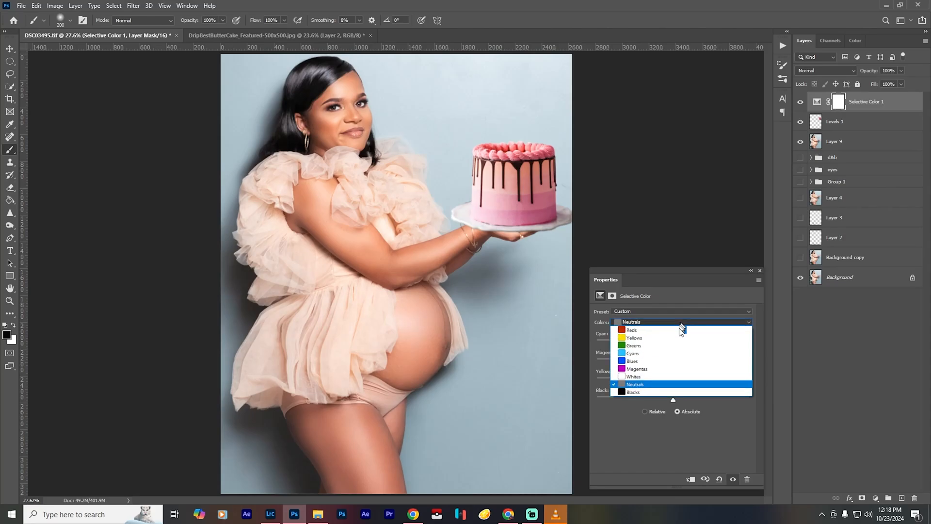
{"action": "left_click", "coordinate": [678, 391]}
{"action": "mouse_move", "coordinate": [672, 344]}
{"action": "left_mouse_down"}
{"action": "mouse_move", "coordinate": [650, 345]}
{"action": "mouse_move", "coordinate": [689, 344]}
{"action": "mouse_move", "coordinate": [670, 343]}
{"action": "mouse_move", "coordinate": [679, 345]}
{"action": "left_mouse_up"}
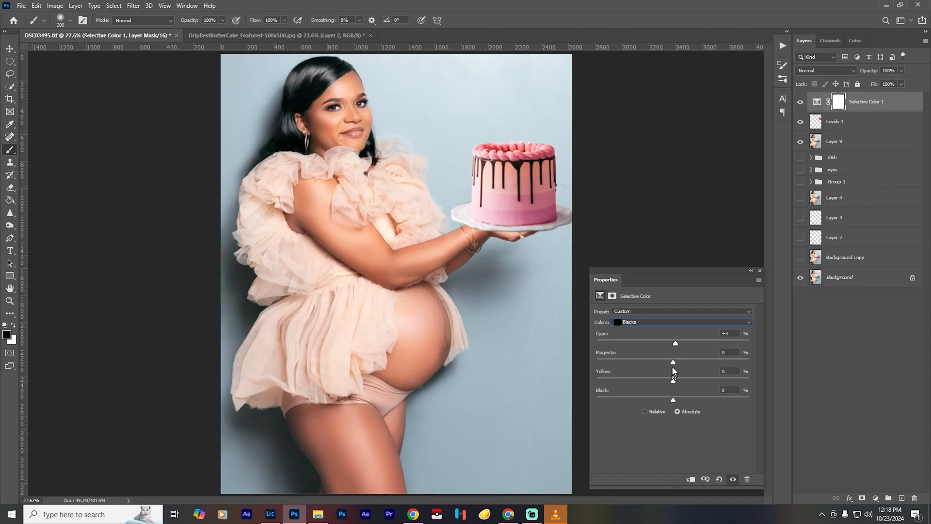
{"action": "left_click_drag", "start_coordinate": [675, 366], "coordinate": [680, 365]}
{"action": "left_click_drag", "start_coordinate": [673, 382], "coordinate": [668, 385]}
{"action": "left_click", "coordinate": [733, 480]}
{"action": "left_click", "coordinate": [733, 480]}
{"action": "left_click", "coordinate": [760, 271]}
{"action": "left_click", "coordinate": [800, 103]}
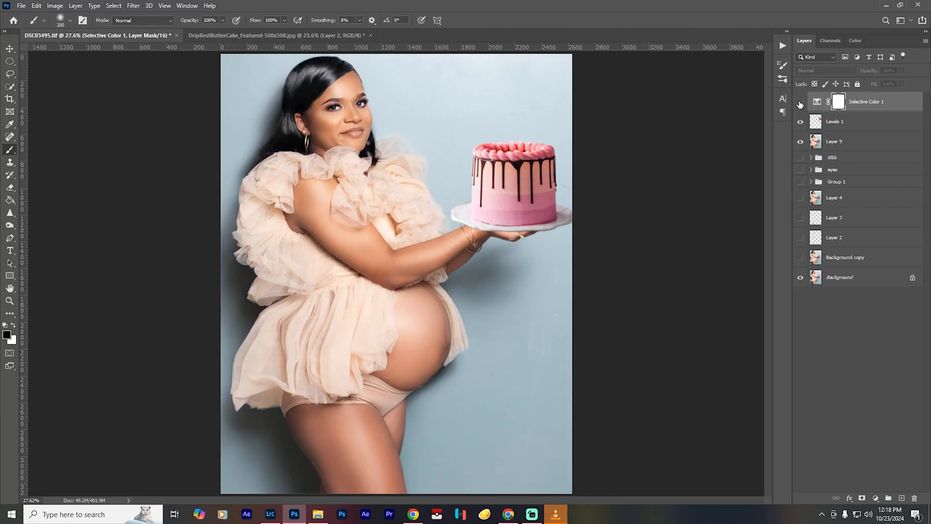
{"action": "left_click", "coordinate": [800, 102]}
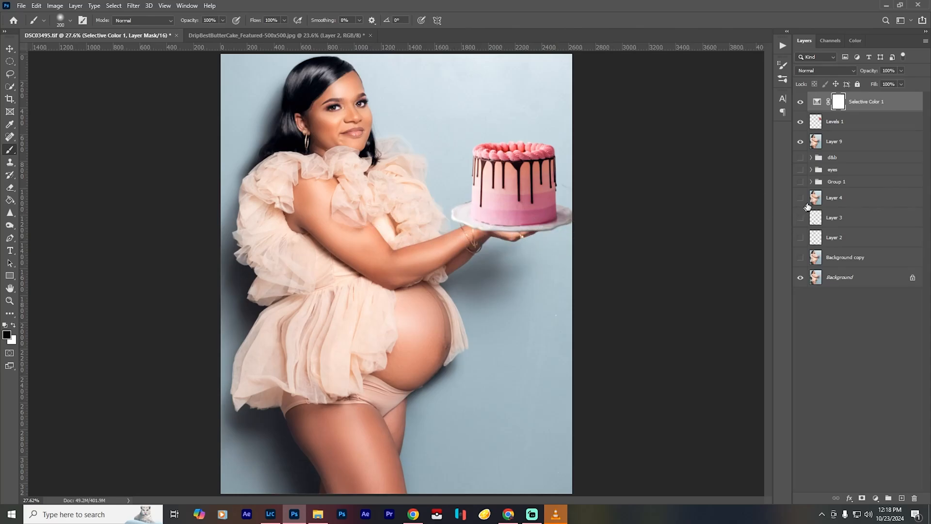
- Add a second Selective Color adjustment with Magentas at cyan -100%, magenta +100% and yellow +37%
{"action": "left_click", "coordinate": [876, 498]}
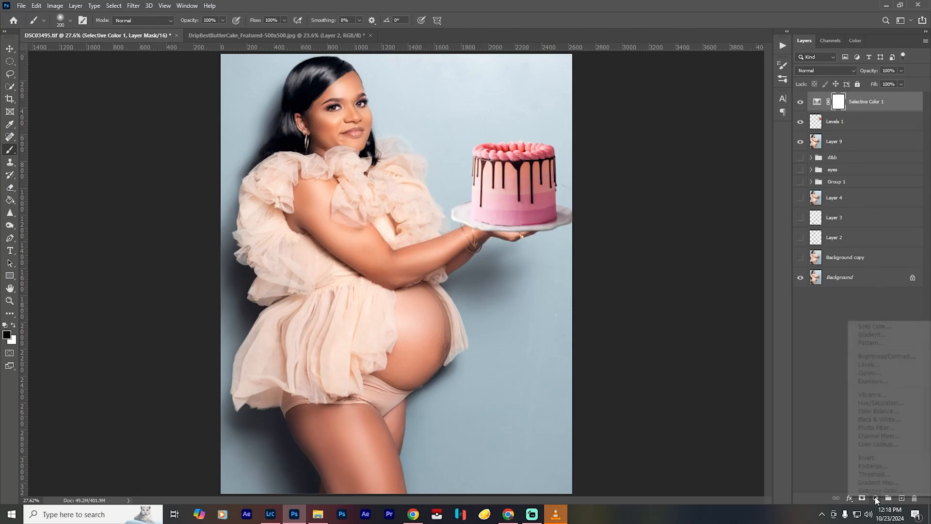
{"action": "left_click", "coordinate": [878, 500]}
{"action": "left_click", "coordinate": [658, 323]}
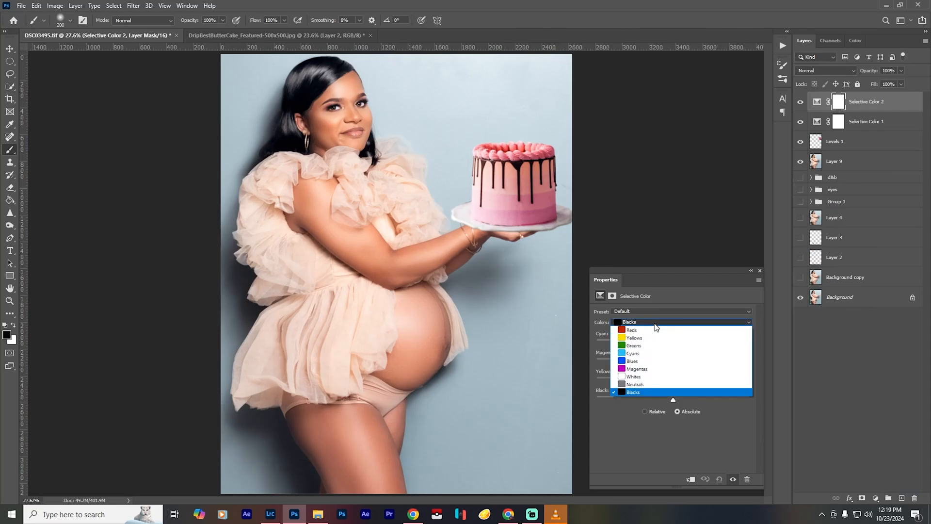
{"action": "left_click", "coordinate": [657, 370]}
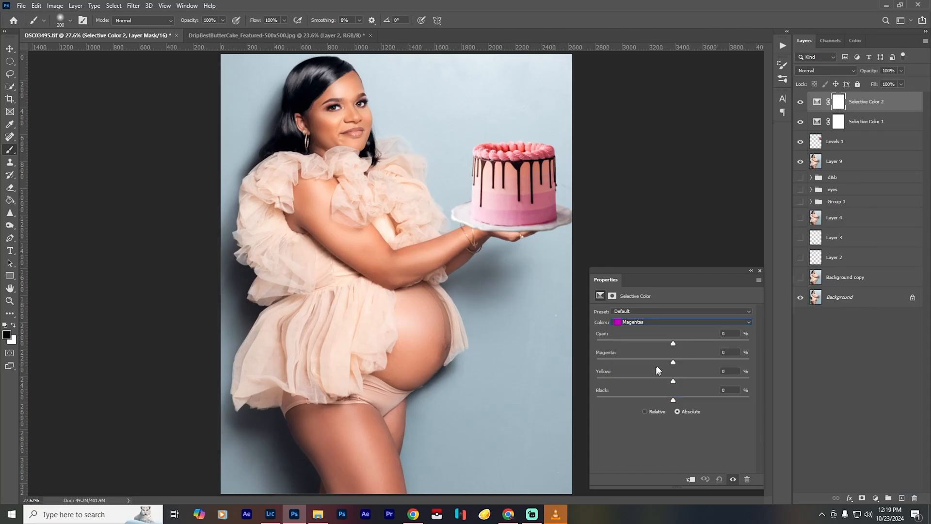
{"action": "left_click_drag", "start_coordinate": [673, 343], "coordinate": [561, 342]}
{"action": "left_click_drag", "start_coordinate": [674, 364], "coordinate": [773, 367]}
{"action": "left_click_drag", "start_coordinate": [666, 383], "coordinate": [648, 381]}
{"action": "left_click_drag", "start_coordinate": [648, 381], "coordinate": [682, 404]}
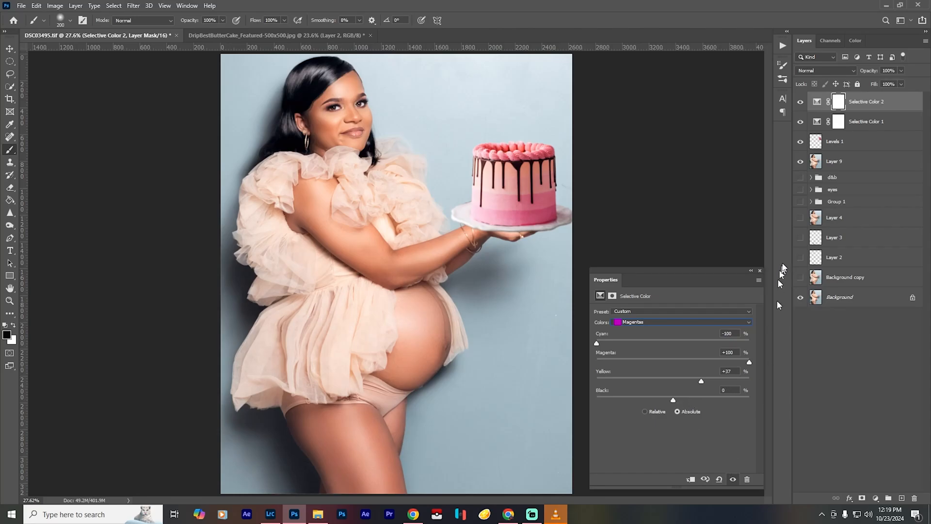
{"action": "left_click", "coordinate": [760, 271]}
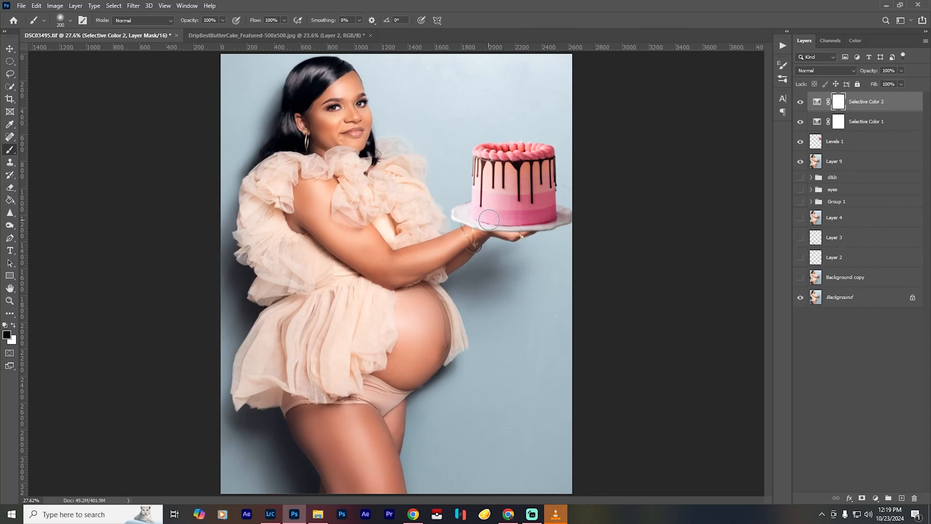
- Invert the second Selective Color mask, paint the effect back over the cake in white, and compare before and after
{"action": "key", "text": "x"}
{"action": "key", "text": "ctrl+i"}
{"action": "mouse_move", "coordinate": [539, 173]}
{"action": "left_mouse_down"}
{"action": "mouse_move", "coordinate": [482, 157]}
{"action": "mouse_move", "coordinate": [488, 204]}
{"action": "mouse_move", "coordinate": [547, 206]}
{"action": "mouse_move", "coordinate": [486, 214]}
{"action": "mouse_move", "coordinate": [558, 217]}
{"action": "mouse_move", "coordinate": [481, 186]}
{"action": "mouse_move", "coordinate": [545, 162]}
{"action": "mouse_move", "coordinate": [500, 167]}
{"action": "mouse_move", "coordinate": [546, 181]}
{"action": "mouse_move", "coordinate": [539, 208]}
{"action": "mouse_move", "coordinate": [499, 208]}
{"action": "left_mouse_up"}
{"action": "left_click", "coordinate": [801, 102]}
{"action": "left_click", "coordinate": [800, 102]}
- Add an empty layer and a Levels adjustment above it with black input 52
{"action": "left_click", "coordinate": [900, 497]}
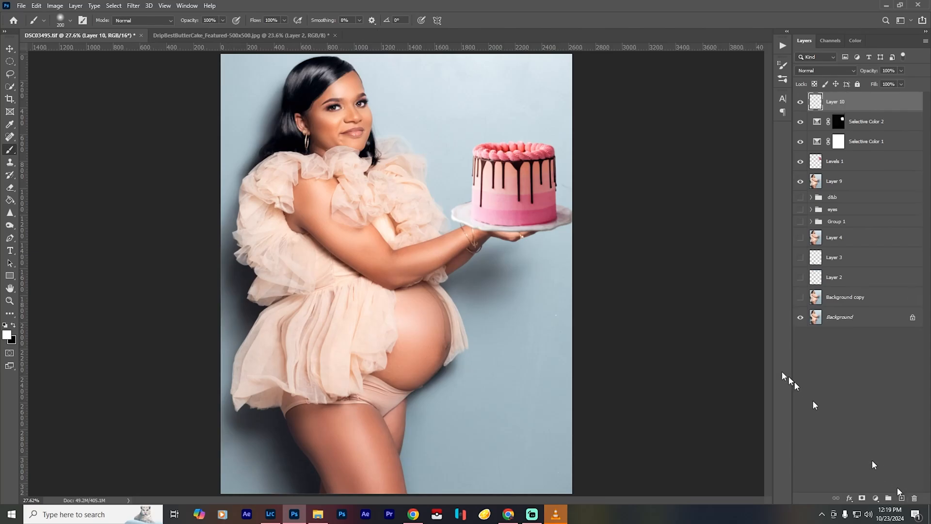
{"action": "left_click", "coordinate": [875, 498]}
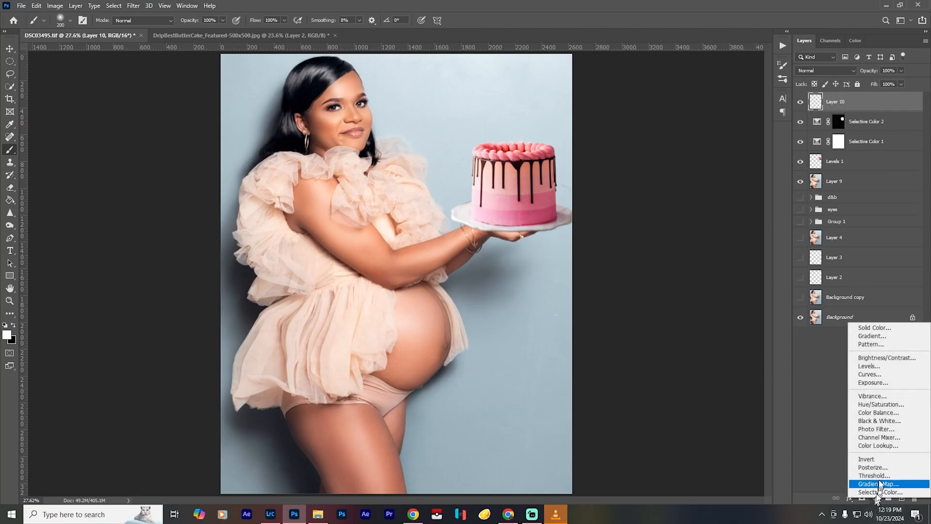
{"action": "left_click", "coordinate": [873, 366]}
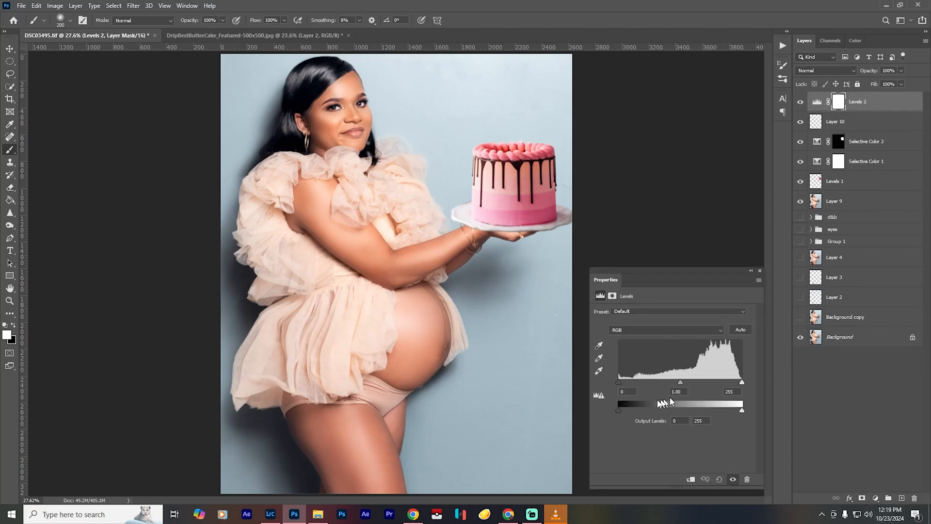
{"action": "left_click_drag", "start_coordinate": [618, 384], "coordinate": [643, 383]}
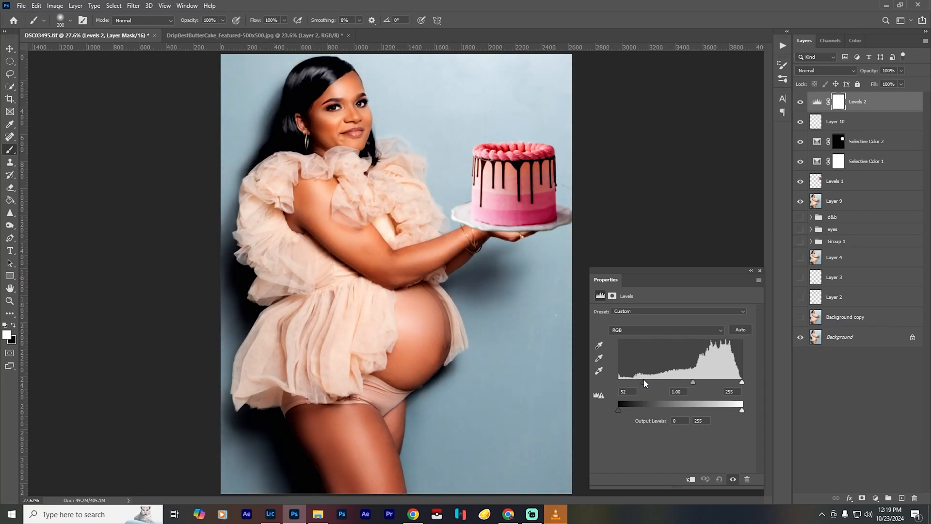
- Invert the Levels mask and paint the darkening onto the cake plate with a smaller white brush at 40% opacity
{"action": "key", "text": "ctrl+i"}
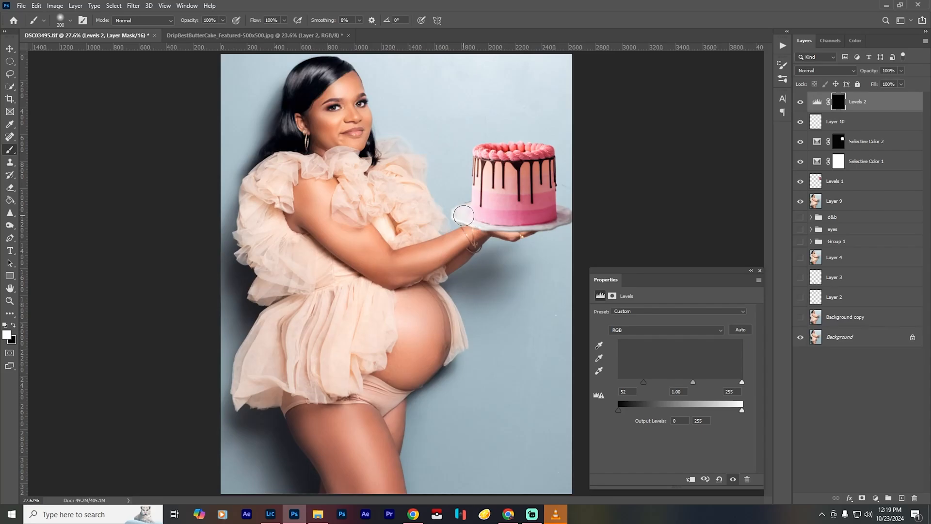
{"action": "key", "text": "4"}
{"action": "key", "text": "bracketleft"}
{"action": "key", "text": "bracketleft"}
{"action": "key", "text": "bracketleft"}
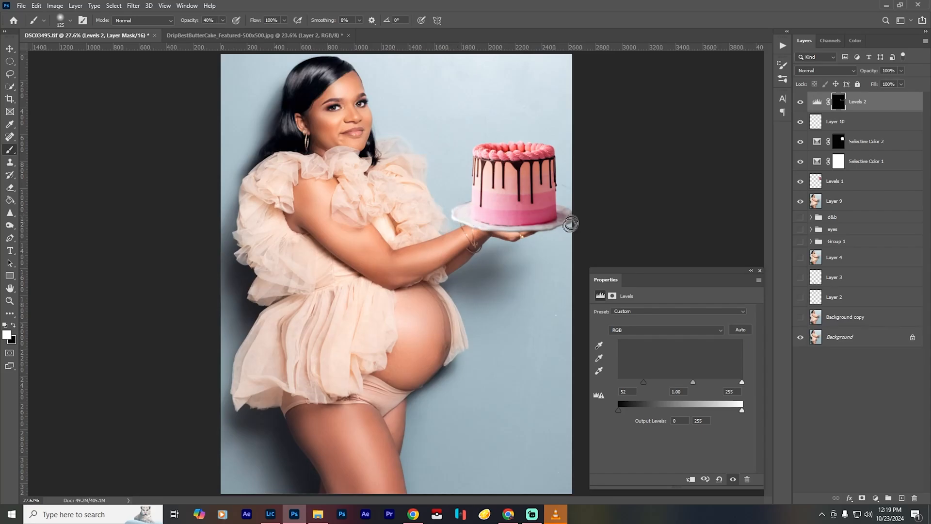
{"action": "left_click", "coordinate": [760, 271]}
{"action": "left_click", "coordinate": [801, 103]}
{"action": "left_click", "coordinate": [800, 102]}
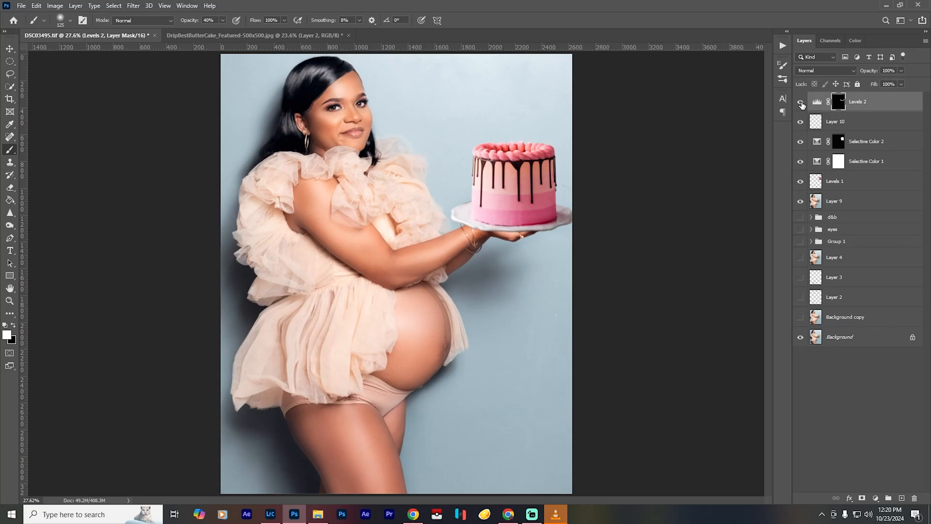
- Stamp all visible layers into a new merged layer at the top of the stack
{"action": "key", "text": "ctrl+shift+alt+e"}
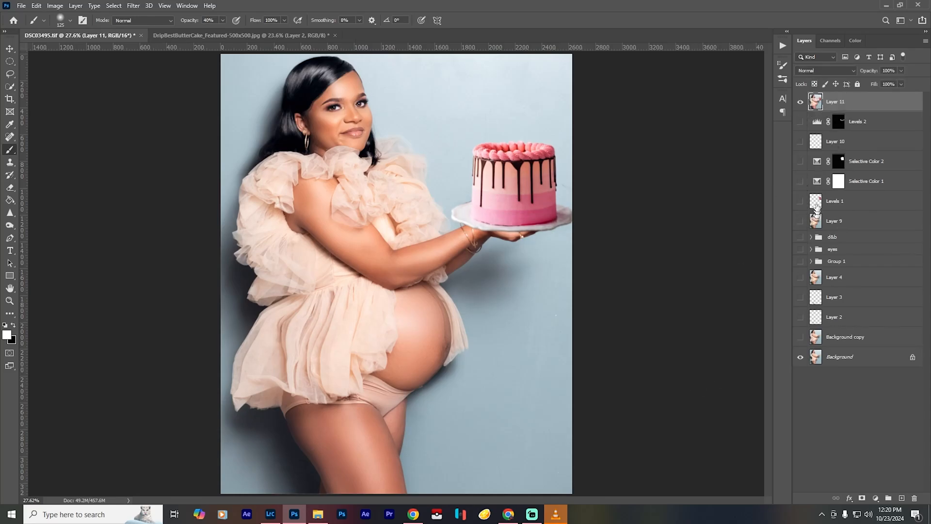
{"action": "left_click", "coordinate": [108, 8]}
{"action": "left_click", "coordinate": [143, 119]}
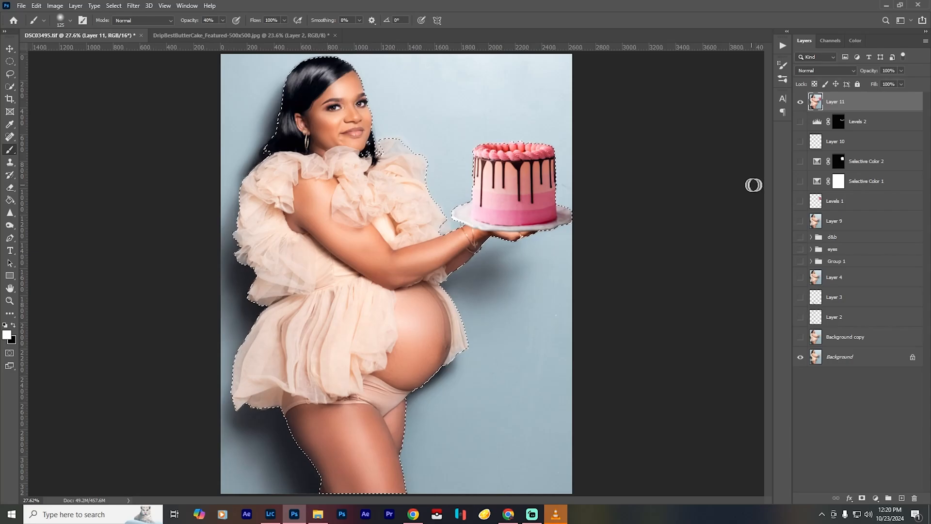
{"action": "key", "text": "ctrl+d"}
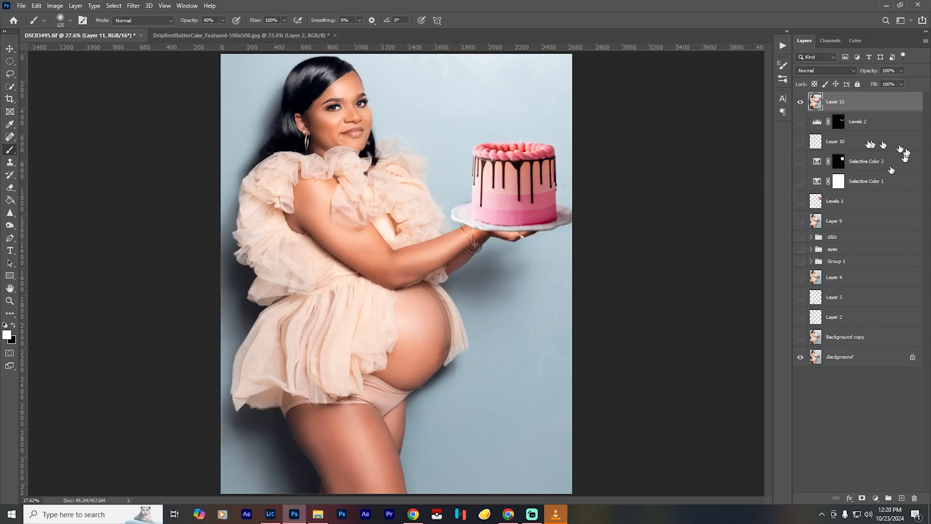
- Duplicate the merged Layer 11 twice, hide the upper copy and make the lower copy active
{"action": "key", "text": "ctrl+j"}
{"action": "key", "text": "ctrl+j"}
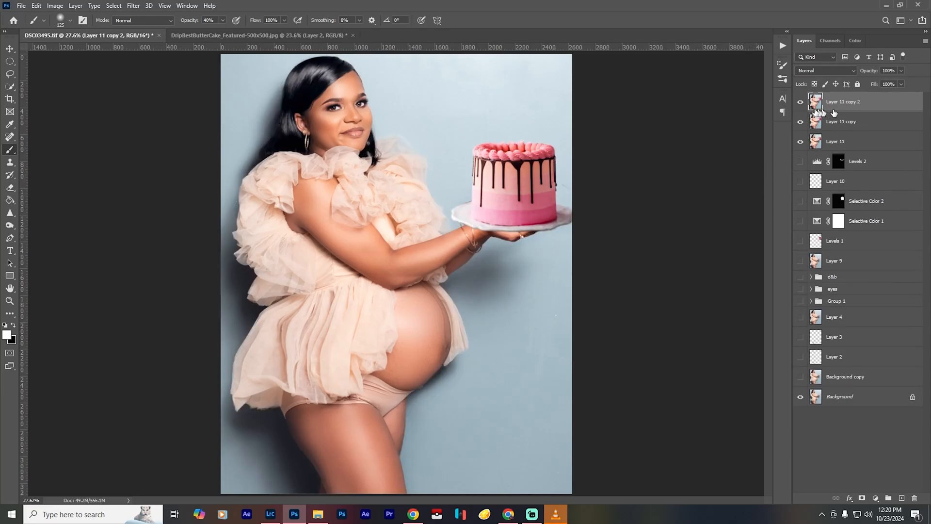
{"action": "left_click", "coordinate": [800, 101]}
{"action": "left_click", "coordinate": [842, 122]}
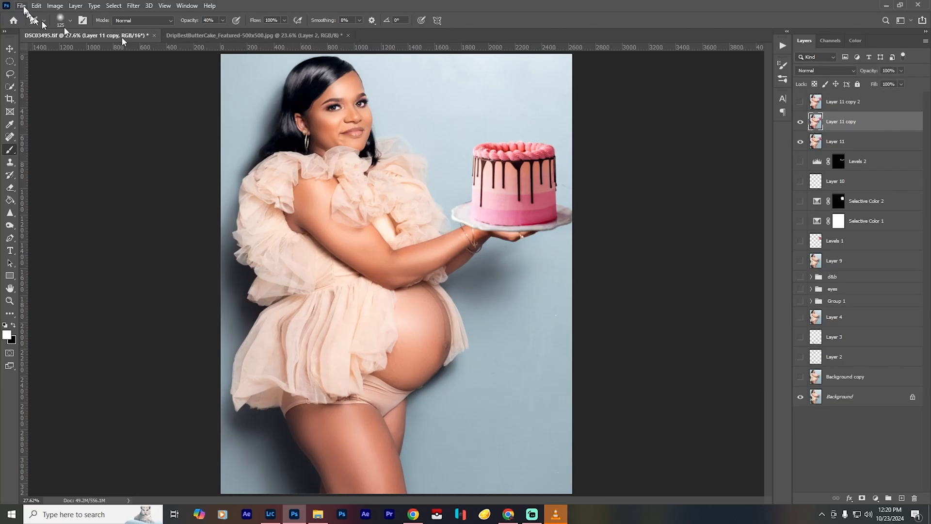
- Select the woman and cake on Layer 11 copy with Select Subject and activate the Quick Selection tool
{"action": "left_click", "coordinate": [115, 6]}
{"action": "left_click", "coordinate": [122, 118]}
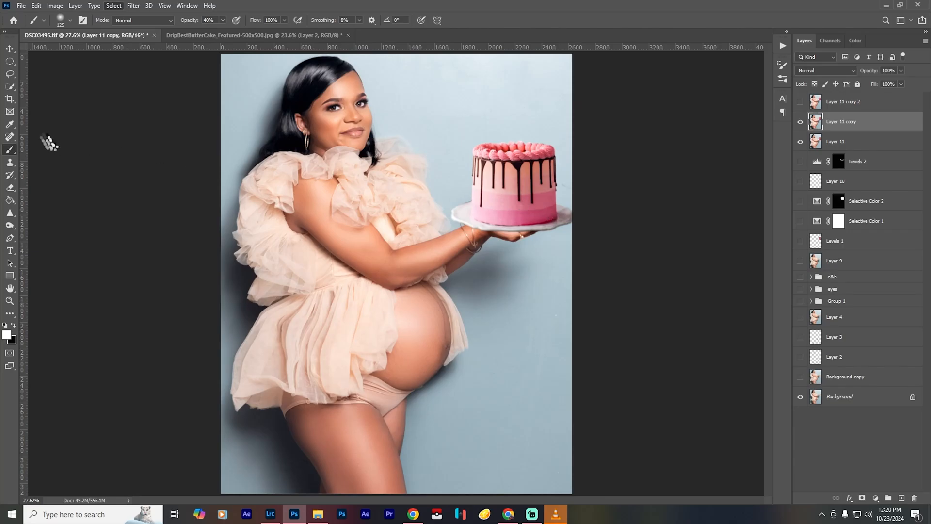
{"action": "left_click", "coordinate": [10, 90]}
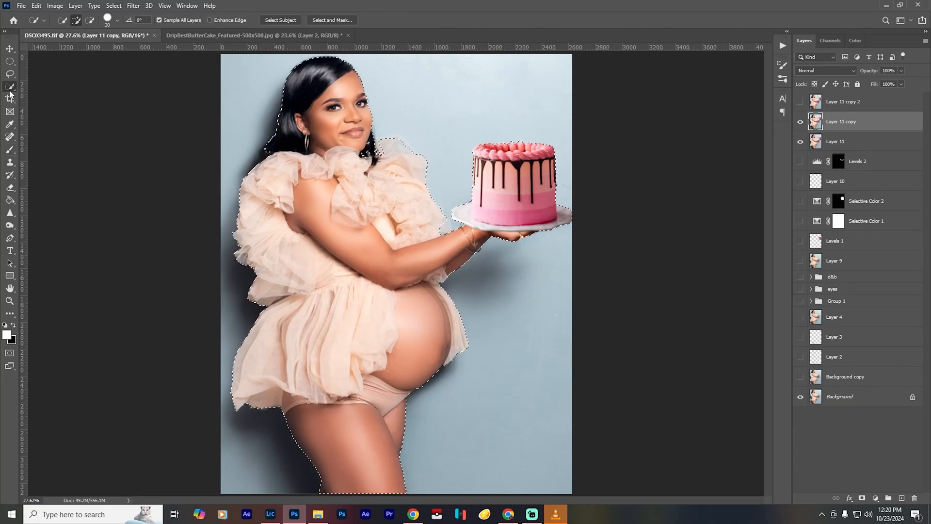
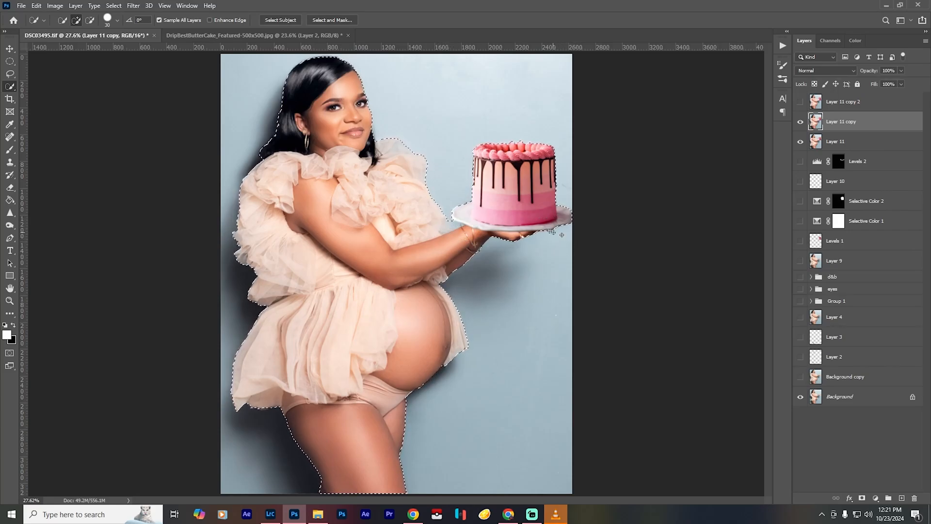
- Refine the selection along the cake's left edge beside the chocolate drip using a 15 px Quick Selection brush
{"action": "scroll", "coordinate": [479, 182], "scroll_direction": "up", "scroll_amount": 10}
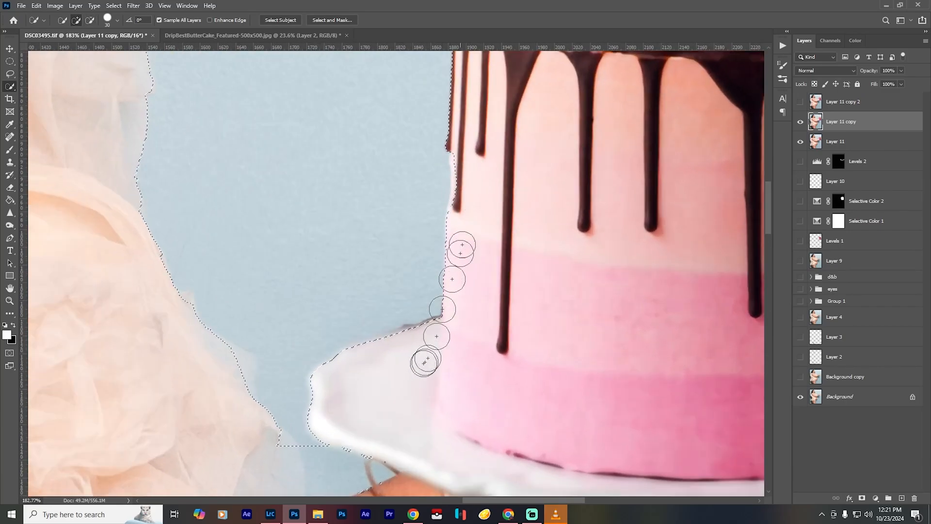
{"action": "key", "text": "bracketleft"}
{"action": "key", "text": "bracketleft"}
{"action": "key", "text": "bracketleft"}
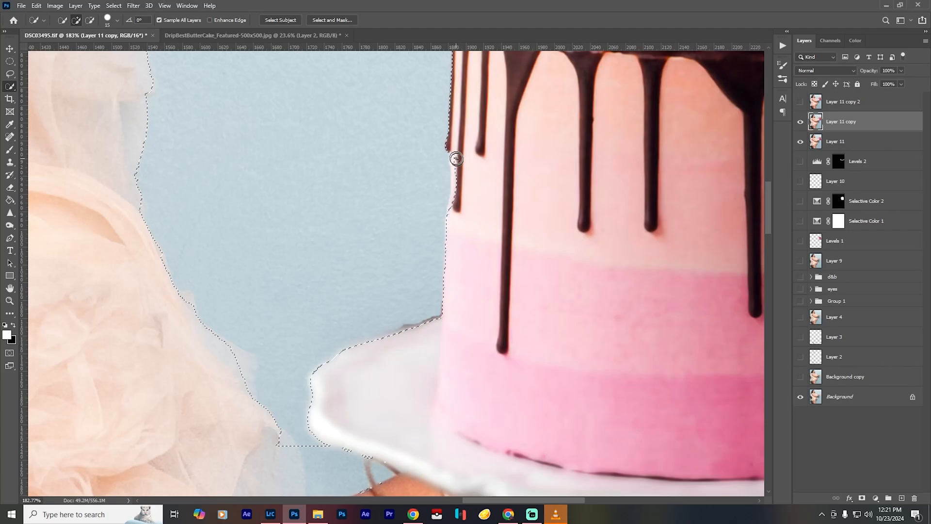
{"action": "left_click_drag", "start_coordinate": [457, 164], "coordinate": [457, 167]}
{"action": "key", "text": "ctrl+0"}
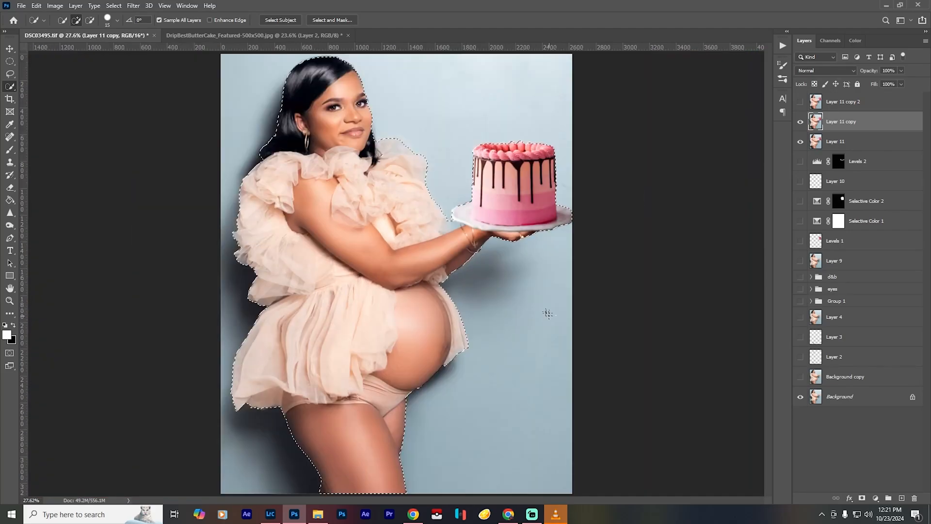
- Check the selection edge around the hair and expand the selection of the woman and cake by 7 pixels
{"action": "scroll", "coordinate": [331, 61], "scroll_direction": "up", "scroll_amount": 8}
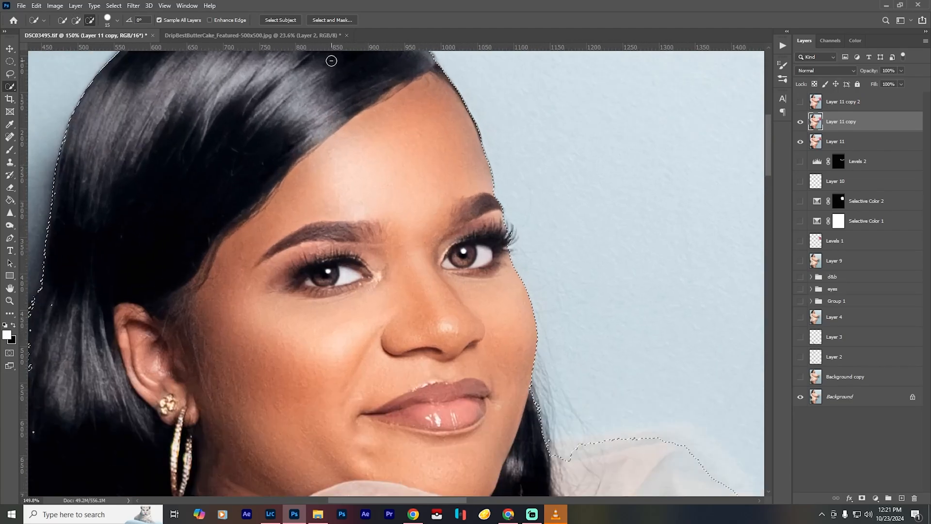
{"action": "left_click_drag", "start_coordinate": [325, 98], "coordinate": [401, 222]}
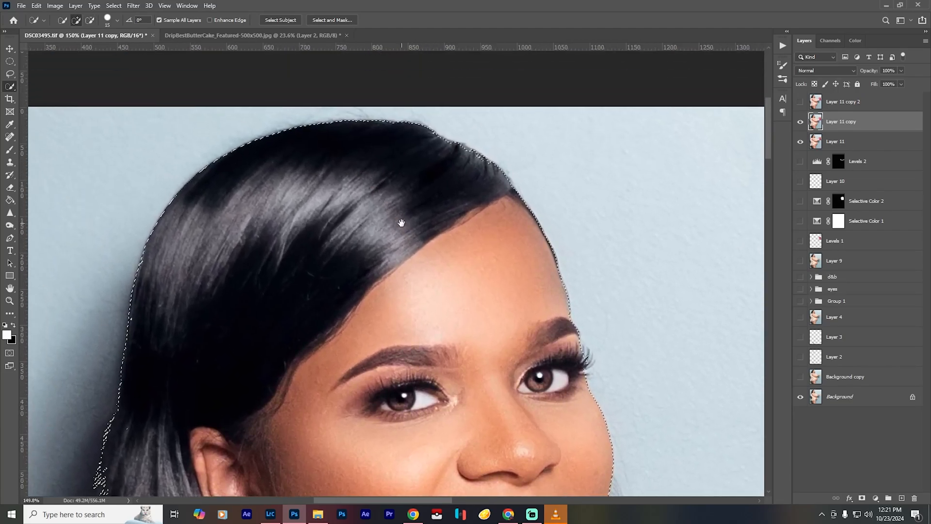
{"action": "key", "text": "ctrl+0"}
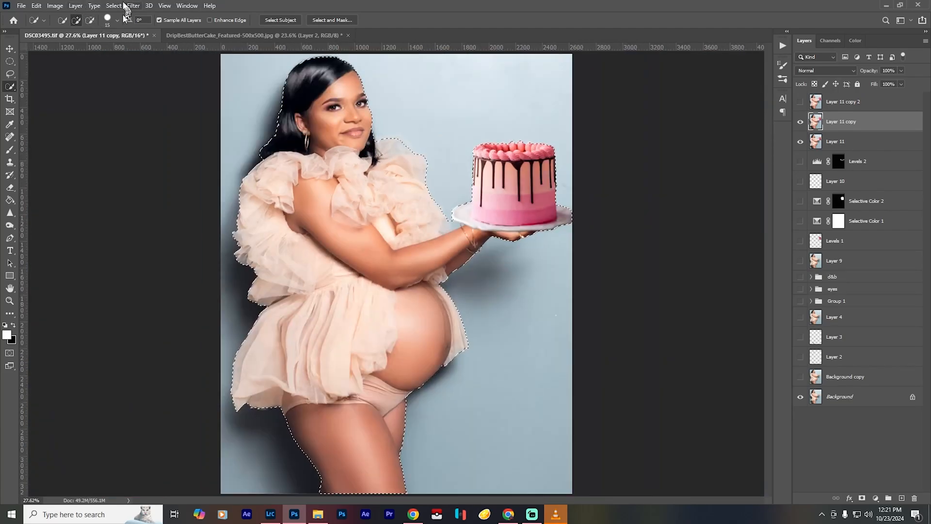
{"action": "left_click", "coordinate": [113, 5]}
{"action": "mouse_move", "coordinate": [187, 143]}
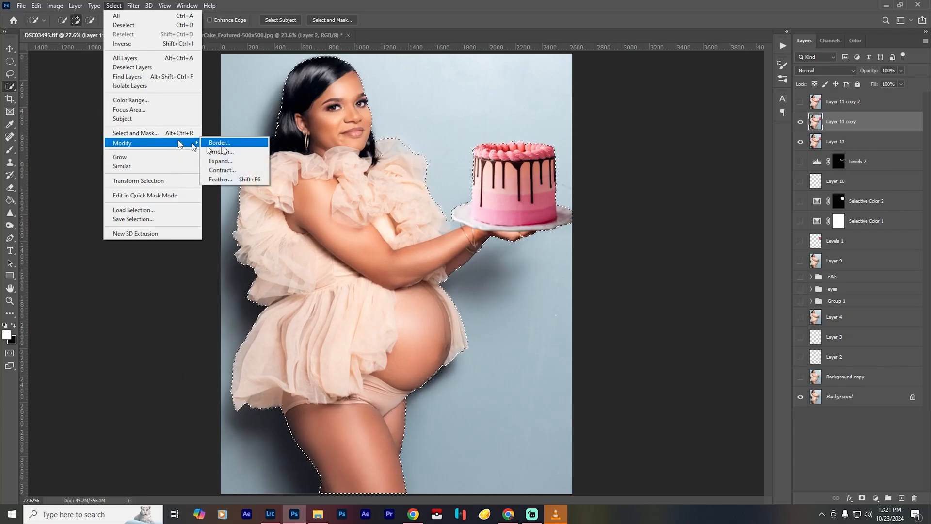
{"action": "left_click", "coordinate": [231, 161]}
{"action": "type", "text": "8"}
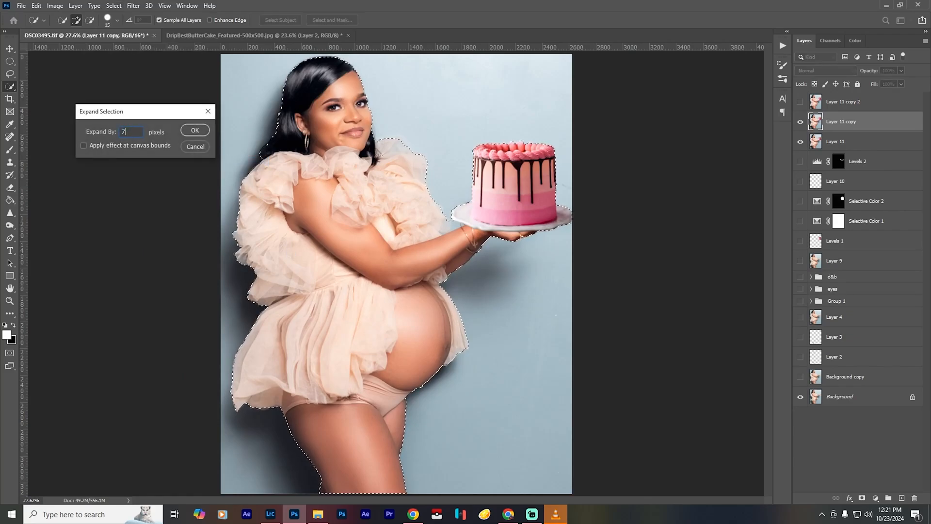
{"action": "key", "text": "Return"}
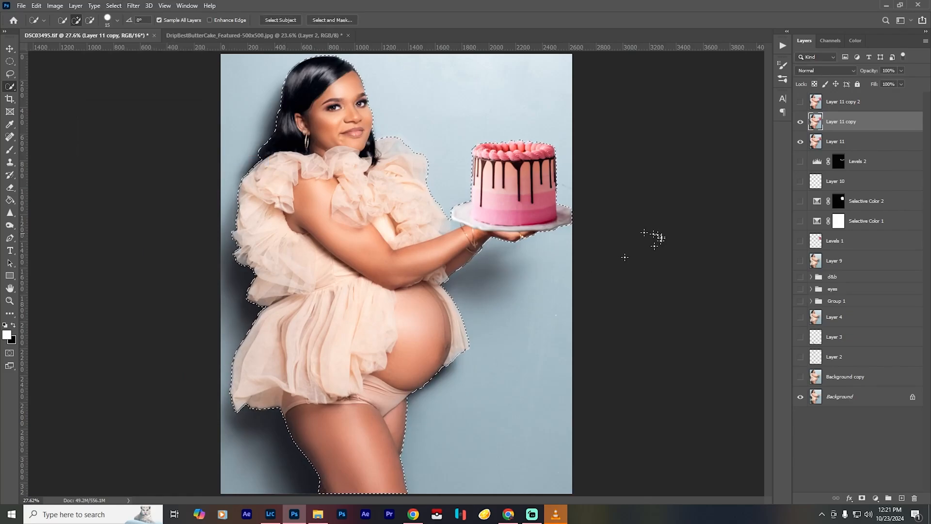
- Run Content-Aware Fill on the selected woman and cake, outputting the result to a duplicate layer
{"action": "left_click", "coordinate": [36, 6]}
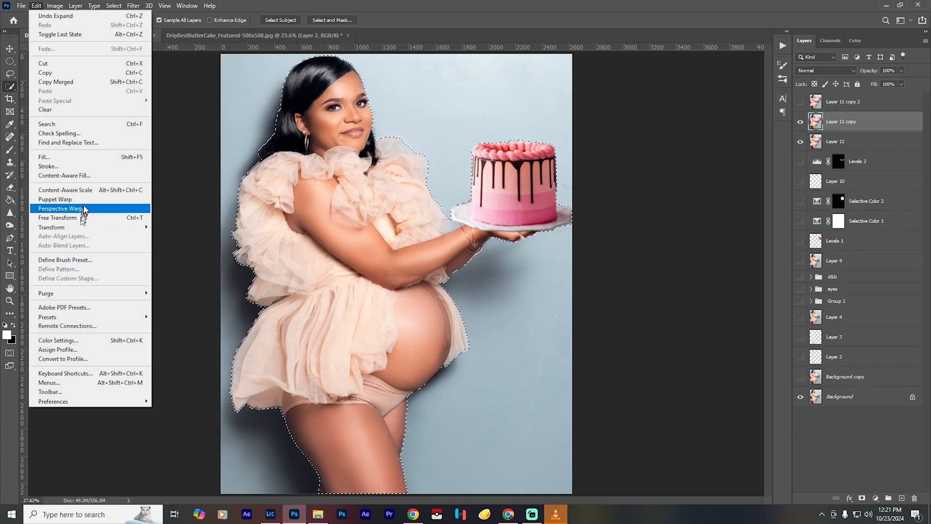
{"action": "left_click", "coordinate": [92, 176]}
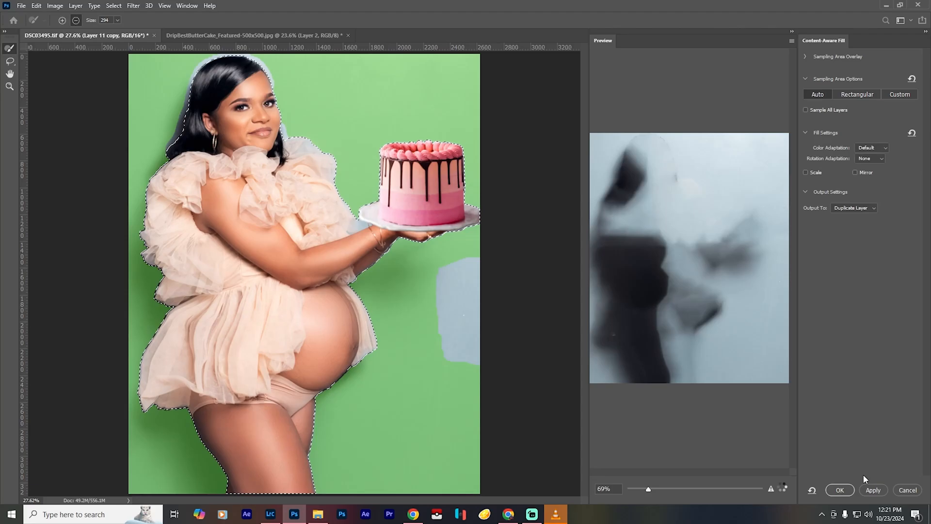
{"action": "left_click", "coordinate": [844, 490]}
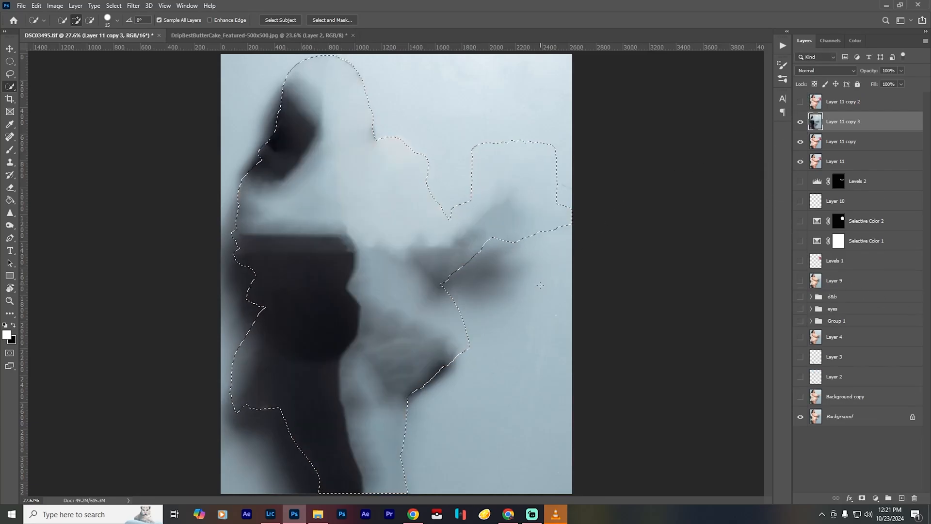
- Show Layer 11 copy 2 with a layer mask made from the selection, and hide all layers beneath it
{"action": "left_click", "coordinate": [801, 102]}
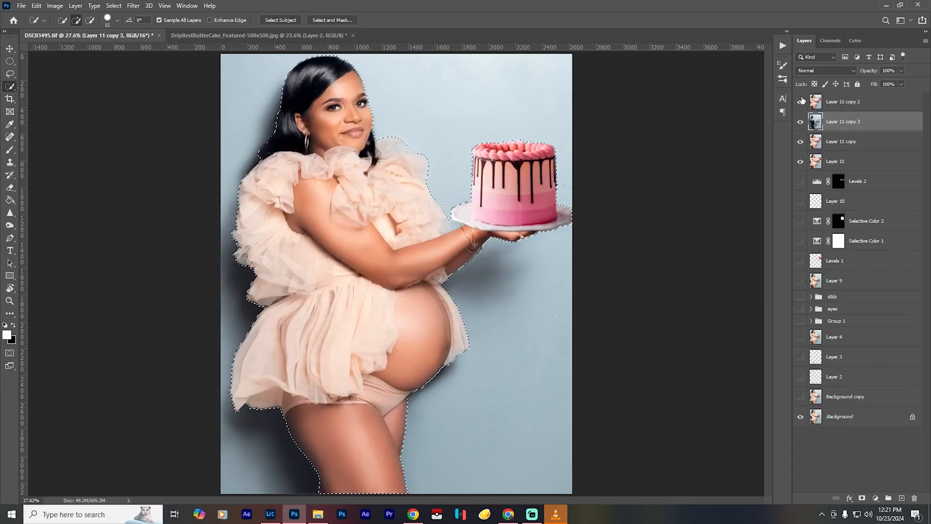
{"action": "left_click", "coordinate": [839, 102]}
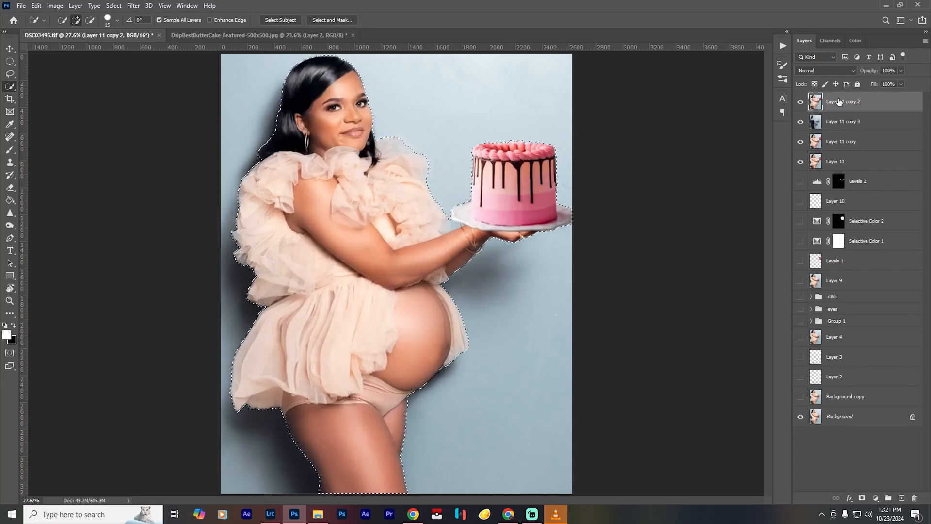
{"action": "left_click", "coordinate": [862, 499]}
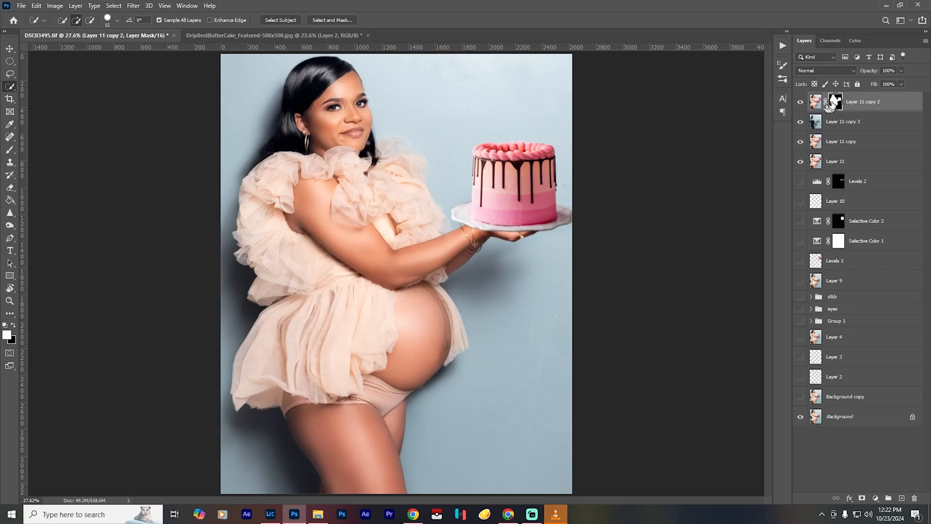
{"action": "left_click_drag", "start_coordinate": [801, 122], "coordinate": [797, 434]}
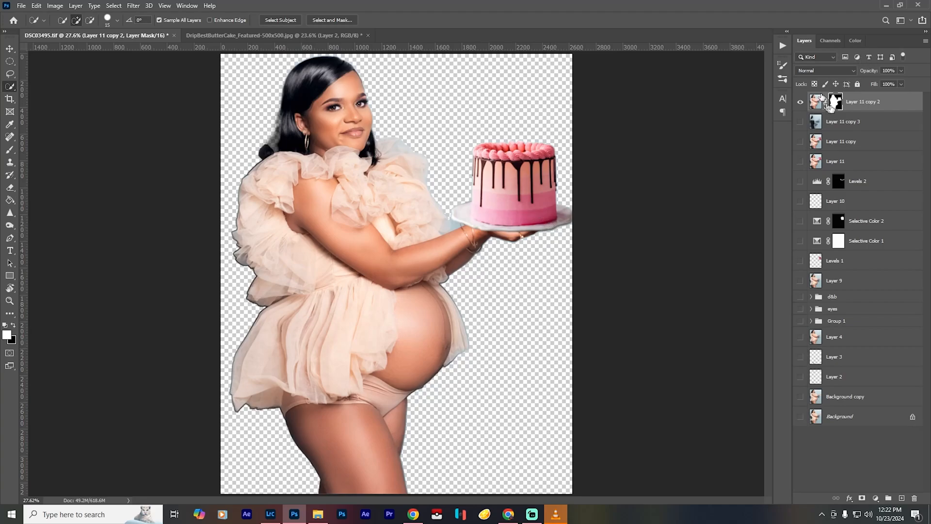
- Contract the Layer 11 copy 2 mask with the Minimum filter at a radius of 8 pixels, preserving squareness
{"action": "left_click", "coordinate": [133, 6]}
{"action": "mouse_move", "coordinate": [185, 198]}
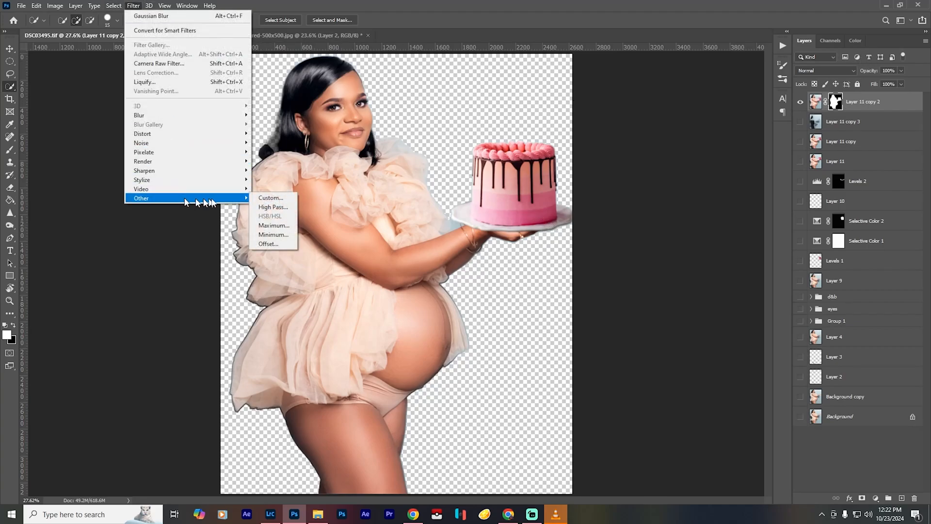
{"action": "left_click", "coordinate": [273, 234]}
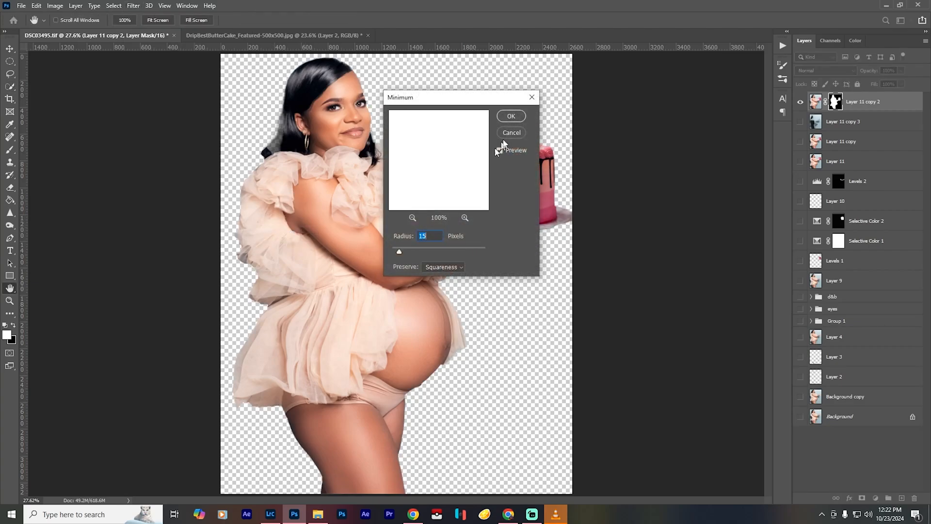
{"action": "left_click_drag", "start_coordinate": [483, 97], "coordinate": [675, 120]}
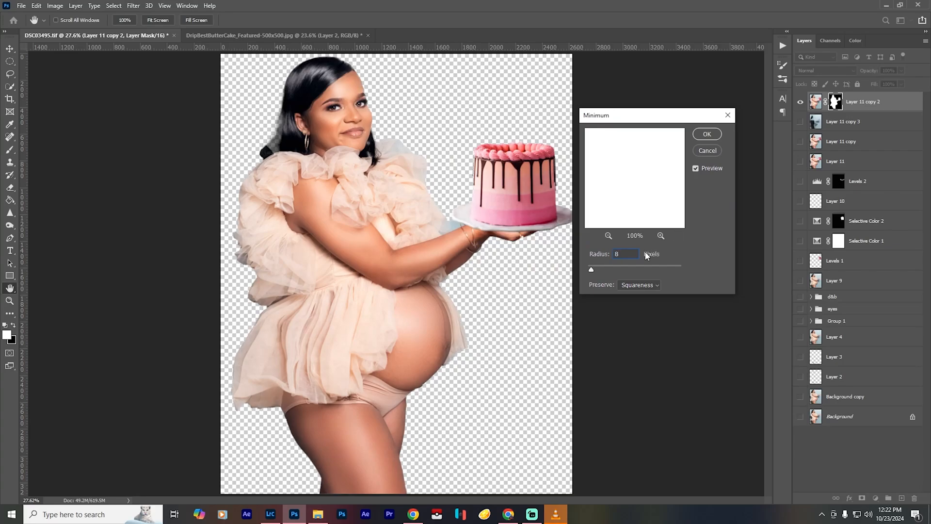
{"action": "left_click", "coordinate": [696, 168]}
{"action": "left_click", "coordinate": [696, 167]}
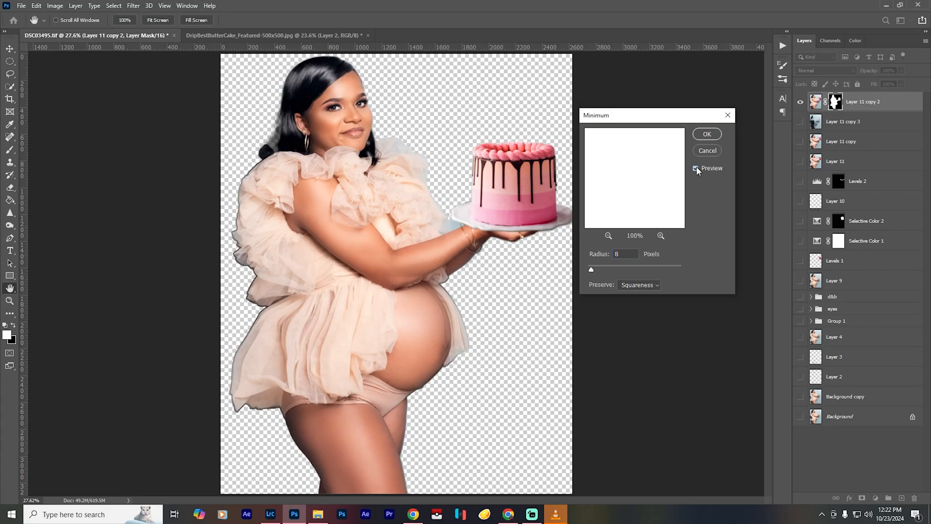
{"action": "left_click", "coordinate": [695, 168]}
{"action": "left_click", "coordinate": [696, 169]}
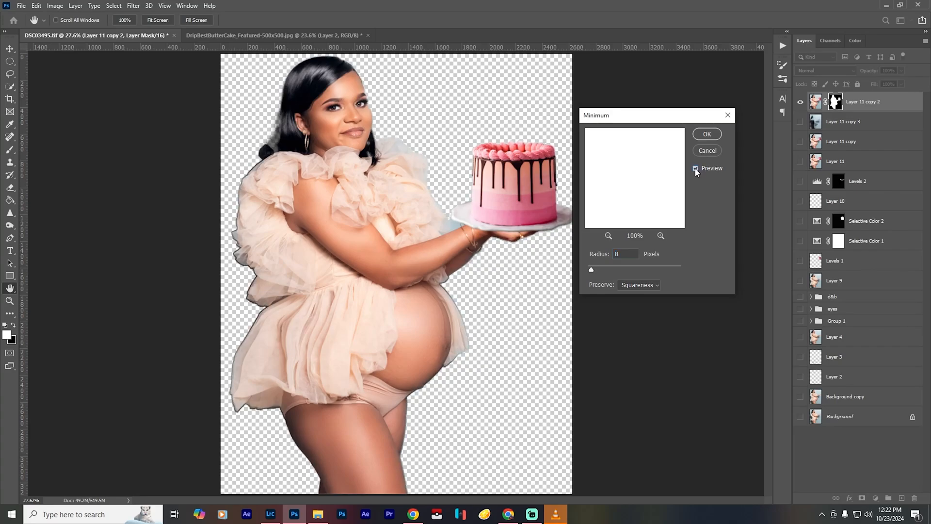
{"action": "left_click", "coordinate": [713, 134]}
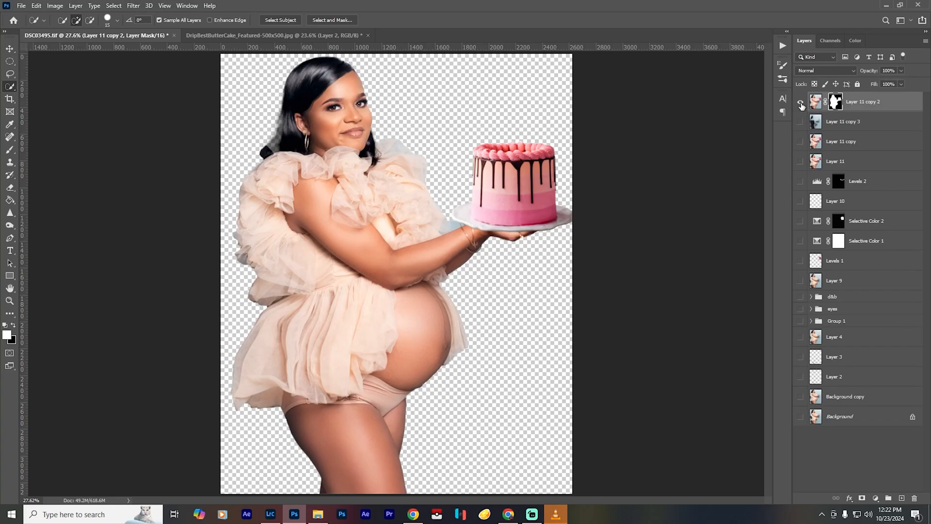
- Restore the missing hair behind the woman's ear by painting white on the Layer 11 copy 2 mask at 100% opacity
{"action": "left_click", "coordinate": [800, 122]}
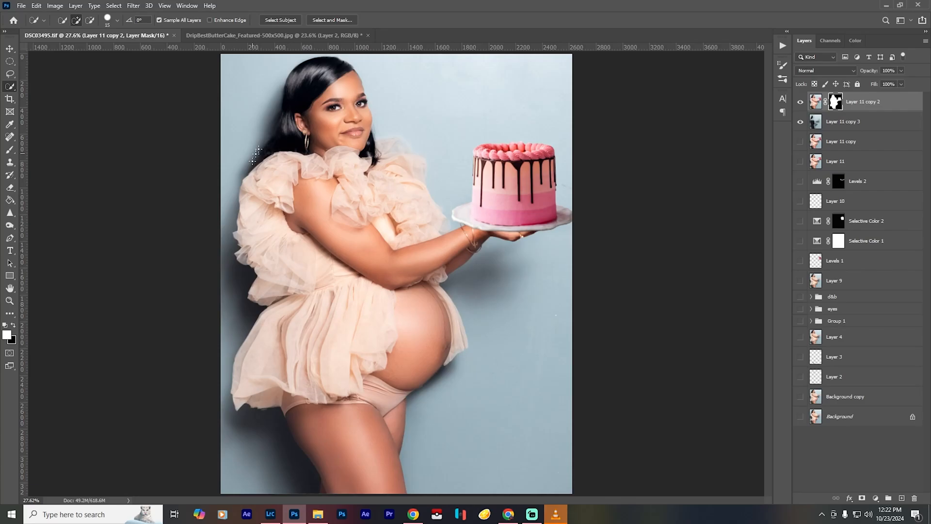
{"action": "scroll", "coordinate": [269, 116], "scroll_direction": "up", "scroll_amount": 6}
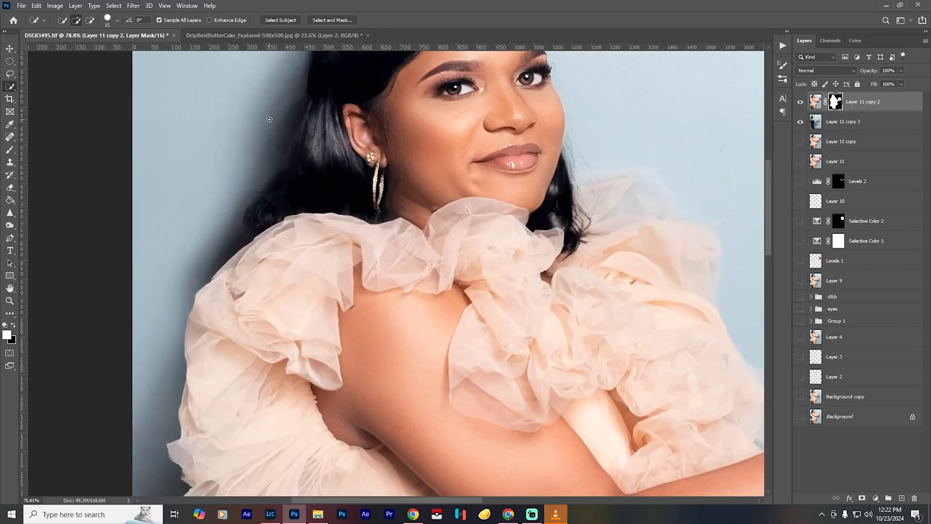
{"action": "left_click_drag", "start_coordinate": [319, 150], "coordinate": [325, 200]}
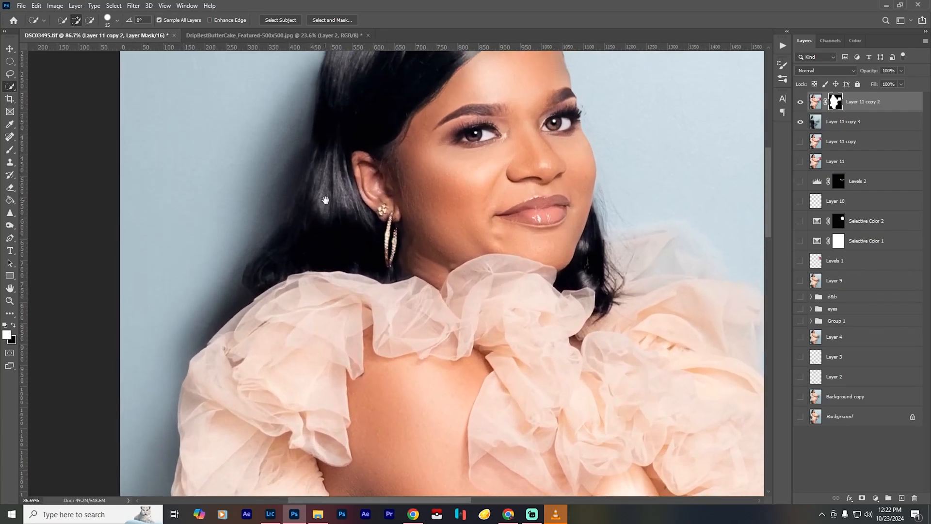
{"action": "left_click", "coordinate": [803, 123]}
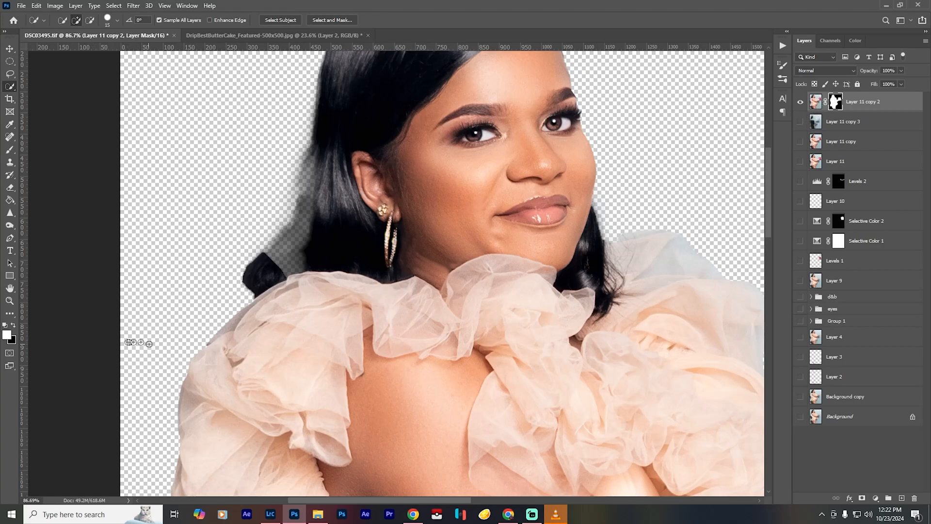
{"action": "key", "text": "b"}
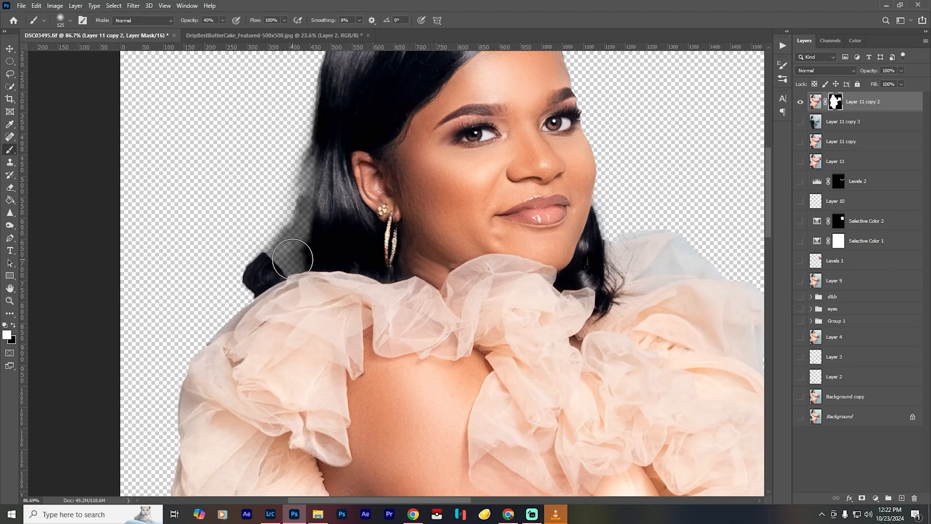
{"action": "mouse_move", "coordinate": [293, 259]}
{"action": "left_mouse_down"}
{"action": "mouse_move", "coordinate": [283, 268]}
{"action": "mouse_move", "coordinate": [319, 230]}
{"action": "mouse_move", "coordinate": [298, 252]}
{"action": "mouse_move", "coordinate": [318, 275]}
{"action": "mouse_move", "coordinate": [286, 260]}
{"action": "mouse_move", "coordinate": [330, 164]}
{"action": "left_mouse_up"}
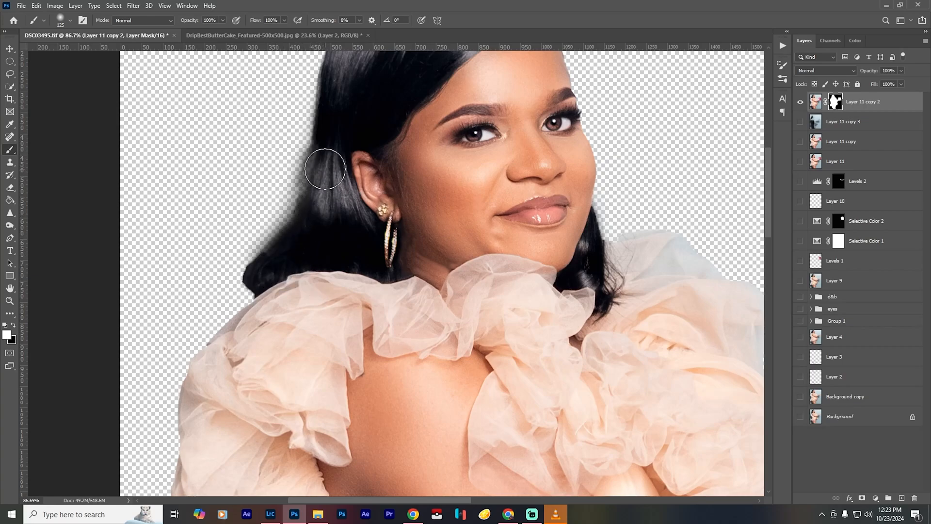
{"action": "key", "text": "bracketleft"}
{"action": "key", "text": "bracketleft"}
{"action": "key", "text": "bracketleft"}
{"action": "key", "text": "bracketleft"}
{"action": "key", "text": "bracketleft"}
{"action": "key", "text": "bracketleft"}
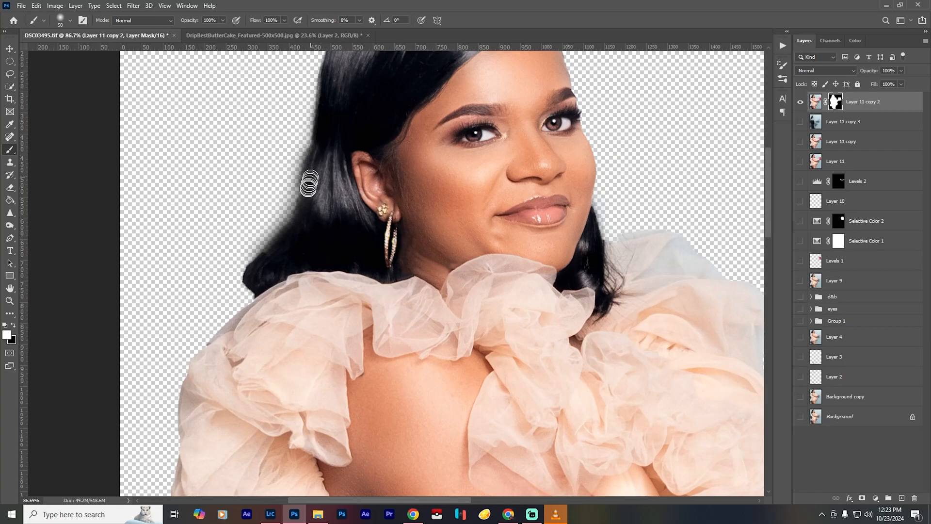
{"action": "mouse_move", "coordinate": [303, 219]}
{"action": "left_mouse_down"}
{"action": "mouse_move", "coordinate": [270, 263]}
{"action": "mouse_move", "coordinate": [312, 201]}
{"action": "mouse_move", "coordinate": [285, 249]}
{"action": "mouse_move", "coordinate": [258, 262]}
{"action": "mouse_move", "coordinate": [257, 286]}
{"action": "mouse_move", "coordinate": [295, 240]}
{"action": "left_mouse_up"}
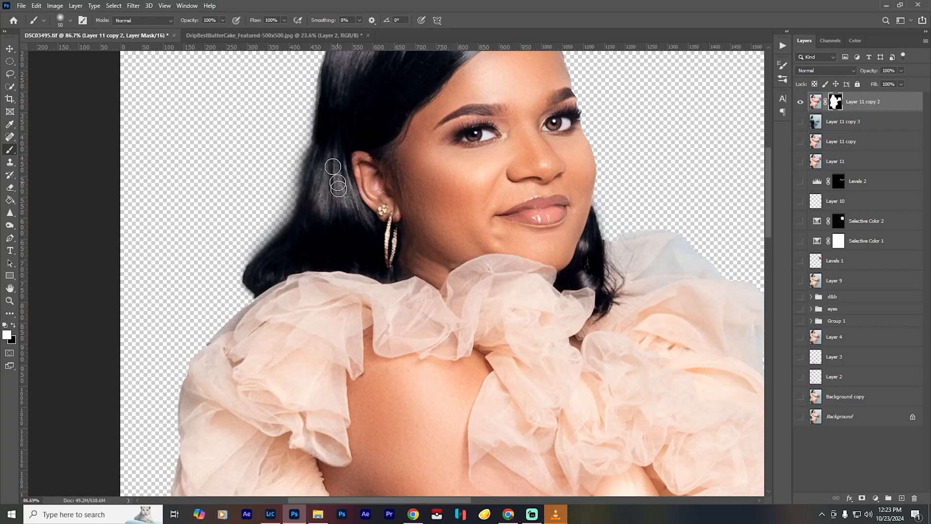
- Show Layer 11 copy 3 beneath the cut-out and apply Gaussian Blur to it at a radius of 65 pixels
{"action": "left_click", "coordinate": [801, 121]}
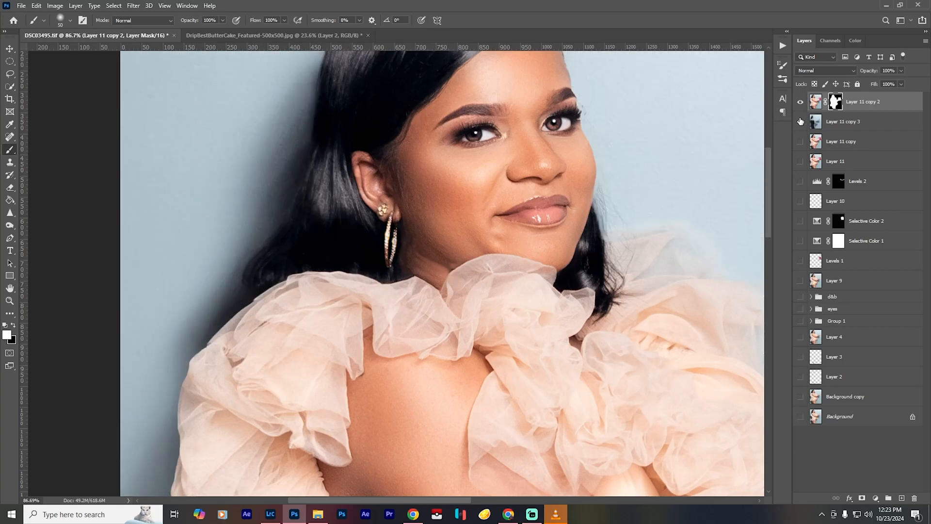
{"action": "key", "text": "ctrl+0"}
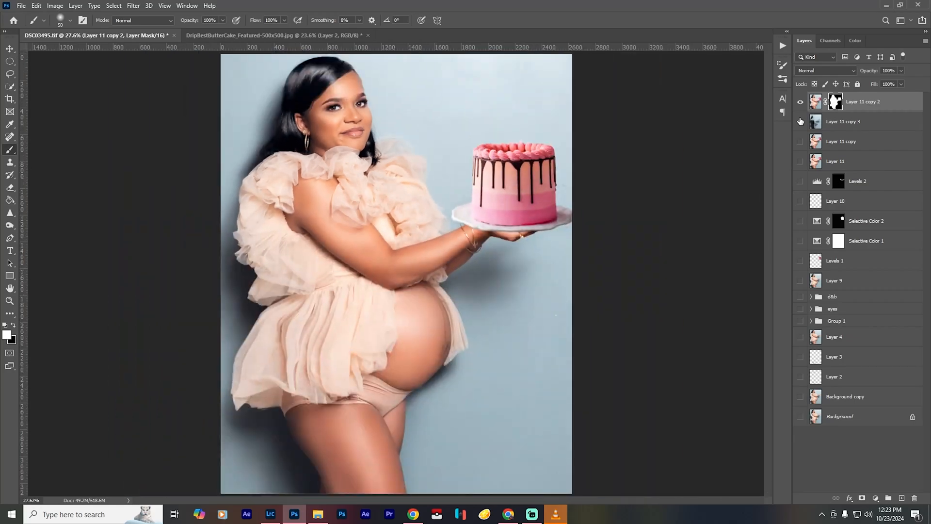
{"action": "left_click", "coordinate": [834, 121]}
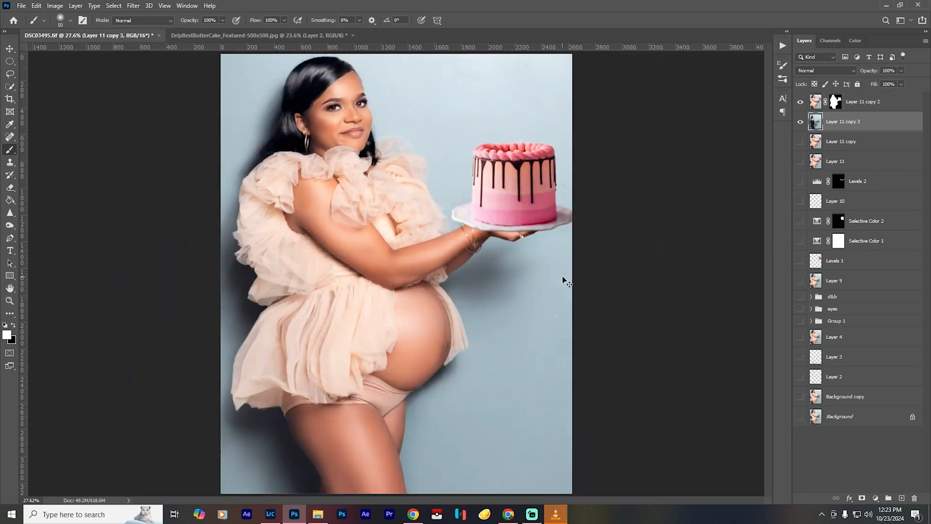
{"action": "key", "text": "ctrl+alt+f"}
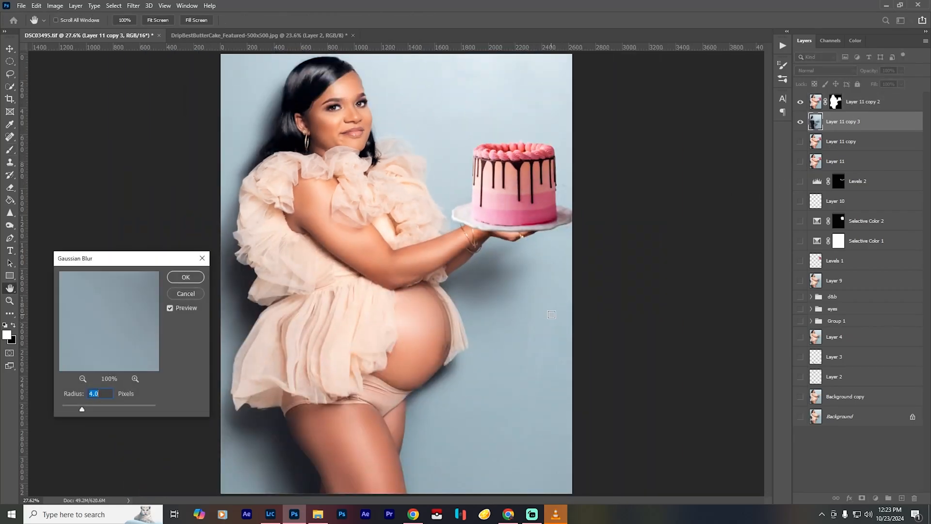
{"action": "type", "text": "35"}
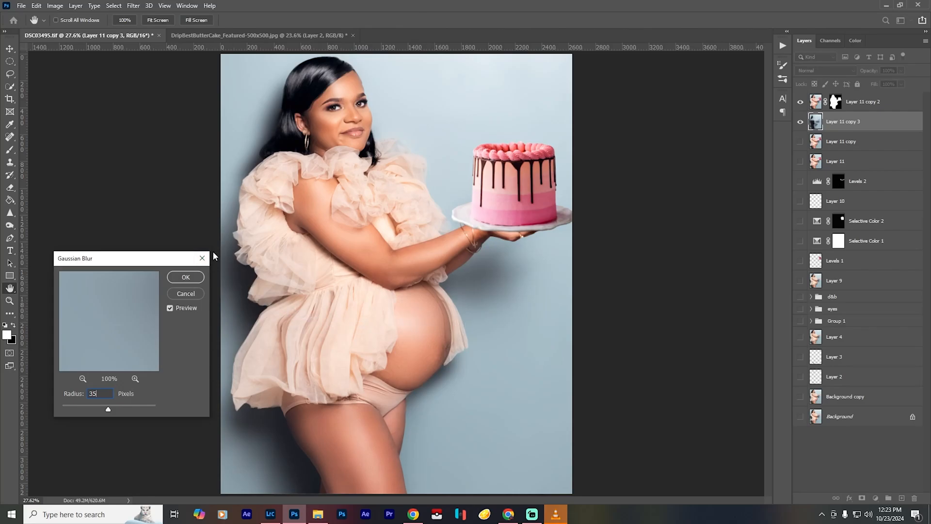
{"action": "key", "text": "BackSpace"}
{"action": "key", "text": "BackSpace"}
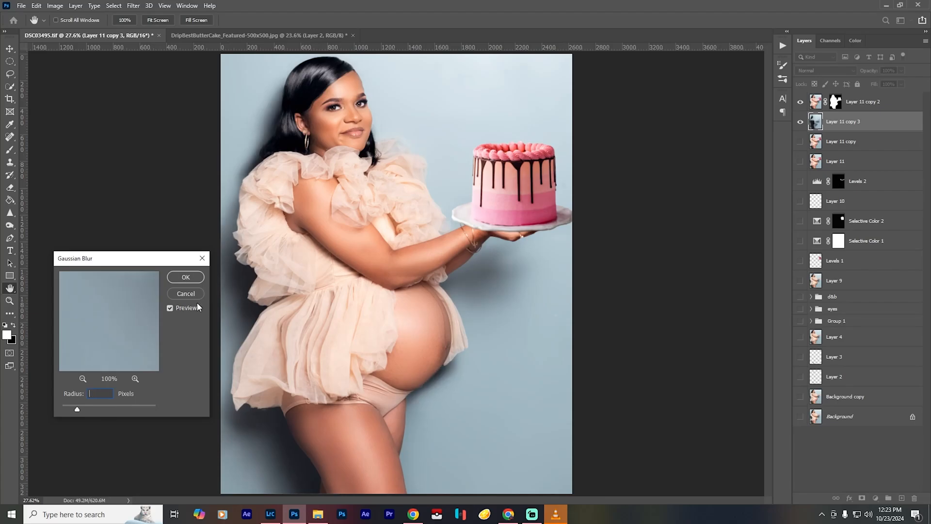
{"action": "type", "text": "65"}
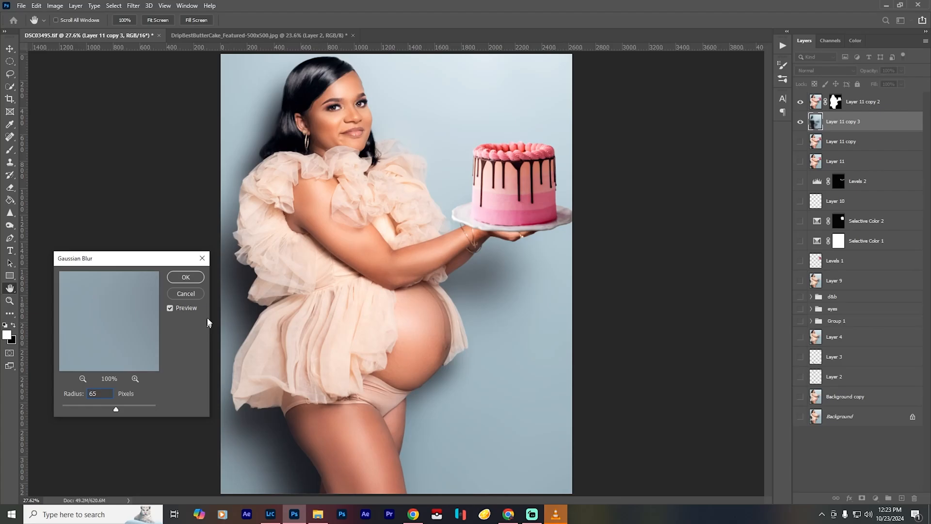
{"action": "left_click", "coordinate": [185, 277]}
{"action": "key", "text": "b"}
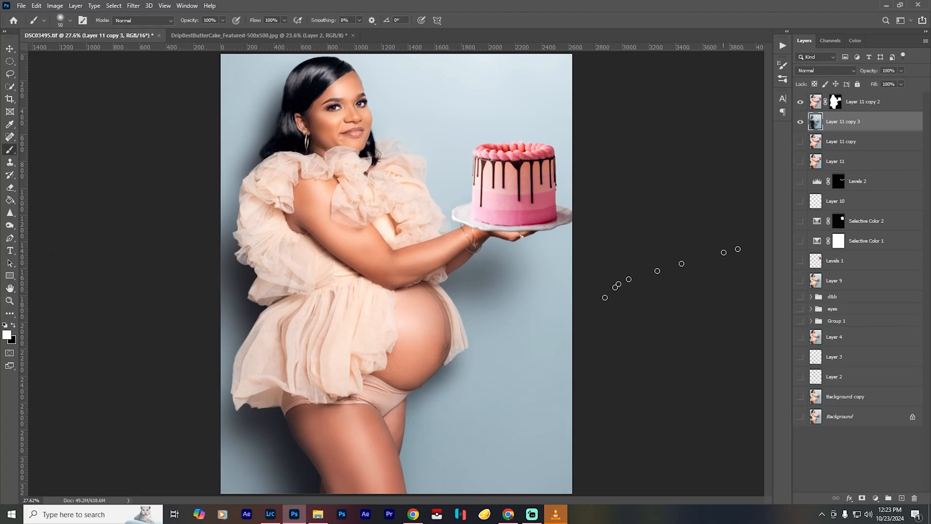
- Paint a soft grey shadow behind the cake on a new layer above Layer 11 copy 3, using the sampled background colour and an 800-pixel brush
{"action": "left_click", "coordinate": [801, 103]}
{"action": "left_click", "coordinate": [801, 103]}
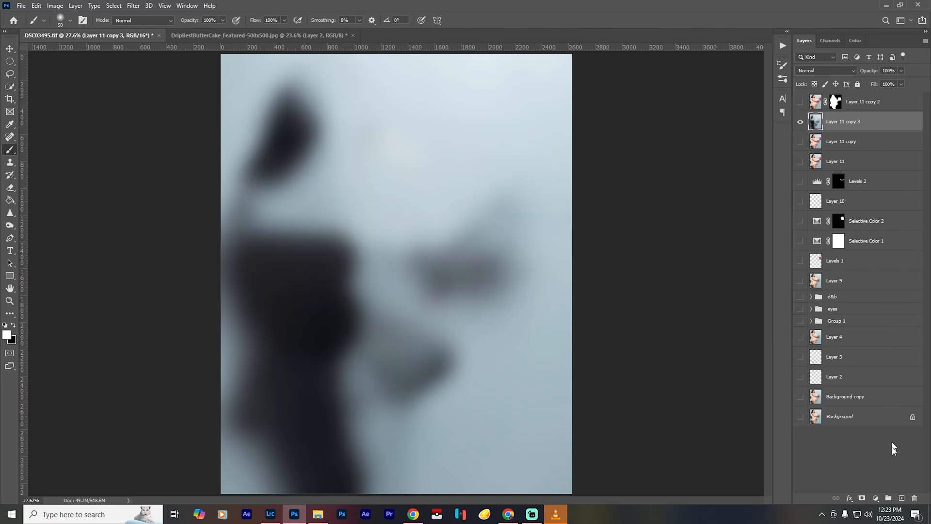
{"action": "left_click", "coordinate": [902, 498]}
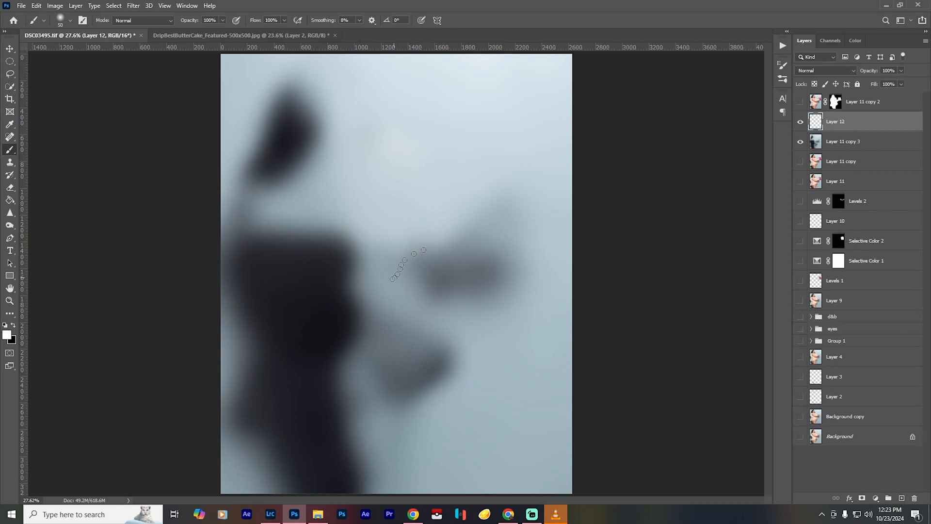
{"action": "left_click", "coordinate": [485, 255], "text": "alt"}
{"action": "key", "text": "]"}
{"action": "key", "text": "]"}
{"action": "key", "text": "]"}
{"action": "key", "text": "]"}
{"action": "key", "text": "]"}
{"action": "mouse_move", "coordinate": [516, 216]}
{"action": "left_mouse_down"}
{"action": "mouse_move", "coordinate": [514, 178]}
{"action": "mouse_move", "coordinate": [516, 226]}
{"action": "mouse_move", "coordinate": [525, 173]}
{"action": "mouse_move", "coordinate": [515, 255]}
{"action": "mouse_move", "coordinate": [532, 232]}
{"action": "mouse_move", "coordinate": [530, 183]}
{"action": "left_mouse_up"}
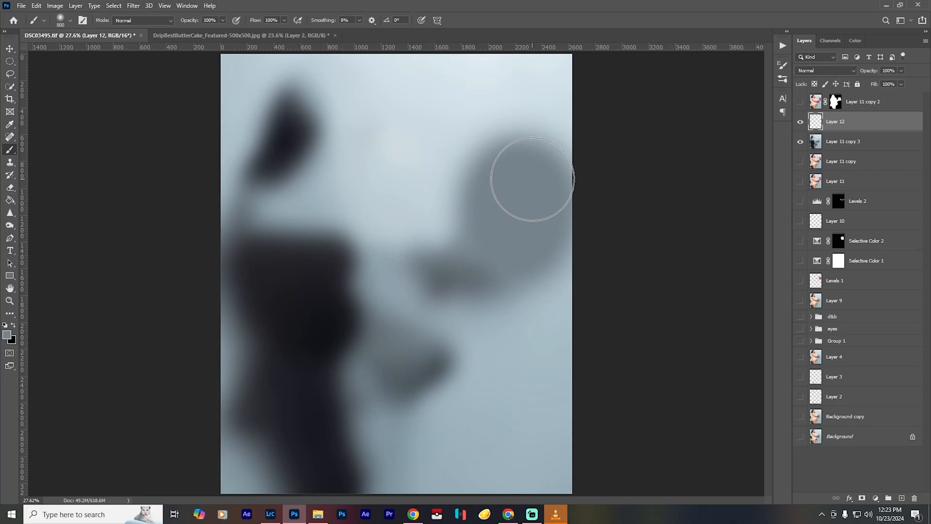
{"action": "left_click", "coordinate": [799, 102]}
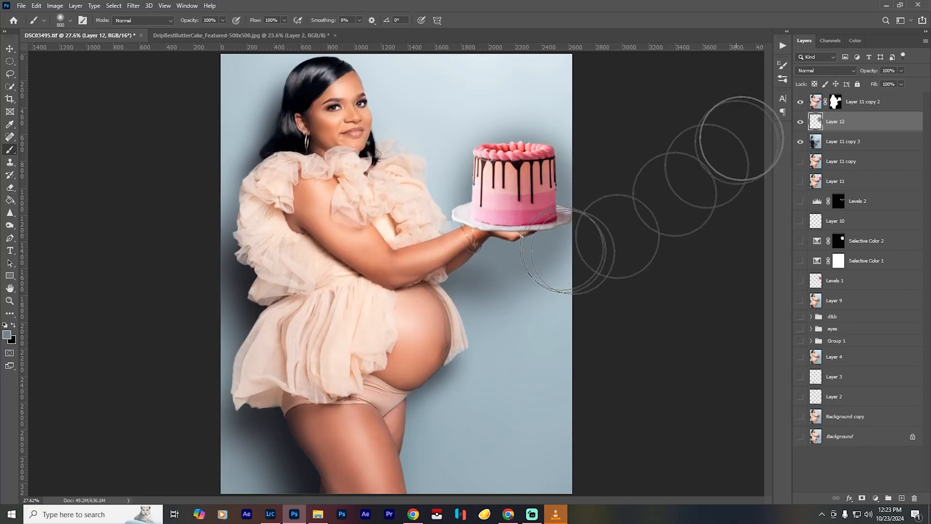
- Apply Gaussian Blur at a radius of 65 pixels to the Layer 12 shadow and turn on the CMYK proof preview
{"action": "key", "text": "ctrl+alt+f"}
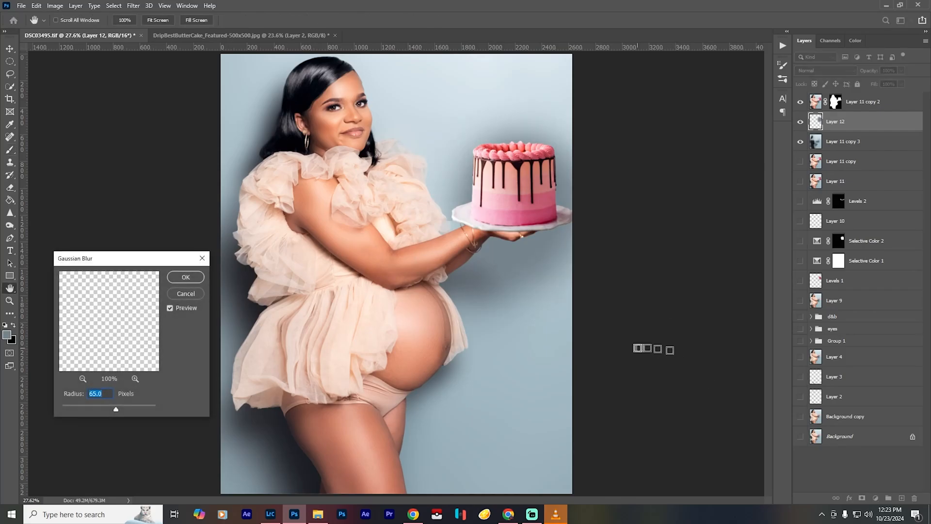
{"action": "left_click", "coordinate": [186, 277]}
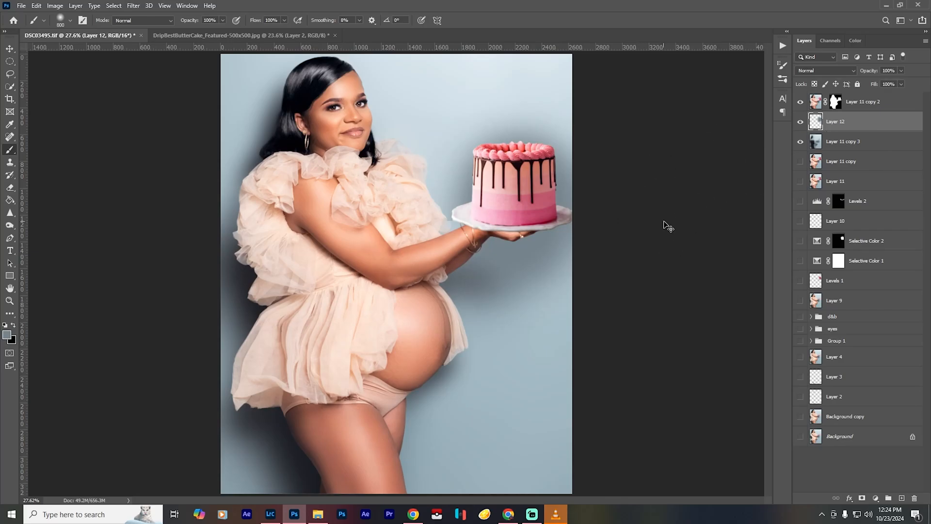
{"action": "key", "text": "ctrl+y"}
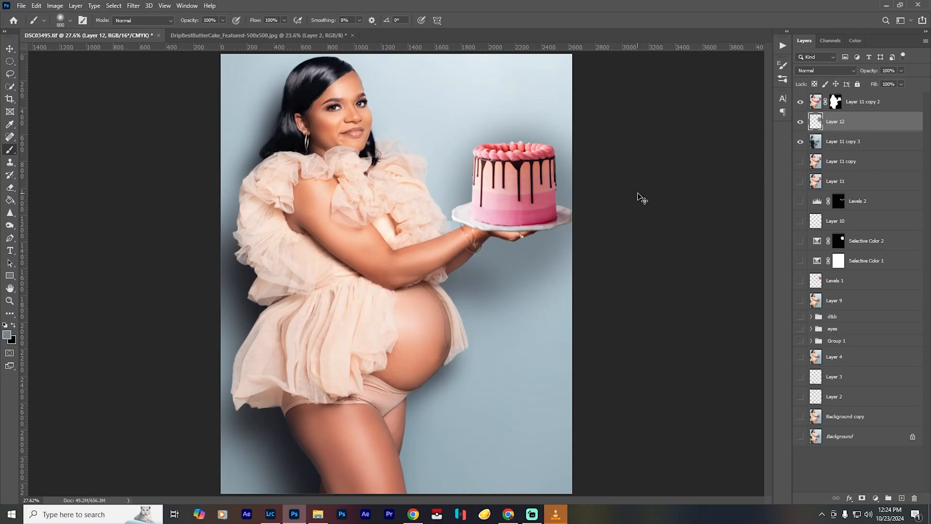
- Scale the Layer 12 shadow to about 104% behind the cake and set the layer's opacity to 55%
{"action": "key", "text": "ctrl+t"}
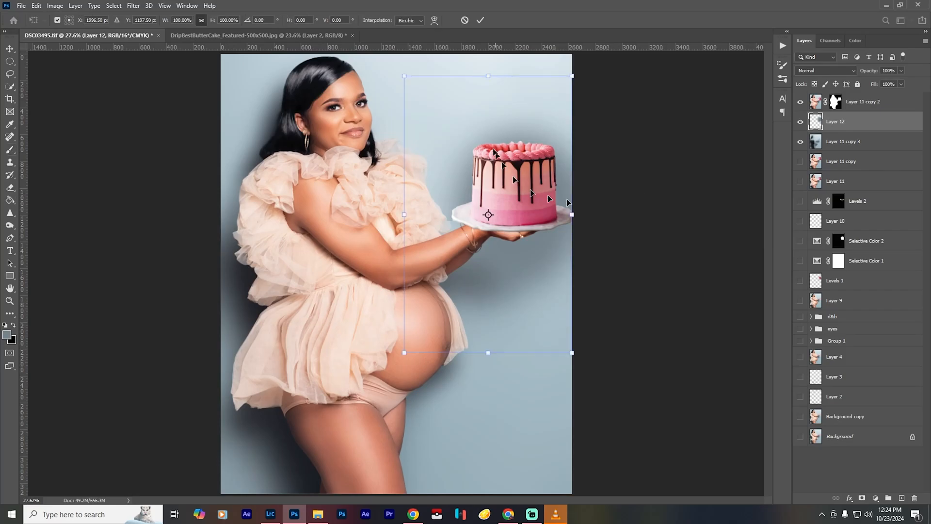
{"action": "mouse_move", "coordinate": [487, 137]}
{"action": "left_mouse_down"}
{"action": "mouse_move", "coordinate": [376, 125]}
{"action": "mouse_move", "coordinate": [554, 120]}
{"action": "mouse_move", "coordinate": [388, 167]}
{"action": "mouse_move", "coordinate": [488, 173]}
{"action": "mouse_move", "coordinate": [493, 131]}
{"action": "left_mouse_up"}
{"action": "left_click_drag", "start_coordinate": [413, 350], "coordinate": [438, 305]}
{"action": "left_click_drag", "start_coordinate": [495, 192], "coordinate": [487, 194]}
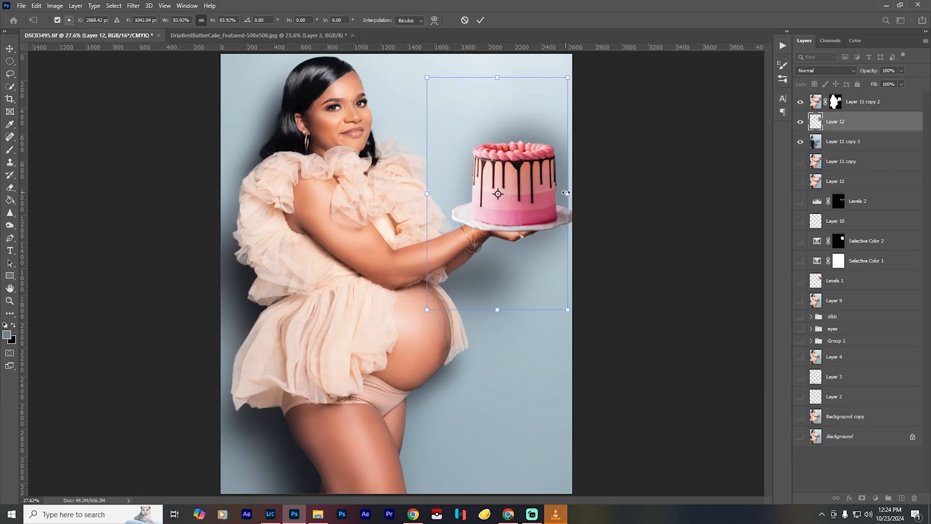
{"action": "left_click_drag", "start_coordinate": [568, 193], "coordinate": [568, 190]}
{"action": "mouse_move", "coordinate": [545, 137]}
{"action": "left_mouse_down"}
{"action": "mouse_move", "coordinate": [536, 145]}
{"action": "mouse_move", "coordinate": [547, 146]}
{"action": "left_mouse_up"}
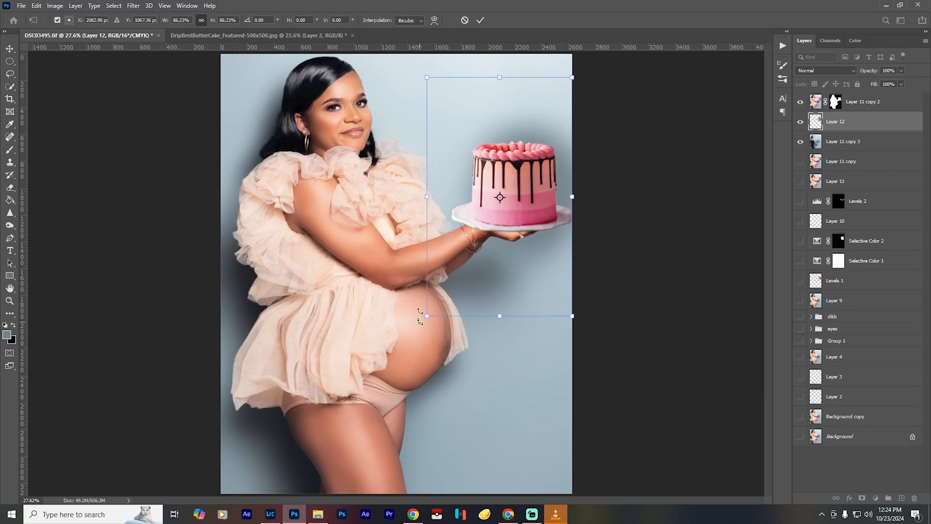
{"action": "left_click_drag", "start_coordinate": [429, 315], "coordinate": [422, 315]}
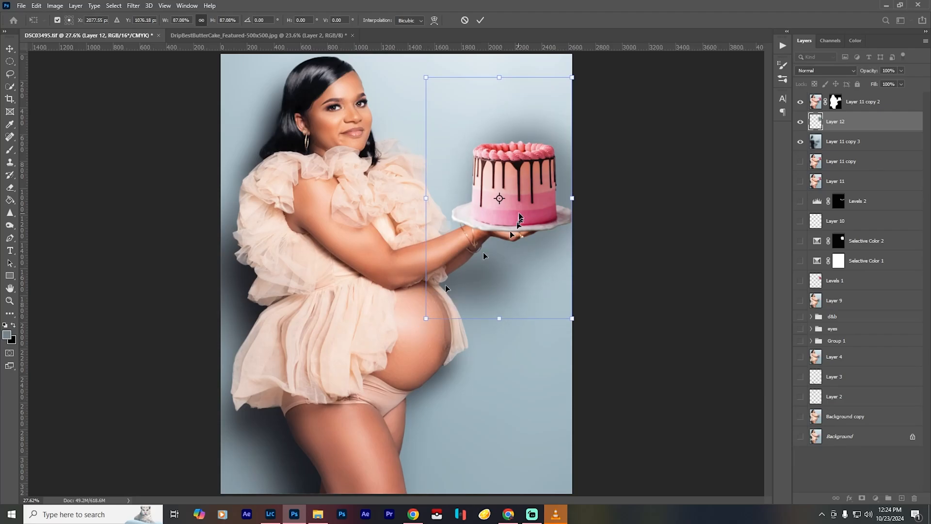
{"action": "left_click_drag", "start_coordinate": [500, 192], "coordinate": [501, 186]}
{"action": "left_click_drag", "start_coordinate": [426, 72], "coordinate": [361, 50]}
{"action": "left_click_drag", "start_coordinate": [467, 97], "coordinate": [467, 125]}
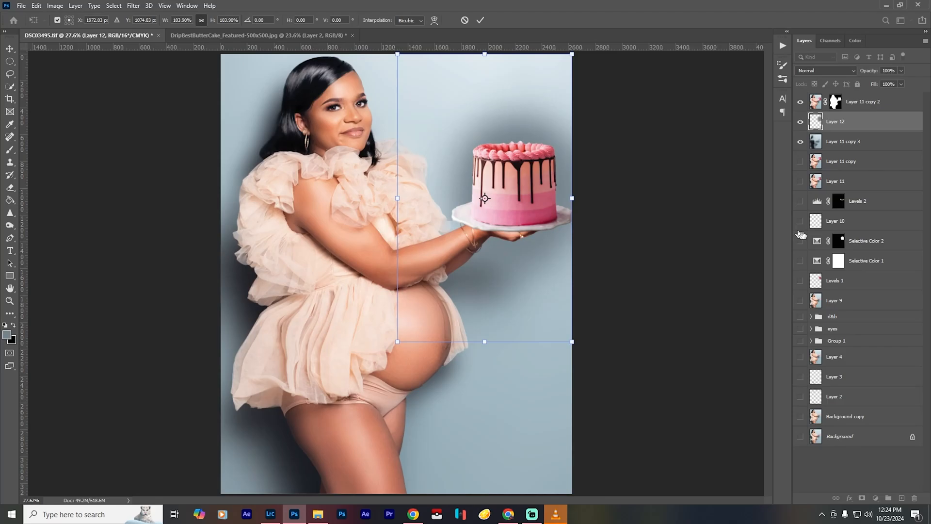
{"action": "key", "text": "Return"}
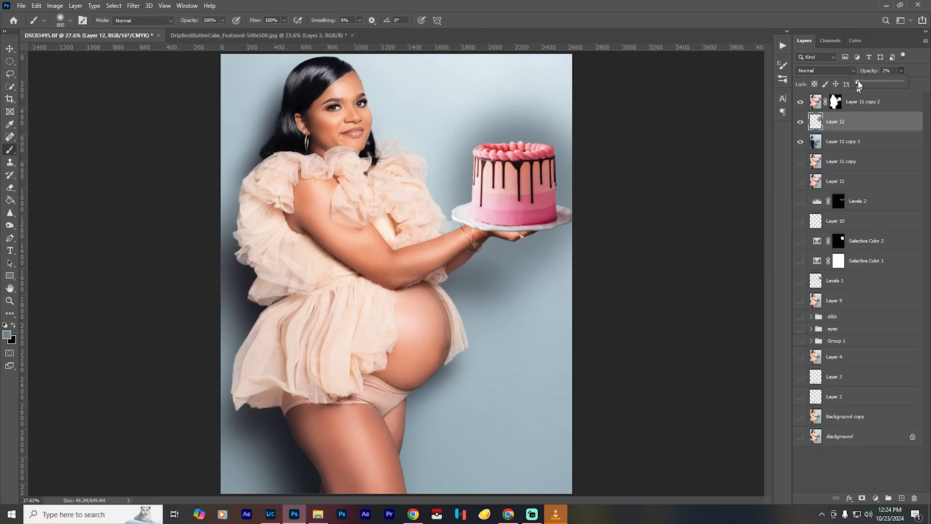
{"action": "left_click_drag", "start_coordinate": [858, 82], "coordinate": [882, 84]}
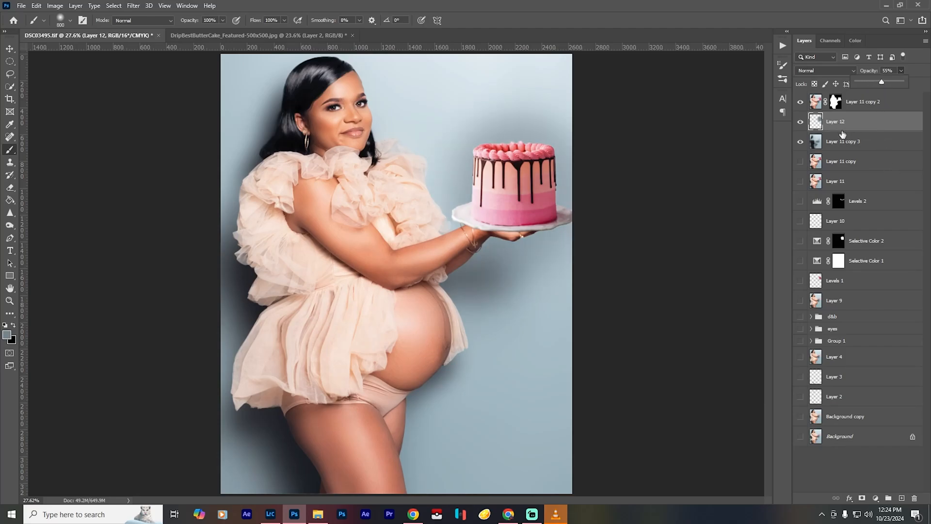
- Add a layer mask to Layer 12 and fade the shadow beside and above the cake with a black brush at 40% opacity
{"action": "left_click", "coordinate": [862, 498]}
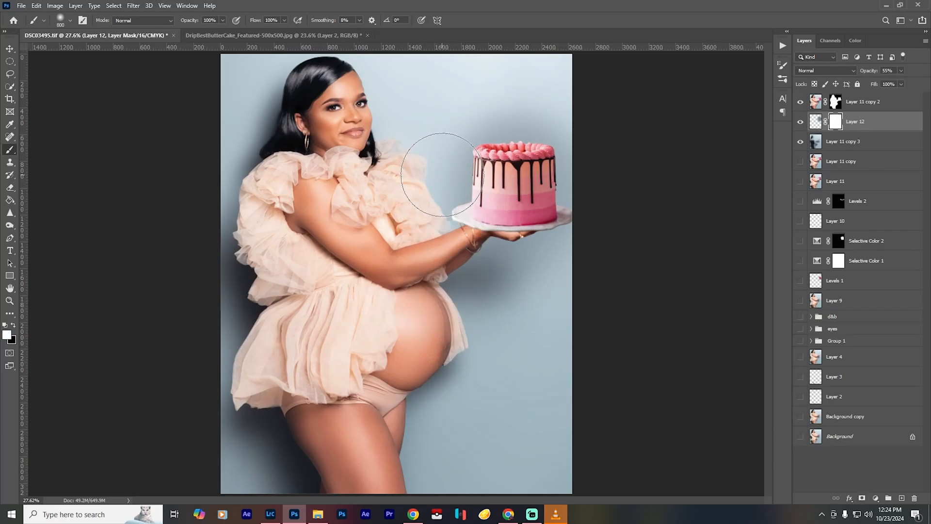
{"action": "key", "text": "4"}
{"action": "key", "text": "x"}
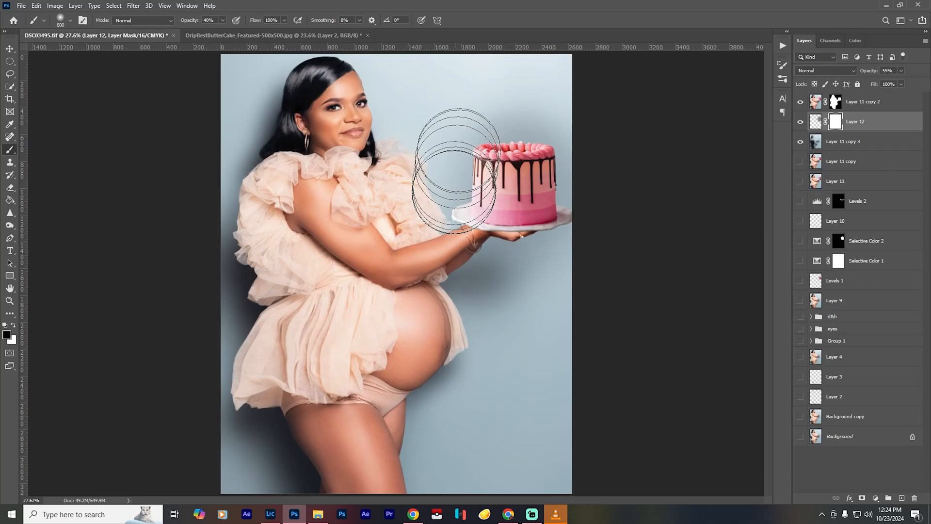
{"action": "mouse_move", "coordinate": [448, 148]}
{"action": "left_mouse_down"}
{"action": "mouse_move", "coordinate": [485, 121]}
{"action": "mouse_move", "coordinate": [471, 122]}
{"action": "mouse_move", "coordinate": [521, 106]}
{"action": "mouse_move", "coordinate": [503, 104]}
{"action": "mouse_move", "coordinate": [447, 136]}
{"action": "mouse_move", "coordinate": [439, 199]}
{"action": "left_mouse_up"}
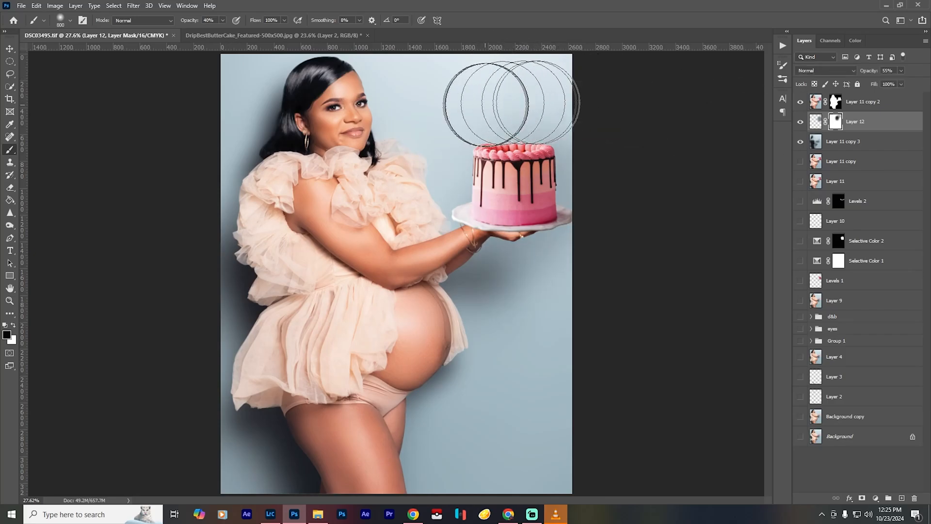
{"action": "left_click", "coordinate": [800, 121]}
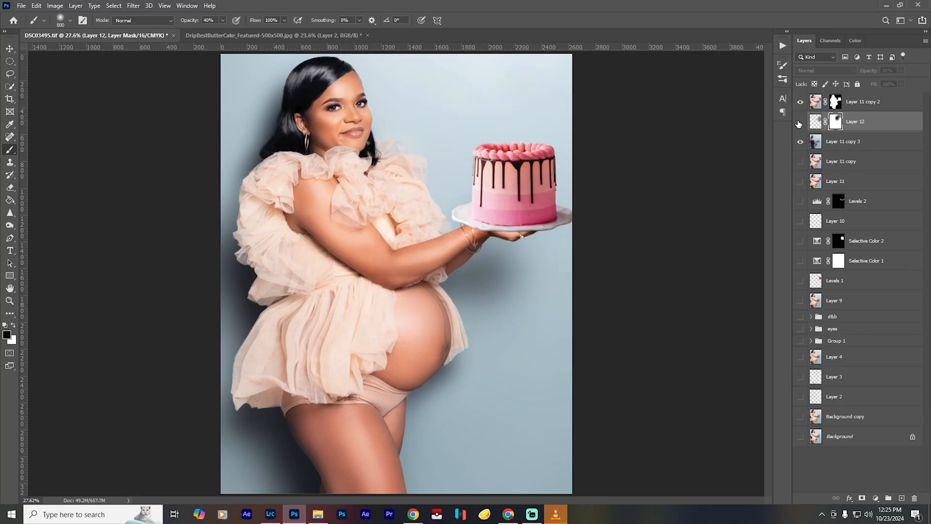
{"action": "left_click", "coordinate": [800, 122]}
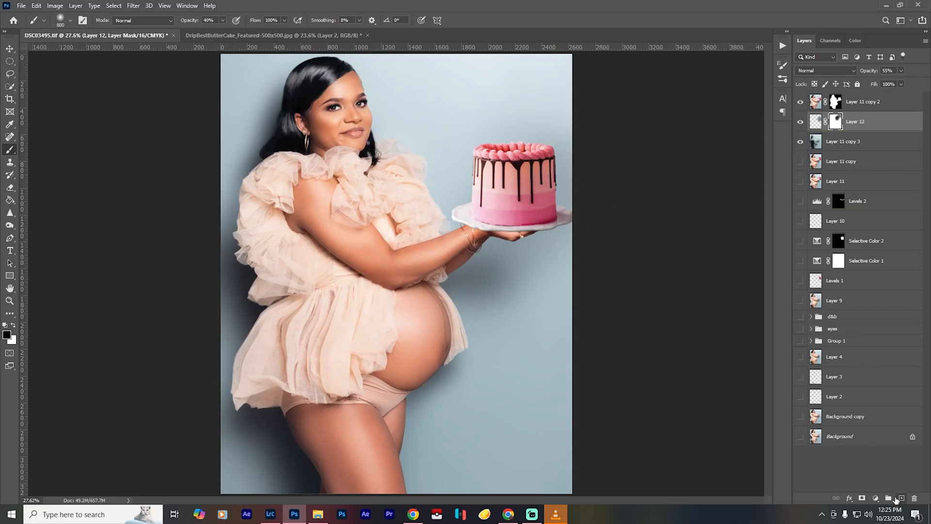
- Add a new layer above Layer 12, select it, and enlarge the brush to 1000 pixels
{"action": "left_click", "coordinate": [901, 498]}
{"action": "left_click", "coordinate": [814, 141]}
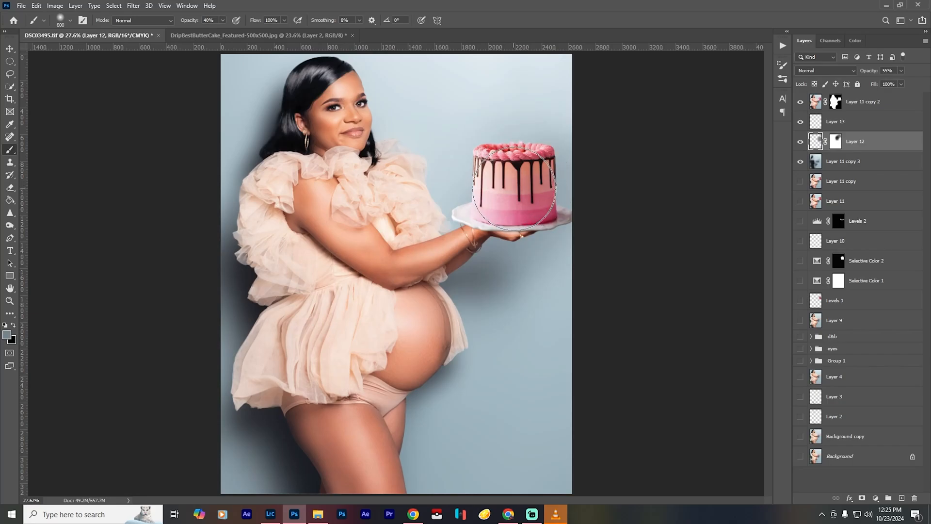
{"action": "key", "text": "bracketright"}
{"action": "key", "text": "bracketright"}
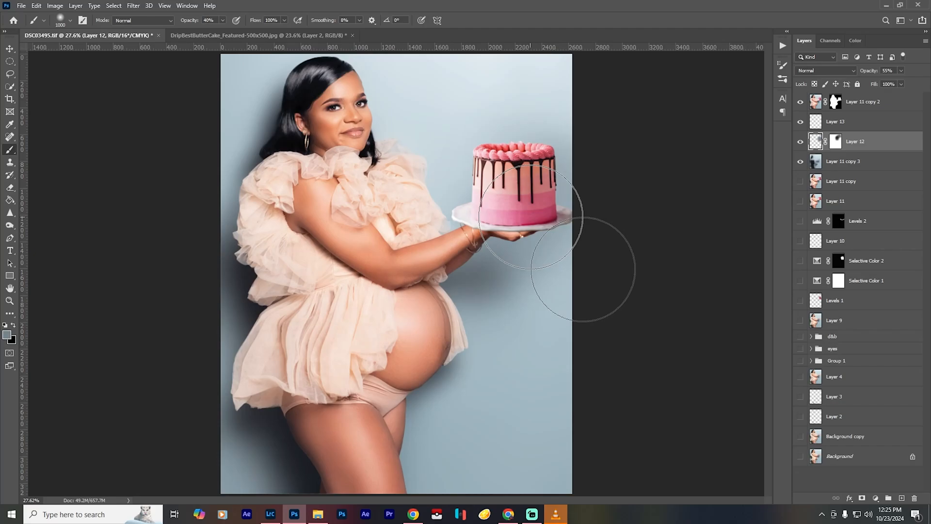
{"action": "left_click", "coordinate": [818, 121]}
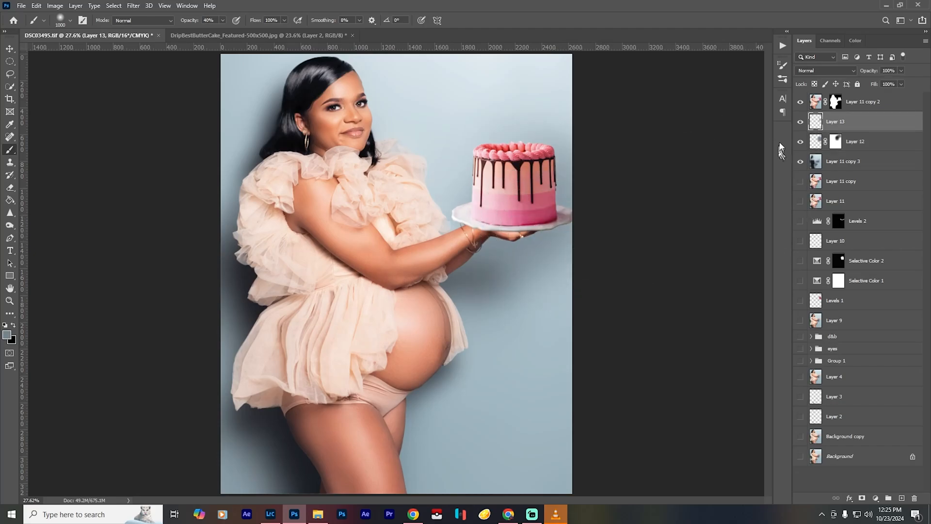
- Compare the portrait with and without the added shadow and the blurred Layer 11 copy 3, with Layer 11 copy shown beneath
{"action": "left_click", "coordinate": [801, 121]}
{"action": "left_click", "coordinate": [801, 102]}
{"action": "left_click", "coordinate": [896, 102]}
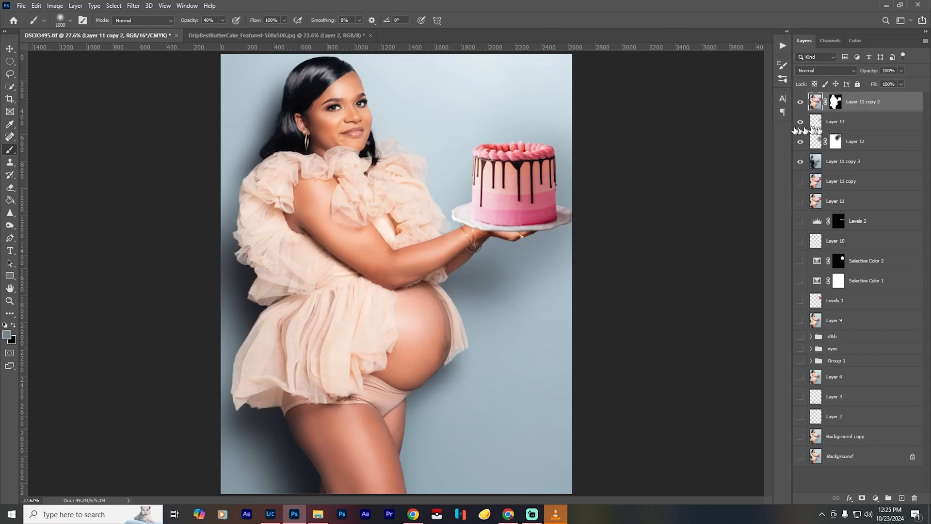
{"action": "left_click", "coordinate": [800, 164]}
{"action": "left_click", "coordinate": [800, 164]}
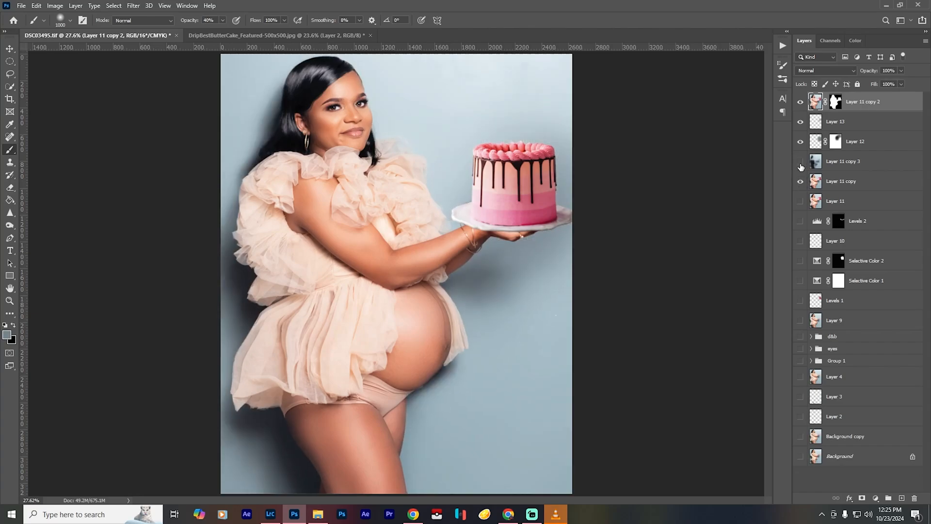
{"action": "left_click", "coordinate": [800, 164]}
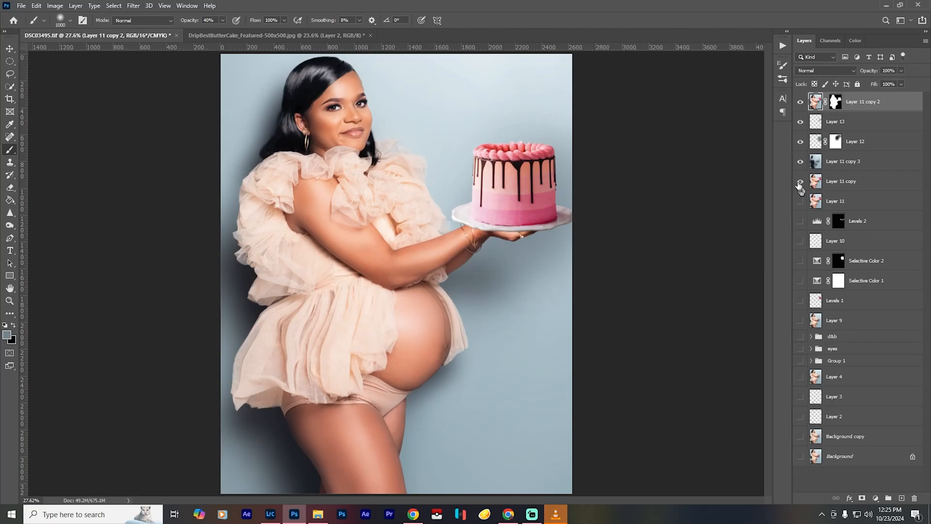
{"action": "left_click", "coordinate": [798, 164]}
- Add a new layer on top and paint soft grey-blue shading over the plate edge nearest the woman with a 60-pixel brush at 40% opacity
{"action": "left_click", "coordinate": [899, 499]}
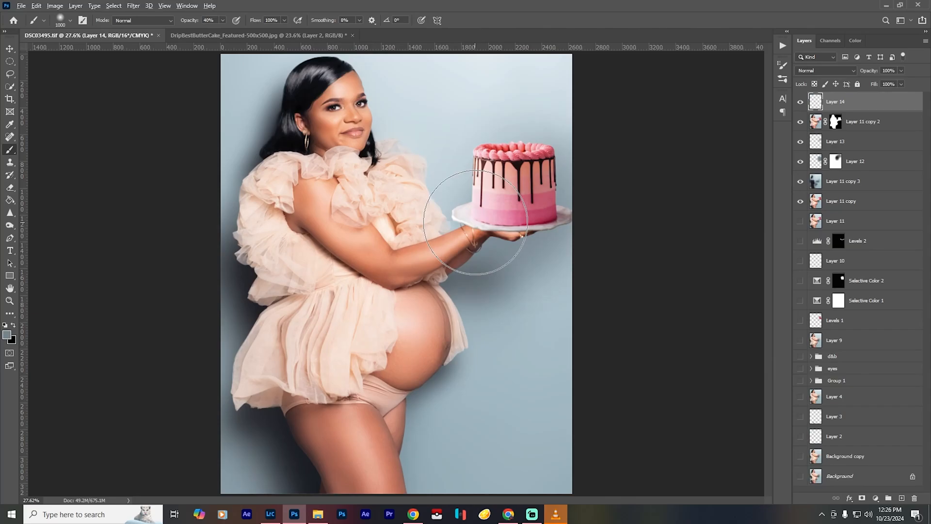
{"action": "scroll", "coordinate": [491, 208], "scroll_direction": "up", "scroll_amount": 5}
{"action": "scroll", "coordinate": [488, 212], "scroll_direction": "up", "scroll_amount": 2}
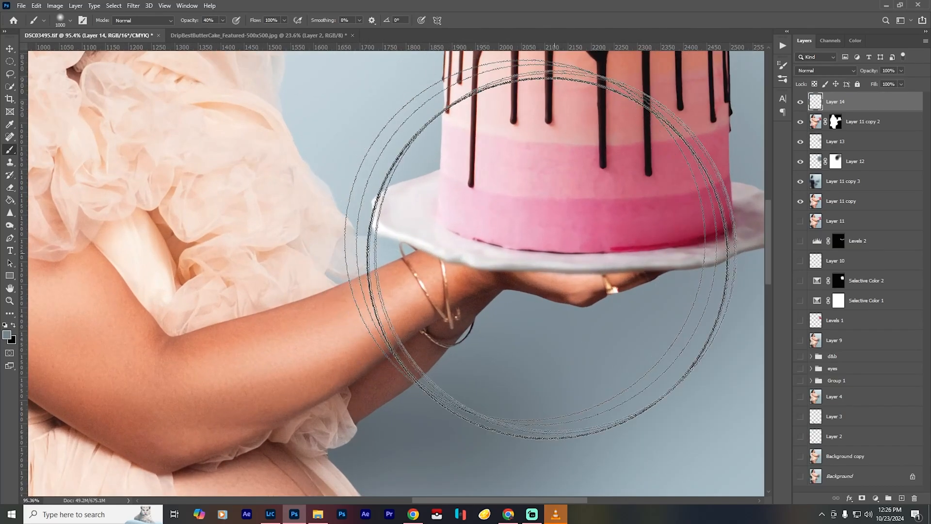
{"action": "key", "text": "bracketleft"}
{"action": "key", "text": "bracketleft"}
{"action": "key", "text": "bracketleft"}
{"action": "key", "text": "bracketleft"}
{"action": "key", "text": "bracketleft"}
{"action": "key", "text": "bracketleft"}
{"action": "key", "text": "bracketleft"}
{"action": "key", "text": "bracketleft"}
{"action": "key", "text": "bracketleft"}
{"action": "key", "text": "bracketleft"}
{"action": "key", "text": "bracketleft"}
{"action": "key", "text": "bracketleft"}
{"action": "key", "text": "bracketleft"}
{"action": "key", "text": "bracketleft"}
{"action": "key", "text": "bracketleft"}
{"action": "key", "text": "bracketleft"}
{"action": "key", "text": "bracketleft"}
{"action": "key", "text": "bracketleft"}
{"action": "key", "text": "bracketleft"}
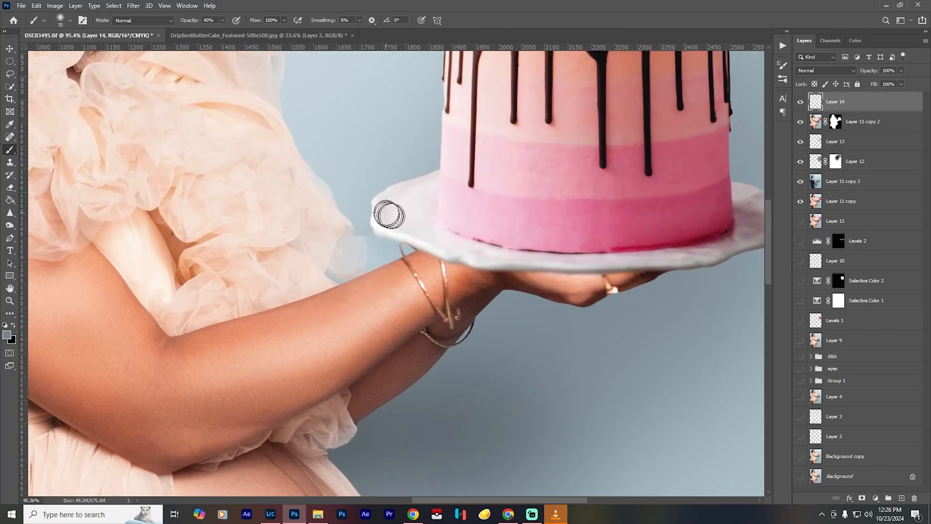
{"action": "mouse_move", "coordinate": [382, 211]}
{"action": "left_mouse_down"}
{"action": "mouse_move", "coordinate": [444, 252]}
{"action": "mouse_move", "coordinate": [387, 225]}
{"action": "mouse_move", "coordinate": [382, 205]}
{"action": "mouse_move", "coordinate": [388, 230]}
{"action": "mouse_move", "coordinate": [462, 258]}
{"action": "mouse_move", "coordinate": [580, 268]}
{"action": "mouse_move", "coordinate": [435, 243]}
{"action": "mouse_move", "coordinate": [376, 202]}
{"action": "mouse_move", "coordinate": [414, 185]}
{"action": "mouse_move", "coordinate": [398, 177]}
{"action": "left_mouse_up"}
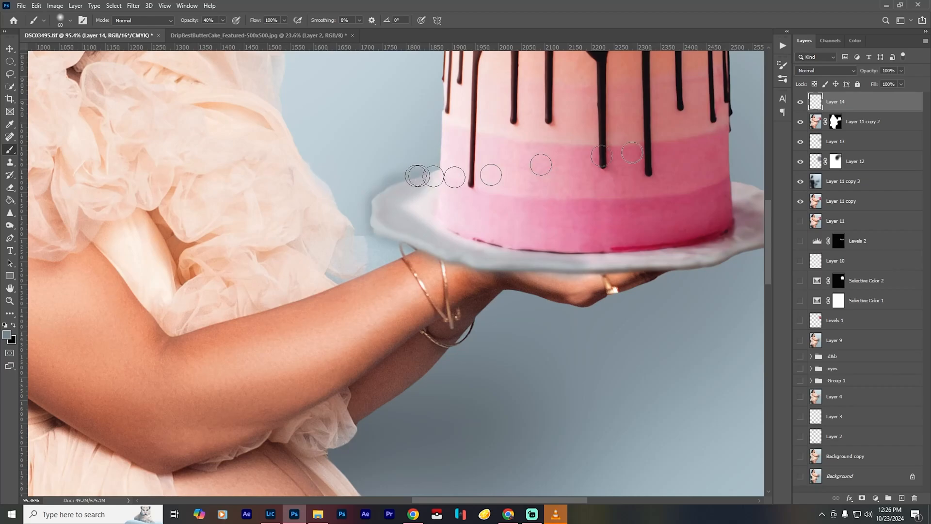
- Reduce the plate shading layer's opacity to 29% and compare the portrait with and without it
{"action": "key", "text": "ctrl+0"}
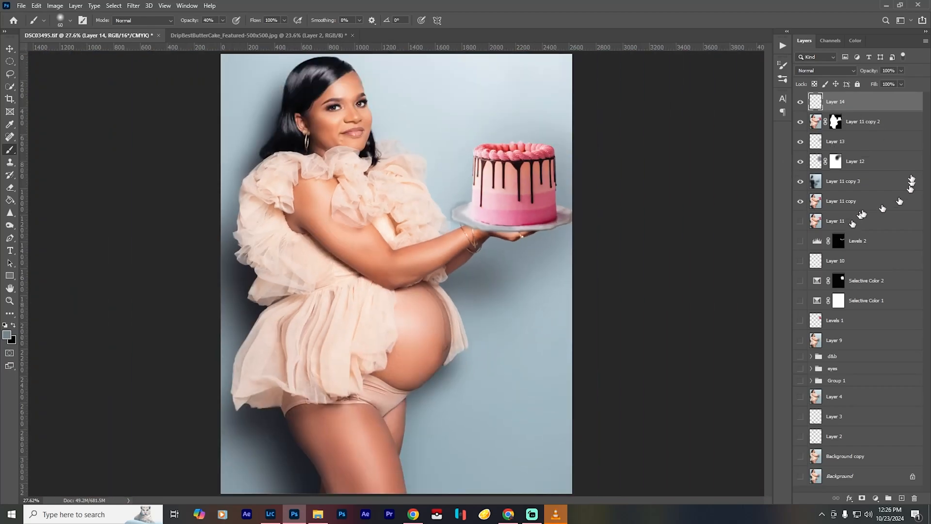
{"action": "left_click", "coordinate": [901, 70]}
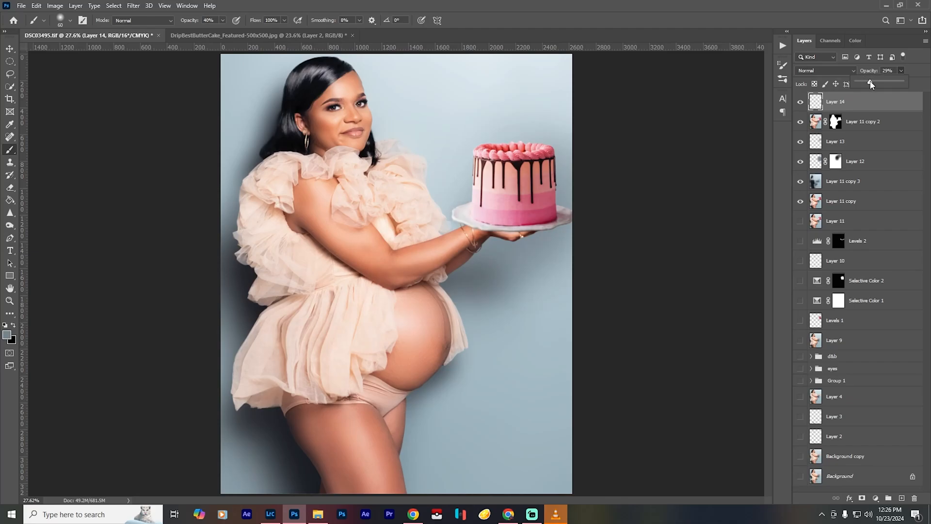
{"action": "left_click", "coordinate": [802, 104]}
{"action": "left_click", "coordinate": [803, 105]}
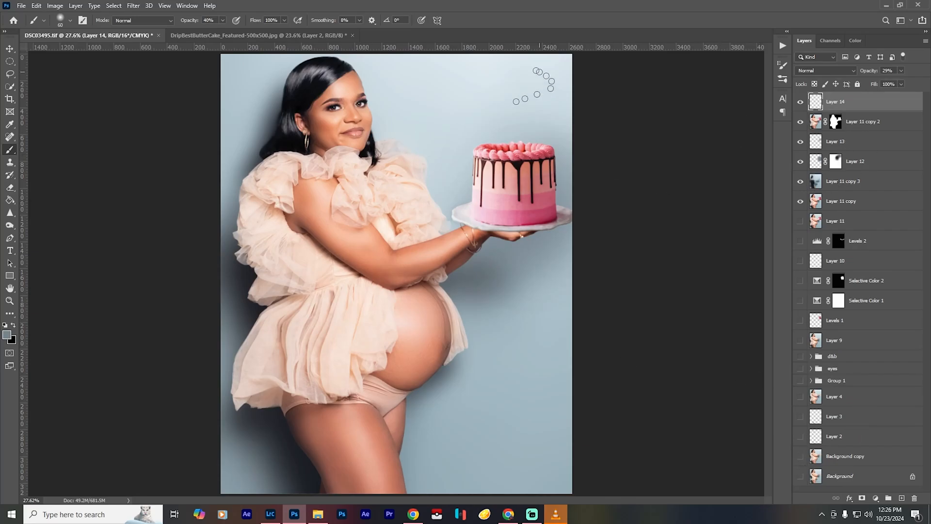
- Add another new layer on top and set the foreground color to a vivid orange
{"action": "left_click", "coordinate": [902, 498]}
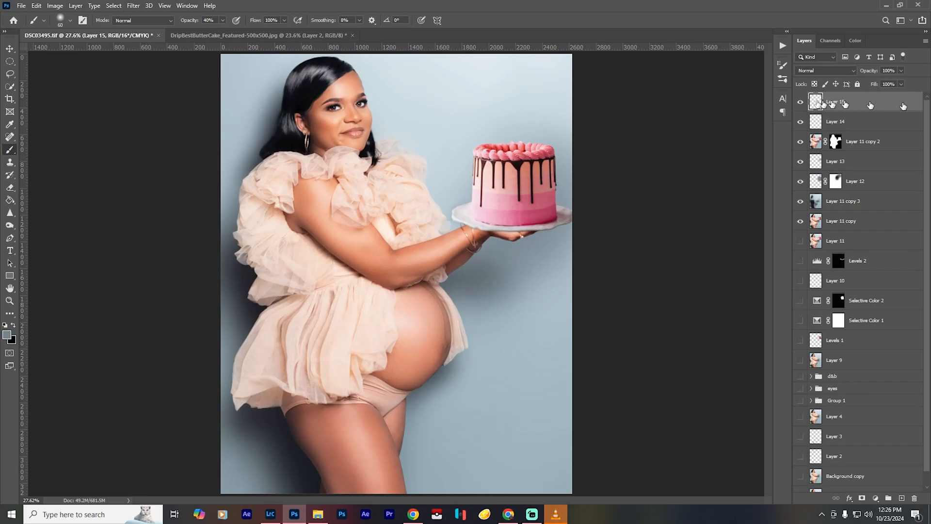
{"action": "left_click", "coordinate": [7, 334]}
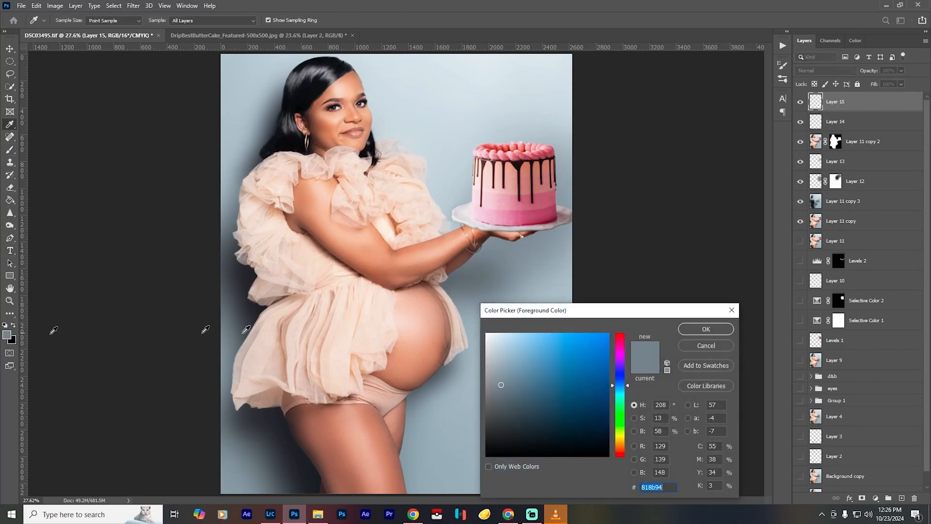
{"action": "left_click", "coordinate": [627, 401]}
{"action": "left_click_drag", "start_coordinate": [628, 401], "coordinate": [628, 440]}
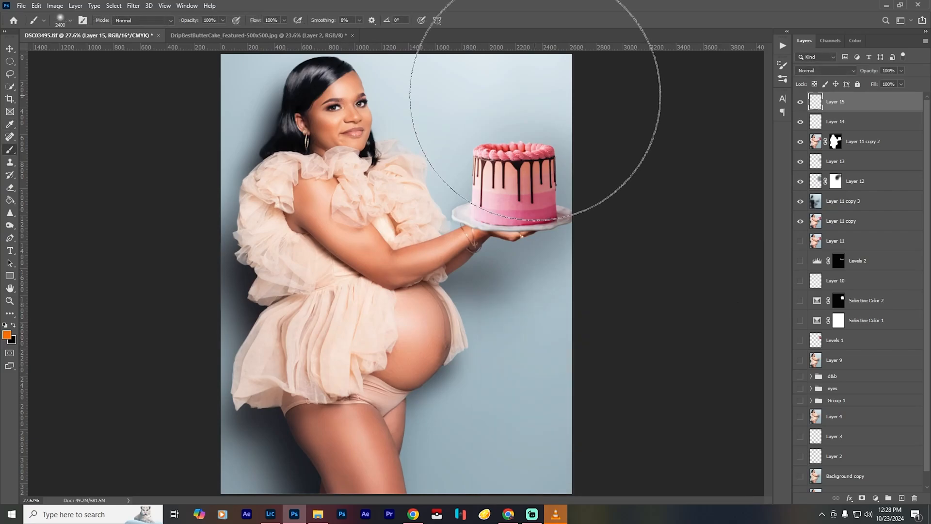
- Paint an orange glow above the cake with a 2400-pixel brush at 100% opacity and set the layer's blend mode to Linear Dodge (Add)
{"action": "left_click", "coordinate": [535, 96]}
{"action": "left_click", "coordinate": [535, 96]}
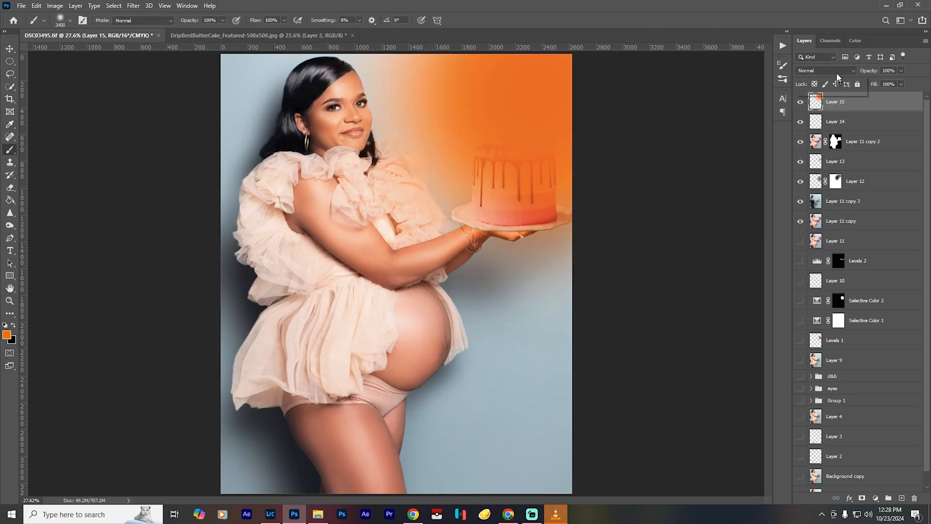
{"action": "left_click", "coordinate": [825, 70]}
{"action": "left_click", "coordinate": [836, 165]}
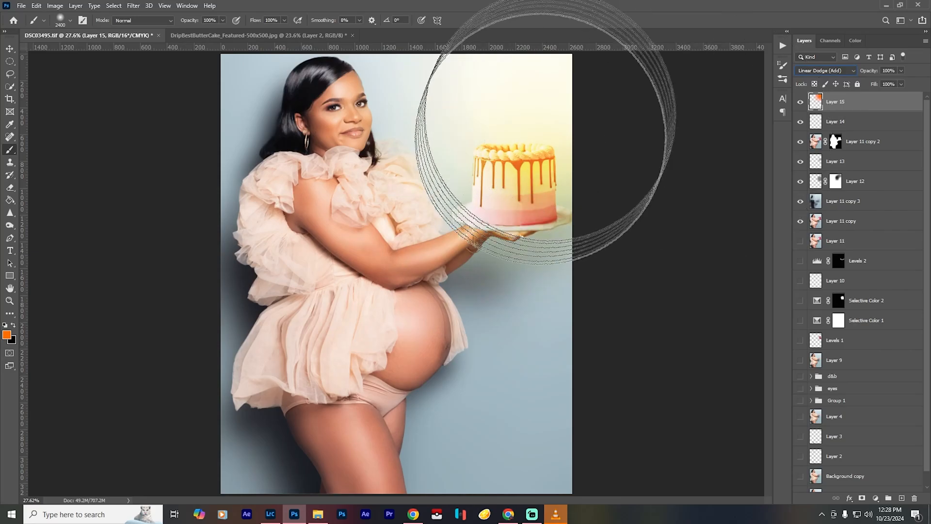
- Scale the orange glow on Layer 15 to about 317% and position it over the upper part of the portrait
{"action": "key", "text": "ctrl+t"}
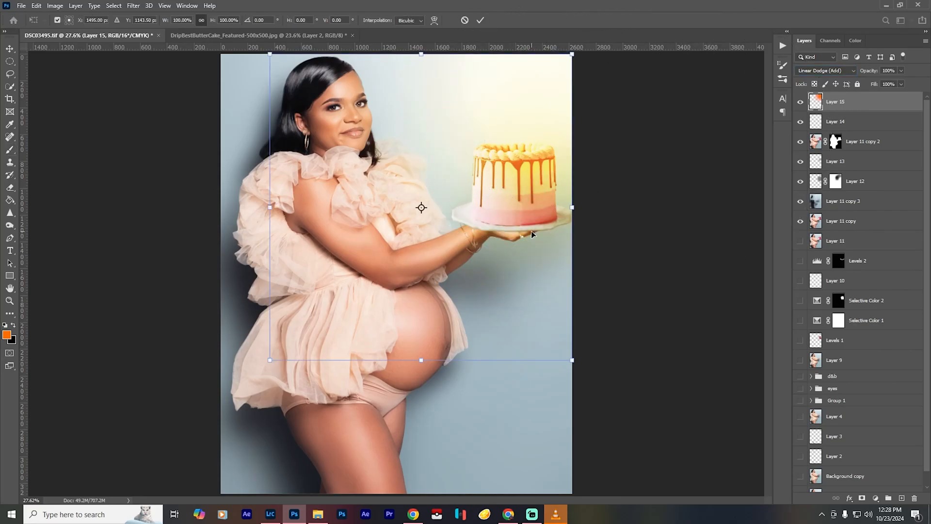
{"action": "scroll", "coordinate": [530, 229], "scroll_direction": "down", "scroll_amount": 3}
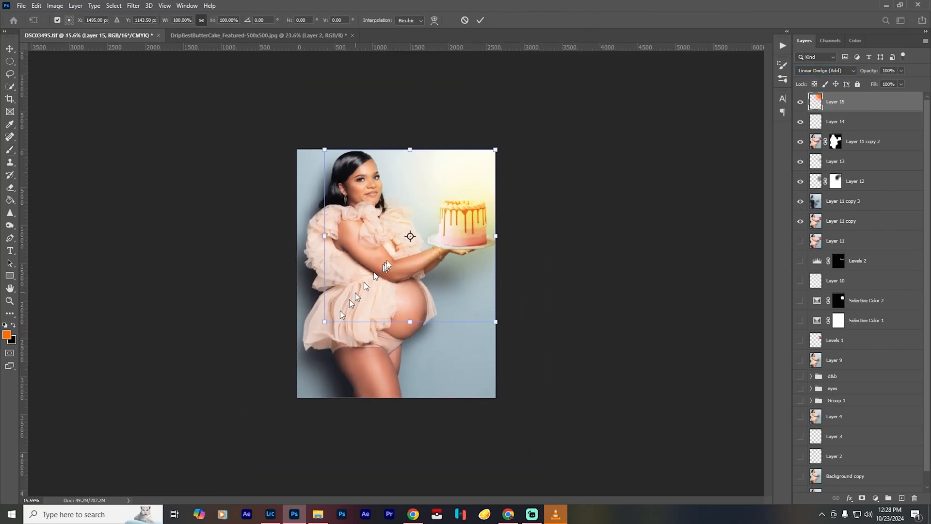
{"action": "left_click_drag", "start_coordinate": [441, 189], "coordinate": [508, 139]}
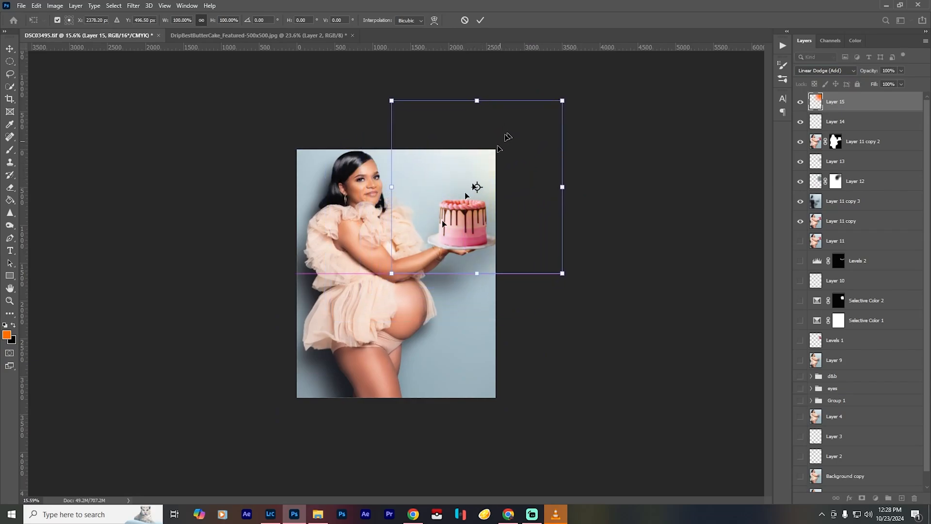
{"action": "left_click_drag", "start_coordinate": [394, 273], "coordinate": [120, 452]}
{"action": "left_click_drag", "start_coordinate": [436, 347], "coordinate": [487, 259]}
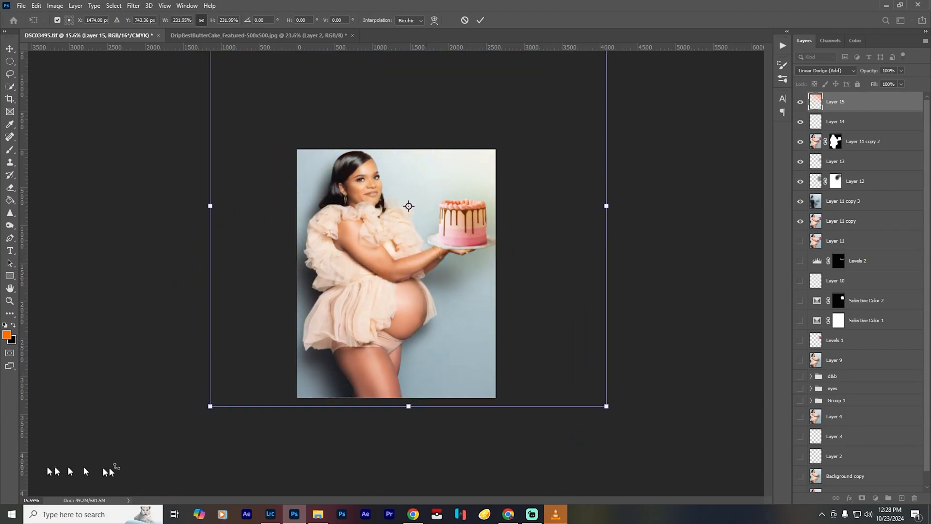
{"action": "left_click_drag", "start_coordinate": [211, 405], "coordinate": [67, 481]}
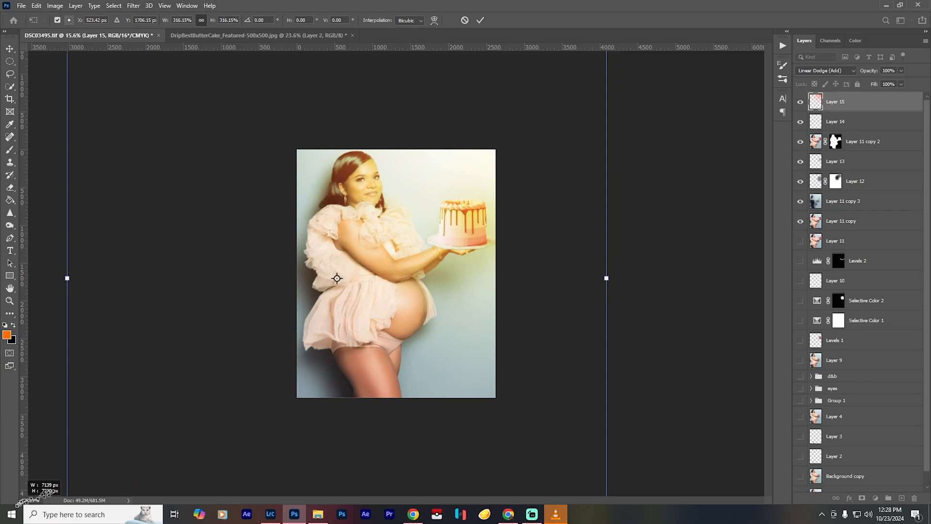
{"action": "left_click_drag", "start_coordinate": [155, 427], "coordinate": [399, 263]}
{"action": "left_click_drag", "start_coordinate": [357, 286], "coordinate": [275, 336]}
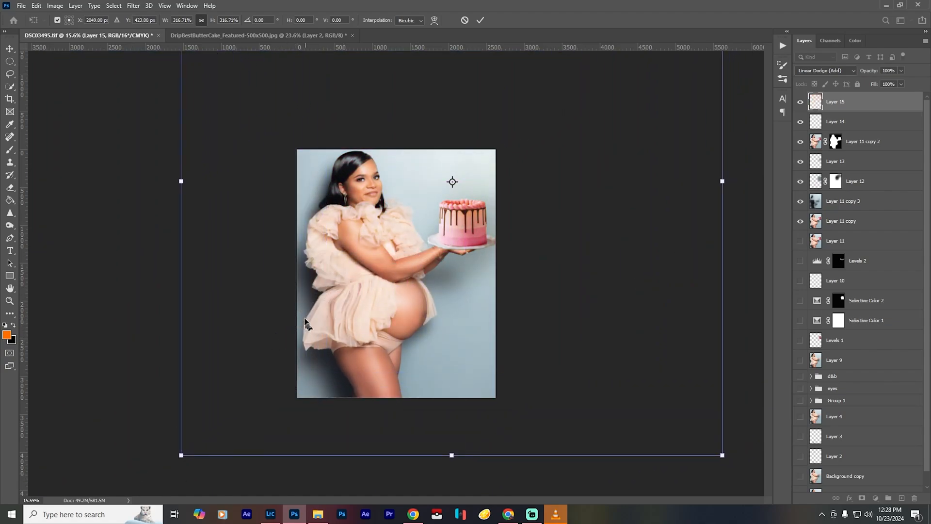
{"action": "scroll", "coordinate": [302, 313], "scroll_direction": "down", "scroll_amount": 4}
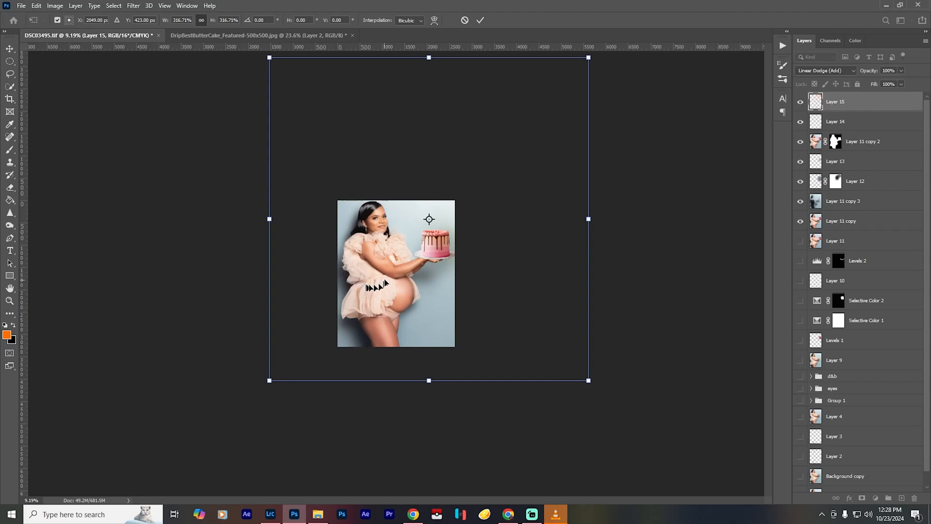
{"action": "left_click_drag", "start_coordinate": [401, 275], "coordinate": [365, 289]}
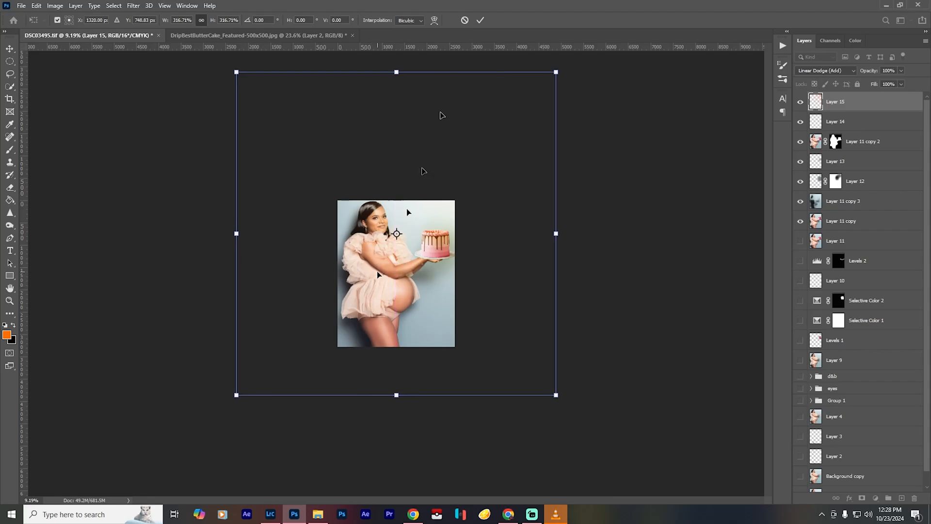
{"action": "left_click", "coordinate": [480, 21]}
{"action": "key", "text": "ctrl+0"}
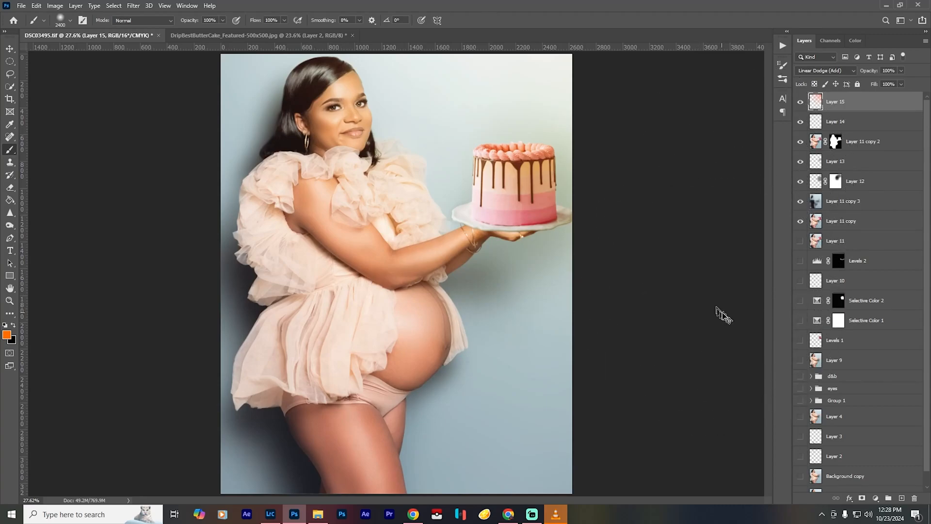
- Shift the glow's hue to -18 with Hue/Saturation and compare the portrait with and without Layer 15
{"action": "key", "text": "ctrl+u"}
{"action": "left_click_drag", "start_coordinate": [650, 106], "coordinate": [274, 206]}
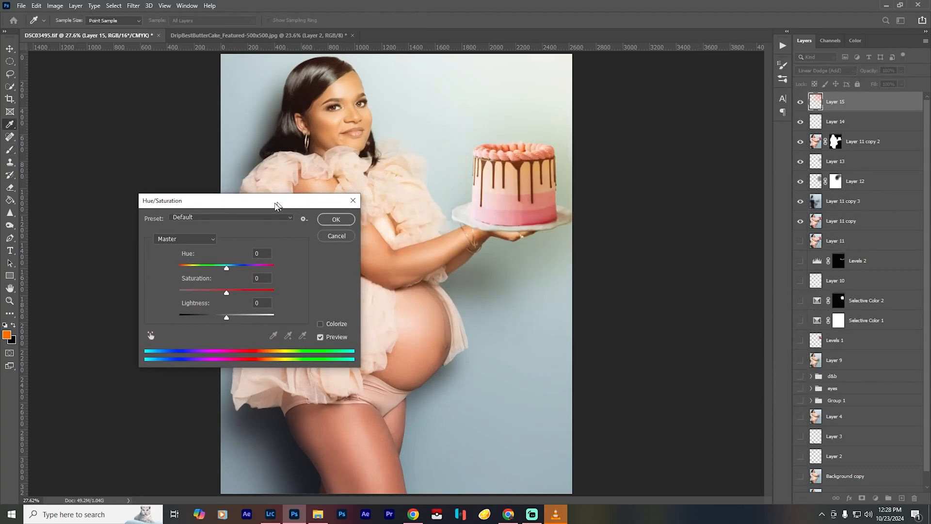
{"action": "left_click_drag", "start_coordinate": [226, 293], "coordinate": [217, 270]}
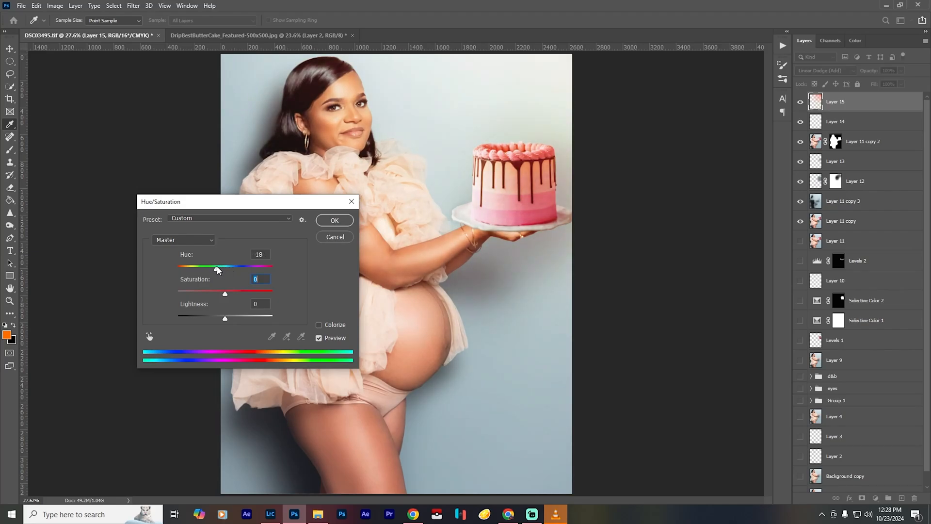
{"action": "left_click", "coordinate": [335, 220]}
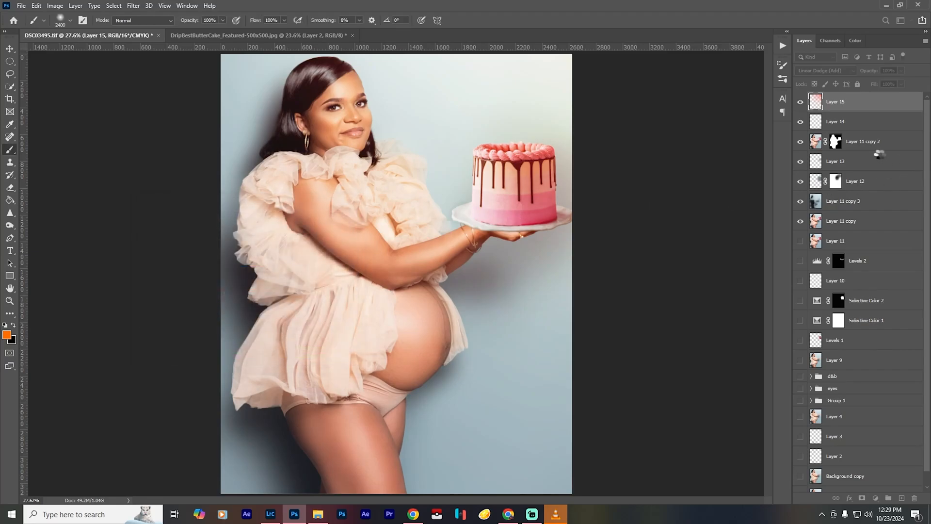
{"action": "left_click", "coordinate": [800, 103]}
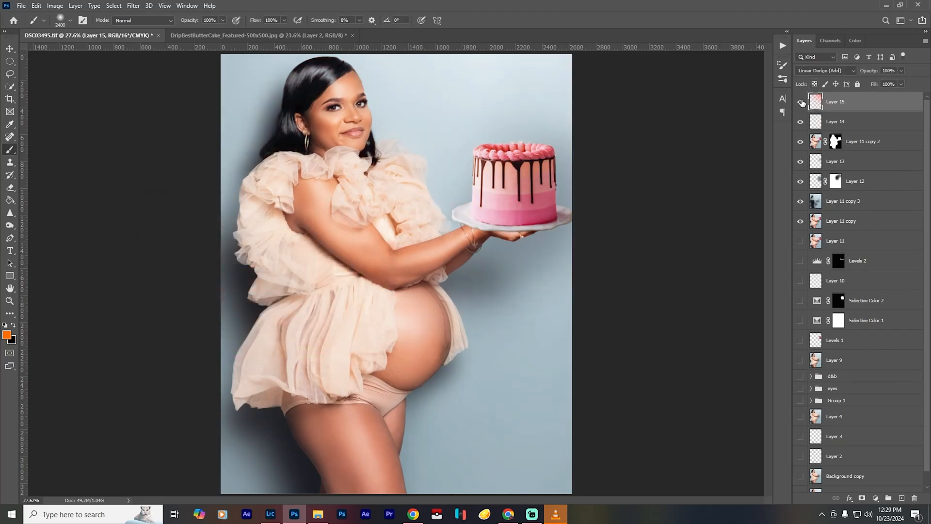
{"action": "left_click", "coordinate": [801, 102]}
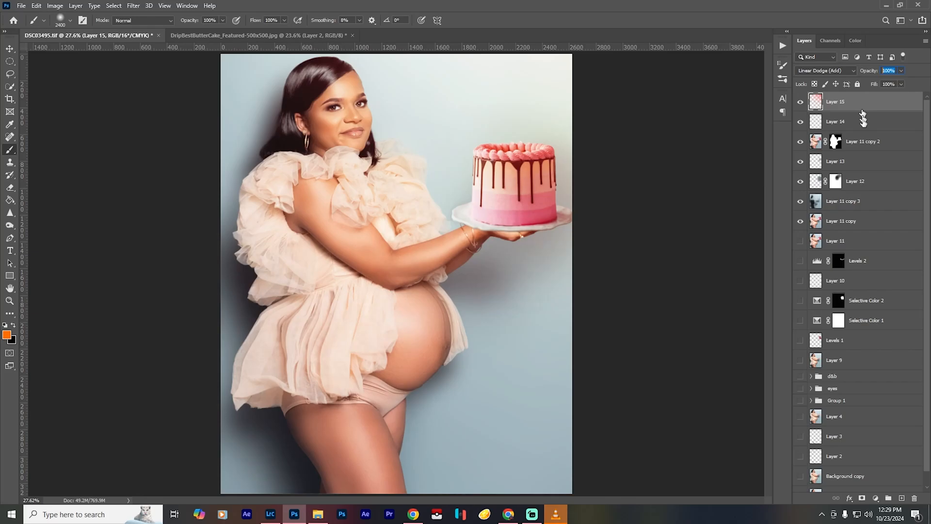
- Set Layer 15's opacity to 65% and check the glow's effect on the whole portrait
{"action": "type", "text": "35"}
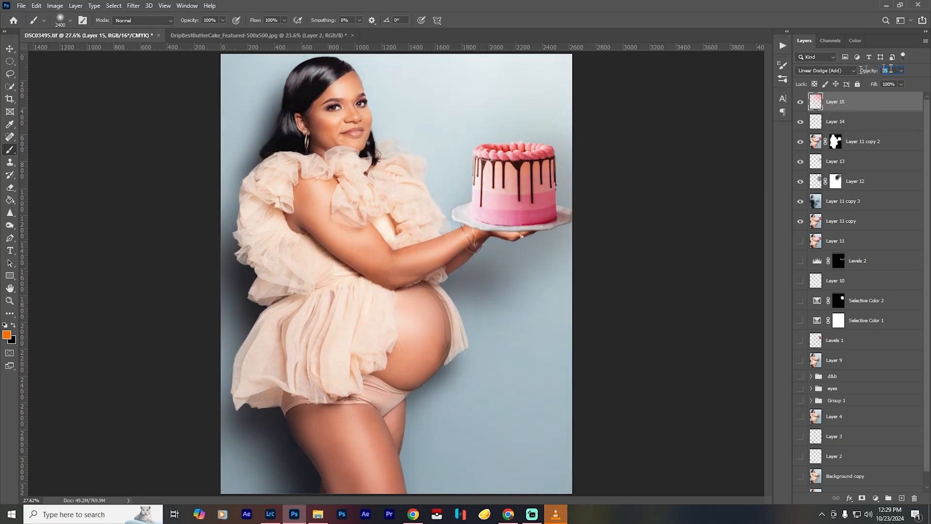
{"action": "left_click", "coordinate": [800, 102]}
{"action": "left_click", "coordinate": [801, 102]}
{"action": "scroll", "coordinate": [400, 206], "scroll_direction": "down", "scroll_amount": 2}
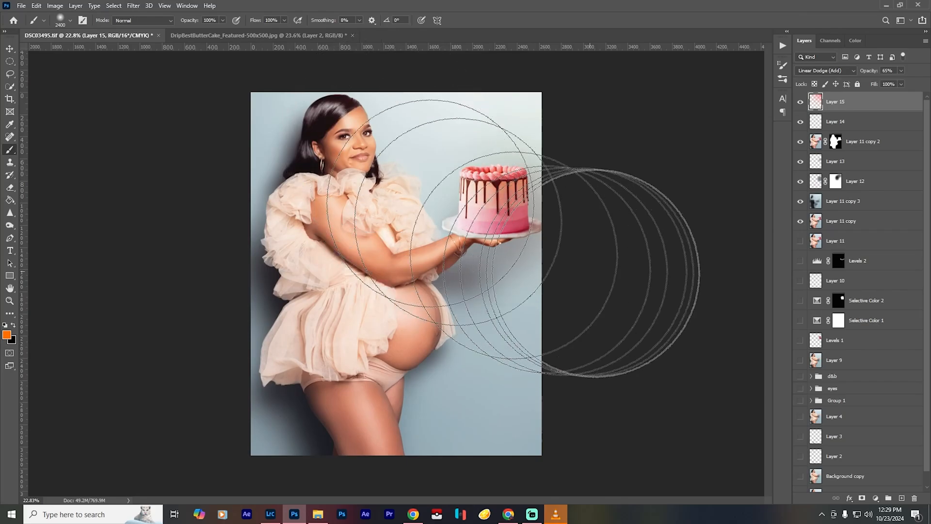
{"action": "key", "text": "ctrl+0"}
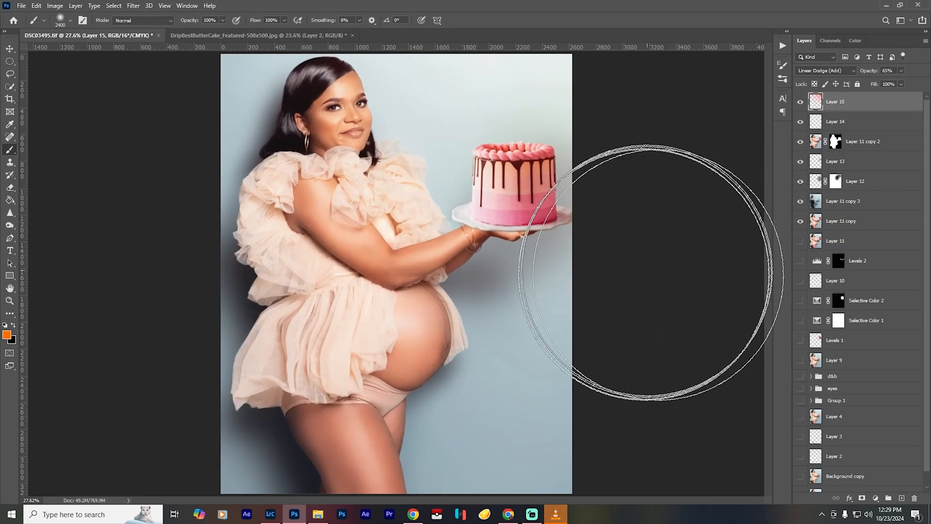
- Stamp all visible layers into a new top layer and group every layer from Layer 15 down to Background copy
{"action": "key", "text": "ctrl+shift+alt+e"}
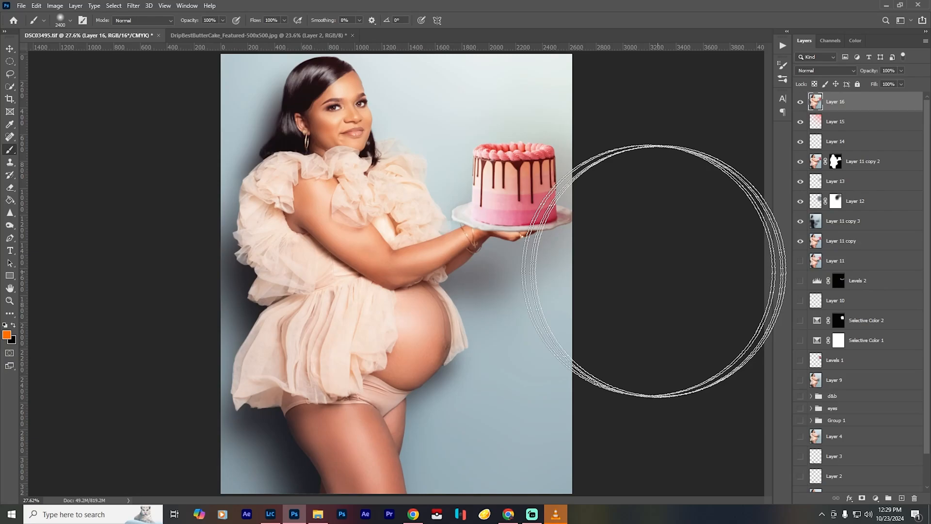
{"action": "left_click", "coordinate": [866, 123]}
{"action": "scroll", "coordinate": [855, 355], "scroll_direction": "down", "scroll_amount": 2}
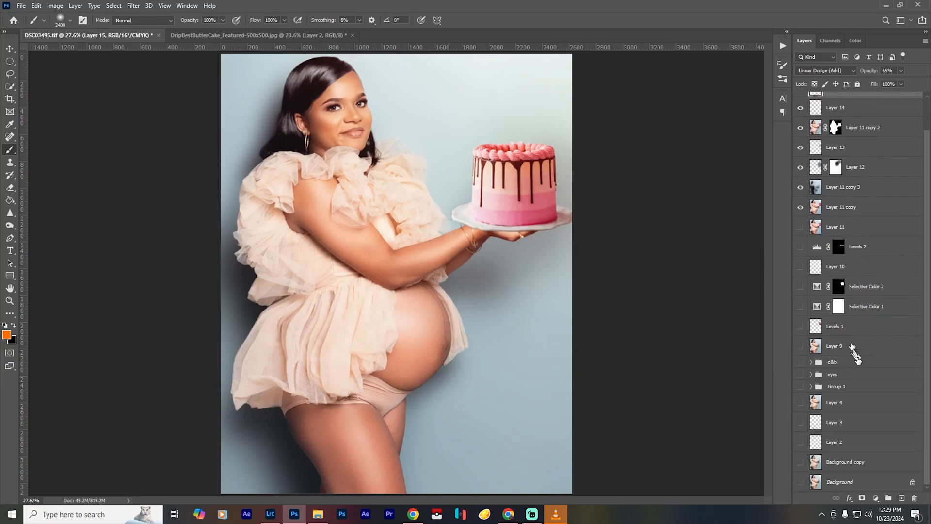
{"action": "left_click", "coordinate": [858, 469], "text": "shift"}
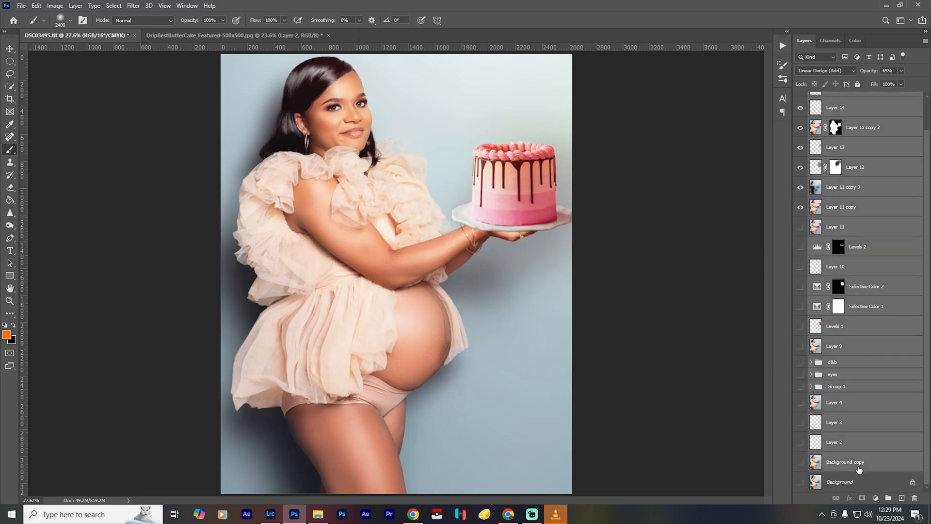
{"action": "key", "text": "ctrl+g"}
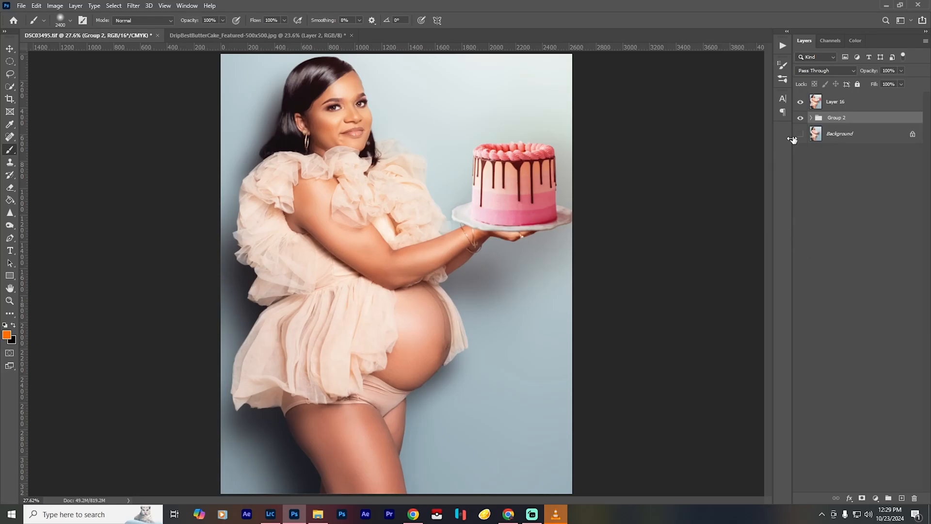
- Hide Group 2, show the Background layer, compare Layer 16 with the original photo, and select Layer 16
{"action": "left_click", "coordinate": [801, 118]}
{"action": "left_click", "coordinate": [801, 118]}
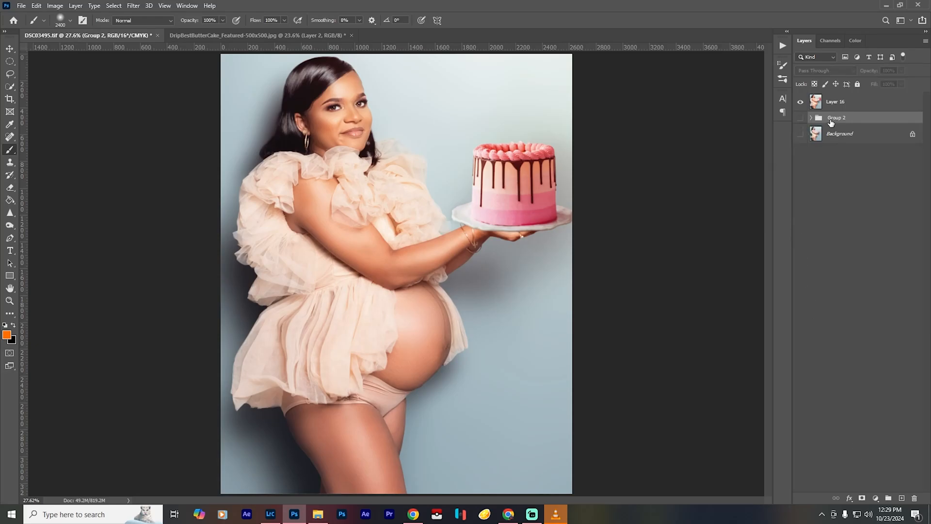
{"action": "left_click", "coordinate": [801, 134]}
{"action": "left_click", "coordinate": [800, 103]}
{"action": "left_click", "coordinate": [799, 103]}
{"action": "left_click", "coordinate": [832, 103]}
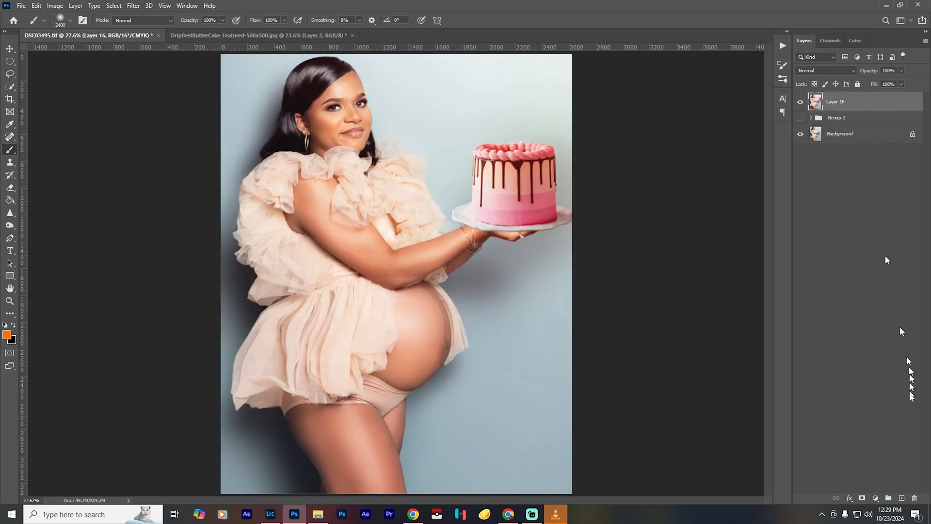
- Add a Color Balance adjustment above Layer 16, set the shadows' cyan-red balance to +2 and fine-tune their yellow-blue balance
{"action": "left_click", "coordinate": [875, 498]}
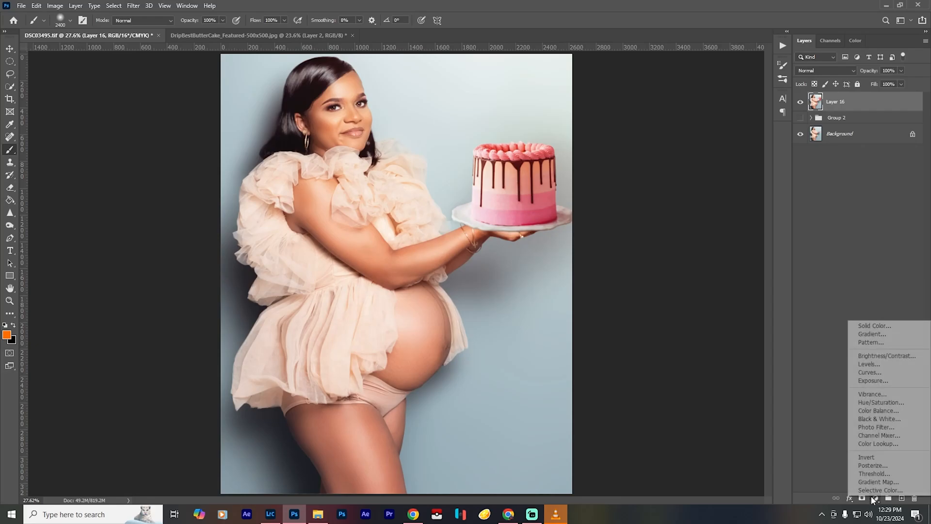
{"action": "left_click", "coordinate": [898, 413]}
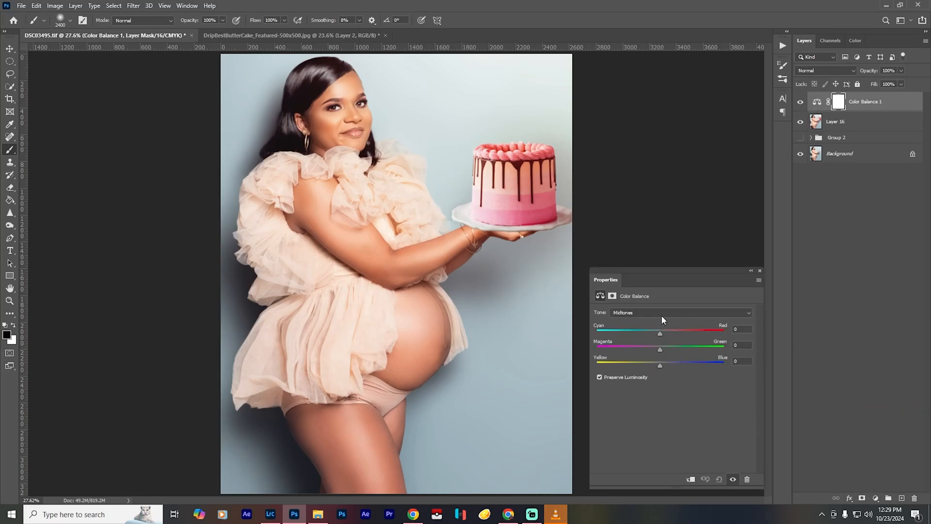
{"action": "left_click", "coordinate": [659, 314]}
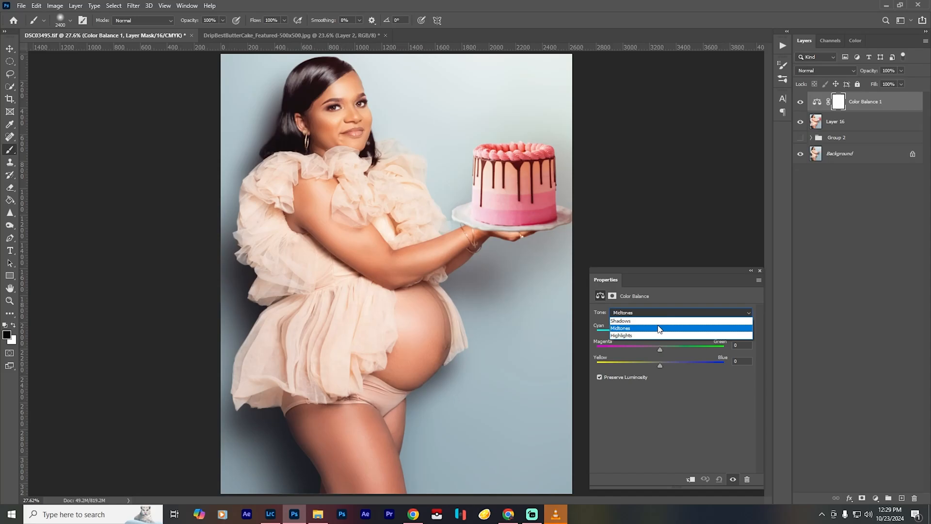
{"action": "left_click", "coordinate": [658, 322]}
{"action": "left_click_drag", "start_coordinate": [661, 334], "coordinate": [661, 331]}
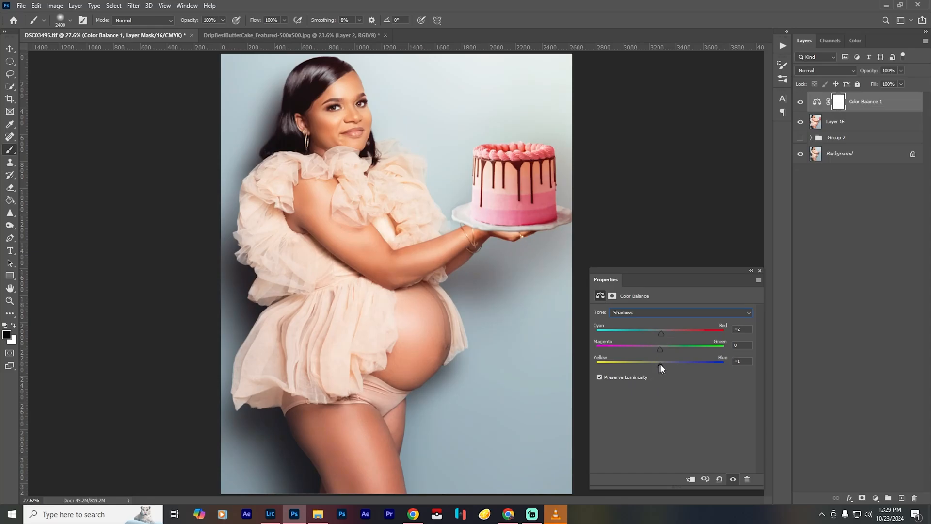
{"action": "left_click_drag", "start_coordinate": [663, 364], "coordinate": [659, 363]}
- Fine-tune the Color Balance midtones along cyan-red and set their magenta-green balance to -1
{"action": "left_click", "coordinate": [674, 314]}
{"action": "left_click", "coordinate": [672, 329]}
{"action": "left_click_drag", "start_coordinate": [659, 335], "coordinate": [654, 332]}
{"action": "left_click_drag", "start_coordinate": [661, 331], "coordinate": [659, 349]}
{"action": "left_click_drag", "start_coordinate": [659, 350], "coordinate": [659, 349]}
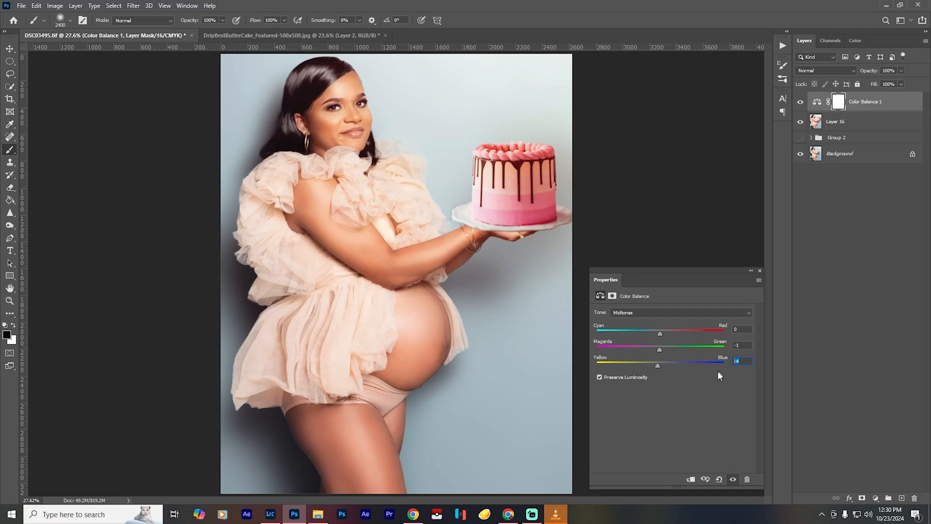
- Nudge the Color Balance highlights slightly toward red and blue, then compare the portrait with and without the adjustment
{"action": "left_click", "coordinate": [645, 312]}
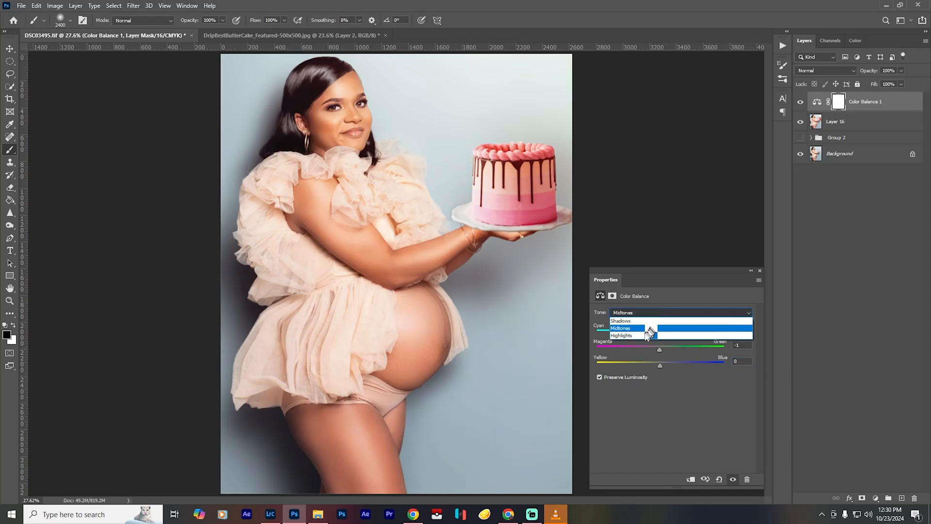
{"action": "left_click", "coordinate": [643, 337]}
{"action": "left_click_drag", "start_coordinate": [660, 333], "coordinate": [662, 335]}
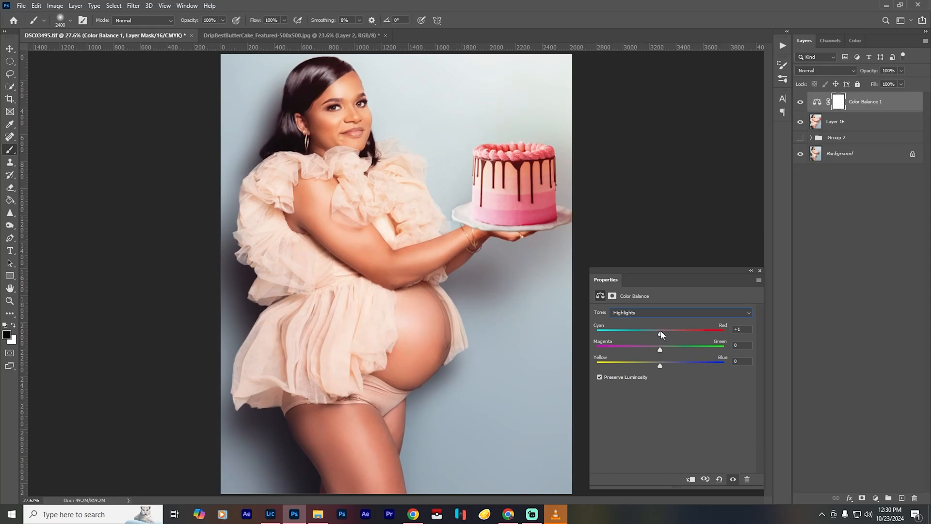
{"action": "left_click_drag", "start_coordinate": [661, 334], "coordinate": [662, 349]}
{"action": "left_click_drag", "start_coordinate": [660, 365], "coordinate": [662, 365]}
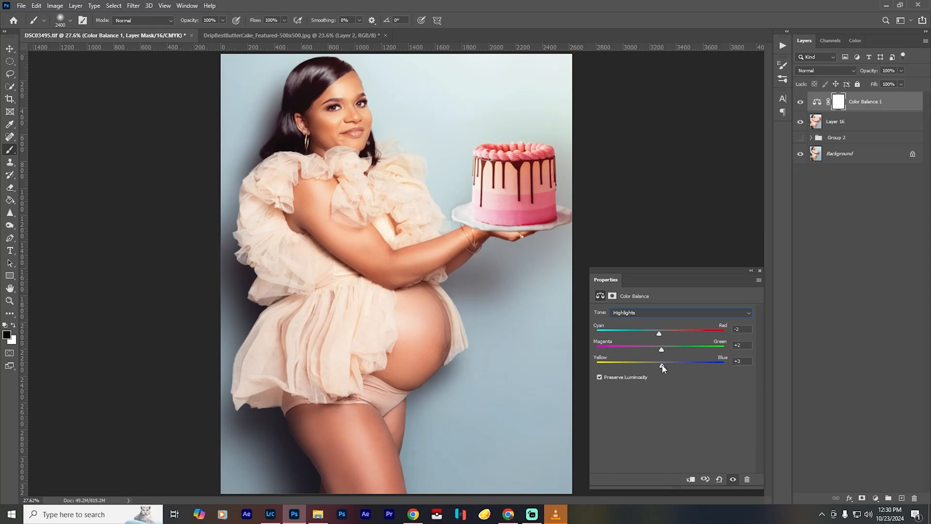
{"action": "left_click", "coordinate": [759, 270]}
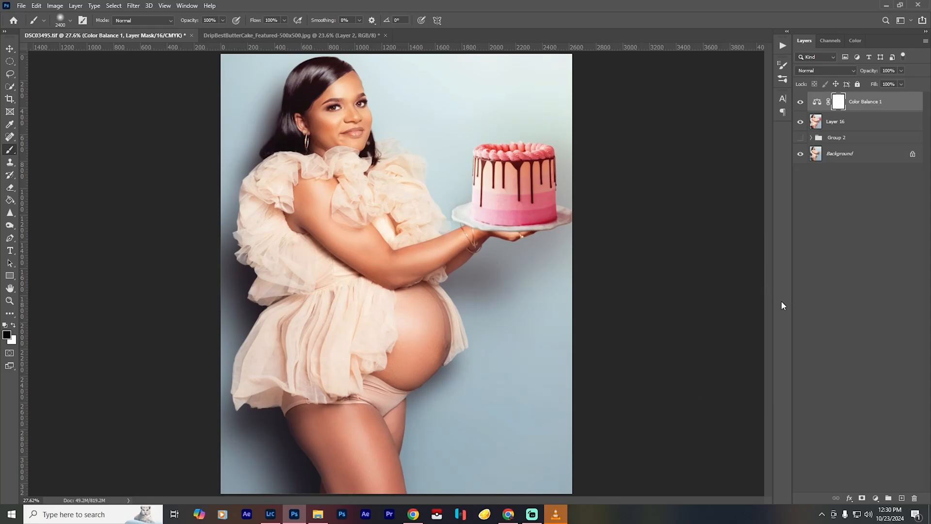
{"action": "left_click", "coordinate": [800, 103]}
{"action": "left_click", "coordinate": [801, 103]}
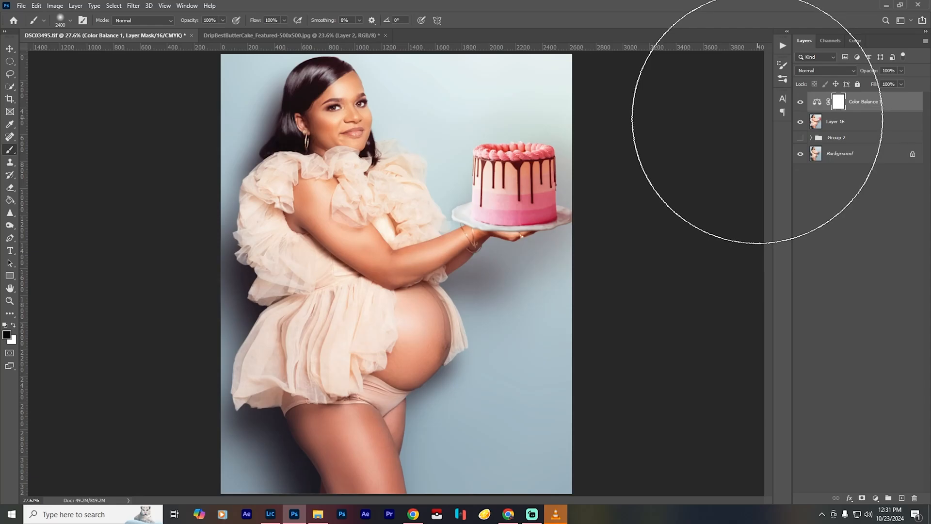
{"action": "left_click", "coordinate": [801, 103]}
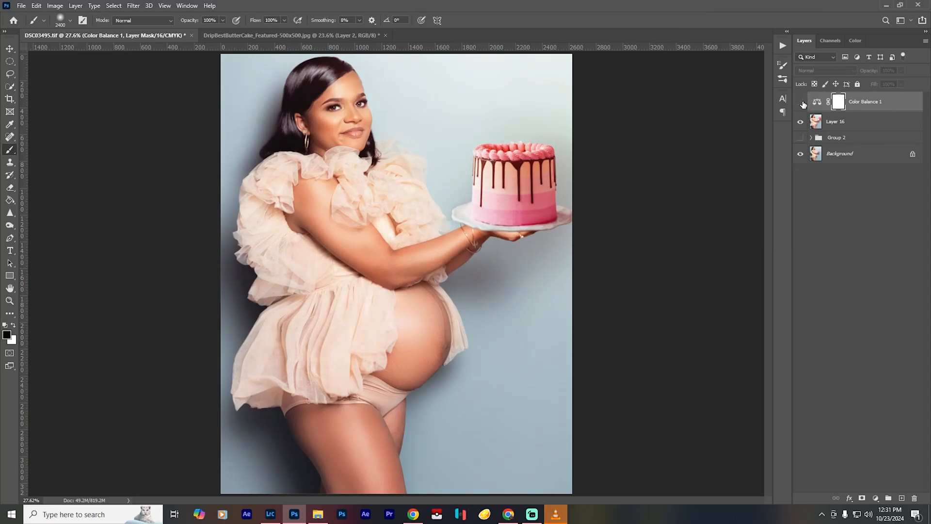
{"action": "left_click", "coordinate": [801, 102]}
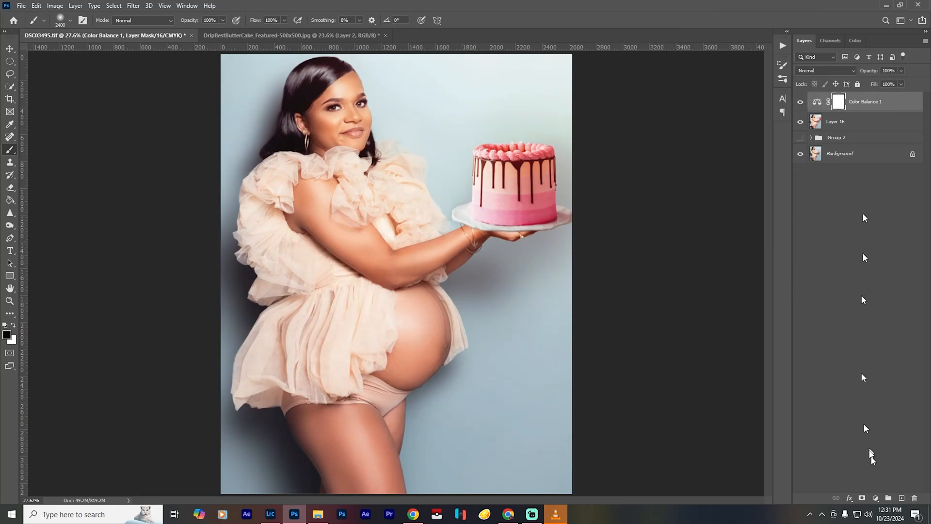
- Add a Levels adjustment above Color Balance 1, move the black and white input points slightly inward, and compare its effect
{"action": "left_click", "coordinate": [875, 498]}
{"action": "left_click", "coordinate": [894, 365]}
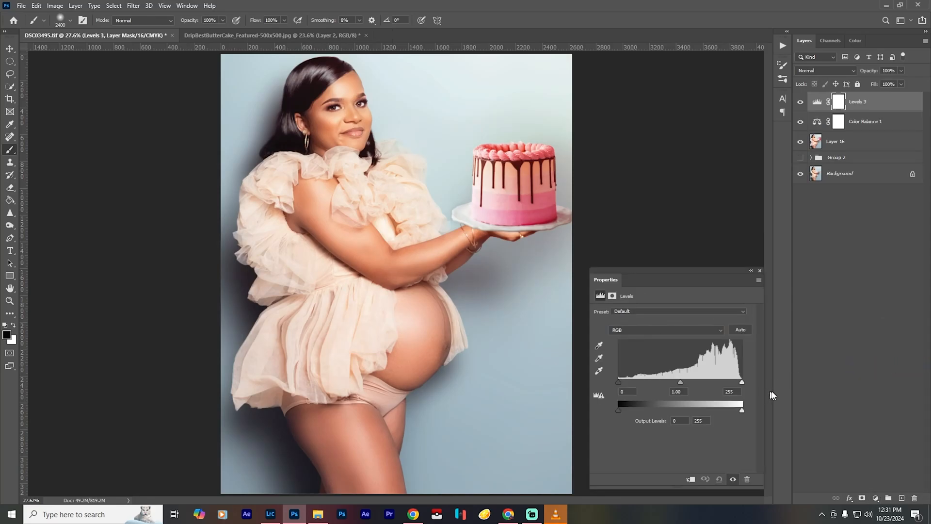
{"action": "left_click_drag", "start_coordinate": [618, 382], "coordinate": [623, 382]}
{"action": "left_click_drag", "start_coordinate": [742, 385], "coordinate": [740, 383]}
{"action": "left_click", "coordinate": [734, 479]}
{"action": "left_click", "coordinate": [733, 480]}
{"action": "left_click", "coordinate": [760, 271]}
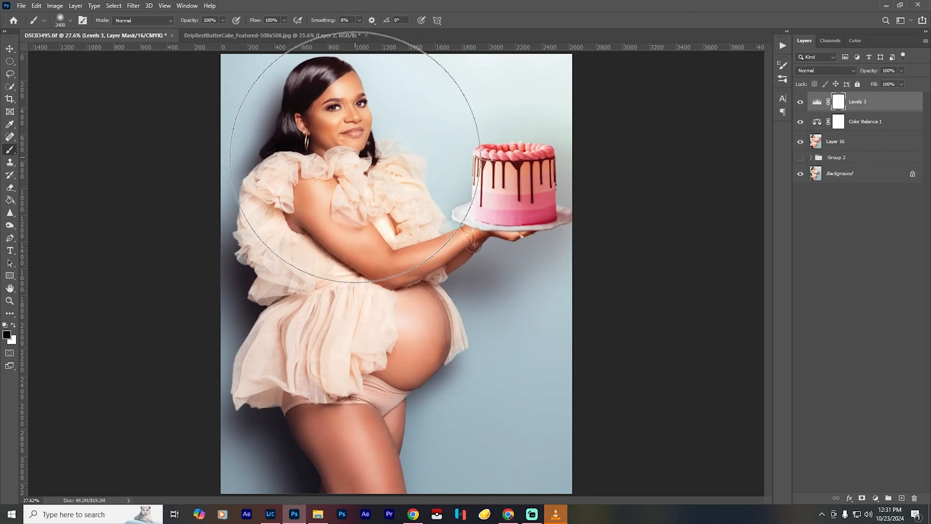
- Stamp all visible layers into a new top layer, hide the layers between it and Background, and compare it with the original photo
{"action": "scroll", "coordinate": [379, 146], "scroll_direction": "up", "scroll_amount": 3}
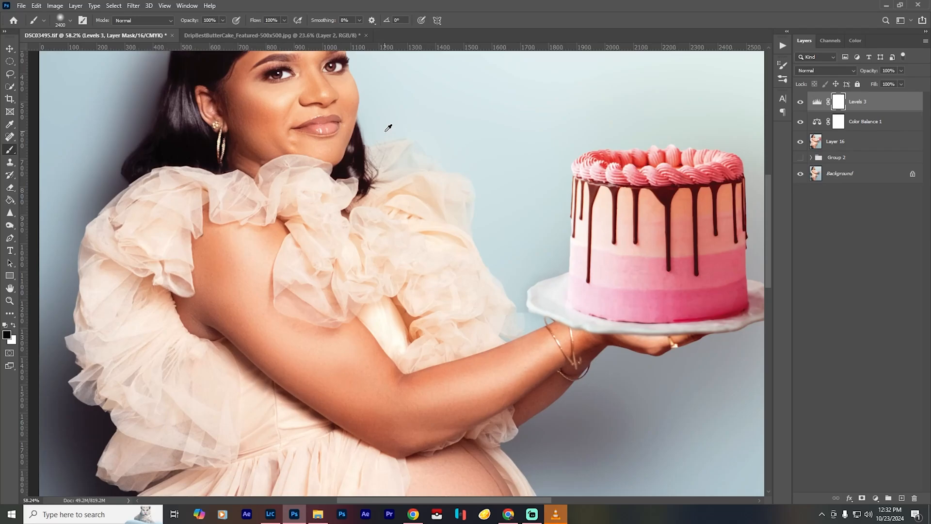
{"action": "scroll", "coordinate": [388, 128], "scroll_direction": "up", "scroll_amount": 3}
{"action": "mouse_move", "coordinate": [432, 129]}
{"action": "left_mouse_down"}
{"action": "mouse_move", "coordinate": [427, 301]}
{"action": "mouse_move", "coordinate": [432, 258]}
{"action": "left_mouse_up"}
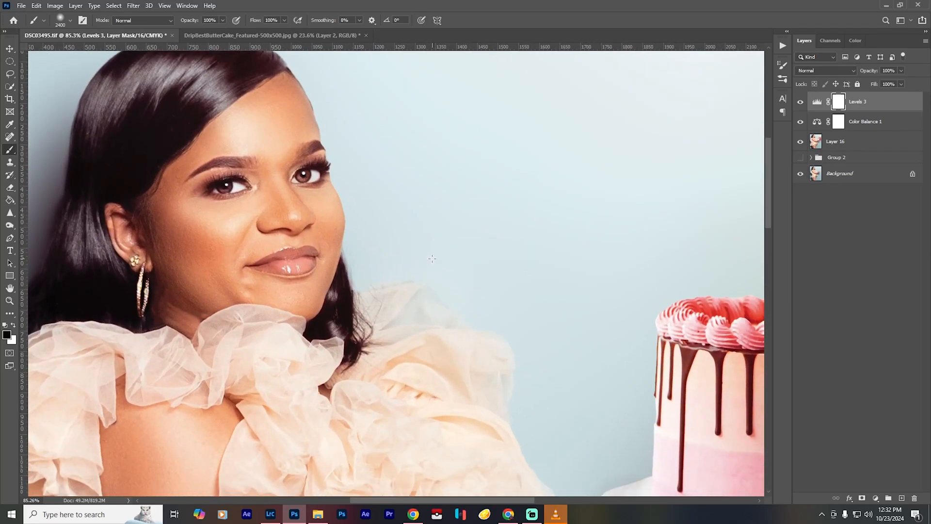
{"action": "scroll", "coordinate": [432, 258], "scroll_direction": "down", "scroll_amount": 3}
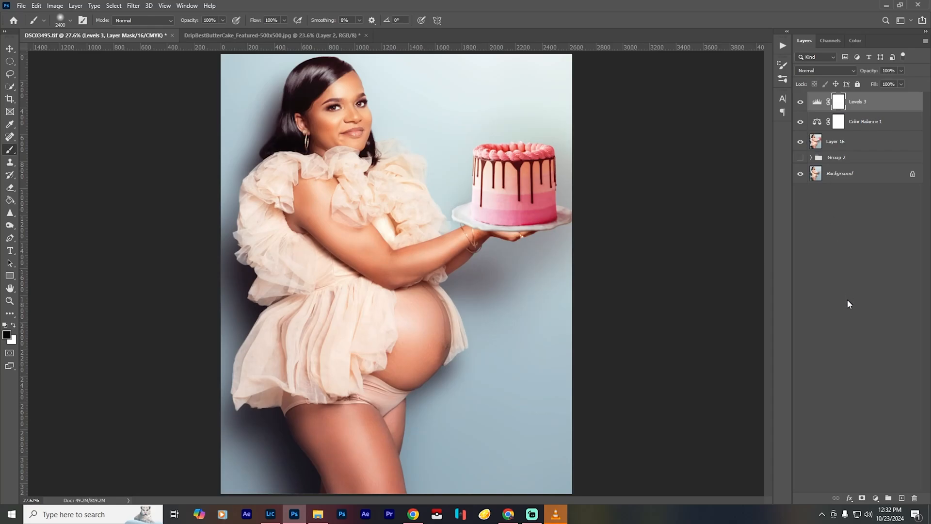
{"action": "key", "text": "ctrl+shift+alt+e"}
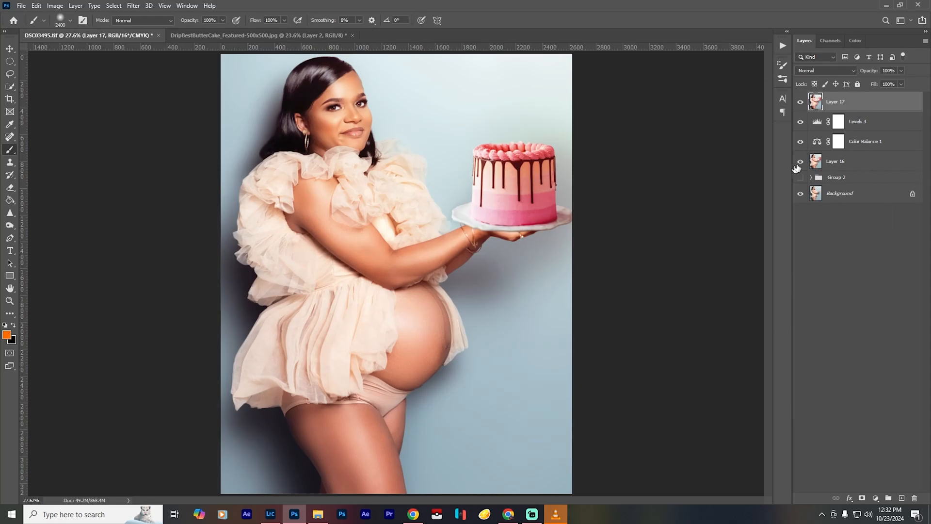
{"action": "left_click_drag", "start_coordinate": [801, 124], "coordinate": [800, 103]}
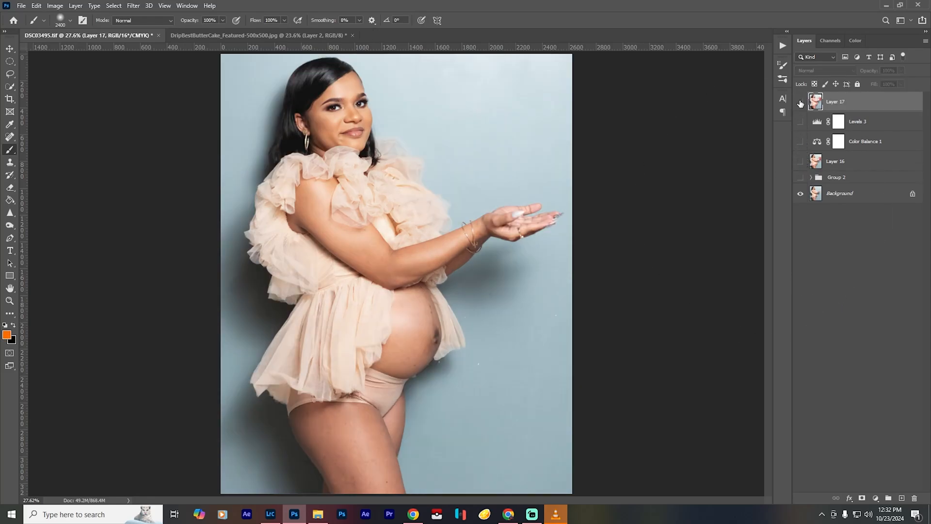
{"action": "left_click", "coordinate": [800, 103]}
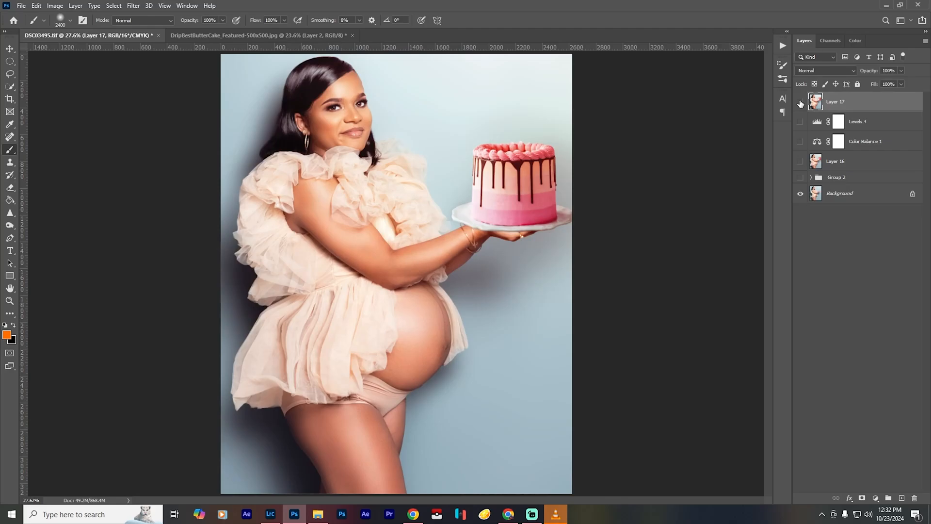
{"action": "left_click", "coordinate": [800, 103]}
{"action": "left_click", "coordinate": [801, 103]}
- Duplicate Layer 17 and open the copy in the Liquify filter
{"action": "key", "text": "ctrl+j"}
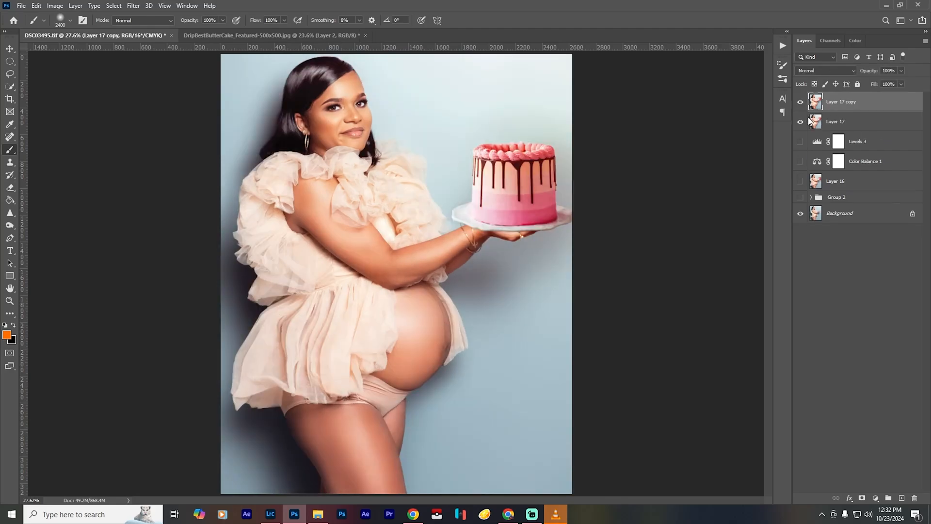
{"action": "left_click", "coordinate": [136, 5]}
{"action": "left_click", "coordinate": [148, 80]}
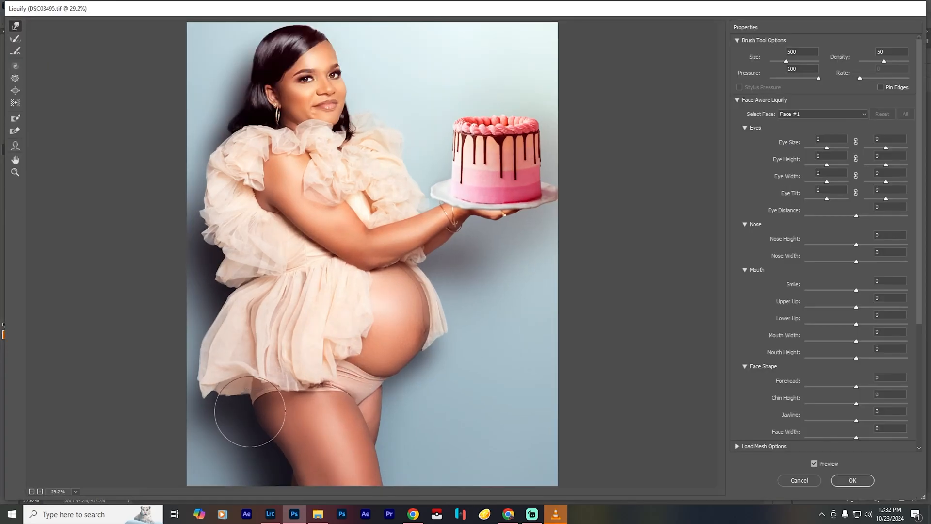
- Push the belly's front and lower contours slightly outward with Forward Warp, resizing the brush to suit each area
{"action": "key", "text": "bracketleft"}
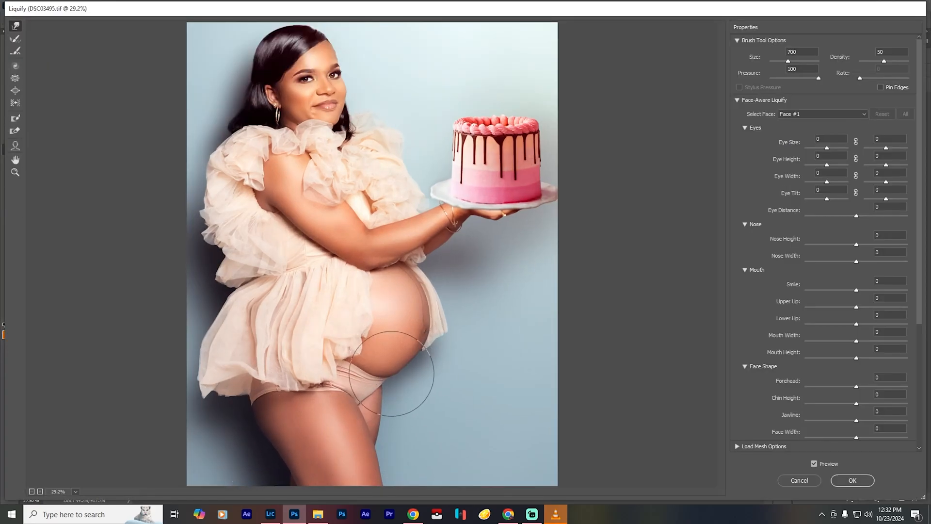
{"action": "key", "text": "bracketleft"}
{"action": "key", "text": "bracketleft"}
{"action": "left_click_drag", "start_coordinate": [417, 363], "coordinate": [421, 364]}
{"action": "key", "text": "bracketright"}
{"action": "key", "text": "bracketright"}
{"action": "key", "text": "bracketright"}
{"action": "key", "text": "bracketright"}
{"action": "key", "text": "bracketright"}
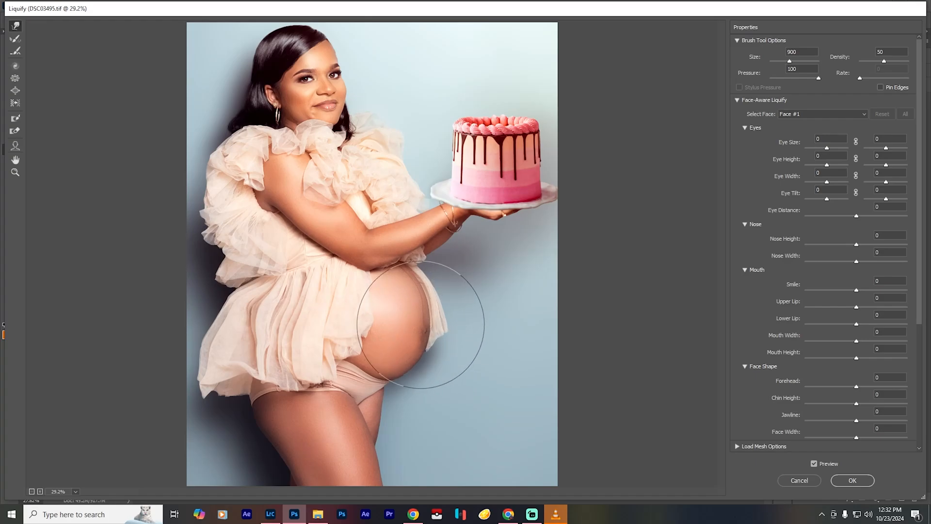
{"action": "key", "text": "bracketright"}
{"action": "left_click_drag", "start_coordinate": [422, 324], "coordinate": [426, 324]}
{"action": "key", "text": "bracketleft"}
{"action": "key", "text": "bracketleft"}
- Push the plate rim nearest the woman inward toward the cake with a size 200 brush, and apply the Liquify changes
{"action": "key", "text": "bracketleft"}
{"action": "key", "text": "bracketleft"}
{"action": "key", "text": "bracketleft"}
{"action": "left_click_drag", "start_coordinate": [377, 373], "coordinate": [378, 377]}
{"action": "key", "text": "bracketleft"}
{"action": "key", "text": "bracketleft"}
{"action": "key", "text": "bracketleft"}
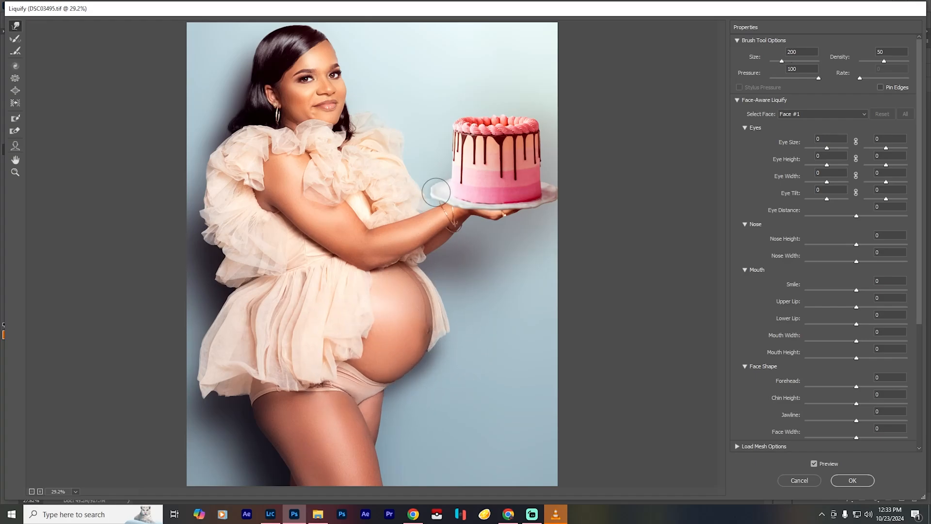
{"action": "left_click_drag", "start_coordinate": [436, 192], "coordinate": [440, 191]}
{"action": "key", "text": "bracketleft"}
{"action": "key", "text": "bracketright"}
{"action": "key", "text": "bracketright"}
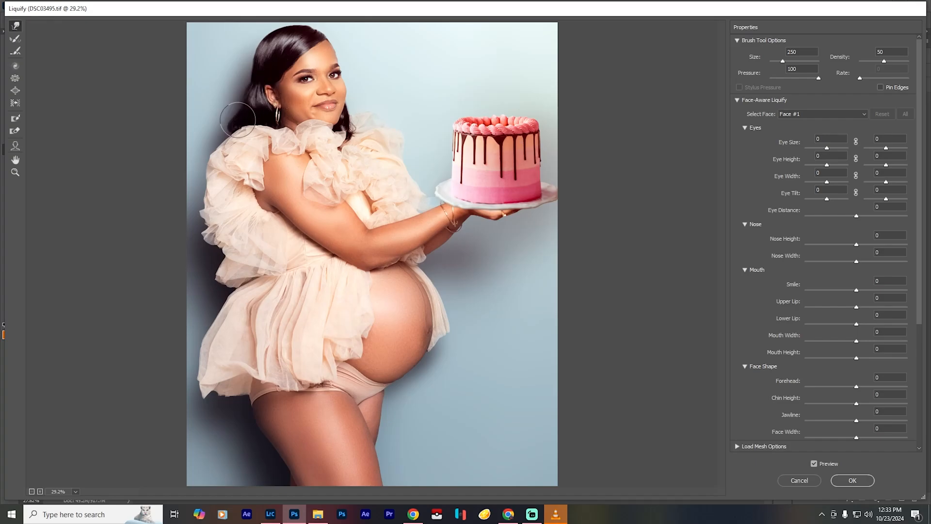
{"action": "key", "text": "bracketleft"}
{"action": "key", "text": "bracketleft"}
{"action": "key", "text": "bracketleft"}
{"action": "key", "text": "bracketright"}
{"action": "key", "text": "bracketright"}
{"action": "key", "text": "bracketright"}
{"action": "key", "text": "bracketright"}
{"action": "key", "text": "bracketright"}
{"action": "key", "text": "bracketright"}
{"action": "key", "text": "bracketright"}
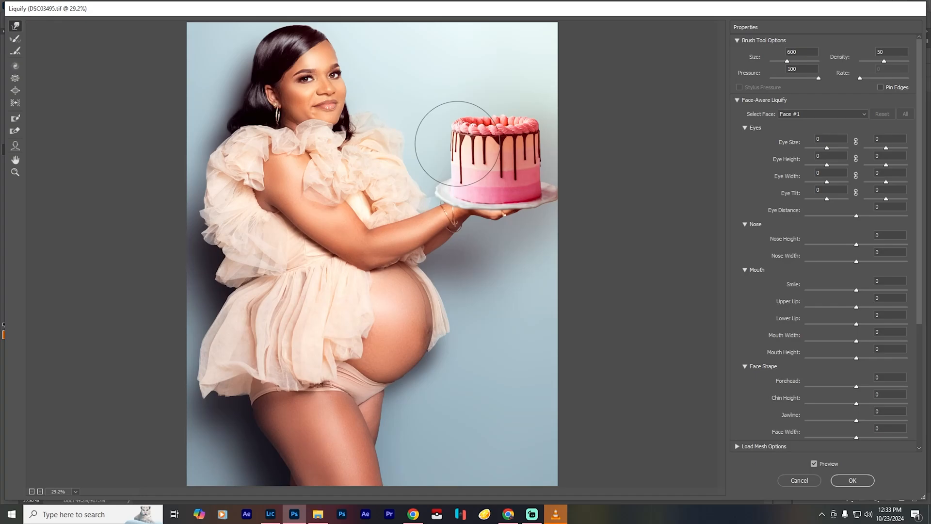
{"action": "left_click", "coordinate": [852, 480]}
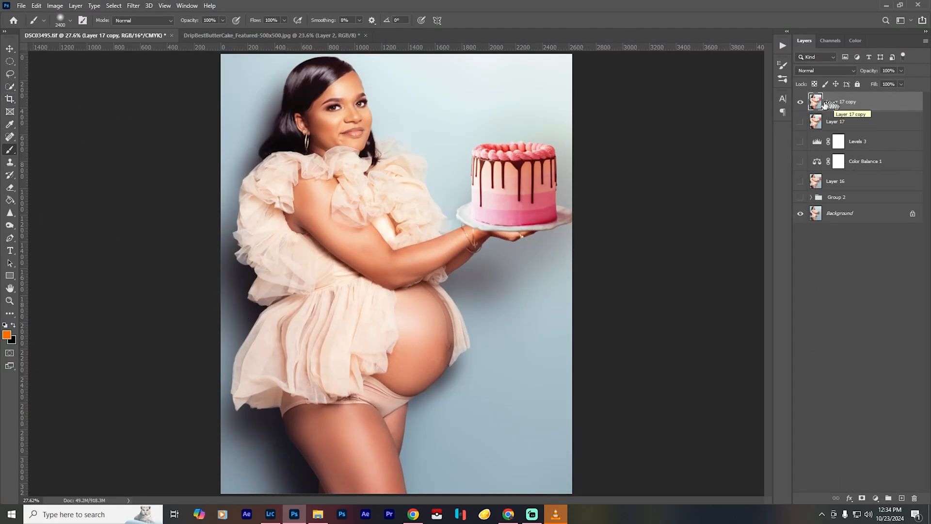
{"action": "left_click_drag", "start_coordinate": [311, 129], "coordinate": [273, 241]}
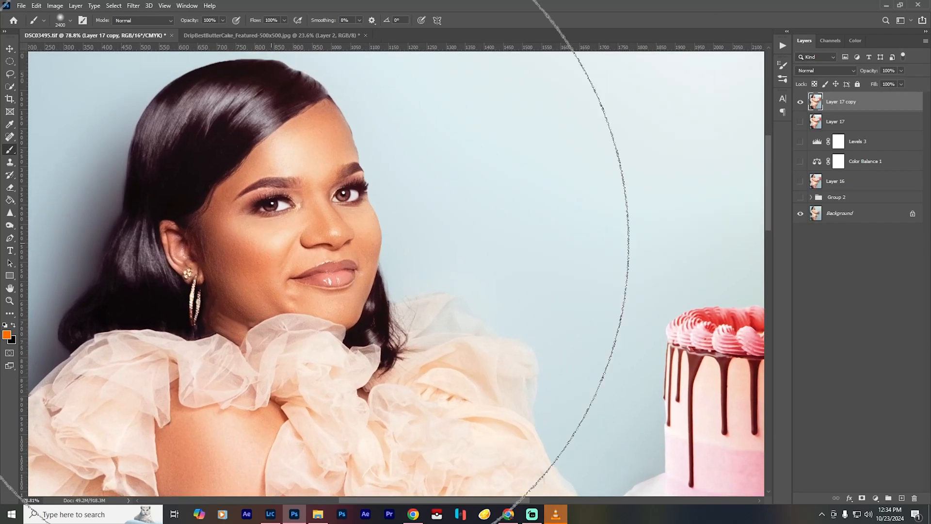
{"action": "key", "text": "ctrl+0"}
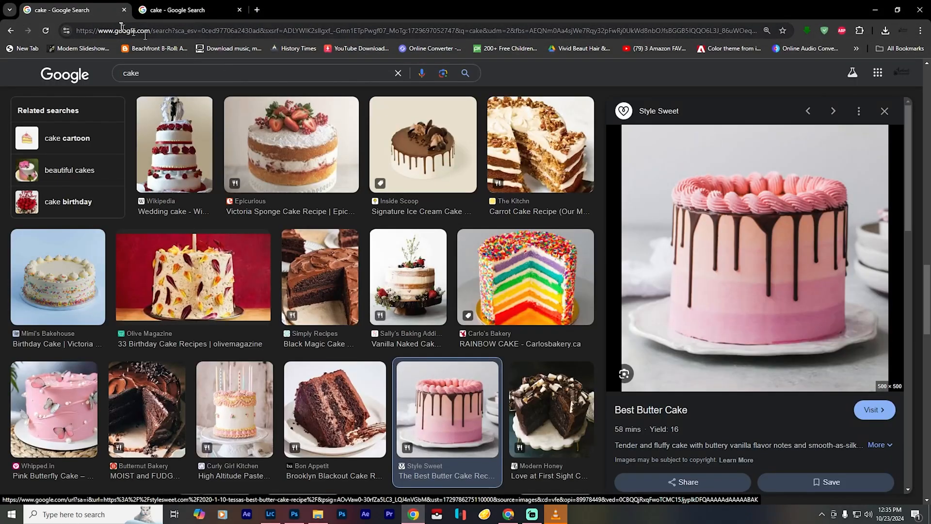
- Switch to Chrome, open the Pixabay image site and search it for "confetti", looking through the results for a suitable overlay
{"action": "left_click", "coordinate": [486, 49]}
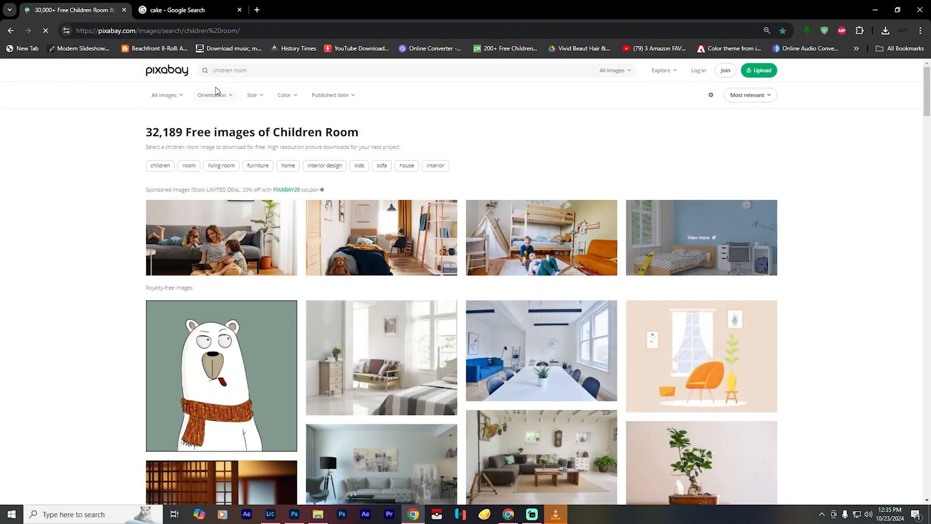
{"action": "left_click_drag", "start_coordinate": [253, 64], "coordinate": [117, 76]}
{"action": "type", "text": "confetti"}
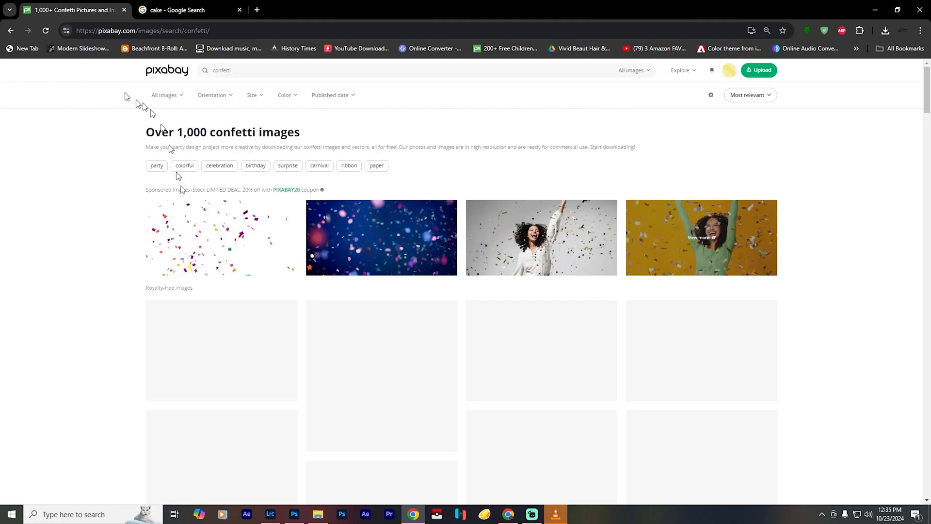
{"action": "scroll", "coordinate": [75, 341], "scroll_direction": "down", "scroll_amount": 3}
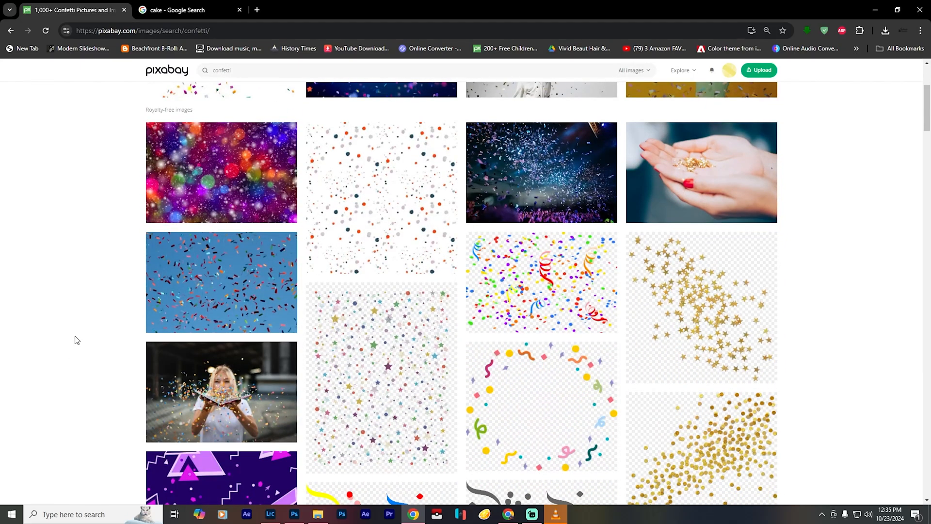
{"action": "scroll", "coordinate": [75, 340], "scroll_direction": "down", "scroll_amount": 20}
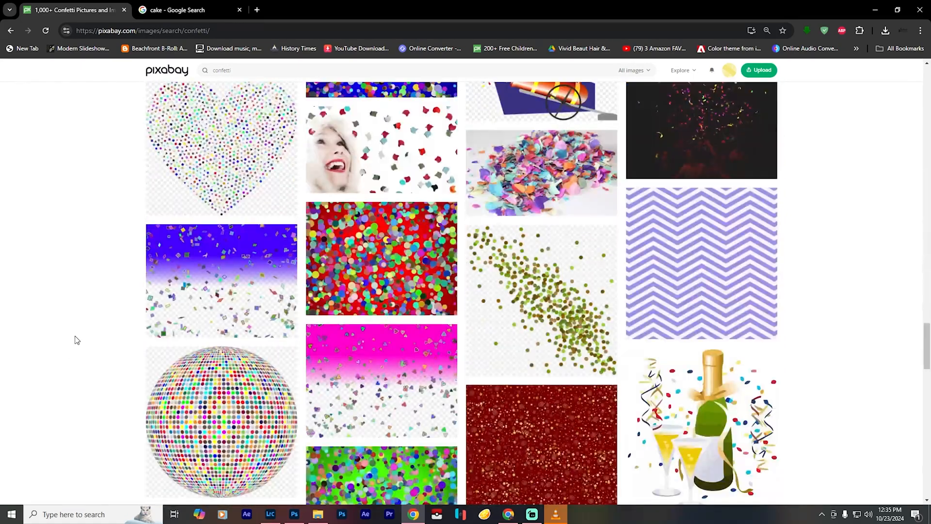
{"action": "scroll", "coordinate": [218, 282], "scroll_direction": "up", "scroll_amount": 20}
- View the Paper Confetti Falling photo enlarged on iStock, and go back to browsing Pixabay's confetti results
{"action": "left_click", "coordinate": [220, 265]}
{"action": "scroll", "coordinate": [528, 387], "scroll_direction": "down", "scroll_amount": 5}
{"action": "scroll", "coordinate": [528, 387], "scroll_direction": "up", "scroll_amount": 5}
{"action": "left_click", "coordinate": [420, 388]}
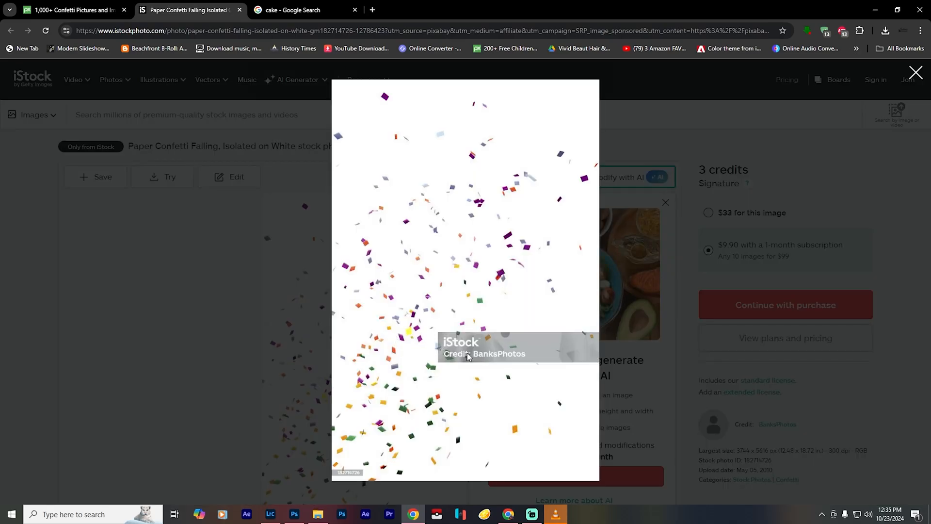
{"action": "left_click", "coordinate": [80, 10]}
{"action": "scroll", "coordinate": [778, 366], "scroll_direction": "down", "scroll_amount": 4}
{"action": "scroll", "coordinate": [777, 366], "scroll_direction": "up", "scroll_amount": 4}
{"action": "scroll", "coordinate": [778, 365], "scroll_direction": "down", "scroll_amount": 20}
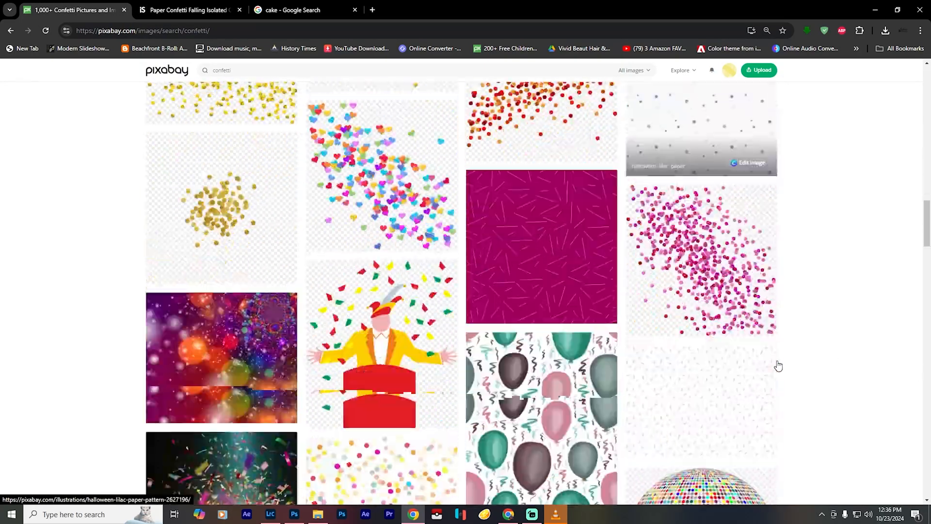
- Search Google Images for "confetti" and browse the results for a suitable image
{"action": "left_click", "coordinate": [293, 10]}
{"action": "left_click", "coordinate": [197, 30]}
{"action": "type", "text": "confetti"}
{"action": "key", "text": "Return"}
{"action": "left_click", "coordinate": [155, 119]}
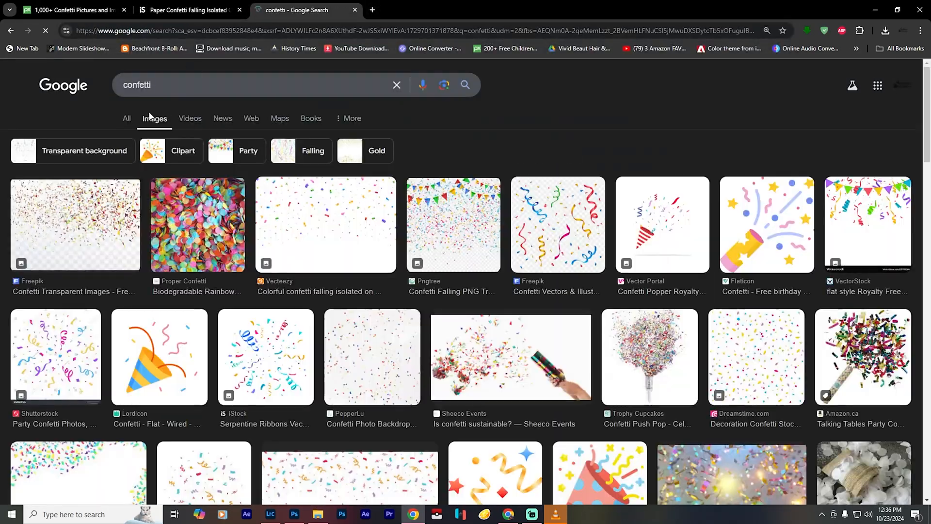
{"action": "scroll", "coordinate": [707, 177], "scroll_direction": "down", "scroll_amount": 20}
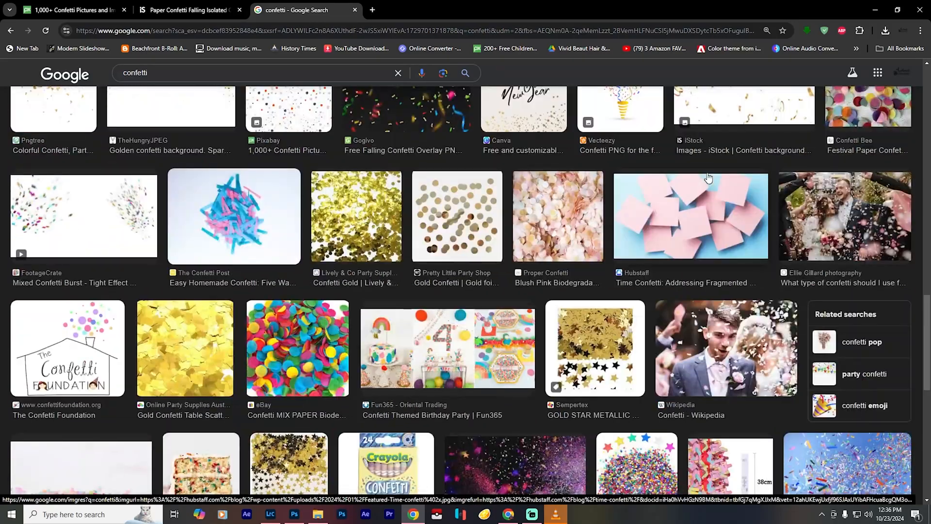
- Browse further confetti results, open Shutterstock's multicolored confetti PNG preview in its own tab, and try to save the image
{"action": "scroll", "coordinate": [707, 178], "scroll_direction": "down", "scroll_amount": 20}
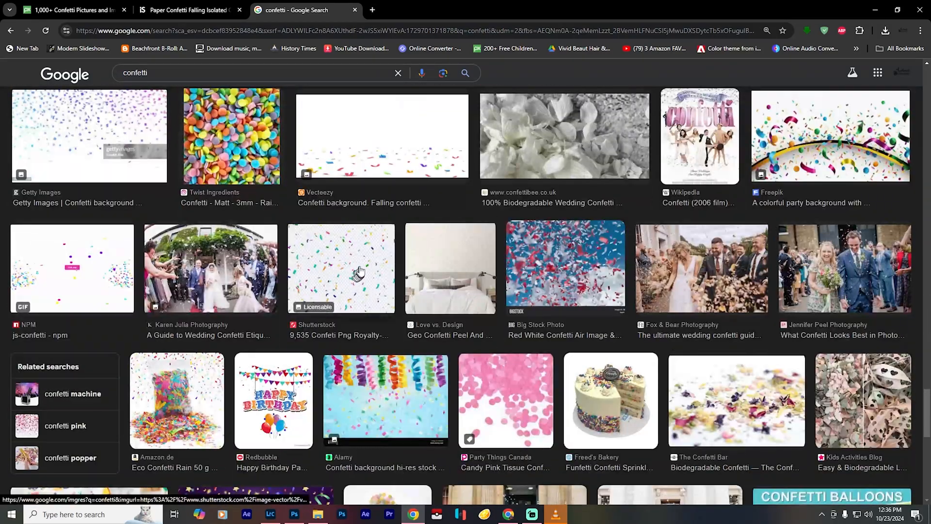
{"action": "left_click", "coordinate": [359, 272]}
{"action": "right_click", "coordinate": [506, 202]}
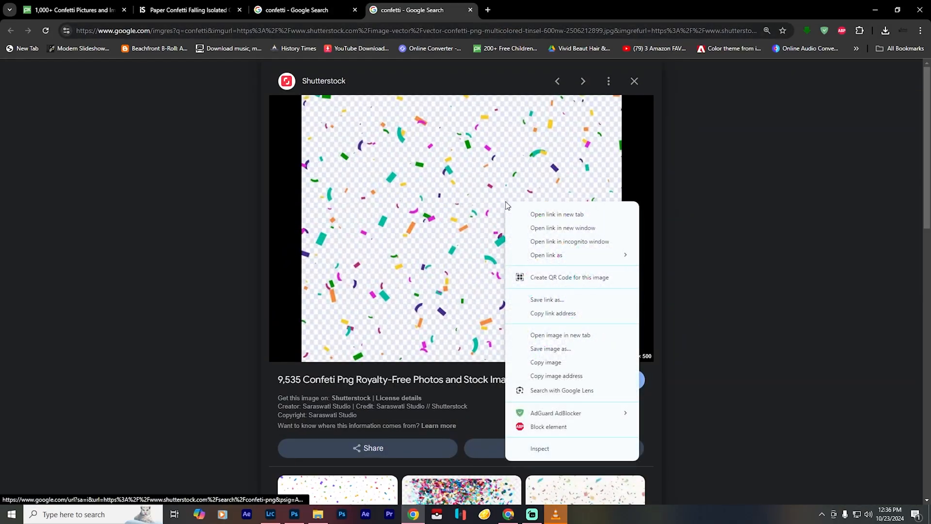
{"action": "left_click", "coordinate": [550, 349]}
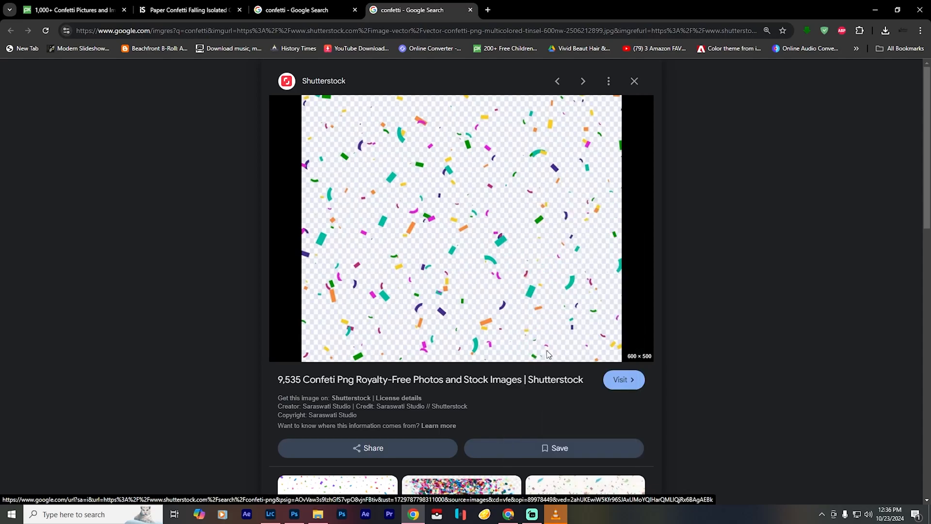
- View the multicolored confetti vector on the Shutterstock site, and close its pages to return to the Google results
{"action": "left_click", "coordinate": [427, 245]}
{"action": "left_click", "coordinate": [427, 241]}
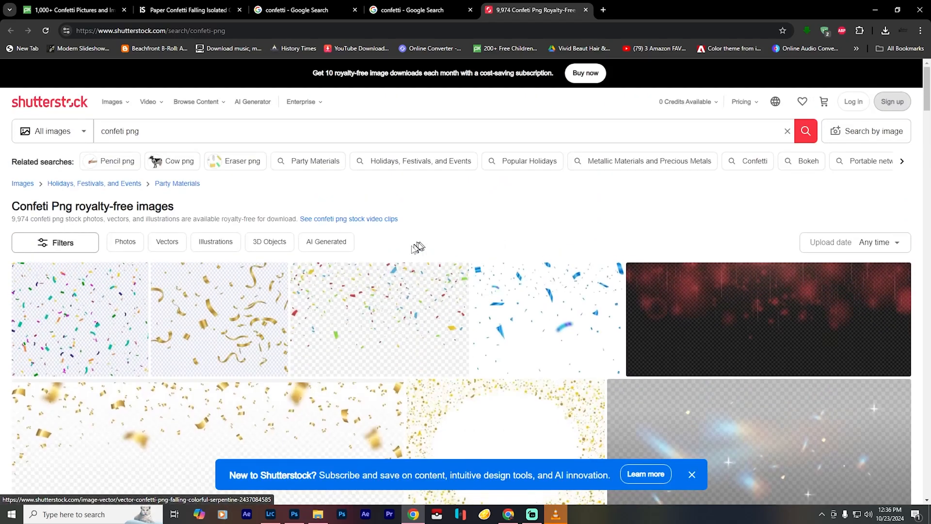
{"action": "left_click", "coordinate": [109, 315]}
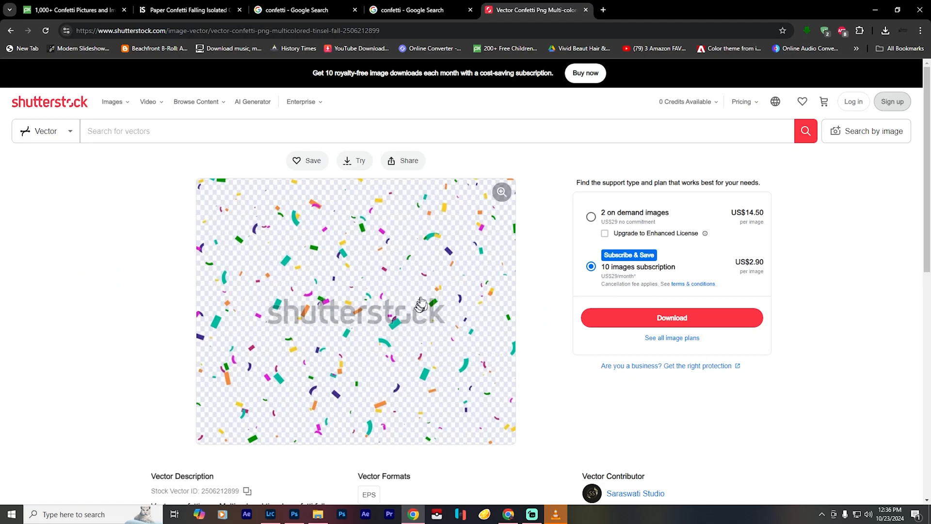
{"action": "left_click", "coordinate": [585, 10]}
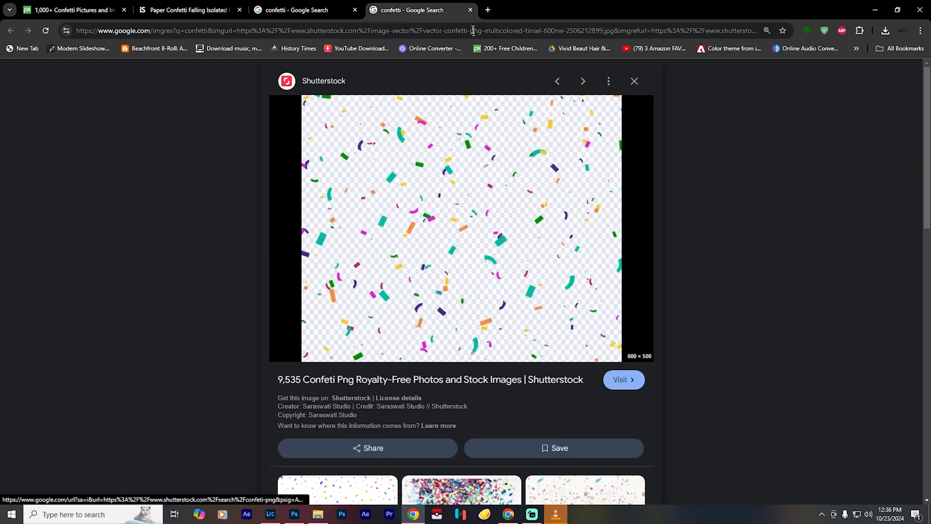
{"action": "left_click", "coordinate": [470, 10]}
- Narrow the Google confetti image results to those with a transparent background
{"action": "scroll", "coordinate": [547, 286], "scroll_direction": "down", "scroll_amount": 15}
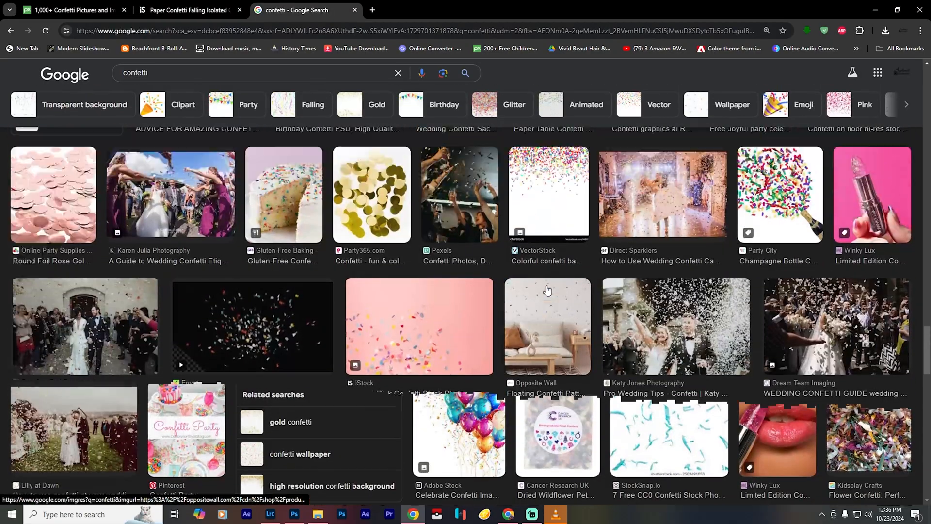
{"action": "scroll", "coordinate": [547, 289], "scroll_direction": "up", "scroll_amount": 10}
{"action": "left_click", "coordinate": [84, 105]}
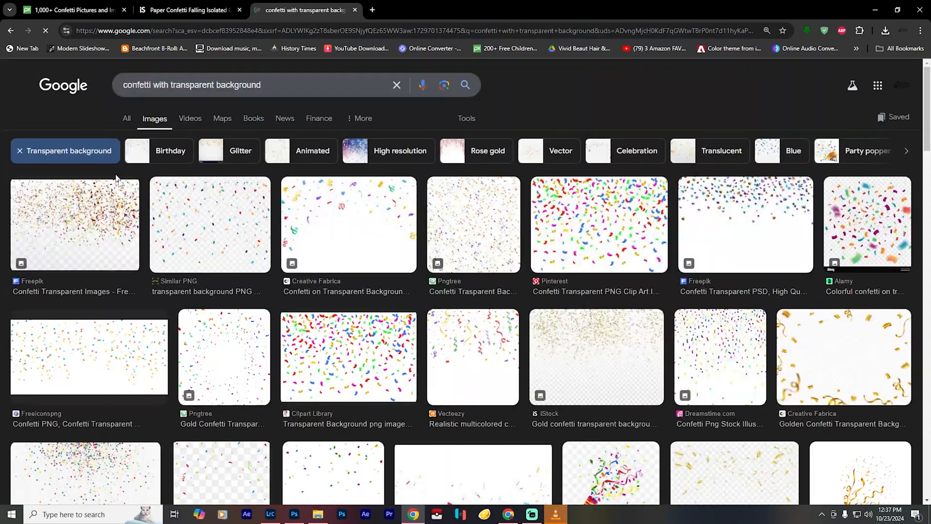
- Download the Pngtree transparent confetti image as pngtree-confetti-trasparent-background-png-image_8964938.png
{"action": "left_click", "coordinate": [492, 219]}
{"action": "right_click", "coordinate": [742, 282]}
{"action": "left_click", "coordinate": [765, 140]}
{"action": "key", "text": "Return"}
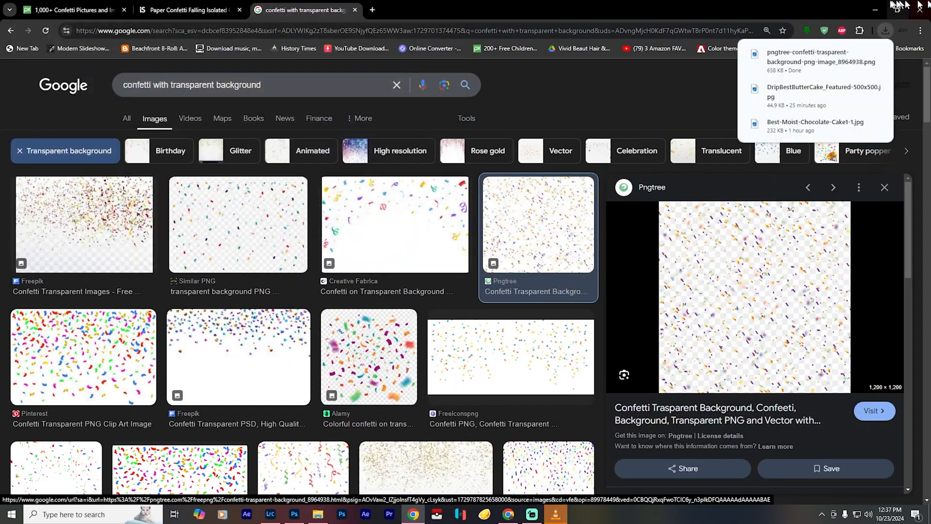
- Switch to Photoshop and open the downloaded Pngtree confetti PNG
{"action": "left_click", "coordinate": [21, 5]}
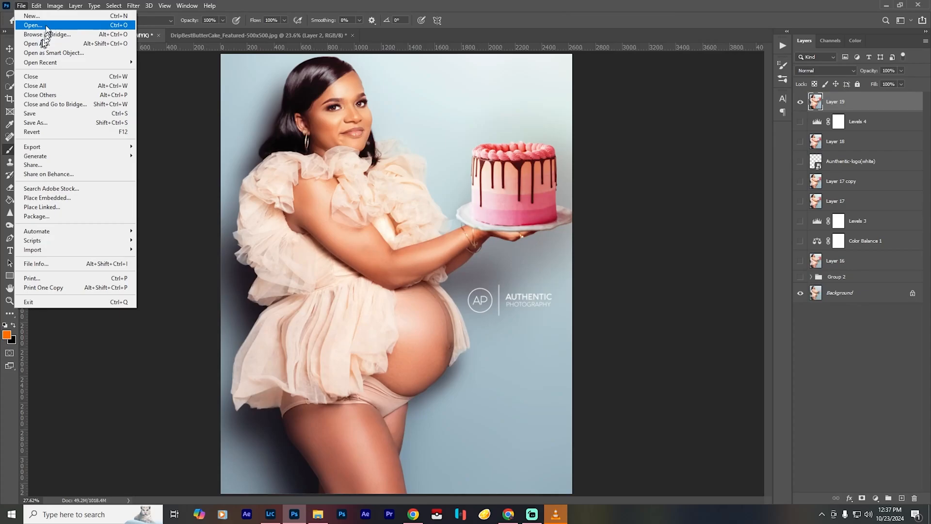
{"action": "left_click", "coordinate": [46, 26]}
{"action": "left_click", "coordinate": [195, 122]}
{"action": "left_click", "coordinate": [458, 443]}
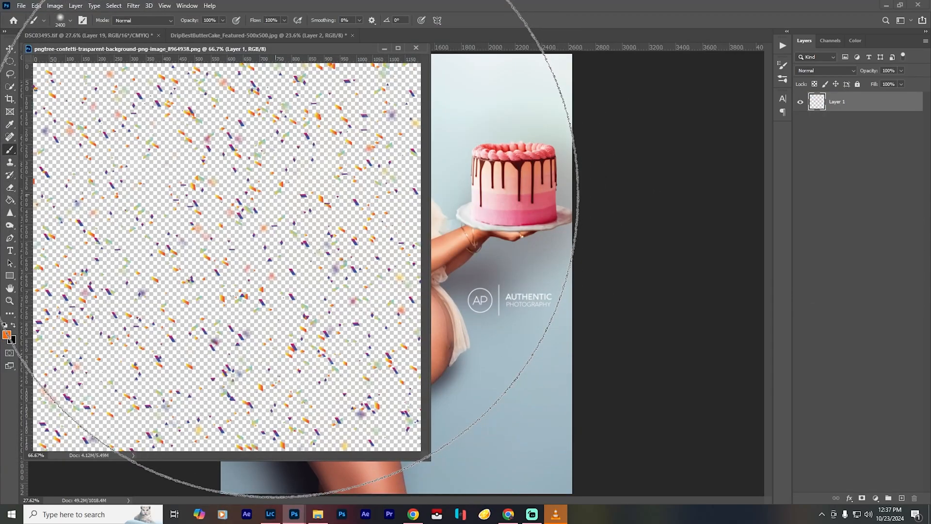
- Move the confetti into the DSC03495.tif portrait, accepting the differing bit depth, and close the confetti document
{"action": "key", "text": "v"}
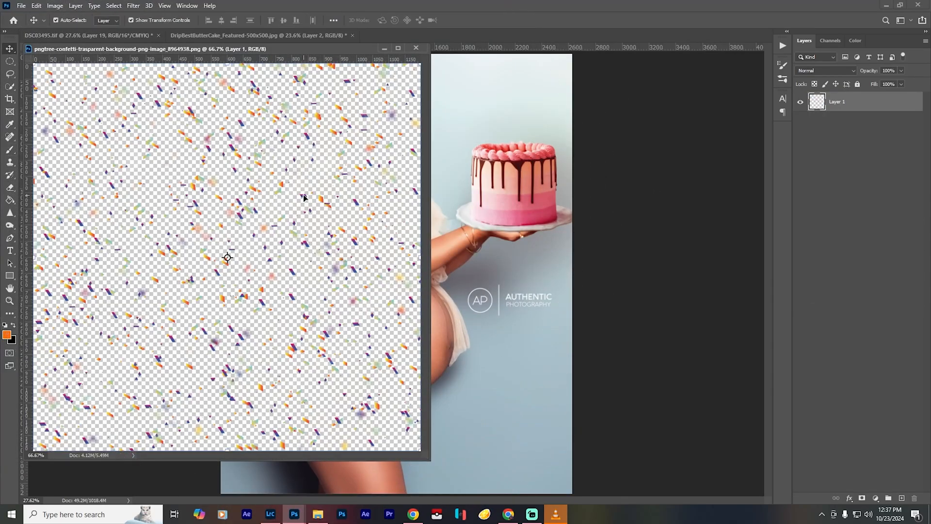
{"action": "left_click_drag", "start_coordinate": [305, 197], "coordinate": [459, 204]}
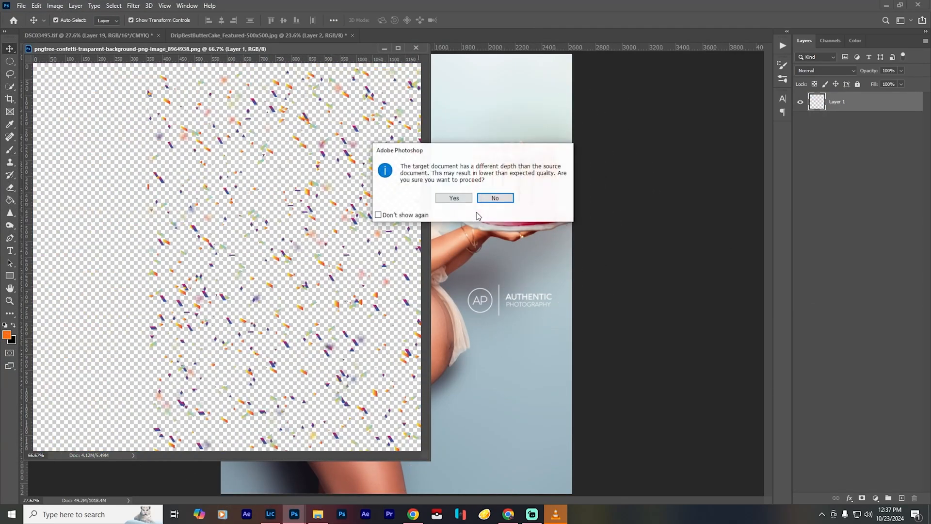
{"action": "left_click", "coordinate": [454, 199]}
{"action": "left_click", "coordinate": [512, 209]}
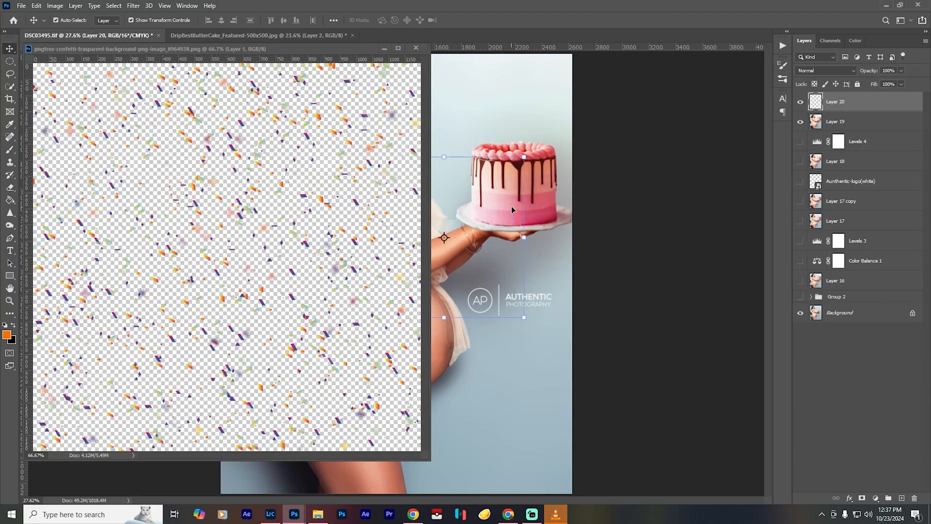
{"action": "left_click", "coordinate": [416, 47]}
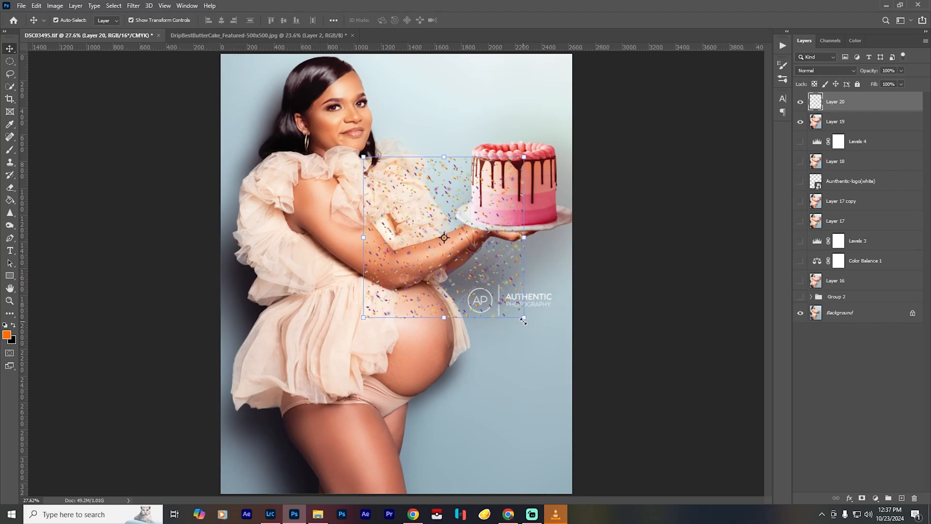
- Enlarge the confetti layer to about 288%, position it over the whole portrait, and apply the transformation
{"action": "left_click_drag", "start_coordinate": [524, 320], "coordinate": [668, 523]}
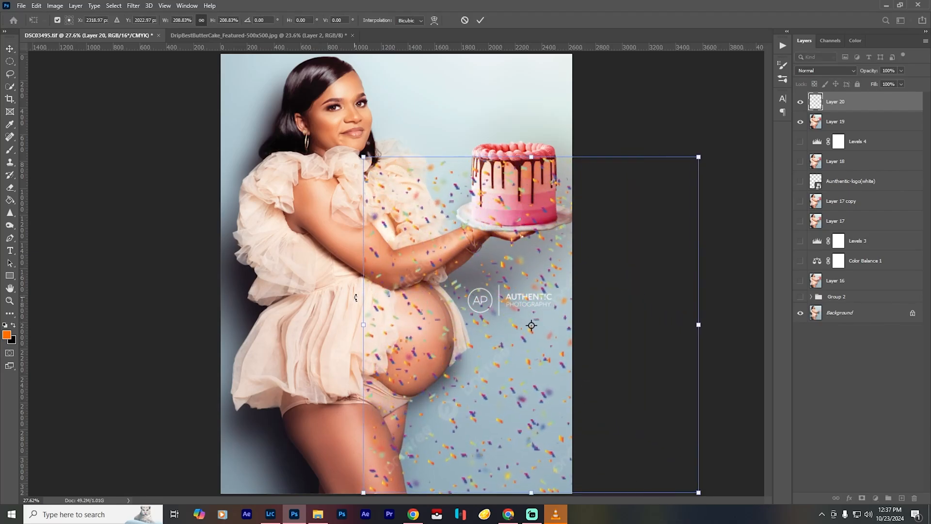
{"action": "scroll", "coordinate": [361, 282], "scroll_direction": "down", "scroll_amount": 4}
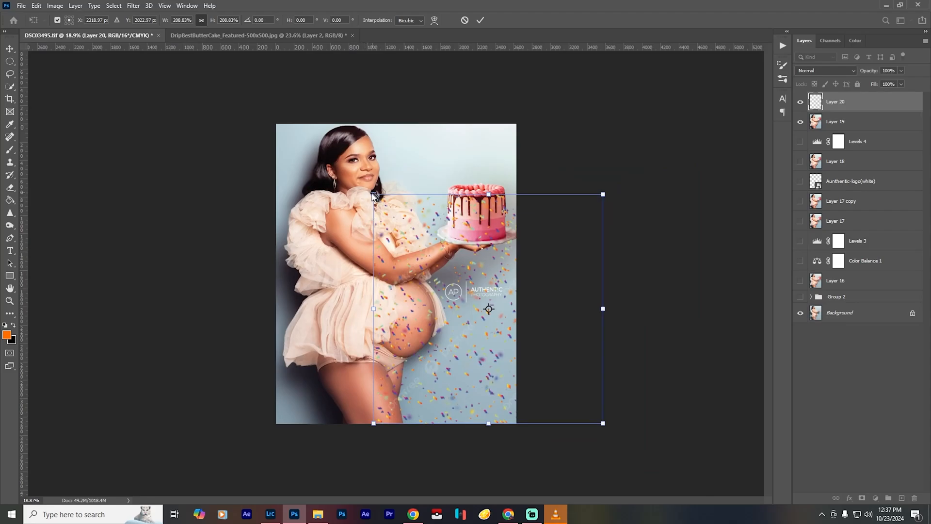
{"action": "left_click_drag", "start_coordinate": [374, 194], "coordinate": [254, 139]}
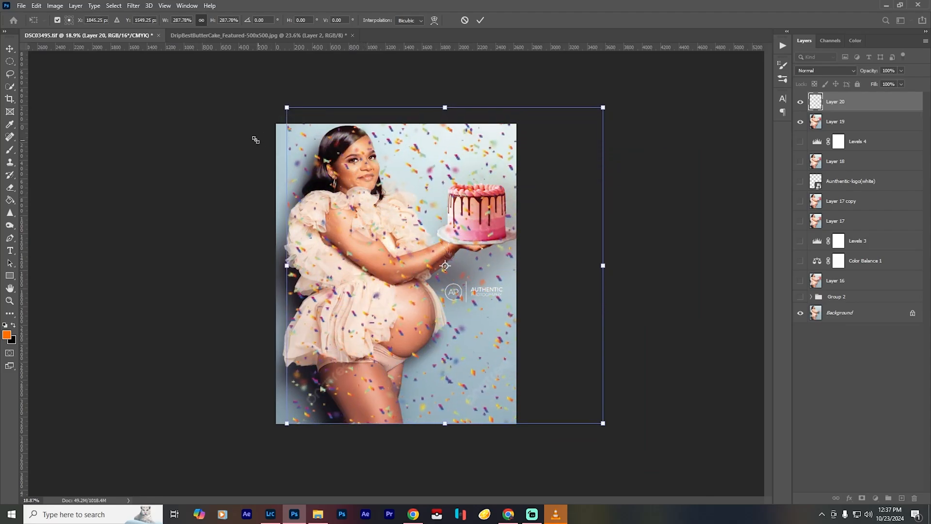
{"action": "left_click_drag", "start_coordinate": [463, 213], "coordinate": [417, 214]}
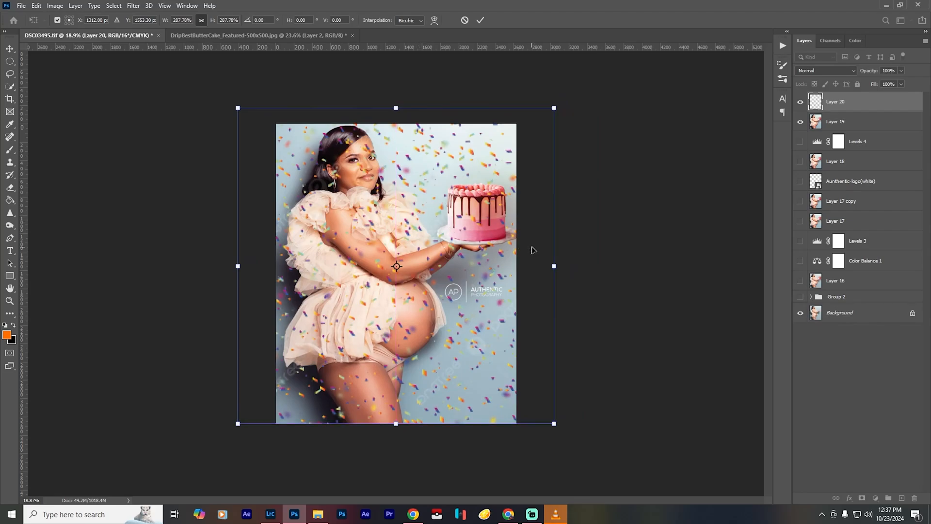
{"action": "key", "text": "Return"}
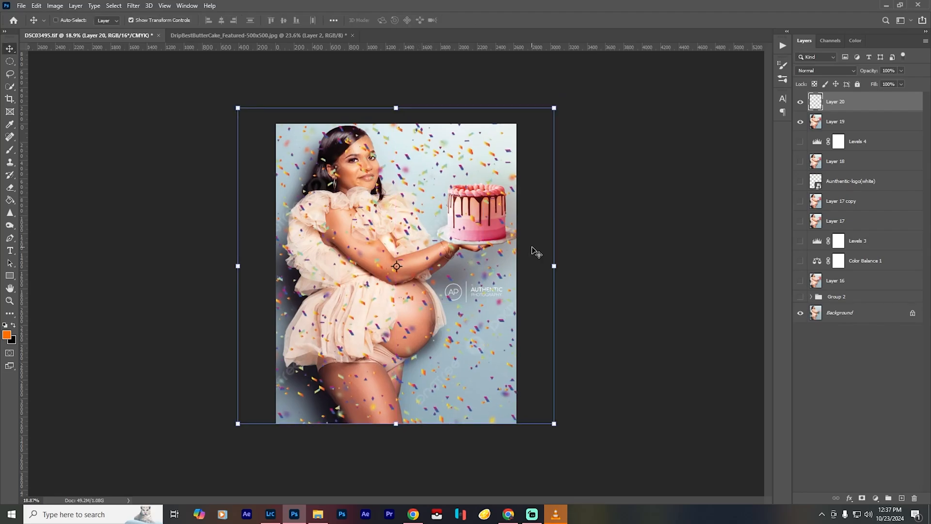
{"action": "scroll", "coordinate": [536, 252], "scroll_direction": "up", "scroll_amount": 2}
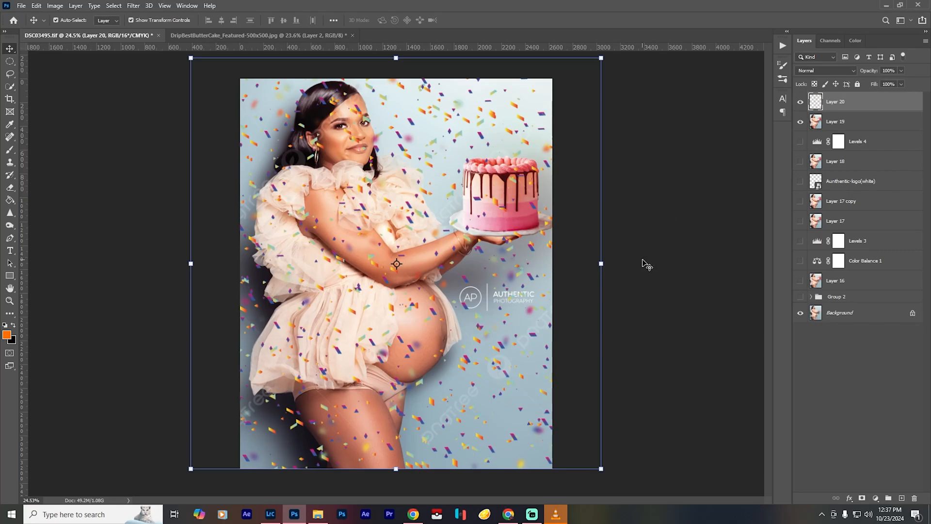
- Toggle the confetti layer's visibility to compare the portrait with and without it, and duplicate Layer 19
{"action": "key", "text": "b"}
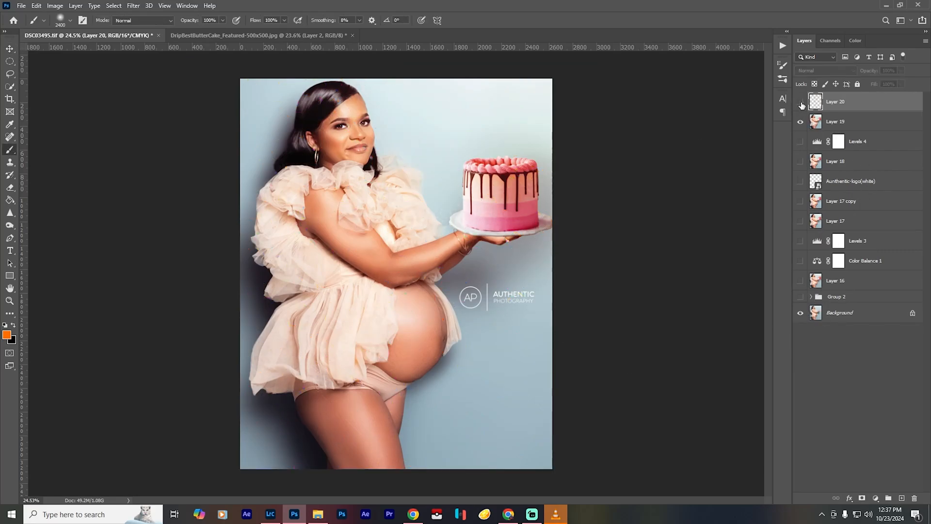
{"action": "left_click", "coordinate": [802, 106]}
{"action": "left_click", "coordinate": [802, 106]}
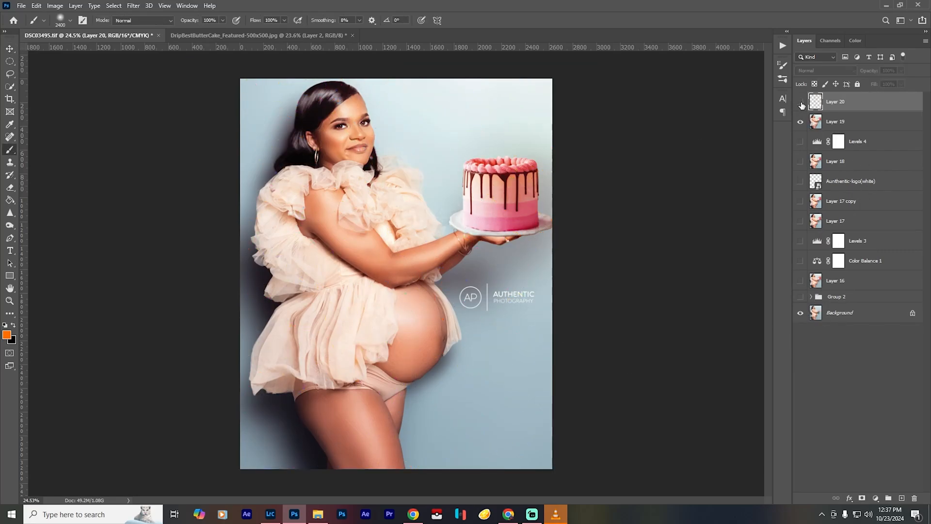
{"action": "left_click", "coordinate": [818, 125]}
{"action": "key", "text": "ctrl+j"}
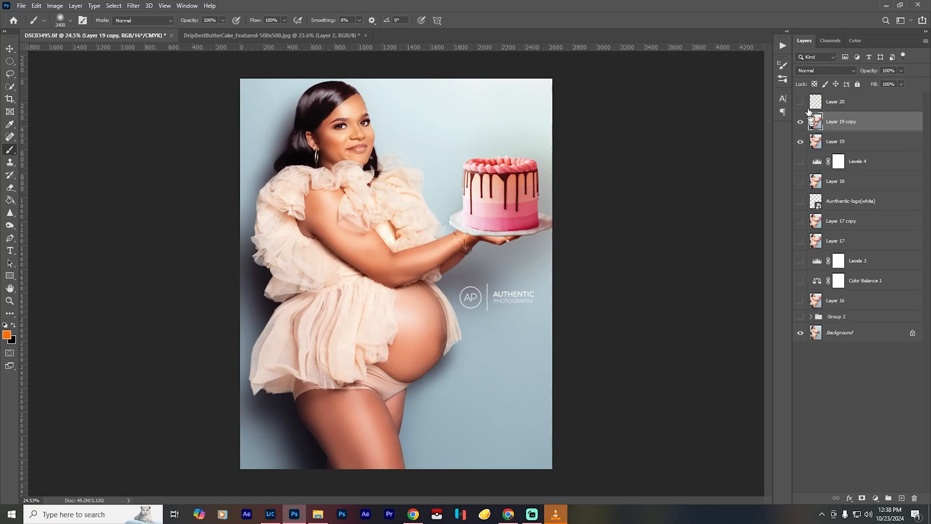
- Delete the confetti Layer 20 and the duplicate of Layer 19
{"action": "left_click", "coordinate": [836, 104]}
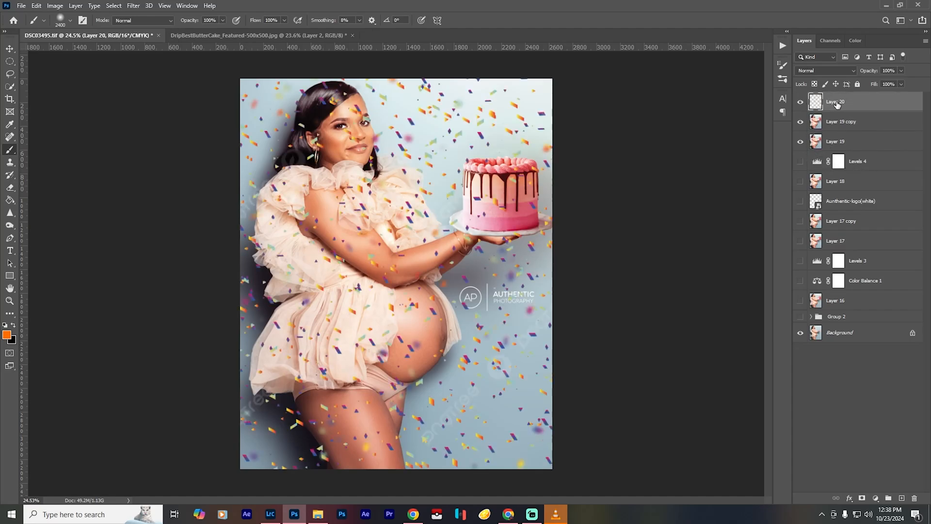
{"action": "key", "text": "Delete"}
- Delete Layer 19, the Levels 4 adjustment and Layer 18 from the top of the layer stack
{"action": "key", "text": "Delete"}
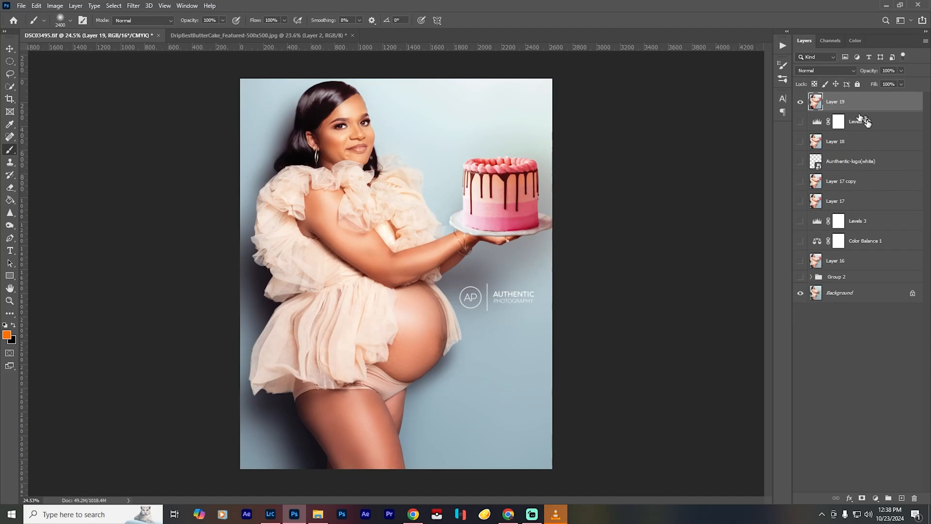
{"action": "key", "text": "Delete"}
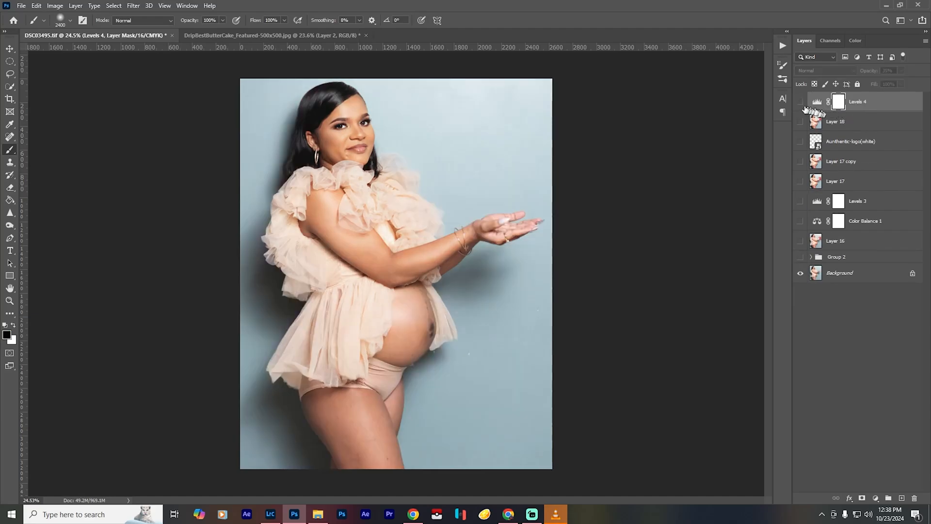
{"action": "left_click", "coordinate": [801, 122]}
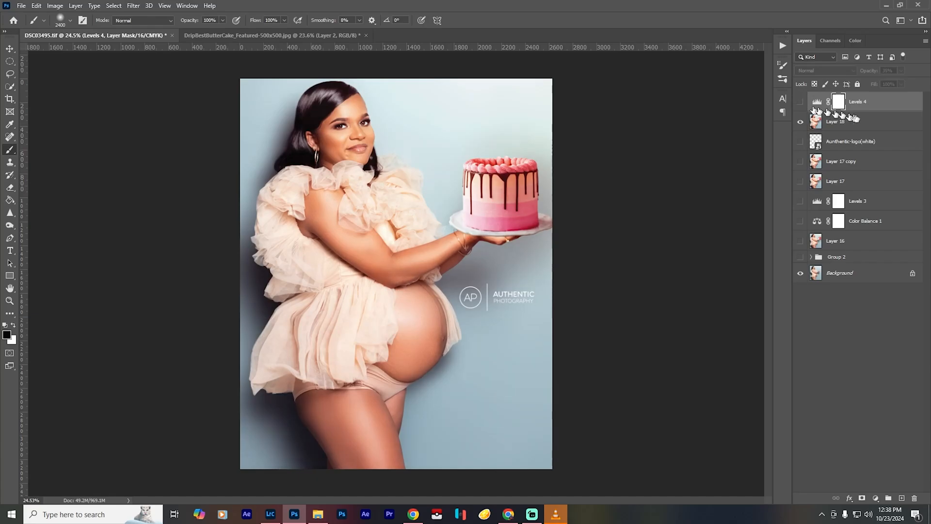
{"action": "key", "text": "Delete"}
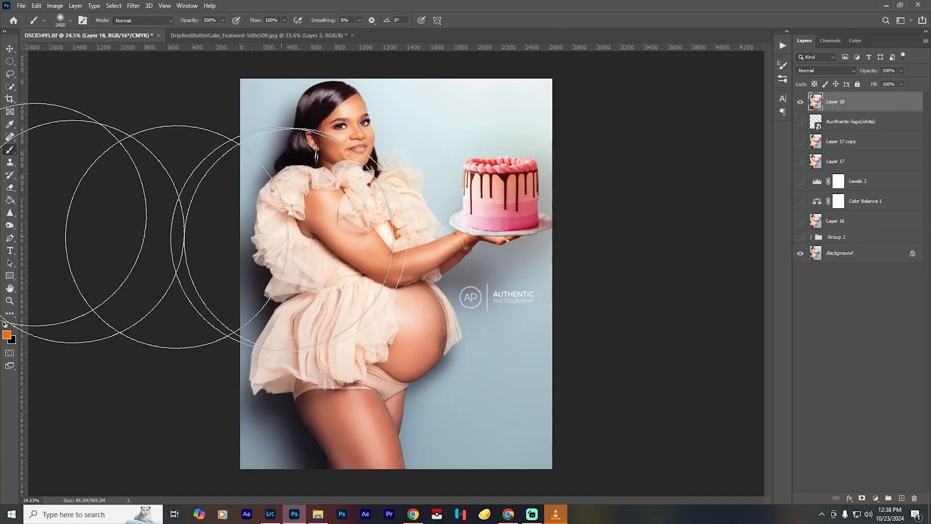
{"action": "key", "text": "Delete"}
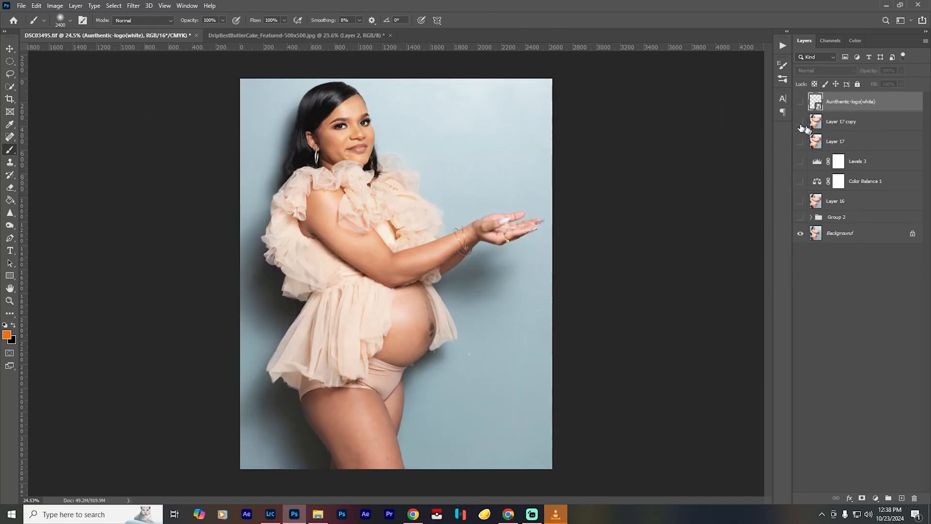
- Show Layer 17 copy, toggle the white logo's visibility to check it, and duplicate Layer 17 copy
{"action": "left_click", "coordinate": [801, 122]}
{"action": "left_click", "coordinate": [800, 103]}
{"action": "left_click", "coordinate": [800, 103]}
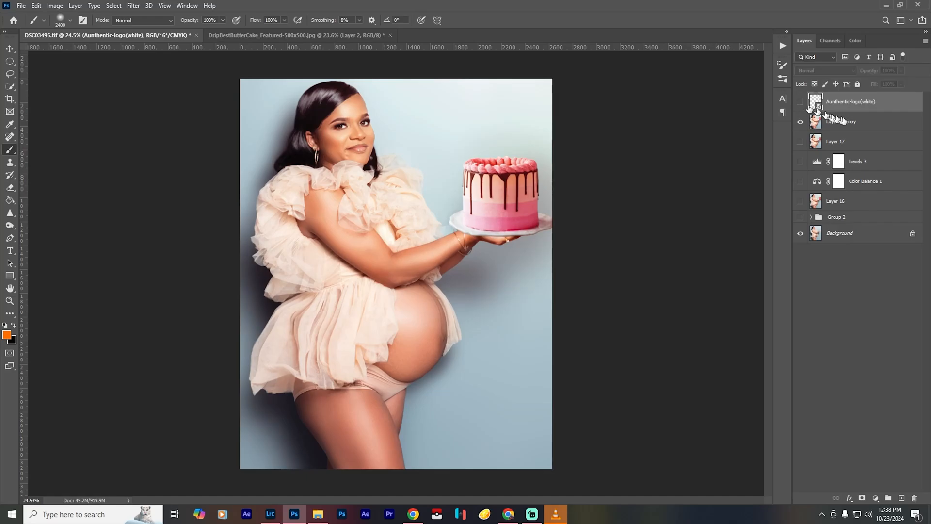
{"action": "left_click", "coordinate": [846, 124]}
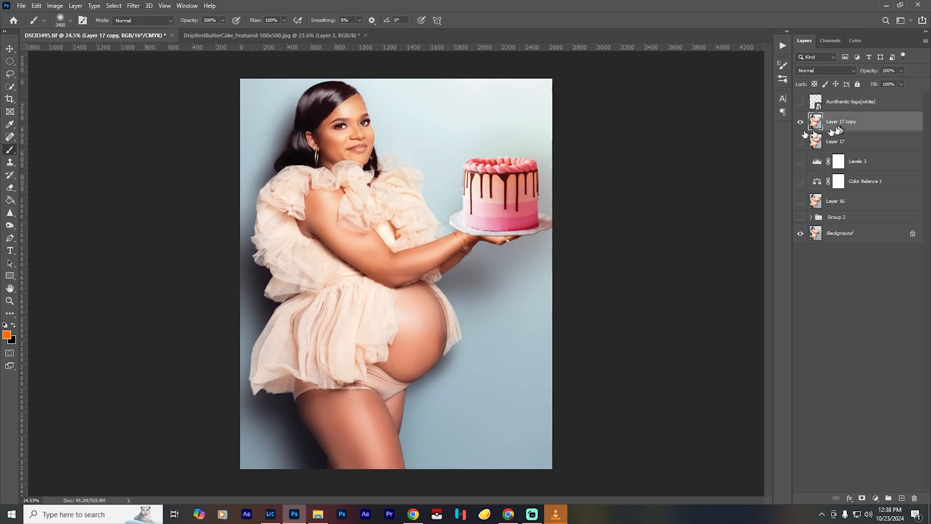
{"action": "key", "text": "ctrl+j"}
- Select the woman and cake as the subject on Layer 17 copy 2 and expand the selection by 7 pixels
{"action": "left_click", "coordinate": [114, 6]}
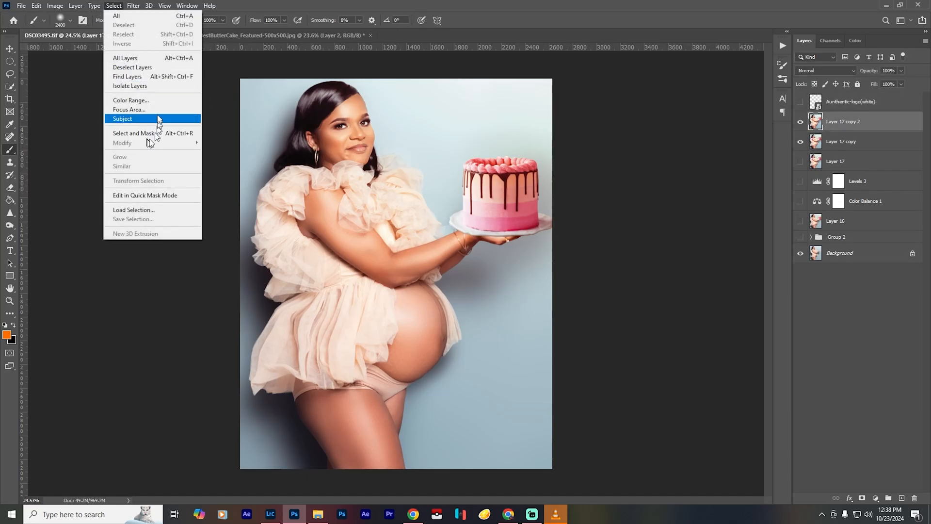
{"action": "left_click", "coordinate": [158, 118]}
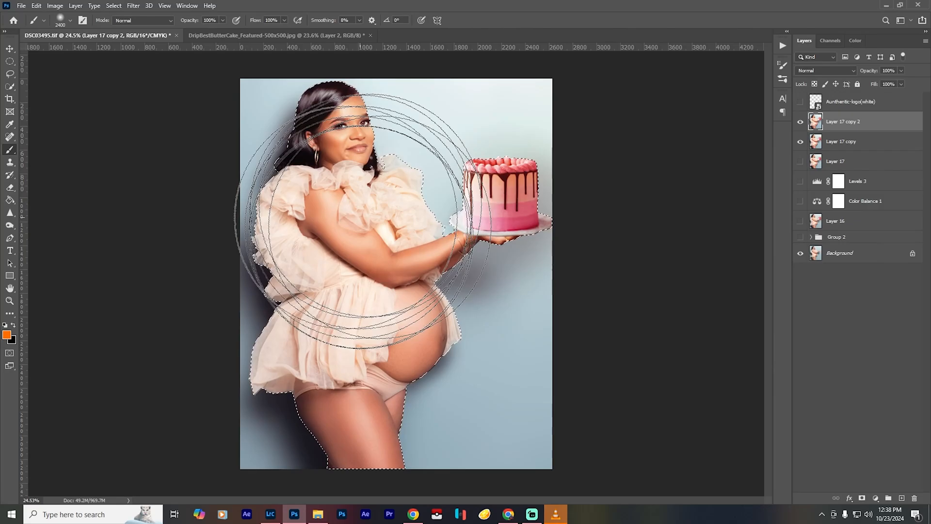
{"action": "left_click", "coordinate": [12, 88]}
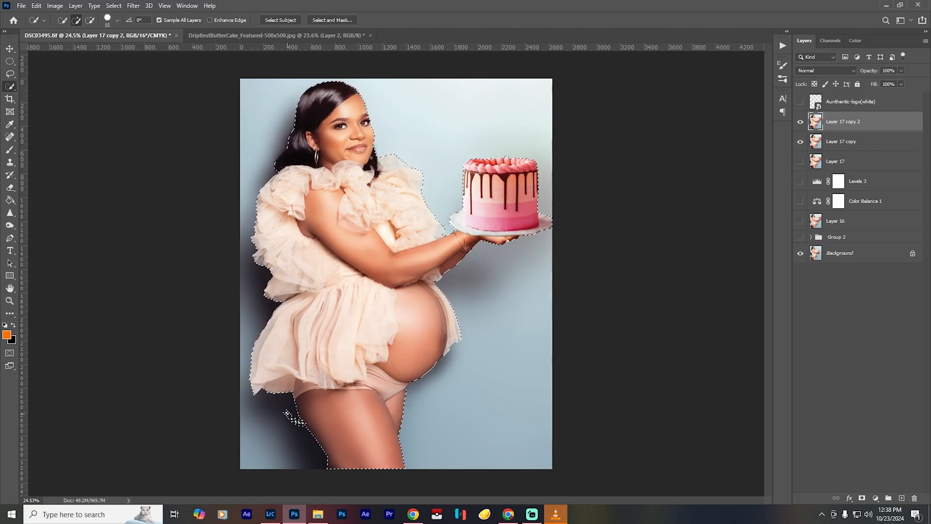
{"action": "left_click", "coordinate": [113, 5]}
{"action": "mouse_move", "coordinate": [170, 145]}
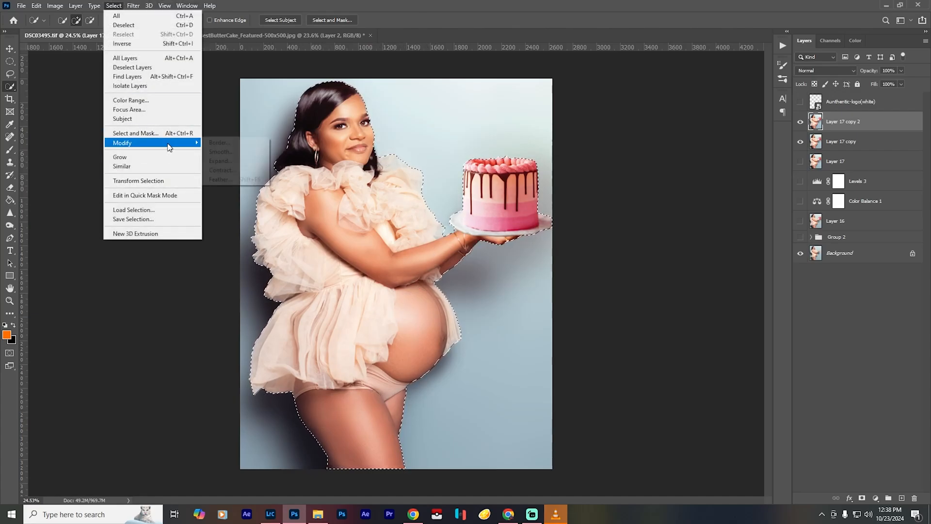
{"action": "left_click", "coordinate": [221, 160]}
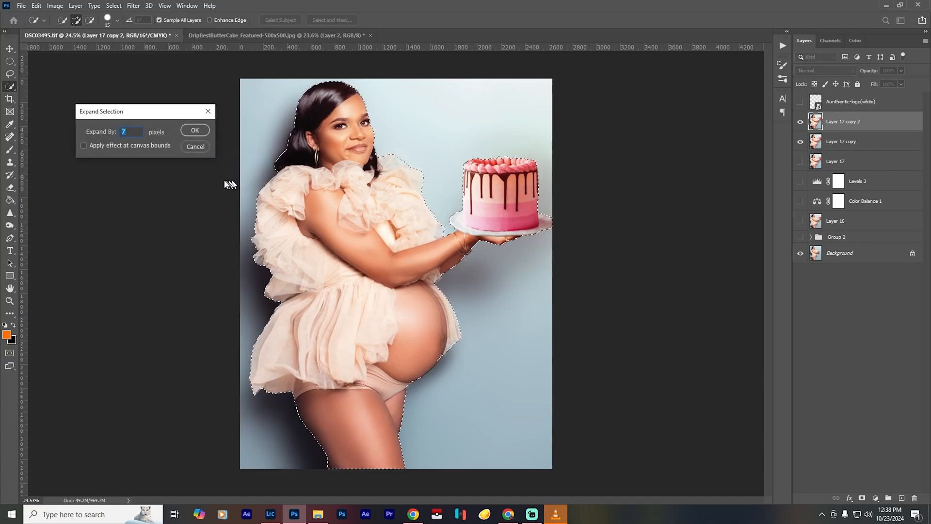
{"action": "key", "text": "Return"}
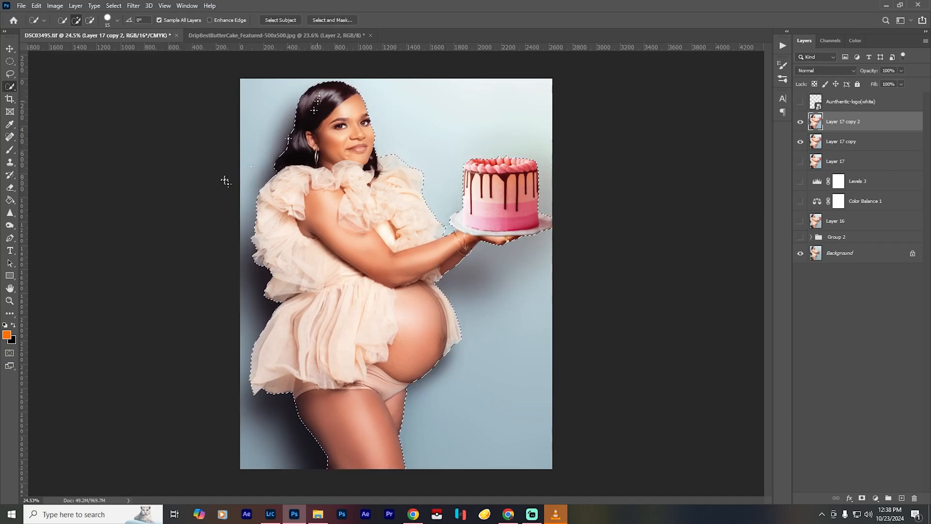
- Copy the selected subject to a new layer and hide all the layers beneath it
{"action": "key", "text": "ctrl+j"}
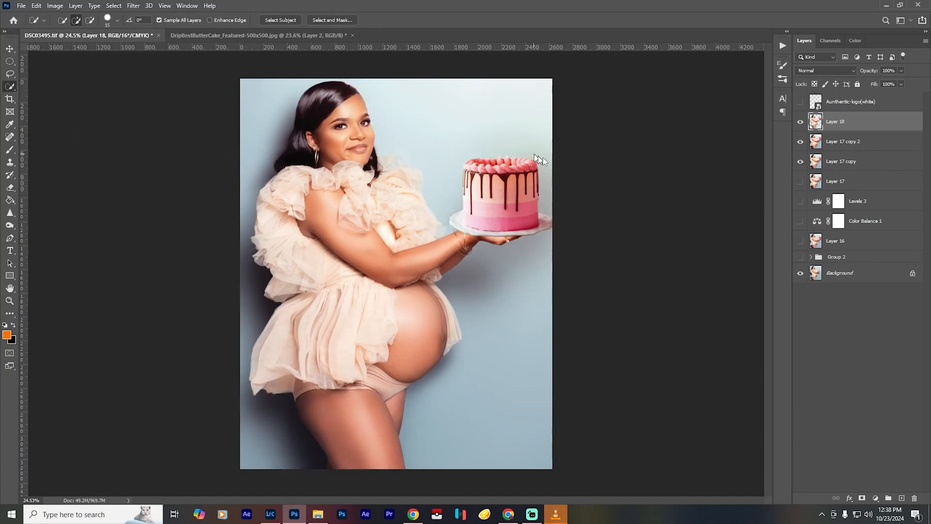
{"action": "left_click_drag", "start_coordinate": [801, 143], "coordinate": [800, 290]}
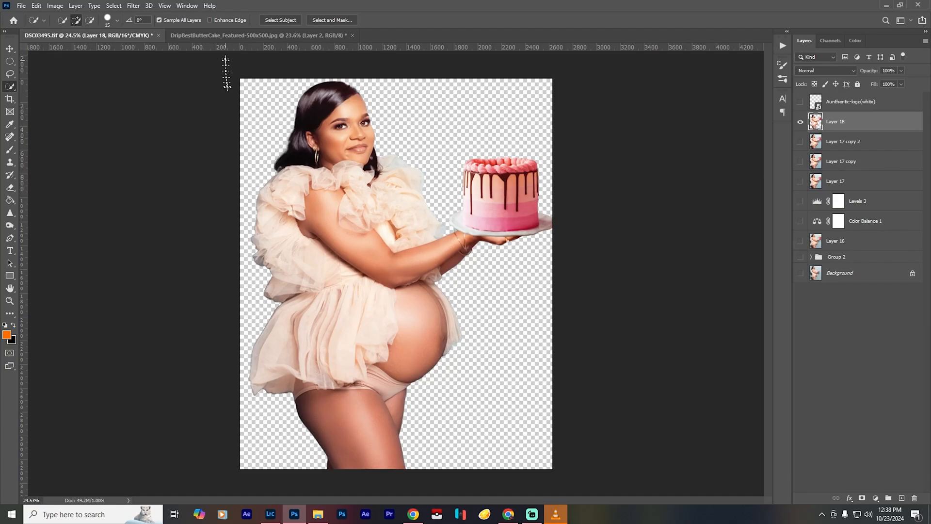
- Close the DripBestButterCake_Featured-500x500.jpg document without saving its changes
{"action": "left_click", "coordinate": [228, 35]}
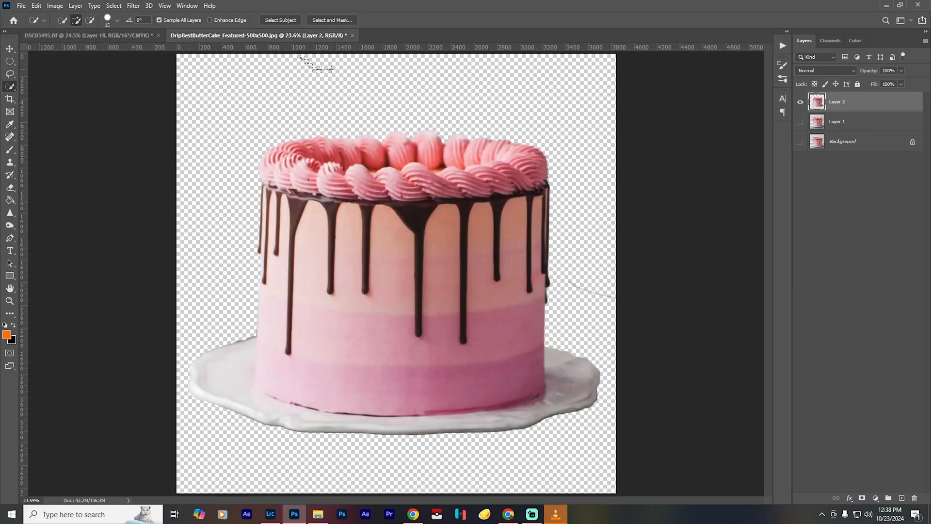
{"action": "left_click", "coordinate": [352, 36]}
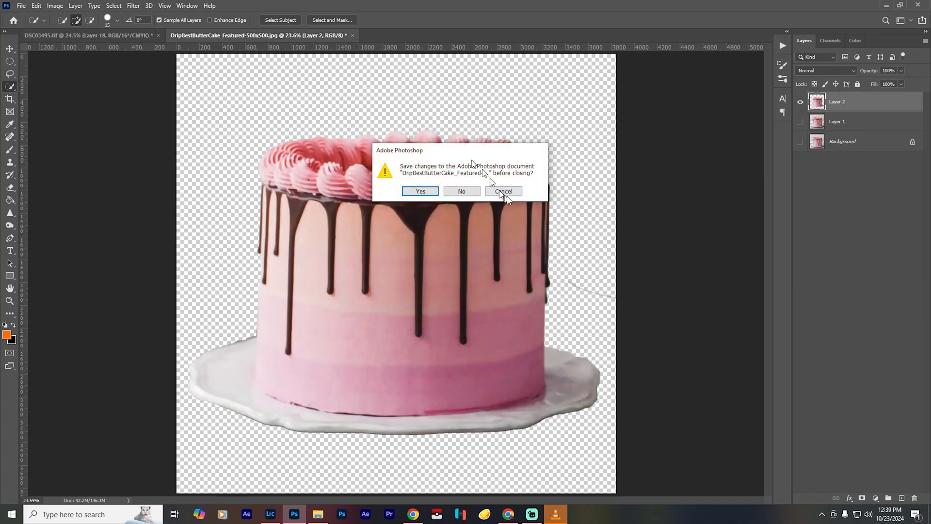
{"action": "left_click", "coordinate": [462, 191]}
- Open the image pngtree-confetti-trasparent-background-png-image_8964938 from the Downloads folder
{"action": "left_click", "coordinate": [22, 5]}
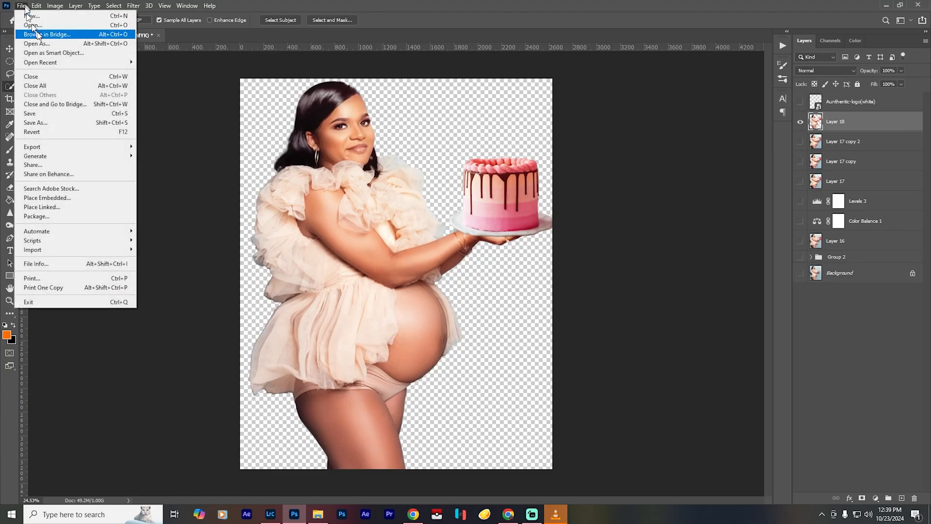
{"action": "left_click", "coordinate": [44, 30]}
{"action": "left_click", "coordinate": [168, 136]}
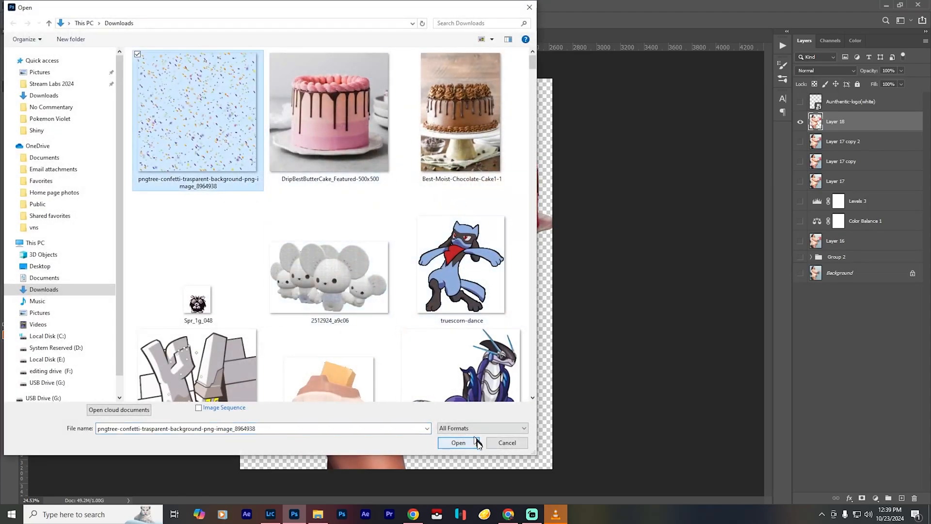
{"action": "left_click", "coordinate": [458, 442]}
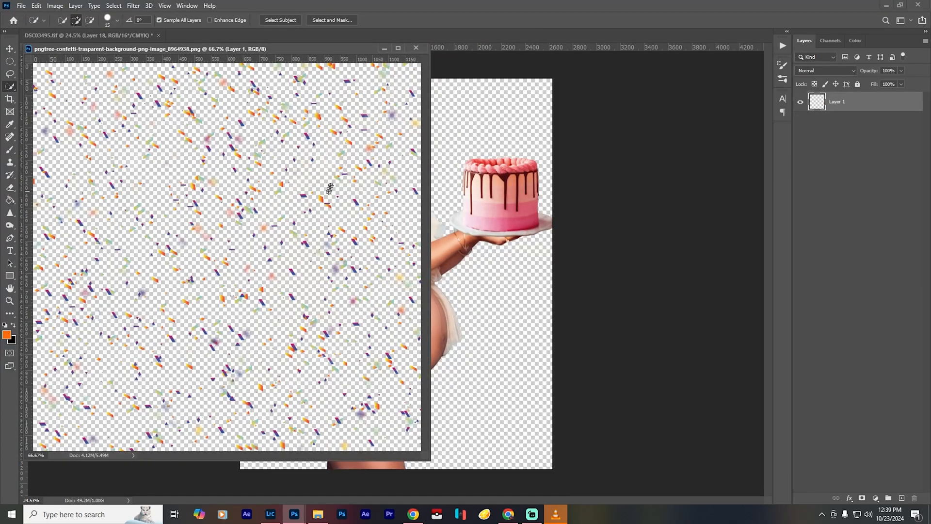
- Bring the confetti into the portrait document, accepting the color profile conversion, and place its layer beneath the Layer 18 cutout
{"action": "key", "text": "v"}
{"action": "left_click_drag", "start_coordinate": [306, 199], "coordinate": [487, 237]}
{"action": "left_click", "coordinate": [460, 199]}
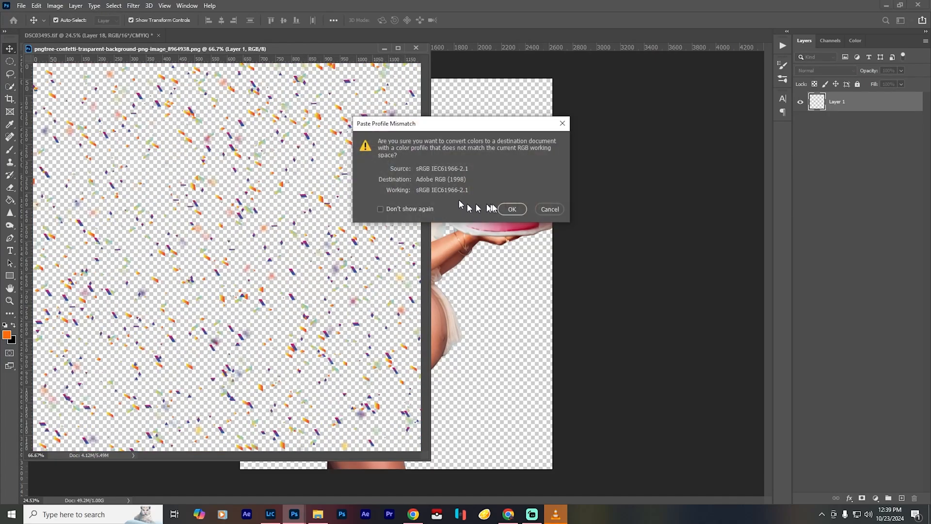
{"action": "left_click", "coordinate": [509, 208]}
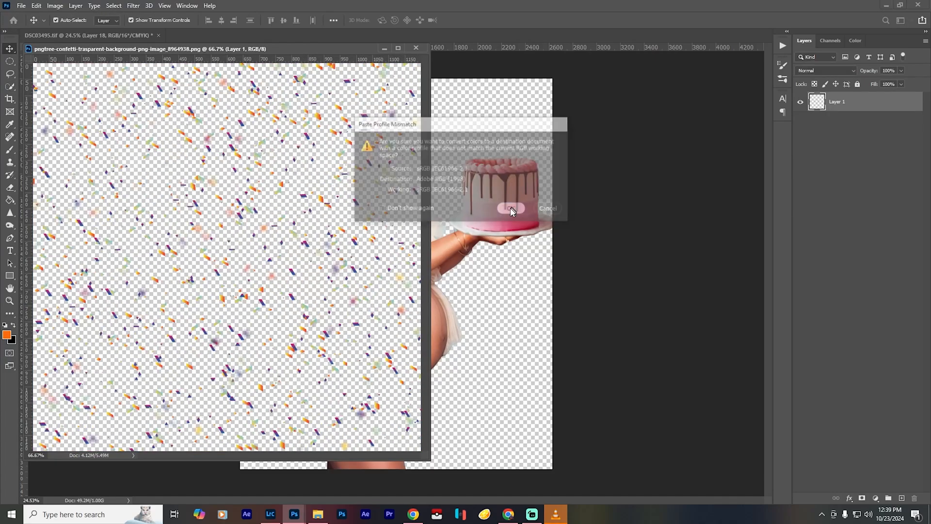
{"action": "left_click", "coordinate": [384, 48]}
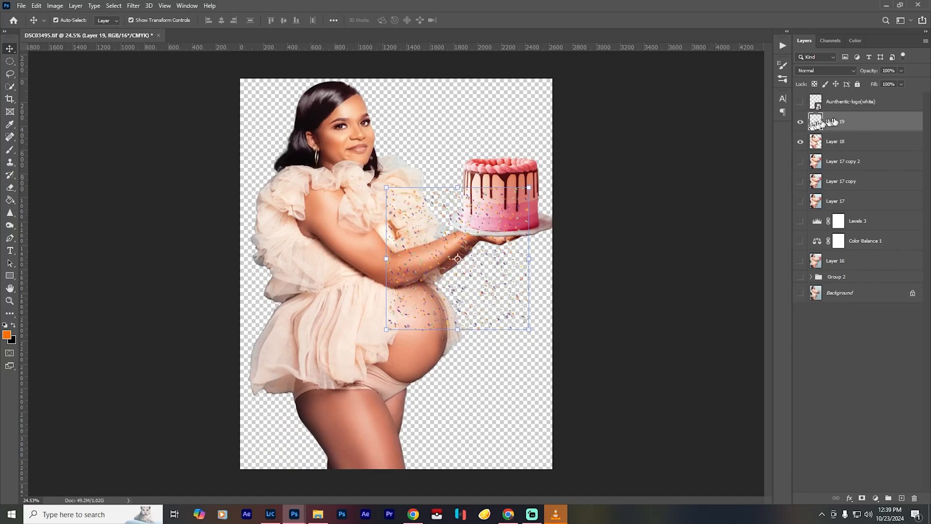
{"action": "left_click_drag", "start_coordinate": [833, 121], "coordinate": [835, 152]}
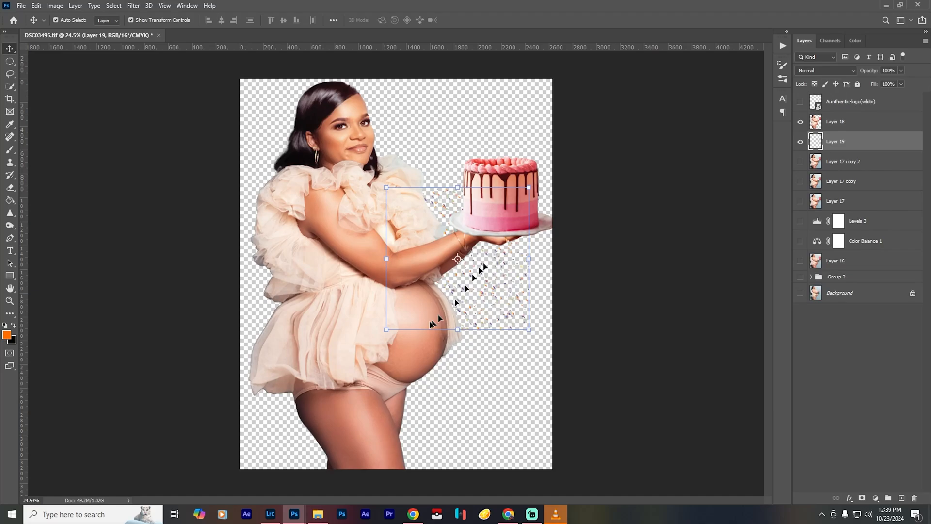
- Enlarge the confetti proportionally to cover the whole canvas behind the woman and show Layer 17 copy 2
{"action": "left_click_drag", "start_coordinate": [387, 329], "coordinate": [234, 481]}
{"action": "left_click_drag", "start_coordinate": [528, 187], "coordinate": [655, 63]}
{"action": "left_click_drag", "start_coordinate": [500, 115], "coordinate": [438, 117]}
{"action": "left_click", "coordinate": [800, 162]}
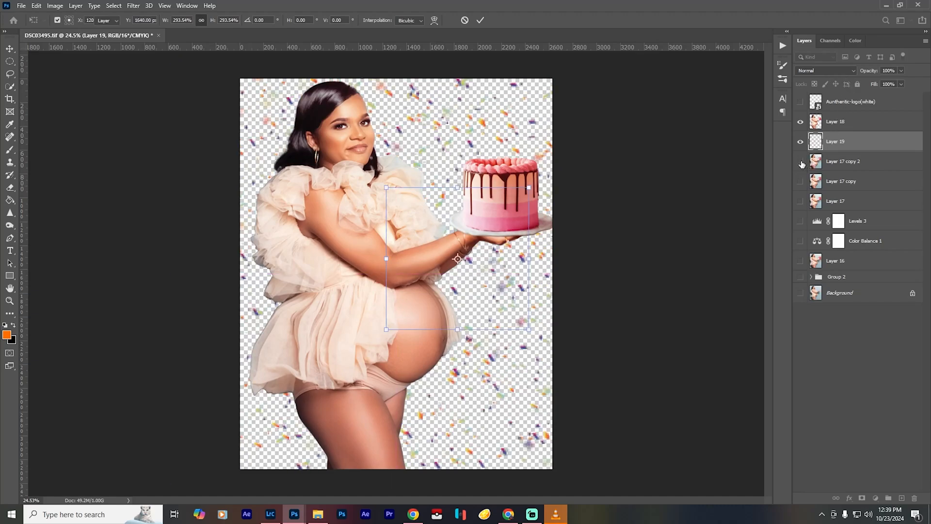
{"action": "left_click", "coordinate": [800, 162]}
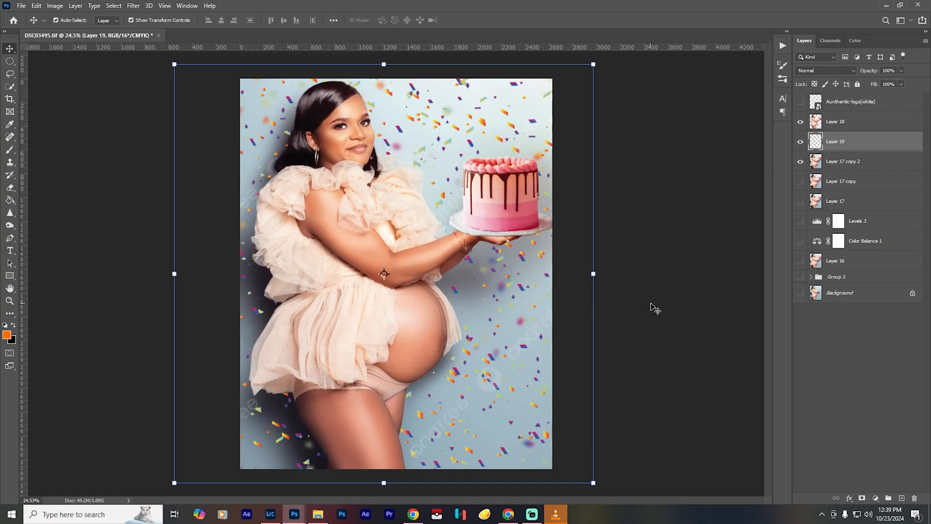
- Preview Gaussian Blur radii of 23 and 76 pixels on the Layer 19 confetti, and apply a much lighter blur
{"action": "key", "text": "ctrl+alt+f"}
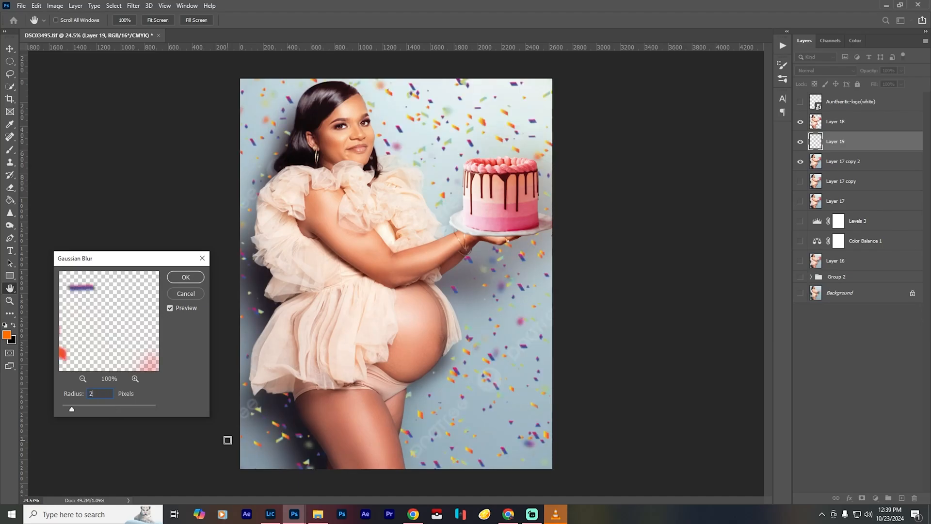
{"action": "type", "text": "3"}
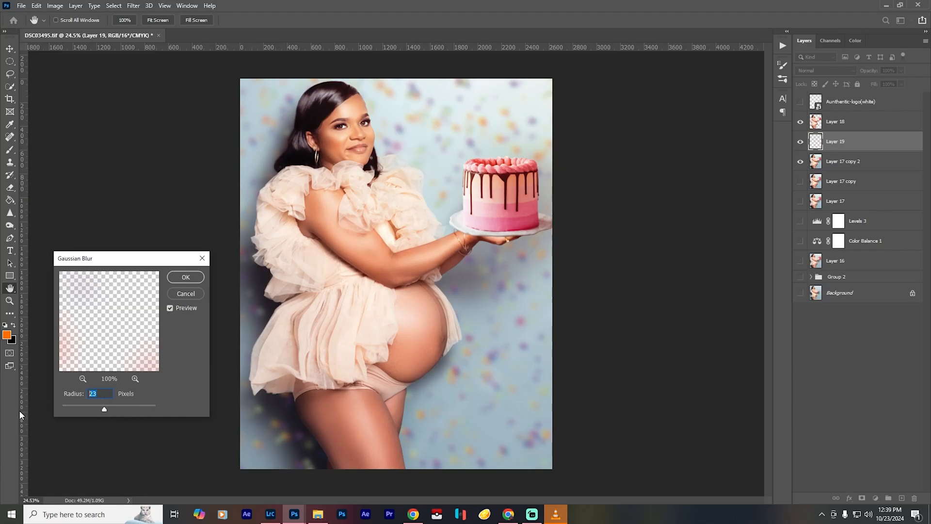
{"action": "type", "text": "76"}
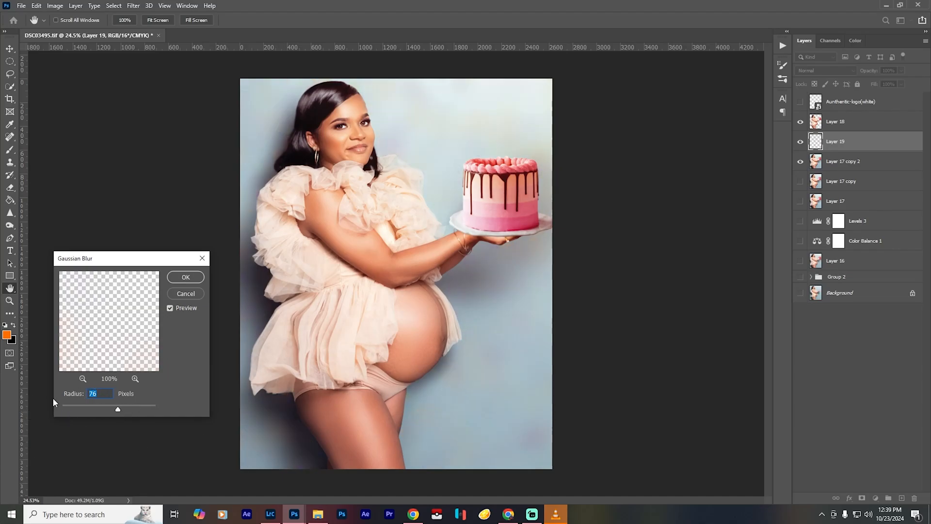
{"action": "key", "text": "Return"}
{"action": "key", "text": "v"}
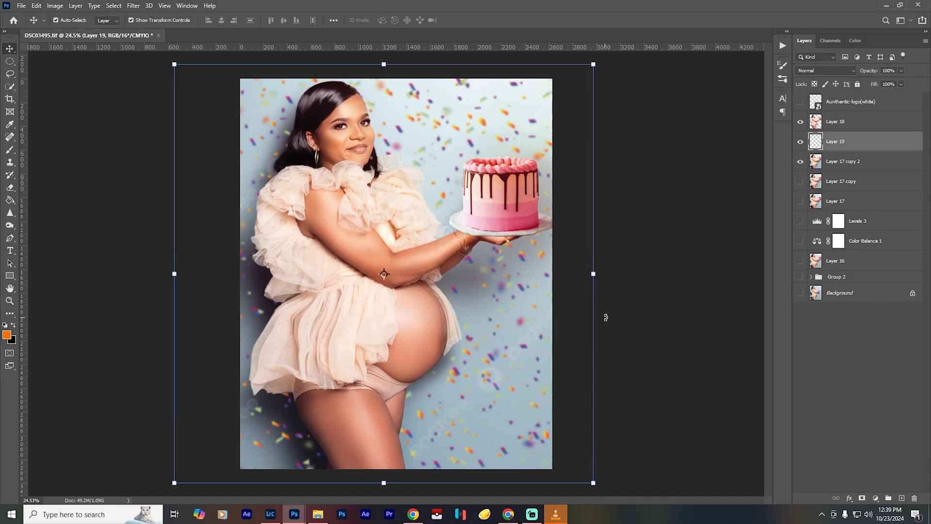
- Add a layer mask to Layer 19 and paint black at 40% opacity over the watermark areas beside the belly and shoulder
{"action": "key", "text": "b"}
{"action": "key", "text": "bracketleft"}
{"action": "key", "text": "bracketleft"}
{"action": "key", "text": "bracketleft"}
{"action": "key", "text": "bracketleft"}
{"action": "key", "text": "bracketleft"}
{"action": "key", "text": "bracketleft"}
{"action": "key", "text": "bracketleft"}
{"action": "key", "text": "bracketleft"}
{"action": "key", "text": "bracketleft"}
{"action": "key", "text": "bracketleft"}
{"action": "key", "text": "bracketleft"}
{"action": "key", "text": "bracketleft"}
{"action": "key", "text": "bracketleft"}
{"action": "key", "text": "bracketleft"}
{"action": "key", "text": "bracketleft"}
{"action": "key", "text": "bracketleft"}
{"action": "key", "text": "bracketleft"}
{"action": "key", "text": "bracketleft"}
{"action": "key", "text": "bracketleft"}
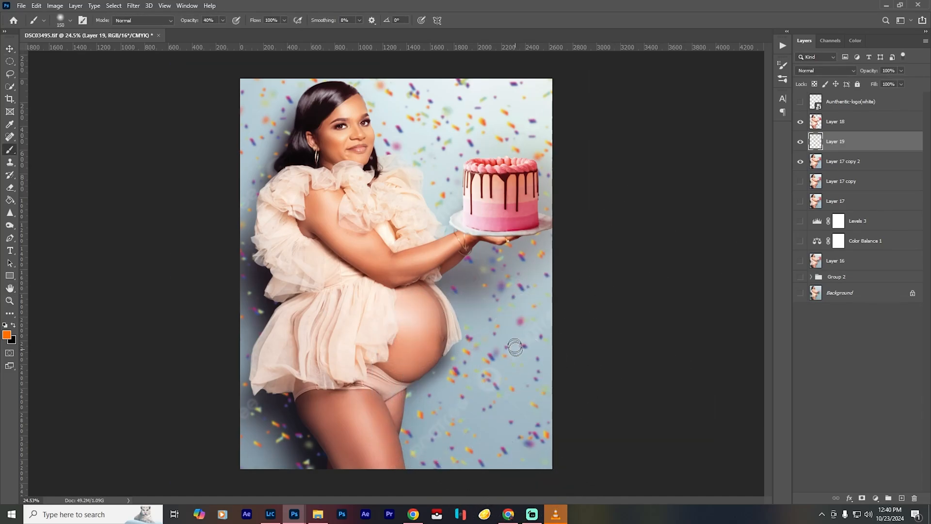
{"action": "left_click", "coordinate": [862, 499]}
{"action": "key", "text": "d"}
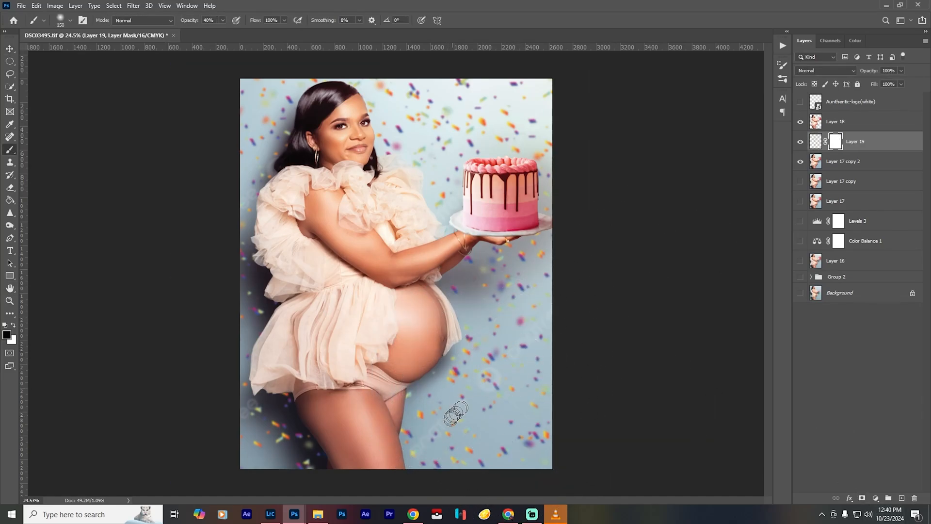
{"action": "key", "text": "bracketright"}
{"action": "key", "text": "bracketright"}
{"action": "key", "text": "bracketright"}
{"action": "key", "text": "bracketright"}
{"action": "key", "text": "bracketright"}
{"action": "key", "text": "bracketright"}
{"action": "left_click_drag", "start_coordinate": [543, 338], "coordinate": [507, 367]}
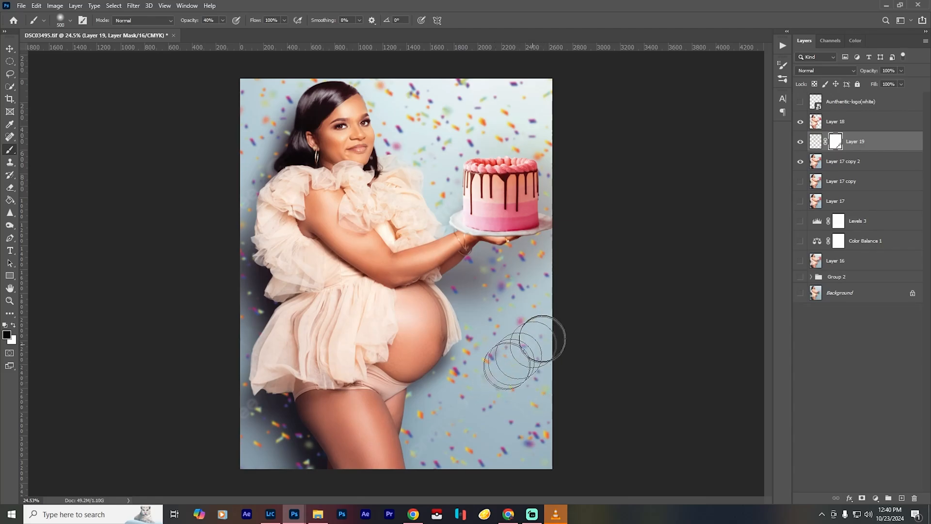
{"action": "left_click_drag", "start_coordinate": [230, 194], "coordinate": [265, 192]}
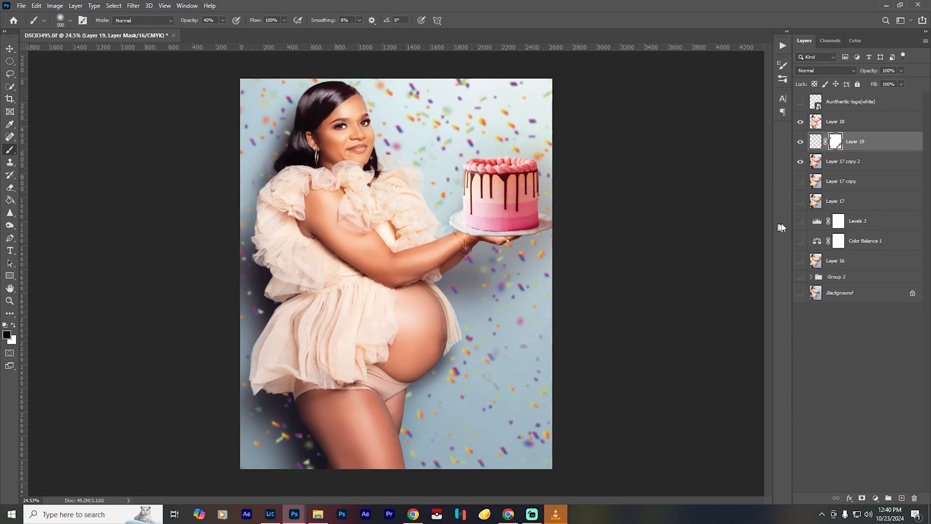
- Duplicate the confetti Layer 19 above Layer 18 and reorient the copy with Free Transform
{"action": "left_click_drag", "start_coordinate": [843, 127], "coordinate": [849, 117]}
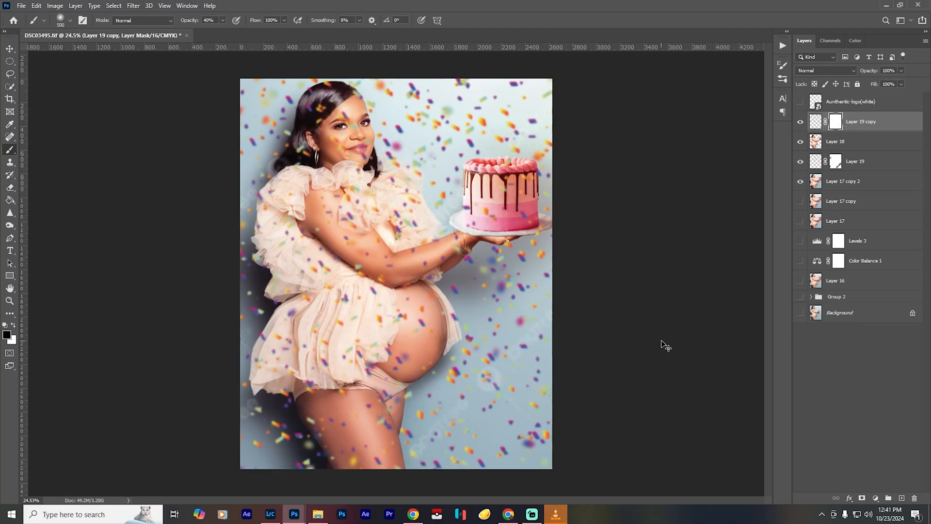
{"action": "key", "text": "ctrl+t"}
{"action": "right_click", "coordinate": [470, 318]}
{"action": "left_click", "coordinate": [504, 482]}
{"action": "key", "text": "Return"}
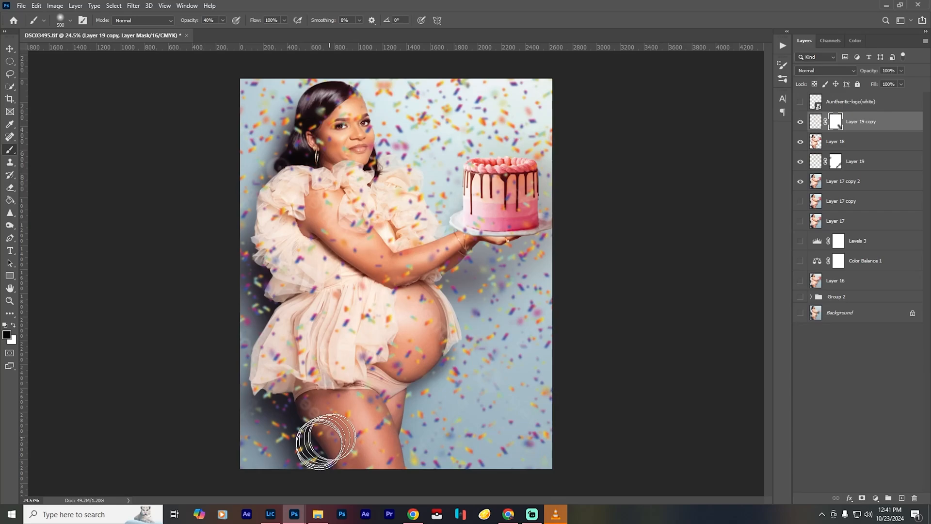
- Paint black on the Layer 19 copy's mask at 40% and 30% opacity to thin the confetti over the woman's face and body
{"action": "key", "text": "bracketleft"}
{"action": "key", "text": "bracketleft"}
{"action": "key", "text": "bracketleft"}
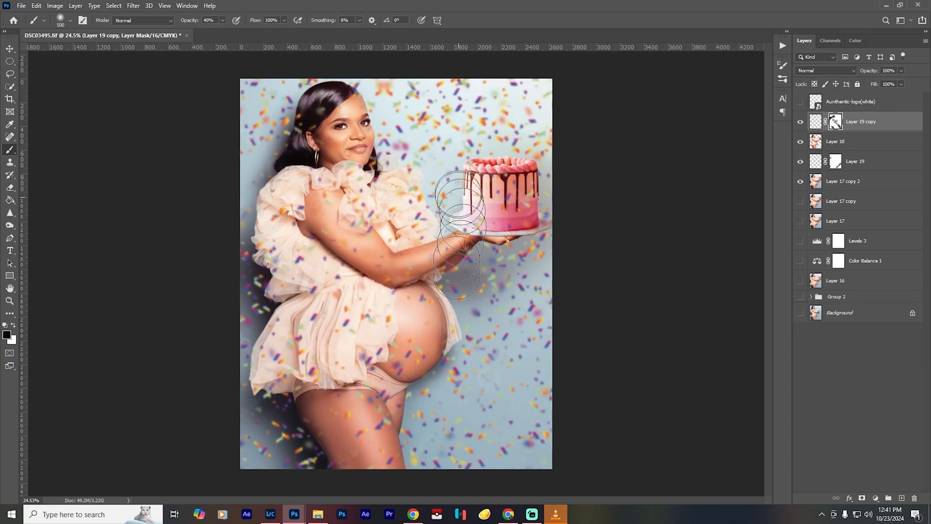
{"action": "key", "text": "bracketright"}
{"action": "key", "text": "bracketright"}
{"action": "key", "text": "bracketright"}
{"action": "key", "text": "bracketright"}
{"action": "key", "text": "bracketright"}
{"action": "key", "text": "bracketright"}
{"action": "key", "text": "0"}
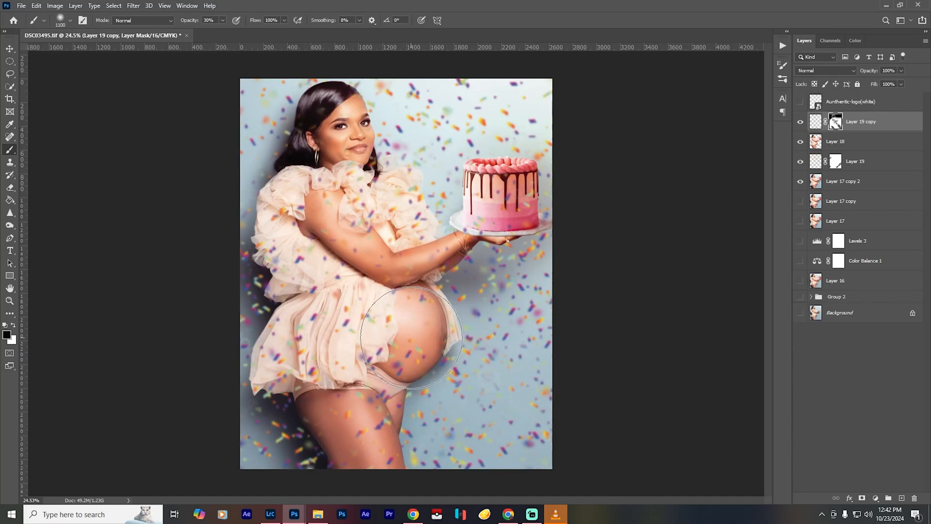
{"action": "key", "text": "3"}
- Preview Overlay blending on Layer 19 copy, keep it at Normal and adjust the layer's opacity
{"action": "left_click", "coordinate": [826, 70]}
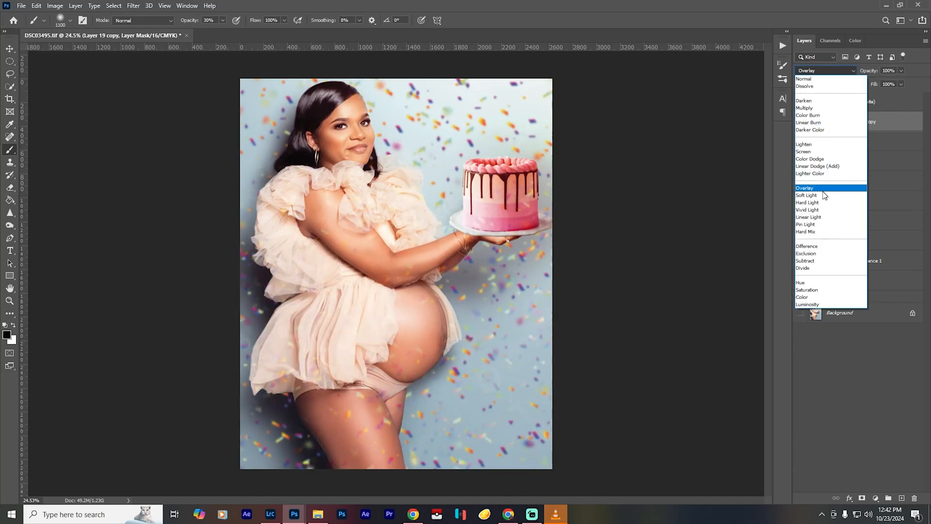
{"action": "left_click", "coordinate": [901, 71]}
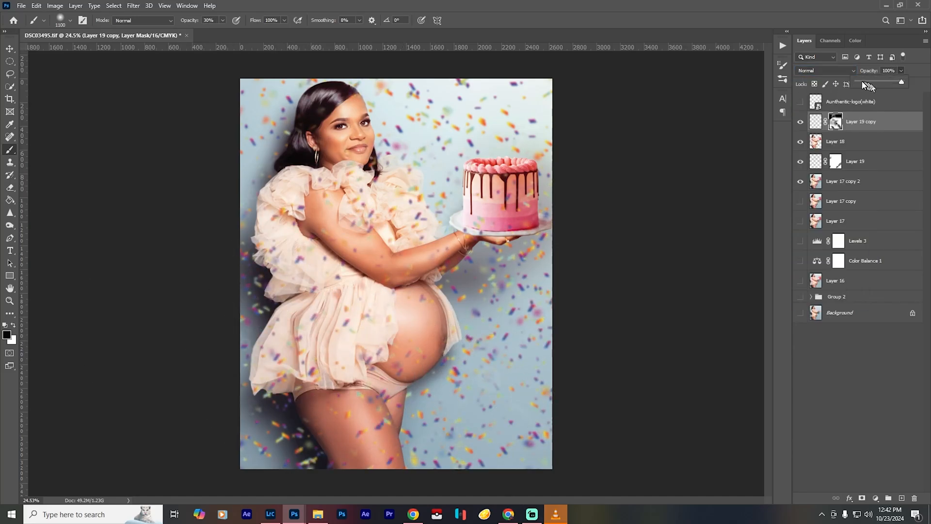
{"action": "left_click_drag", "start_coordinate": [867, 83], "coordinate": [879, 83]}
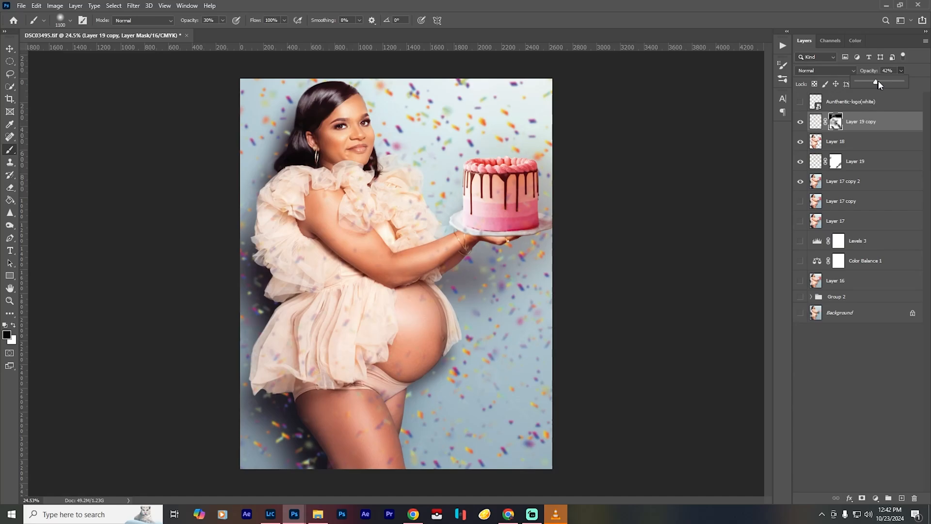
{"action": "left_click", "coordinate": [901, 391]}
- Preview Screen and similar blending modes on Layer 19, then keep it at Normal
{"action": "left_click", "coordinate": [855, 162]}
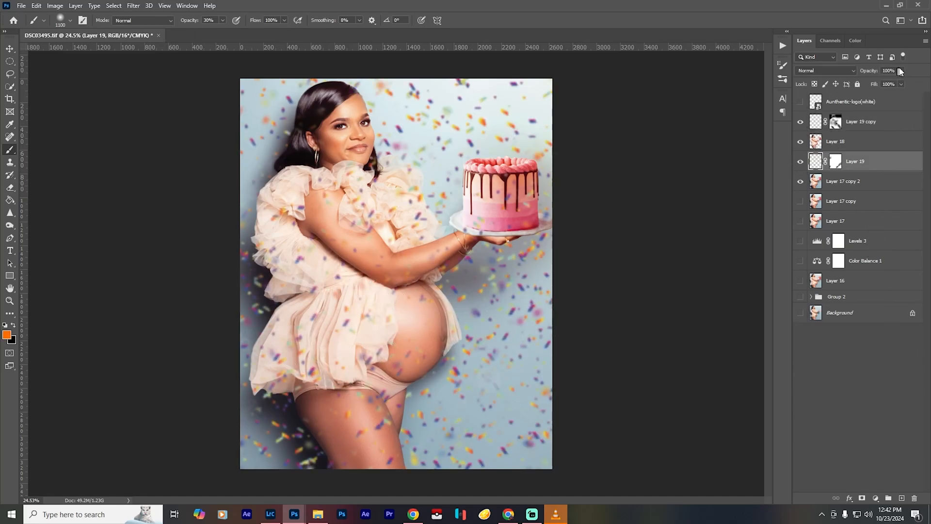
{"action": "left_click", "coordinate": [827, 71]}
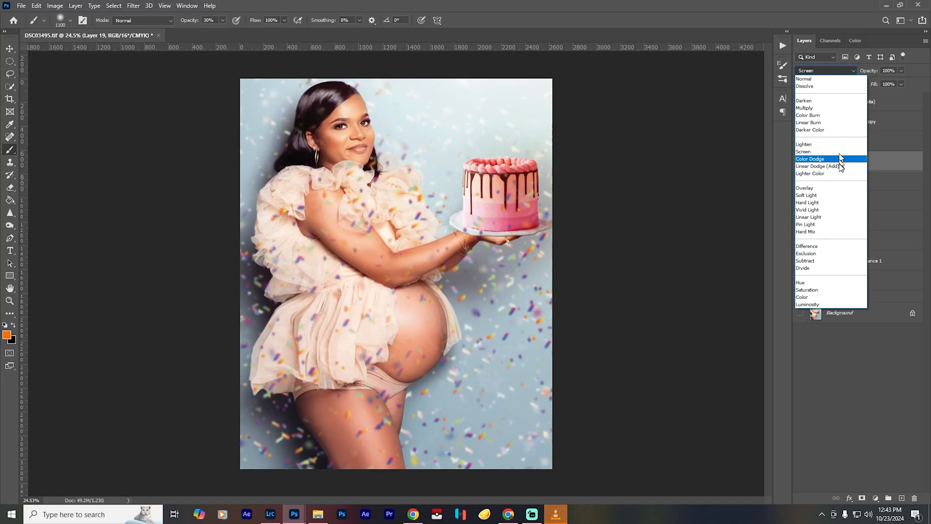
{"action": "left_click", "coordinate": [831, 79]}
- Enlarge the Layer 19 confetti with Free Transform, reposition it over the portrait and compare the image with and without it
{"action": "key", "text": "ctrl+t"}
{"action": "scroll", "coordinate": [470, 374], "scroll_direction": "down", "scroll_amount": 3}
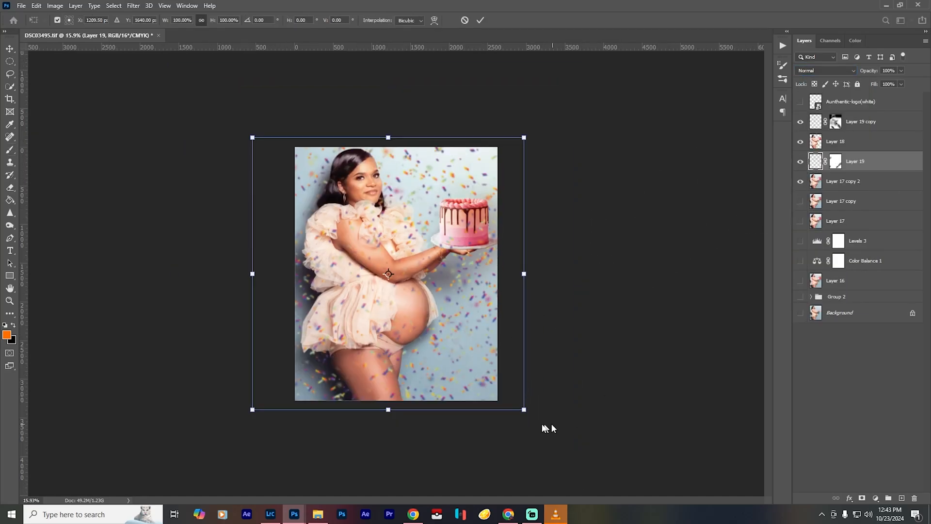
{"action": "left_click_drag", "start_coordinate": [525, 410], "coordinate": [644, 521]}
{"action": "left_click_drag", "start_coordinate": [575, 394], "coordinate": [503, 319]}
{"action": "key", "text": "Return"}
{"action": "key", "text": "ctrl+0"}
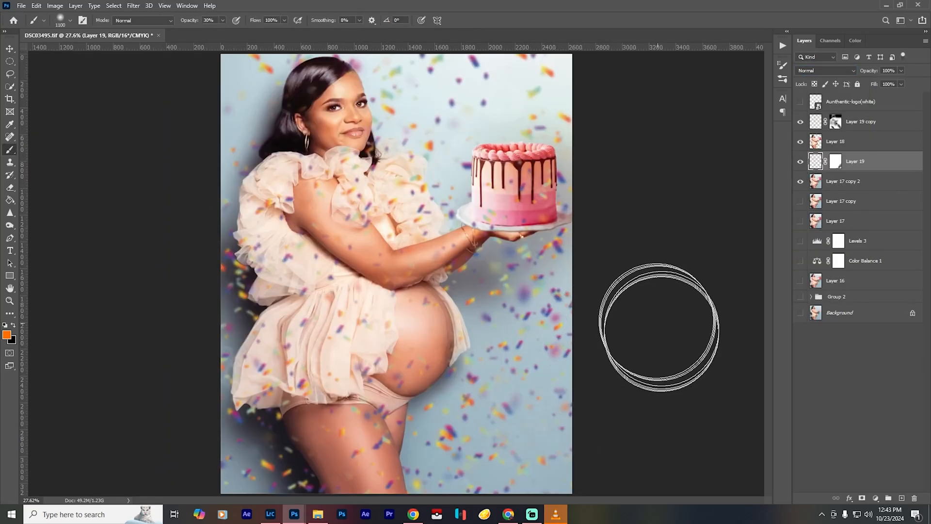
{"action": "scroll", "coordinate": [639, 341], "scroll_direction": "down", "scroll_amount": 1}
{"action": "left_click", "coordinate": [801, 162]}
{"action": "left_click", "coordinate": [801, 162]}
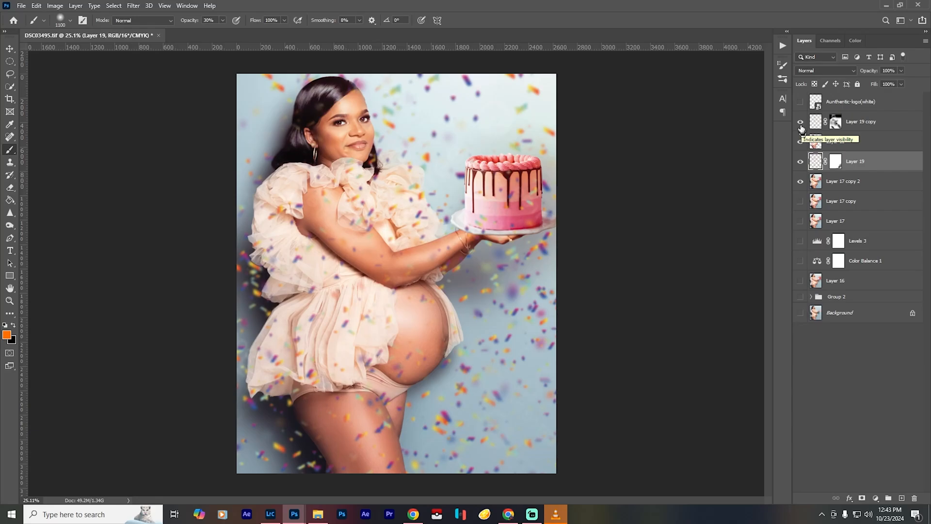
- Replace the old Layer 19 copy with a fresh duplicate of the enlarged Layer 19 above Layer 18
{"action": "left_click", "coordinate": [833, 125]}
{"action": "key", "text": "d"}
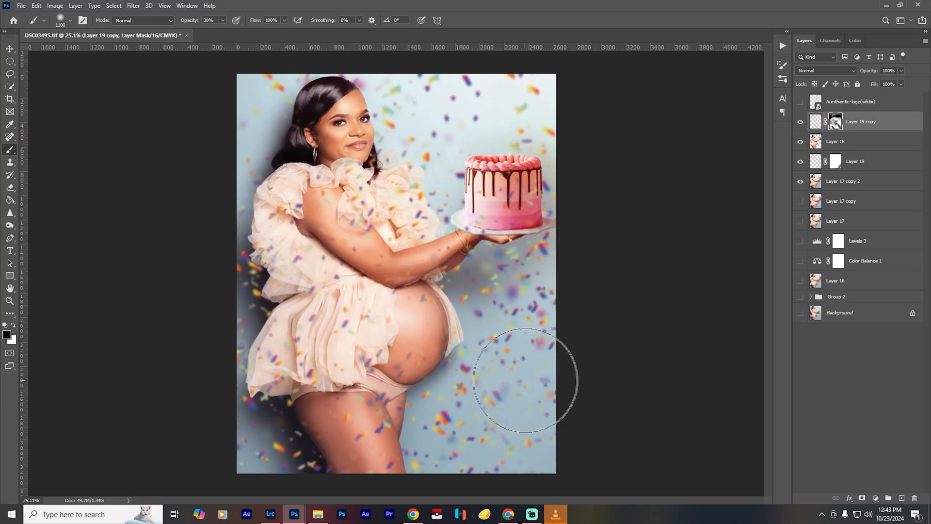
{"action": "left_click", "coordinate": [801, 121]}
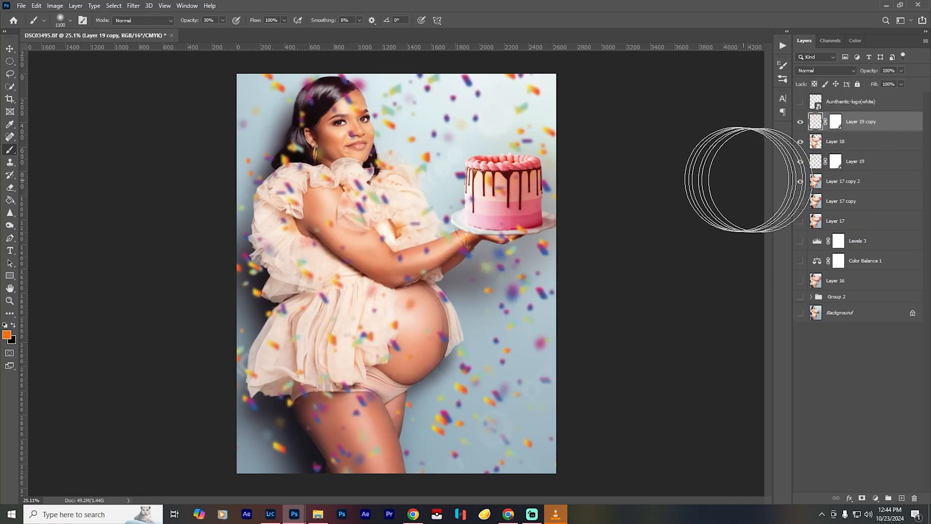
- Paint black at 30% opacity on the Layer 19 copy's mask over the woman's face, dress ruffles and the background above the cake
{"action": "left_click", "coordinate": [836, 123]}
{"action": "left_click", "coordinate": [366, 123]}
{"action": "key", "text": "bracketleft"}
{"action": "key", "text": "bracketleft"}
{"action": "key", "text": "bracketleft"}
{"action": "key", "text": "bracketleft"}
{"action": "key", "text": "bracketleft"}
{"action": "key", "text": "bracketleft"}
{"action": "key", "text": "bracketleft"}
{"action": "key", "text": "bracketleft"}
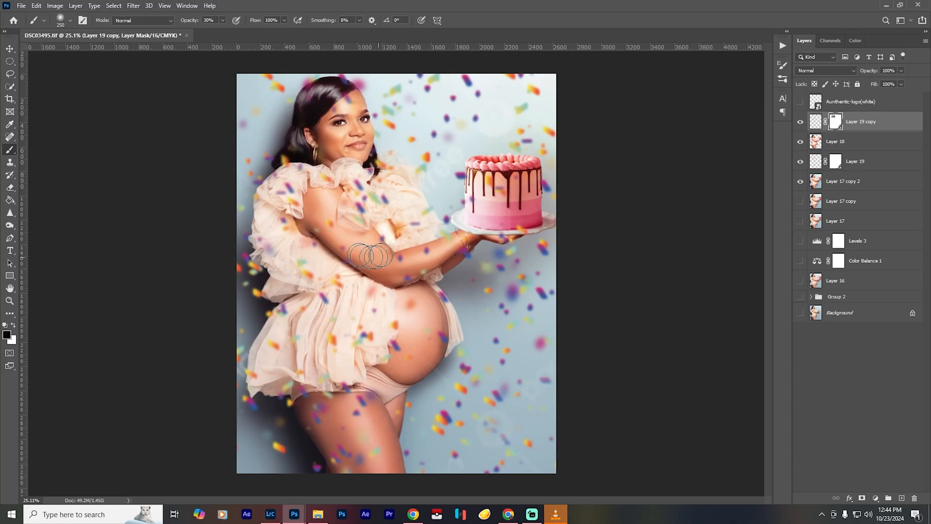
{"action": "mouse_move", "coordinate": [361, 199]}
{"action": "left_mouse_down"}
{"action": "mouse_move", "coordinate": [357, 231]}
{"action": "mouse_move", "coordinate": [382, 210]}
{"action": "left_mouse_up"}
{"action": "key", "text": "bracketright"}
{"action": "key", "text": "bracketright"}
{"action": "mouse_move", "coordinate": [437, 179]}
{"action": "left_mouse_down"}
{"action": "mouse_move", "coordinate": [476, 138]}
{"action": "mouse_move", "coordinate": [500, 138]}
{"action": "left_mouse_up"}
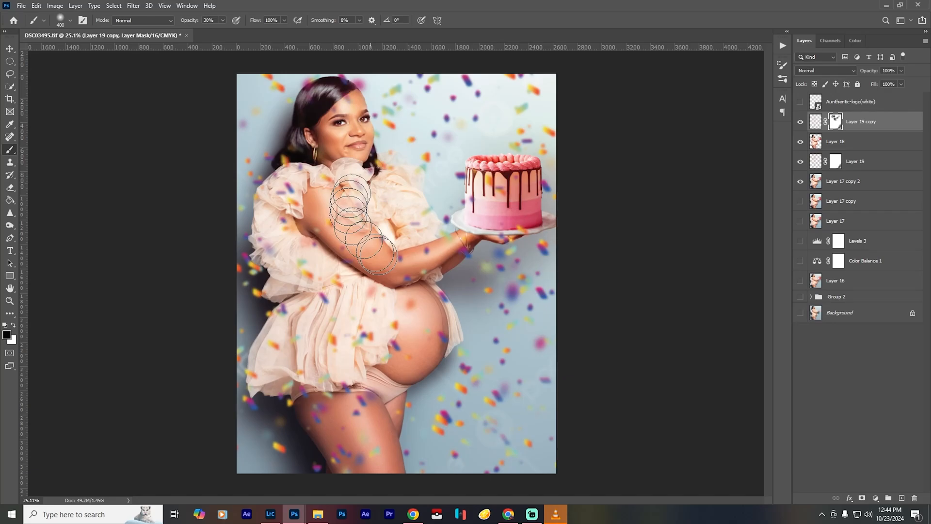
- Keep thinning the front confetti over the arm, belly and background on the same mask, varying the brush size
{"action": "key", "text": "bracketleft"}
{"action": "key", "text": "bracketleft"}
{"action": "key", "text": "bracketleft"}
{"action": "key", "text": "bracketleft"}
{"action": "key", "text": "bracketleft"}
{"action": "key", "text": "bracketleft"}
{"action": "key", "text": "bracketleft"}
{"action": "key", "text": "bracketleft"}
{"action": "key", "text": "bracketleft"}
{"action": "key", "text": "bracketleft"}
{"action": "key", "text": "bracketleft"}
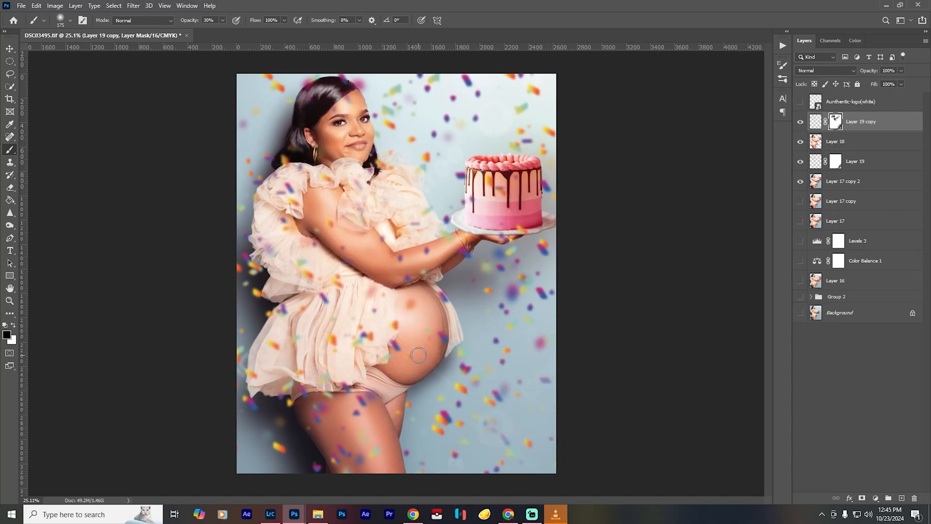
{"action": "key", "text": "bracketright"}
{"action": "key", "text": "bracketright"}
{"action": "key", "text": "bracketright"}
{"action": "key", "text": "bracketright"}
{"action": "key", "text": "bracketright"}
{"action": "key", "text": "bracketright"}
{"action": "key", "text": "bracketright"}
{"action": "key", "text": "bracketright"}
{"action": "key", "text": "bracketright"}
{"action": "key", "text": "bracketright"}
{"action": "key", "text": "bracketright"}
{"action": "key", "text": "bracketright"}
{"action": "key", "text": "bracketright"}
{"action": "key", "text": "bracketright"}
{"action": "key", "text": "bracketright"}
{"action": "key", "text": "bracketright"}
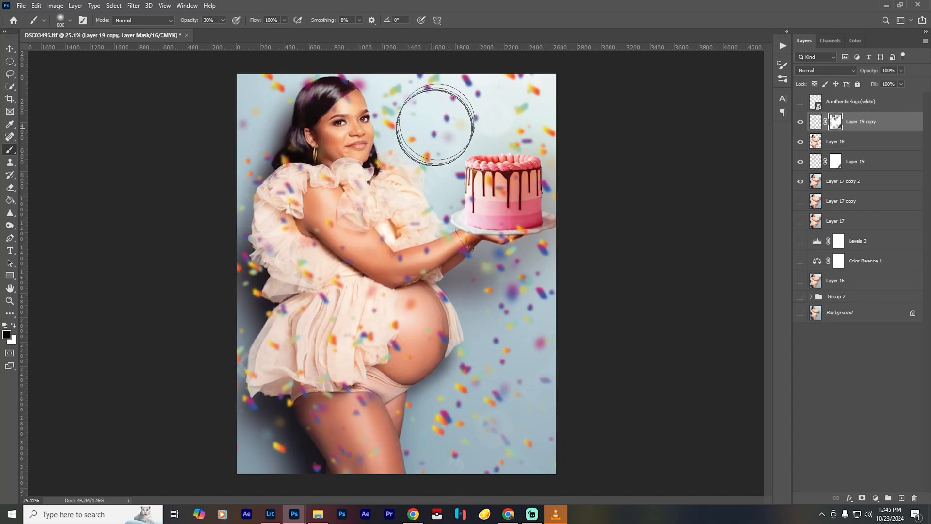
- Mask out front confetti between the face and cake with a 100% opacity black brush, and compare with Layer 19 hidden
{"action": "scroll", "coordinate": [649, 287], "scroll_direction": "down", "scroll_amount": 2}
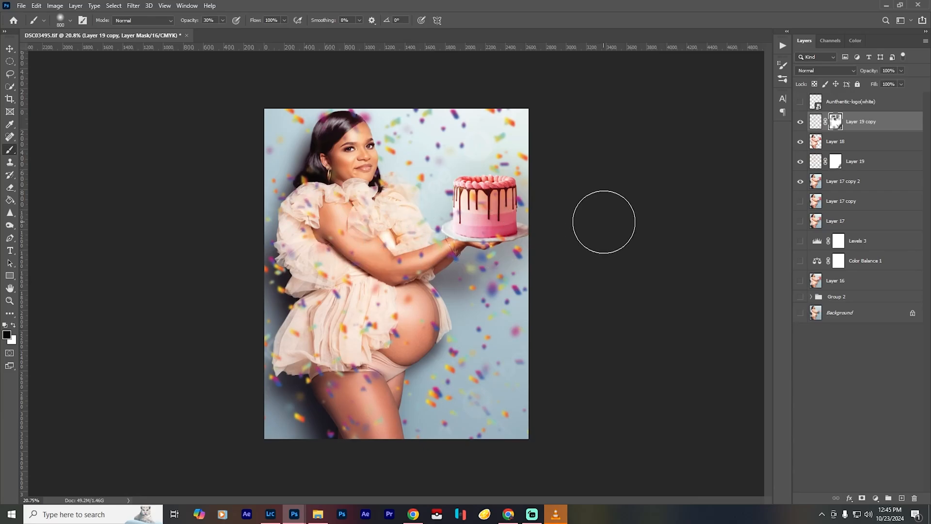
{"action": "key", "text": "0"}
{"action": "mouse_move", "coordinate": [416, 114]}
{"action": "left_mouse_down"}
{"action": "mouse_move", "coordinate": [400, 148]}
{"action": "mouse_move", "coordinate": [416, 132]}
{"action": "mouse_move", "coordinate": [423, 176]}
{"action": "left_mouse_up"}
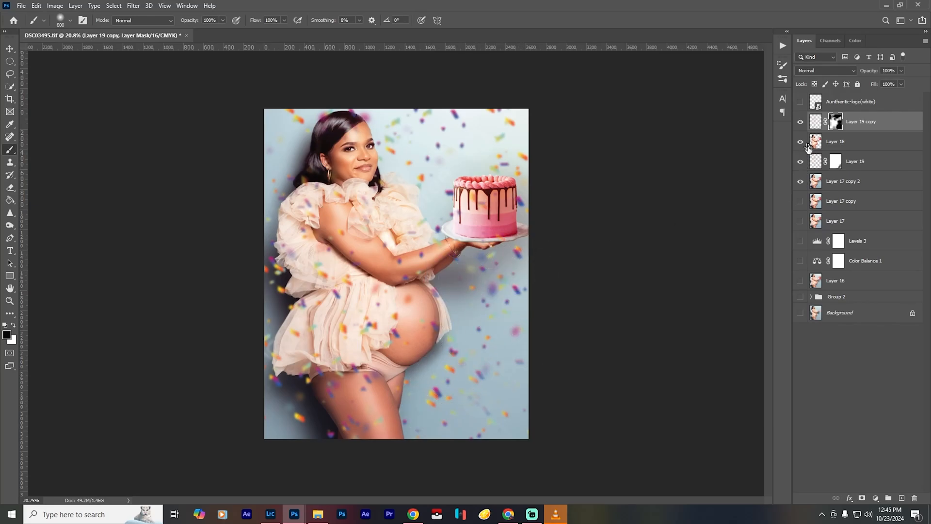
{"action": "left_click", "coordinate": [801, 163]}
{"action": "left_click", "coordinate": [801, 162]}
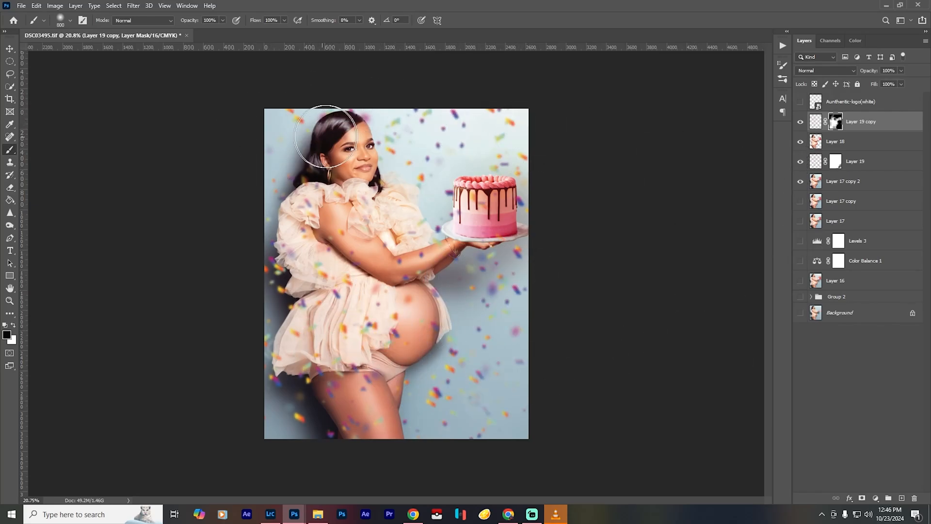
- Refine the Layer 19 copy's mask around the face, hair and shoulder at 100% opacity, using a smaller brush for the face
{"action": "key", "text": "x"}
{"action": "left_click_drag", "start_coordinate": [358, 143], "coordinate": [347, 144]}
{"action": "left_click_drag", "start_coordinate": [373, 189], "coordinate": [441, 177]}
{"action": "left_click_drag", "start_coordinate": [353, 79], "coordinate": [362, 223]}
{"action": "key", "text": "bracketleft"}
{"action": "key", "text": "bracketleft"}
{"action": "key", "text": "bracketleft"}
{"action": "key", "text": "bracketleft"}
{"action": "key", "text": "bracketleft"}
{"action": "key", "text": "bracketleft"}
{"action": "key", "text": "bracketleft"}
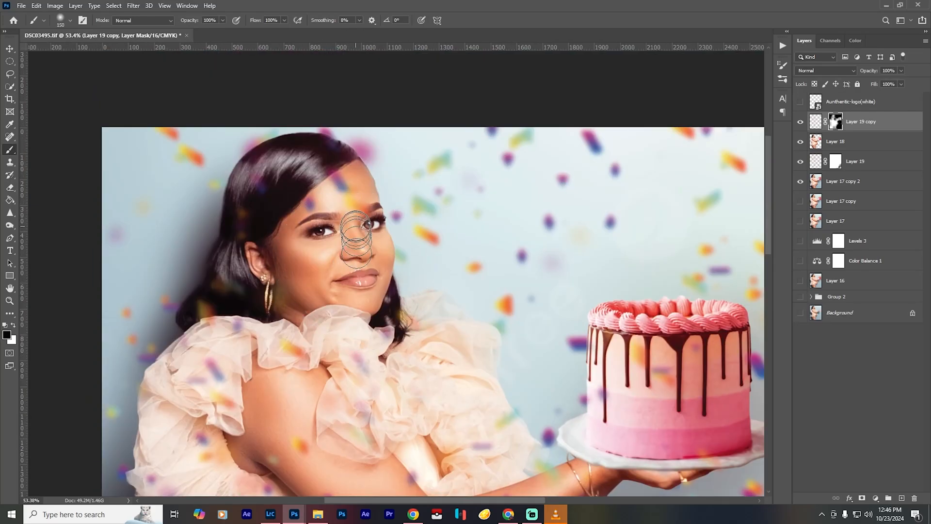
{"action": "key", "text": "ctrl+0"}
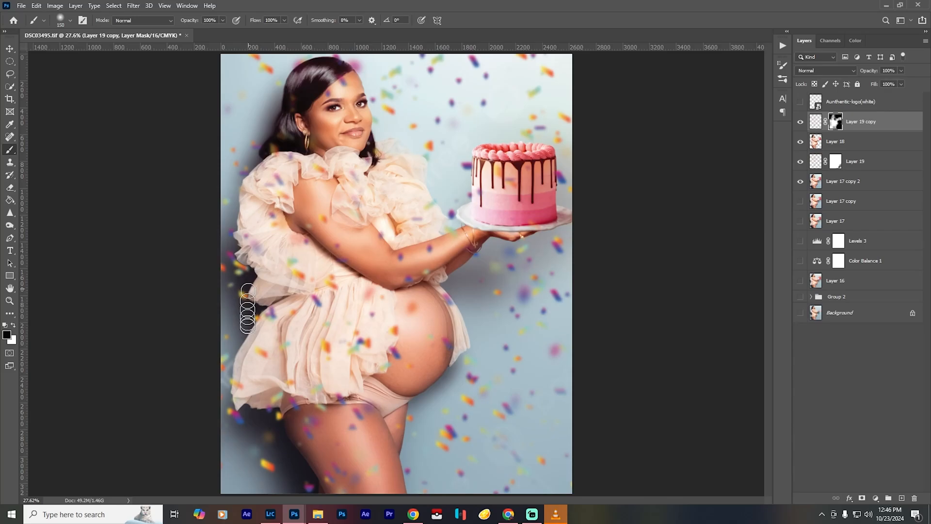
- Check the confetti against the logo layer and adjust the Layer 19 copy's mask beside the belly with a 40% opacity brush
{"action": "left_click", "coordinate": [800, 141]}
{"action": "scroll", "coordinate": [576, 290], "scroll_direction": "down", "scroll_amount": 1}
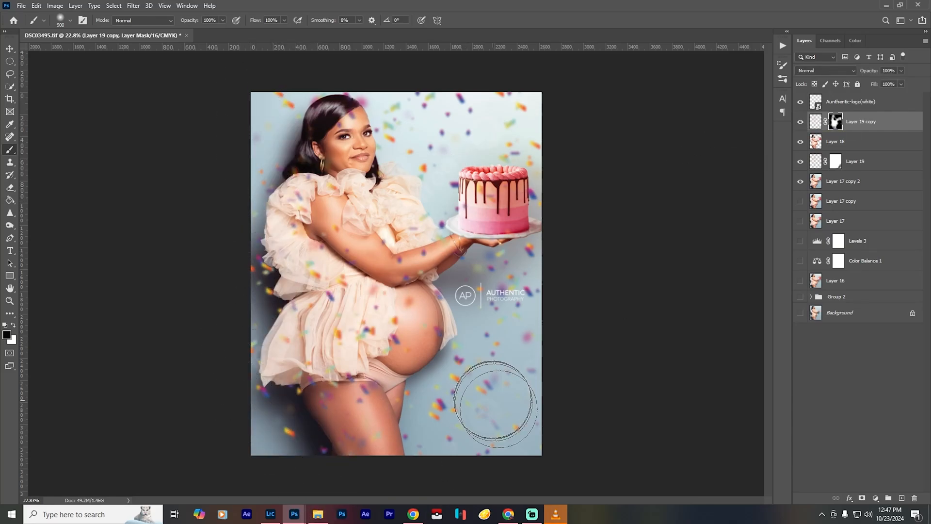
{"action": "key", "text": "bracketright"}
{"action": "key", "text": "x"}
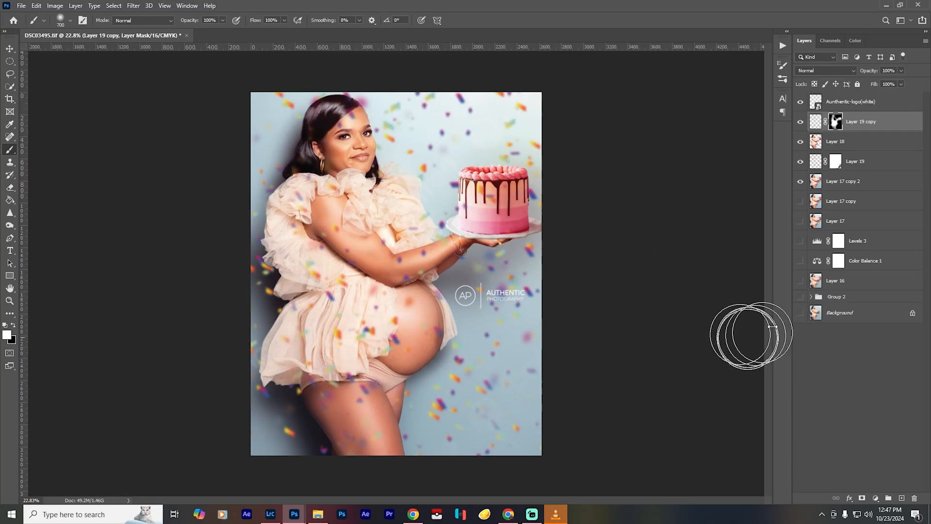
{"action": "key", "text": "bracketleft"}
{"action": "key", "text": "bracketleft"}
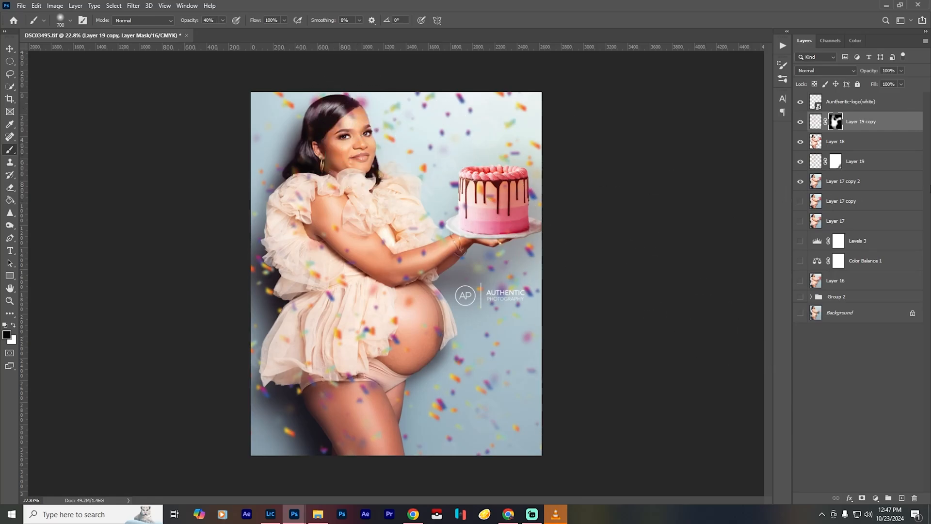
{"action": "key", "text": "x"}
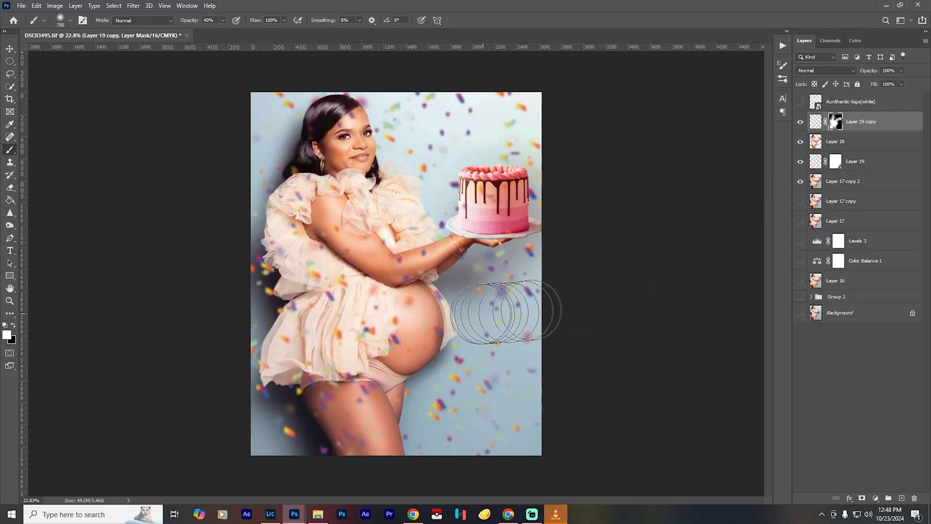
- Move and rotate Layer 19 with Free Transform to redistribute the confetti behind the woman
{"action": "left_click", "coordinate": [855, 161]}
{"action": "key", "text": "ctrl+t"}
{"action": "left_click_drag", "start_coordinate": [482, 317], "coordinate": [493, 318]}
{"action": "left_click_drag", "start_coordinate": [635, 354], "coordinate": [655, 293]}
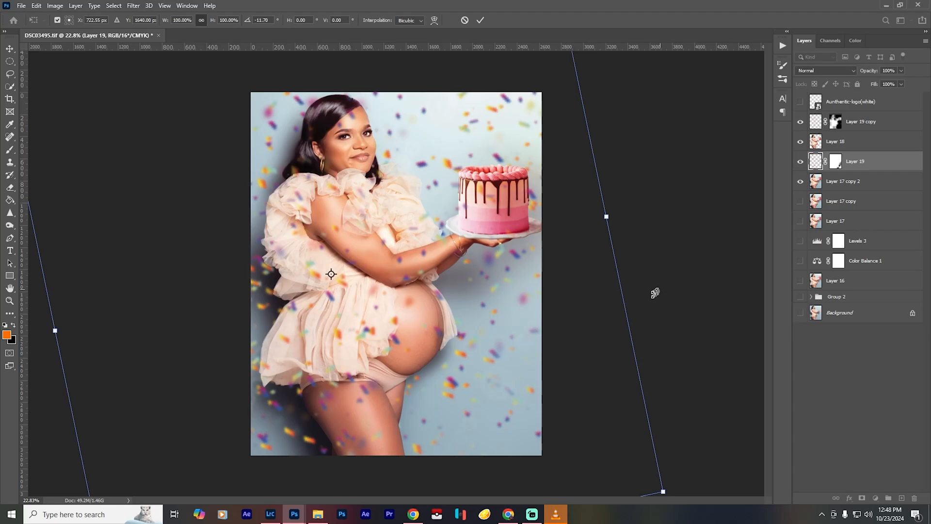
{"action": "key", "text": "Return"}
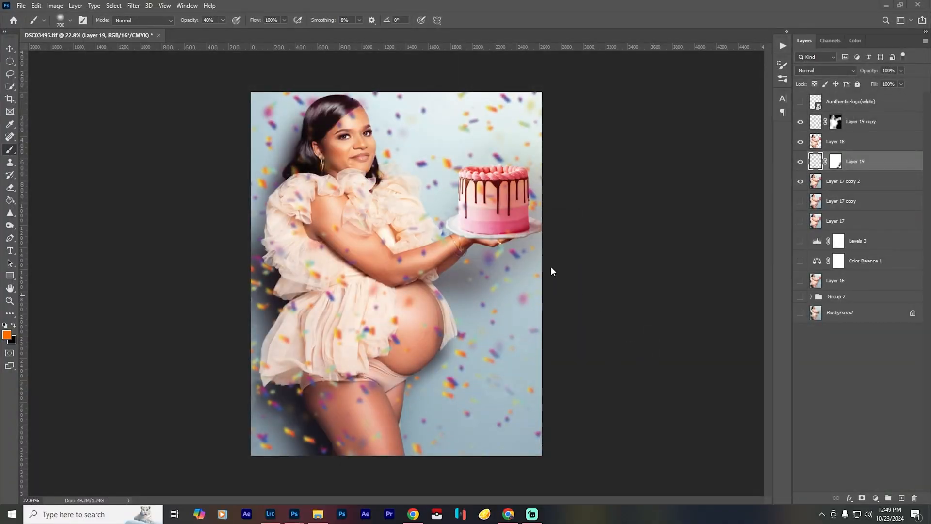
- Add an Exposure adjustment clipped to Layer 18 and set its exposure to +0.06
{"action": "left_click", "coordinate": [886, 379]}
{"action": "key", "text": "ctrl+0"}
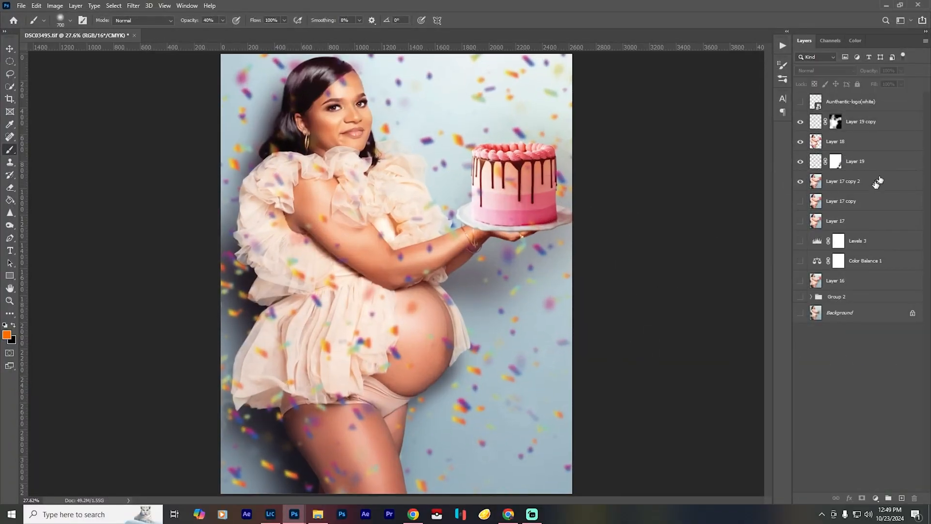
{"action": "left_click", "coordinate": [829, 143]}
{"action": "left_click", "coordinate": [876, 499]}
{"action": "left_click", "coordinate": [873, 383]}
{"action": "left_click_drag", "start_coordinate": [674, 336], "coordinate": [674, 335]}
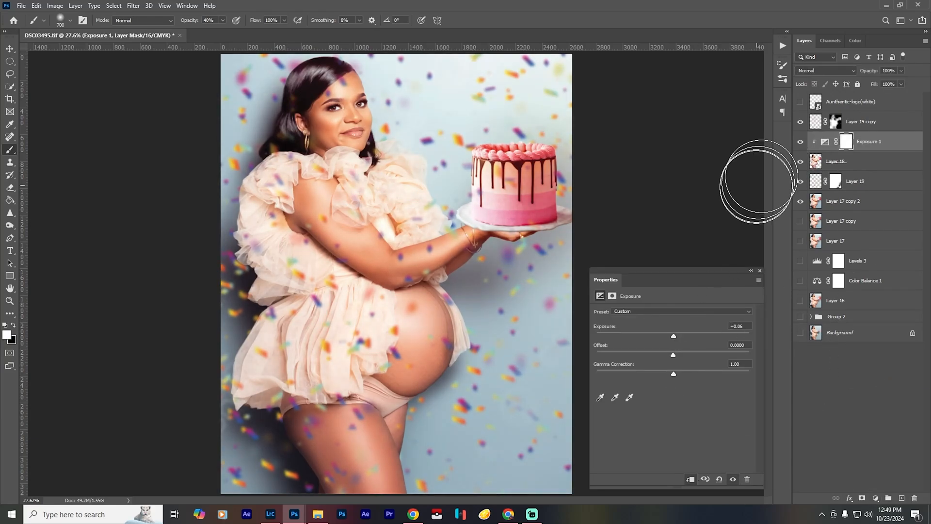
{"action": "scroll", "coordinate": [625, 199], "scroll_direction": "down", "scroll_amount": 3}
{"action": "left_click", "coordinate": [760, 271]}
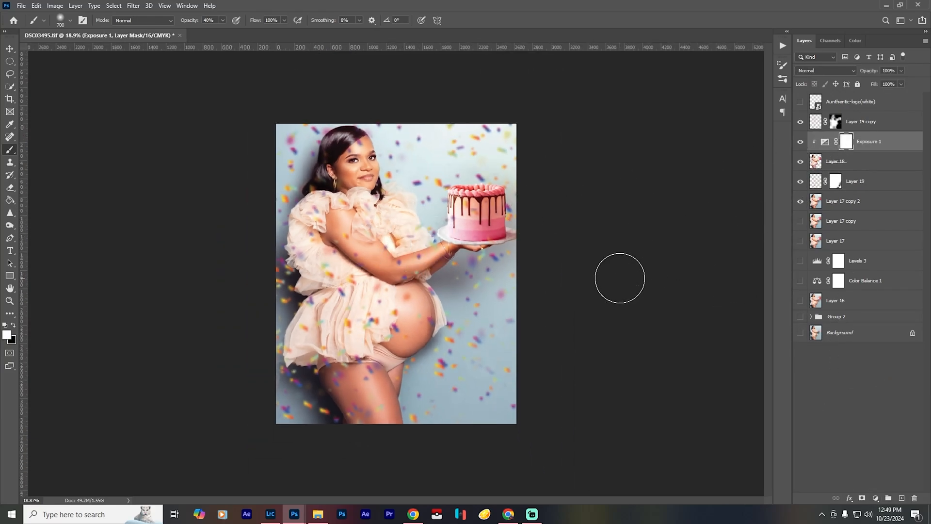
- Show the white logo layer and repaint the Layer 19 copy's mask at 100% brush opacity over the background around the cake
{"action": "left_click", "coordinate": [801, 122]}
{"action": "left_click", "coordinate": [800, 122]}
{"action": "left_click", "coordinate": [801, 123]}
{"action": "left_click", "coordinate": [800, 123]}
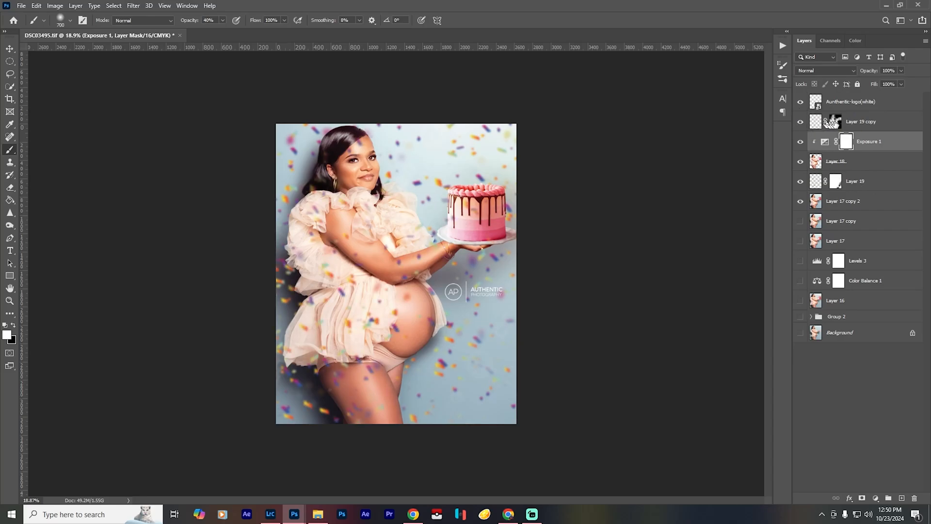
{"action": "left_click", "coordinate": [821, 123]}
{"action": "key", "text": "0"}
{"action": "key", "text": "x"}
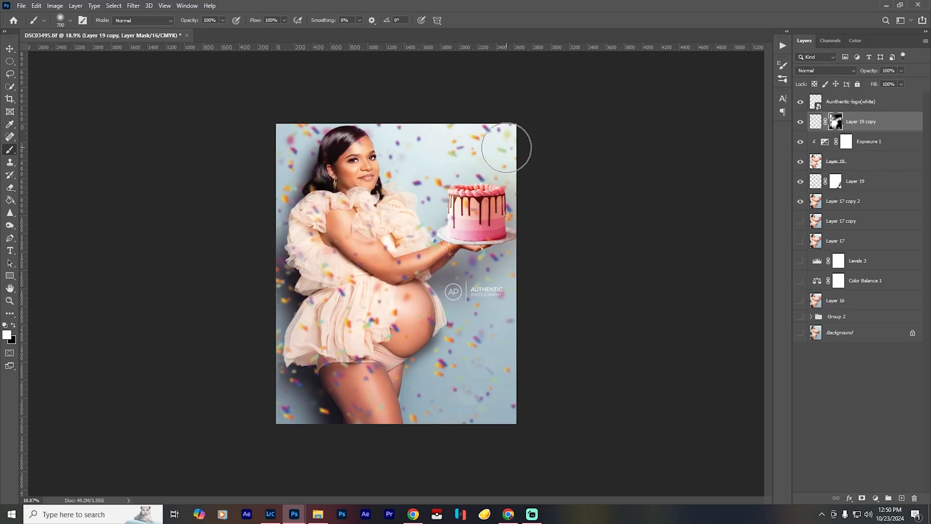
{"action": "key", "text": "x"}
{"action": "key", "text": "ctrl+0"}
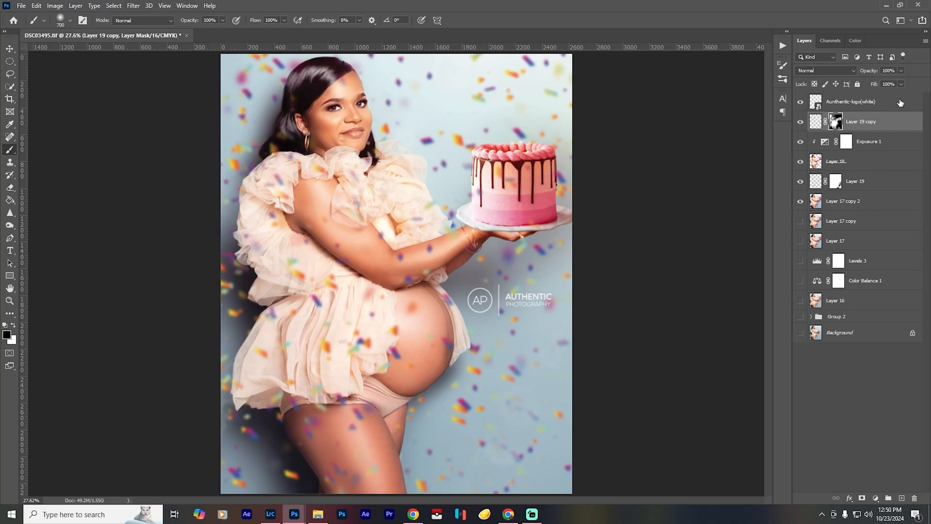
- Stamp all visible layers into a new top layer and compare the finished image with the original Background
{"action": "key", "text": "ctrl+shift+alt+e"}
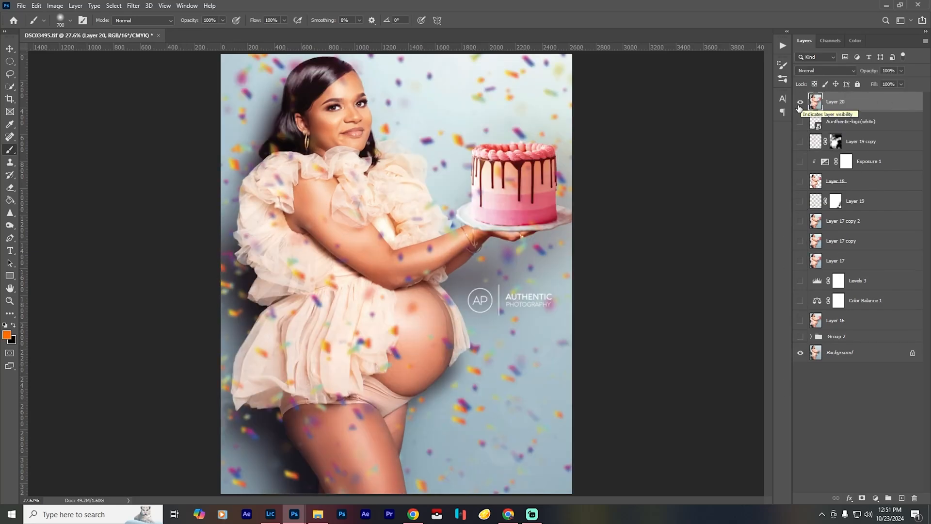
{"action": "left_click", "coordinate": [800, 103]}
{"action": "left_click", "coordinate": [800, 103]}
{"action": "left_click", "coordinate": [800, 103]}
{"action": "left_click", "coordinate": [800, 103]}
{"action": "scroll", "coordinate": [308, 93], "scroll_direction": "up", "scroll_amount": 6}
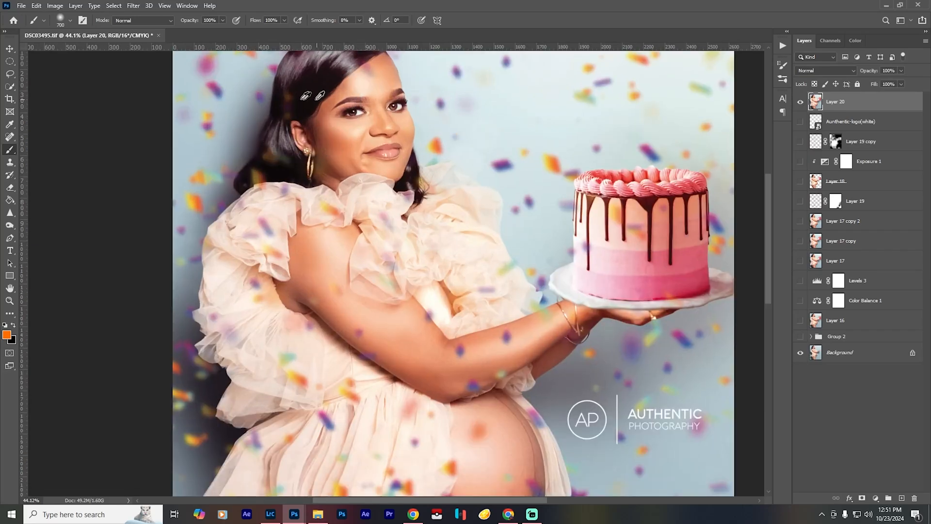
{"action": "scroll", "coordinate": [307, 94], "scroll_direction": "down", "scroll_amount": 6}
{"action": "scroll", "coordinate": [546, 169], "scroll_direction": "up", "scroll_amount": 9}
{"action": "key", "text": "ctrl+0"}
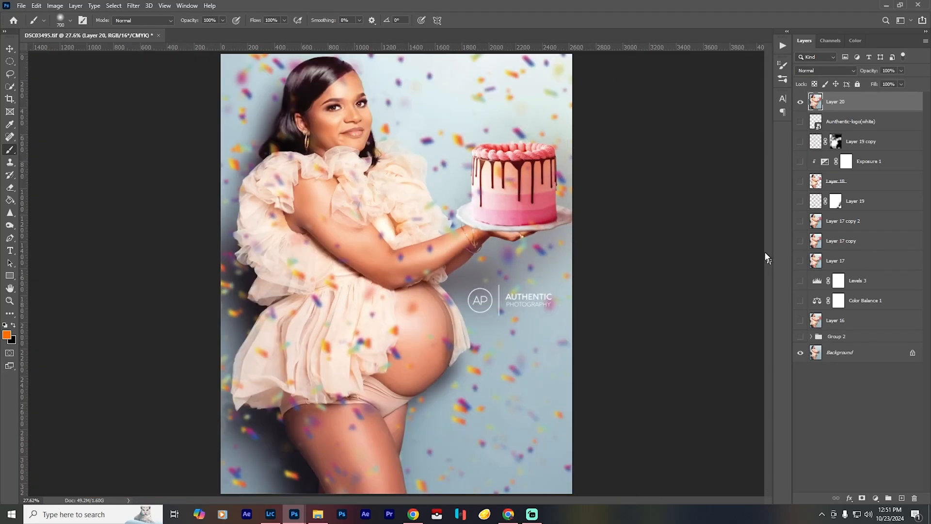
- Open the Save for Web export for the finished composite
{"action": "left_click", "coordinate": [20, 6]}
{"action": "mouse_move", "coordinate": [63, 145]}
{"action": "left_click", "coordinate": [194, 184]}
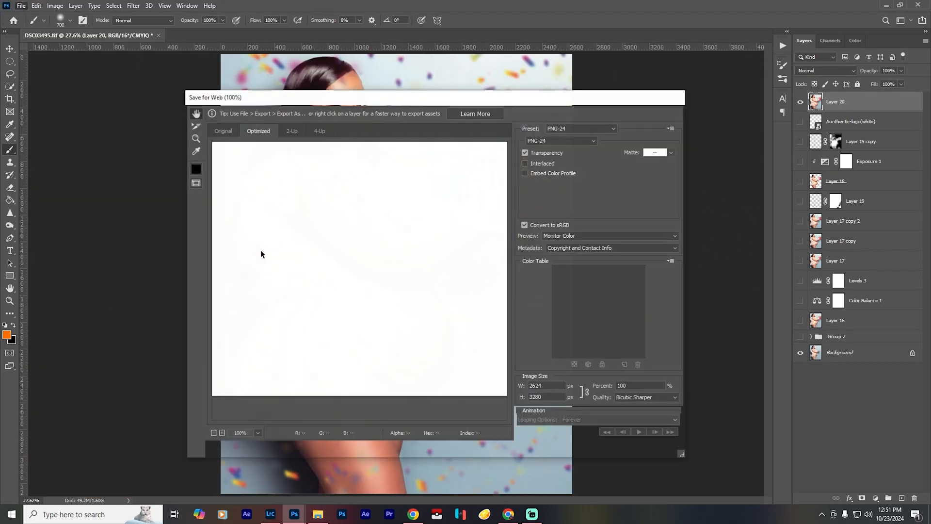